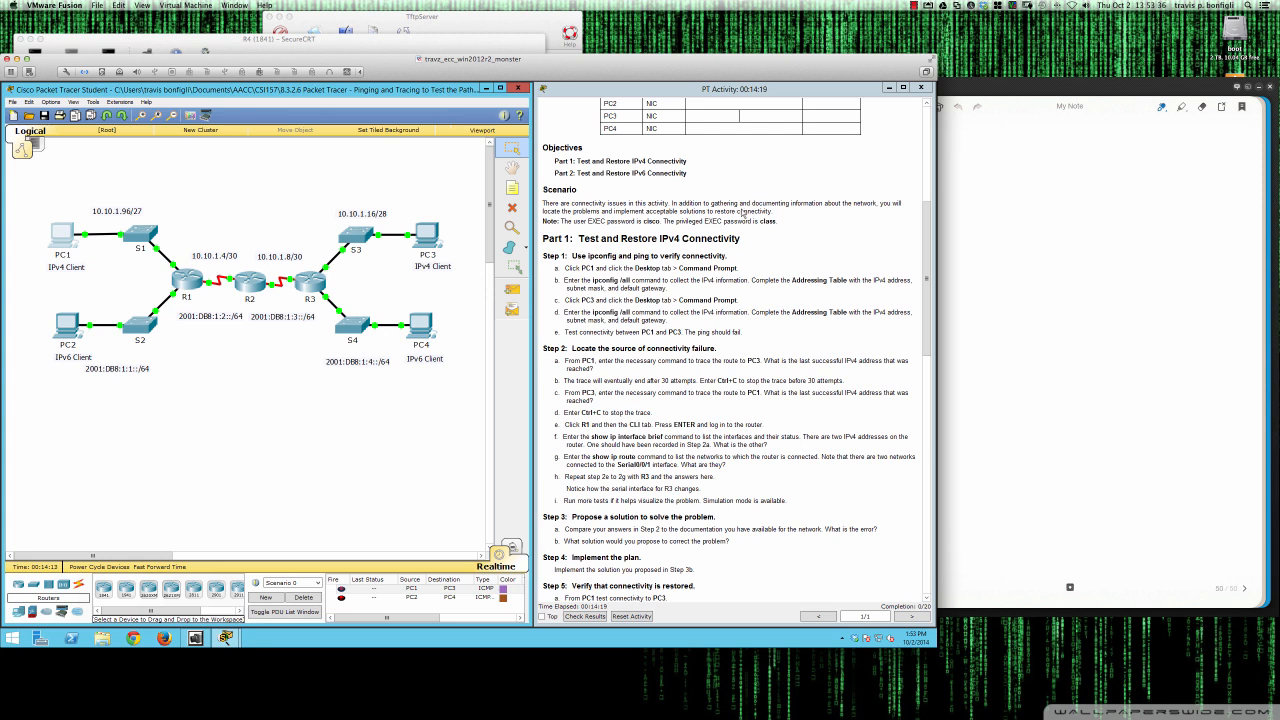
Step: Open PC1's Command Prompt in an enlarged window and run ipconfig /all
click(62, 237)
click(575, 236)
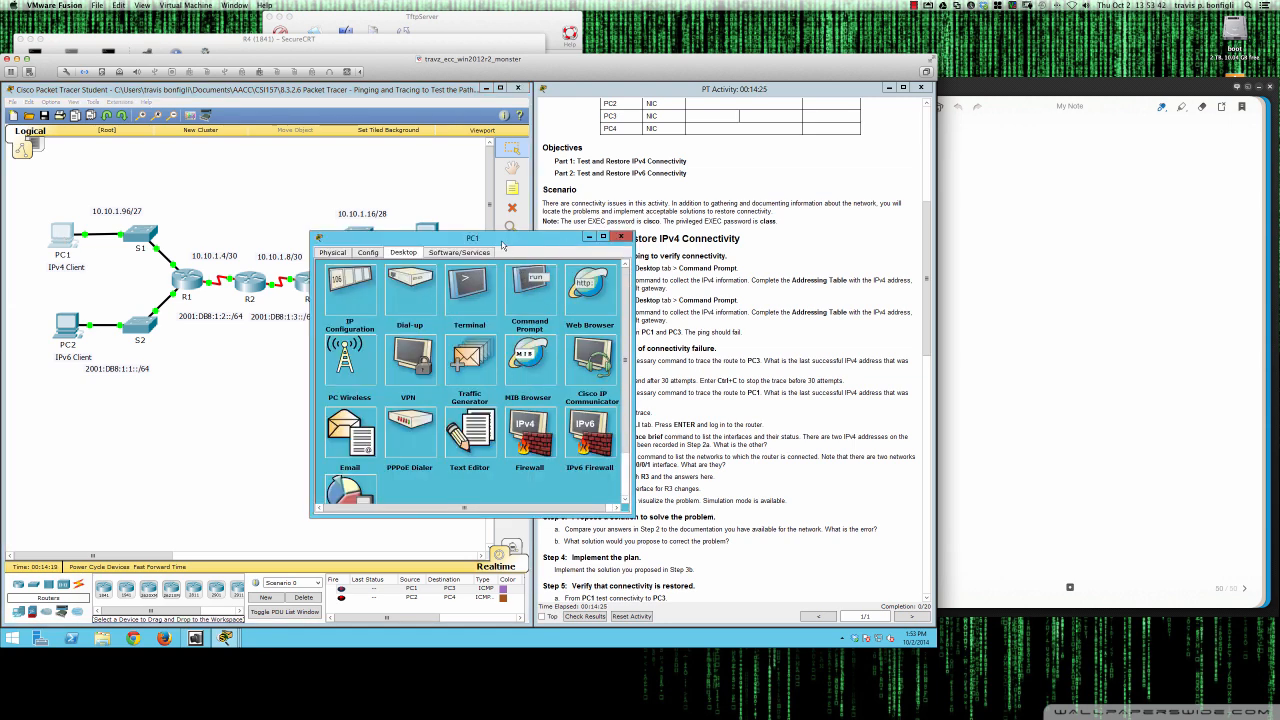
drag(503, 243, 211, 134)
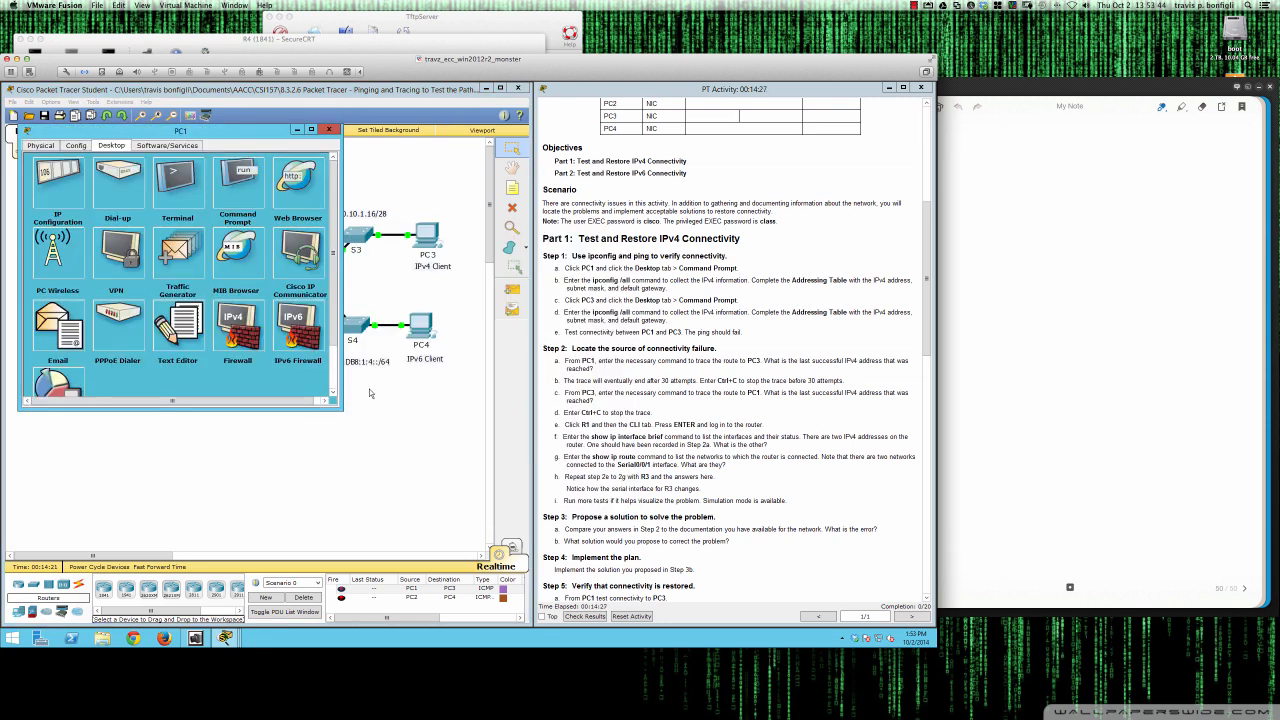
drag(342, 407, 506, 596)
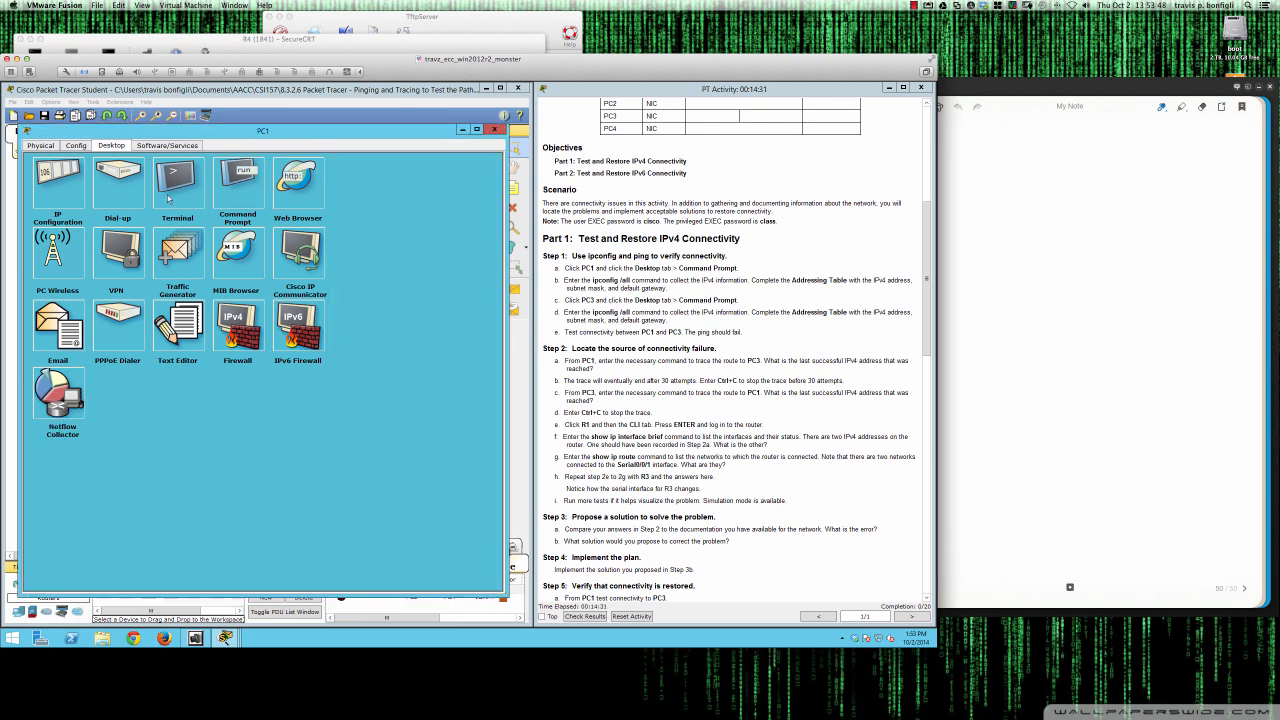
click(227, 180)
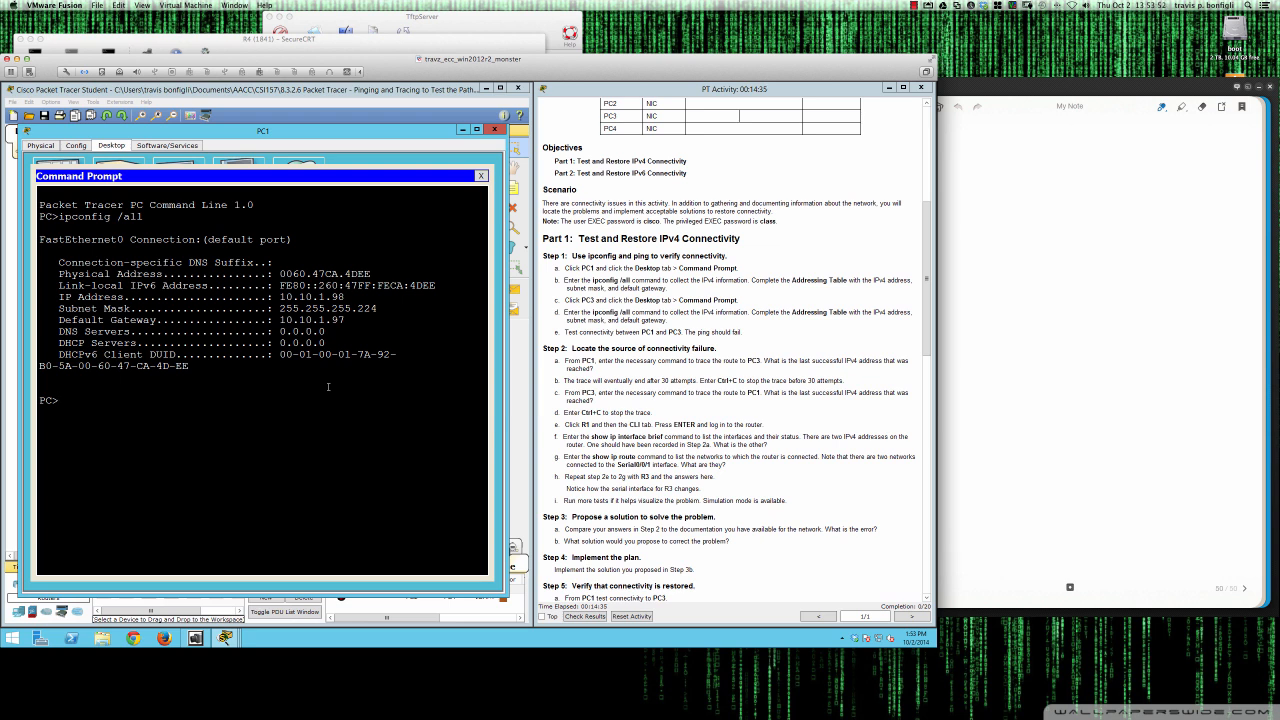
text(ipconfig /all)
key(Return)
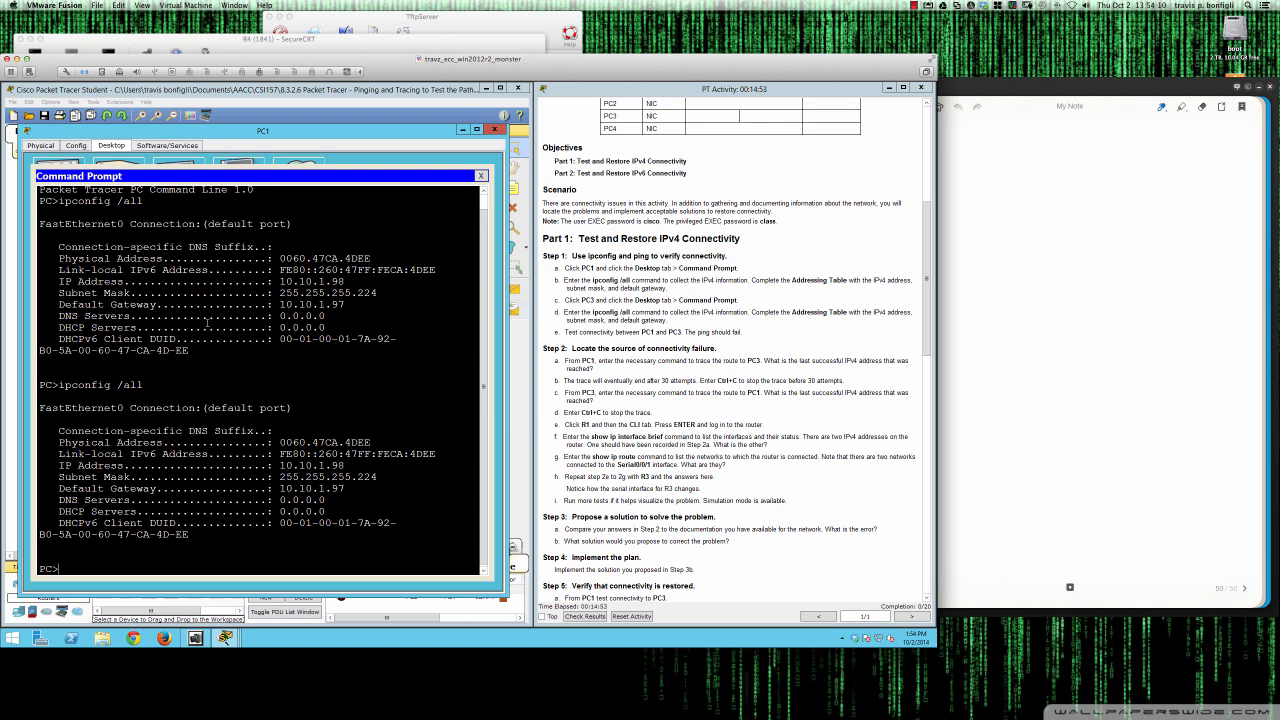
Step: Launch Deskscribble and mark up PC1's ipconfig output in red: circle the IP address, label it IPv4, and underline the mask's 224
mouse_move(2, 335)
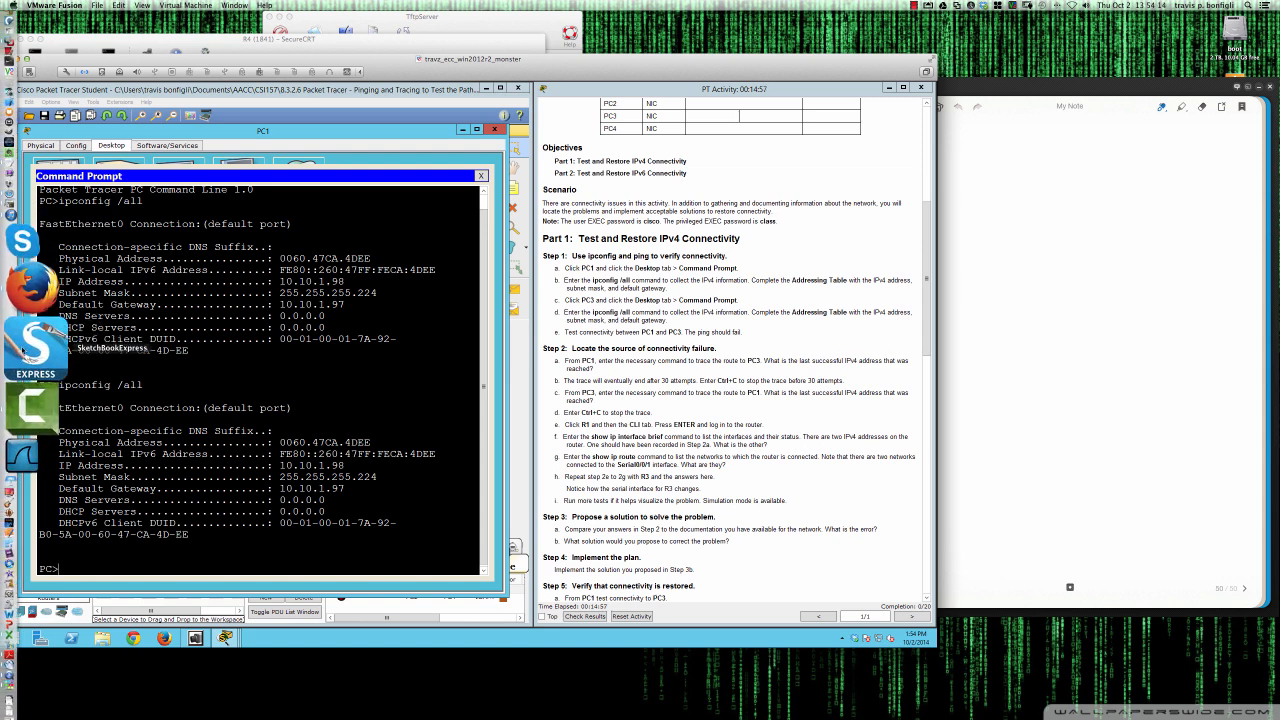
click(36, 262)
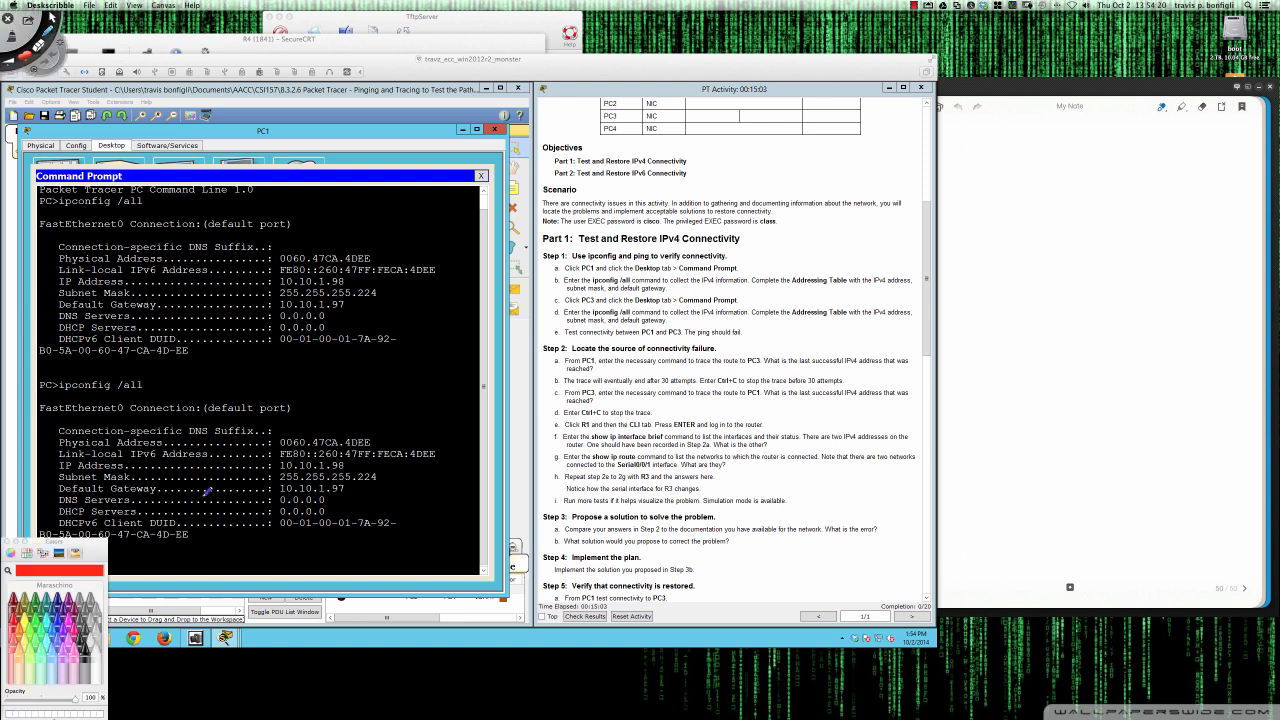
mouse_move(306, 458)
mouse_down()
mouse_move(280, 468)
mouse_move(354, 458)
mouse_move(308, 448)
mouse_up()
mouse_move(376, 459)
mouse_down()
mouse_move(394, 463)
mouse_move(376, 482)
mouse_up()
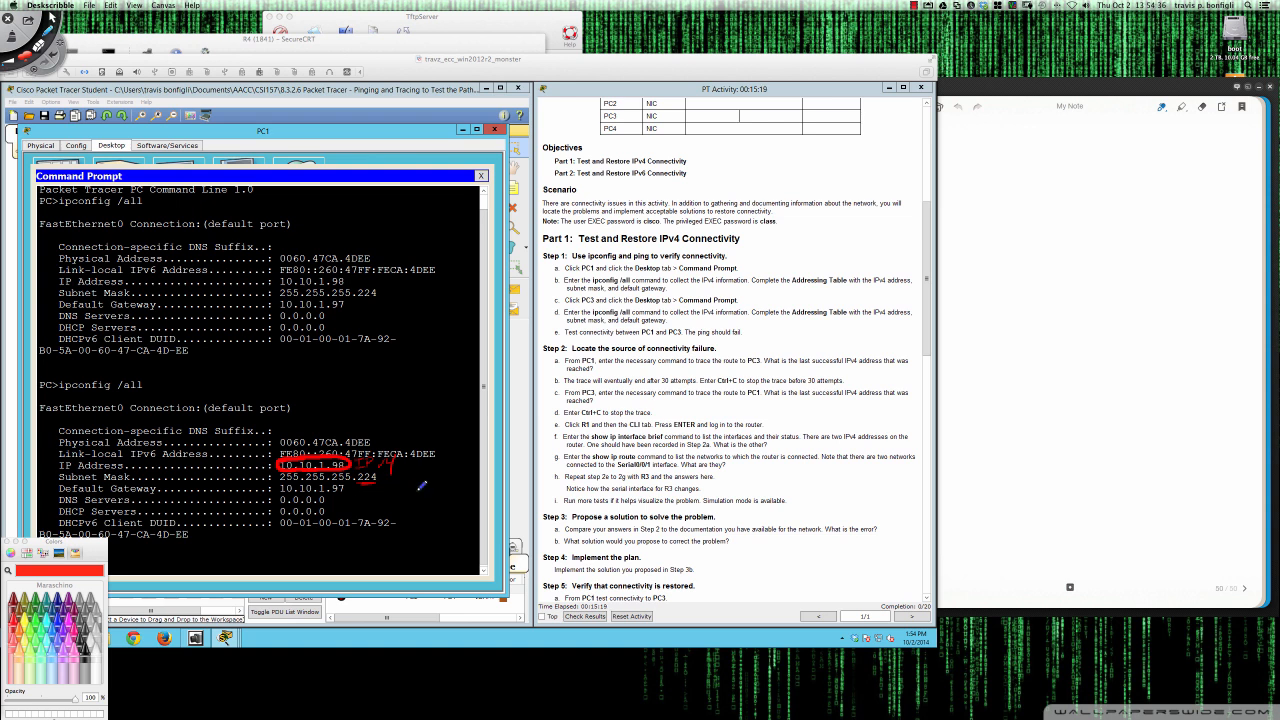
Step: Switch to the Bamboo note, handwrite .224 at the top of the page and underline it twice
click(963, 155)
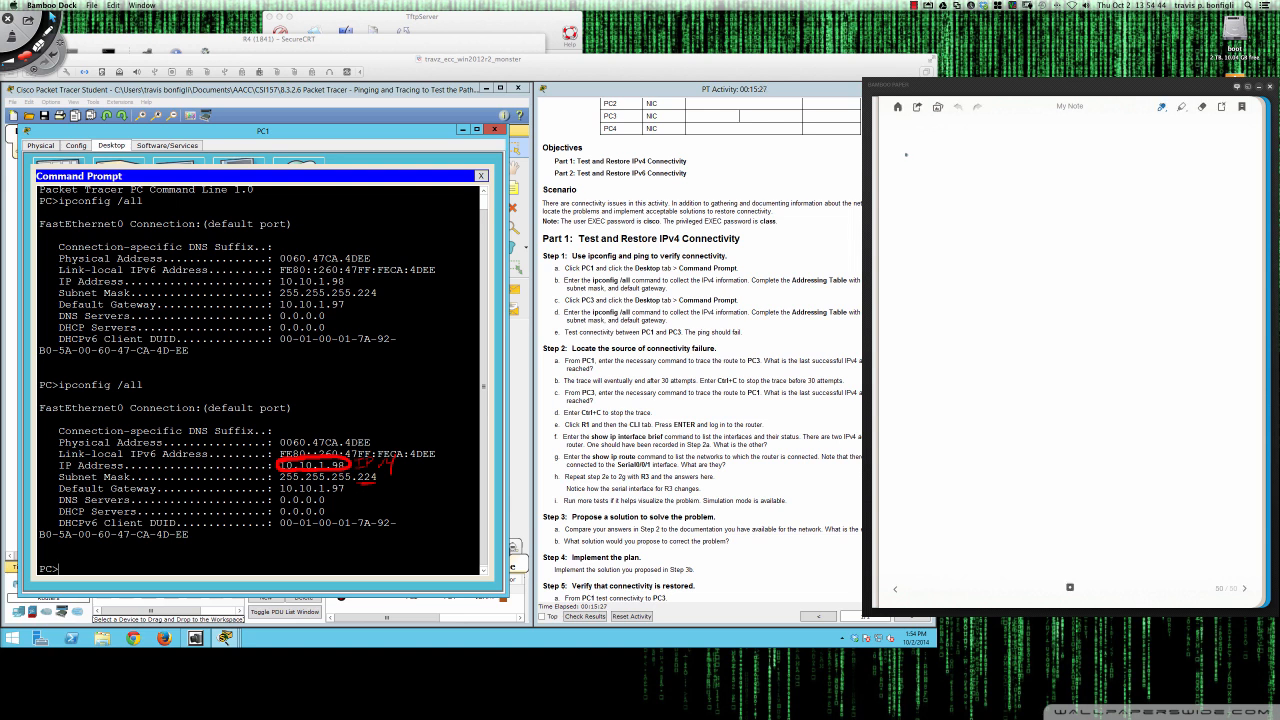
right_click(907, 157)
click(906, 154)
mouse_move(910, 140)
mouse_down()
mouse_move(950, 155)
mouse_move(929, 163)
mouse_move(950, 161)
mouse_up()
drag(906, 169, 962, 167)
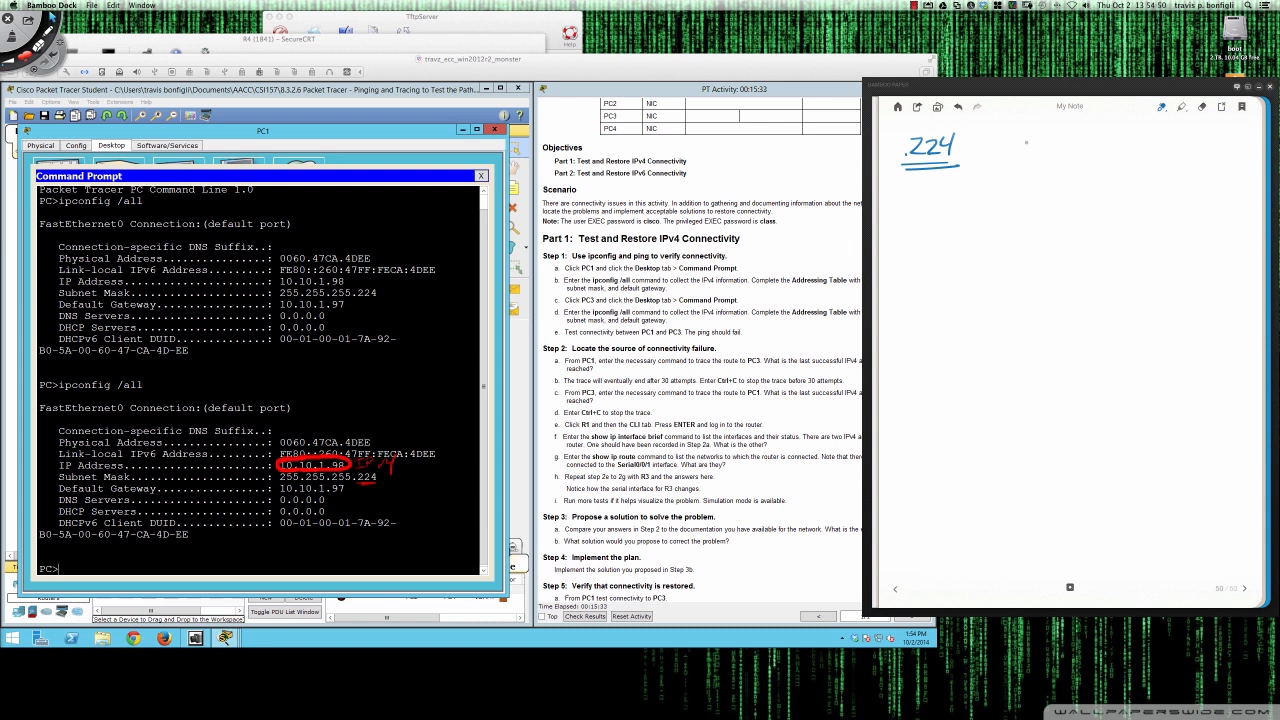
Step: Write "A = 10.x.x.x" beside the .224, draw a downward arrow beneath .224 and circle it
mouse_move(1009, 157)
mouse_down()
mouse_move(1022, 136)
mouse_move(1029, 155)
mouse_up()
drag(1016, 150, 1058, 146)
drag(1045, 153, 1079, 152)
drag(1090, 137, 1124, 149)
mouse_move(1125, 137)
mouse_down()
mouse_move(1115, 149)
mouse_move(1157, 150)
mouse_up()
mouse_move(1158, 137)
mouse_down()
mouse_move(1146, 150)
mouse_move(1189, 148)
mouse_up()
drag(928, 172, 926, 196)
mouse_move(953, 126)
mouse_down()
mouse_move(896, 126)
mouse_move(886, 186)
mouse_move(948, 201)
mouse_move(980, 150)
mouse_move(946, 123)
mouse_up()
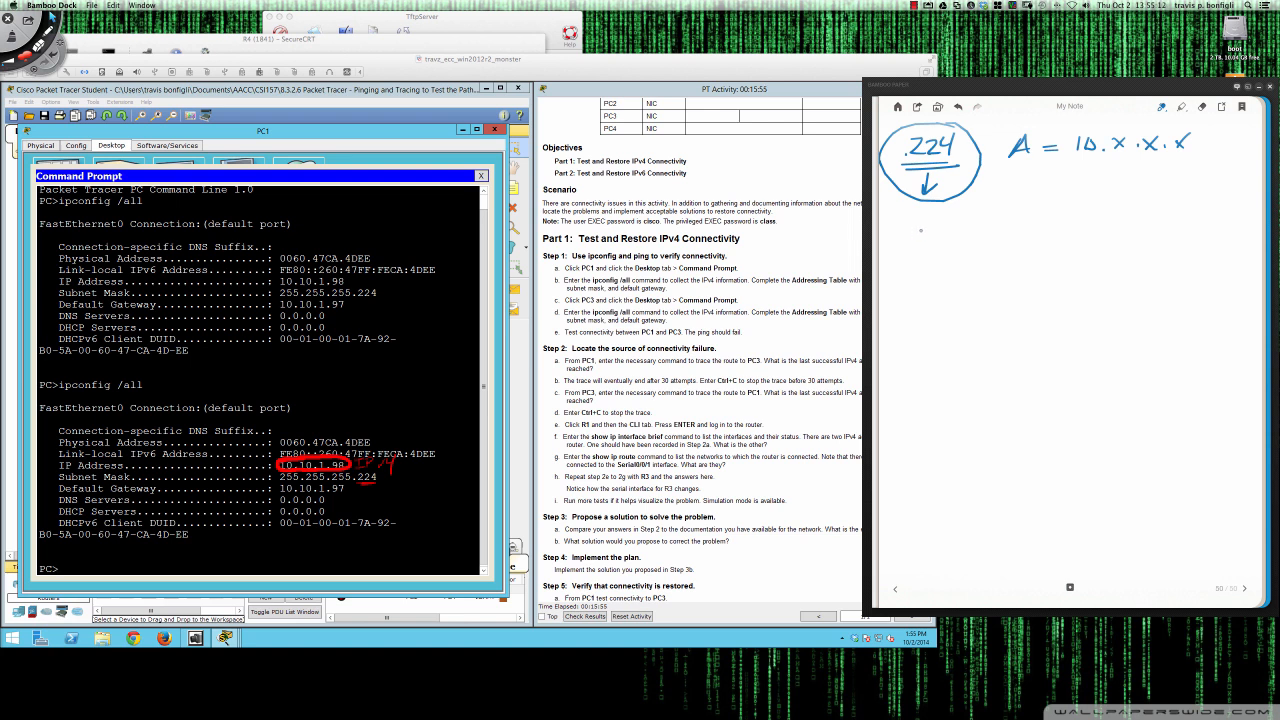
Step: Write a row of eight zeros with the bit values 128, 64, 32, 16, 8, 4, 2 and 1 above them
drag(924, 229, 956, 229)
mouse_move(982, 228)
mouse_down()
mouse_move(972, 236)
mouse_move(1128, 228)
mouse_up()
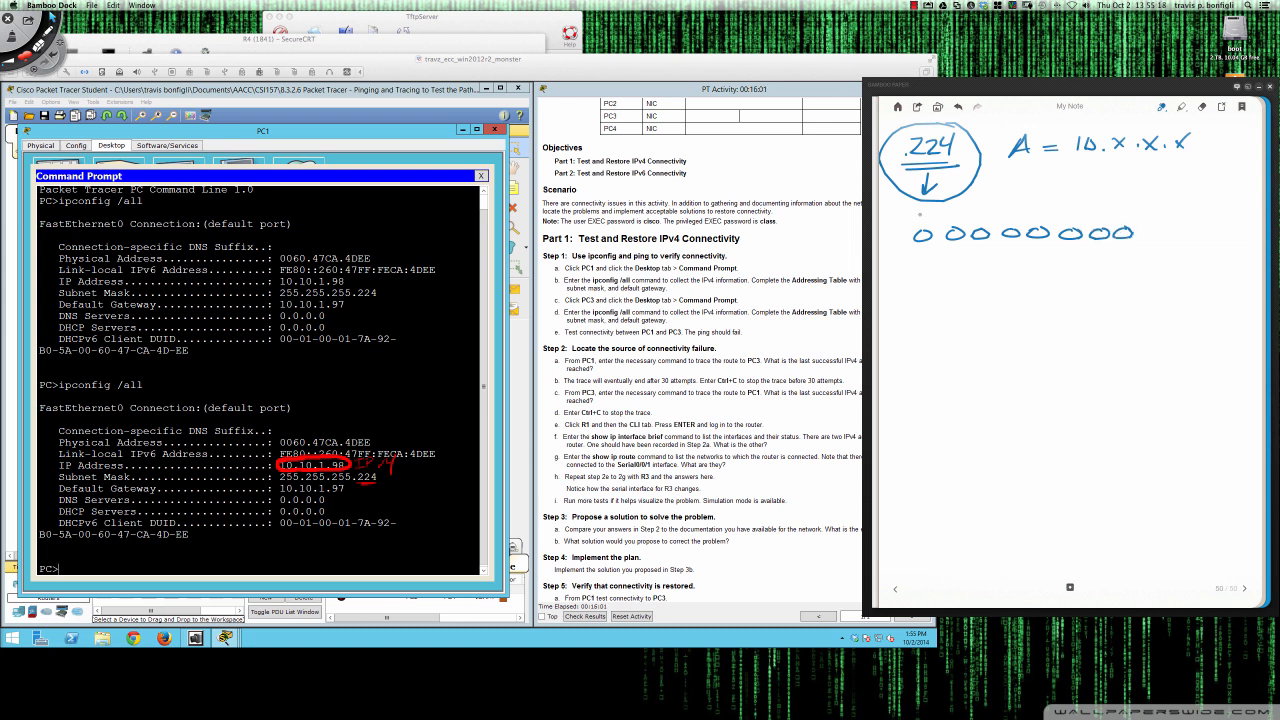
mouse_move(907, 208)
mouse_down()
mouse_move(909, 219)
mouse_move(926, 205)
mouse_move(977, 217)
mouse_up()
drag(982, 208, 1006, 218)
mouse_move(1017, 207)
mouse_down()
mouse_move(1013, 218)
mouse_move(1075, 216)
mouse_up()
mouse_move(1073, 207)
mouse_down()
mouse_move(1072, 222)
mouse_move(1120, 222)
mouse_up()
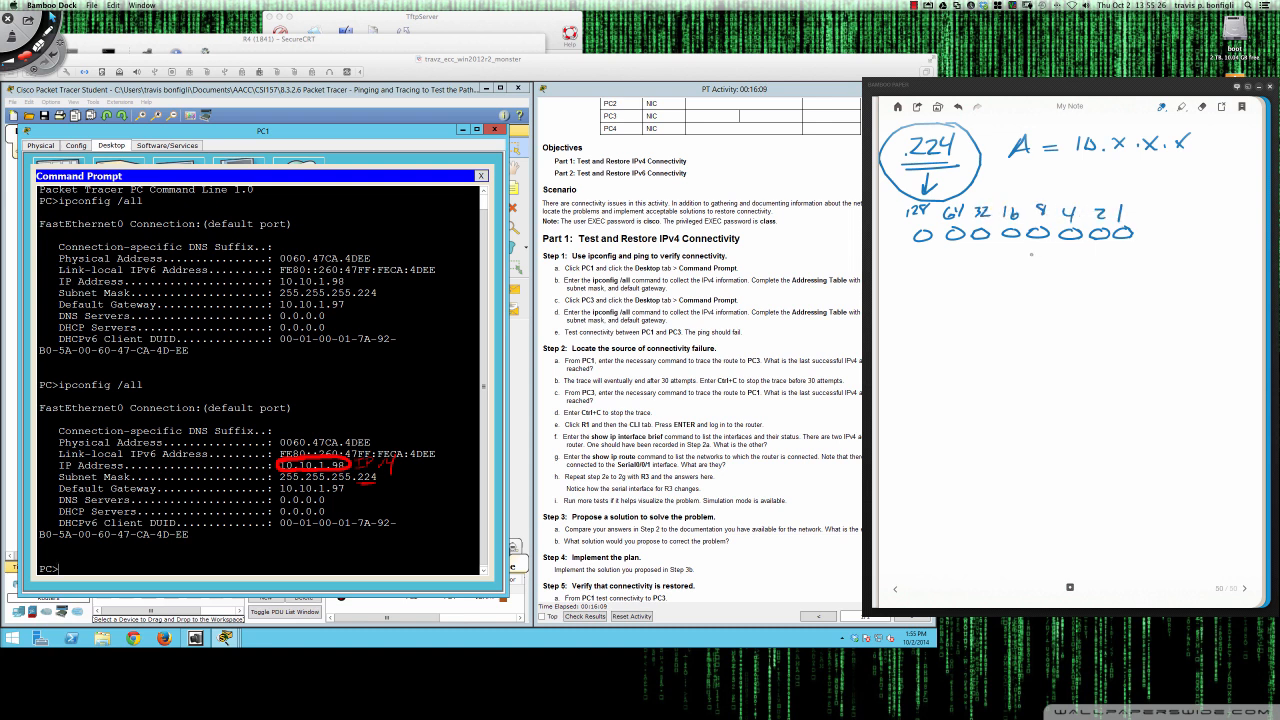
Step: Underline the bit values 128, 64 and 32, and write the mask's first three octets as binary ones separated by dots
mouse_move(906, 166)
mouse_down()
mouse_move(940, 166)
mouse_move(926, 172)
mouse_up()
drag(908, 224, 994, 222)
mouse_move(888, 259)
mouse_down()
mouse_move(886, 273)
mouse_move(899, 272)
mouse_up()
drag(907, 258, 911, 271)
drag(919, 258, 924, 273)
mouse_move(934, 257)
mouse_down()
mouse_move(932, 271)
mouse_move(961, 271)
mouse_up()
mouse_move(971, 258)
mouse_down()
mouse_move(969, 271)
mouse_move(987, 271)
mouse_up()
mouse_move(995, 257)
mouse_down()
mouse_move(993, 271)
mouse_move(1025, 271)
mouse_up()
mouse_move(1035, 258)
mouse_down()
mouse_move(1033, 271)
mouse_move(1051, 271)
mouse_up()
drag(1063, 258, 1065, 273)
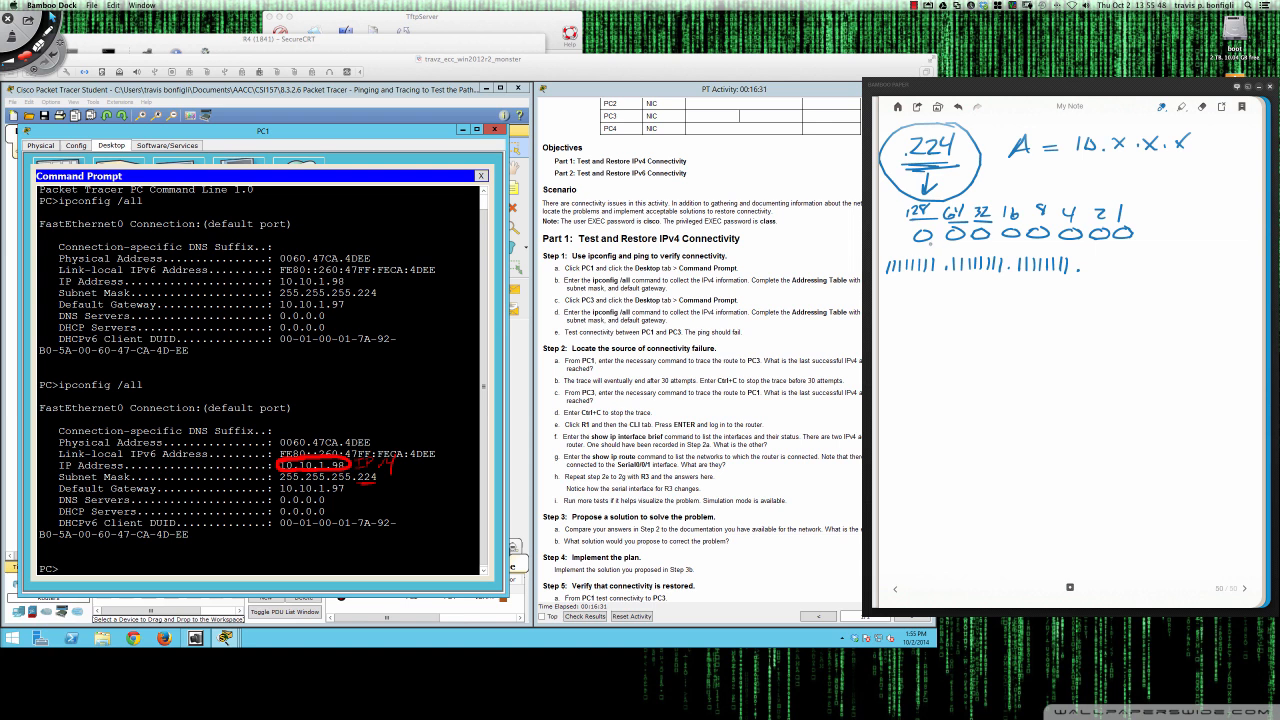
Step: Strike ones through the first three zeros, underline them, and complete the binary mask with the last octet 11100000
mouse_move(908, 245)
mouse_down()
mouse_move(998, 244)
mouse_move(912, 247)
mouse_move(984, 248)
mouse_move(926, 244)
mouse_up()
mouse_move(1089, 257)
mouse_down()
mouse_move(1089, 273)
mouse_move(1122, 270)
mouse_up()
drag(1132, 257, 1180, 257)
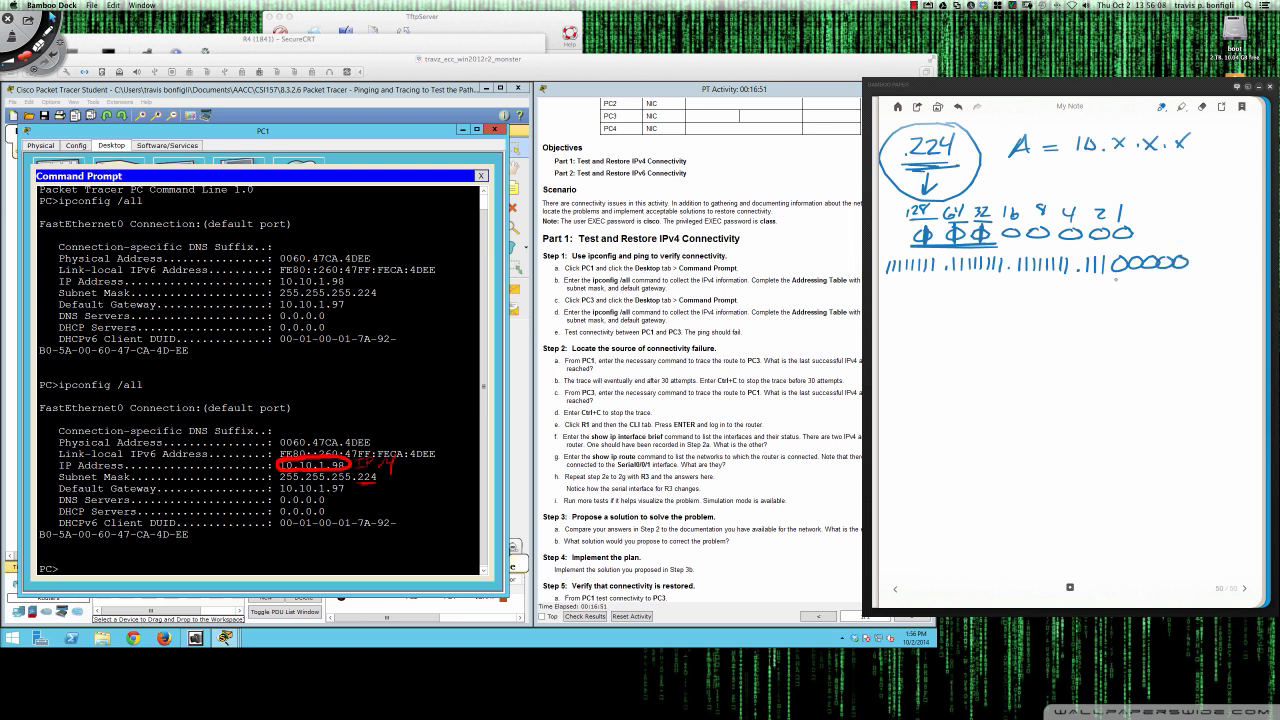
Step: Box the five host zeros of the binary mask, label them 5, and start the host formula 2^5 - 2 =
mouse_move(1122, 252)
mouse_down()
mouse_move(1105, 268)
mouse_move(1134, 278)
mouse_move(1200, 242)
mouse_move(1201, 276)
mouse_move(1178, 279)
mouse_move(1157, 240)
mouse_move(1147, 249)
mouse_up()
drag(1148, 234, 1162, 234)
mouse_move(897, 290)
mouse_down()
mouse_move(907, 306)
mouse_move(929, 297)
mouse_up()
mouse_move(938, 287)
mouse_down()
mouse_move(956, 304)
mouse_move(977, 293)
mouse_up()
mouse_move(965, 301)
mouse_down()
mouse_move(978, 301)
mouse_move(957, 306)
mouse_up()
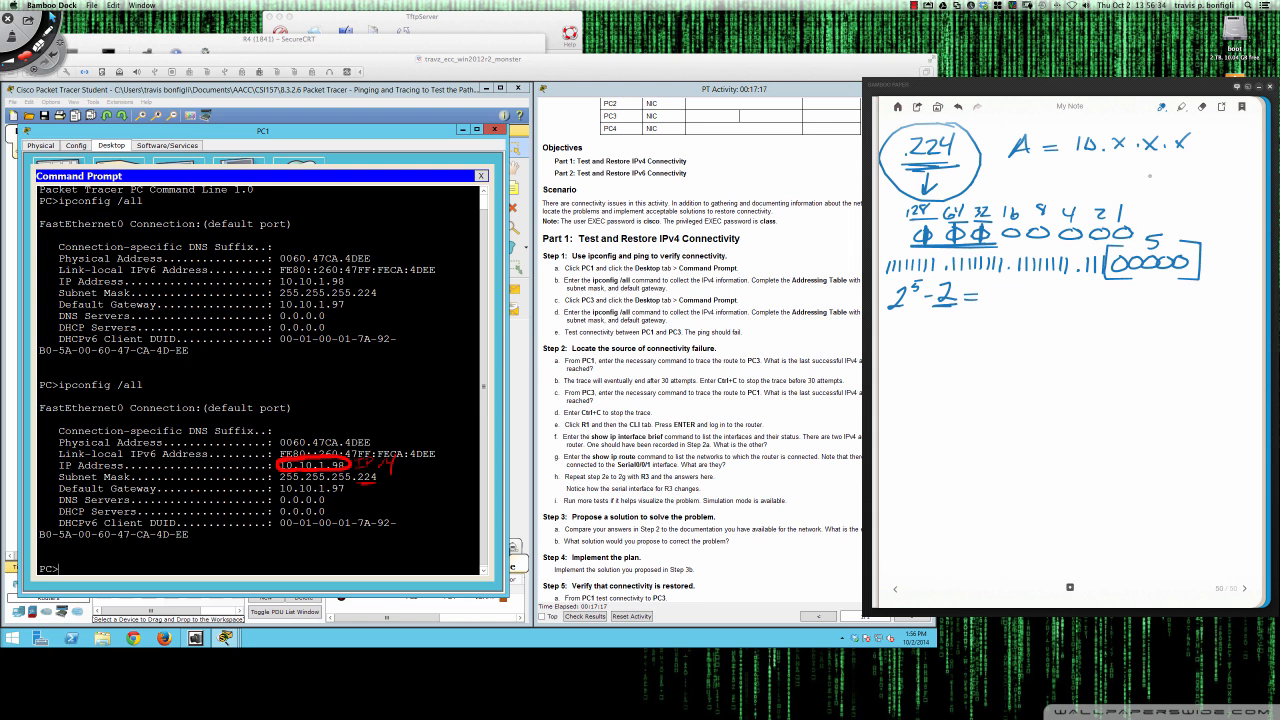
Step: Write five ones near the bit table and complete the host formula with 32 - 2 = 30, underlining the 30
drag(1148, 170, 1167, 183)
drag(1172, 169, 1179, 182)
mouse_move(988, 284)
mouse_down()
mouse_move(990, 302)
mouse_move(1100, 291)
mouse_up()
mouse_move(1086, 297)
mouse_down()
mouse_move(1141, 292)
mouse_move(1148, 309)
mouse_up()
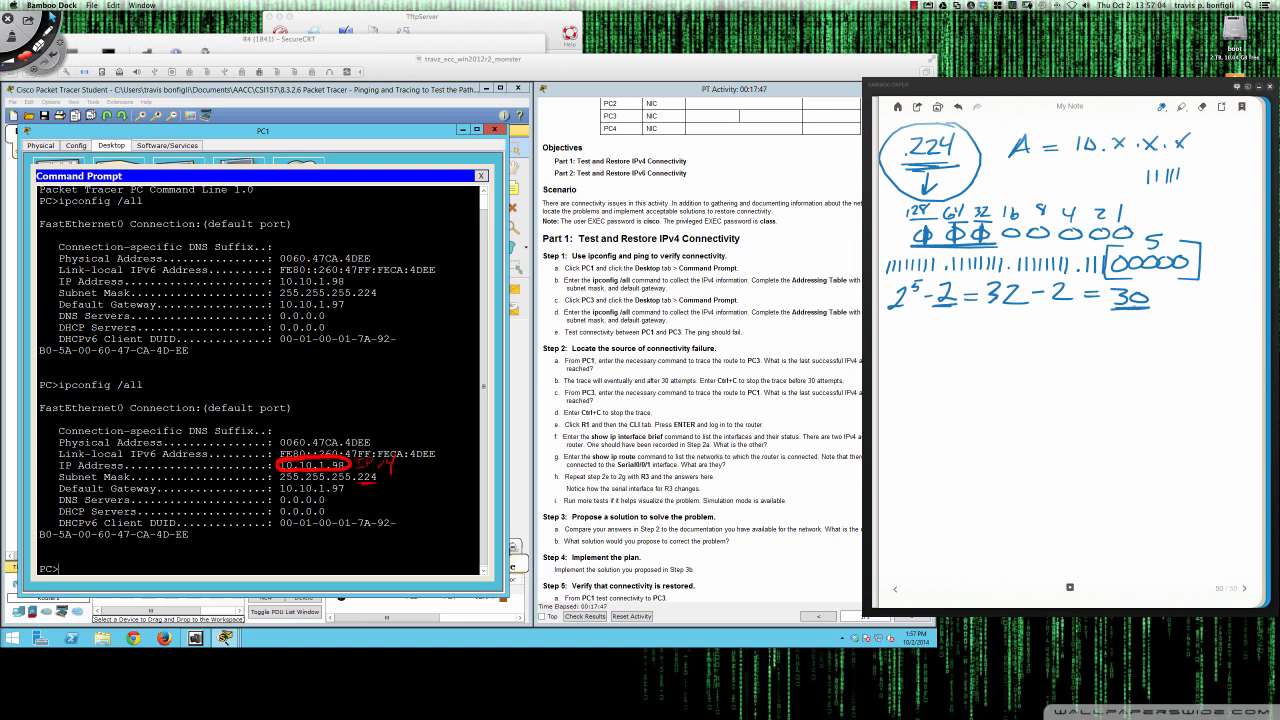
Step: Underline the 32 in the formula and write the first two subnet ranges, 0 over 31 and 32 over 63
mouse_move(984, 312)
mouse_down()
mouse_move(1022, 313)
mouse_move(984, 311)
mouse_up()
mouse_move(904, 333)
mouse_down()
mouse_move(908, 387)
mouse_move(929, 387)
mouse_up()
mouse_move(963, 331)
mouse_down()
mouse_move(964, 343)
mouse_move(995, 343)
mouse_up()
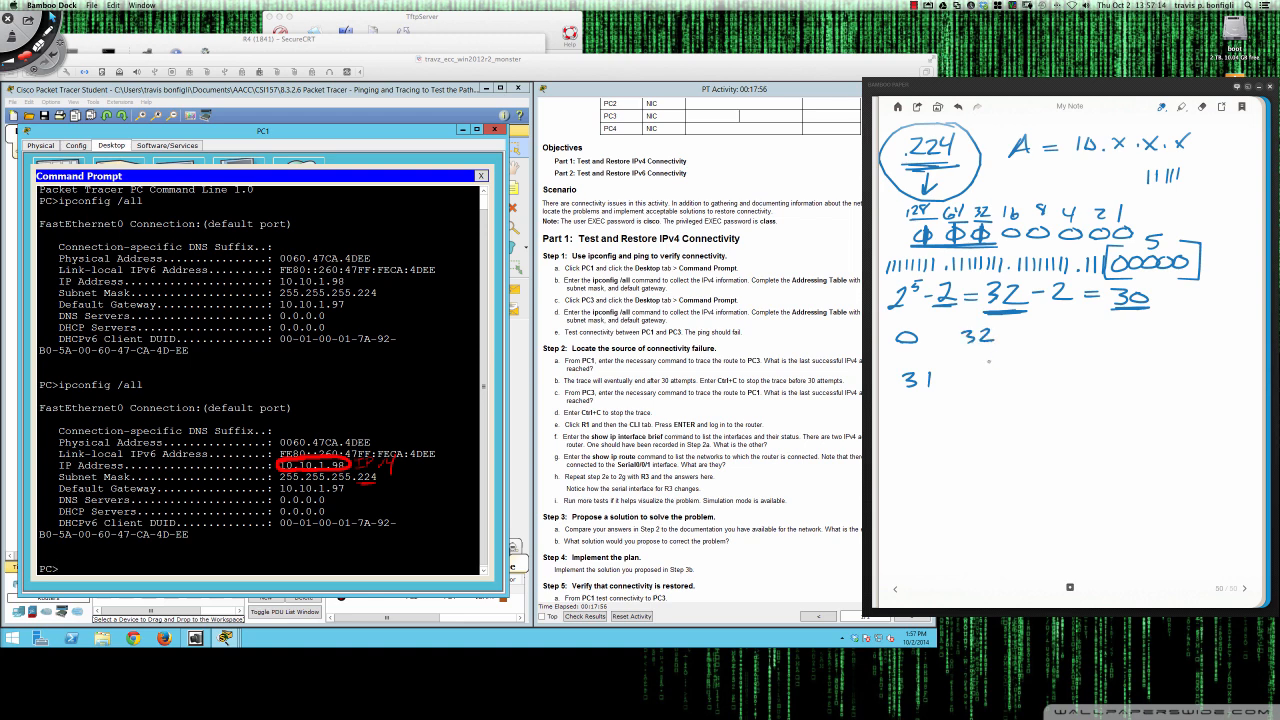
right_click(975, 369)
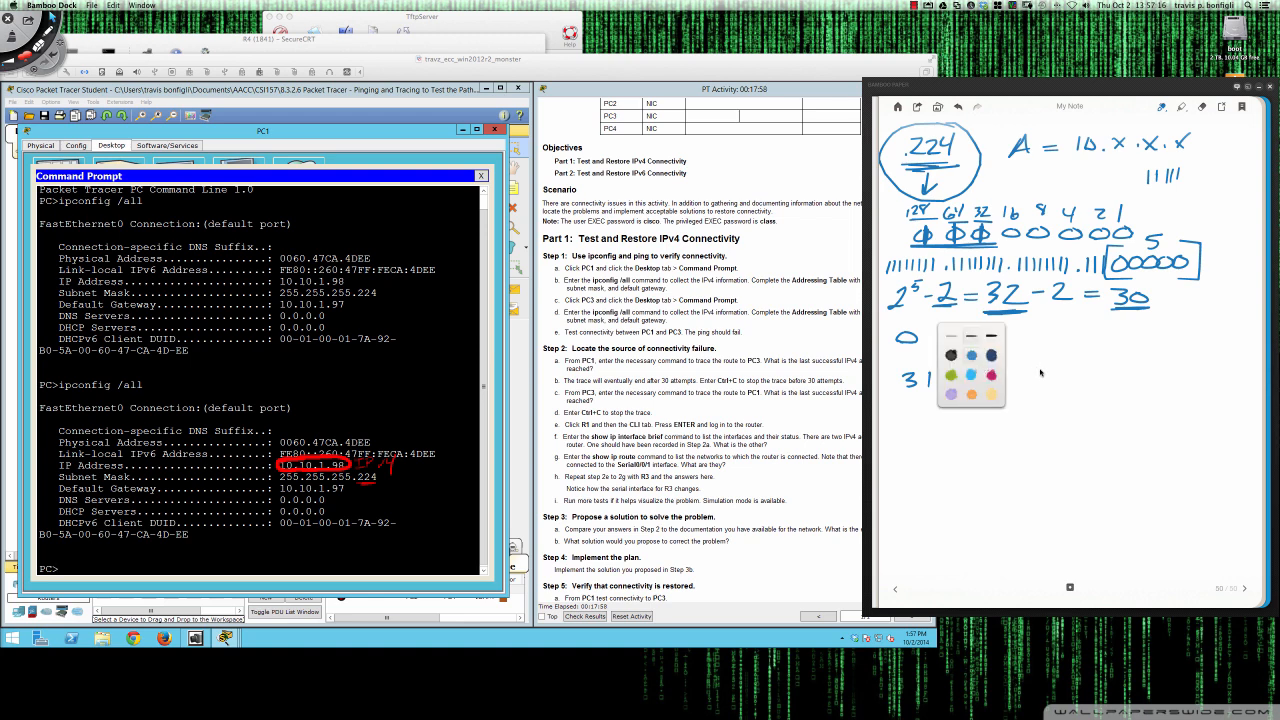
click(1010, 371)
mouse_move(983, 367)
mouse_down()
mouse_move(974, 379)
mouse_move(994, 378)
mouse_up()
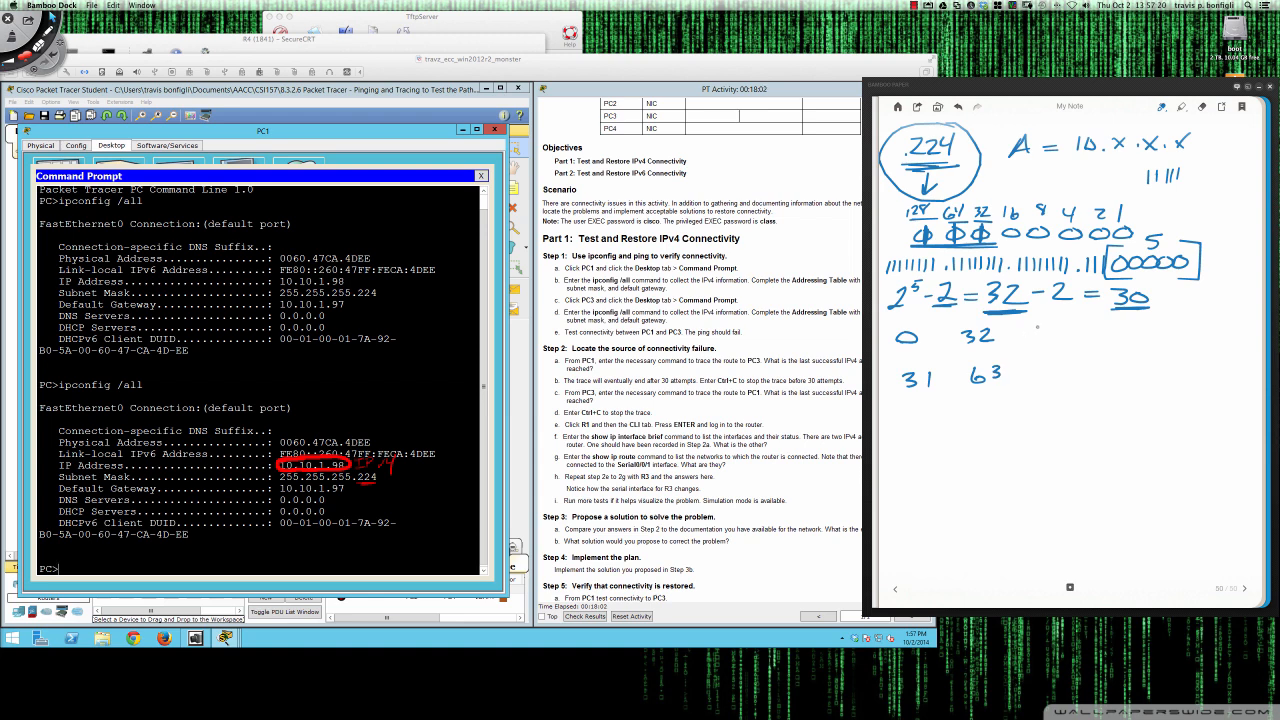
Step: Add the subnet ranges 64 over 95, 96 over 127 and 128 over 159, and box the 96 to 127 range
mouse_move(1041, 324)
mouse_down()
mouse_move(1036, 341)
mouse_move(1061, 333)
mouse_up()
mouse_move(1058, 322)
mouse_down()
mouse_move(1058, 342)
mouse_move(1122, 338)
mouse_up()
mouse_move(1044, 366)
mouse_down()
mouse_move(1040, 384)
mouse_move(1051, 380)
mouse_up()
drag(1058, 363, 1070, 361)
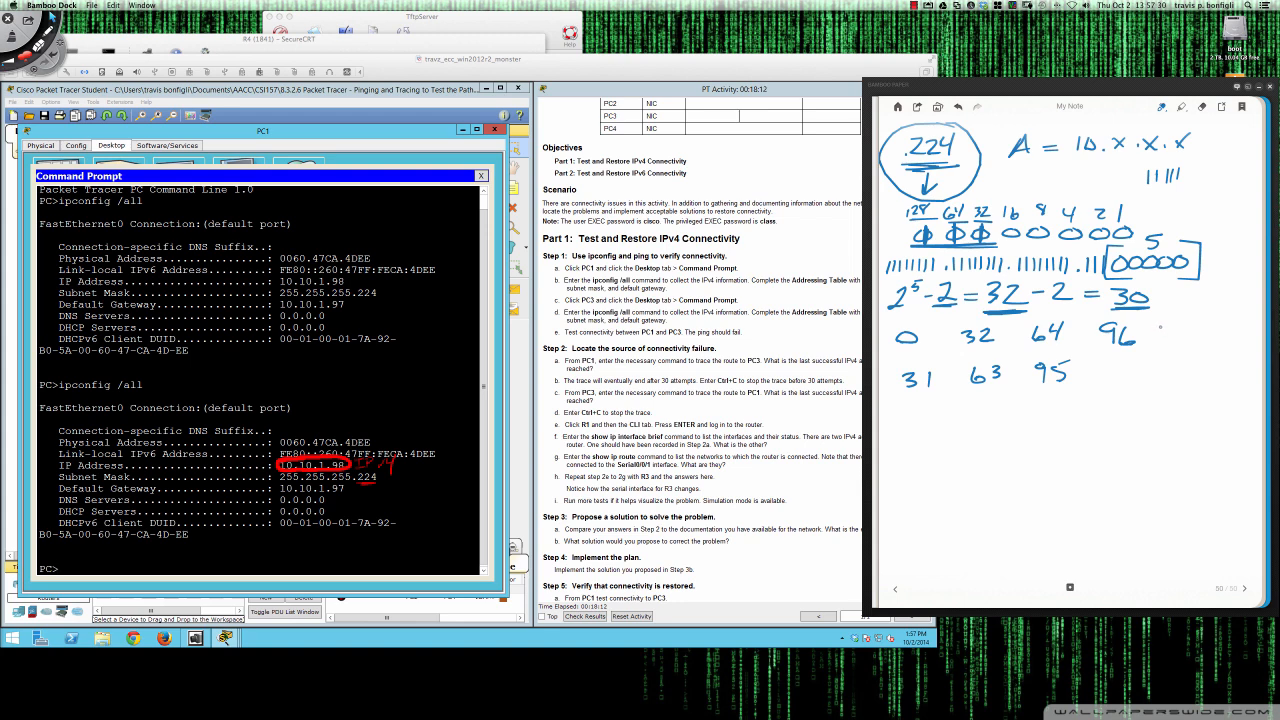
mouse_move(1162, 322)
mouse_down()
mouse_move(1160, 342)
mouse_move(1178, 330)
mouse_move(1189, 340)
mouse_move(1194, 320)
mouse_up()
mouse_move(1110, 362)
mouse_down()
mouse_move(1110, 384)
mouse_move(1133, 381)
mouse_up()
mouse_move(1134, 364)
mouse_down()
mouse_move(1148, 364)
mouse_move(1140, 382)
mouse_move(1172, 378)
mouse_up()
mouse_move(1182, 362)
mouse_down()
mouse_move(1180, 376)
mouse_move(1200, 357)
mouse_up()
drag(1212, 357, 1209, 382)
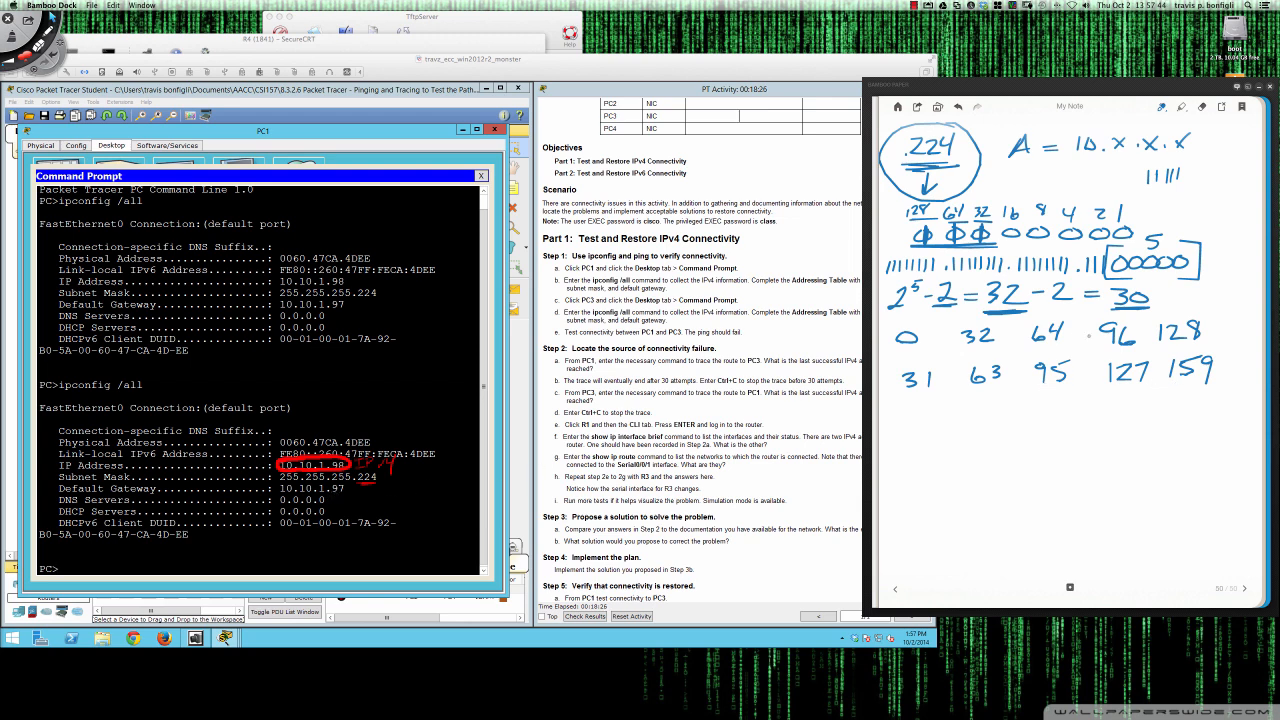
mouse_move(1088, 314)
mouse_down()
mouse_move(1088, 396)
mouse_move(1146, 400)
mouse_move(1164, 364)
mouse_move(1158, 313)
mouse_move(1094, 314)
mouse_up()
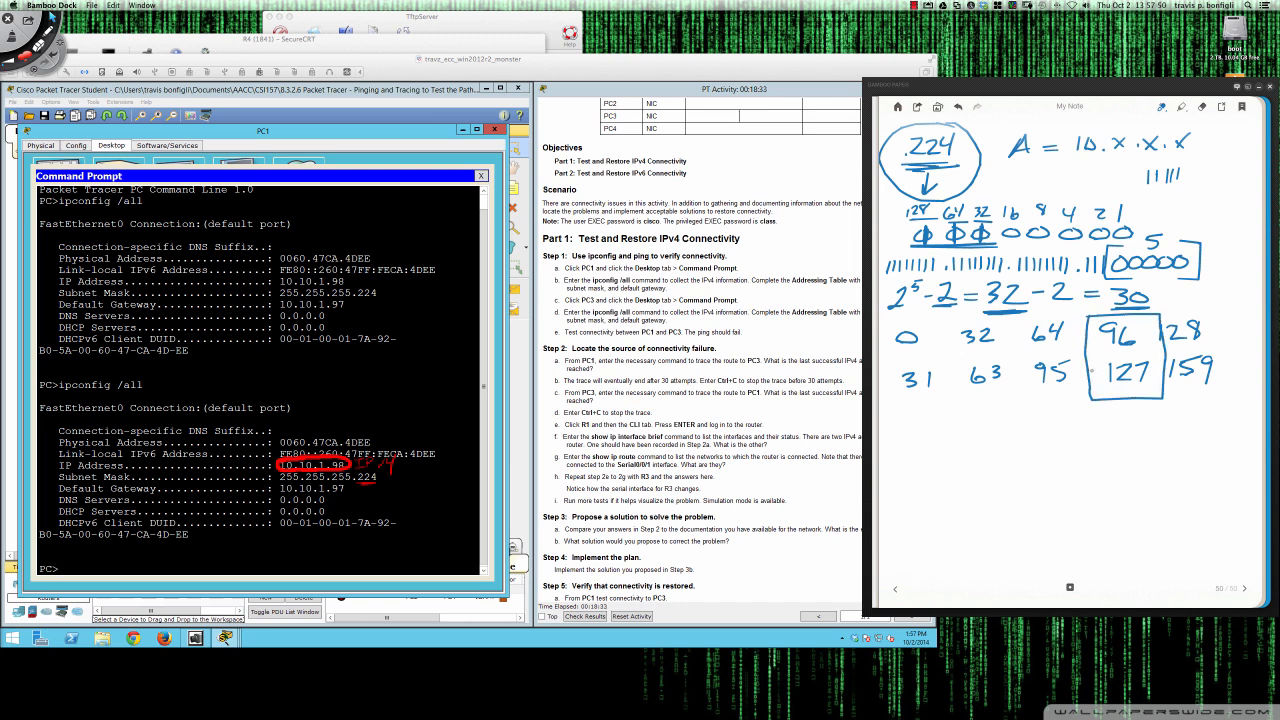
Step: Clear the red annotations from the PC1 output in Deskscribble and return to the Packet Tracer window
click(732, 74)
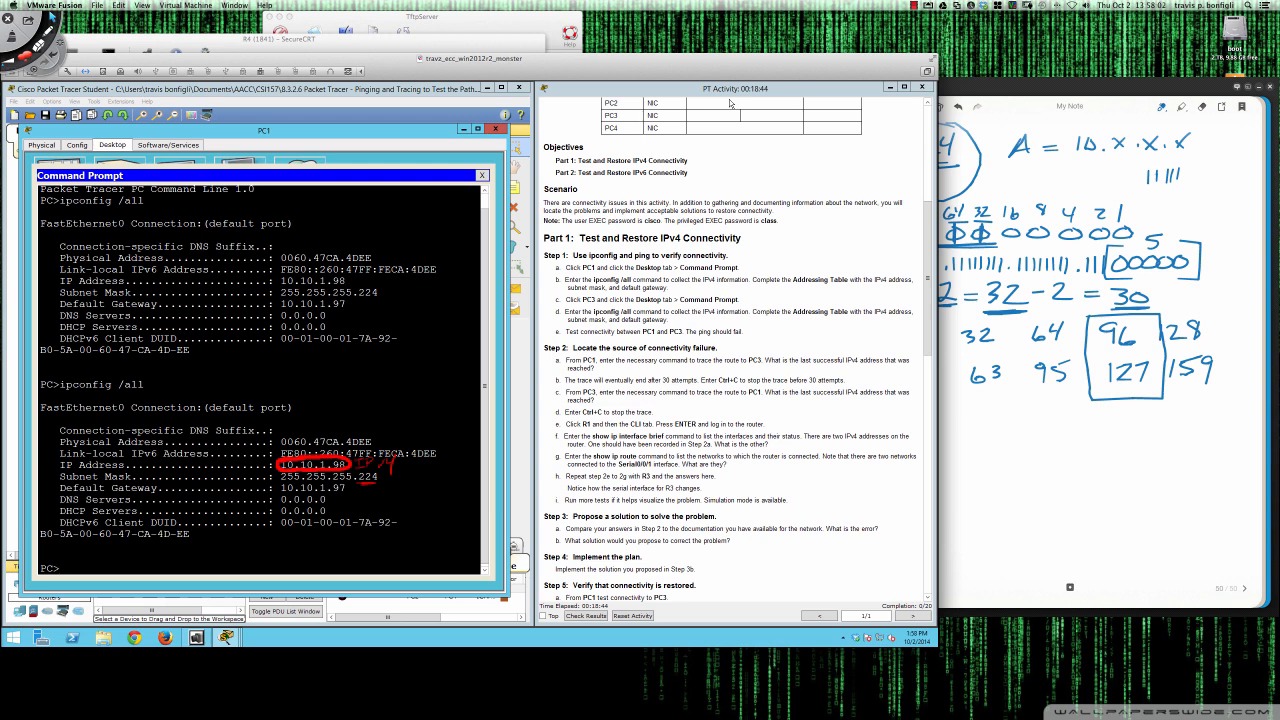
key(ctrl+Tab)
key(Delete)
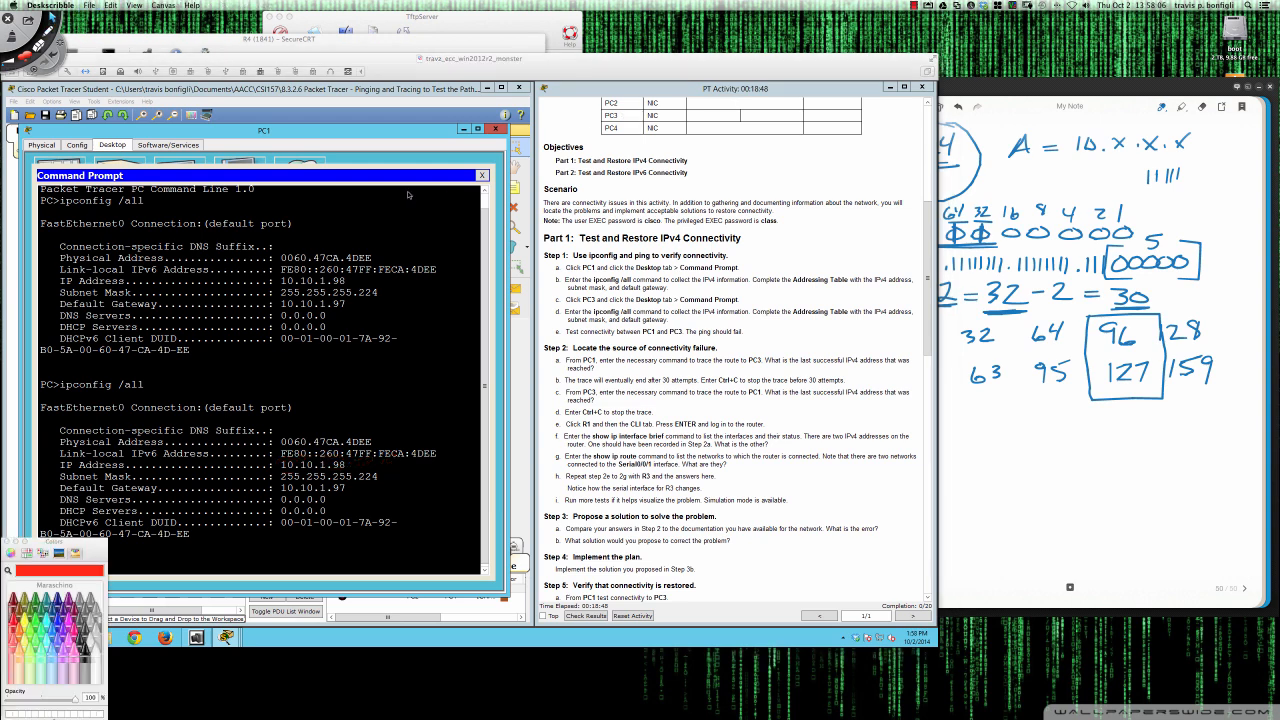
key(ctrl+Tab)
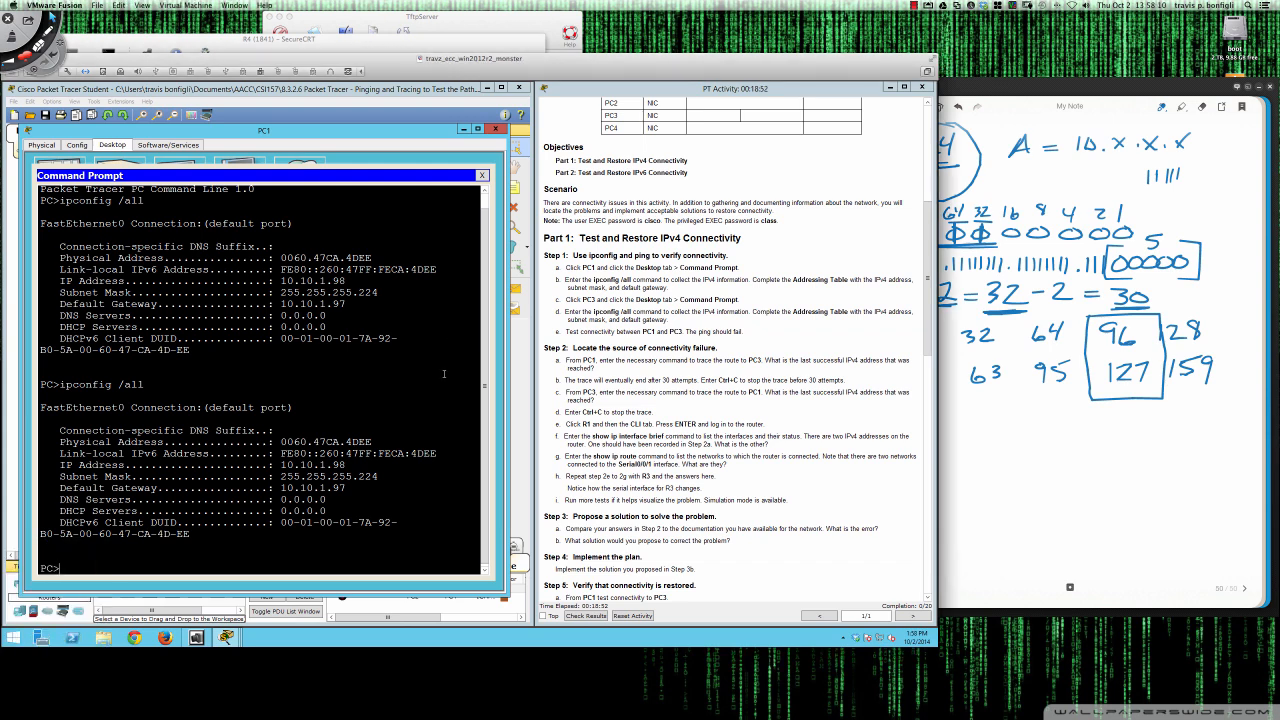
Step: Review the activity's addressing table and instructions, close PC1, and open PC3's Command Prompt in an enlarged window
scroll(683, 345, up, 5)
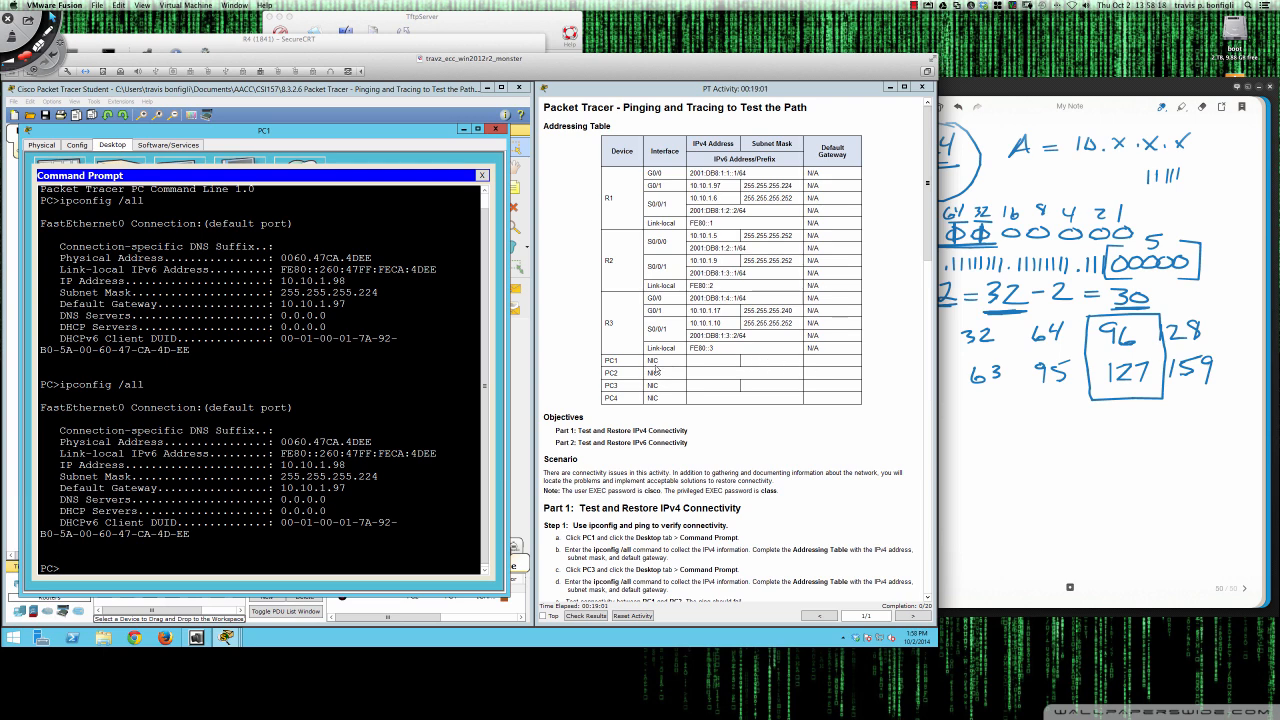
scroll(690, 442, down, 5)
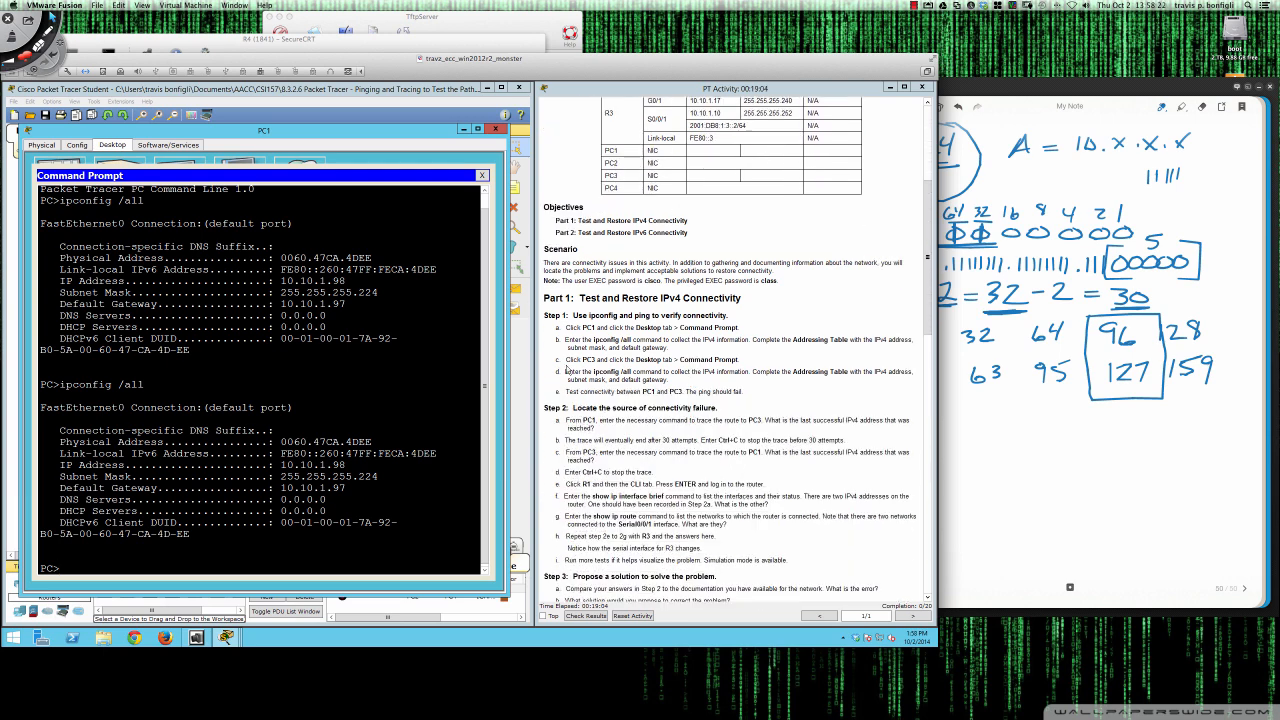
click(491, 131)
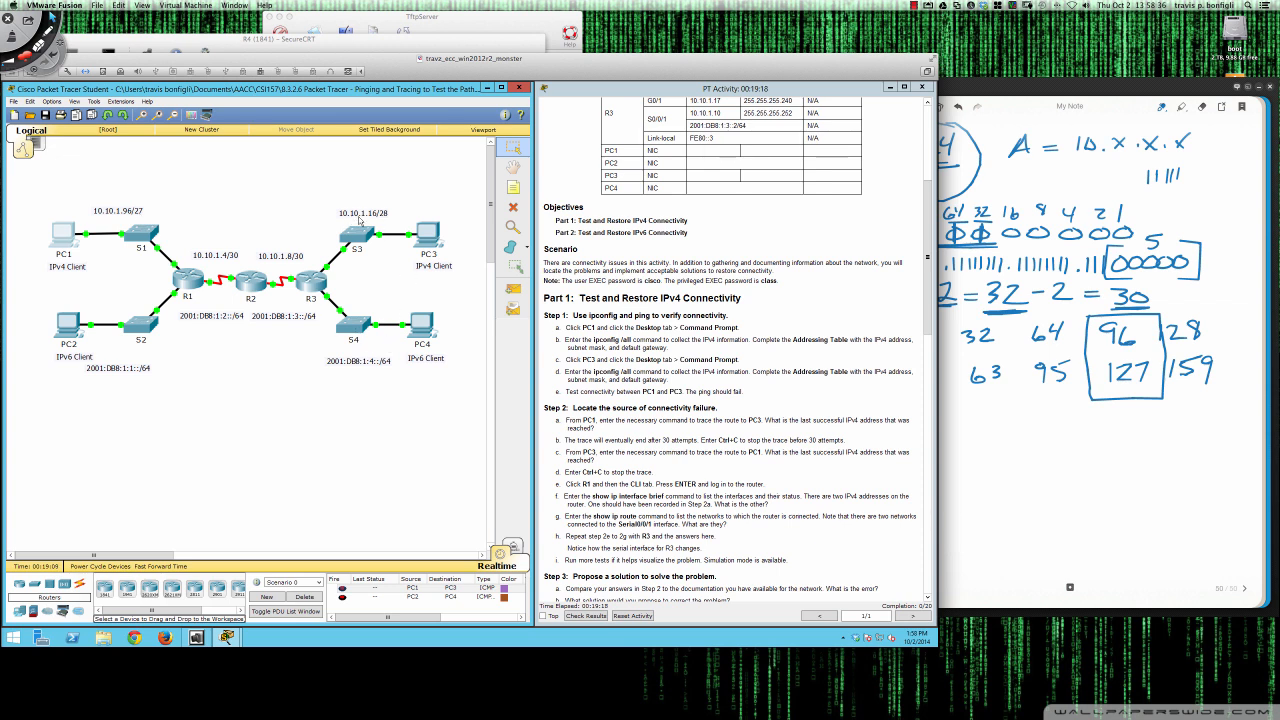
click(426, 234)
drag(418, 240, 116, 126)
click(102, 138)
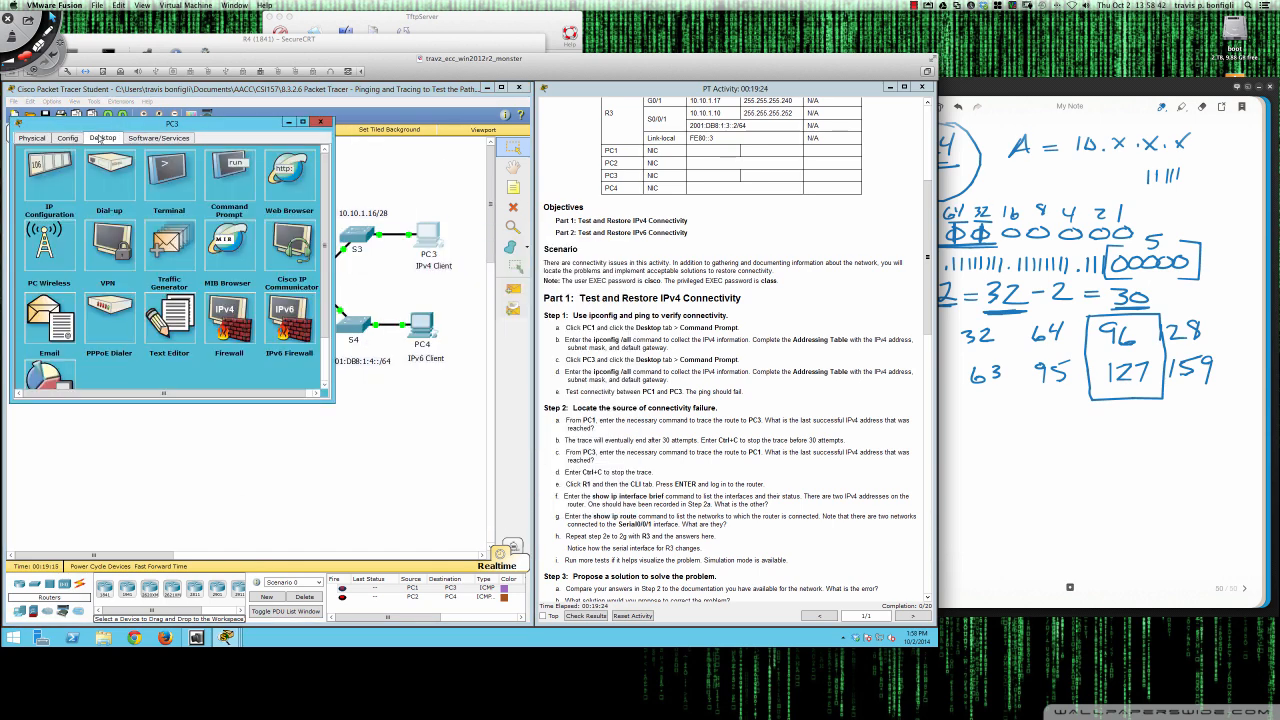
click(230, 170)
drag(333, 401, 680, 565)
Step: Run ipconfig on PC3, followed by ipconfig /all
text(ipconfig)
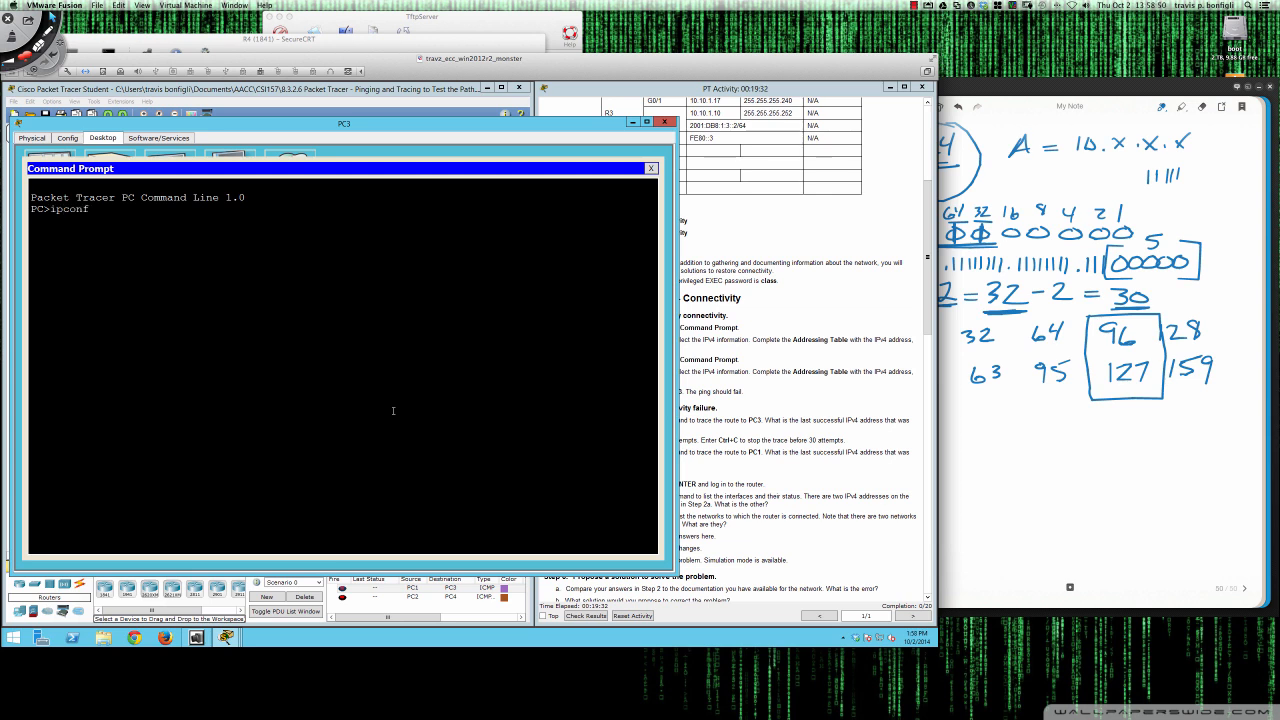
key(Return)
key(Up)
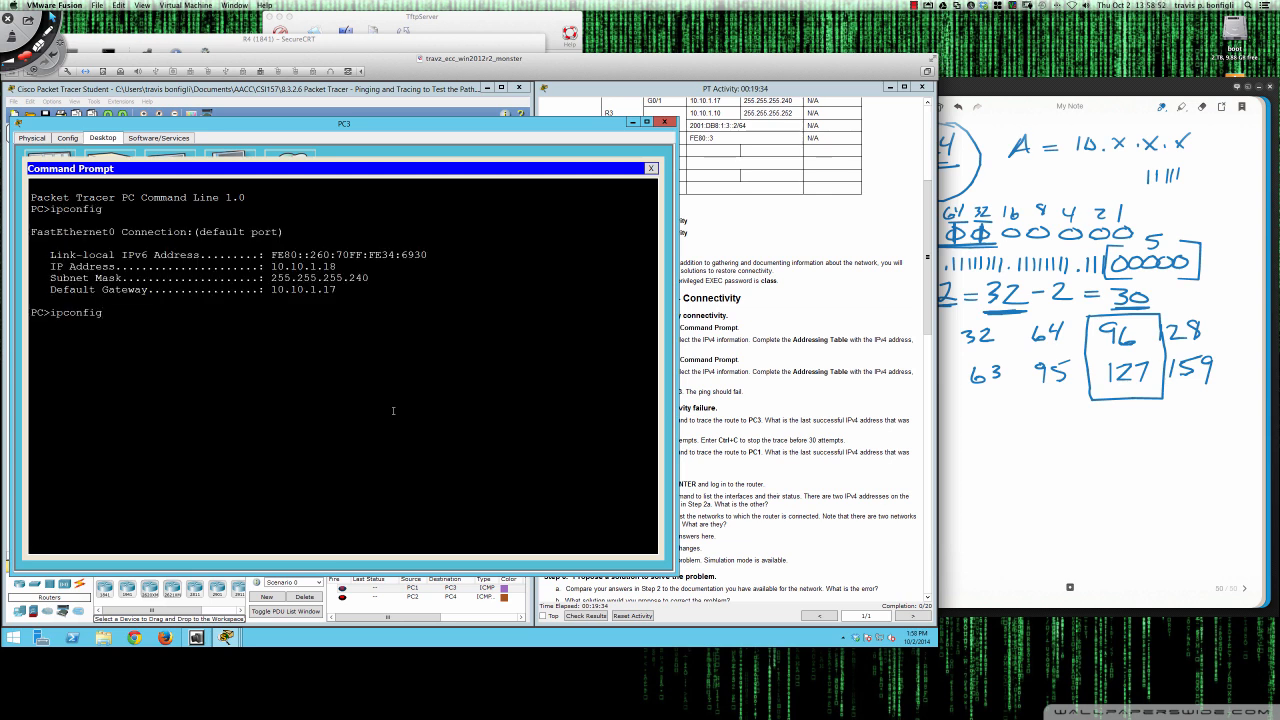
text(/)
text( /all)
key(Return)
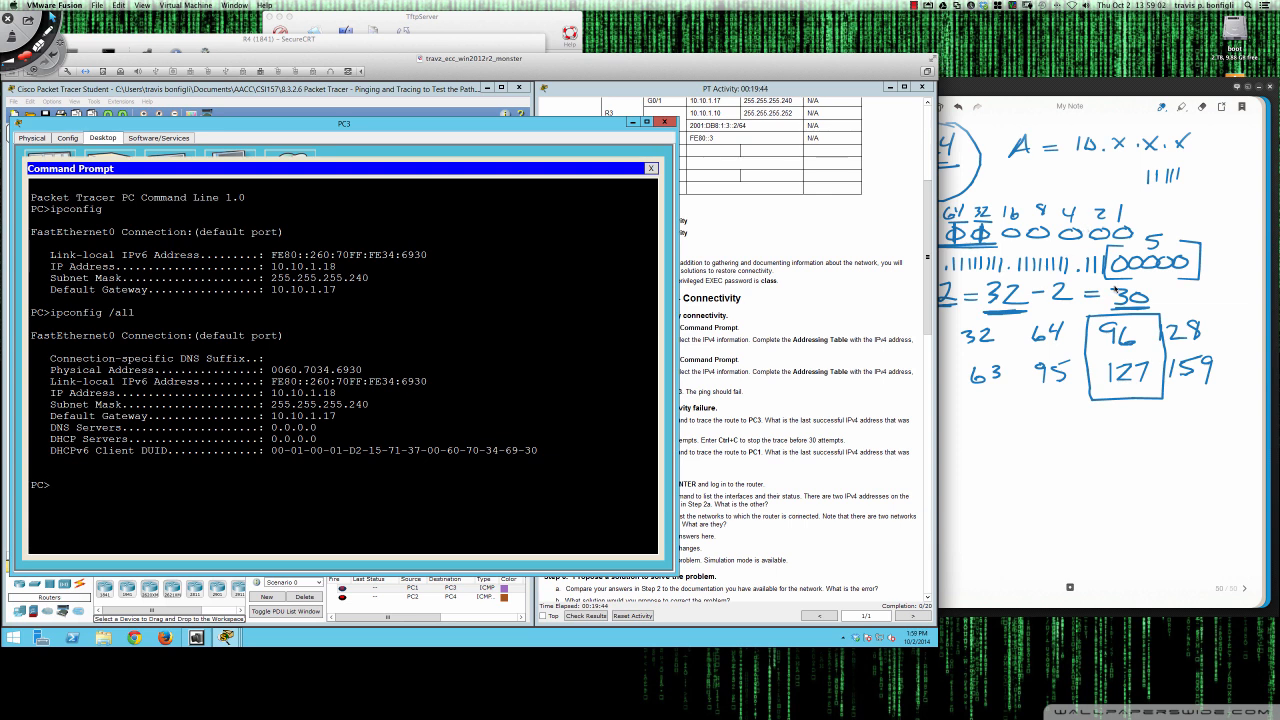
Step: Return to the Bamboo note and draw a horizontal dividing line below the subnet ranges
click(982, 433)
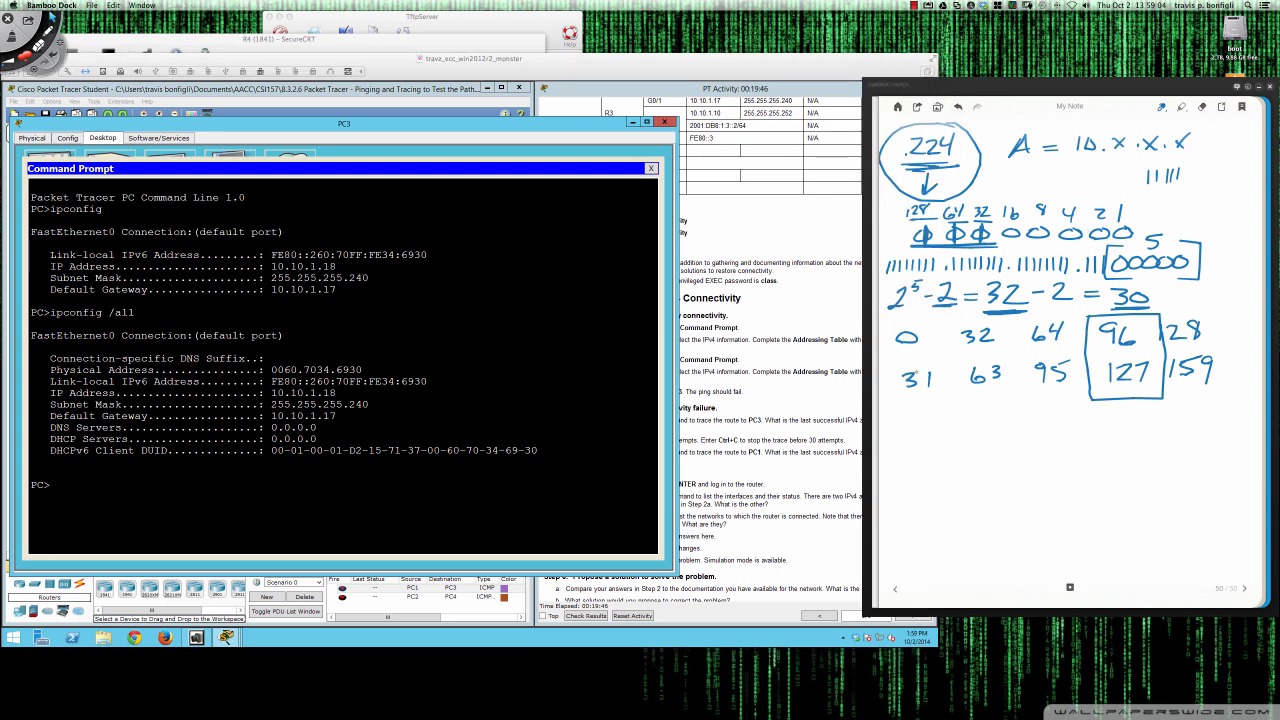
mouse_move(889, 406)
mouse_down()
mouse_move(1066, 396)
mouse_move(1252, 410)
mouse_up()
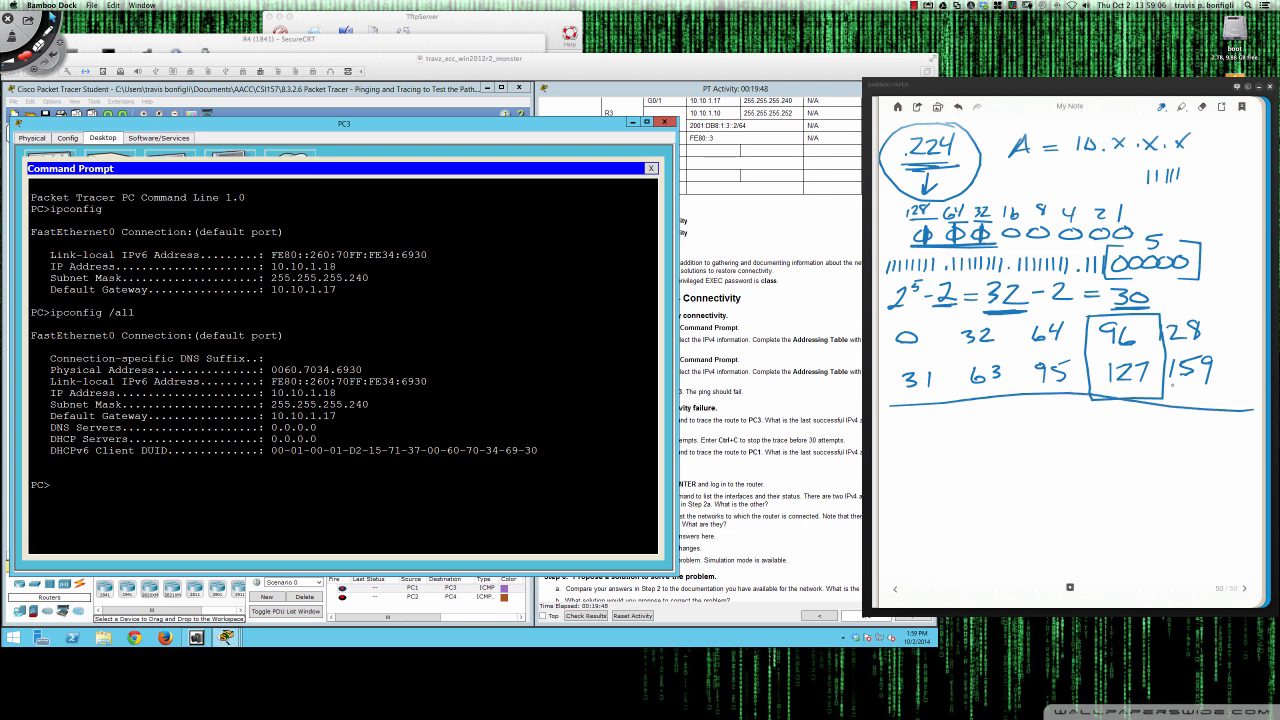
Step: Switch the note's pen colour to magenta and write .240 below the dividing line
right_click(890, 389)
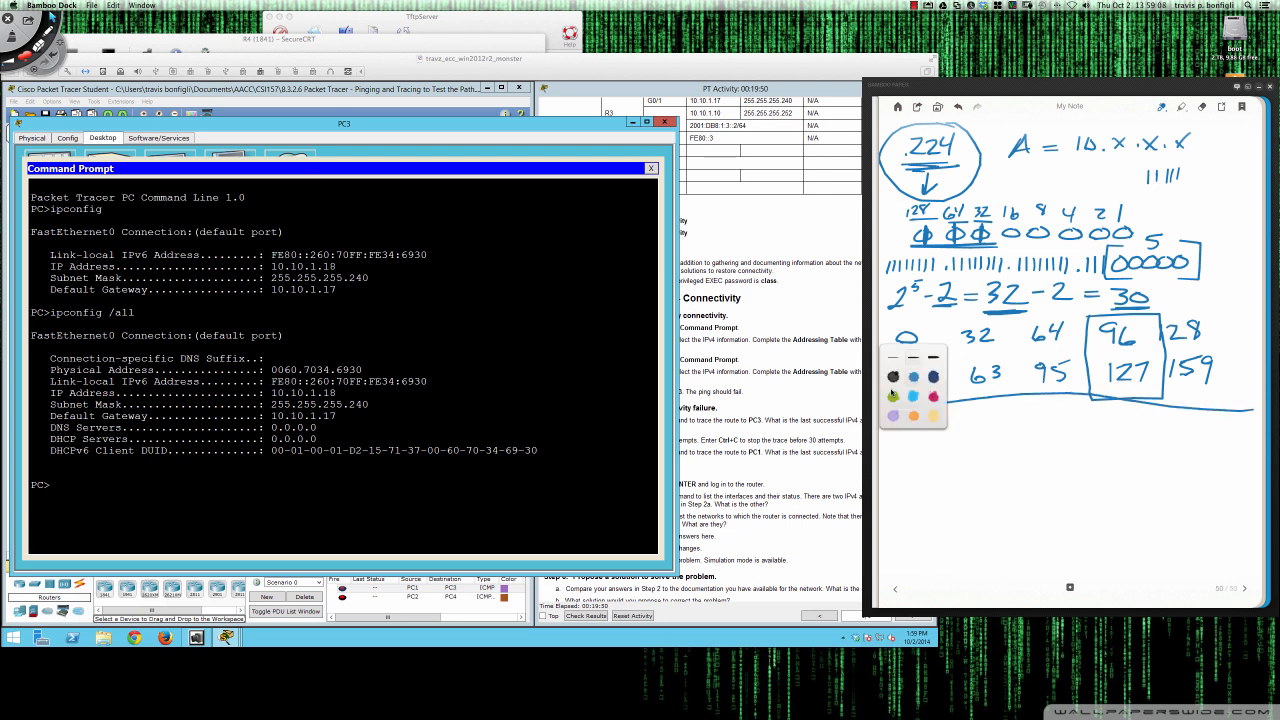
click(933, 396)
click(908, 436)
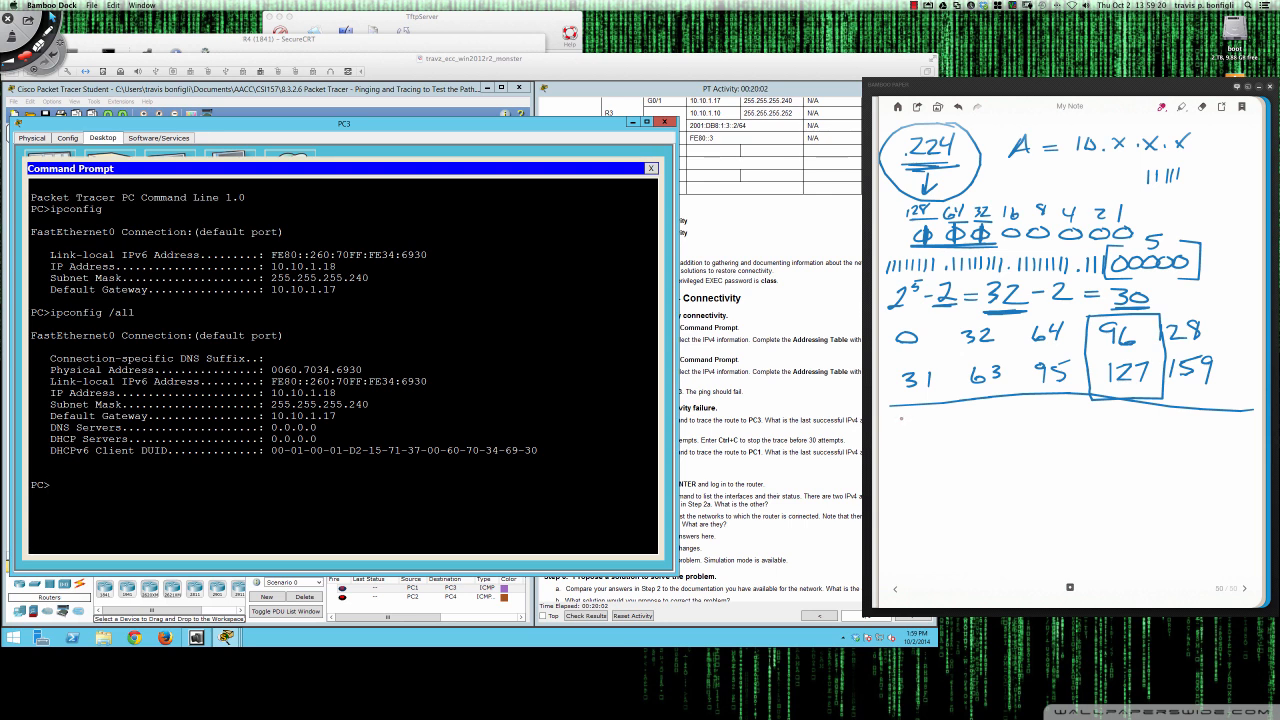
mouse_move(896, 428)
mouse_down()
mouse_move(934, 436)
mouse_move(943, 420)
mouse_up()
right_click(938, 444)
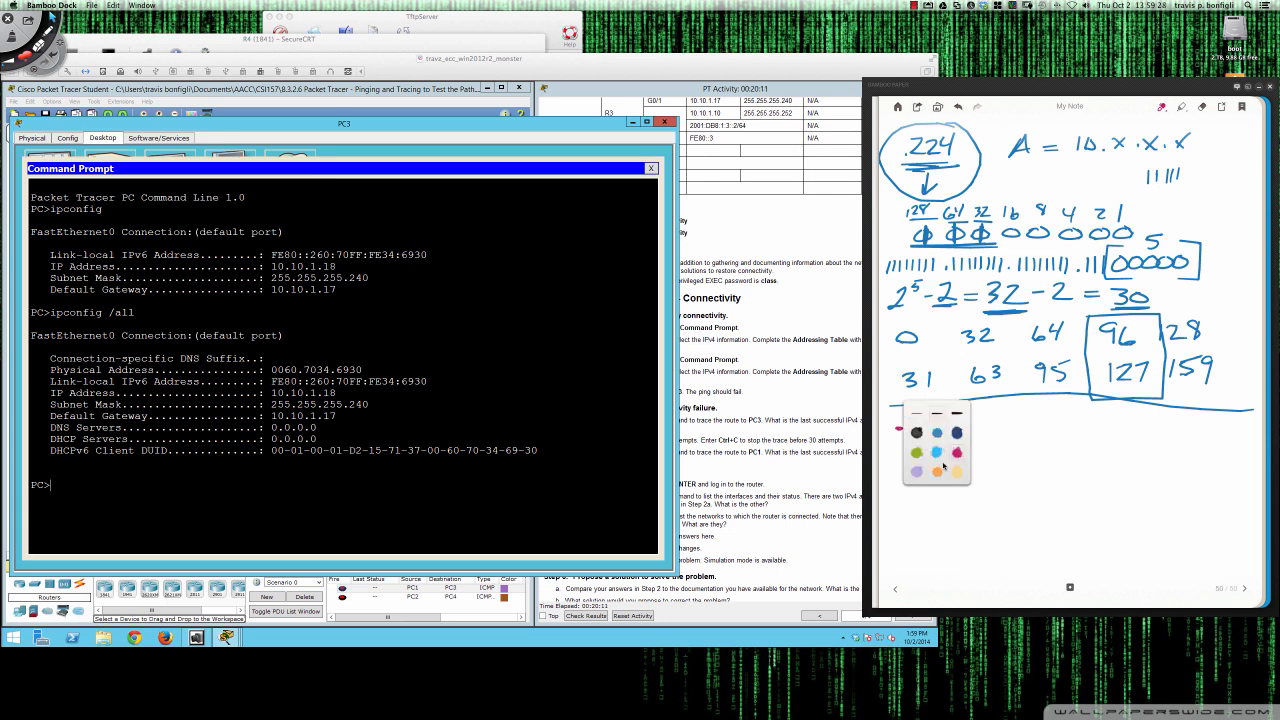
click(995, 455)
Step: Write 11110000 below .240, circle the 16 place value and link it to .224, and bracket the four zeros with a 4 above
mouse_move(944, 445)
mouse_down()
mouse_move(944, 466)
mouse_move(980, 454)
mouse_move(981, 468)
mouse_up()
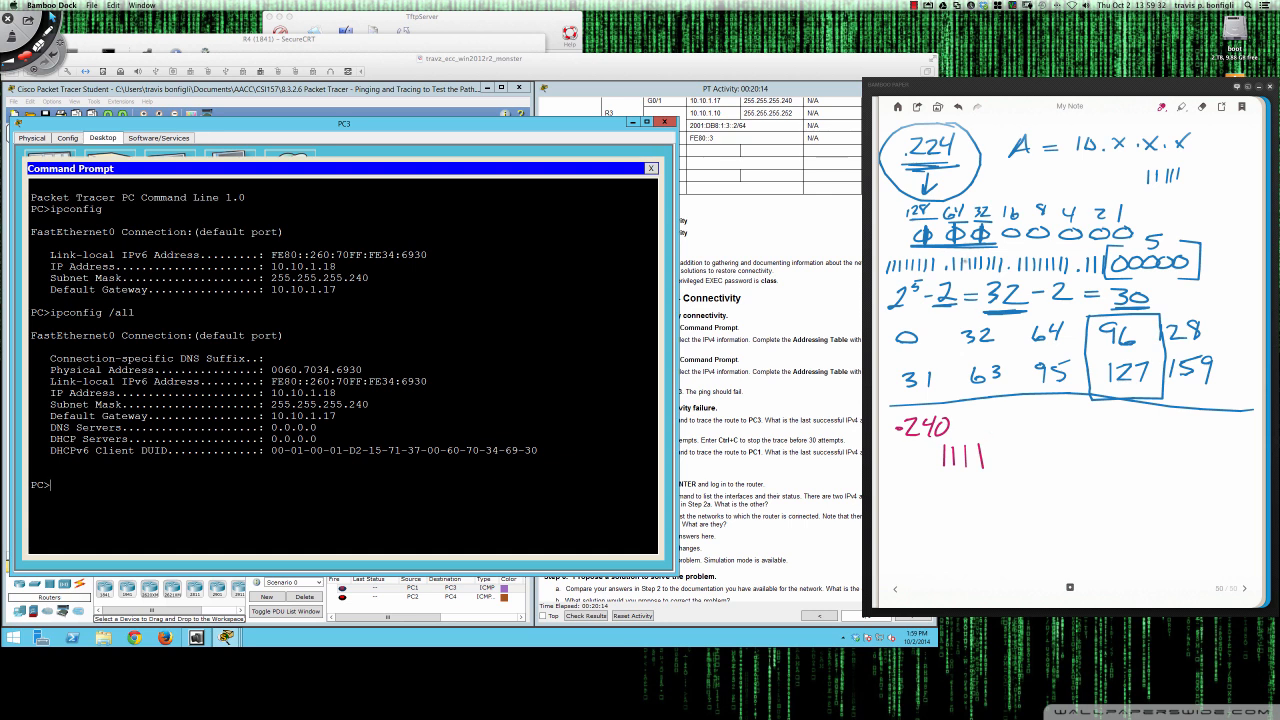
mouse_move(1012, 192)
mouse_down()
mouse_move(996, 205)
mouse_move(1012, 190)
mouse_move(968, 167)
mouse_move(957, 180)
mouse_move(990, 164)
mouse_up()
mouse_move(1002, 445)
mouse_down()
mouse_move(1077, 445)
mouse_move(985, 433)
mouse_move(987, 476)
mouse_move(1006, 481)
mouse_up()
mouse_move(1084, 424)
mouse_down()
mouse_move(1108, 423)
mouse_move(1087, 477)
mouse_up()
drag(1037, 402, 1052, 417)
drag(1048, 400, 1045, 437)
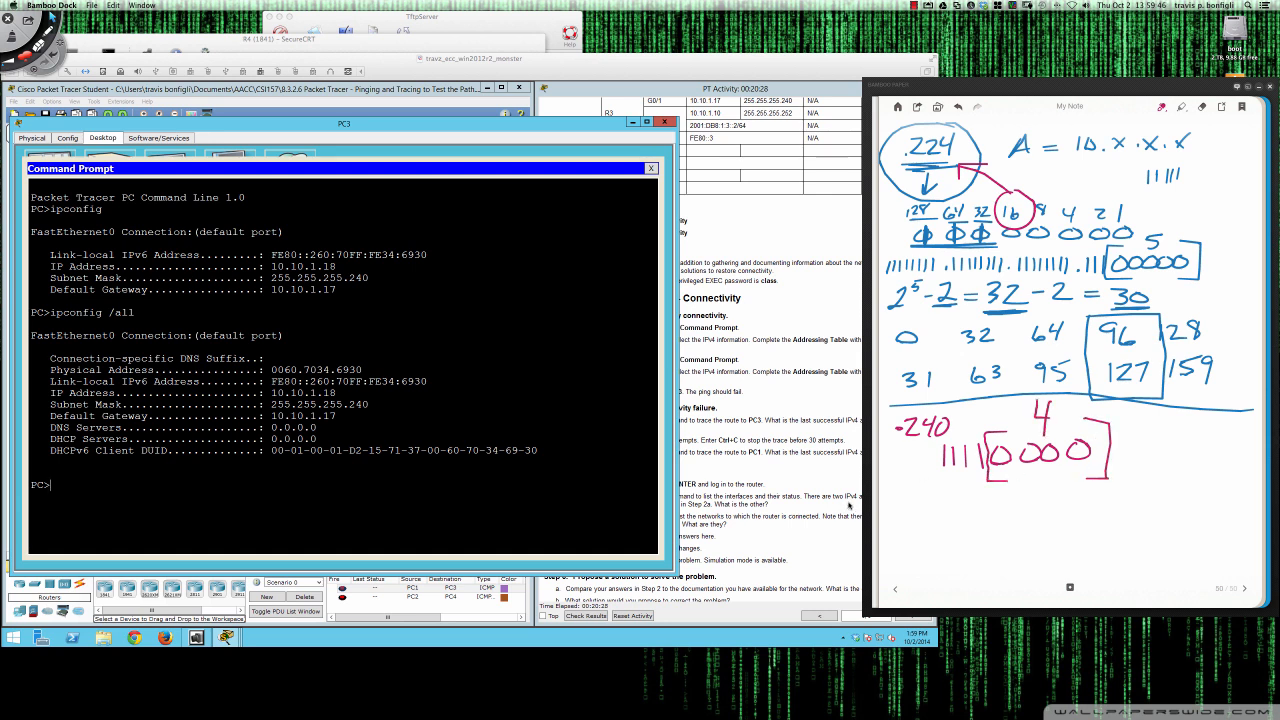
Step: Write the host calculation 2^4 − 2 = 14 below the binary octet and circle the 14
mouse_move(890, 503)
mouse_down()
mouse_move(889, 527)
mouse_move(926, 505)
mouse_up()
mouse_move(923, 495)
mouse_down()
mouse_move(922, 514)
mouse_move(969, 524)
mouse_move(994, 507)
mouse_move(1013, 522)
mouse_move(1044, 510)
mouse_up()
drag(1039, 494, 1038, 522)
mouse_move(1042, 472)
mouse_down()
mouse_move(1020, 528)
mouse_move(1045, 474)
mouse_up()
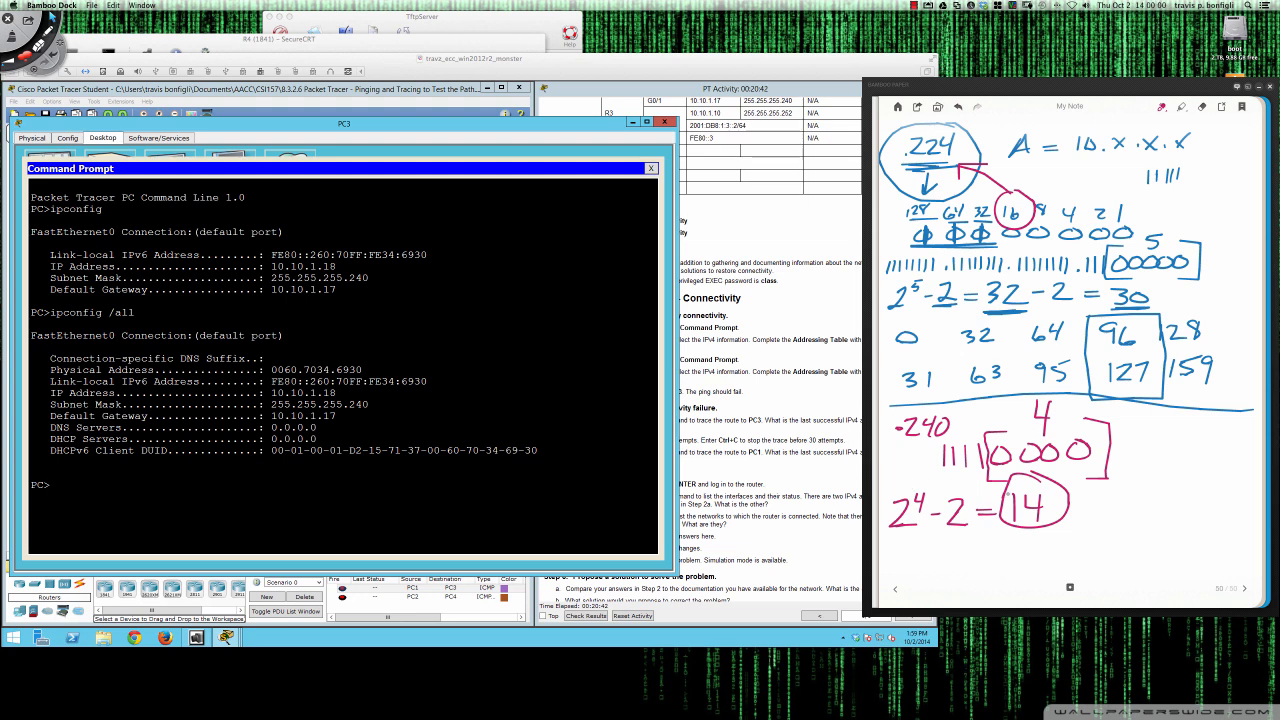
Step: Write the subnet starting values 0, 16, 32, 48, 64, 80 and 96 in a row below the host calculation
drag(915, 537, 914, 538)
mouse_move(959, 535)
mouse_down()
mouse_move(960, 549)
mouse_move(1005, 548)
mouse_up()
drag(1017, 535, 1054, 546)
mouse_move(1069, 530)
mouse_down()
mouse_move(1063, 545)
mouse_move(1099, 541)
mouse_up()
mouse_move(1106, 531)
mouse_down()
mouse_move(1113, 546)
mouse_move(1146, 524)
mouse_move(1140, 540)
mouse_up()
mouse_move(1162, 528)
mouse_down()
mouse_move(1157, 540)
mouse_move(1166, 528)
mouse_move(1196, 543)
mouse_up()
drag(1210, 527, 1215, 535)
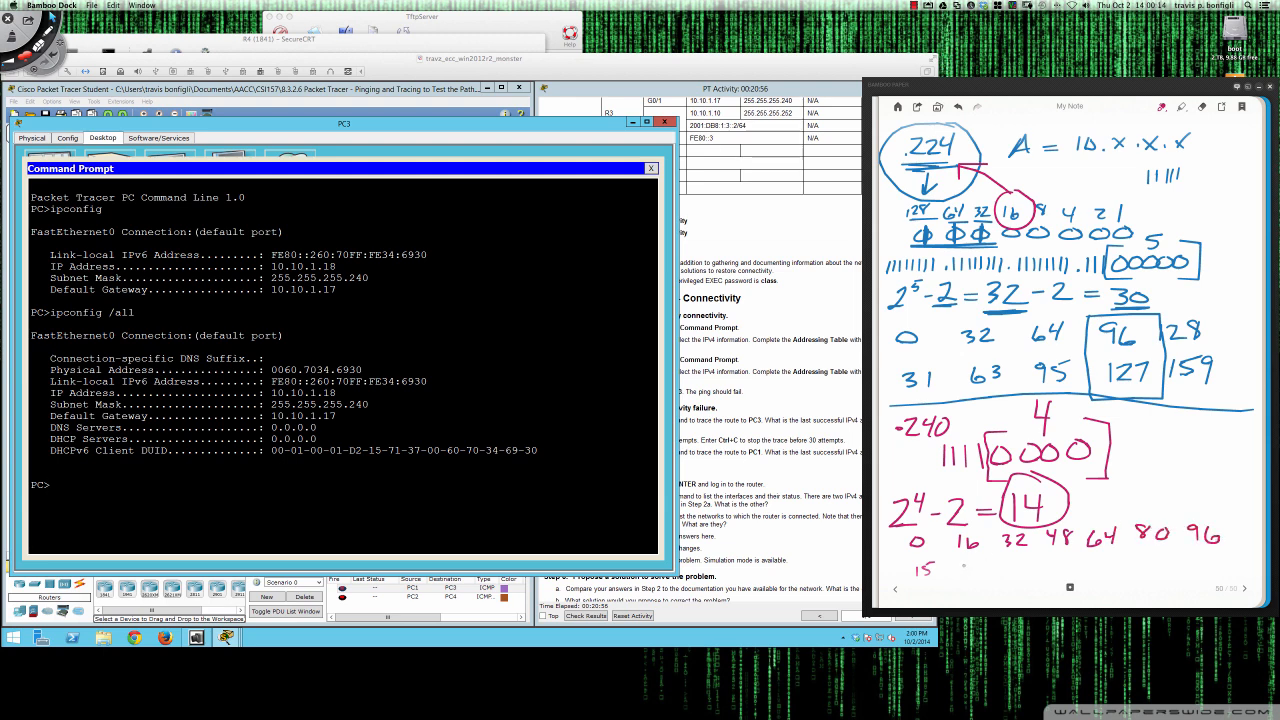
Step: Write the matching range ends 15, 31, 47, 63, 79 and 95 beneath the subnet starting values
drag(963, 563, 965, 576)
mouse_move(983, 561)
mouse_down()
mouse_move(983, 578)
mouse_move(1026, 567)
mouse_move(1022, 578)
mouse_up()
drag(1030, 564, 1071, 578)
right_click(1099, 562)
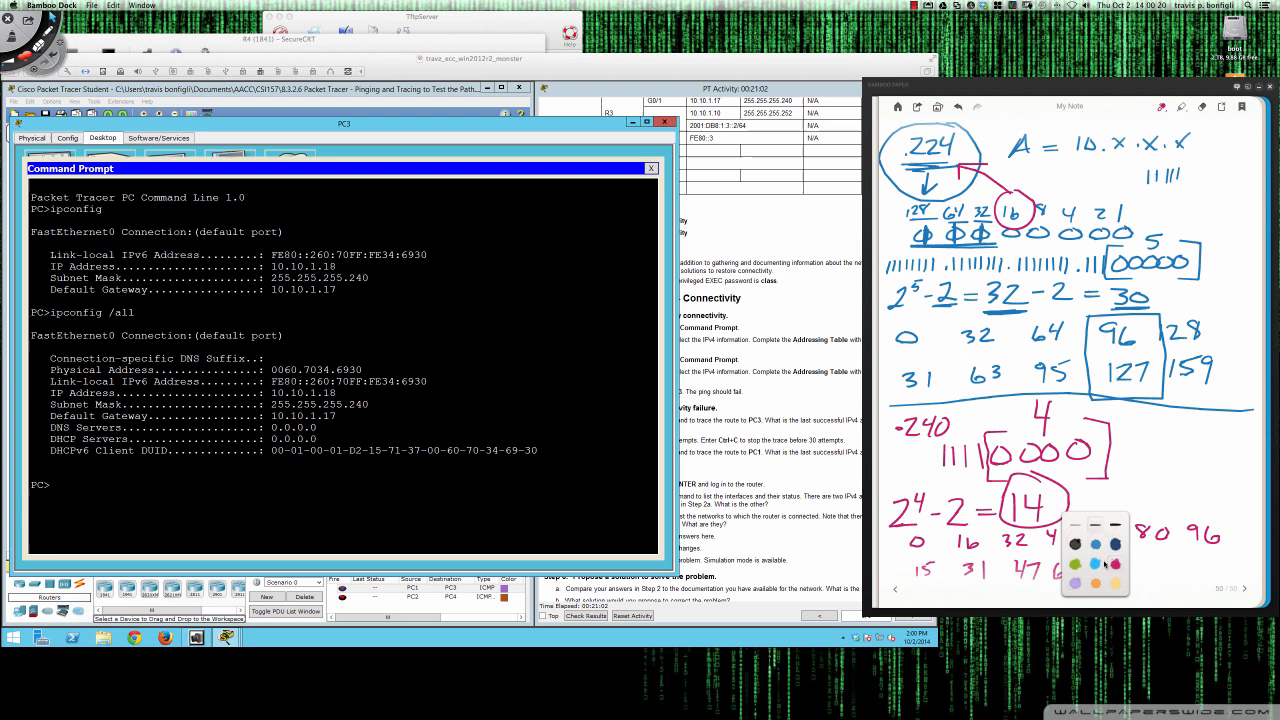
click(1158, 567)
drag(1098, 562, 1104, 576)
mouse_move(1118, 561)
mouse_down()
mouse_move(1116, 578)
mouse_move(1148, 574)
mouse_up()
drag(1166, 558, 1158, 566)
drag(1158, 566, 1164, 578)
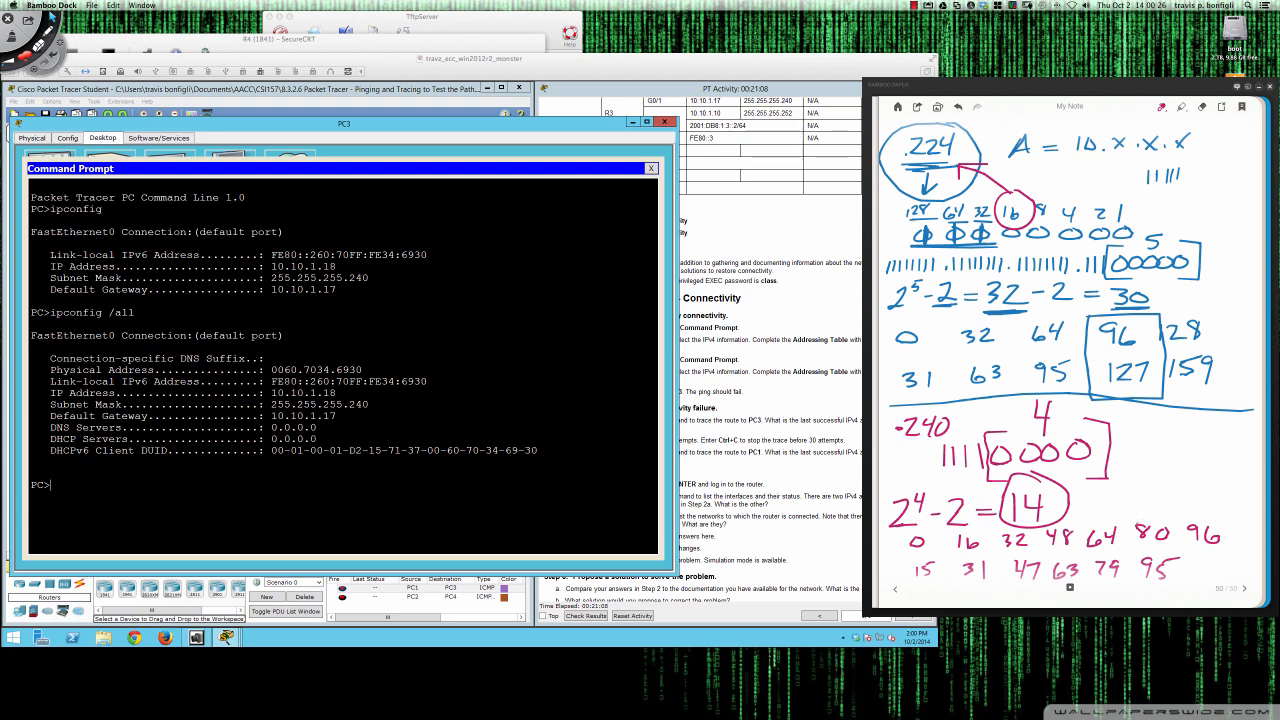
Step: Box the 16 to 31 subnet range in the note and return to PC3's window in Packet Tracer
drag(950, 527, 948, 586)
mouse_move(952, 528)
mouse_down()
mouse_move(1000, 534)
mouse_move(998, 582)
mouse_move(956, 588)
mouse_up()
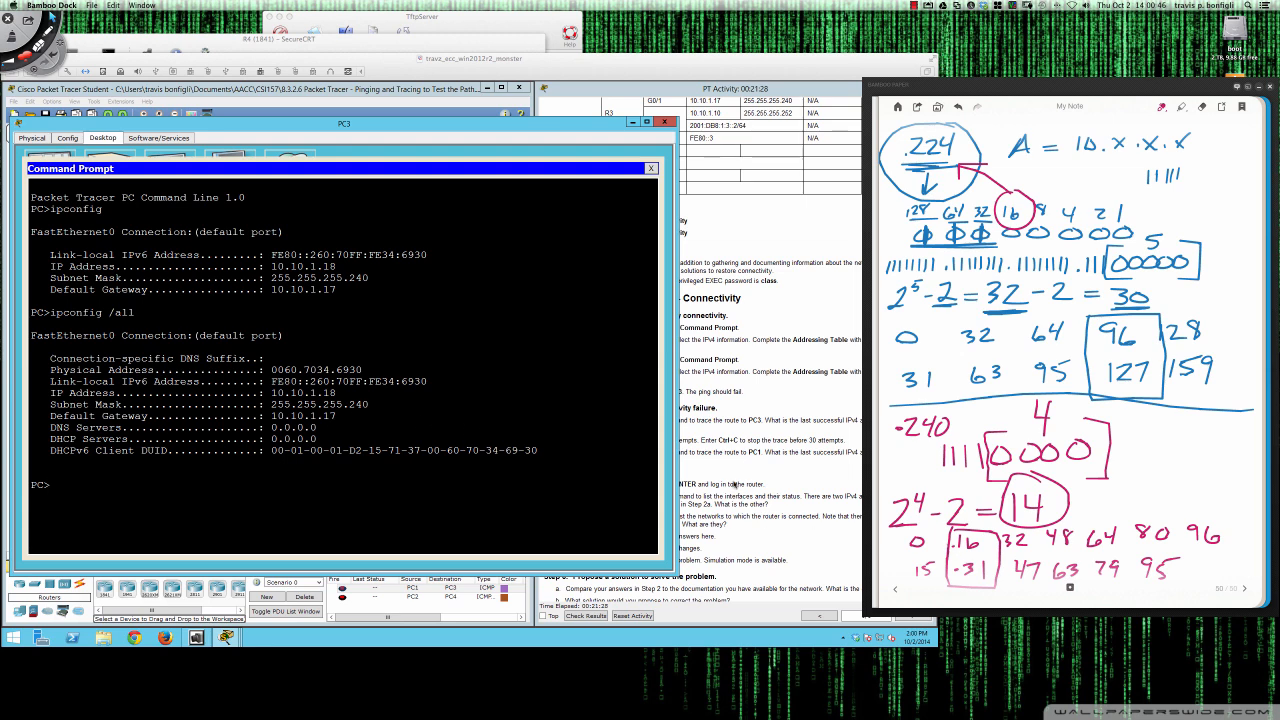
click(466, 120)
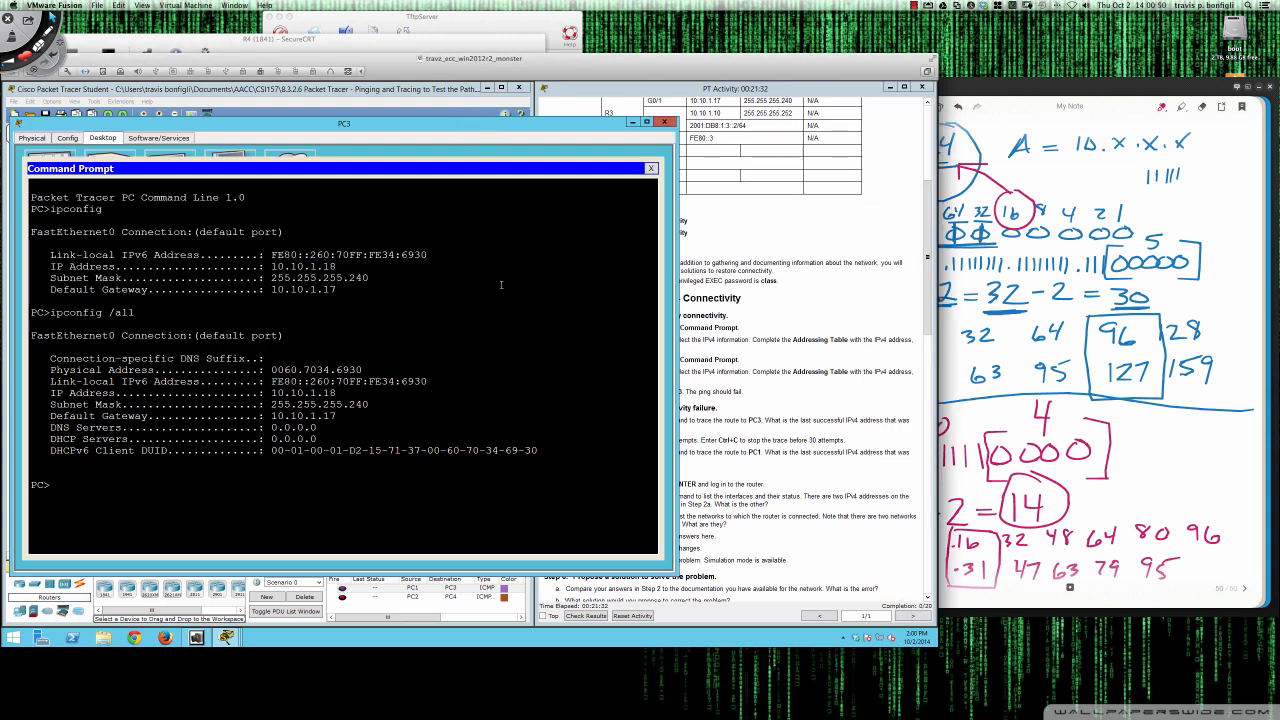
Step: Review the connectivity test instruction, begin ping 10.10. at PC3's prompt, and move the PC3 window to uncover PC1 in the topology
click(756, 306)
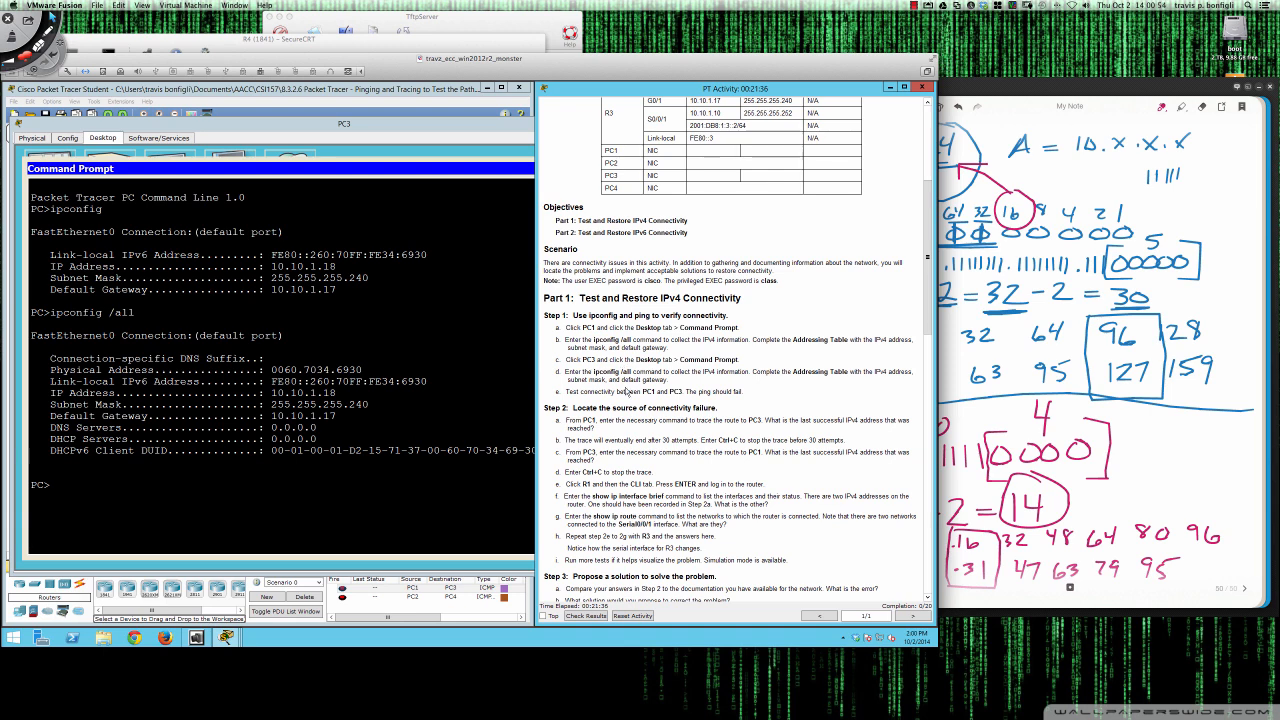
scroll(598, 372, down, 2)
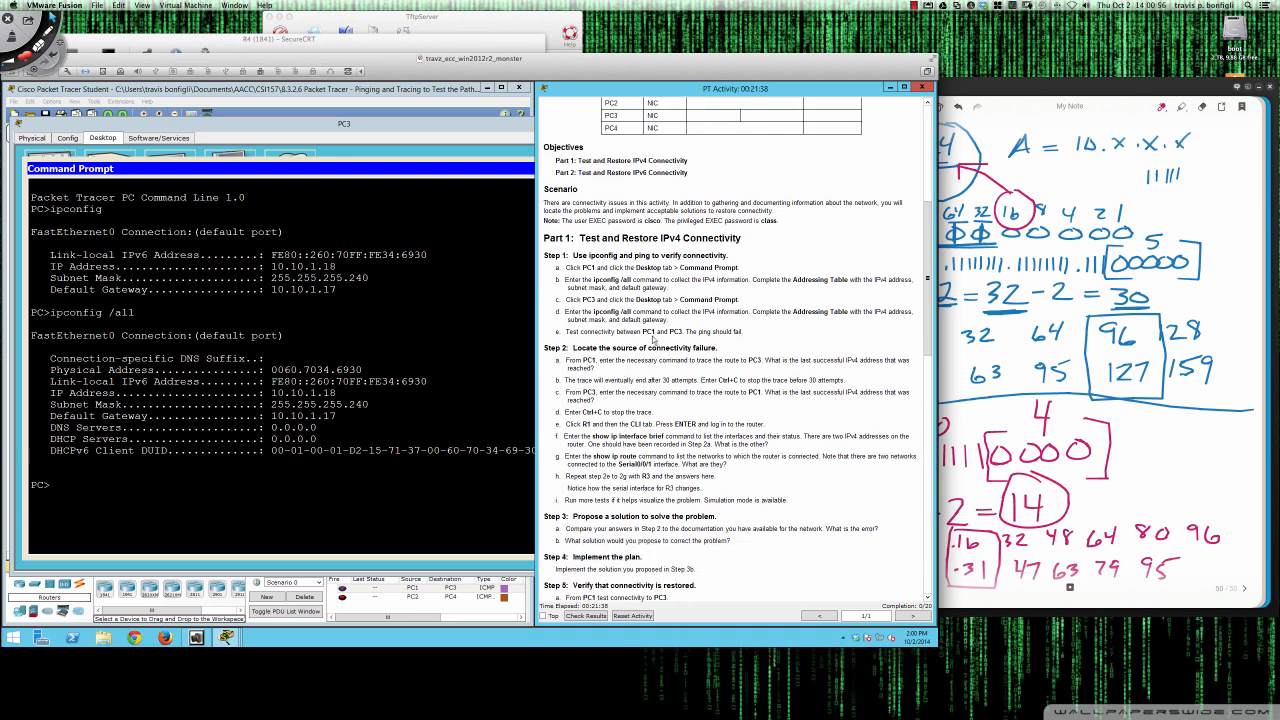
click(443, 338)
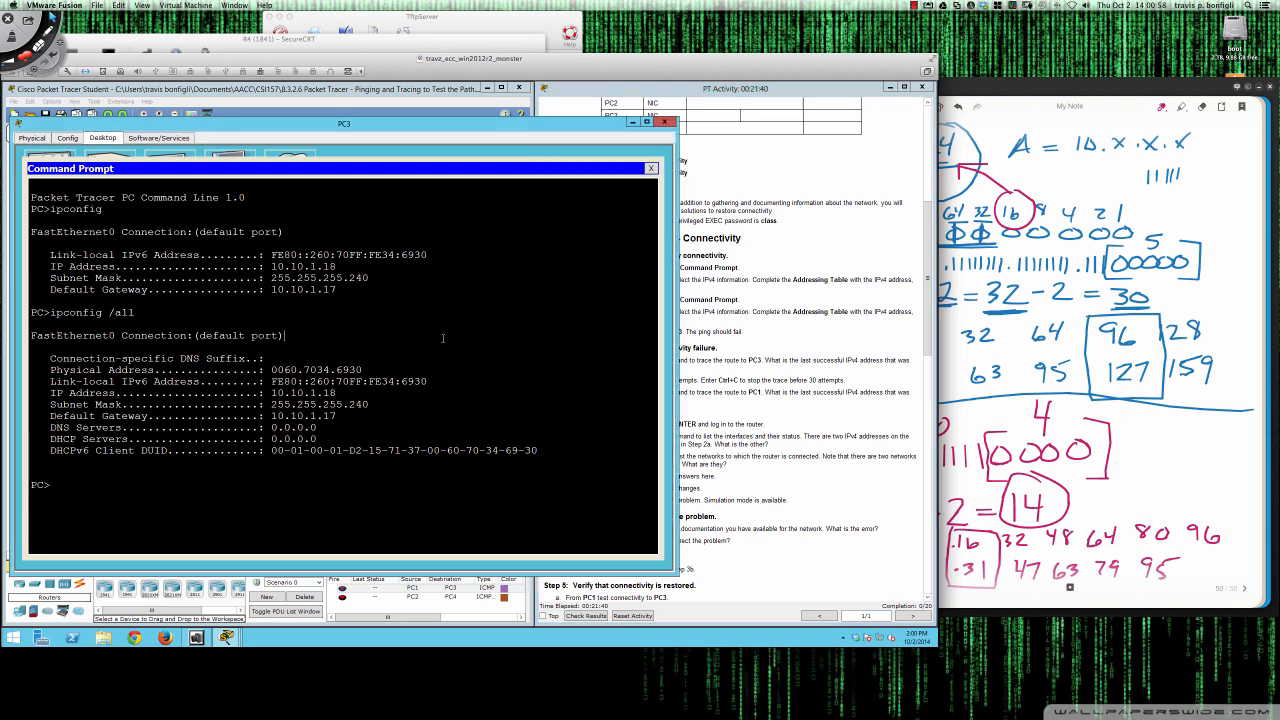
text(ping 10.10.)
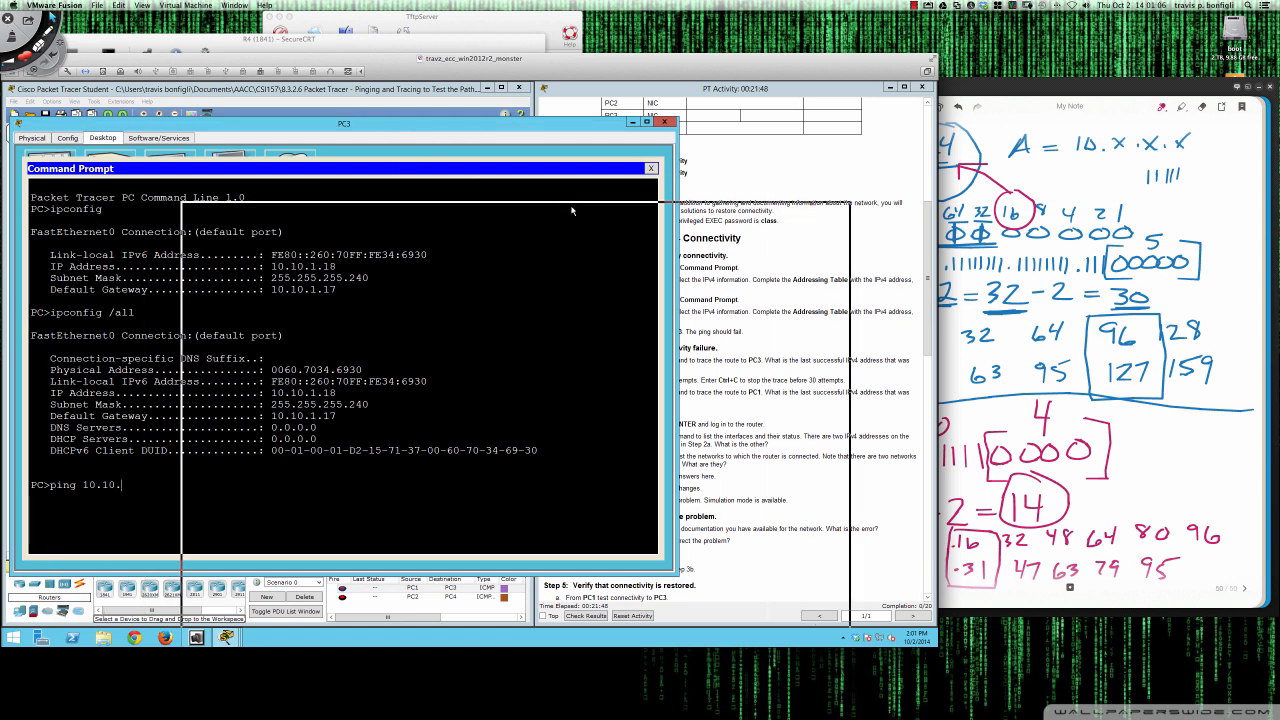
drag(401, 125, 561, 162)
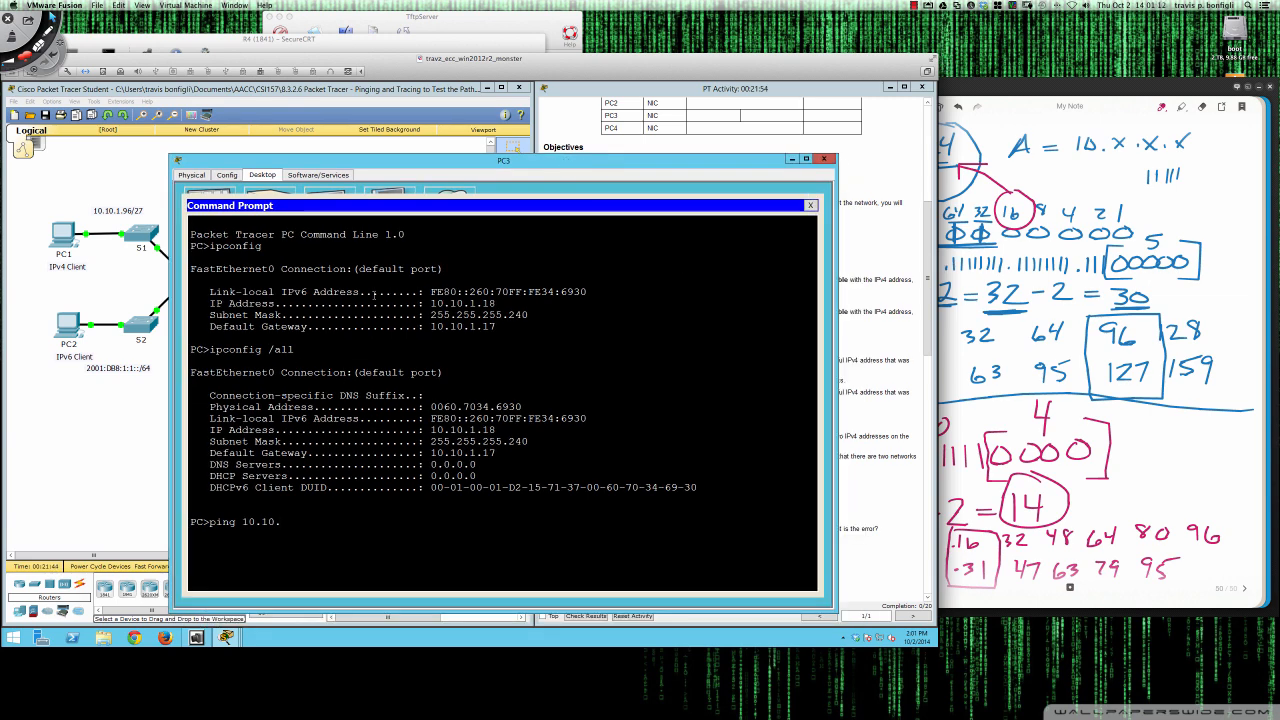
Step: Look up PC1's IP address in its Command Prompt output and close the PC1 window
click(60, 234)
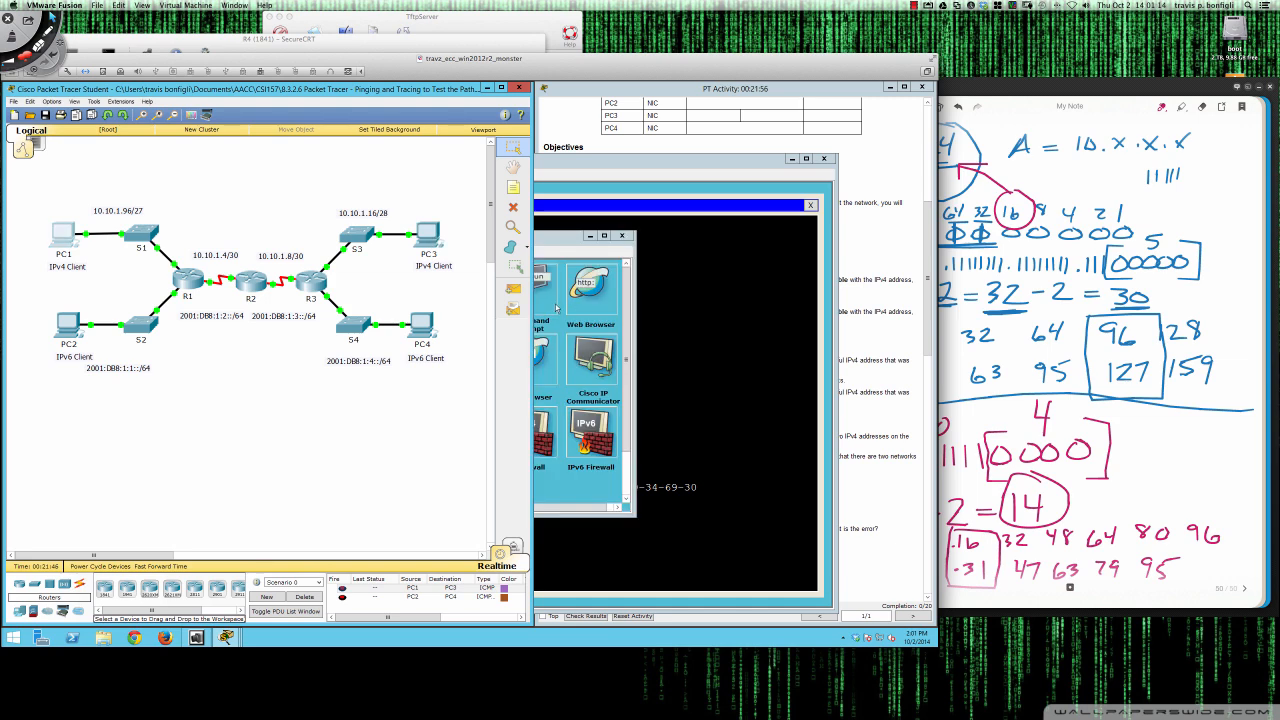
click(541, 298)
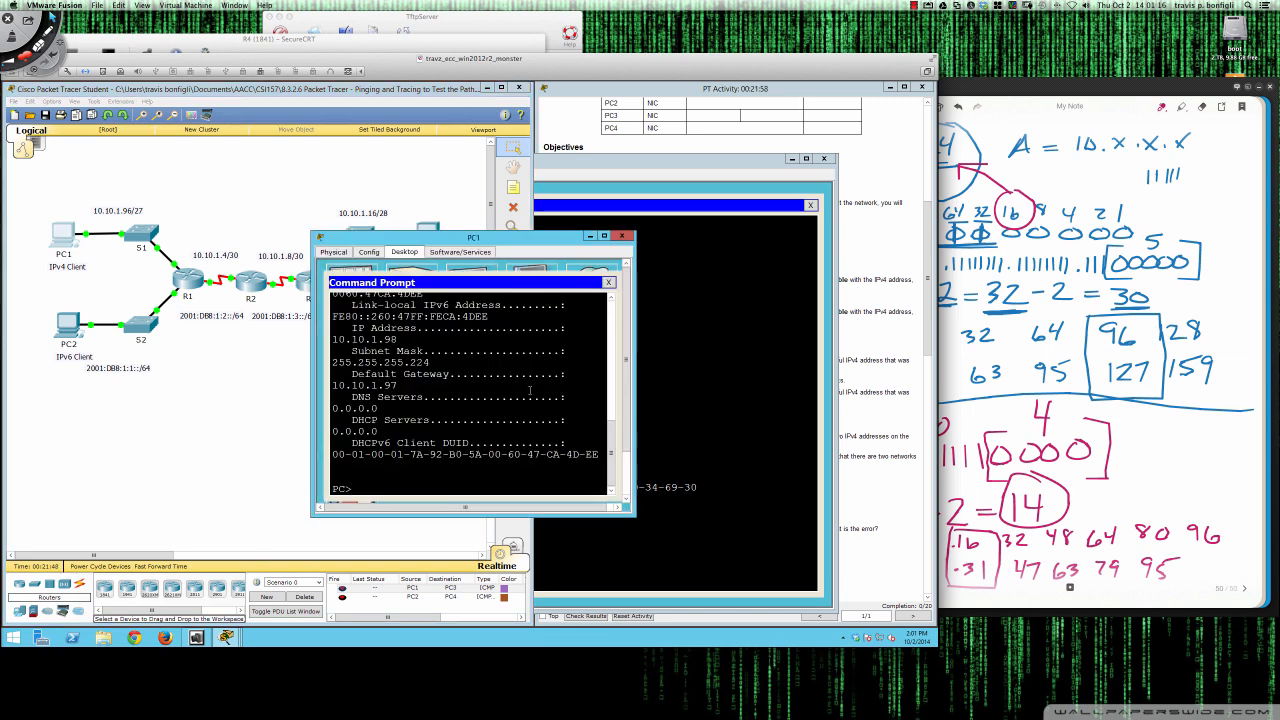
scroll(523, 398, up, 2)
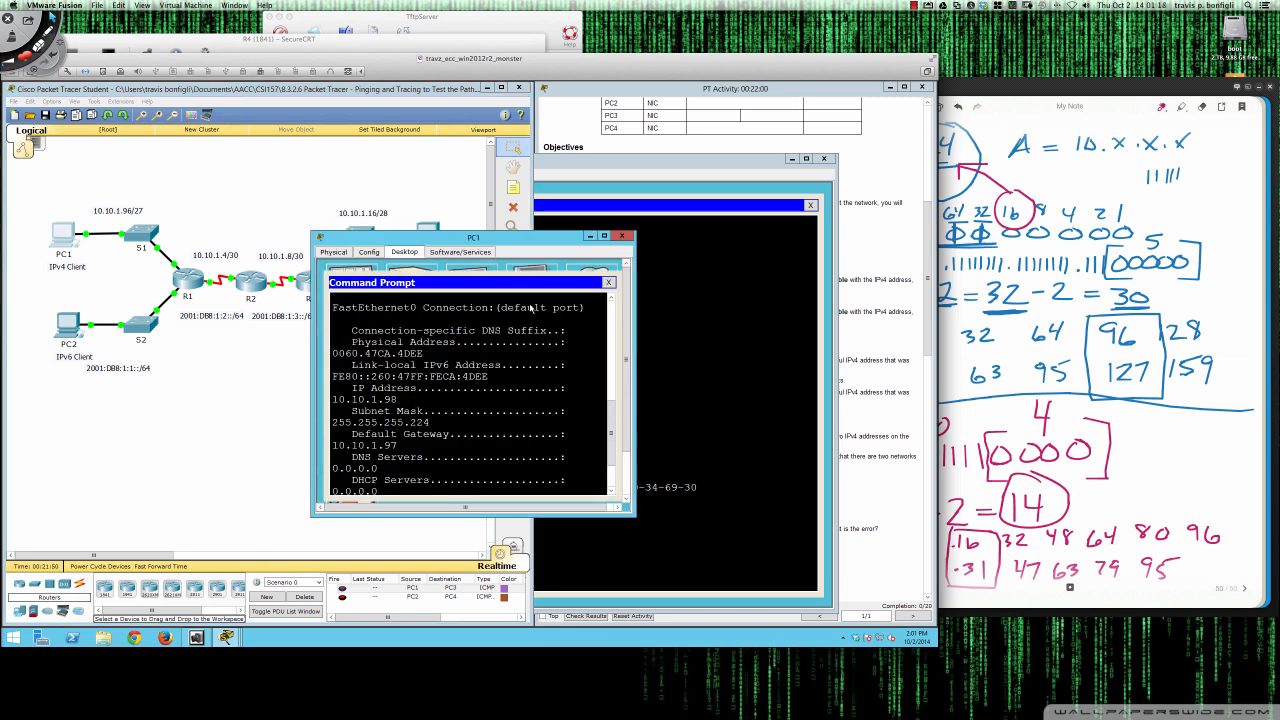
click(622, 236)
Step: Ping 10.10.1.98 from PC3's Command Prompt and close the PC3 window
click(643, 304)
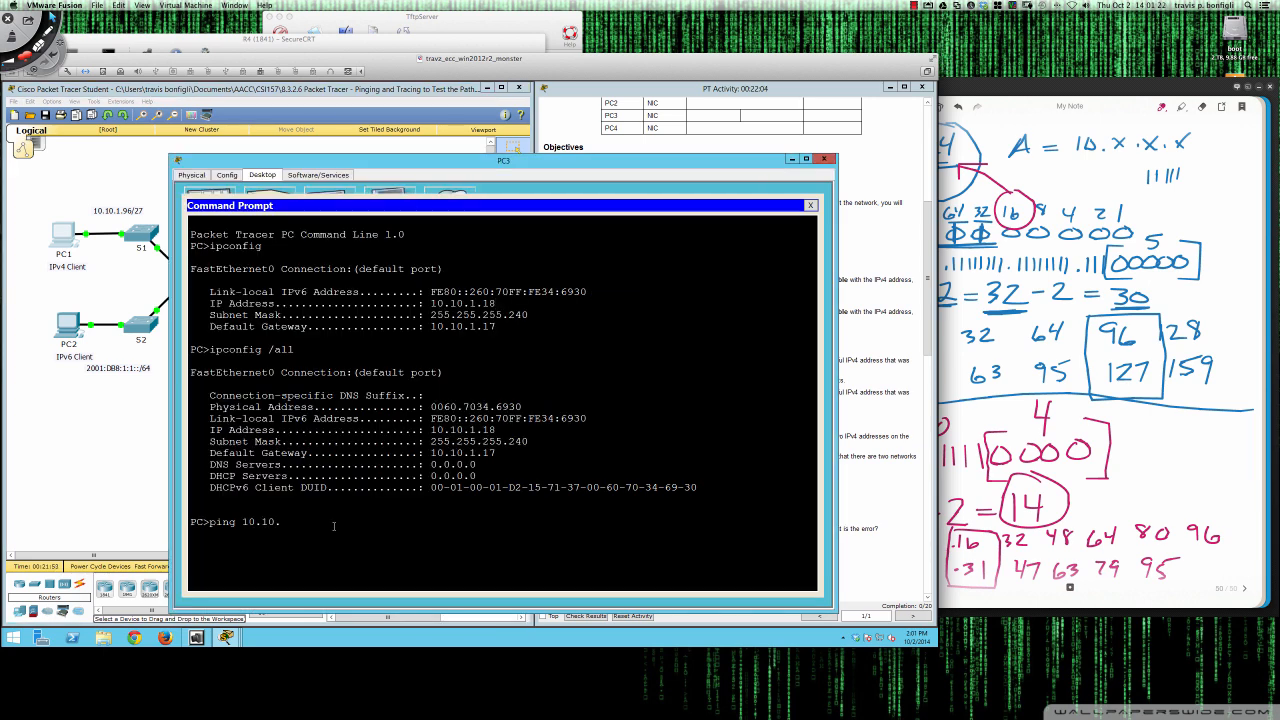
text(ping 10.10.1.98)
key(Return)
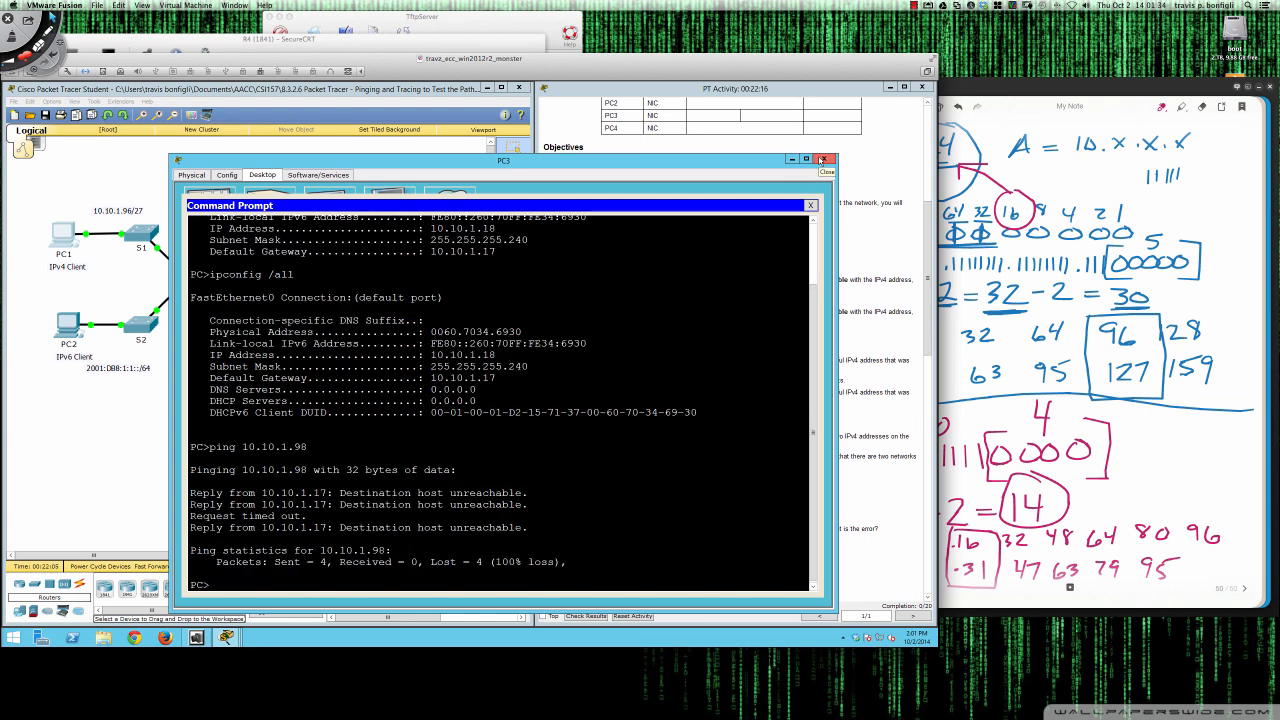
click(822, 160)
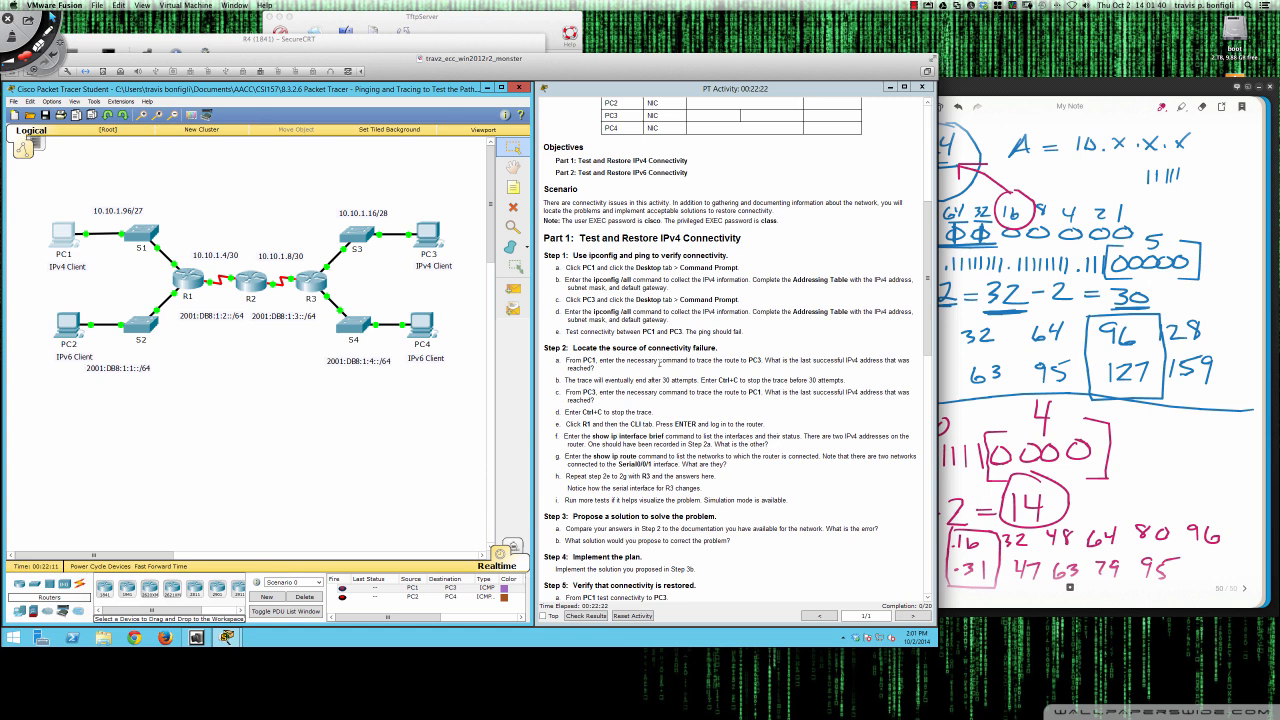
Step: Check the Step 2 trace instruction and open PC1's Command Prompt in an enlarged window beside the activity instructions
scroll(686, 352, down, 1)
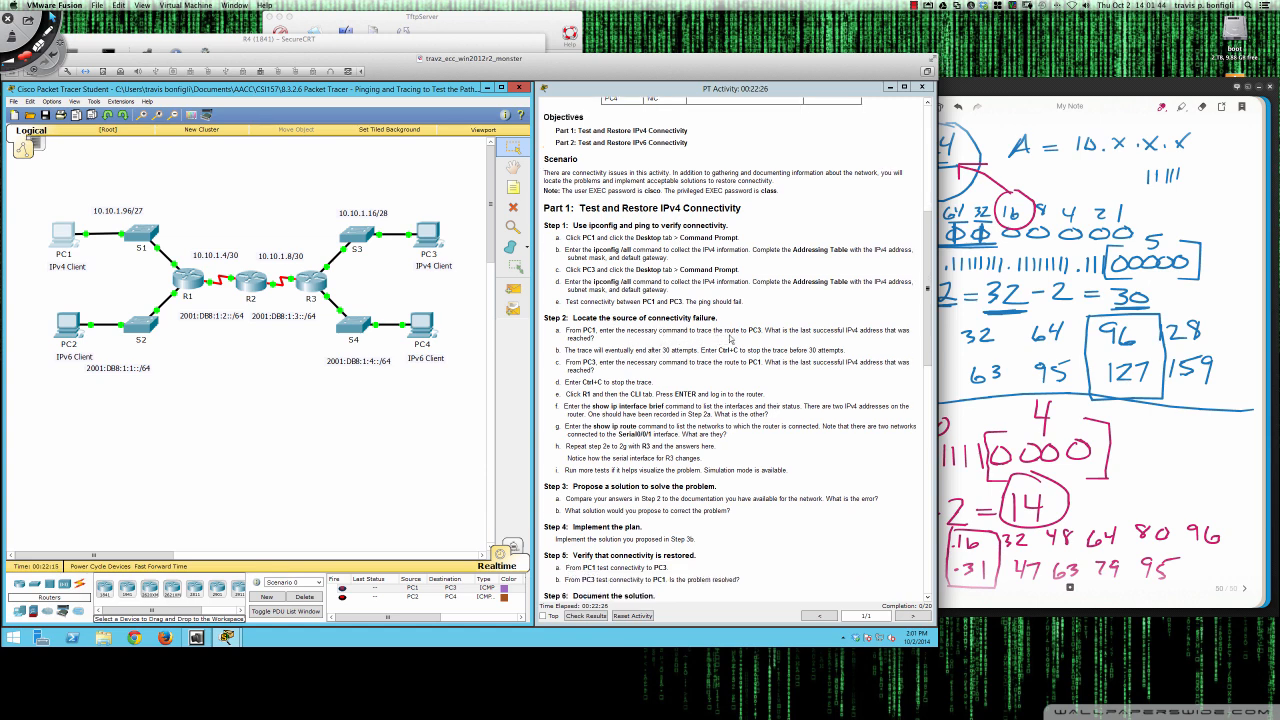
click(59, 232)
click(404, 251)
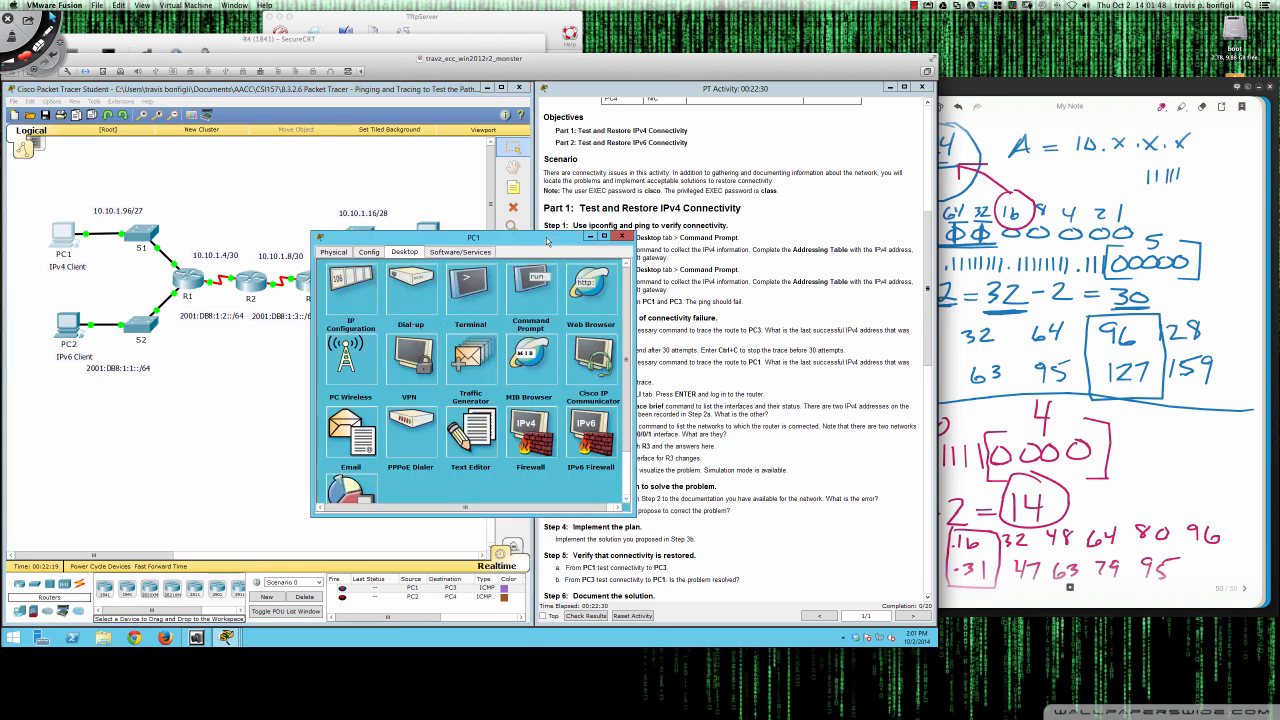
click(536, 276)
drag(541, 240, 242, 279)
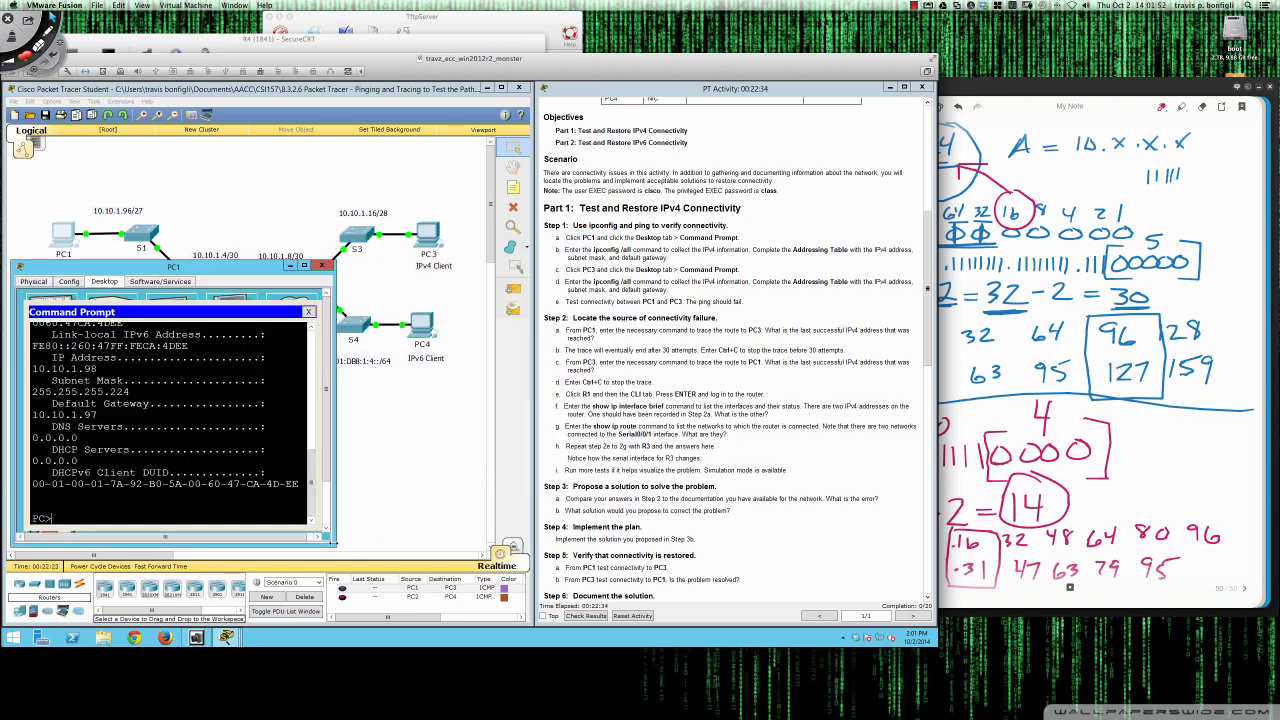
drag(336, 547, 540, 622)
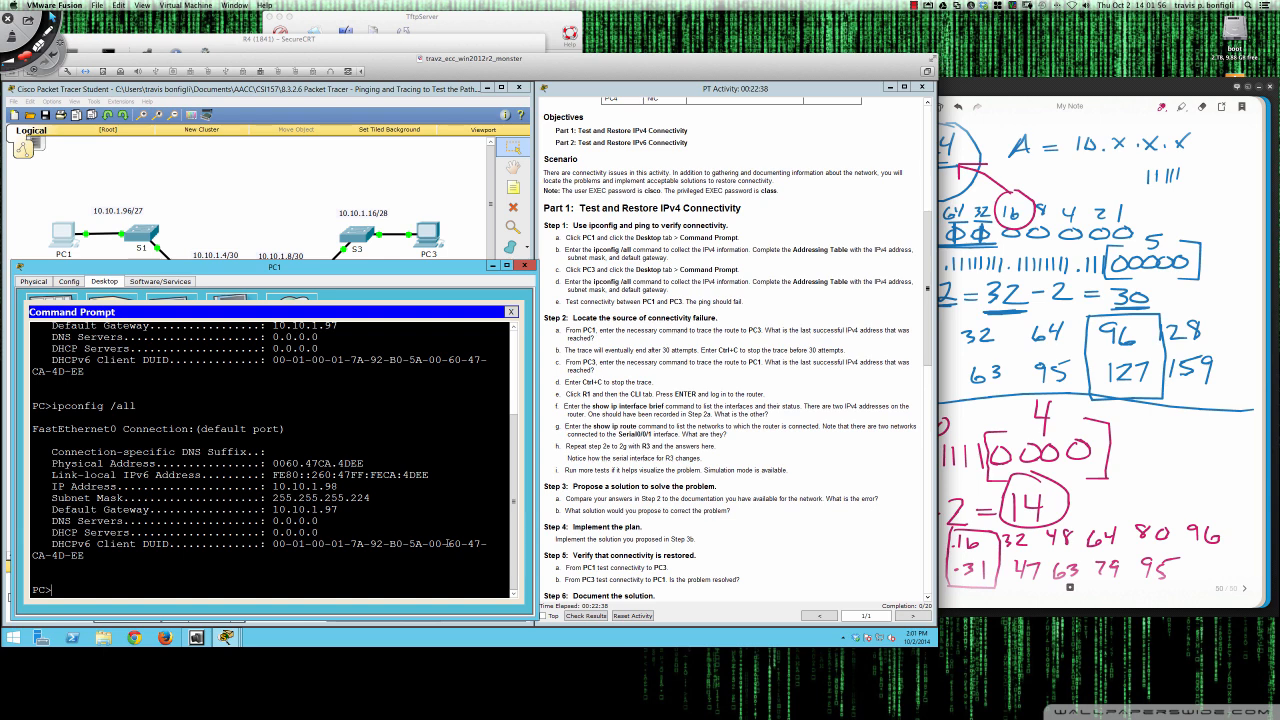
Step: Run tracert 10.10.1.18 on PC1 and highlight the default gateway address in its output
text(tracert 10.10.1.18)
key(Return)
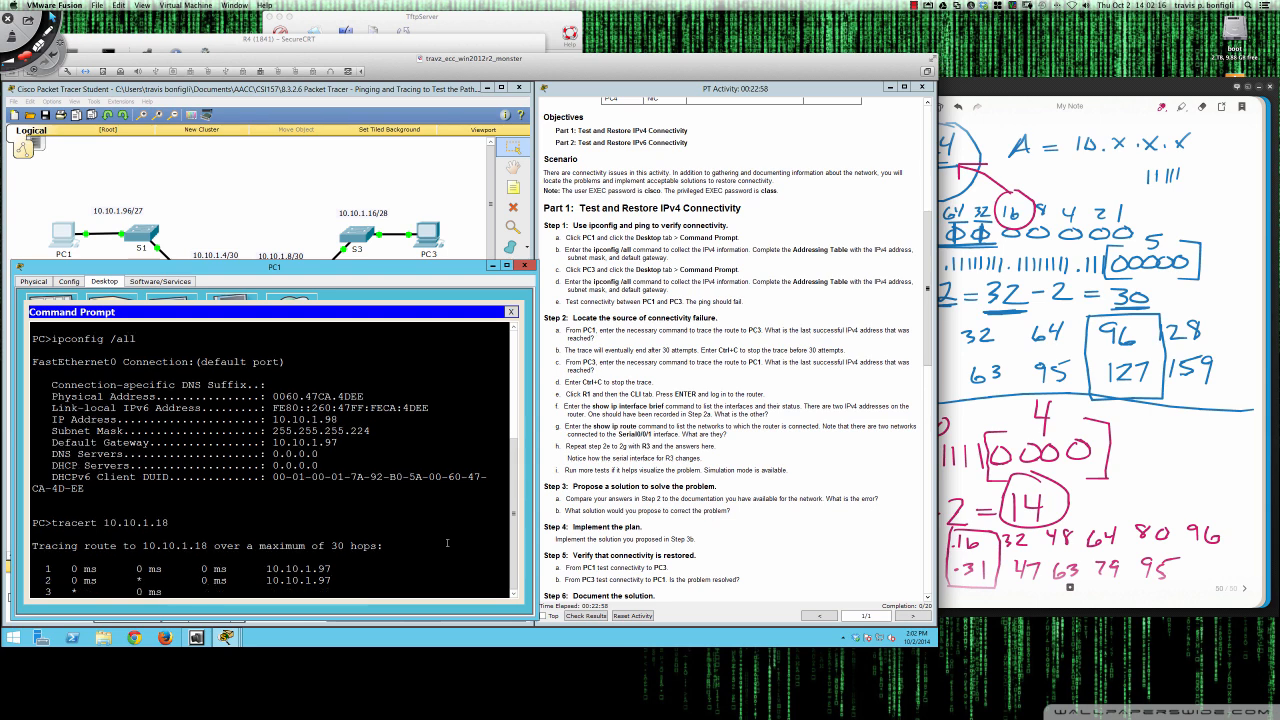
drag(391, 268, 690, 245)
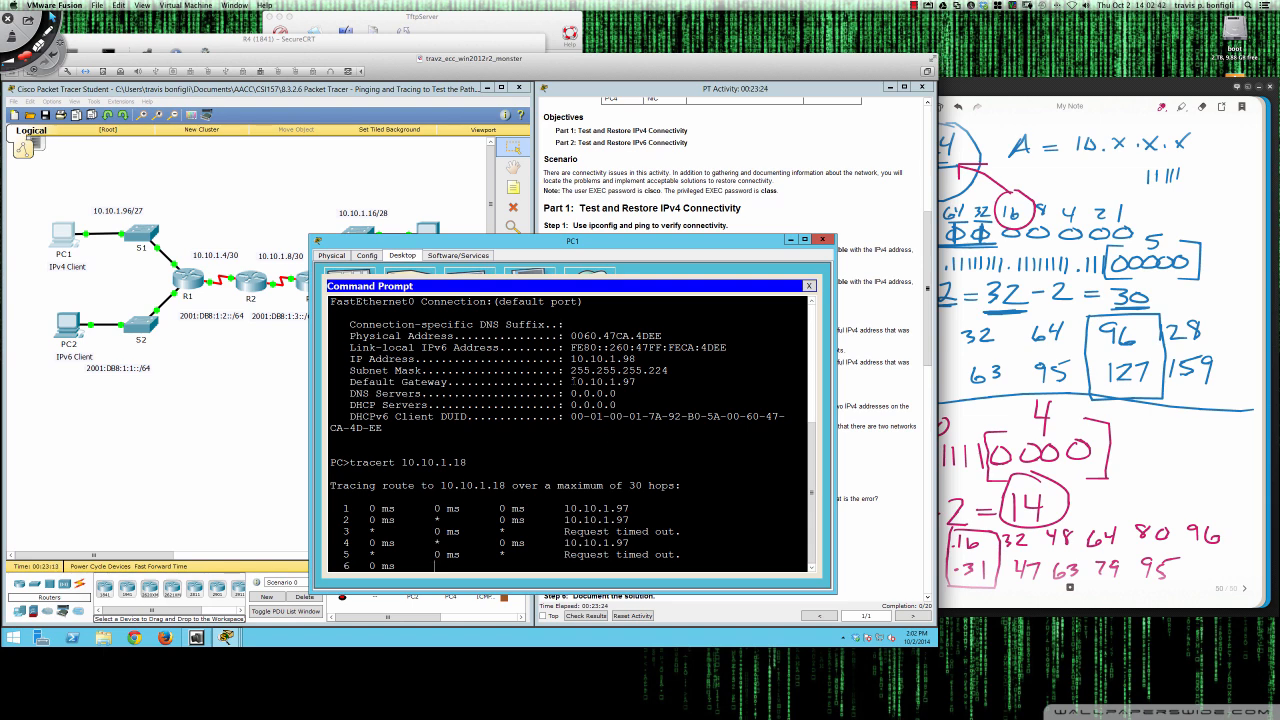
drag(572, 382, 636, 382)
click(633, 452)
drag(608, 242, 358, 249)
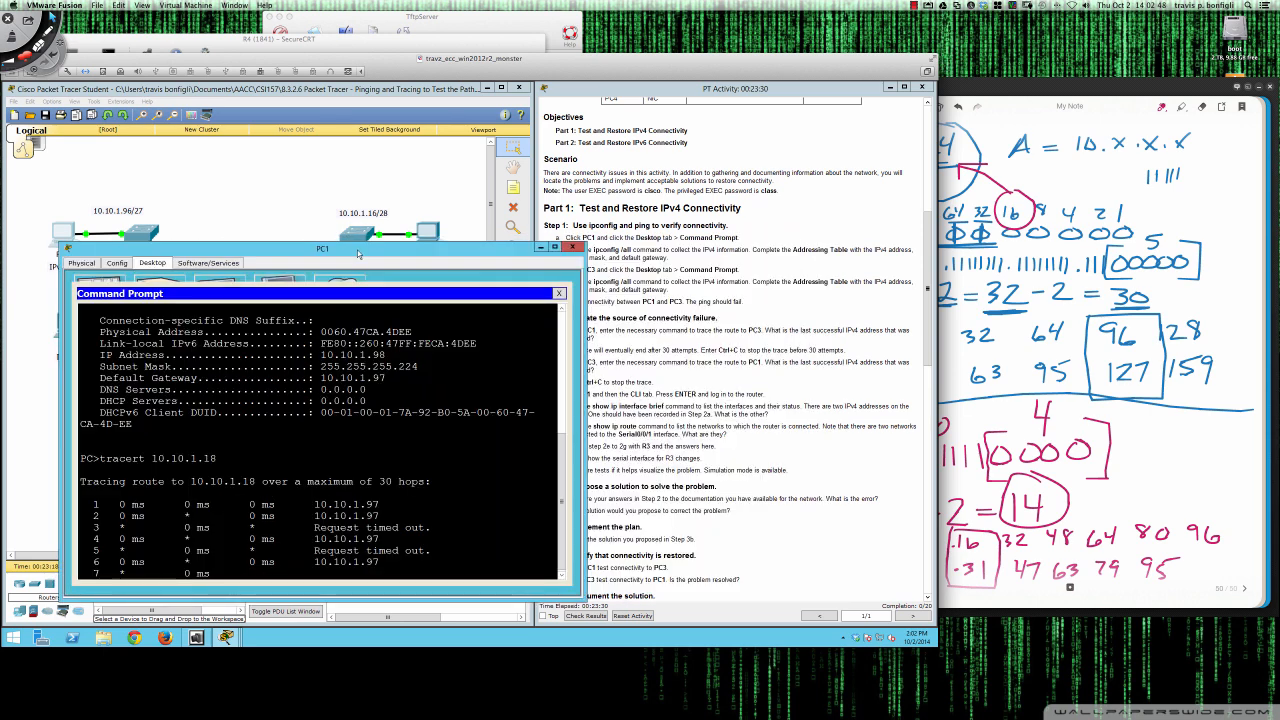
Step: Uncover and review the trace instructions, and stop the running trace on PC1
drag(497, 250, 452, 254)
scroll(589, 330, down, 2)
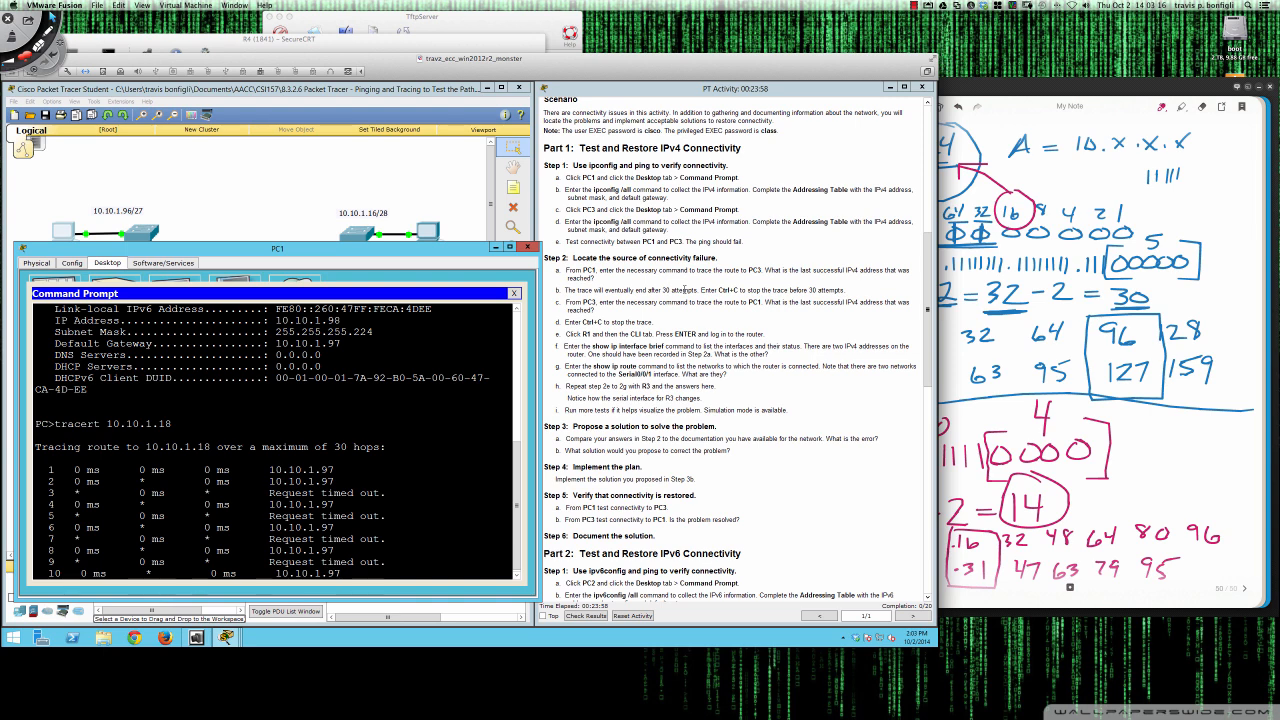
click(418, 424)
key(ctrl+c)
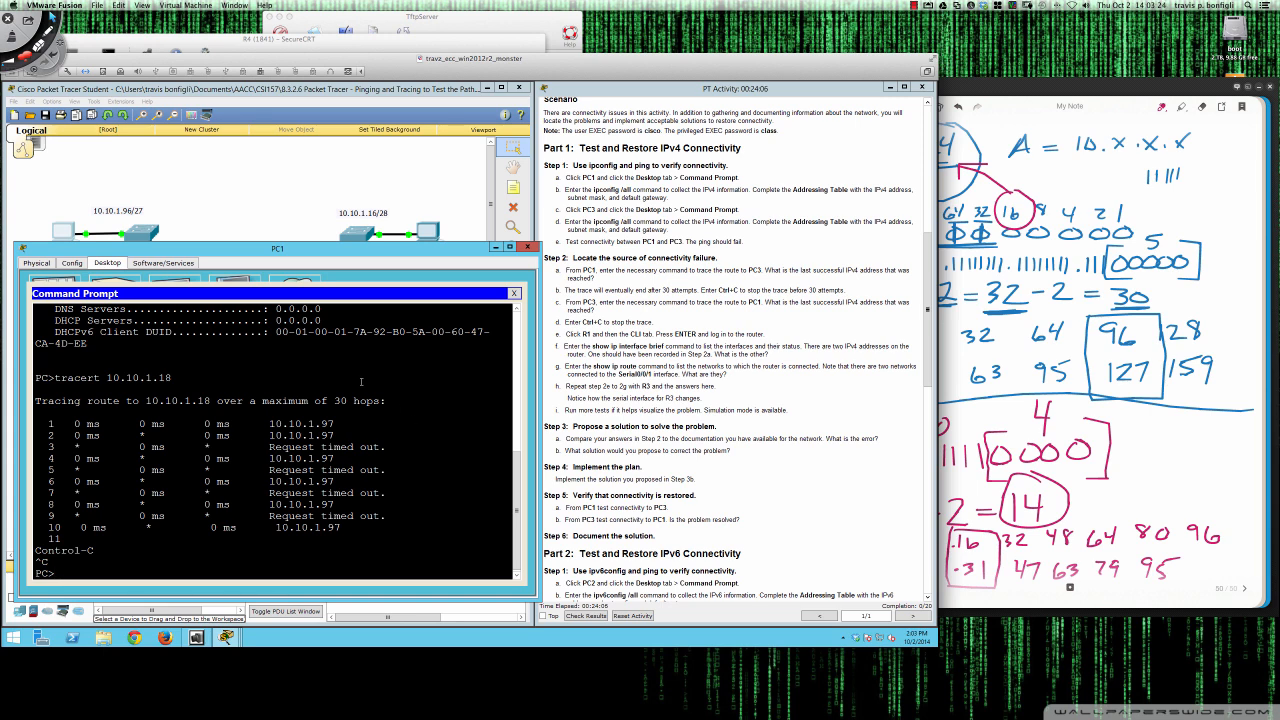
Step: Close PC1, open R1's command line in an enlarged window, and bring up the R1> prompt
click(527, 247)
click(184, 280)
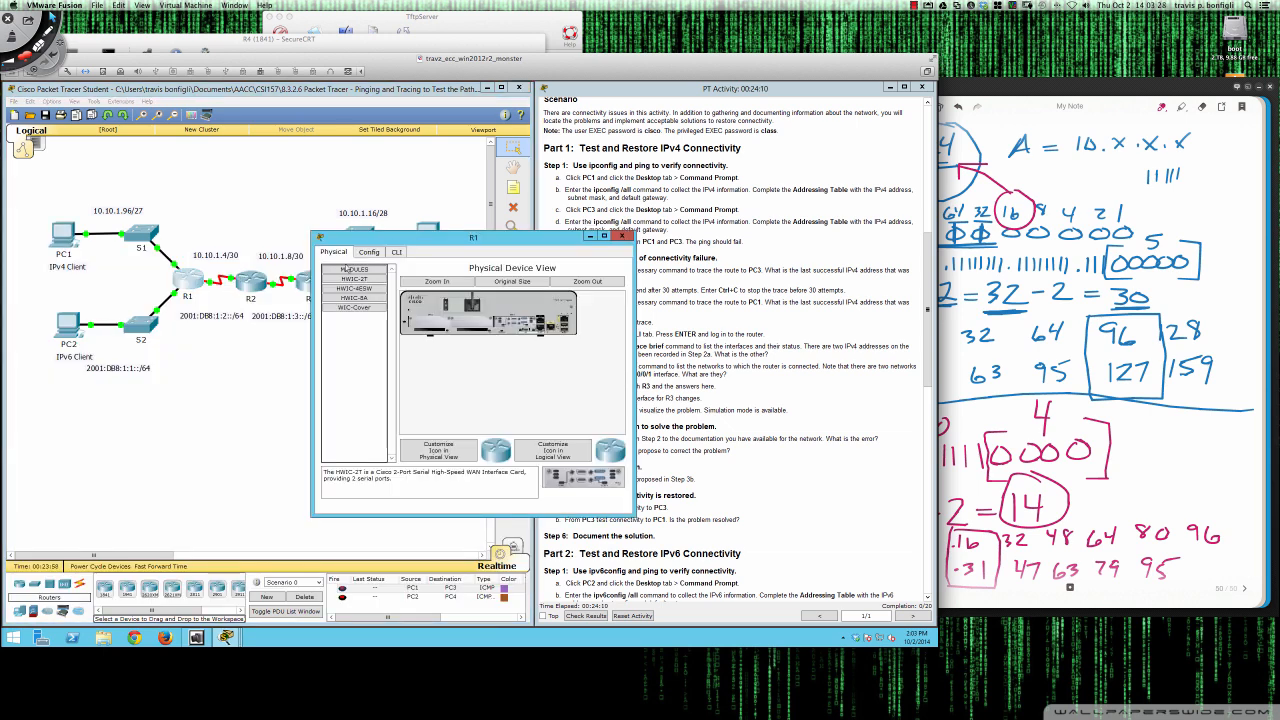
click(398, 251)
drag(412, 245, 114, 339)
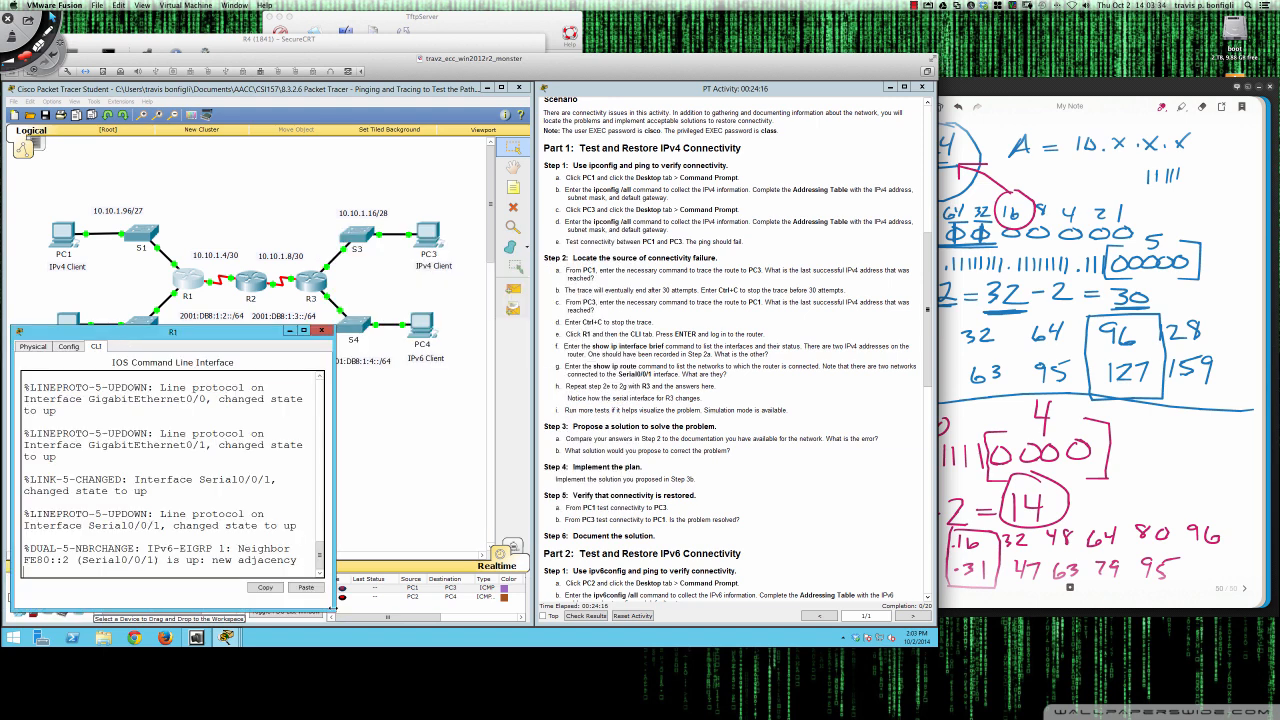
drag(331, 608, 536, 624)
key(Return)
key(Return)
key(Return)
key(Return)
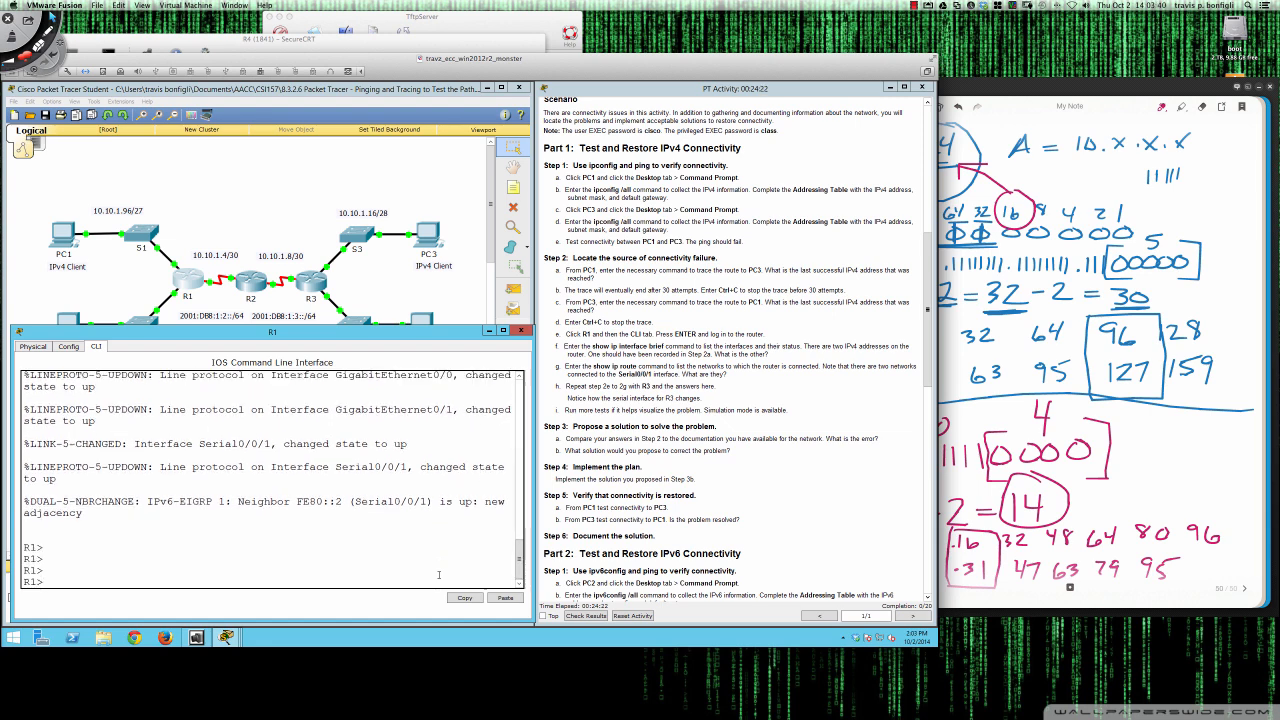
text(sh ip)
key(BackSpace)
key(BackSpace)
key(BackSpace)
key(BackSpace)
key(BackSpace)
Step: Enter privileged EXEC mode on R1 with the en command
text(en)
key(Return)
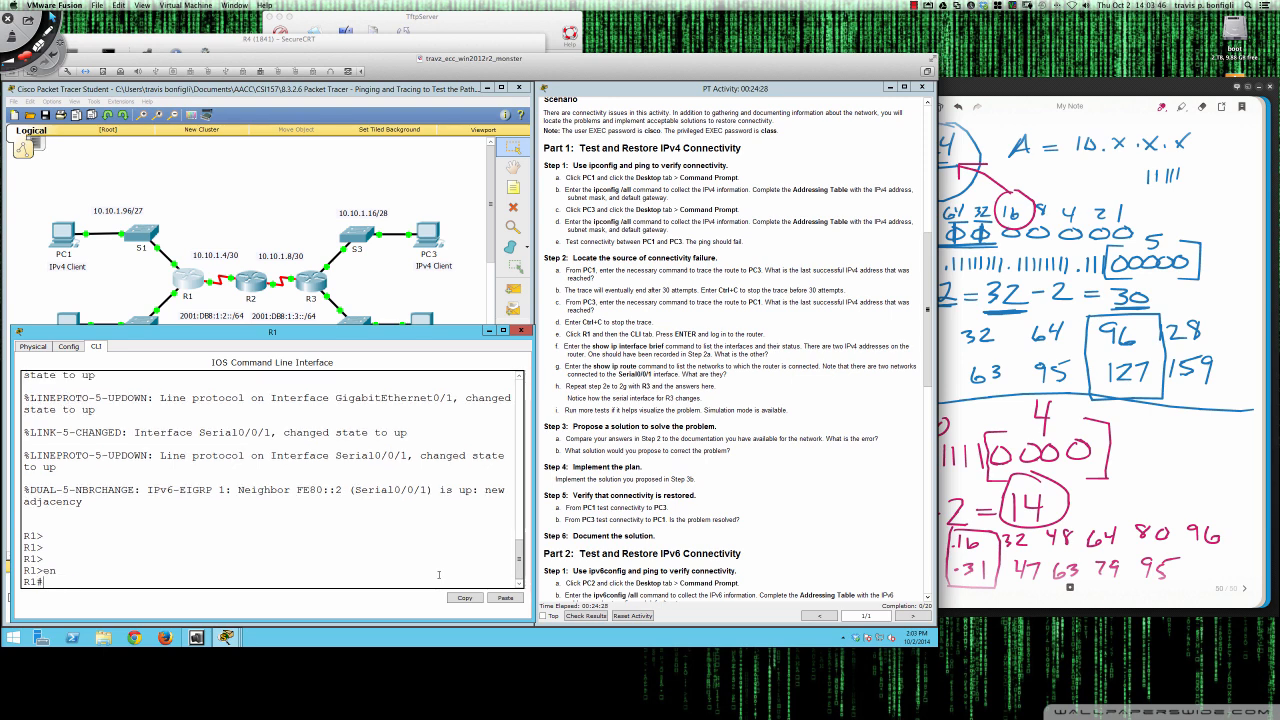
Step: List R1's interfaces and their IPv4 addresses with the sh ip int bri command
text(sh ip int bri)
key(Return)
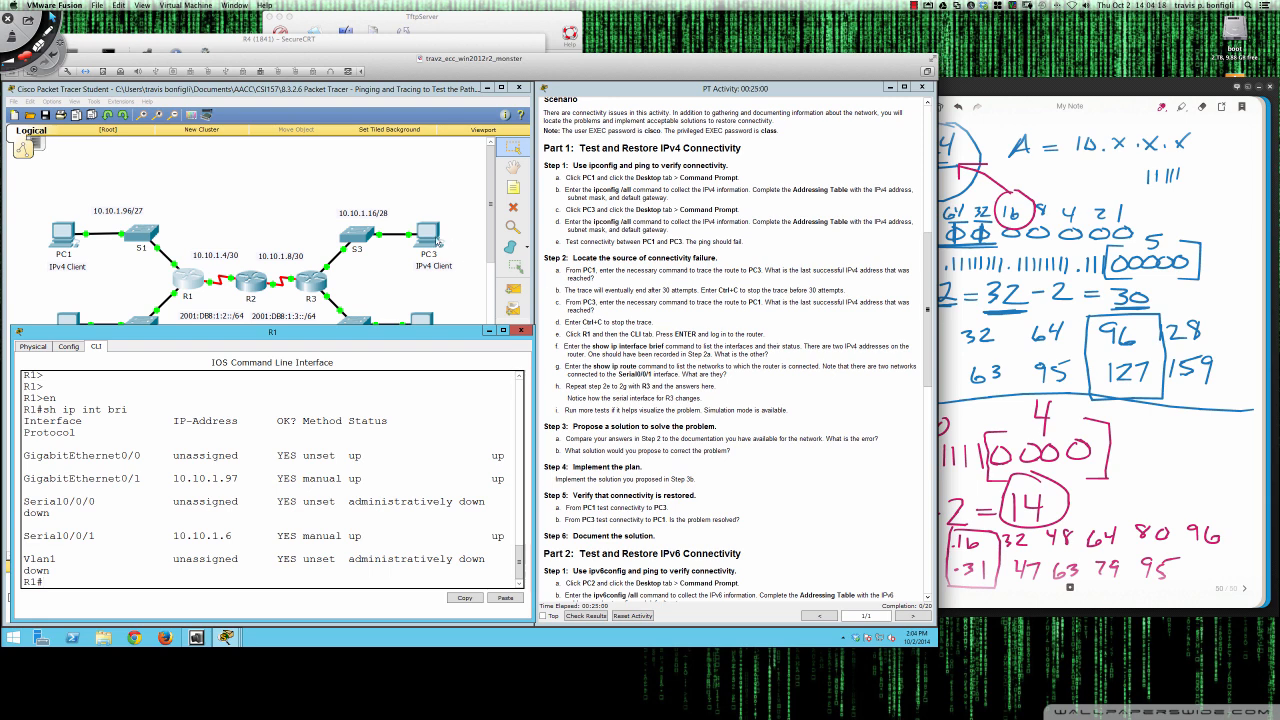
Step: Bring up PC3's Command Prompt, reposition its window over the topology, and enlarge it
click(435, 240)
drag(473, 242, 188, 242)
click(255, 282)
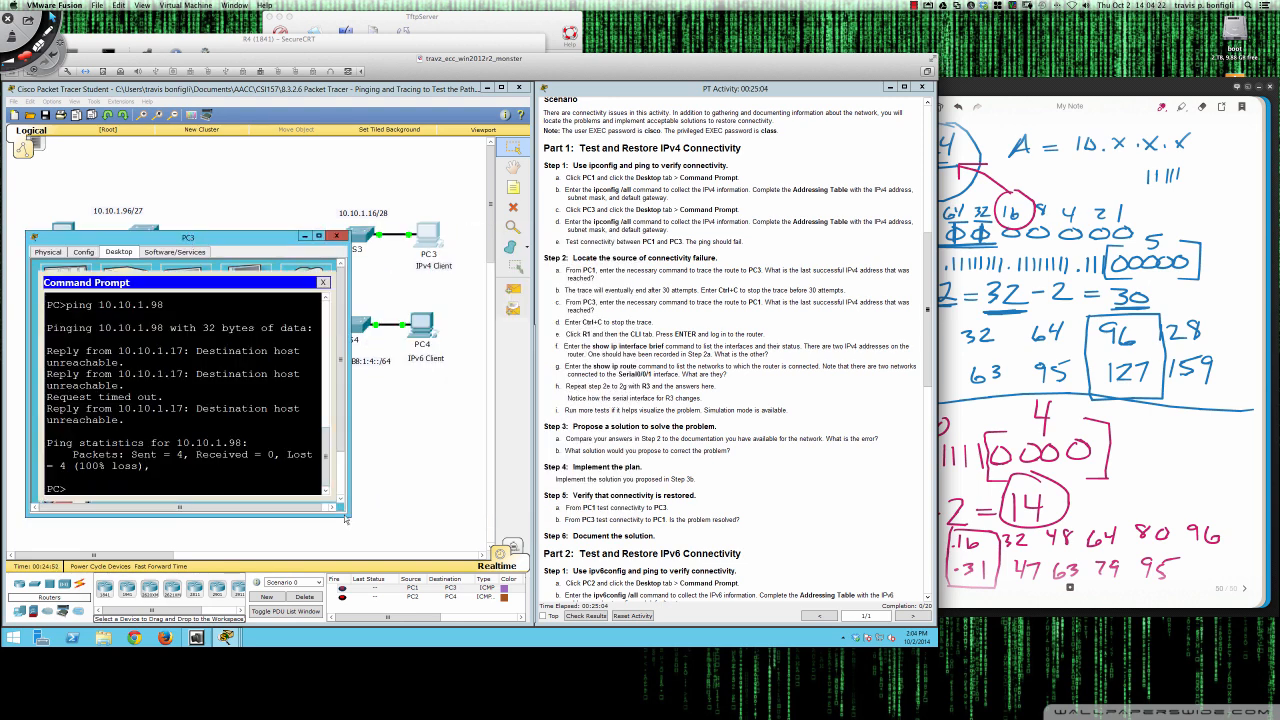
drag(345, 518, 550, 578)
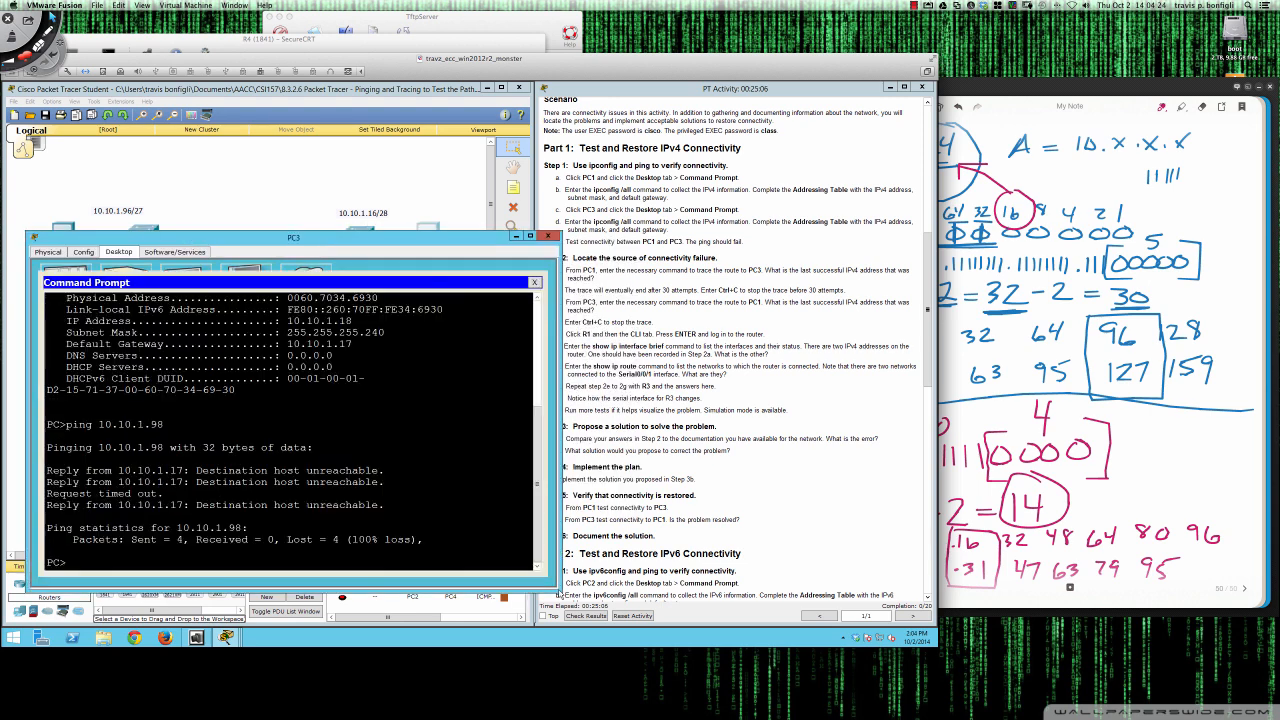
Step: Run tracert 10.10.1.98 on PC3, stop the running trace, and close PC3
text(tracert 10.10.1.98)
key(Return)
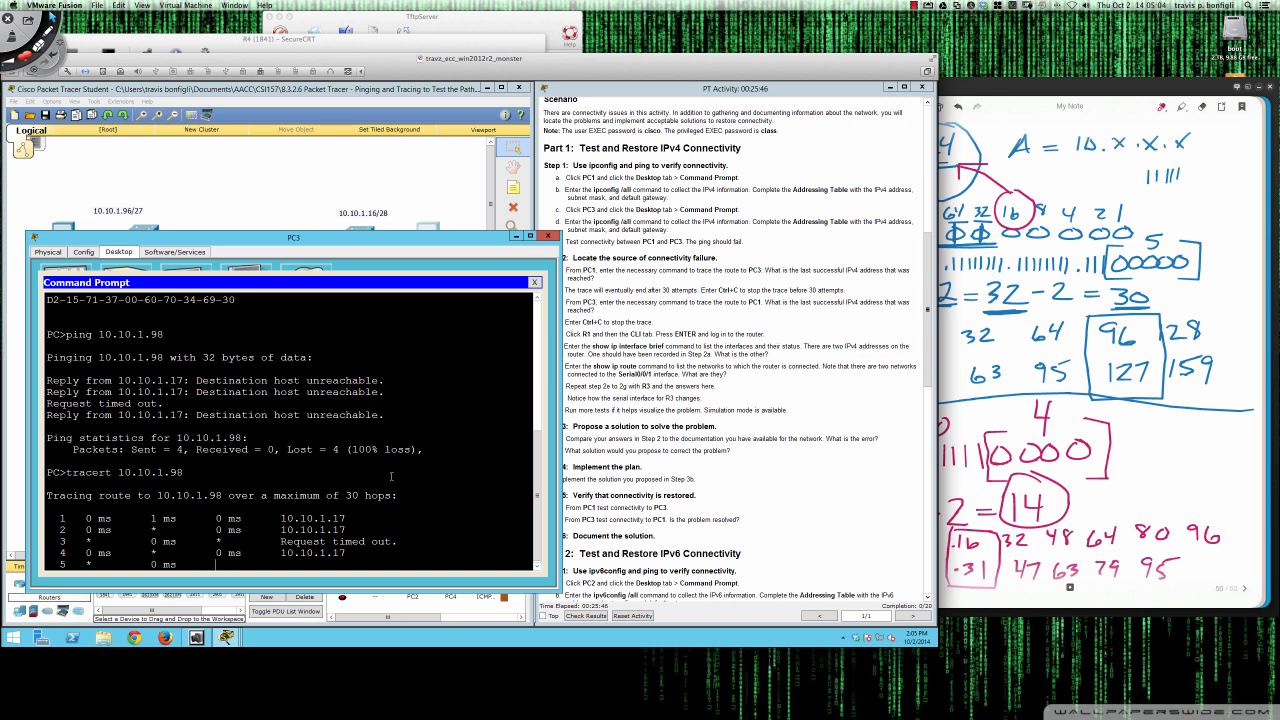
key(ctrl+c)
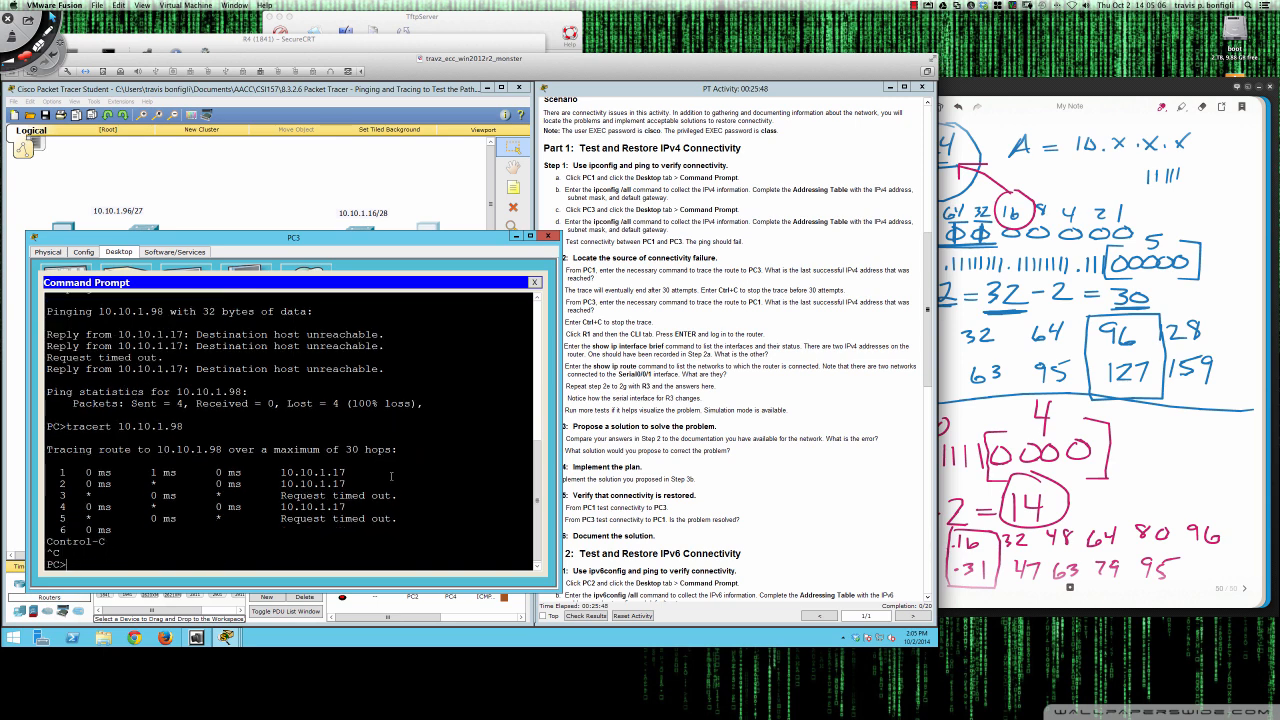
click(547, 237)
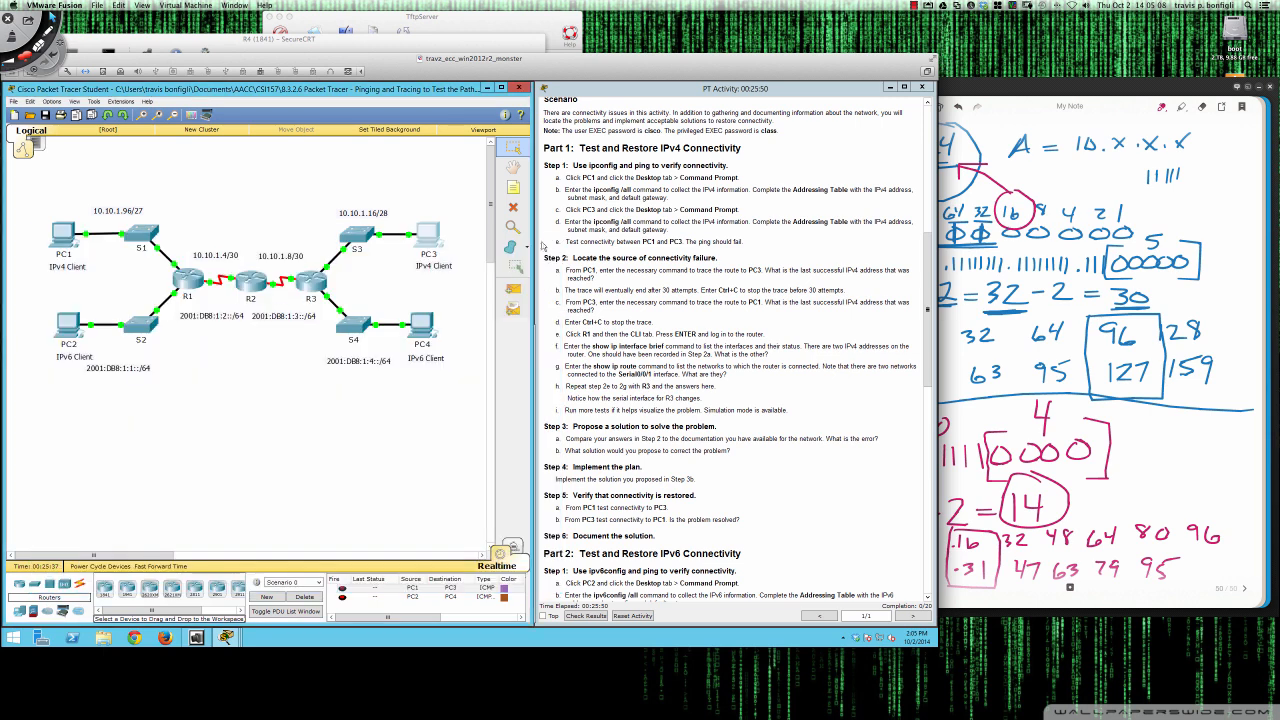
Step: Return to R1's command line and display its routing table with sh ip route
click(187, 280)
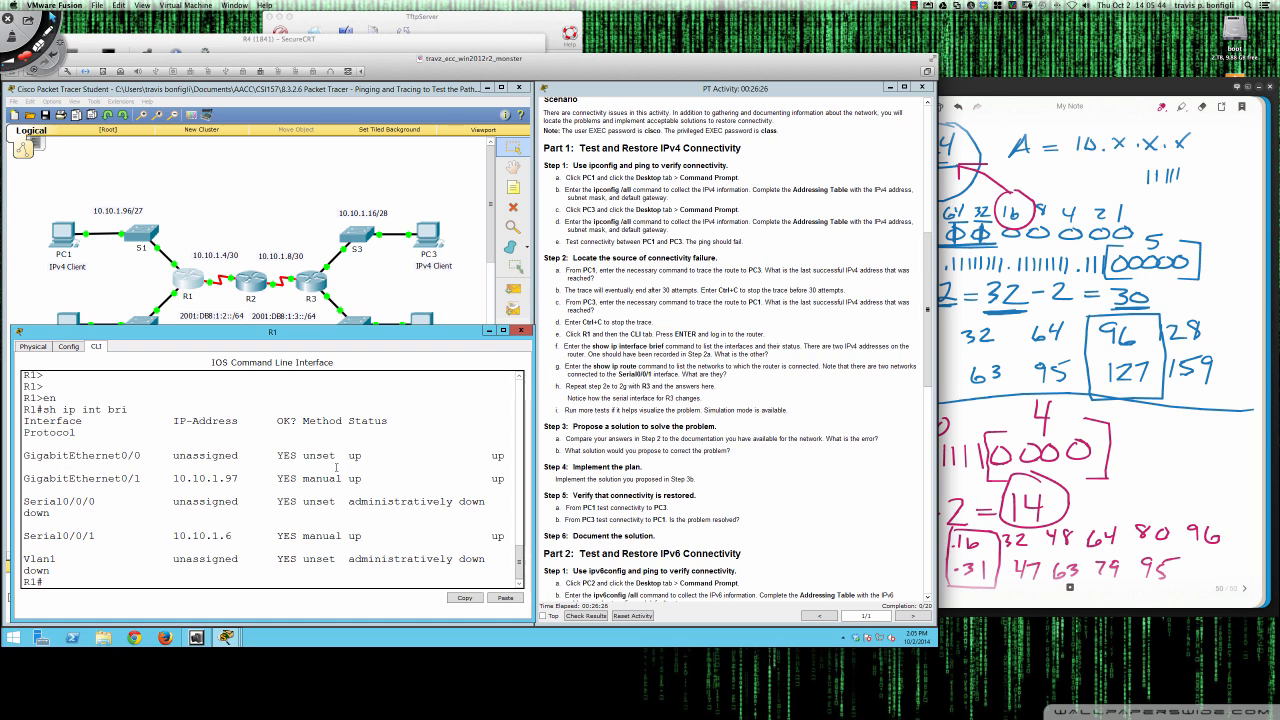
key(Return)
text(sh ip route)
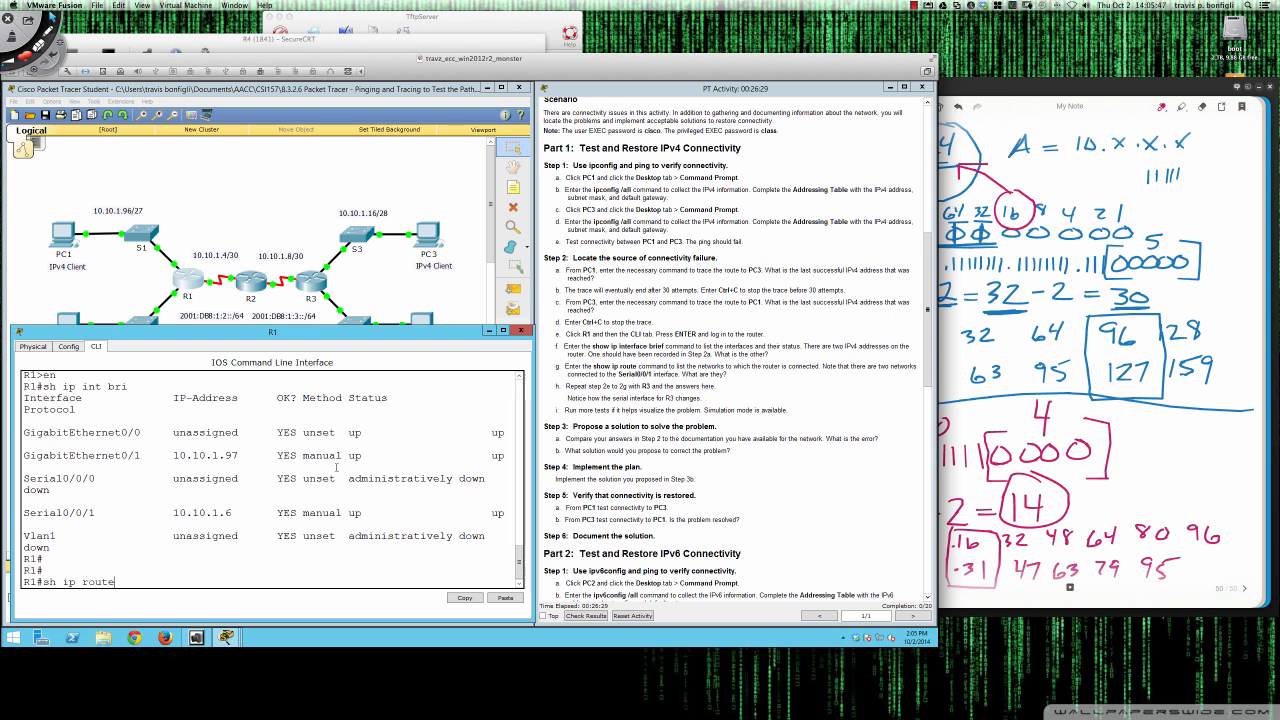
key(Return)
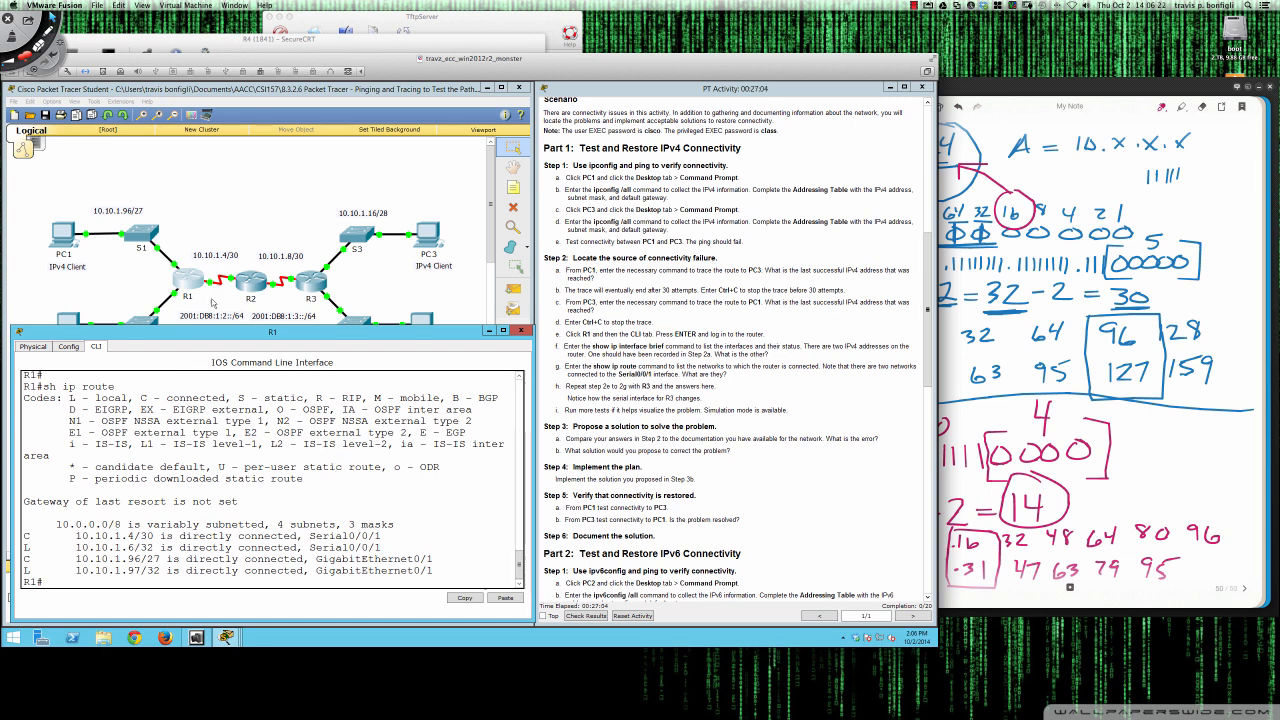
Step: Open R3's command line in an enlarged window below the topology and bring up the R3> prompt
click(314, 282)
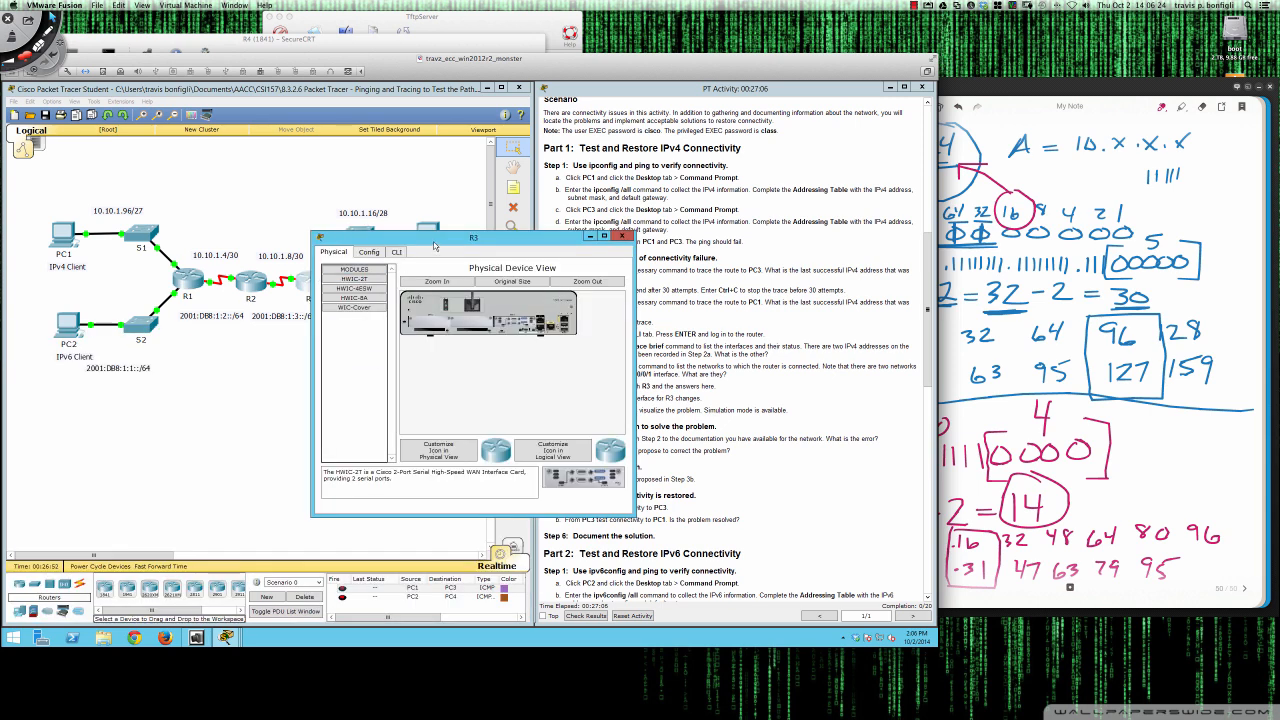
drag(432, 245, 130, 354)
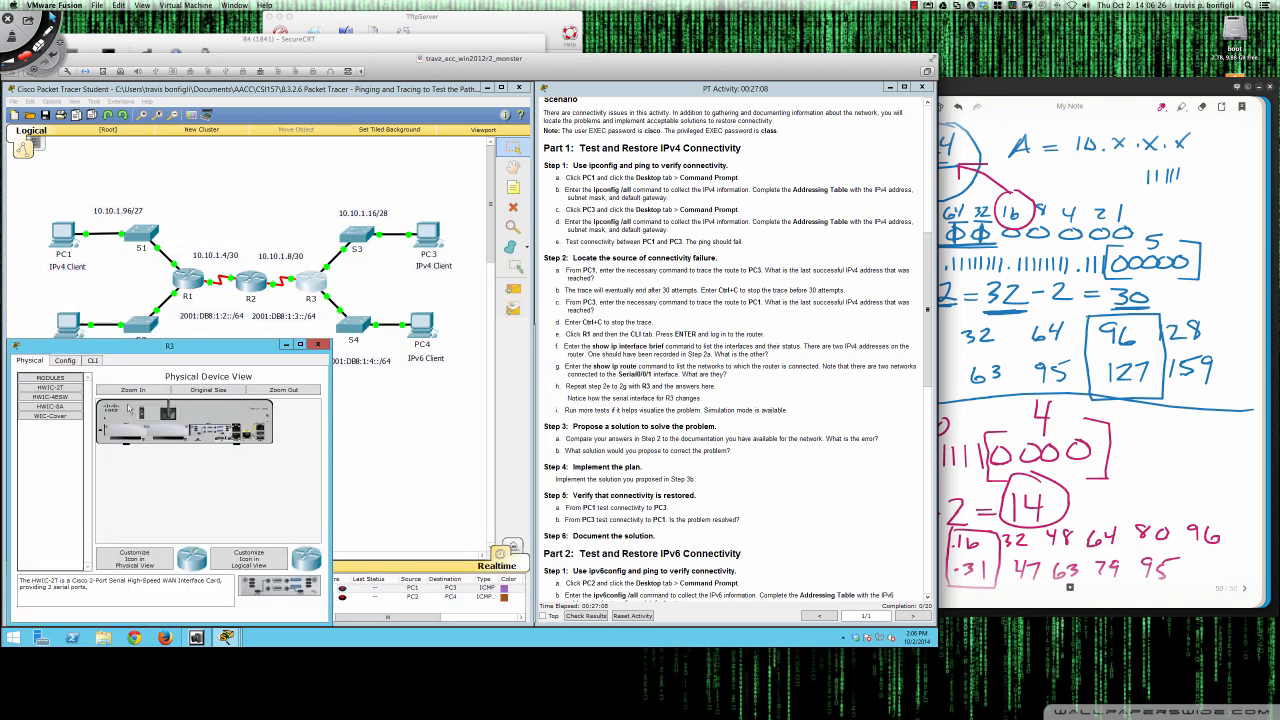
click(92, 360)
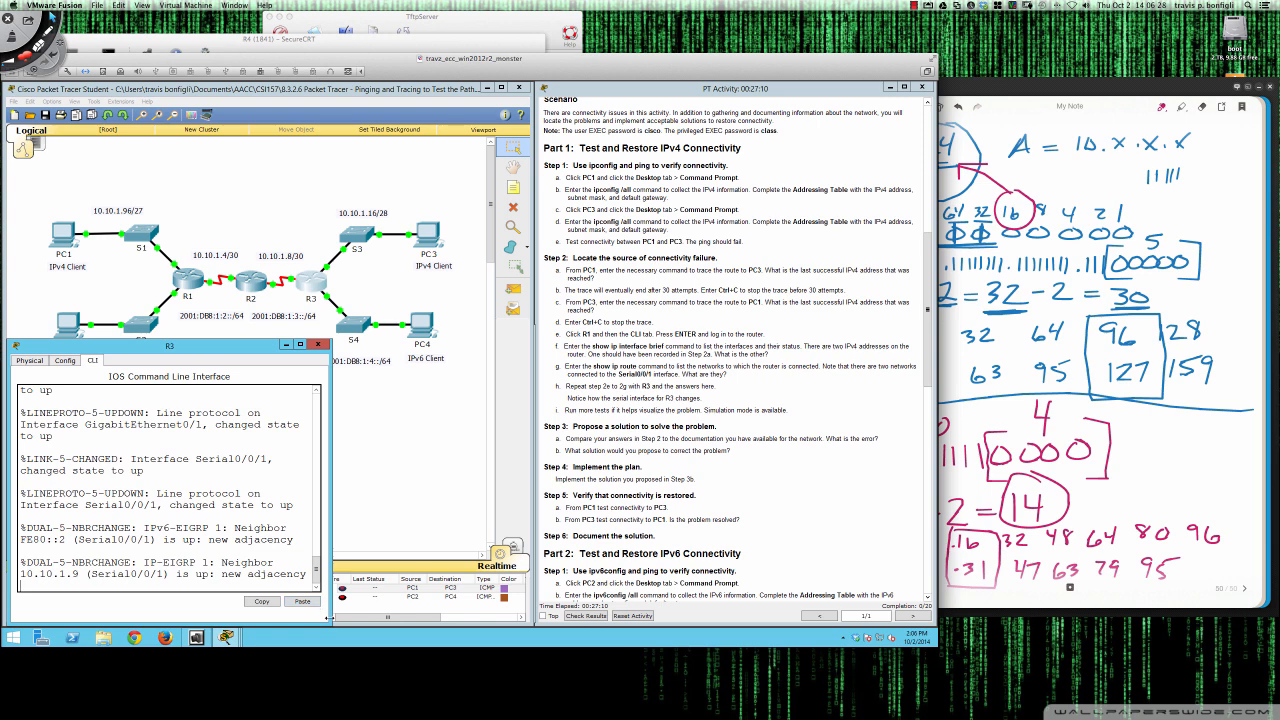
drag(329, 621, 536, 624)
key(Return)
key(Return)
key(Return)
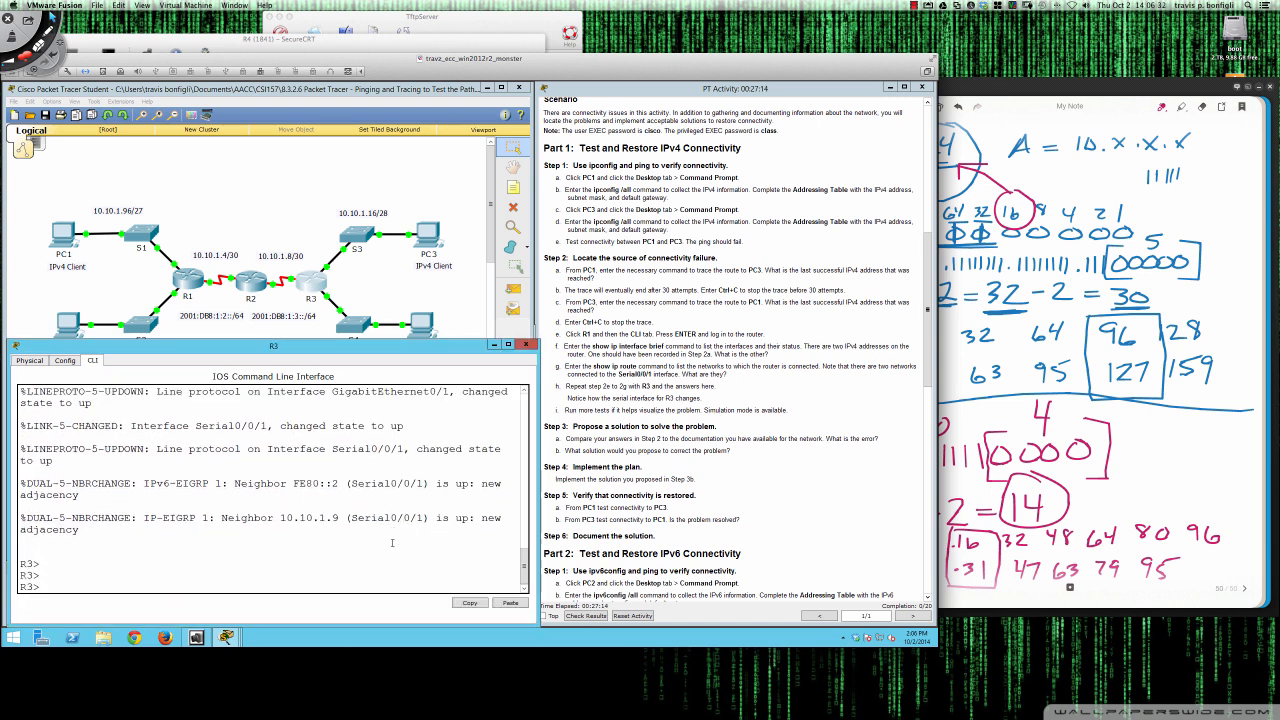
Step: Enter privileged EXEC mode on R3 with en and list its interfaces with sh ip int bri
text(en)
key(Return)
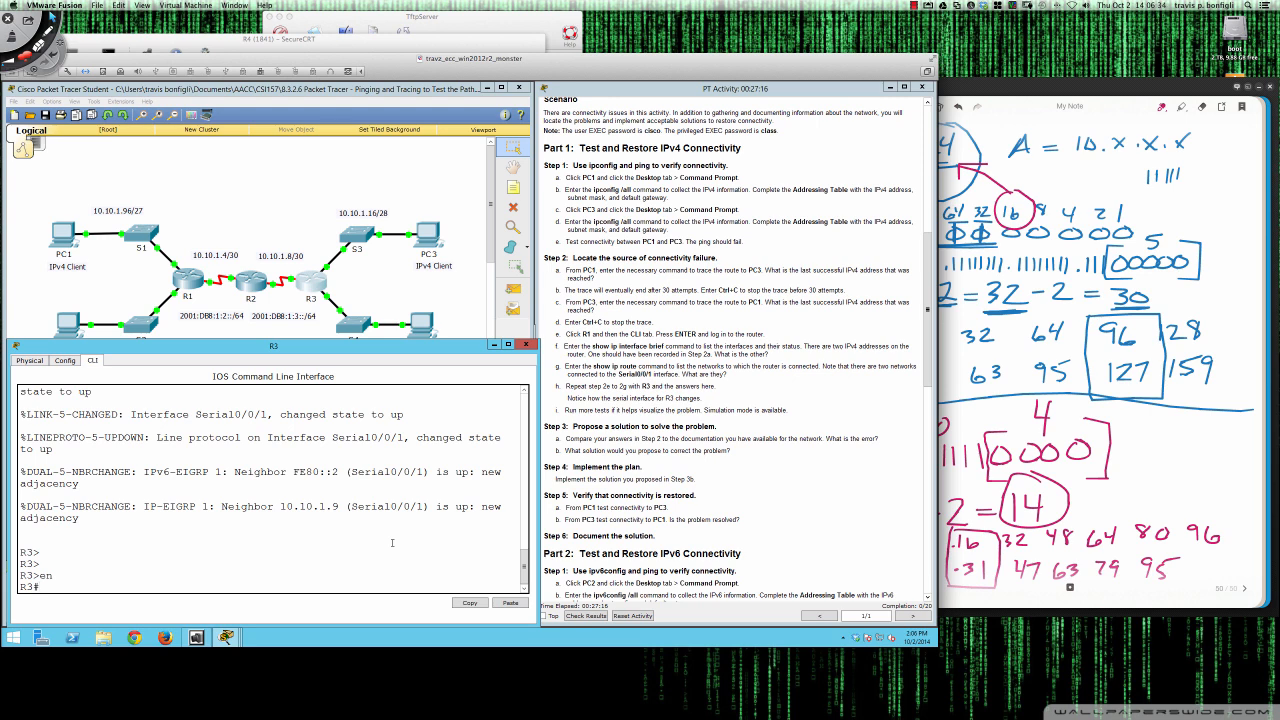
text(sh ip int bri)
key(Return)
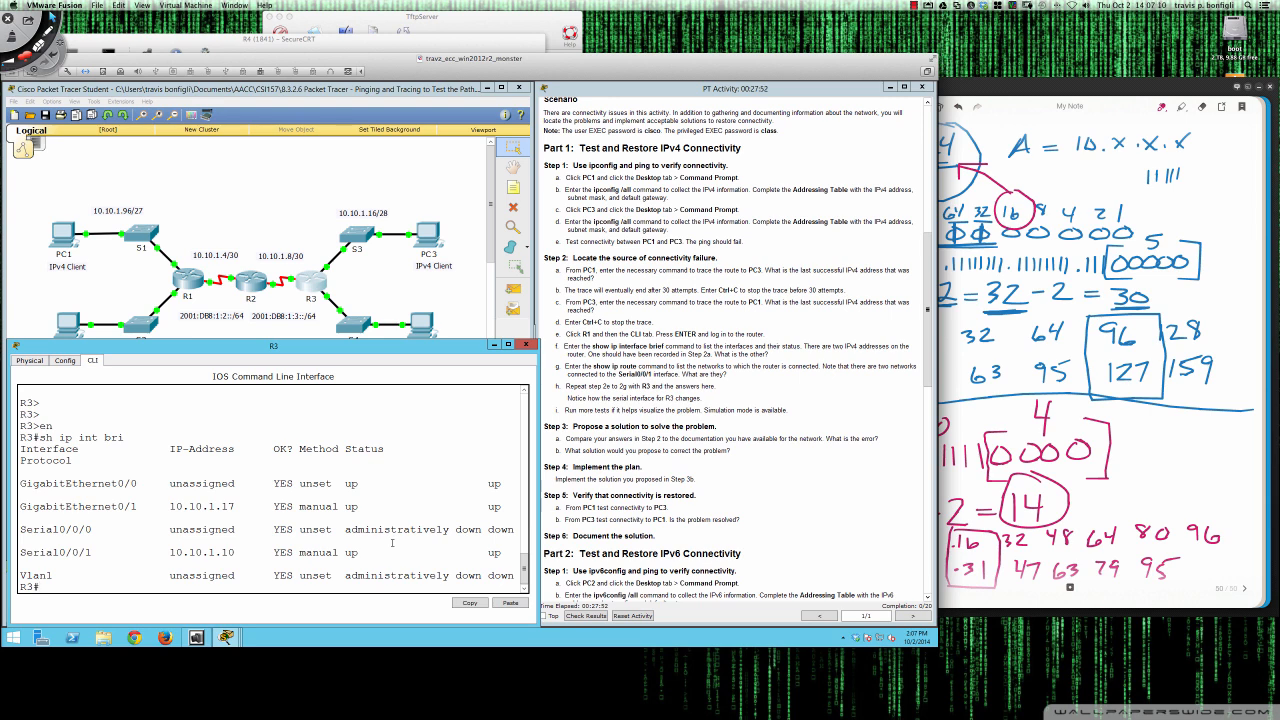
Step: Uncover the topology, switch to Simulation mode, and examine the PC1 and PC2 packet events in the event list
drag(391, 351, 398, 301)
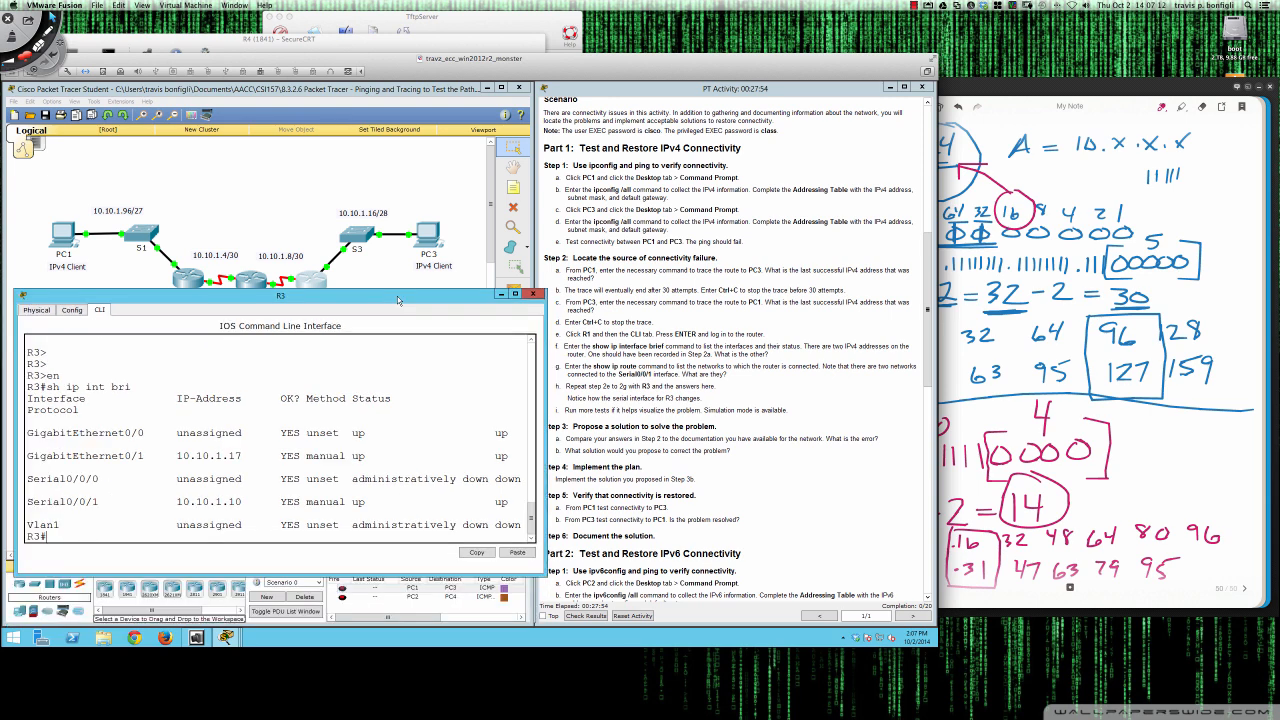
click(368, 622)
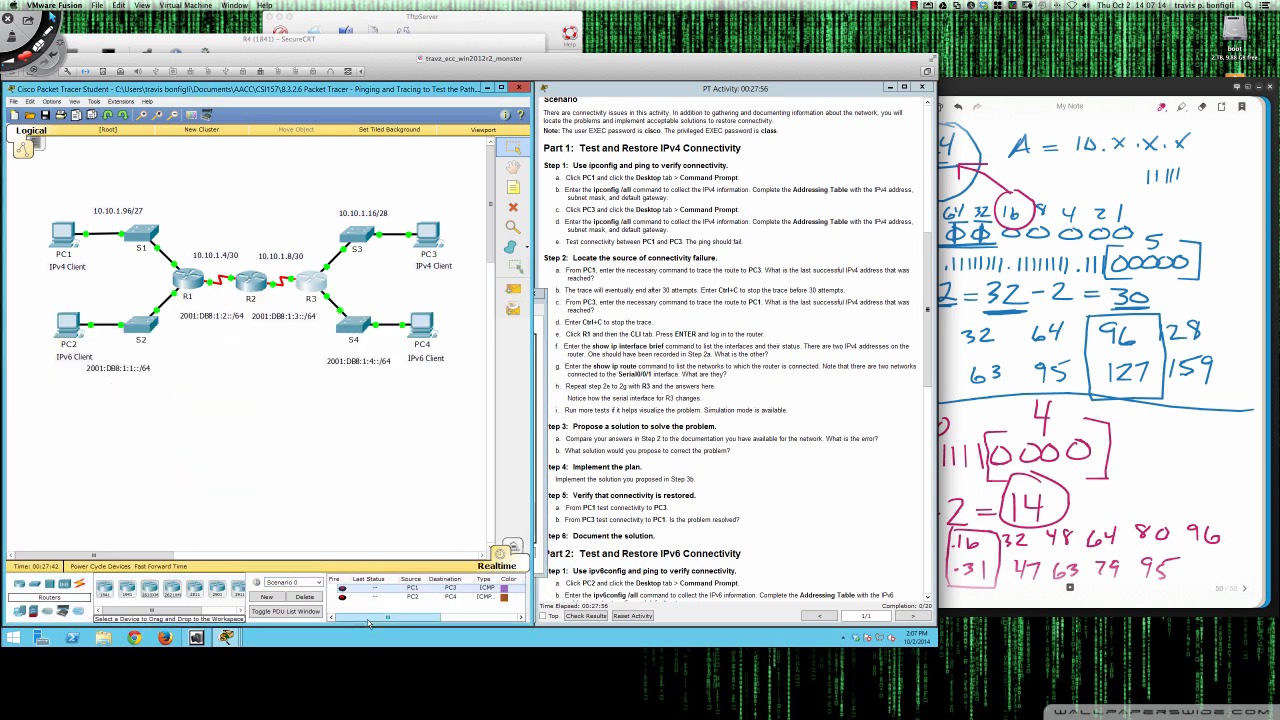
click(511, 548)
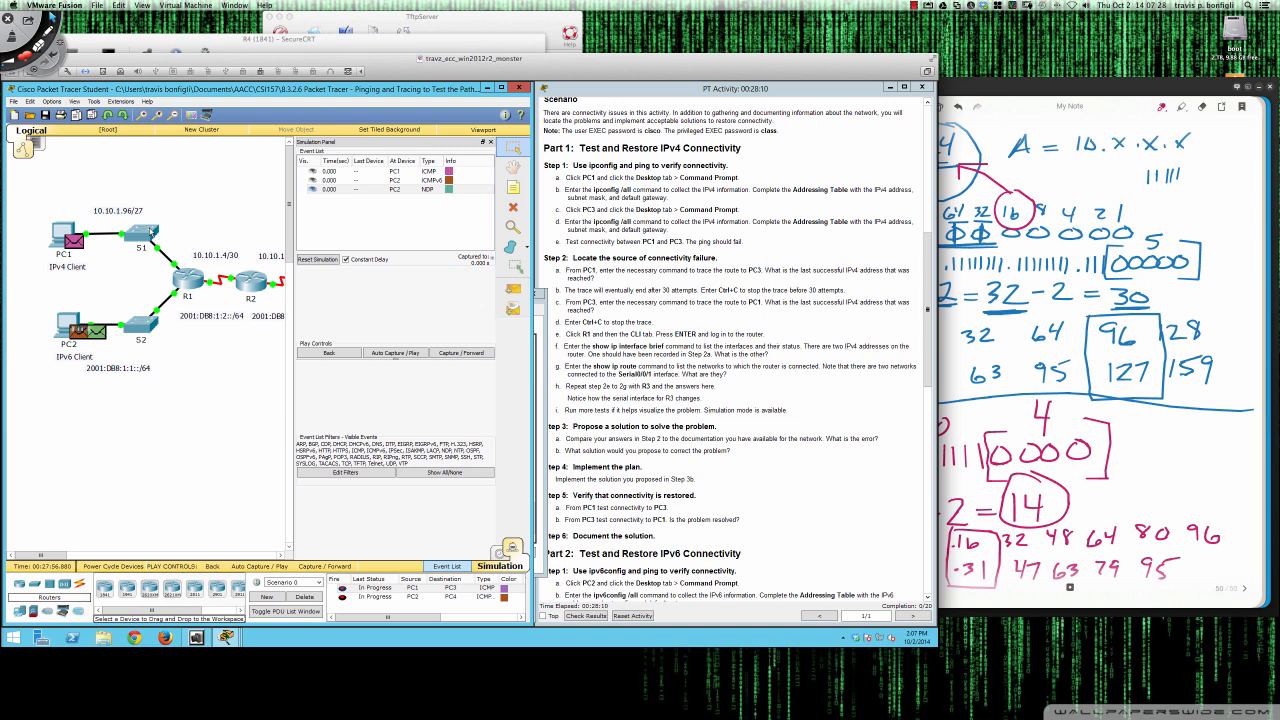
click(346, 174)
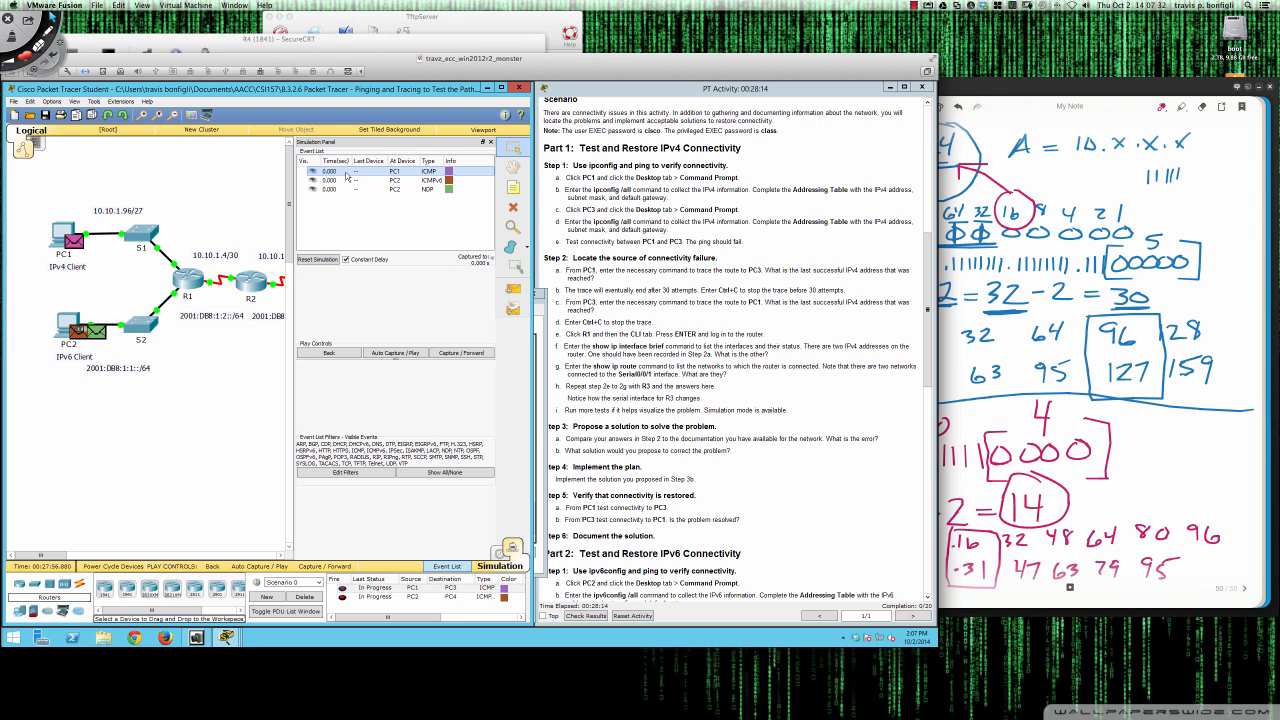
click(345, 190)
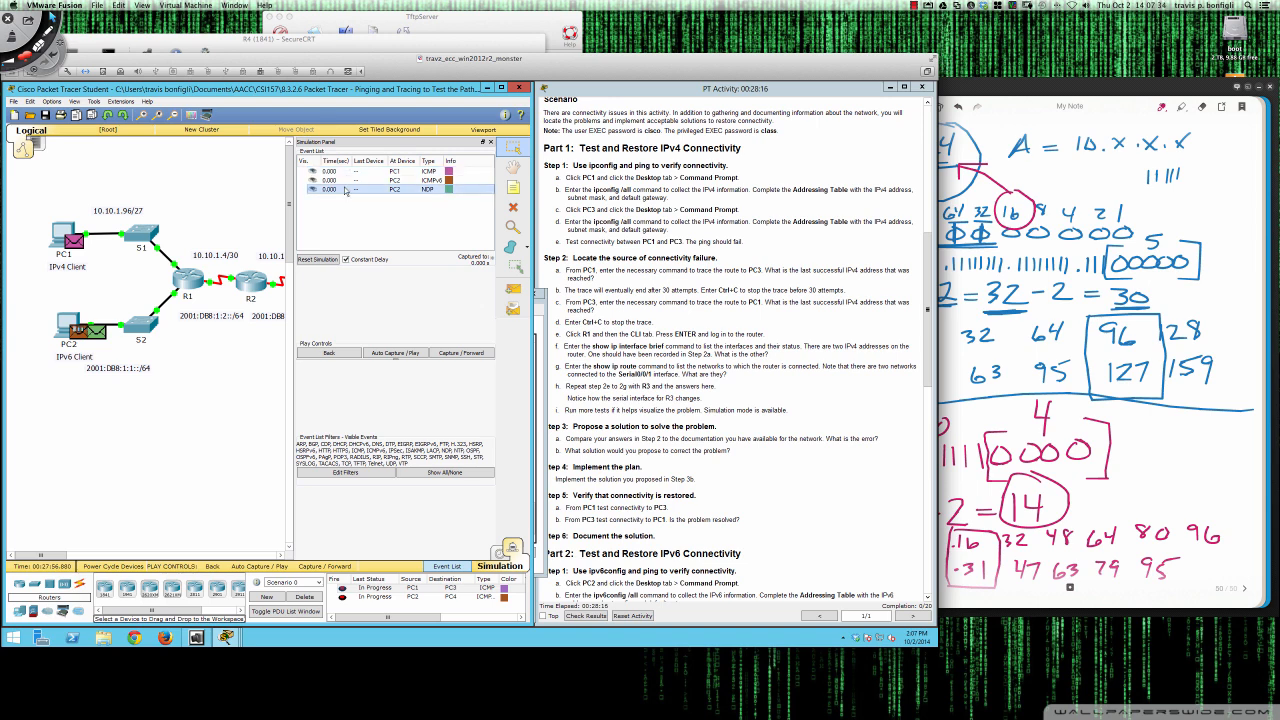
click(338, 172)
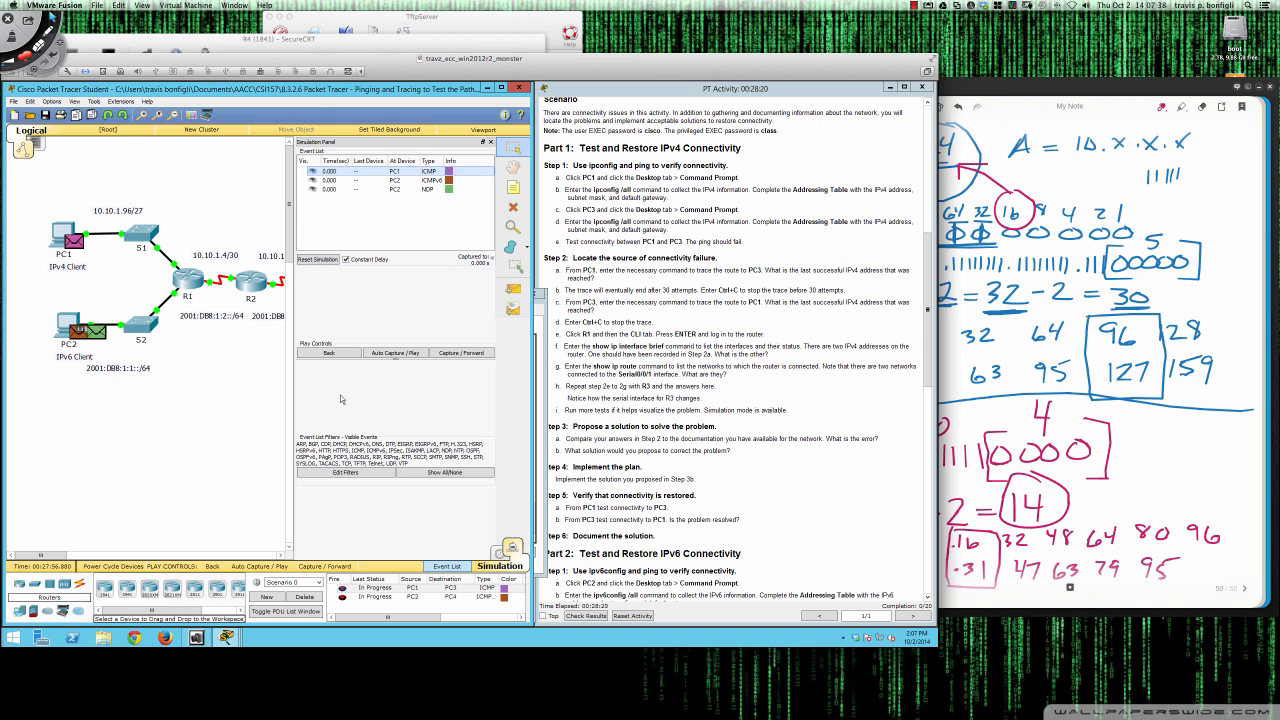
Step: Reset the simulation, move the packets one hop forward and back, and return to Realtime mode
click(318, 260)
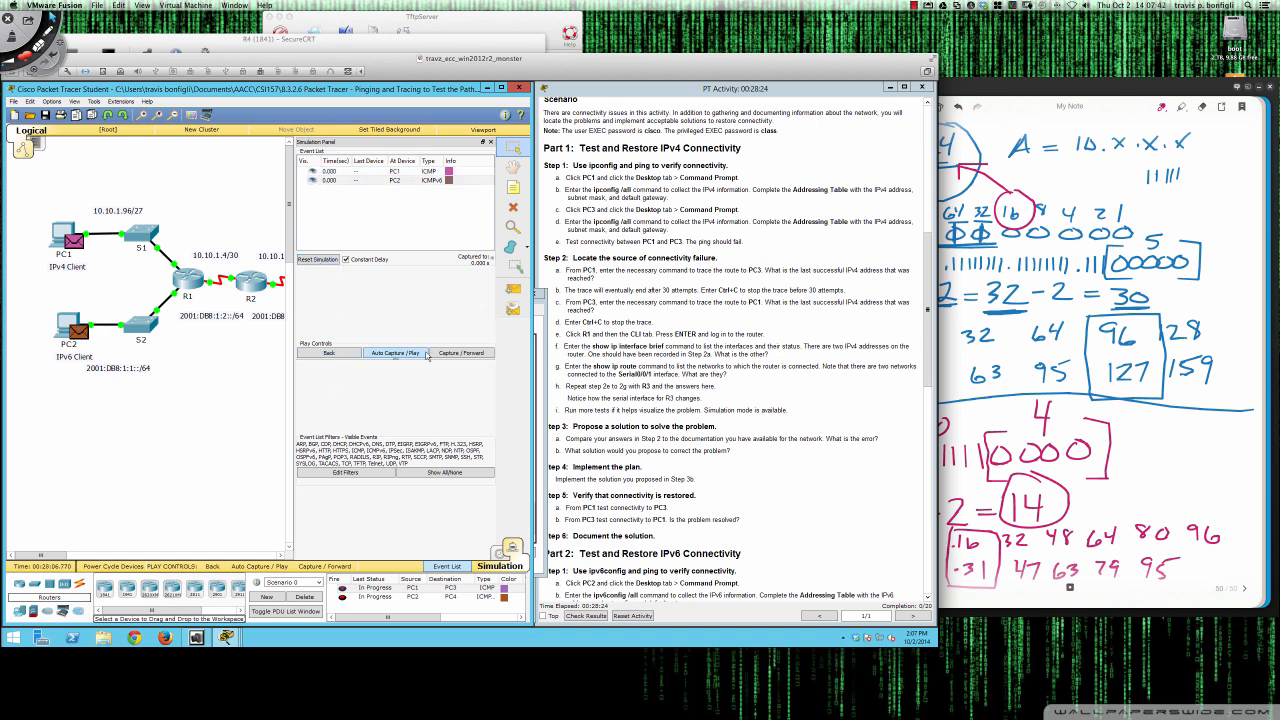
click(459, 354)
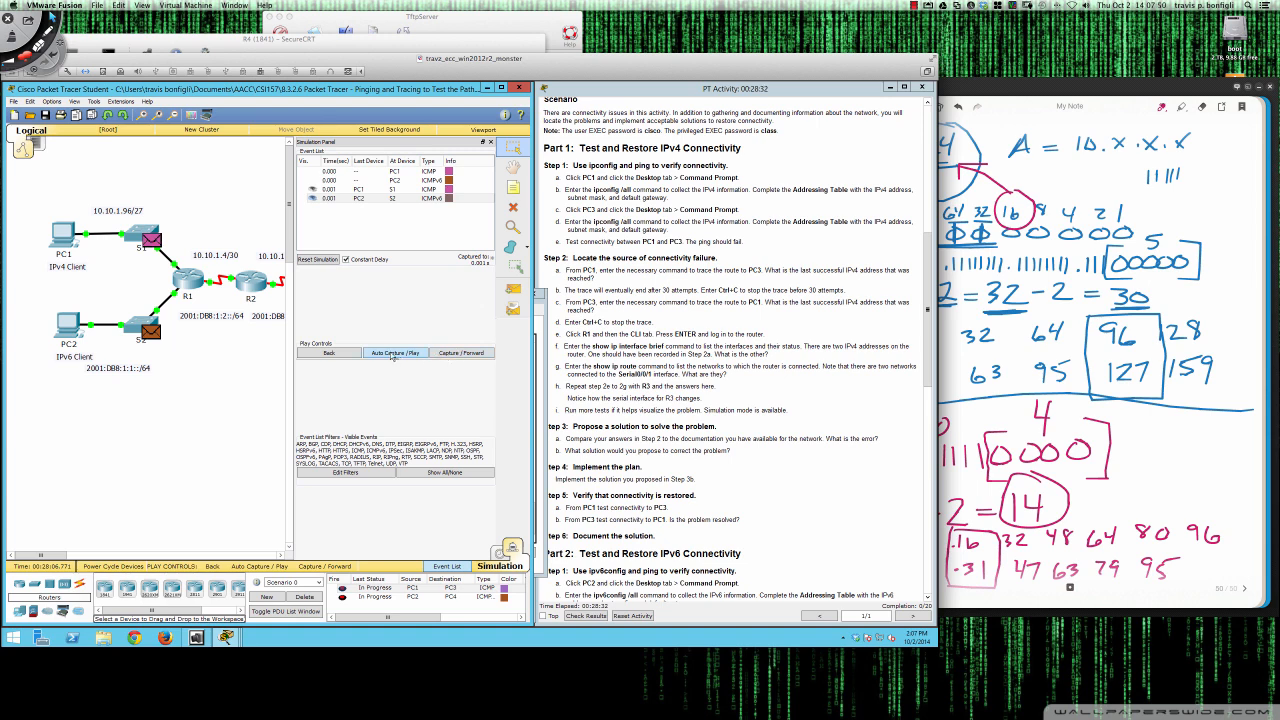
click(323, 355)
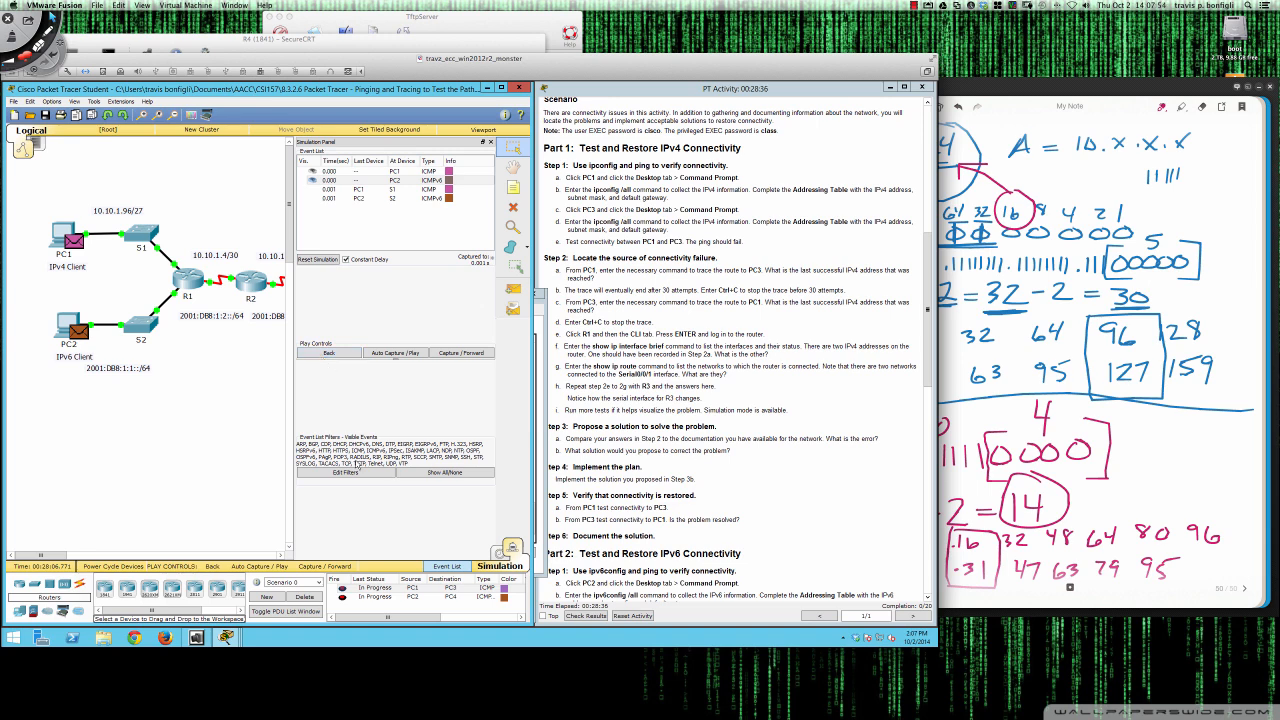
click(506, 550)
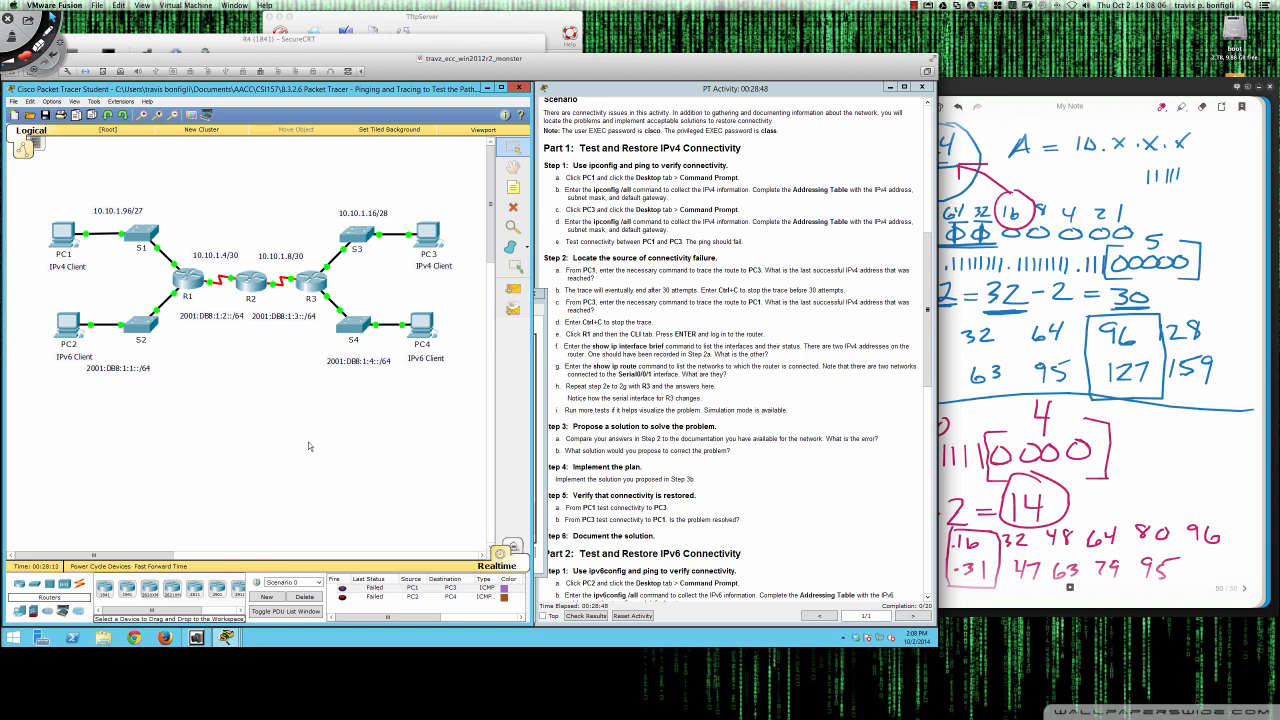
Step: Review the solution instructions, open R2's command line in an enlarged window, and bring up the R2> prompt
click(665, 434)
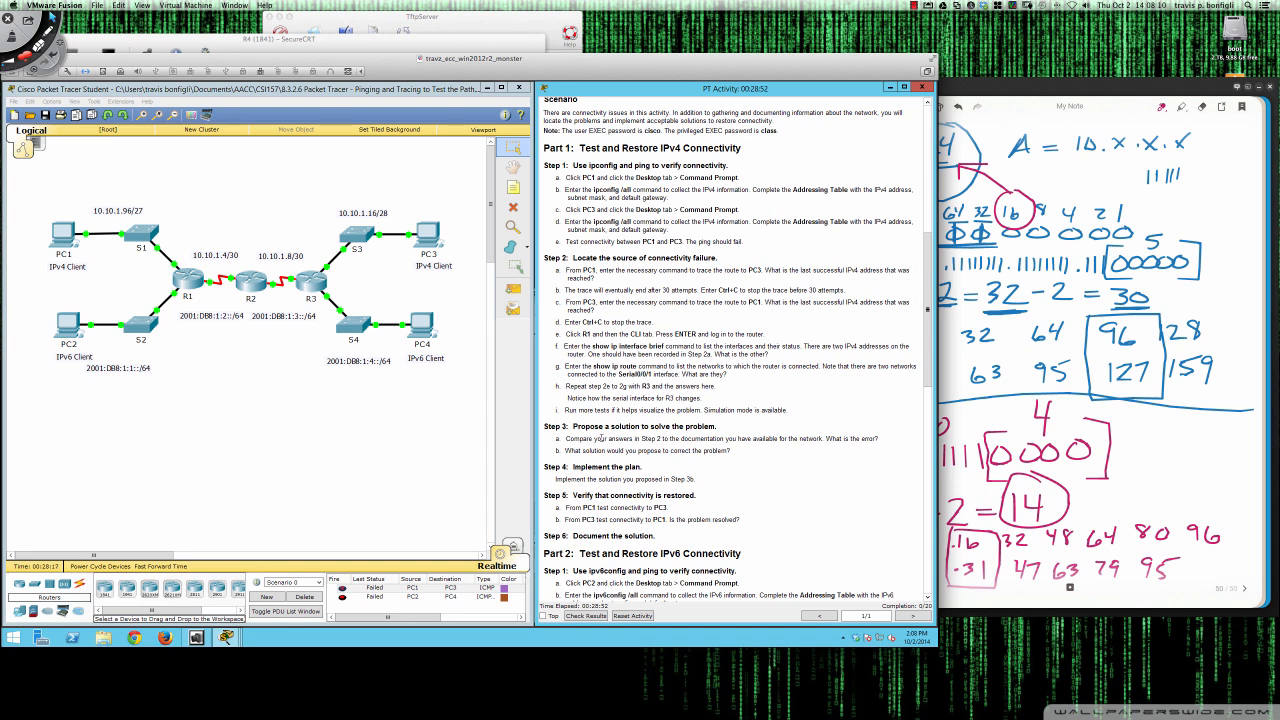
scroll(601, 437, down, 1)
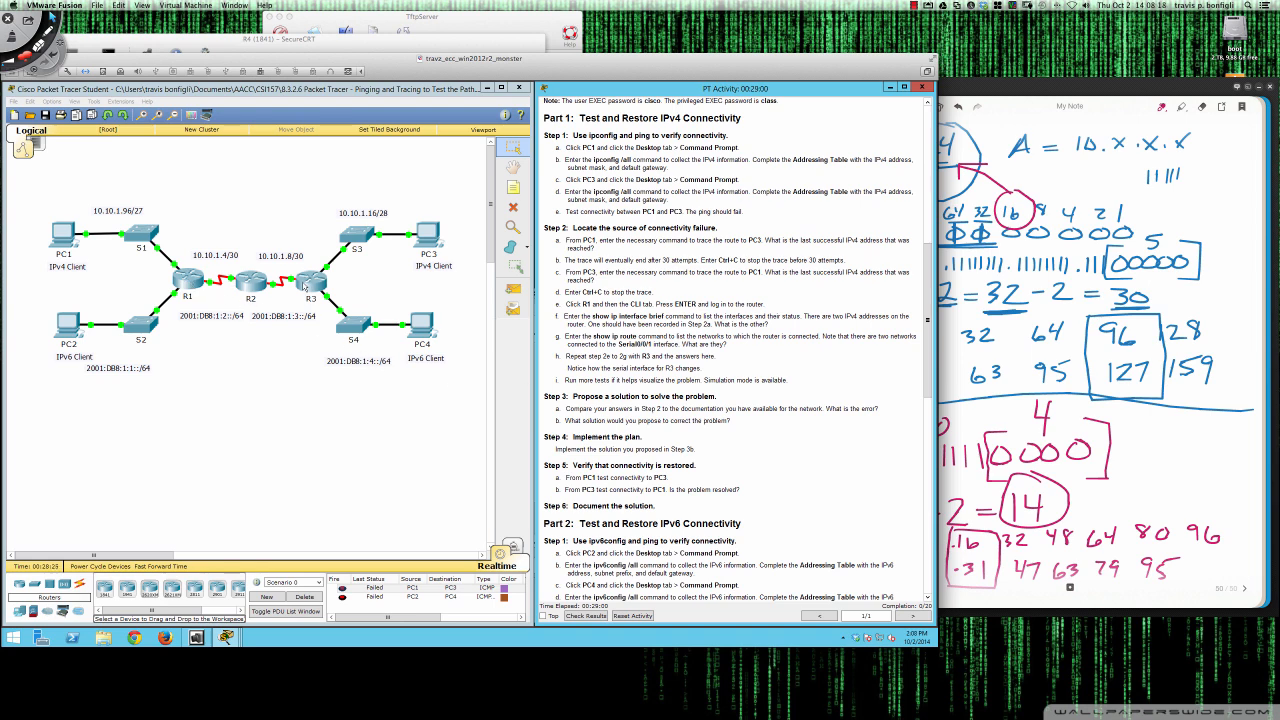
click(252, 285)
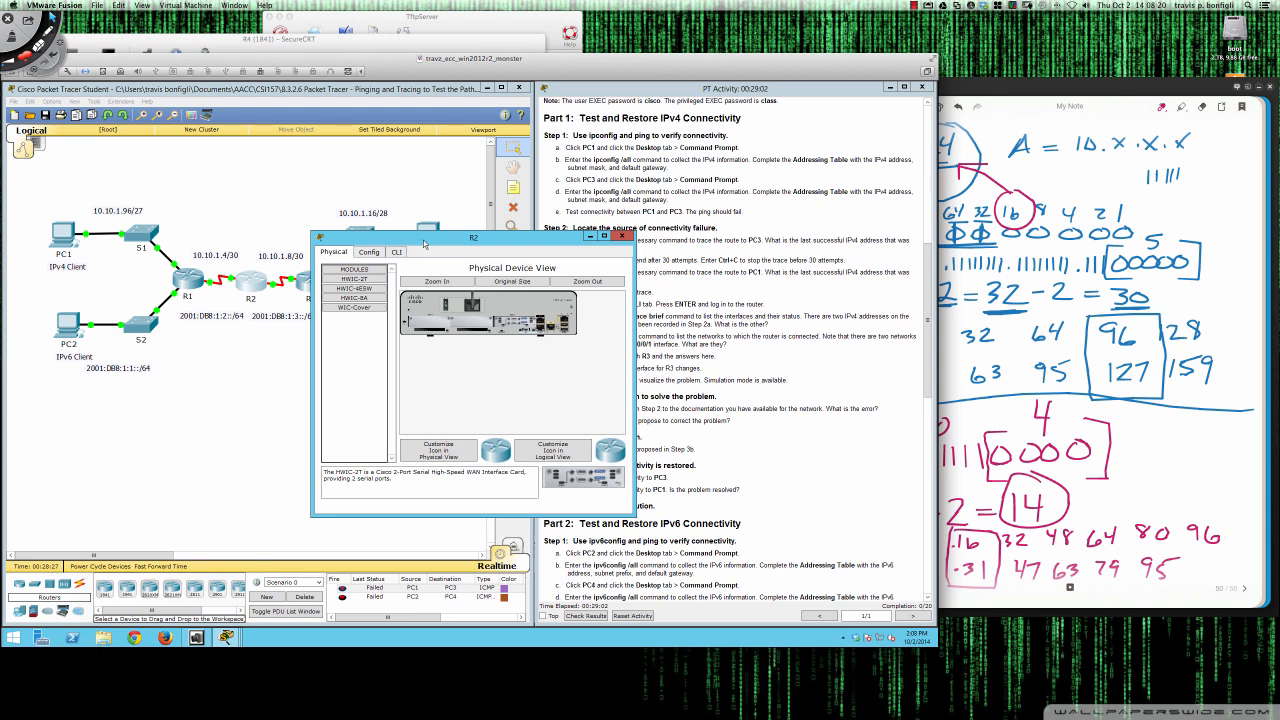
drag(424, 242, 120, 352)
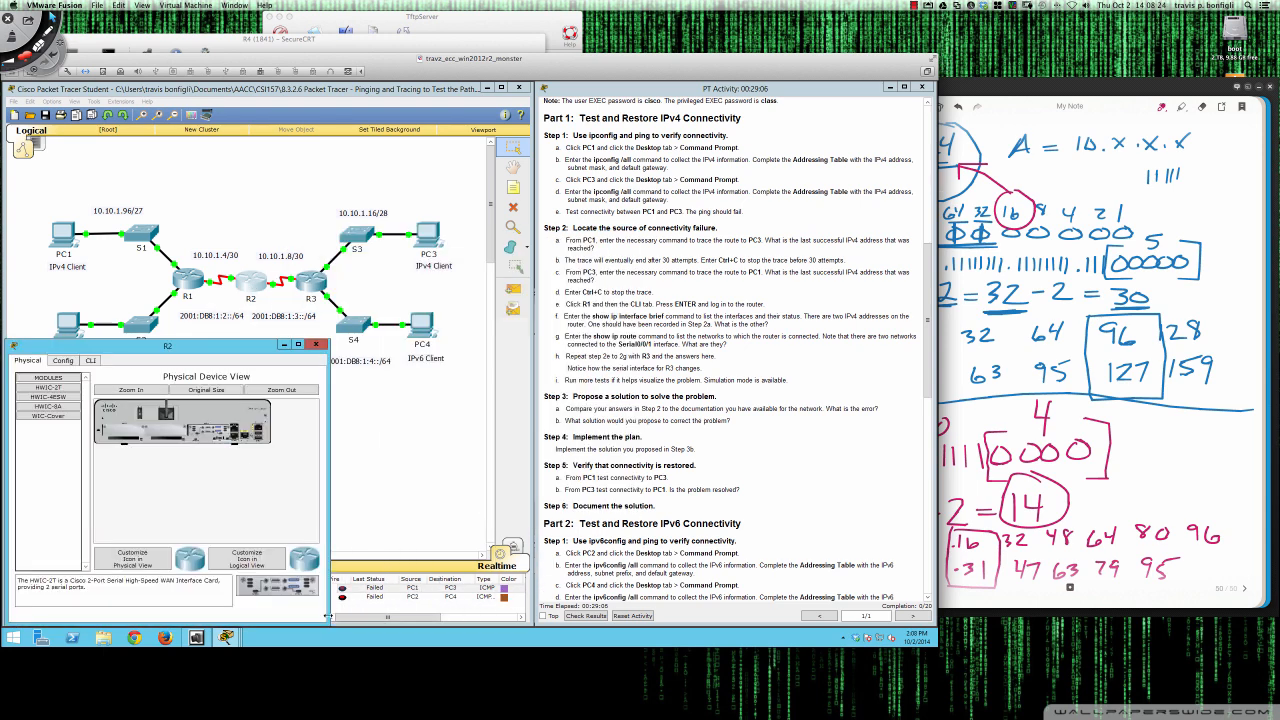
drag(327, 616, 526, 624)
click(92, 362)
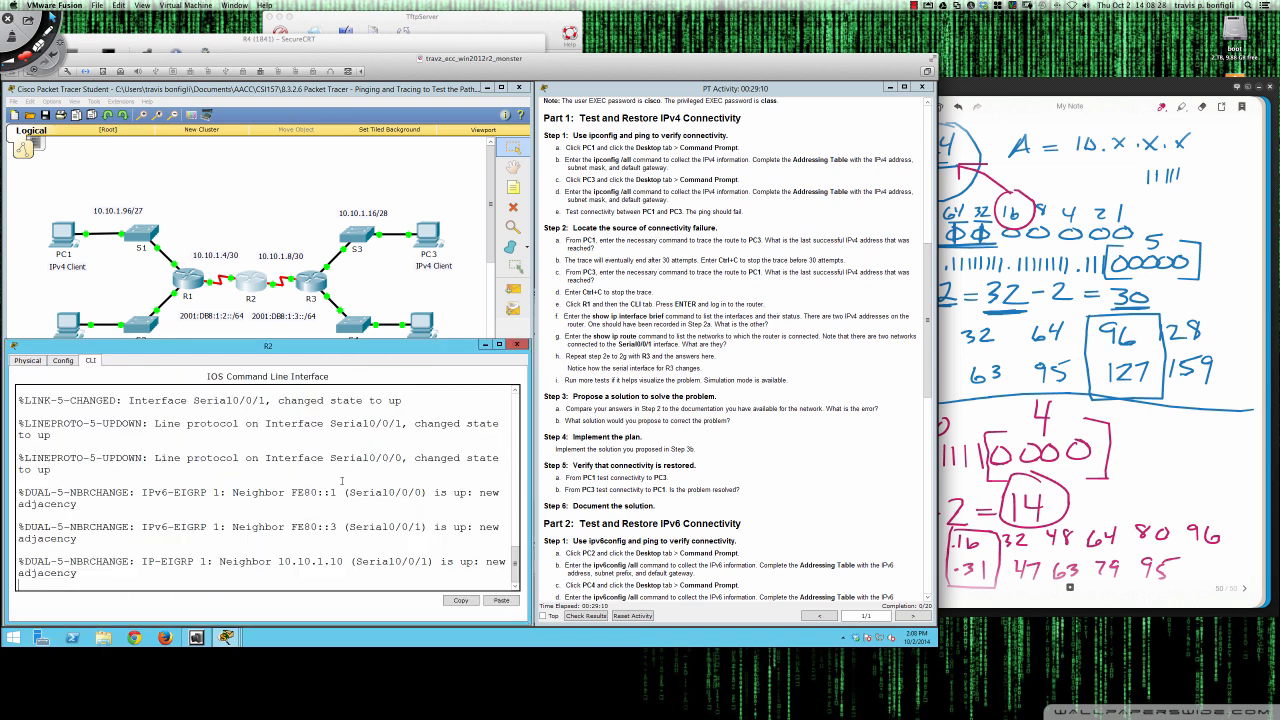
key(Return)
key(Return)
key(Return)
key(Return)
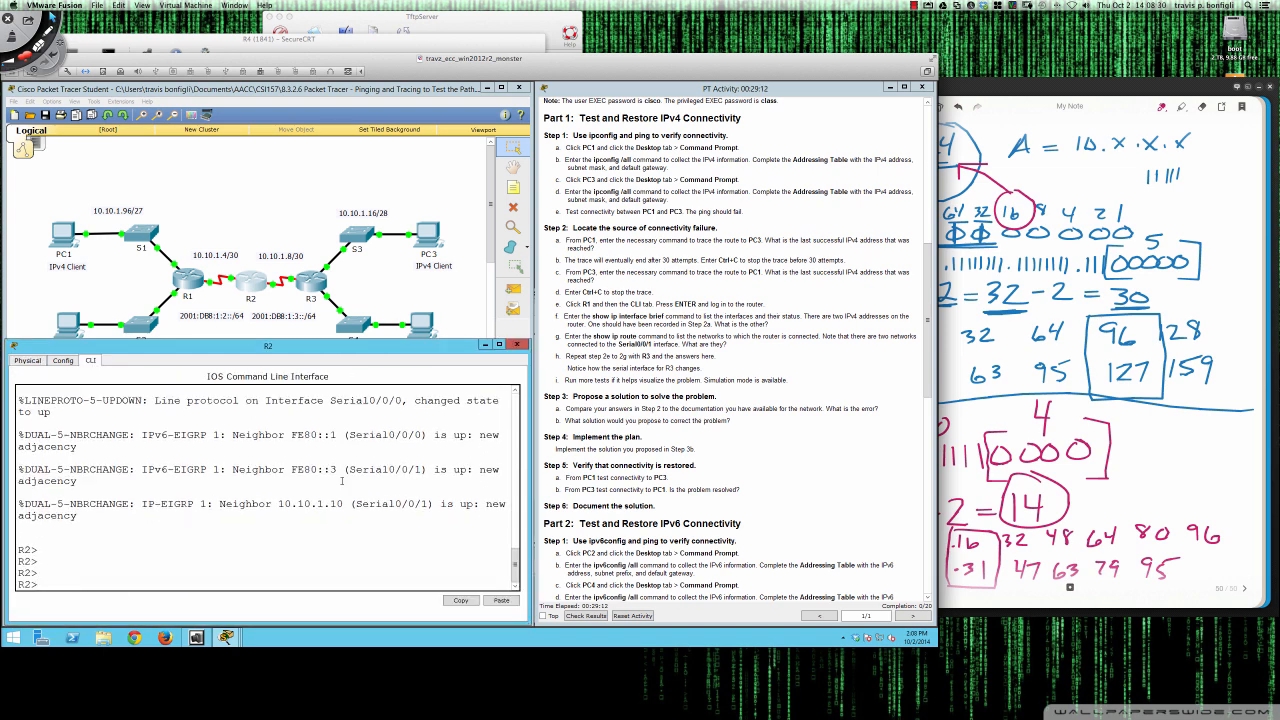
Step: Enter privileged EXEC mode on R2 with the en command
text(en)
key(Return)
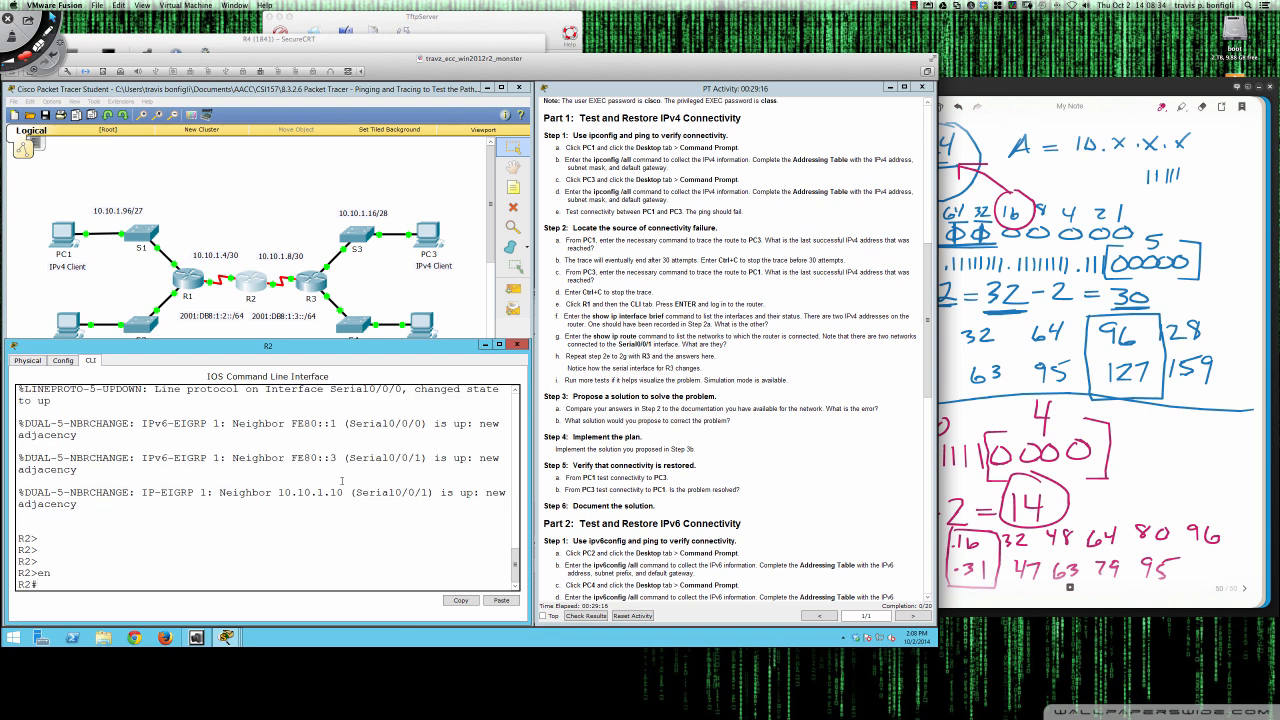
key(Return)
key(Return)
key(Return)
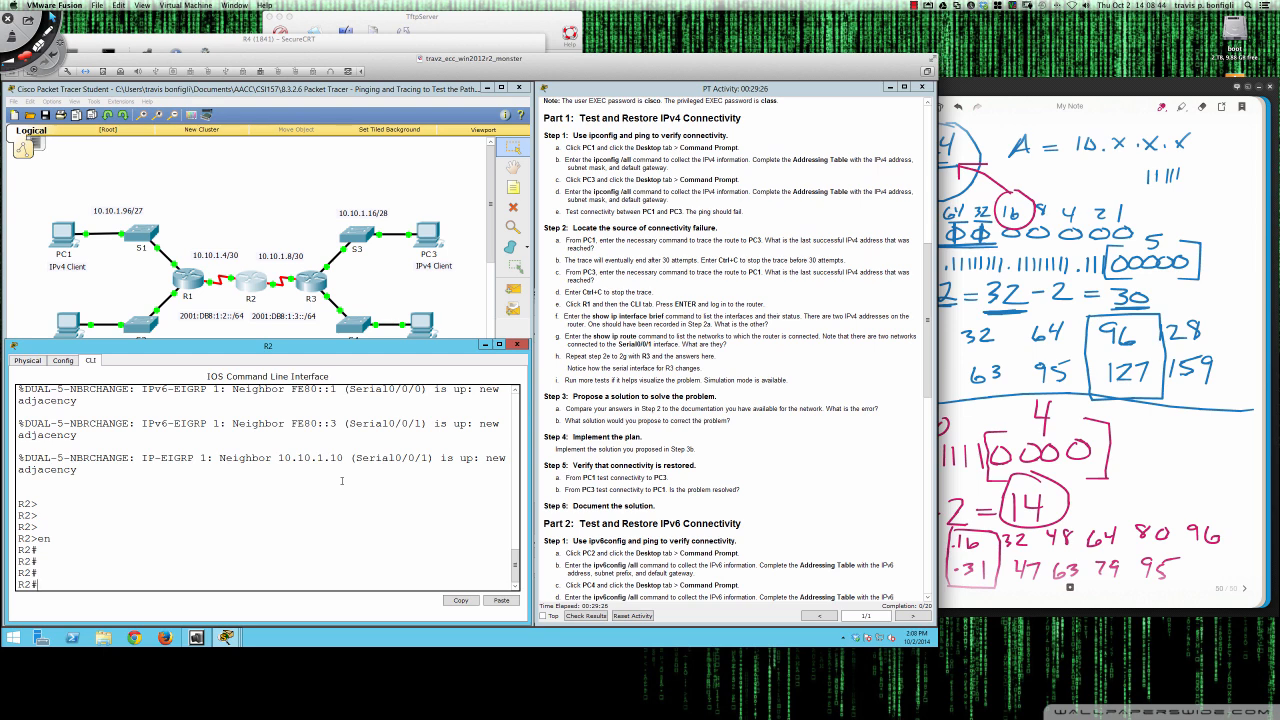
Step: Display R2's interfaces with sh ip int bri and its routing table with sh ip route
text(sh ip int bri)
key(Return)
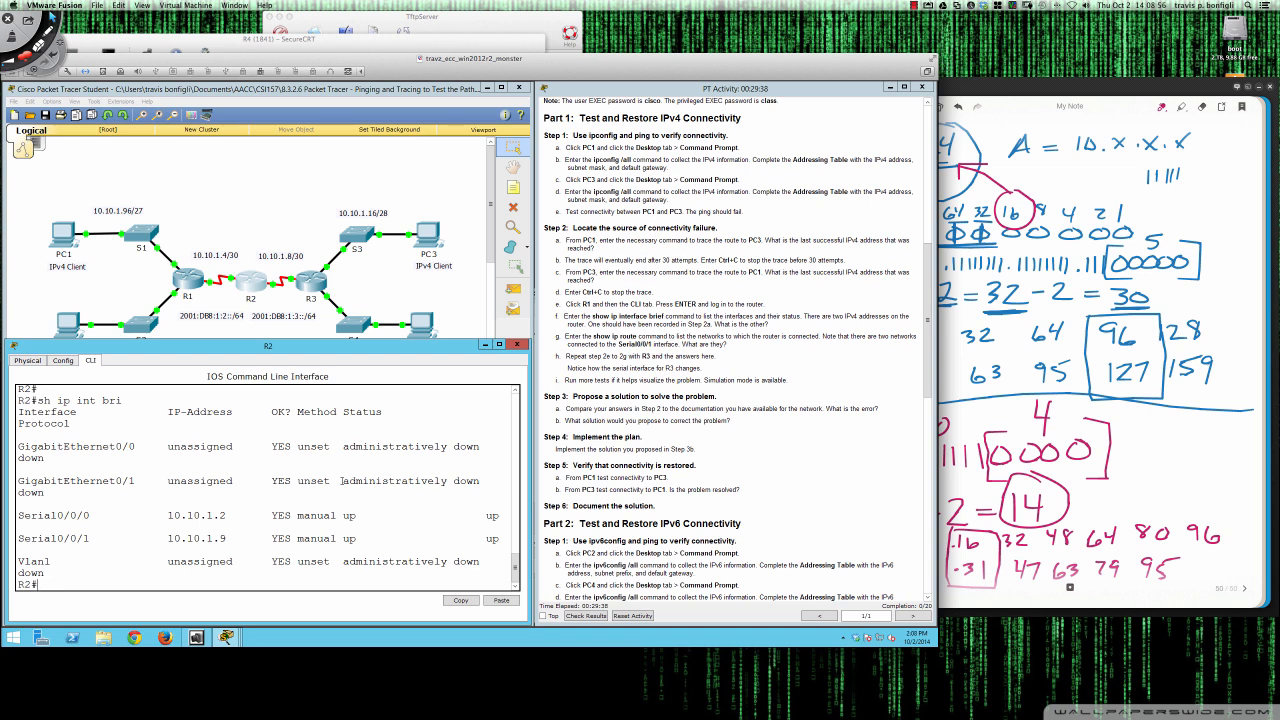
text(sh ip route)
key(Return)
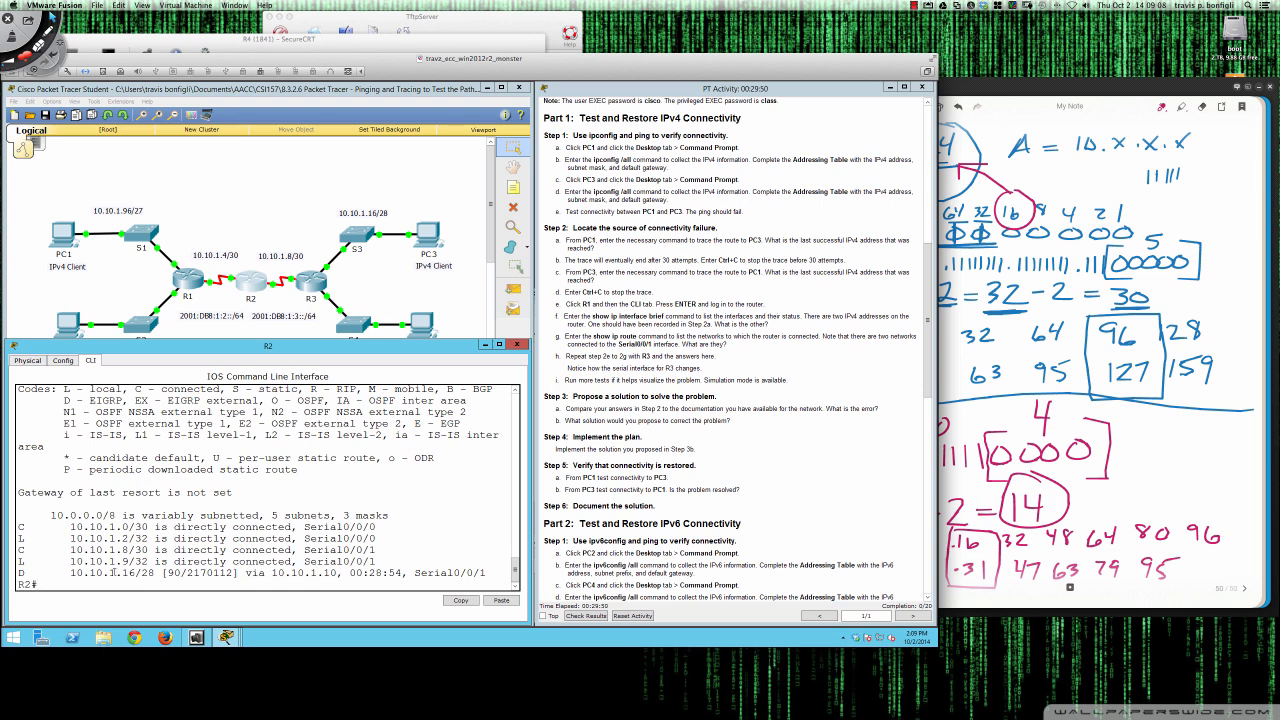
Step: Examine R2's EIGRP route to 10.10.1.16/28 and its next hop, plus the Serial0/0/1 address in the interface listing
drag(18, 573, 489, 571)
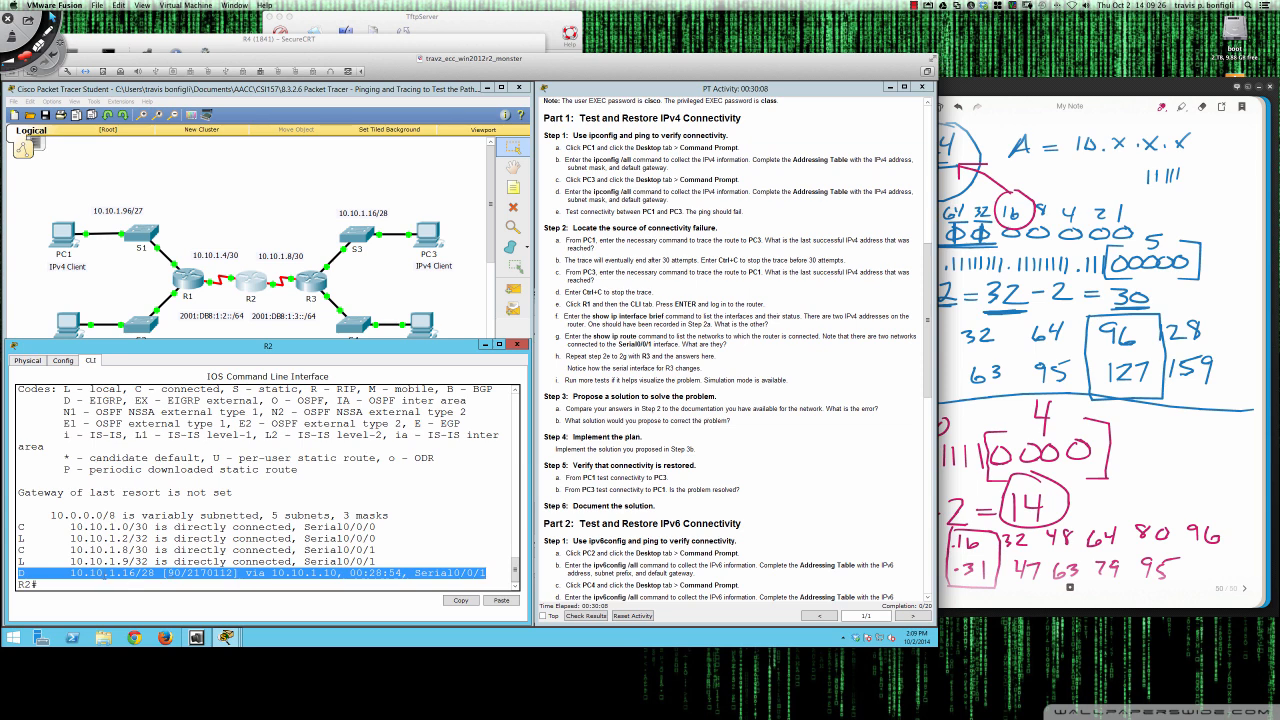
click(80, 578)
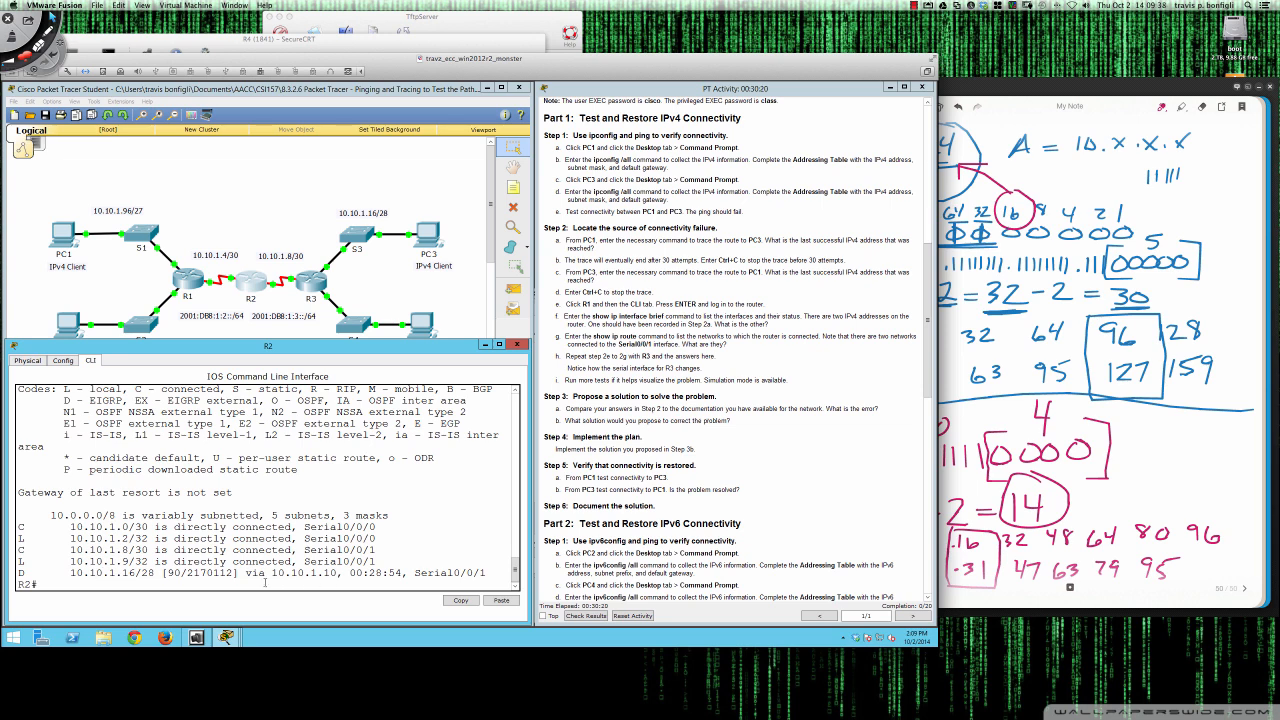
drag(69, 572, 156, 572)
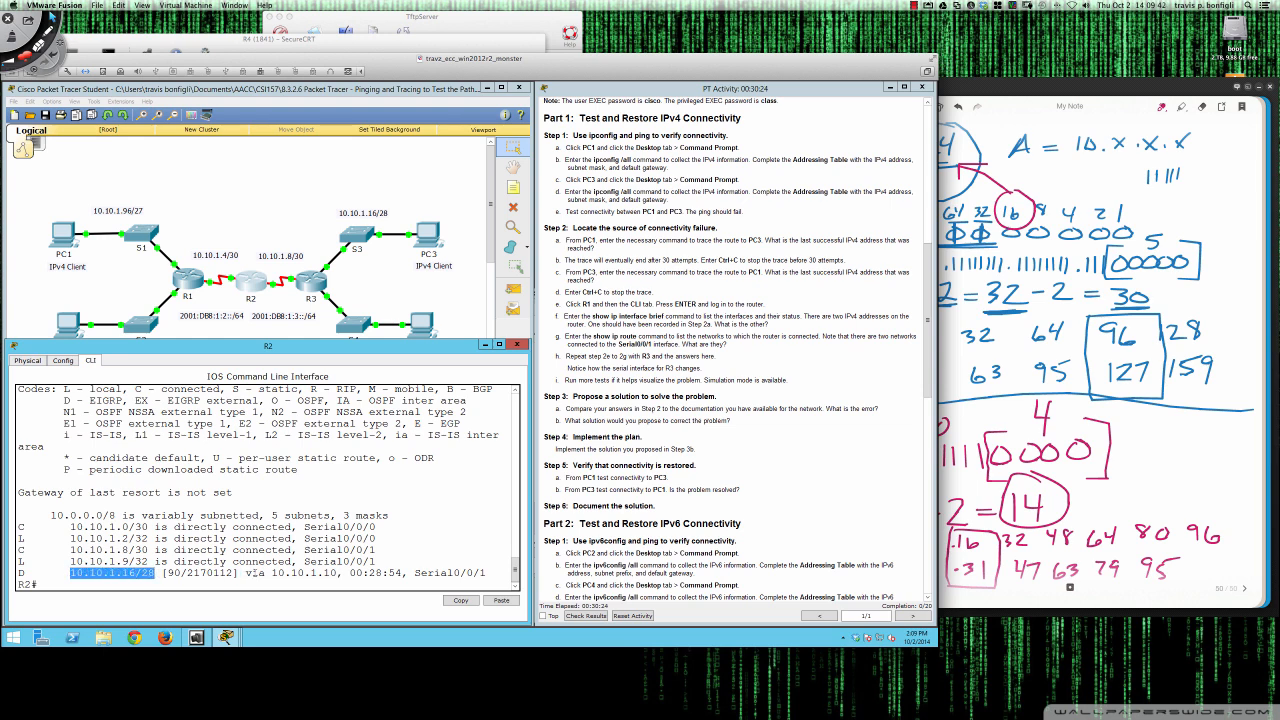
drag(247, 572, 487, 573)
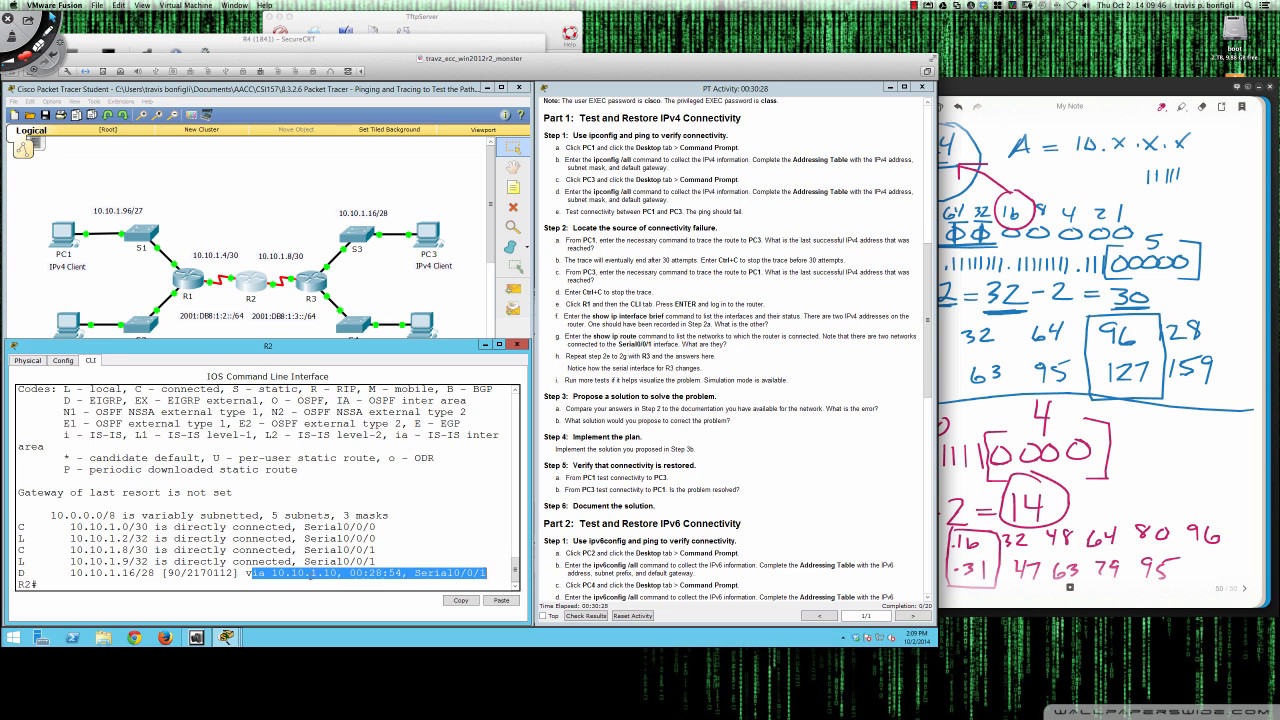
scroll(370, 498, up, 4)
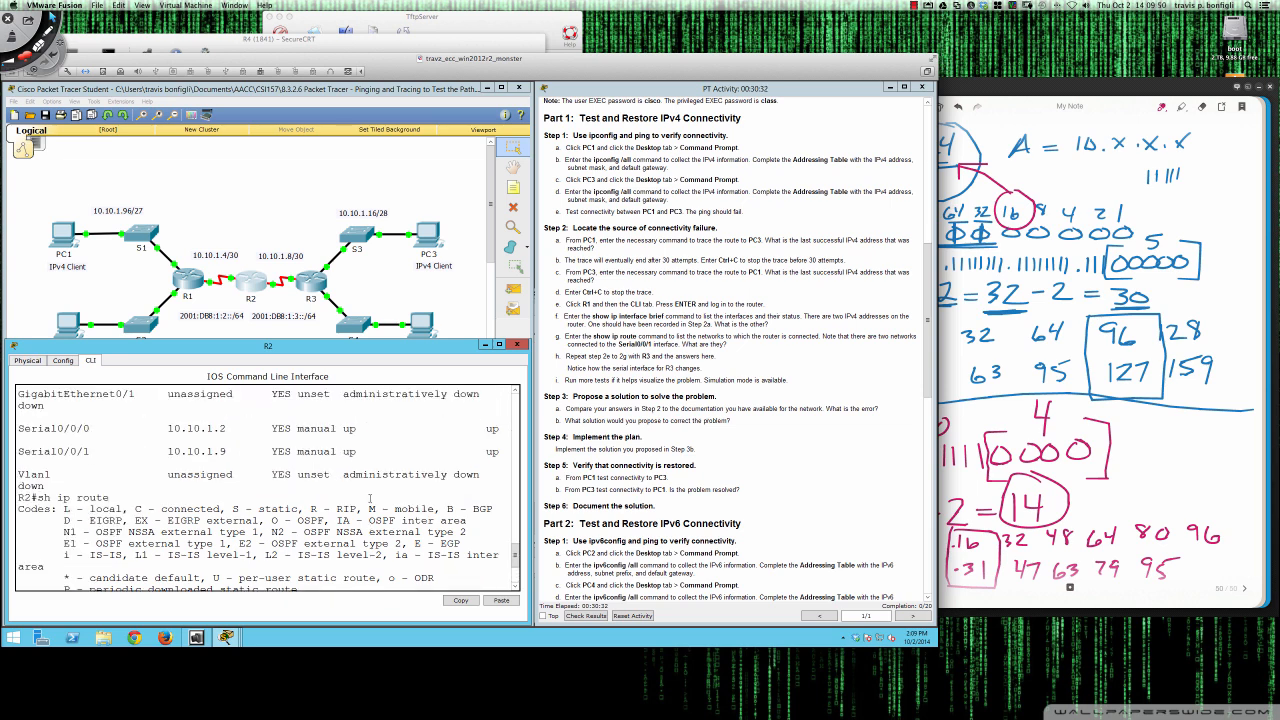
drag(167, 452, 227, 452)
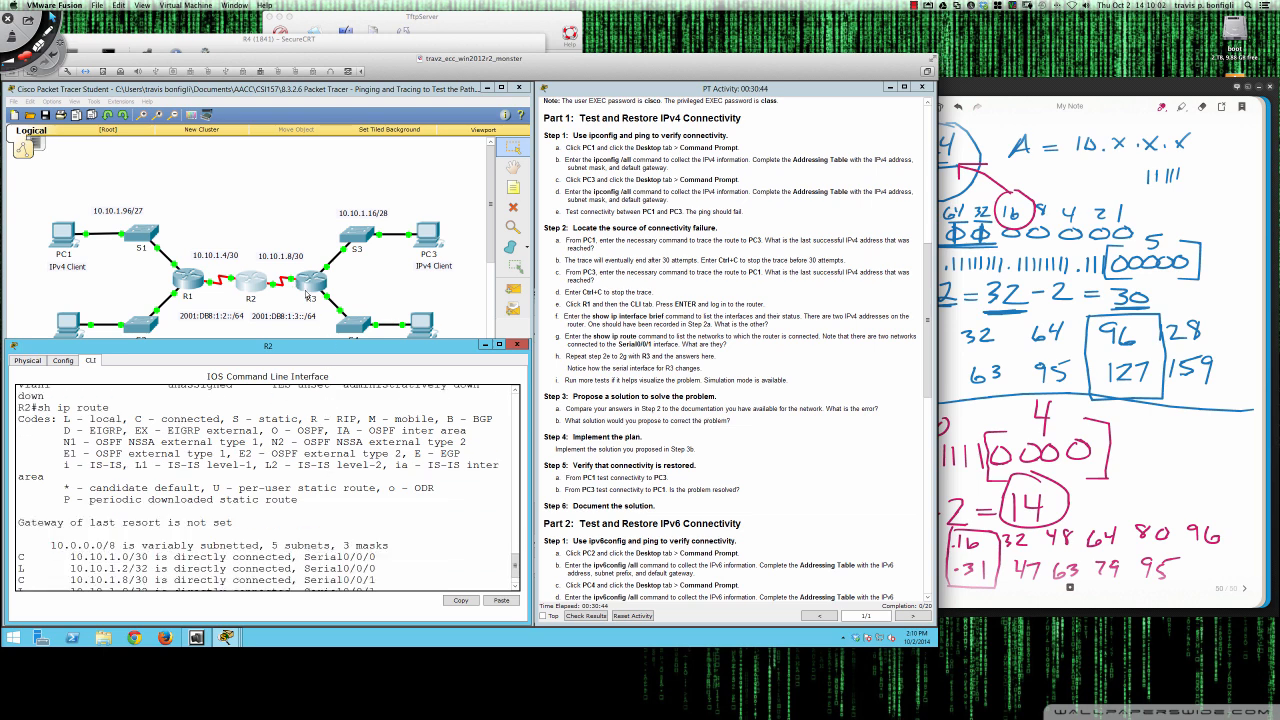
Step: Compare R3's interface listing with R2's interfaces and routes, and review the Step 3 instructions for proposing a solution
click(308, 292)
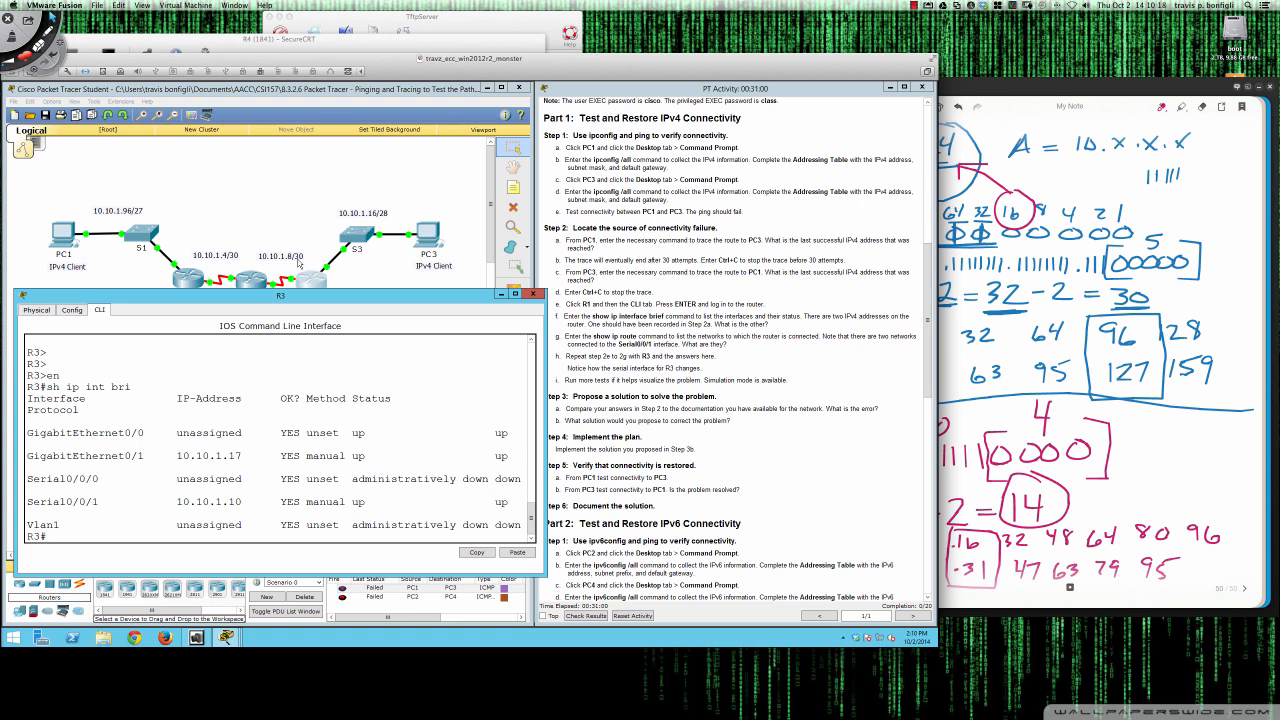
click(258, 283)
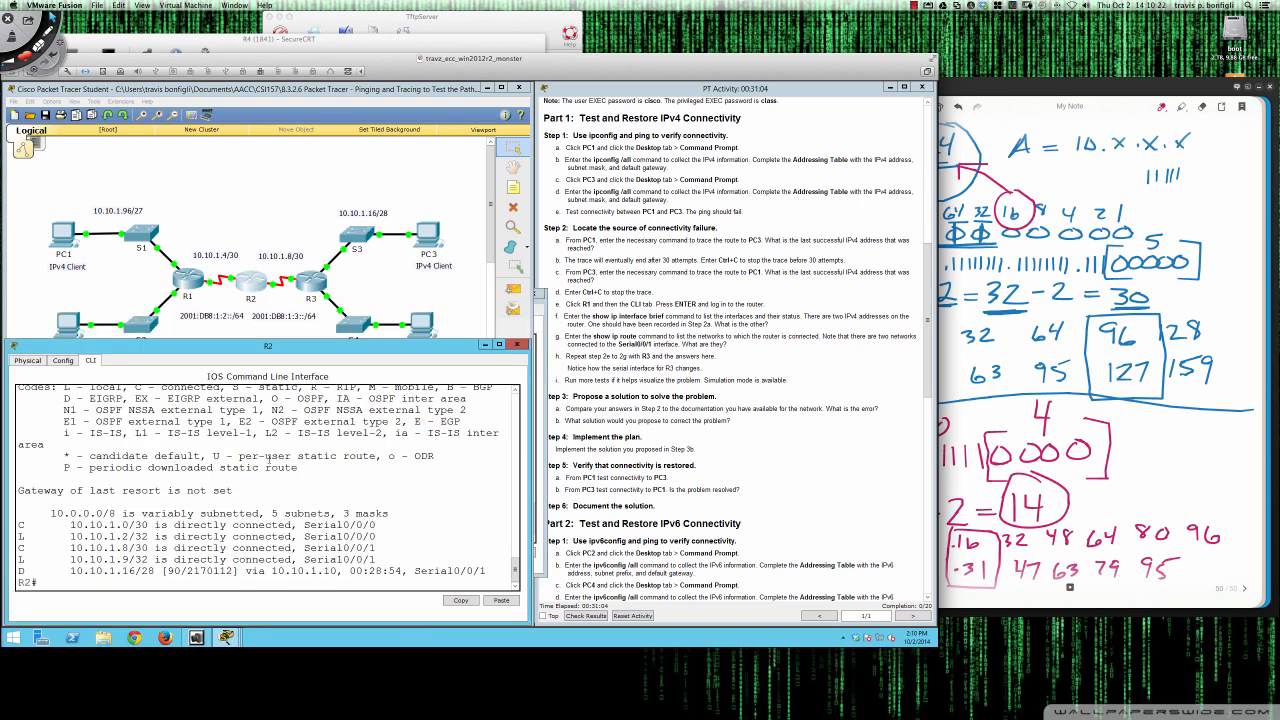
scroll(268, 476, up, 5)
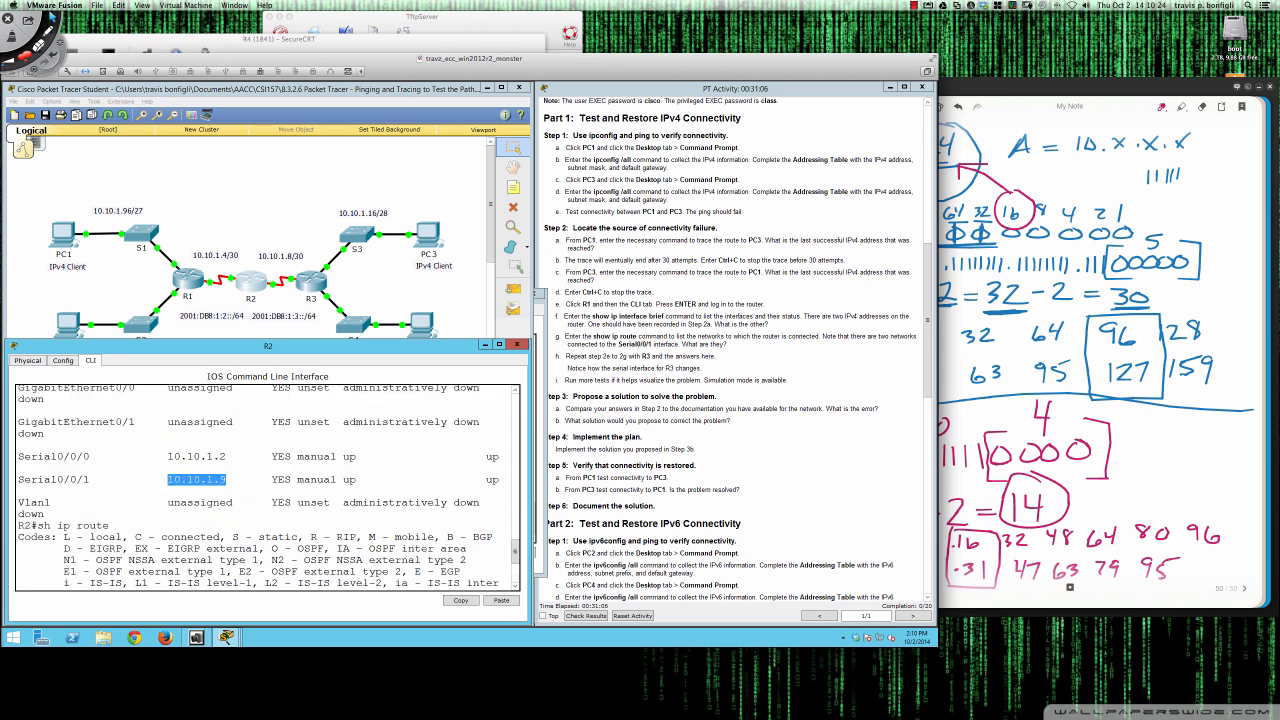
scroll(227, 478, down, 5)
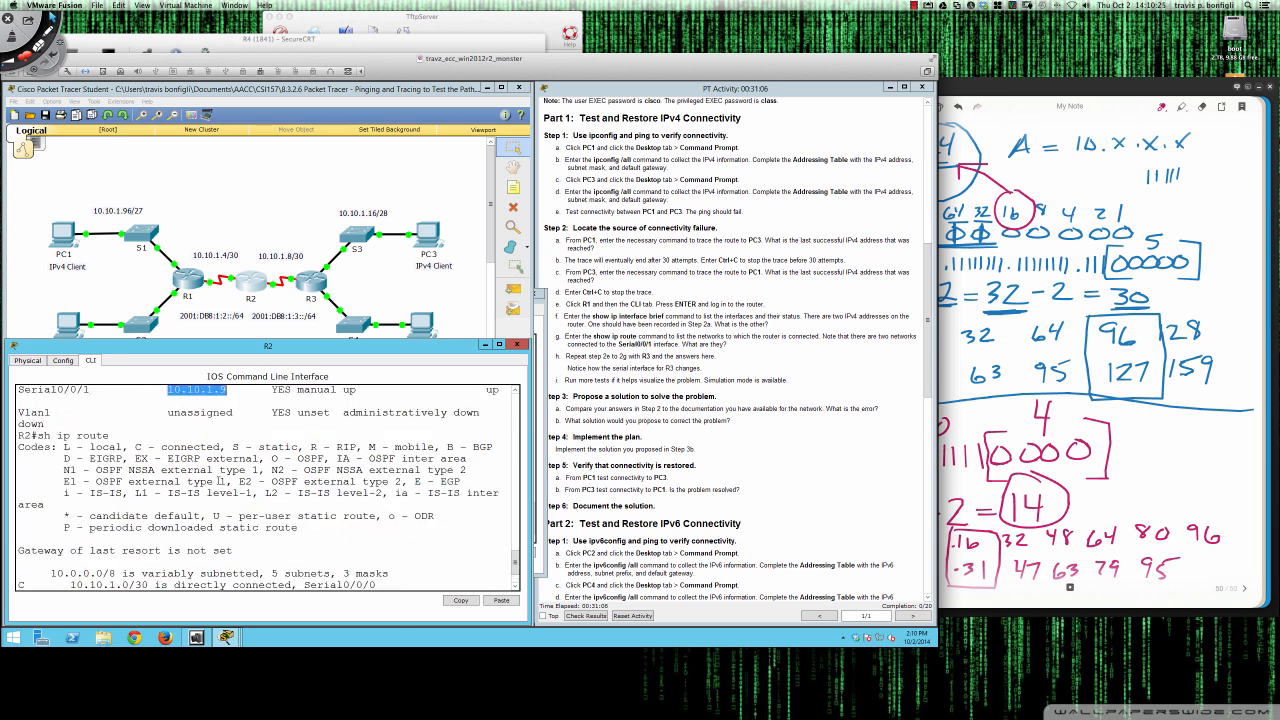
click(590, 393)
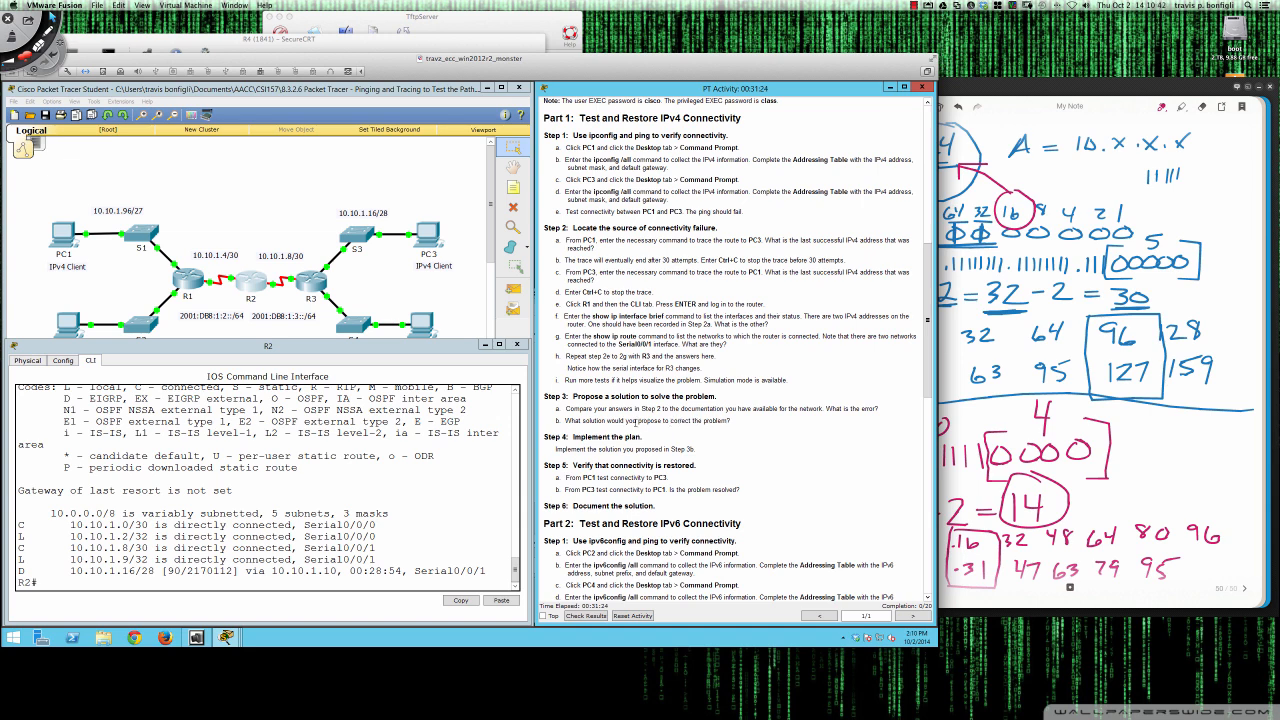
Step: Examine the gateway of last resort and the connected networks in R1's routing table
click(193, 289)
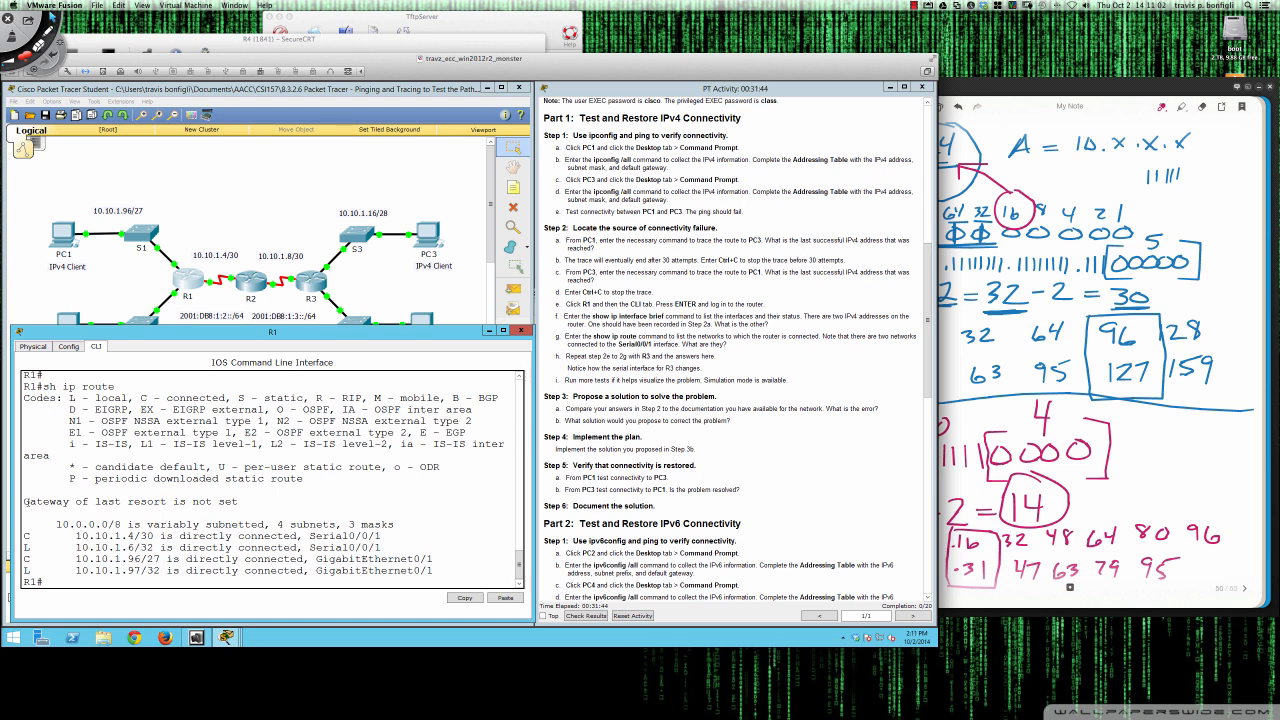
drag(26, 501, 241, 500)
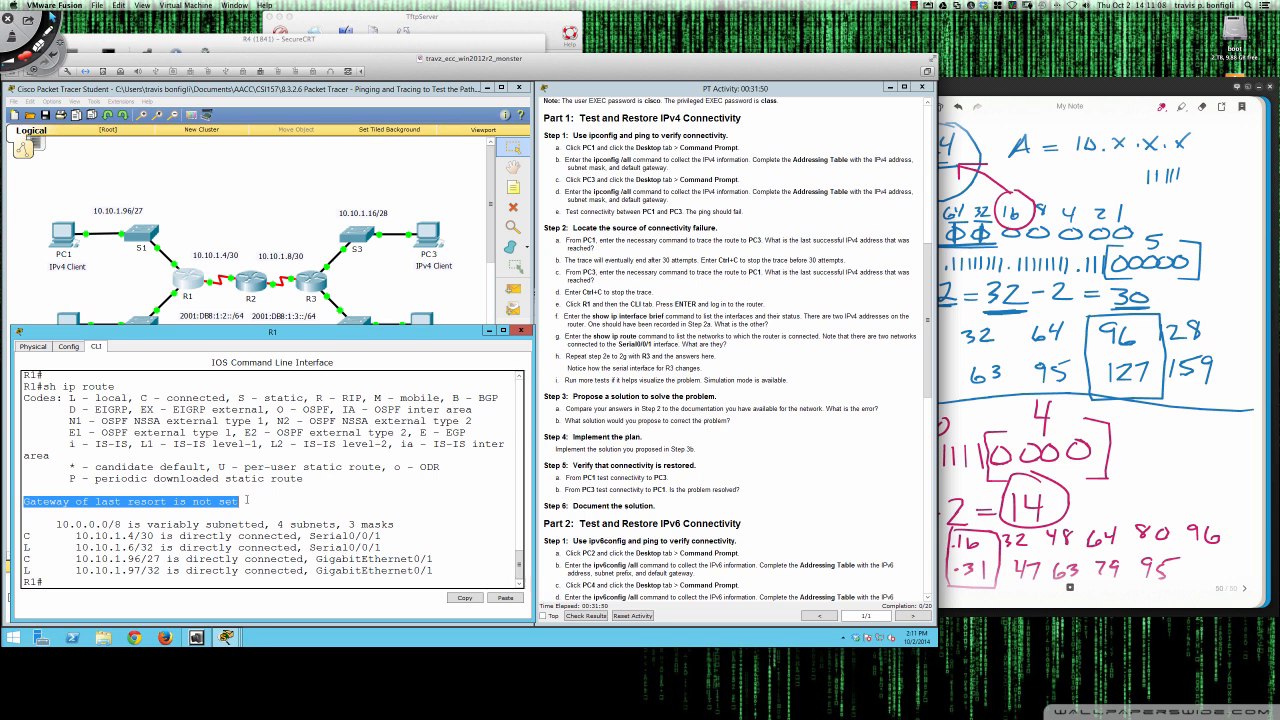
click(118, 538)
drag(50, 524, 445, 570)
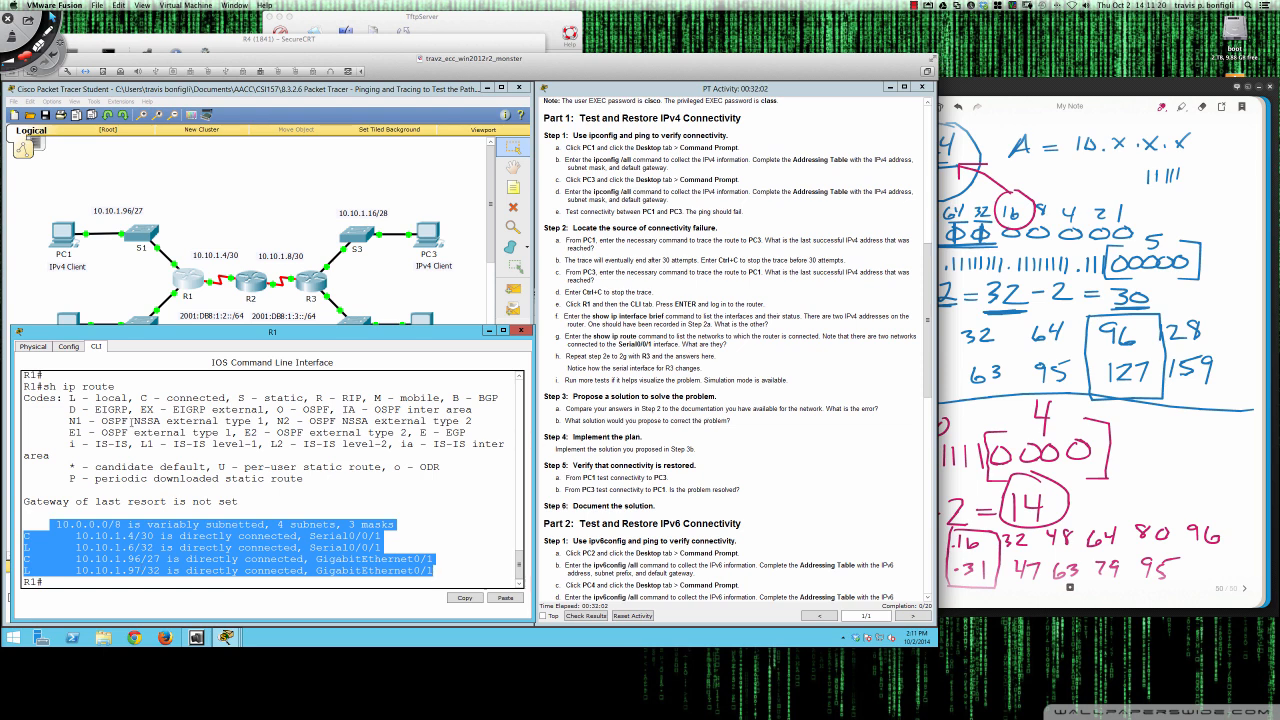
click(171, 501)
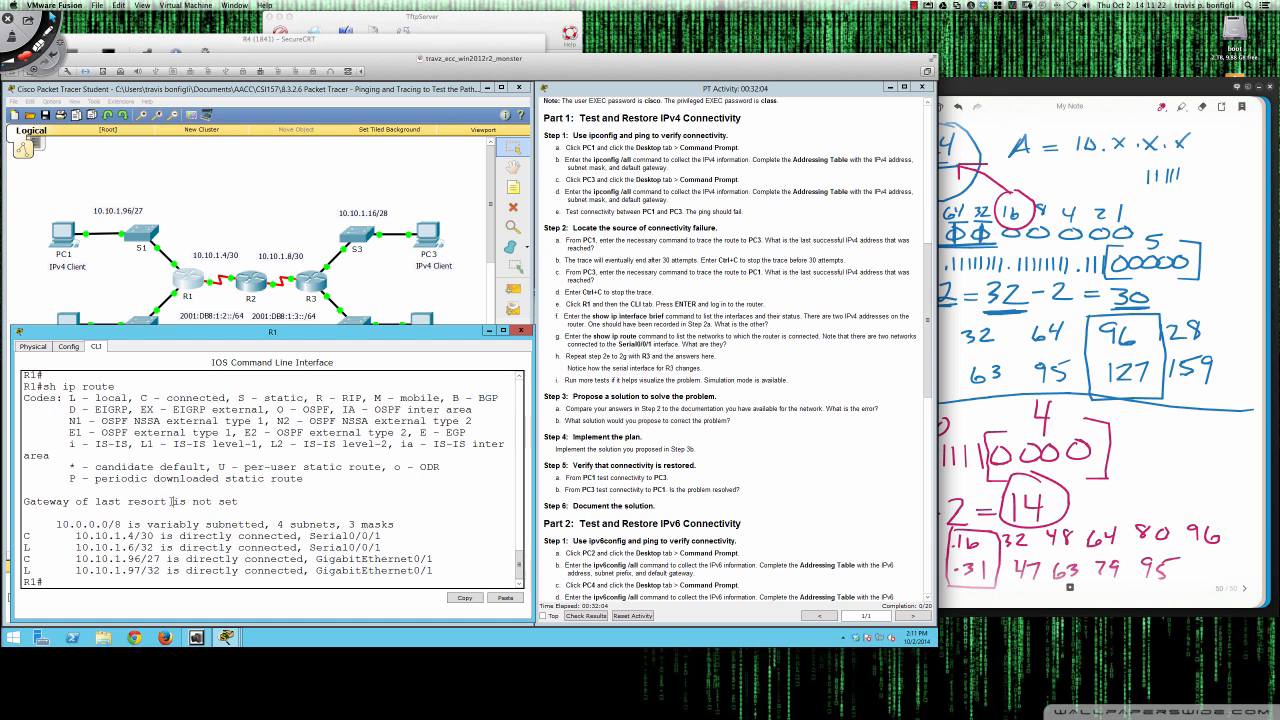
Step: Ping 10.10.1.18 from R1 and check R1's routing table entries and gateway of last resort for the cause
text(ping 10.10.1.18)
key(Return)
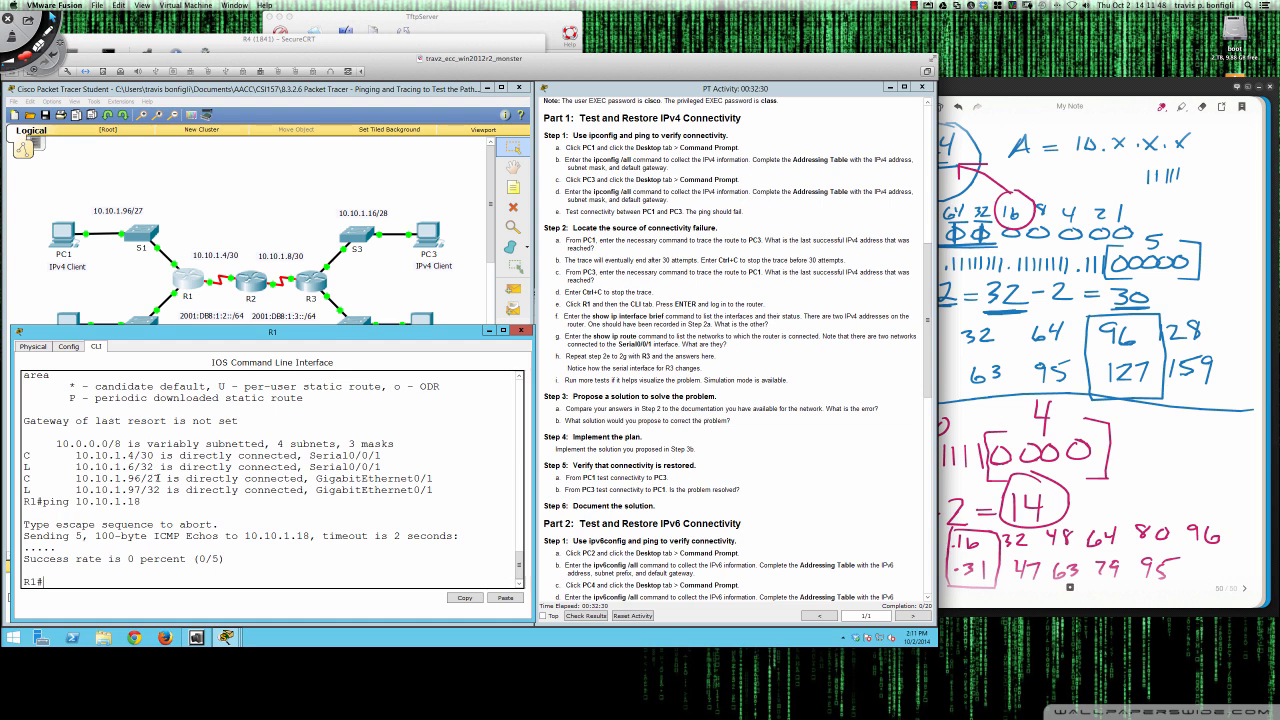
drag(160, 479, 79, 479)
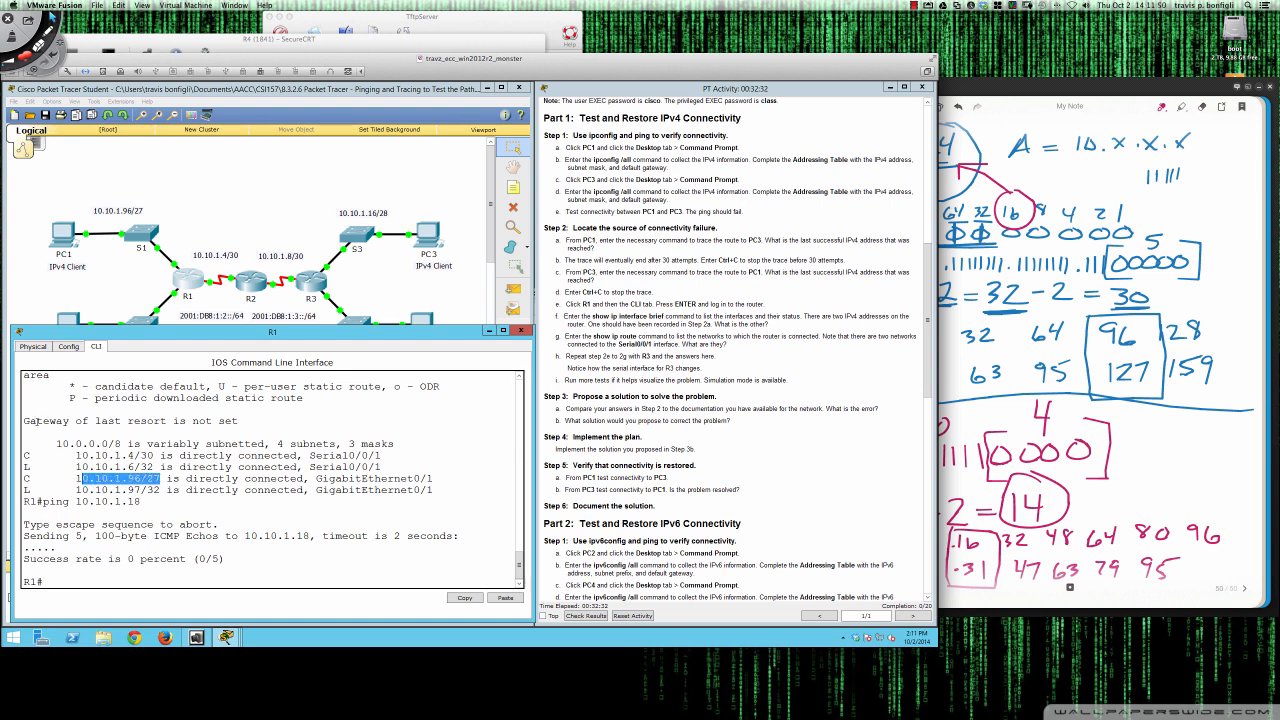
drag(25, 421, 240, 421)
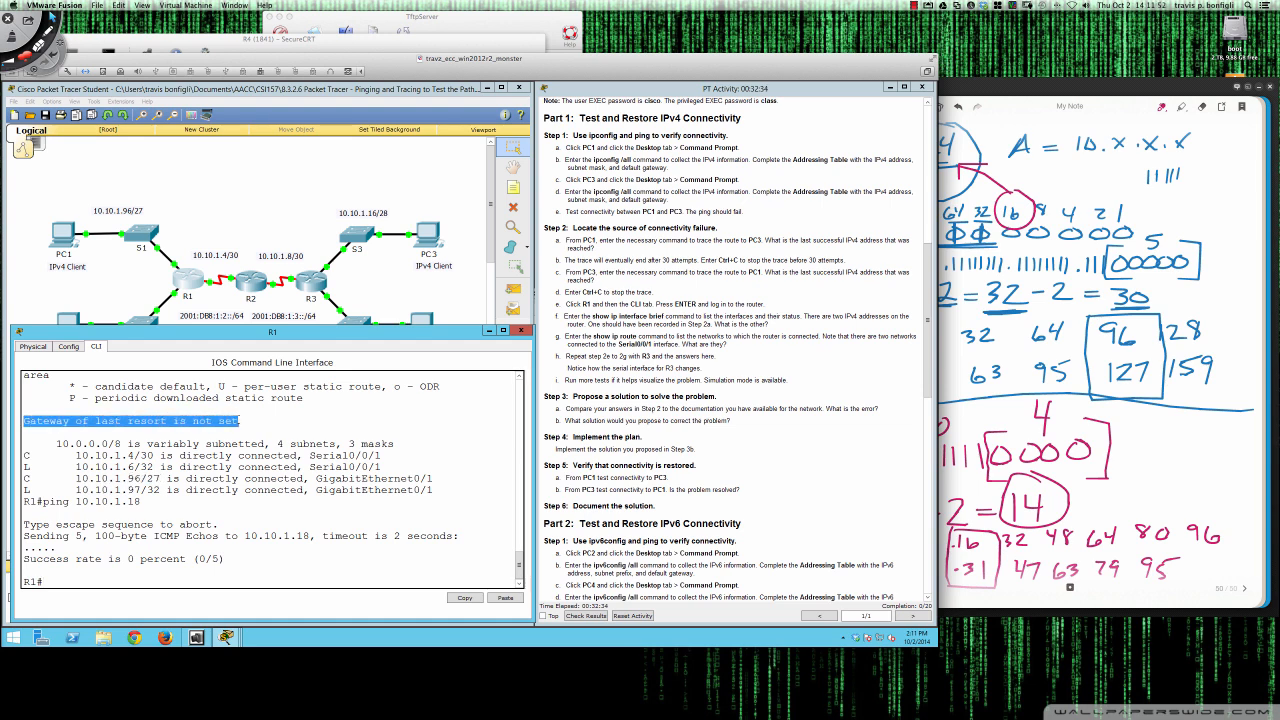
Step: Enter global configuration mode on R1 with conf t
click(280, 577)
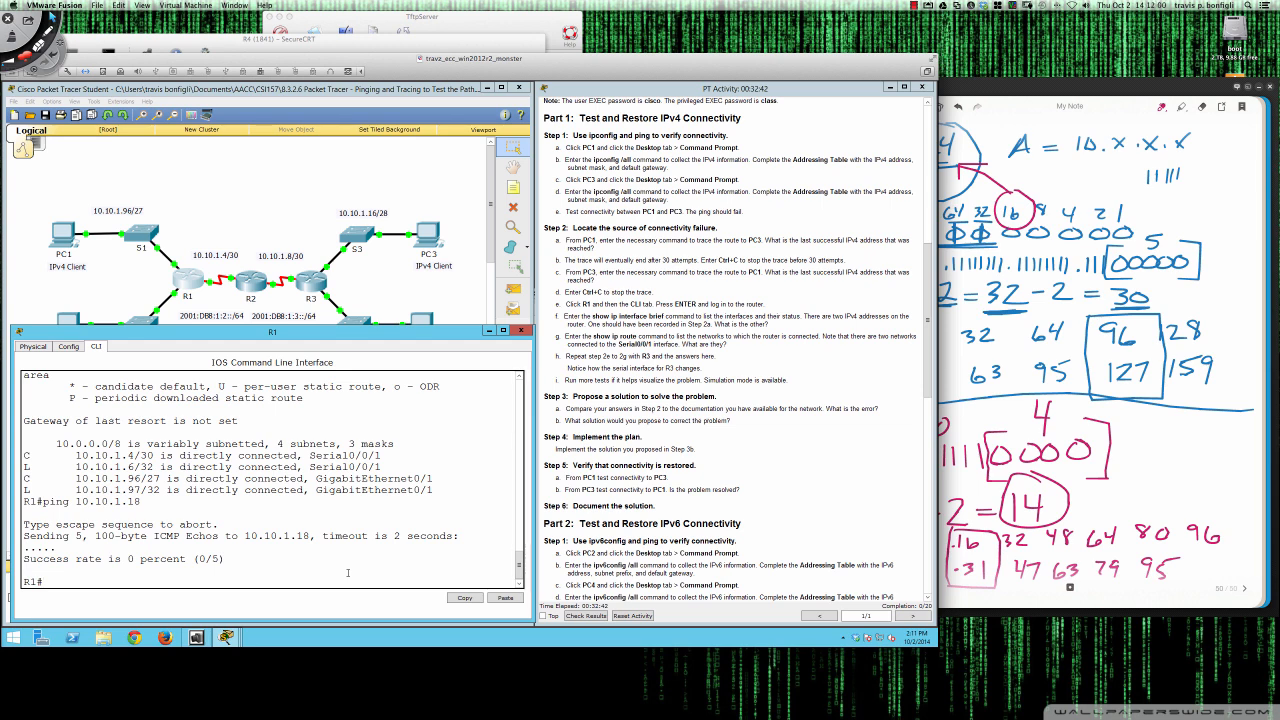
text(conf t)
key(Return)
Step: Check the ip route options and add a default route on R1 with ip route 0.0.0.0 0.0.0.0 serial 0/0/1
text(ip route)
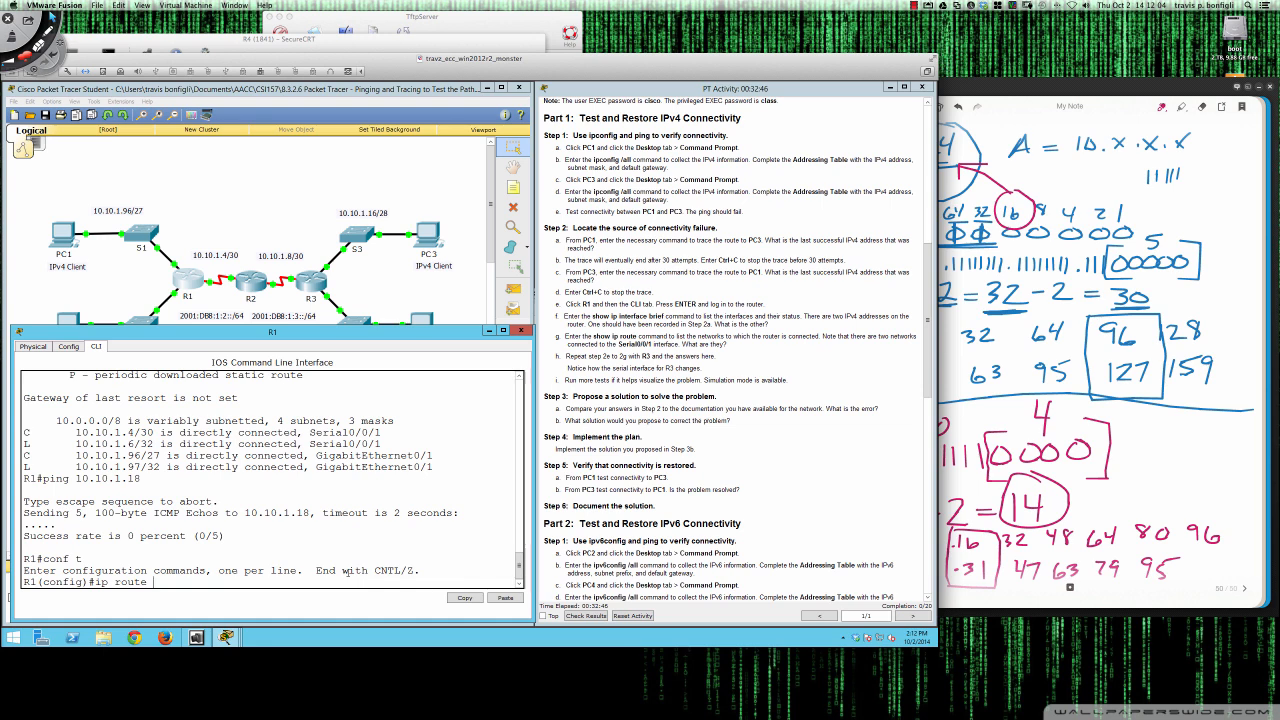
text(0.0.0.0 0.0.0.0 ?)
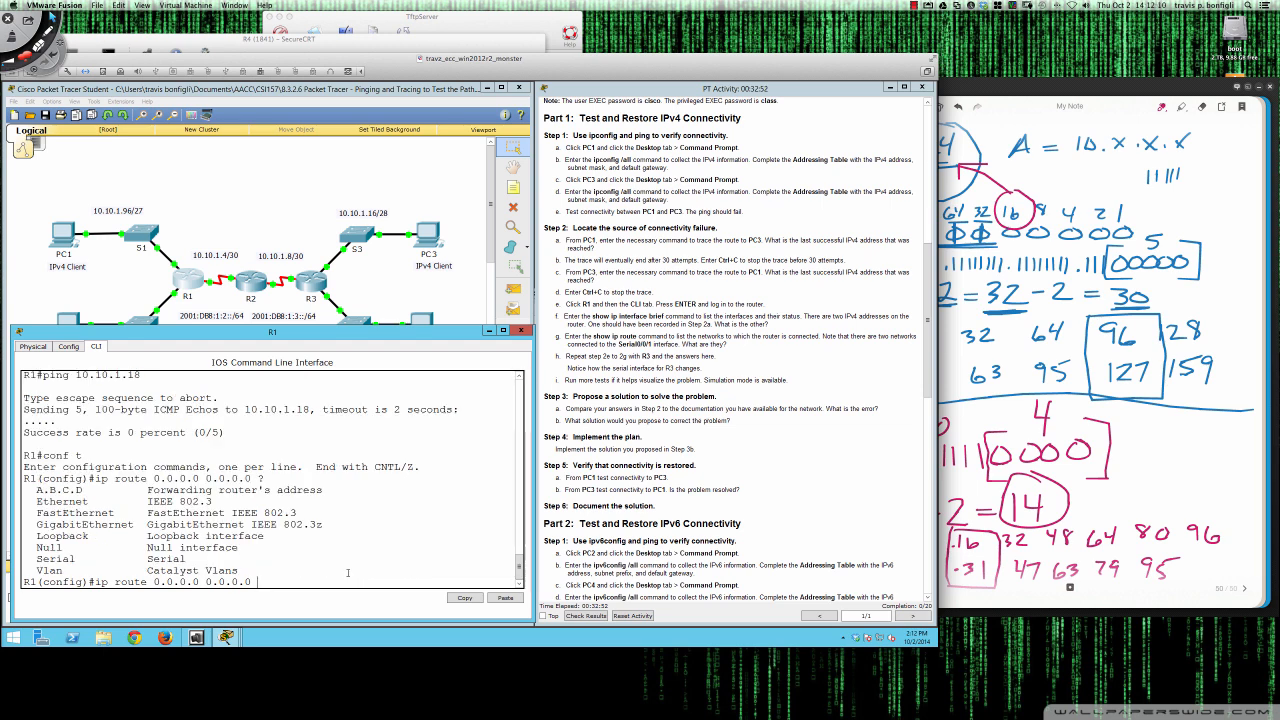
text( s)
key(Tab)
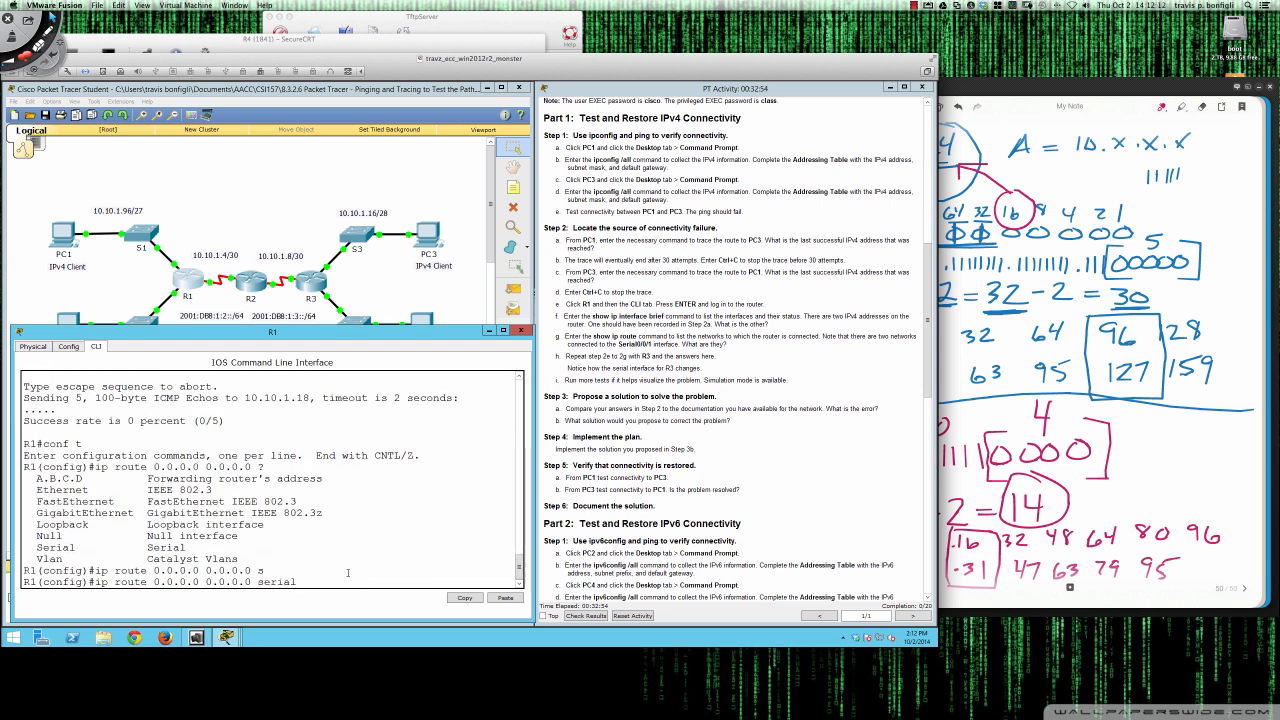
text(0/0/1)
key(Return)
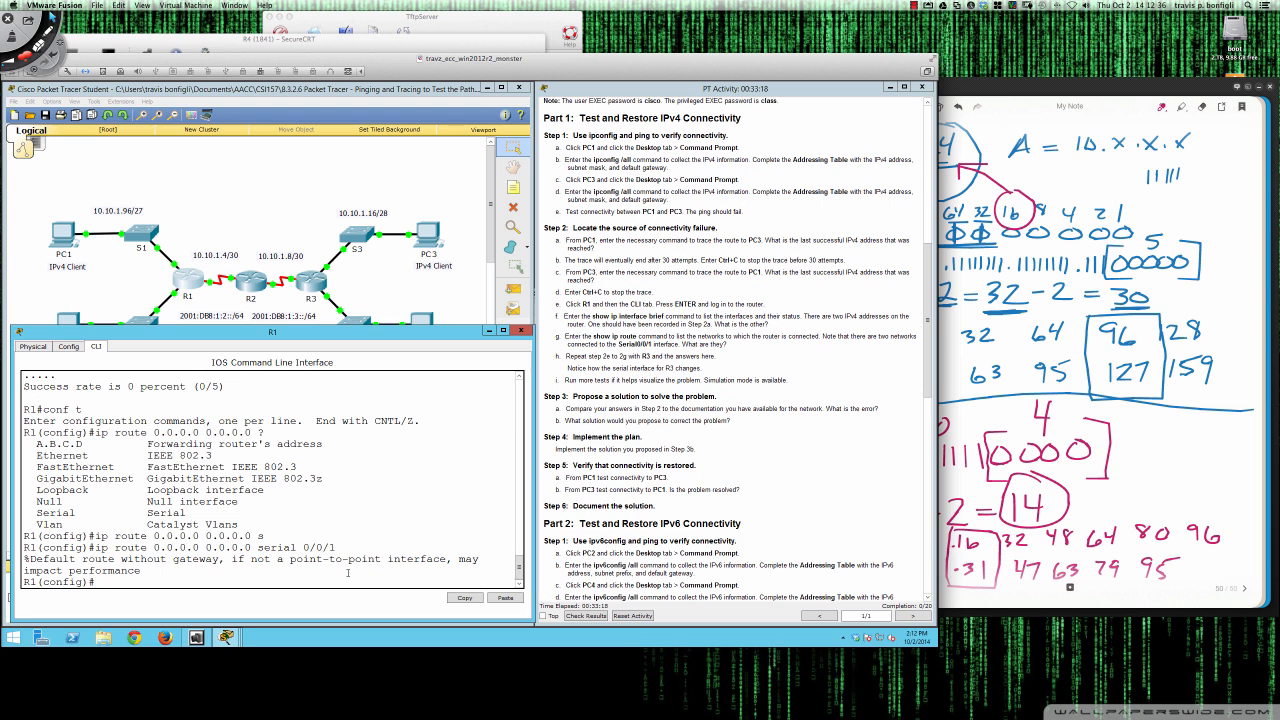
Step: Remove R1's default route with no ip route 0.0.0.0 0.0.0.0 serial 0/0/1
key(Up)
text(no)
key(Return)
Step: Recall R1's default route command, list its further options, and insert the partial next-hop address 10.10.1. before serial 0/0/1
key(Up)
key(Up)
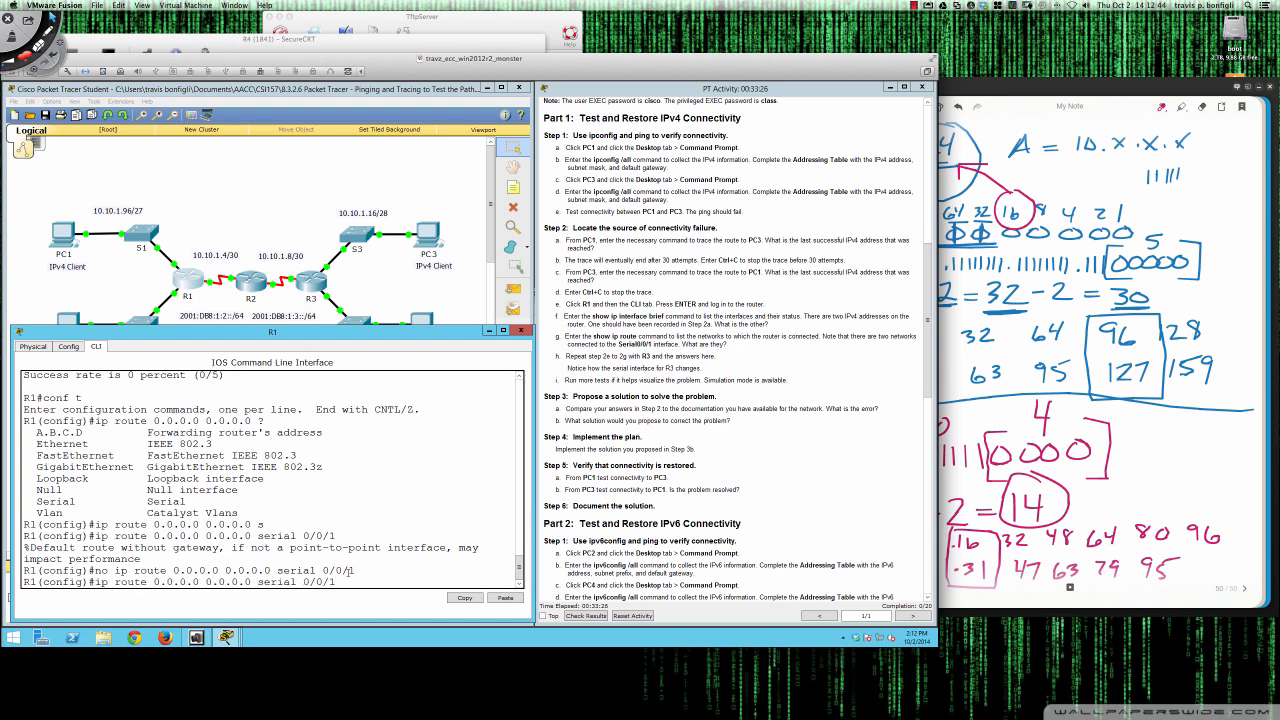
text(?)
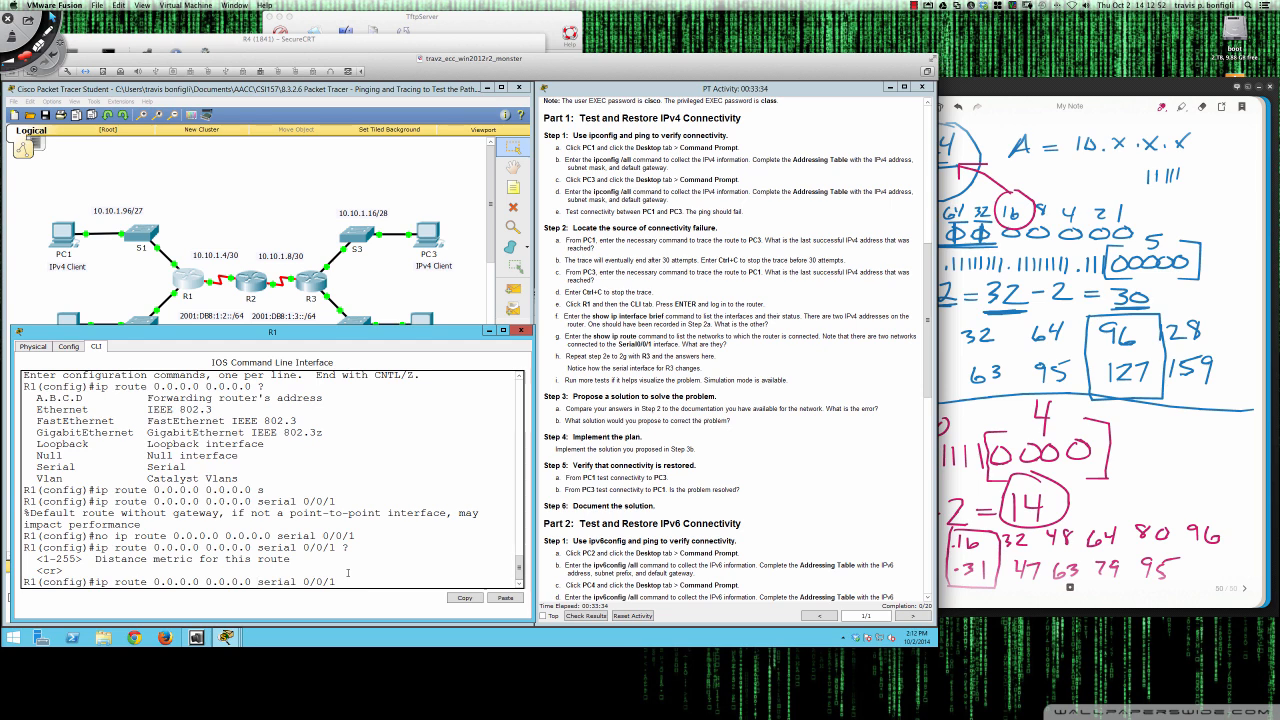
text(10.10.1.)
Step: Compare R2's Serial0/0/0 address with the 10.10.1.4/30 network label on the R1–R2 link in the topology
click(252, 282)
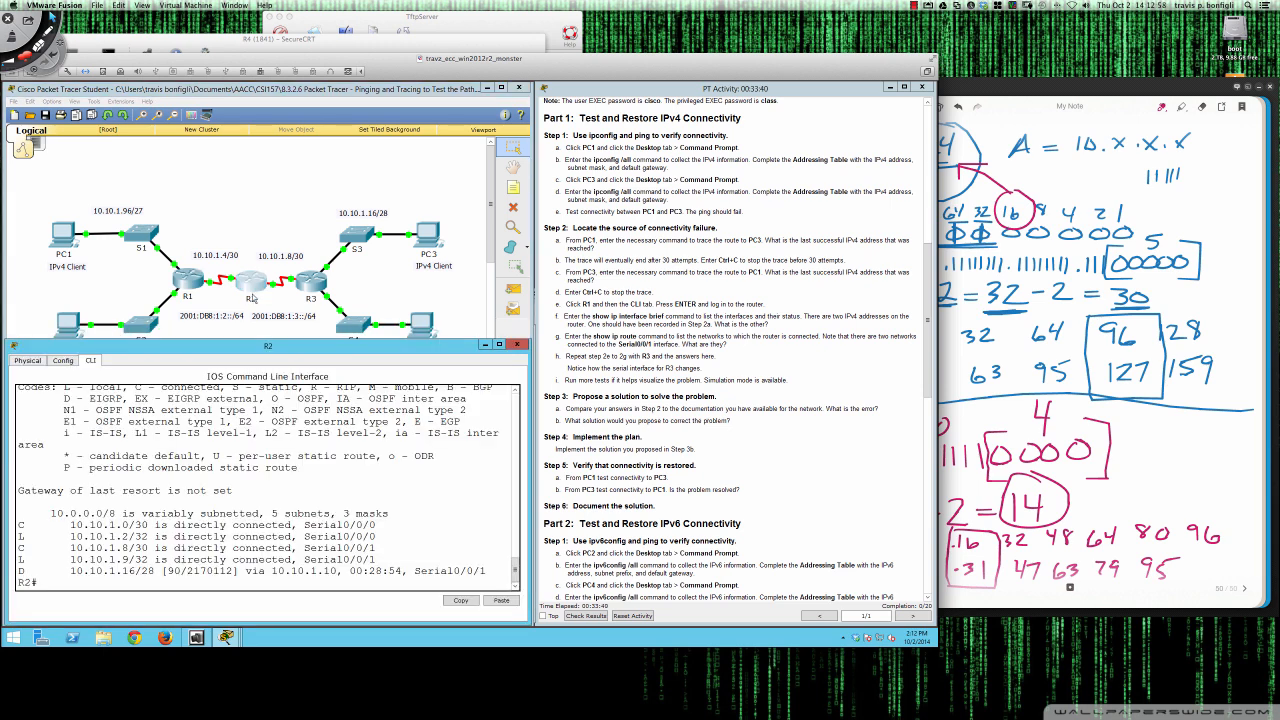
scroll(286, 488, up, 5)
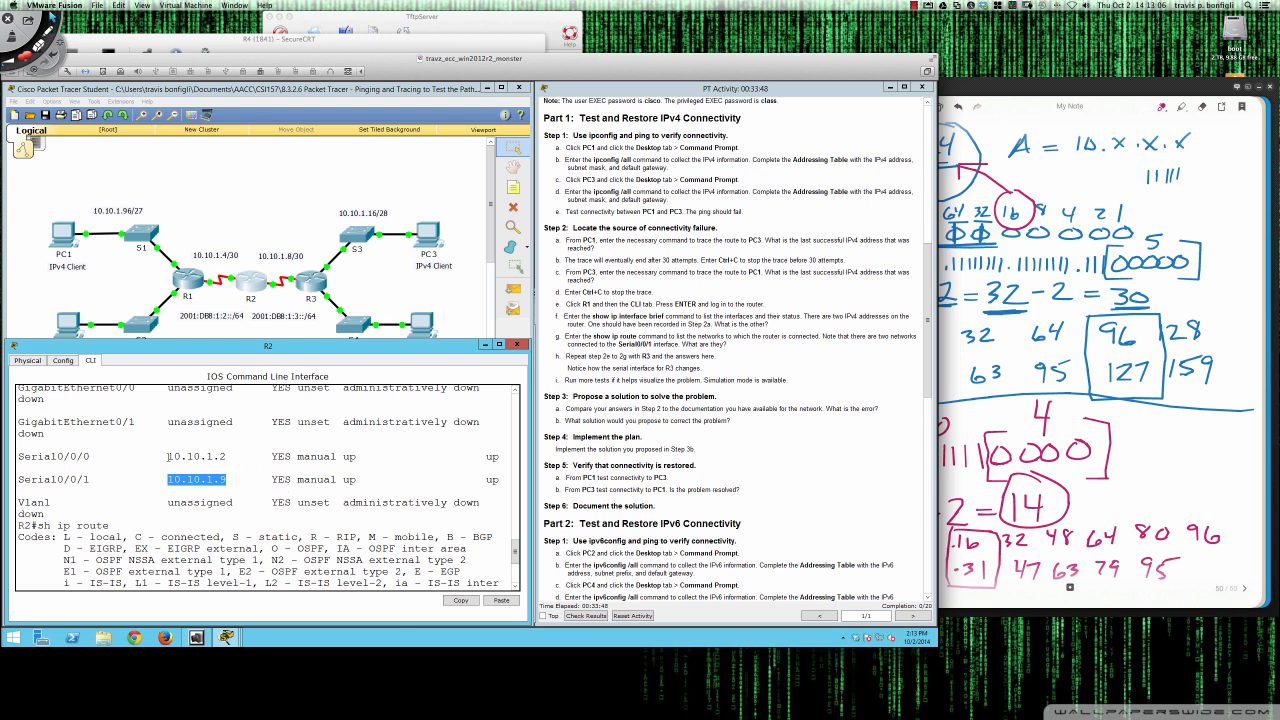
drag(169, 456, 228, 456)
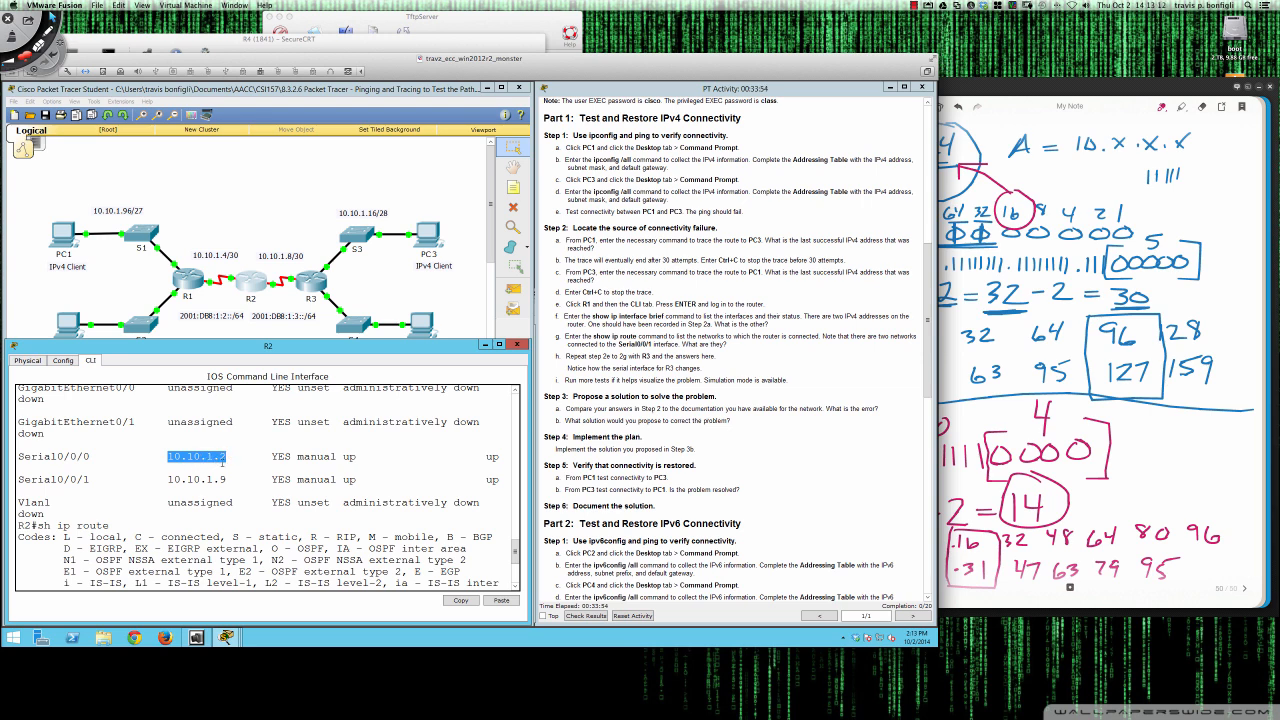
click(205, 259)
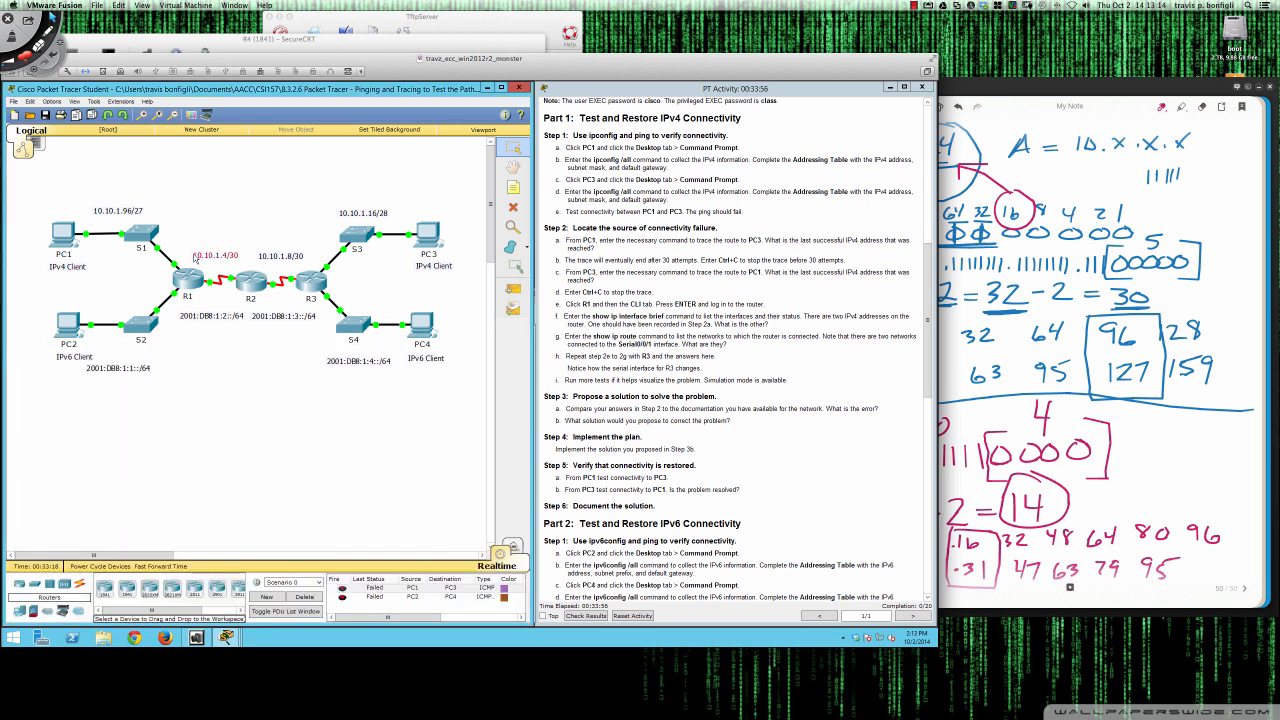
click(208, 259)
click(305, 369)
mouse_move(228, 263)
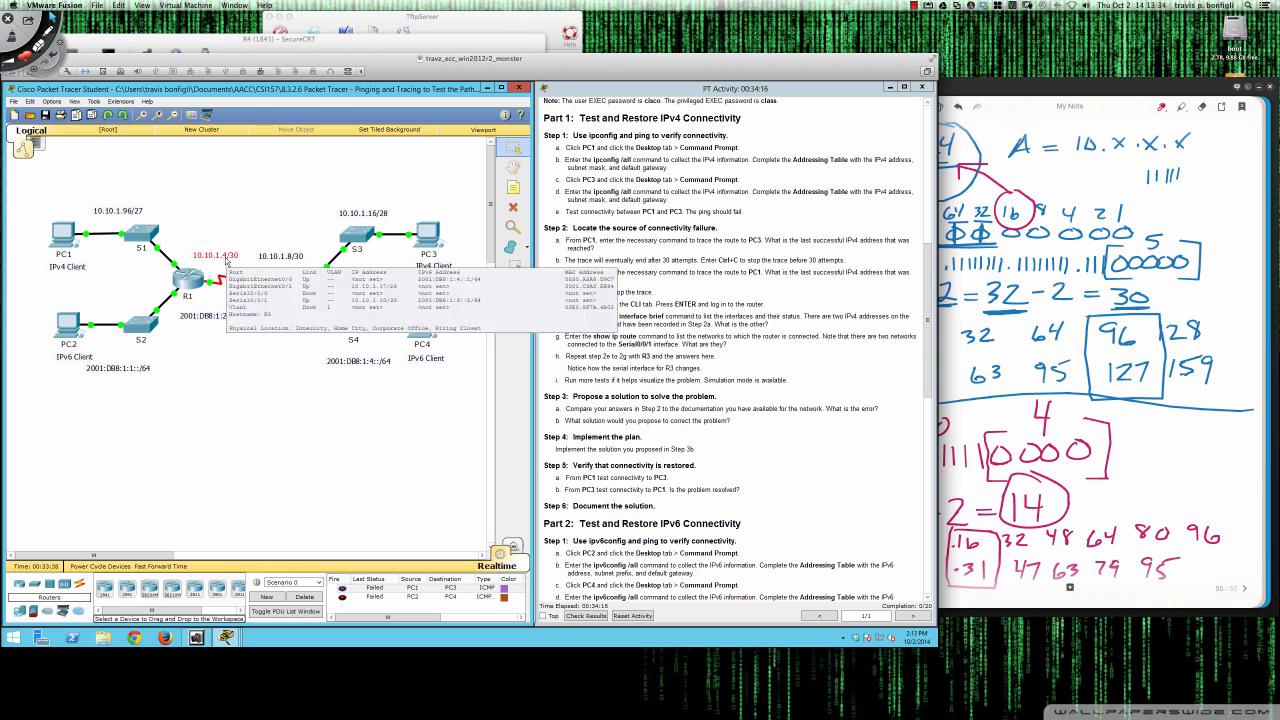
Step: Find R1's Serial0/0/1 address in its interface listing and compare it with R2's Serial0/0/0 address
click(189, 281)
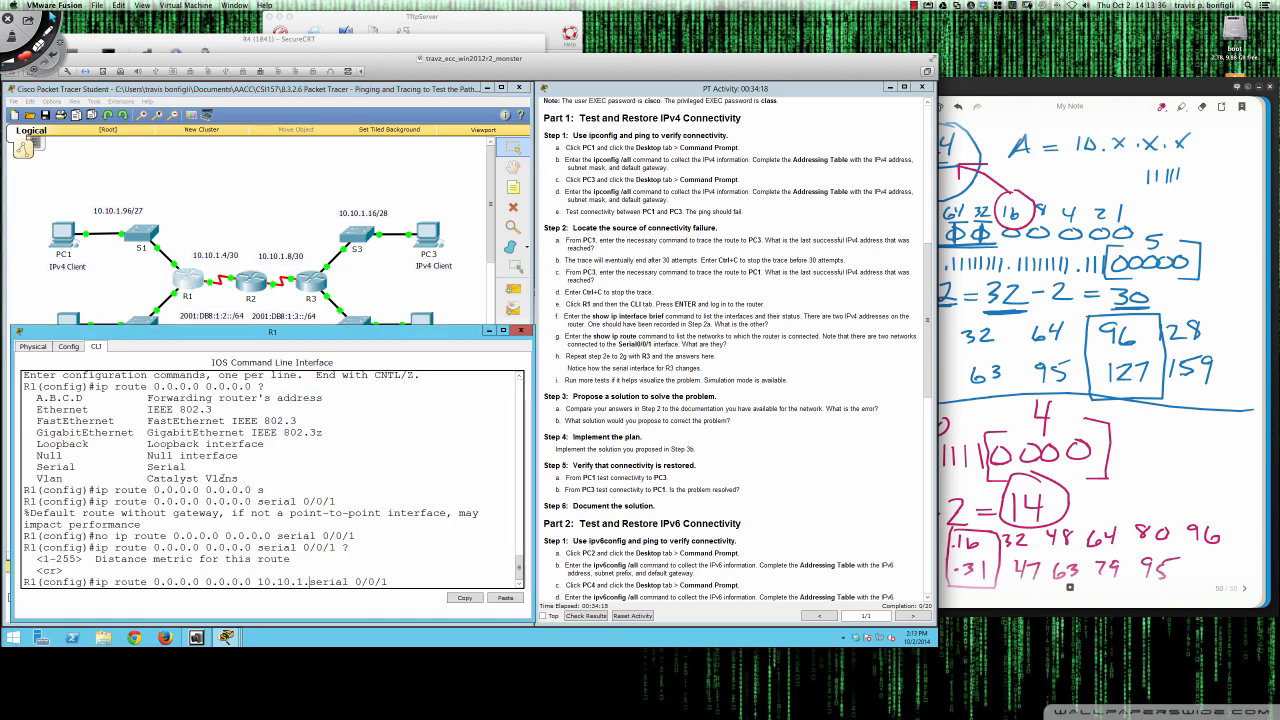
scroll(222, 480, up, 6)
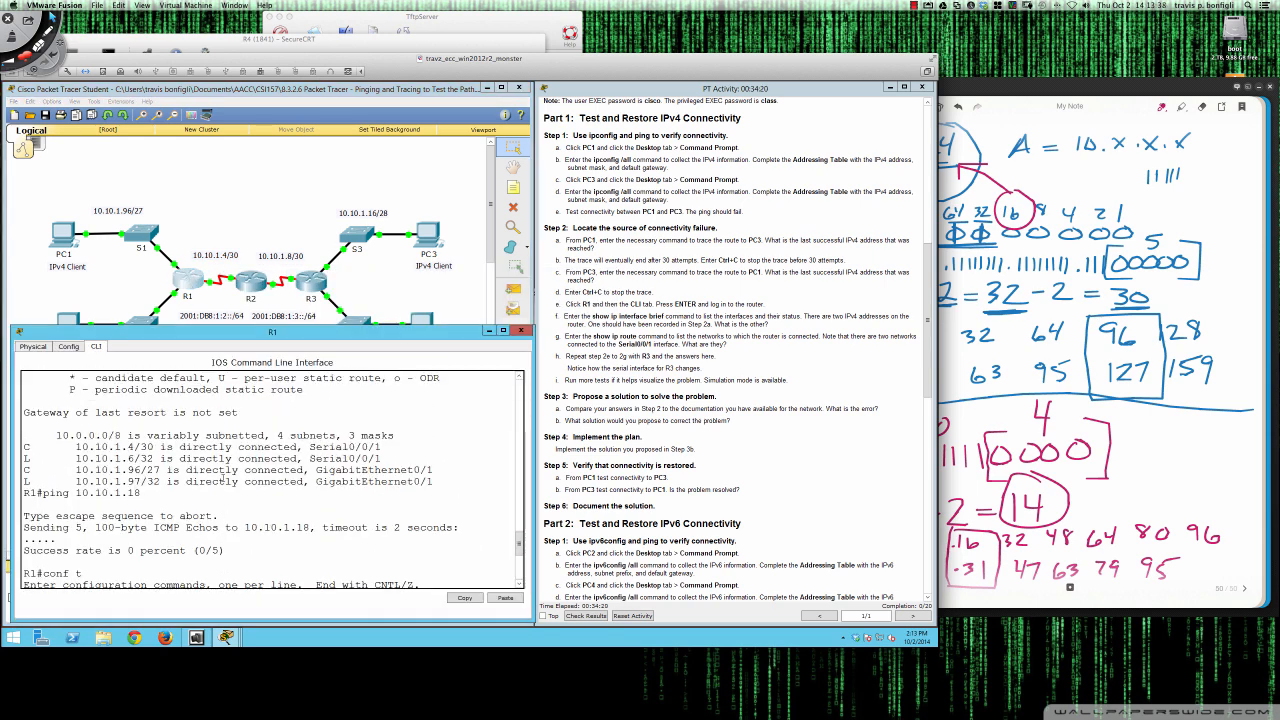
scroll(170, 470, up, 6)
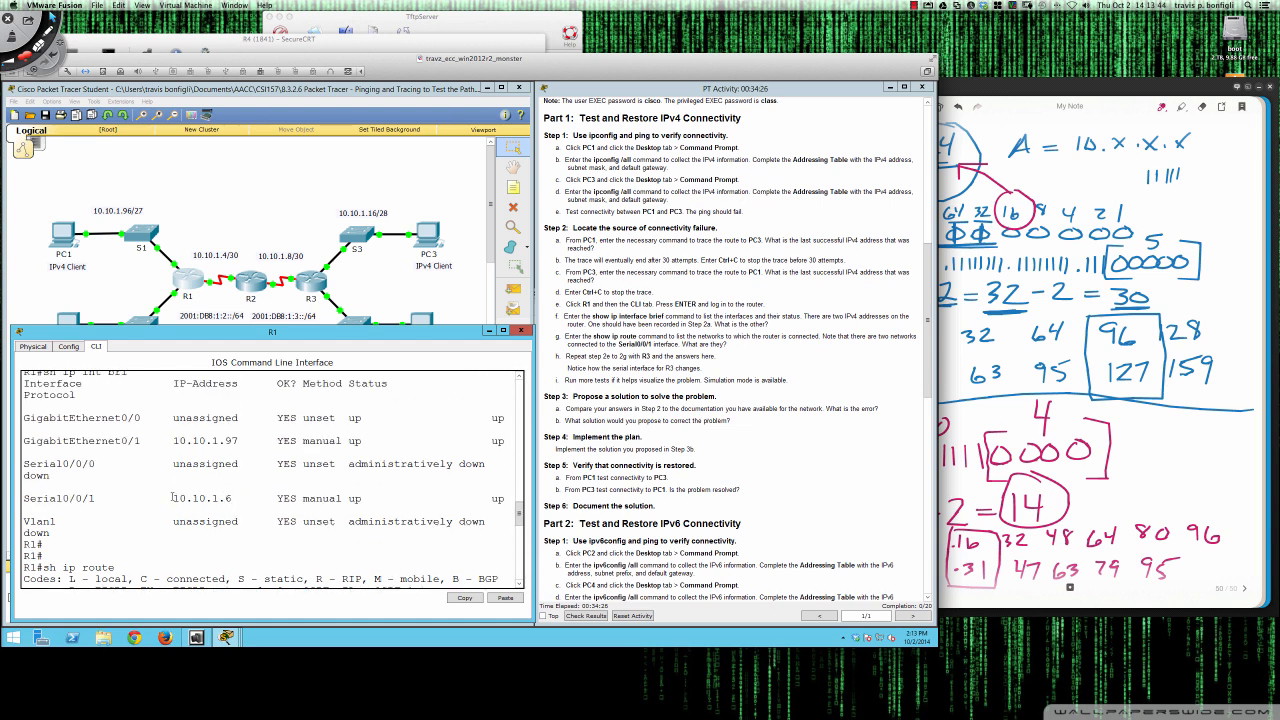
drag(172, 497, 238, 498)
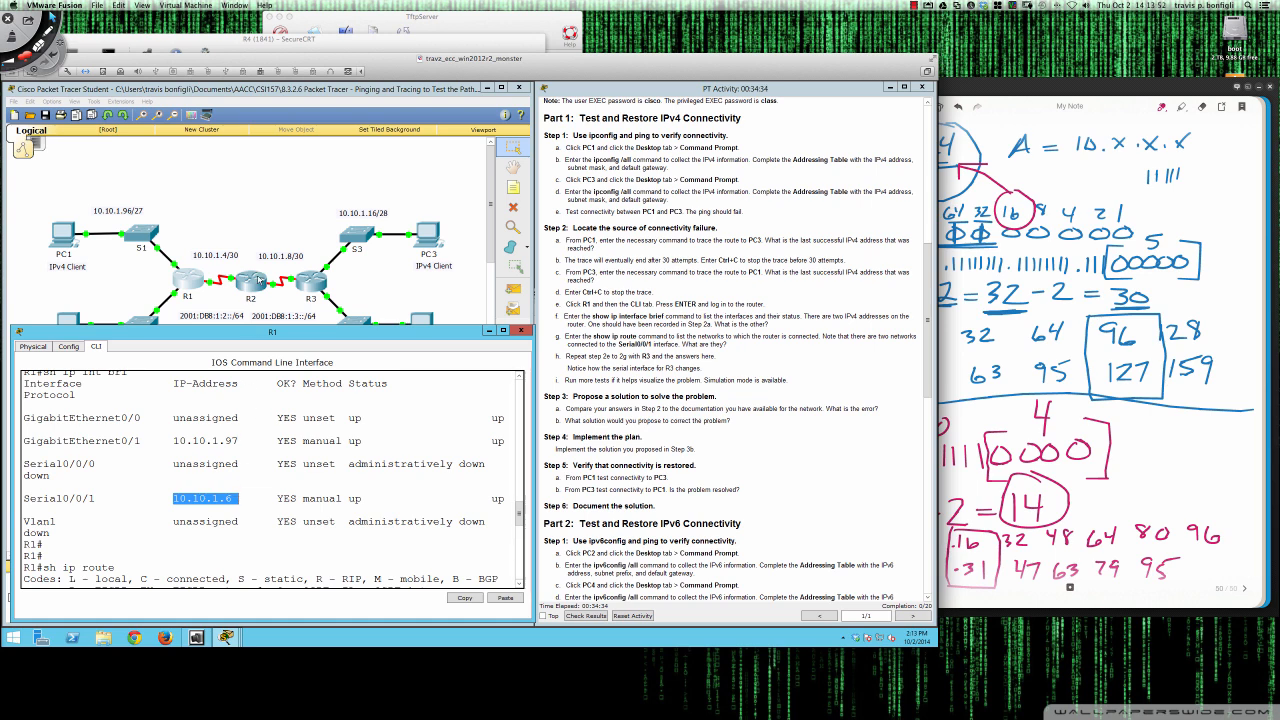
click(258, 282)
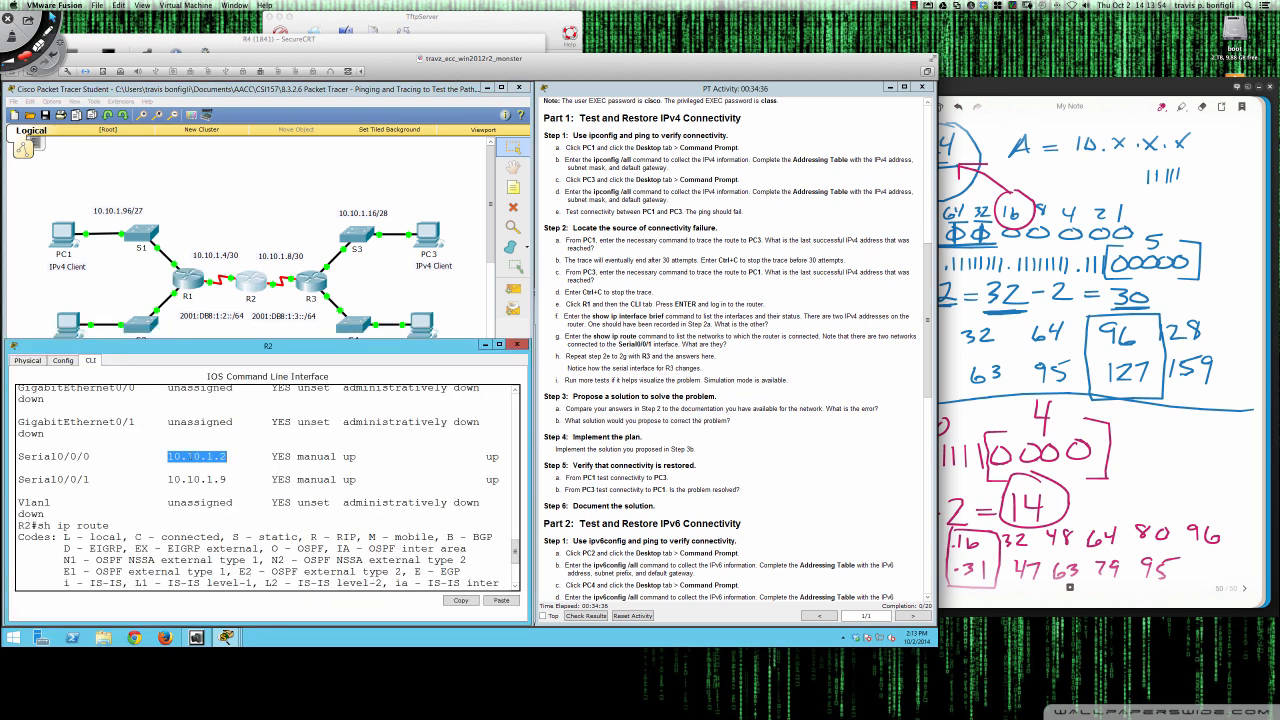
Step: Highlight R2's Serial0/0/0 address, switch to Bamboo Dock, and write a double-underlined /30 on a blank note page
click(165, 455)
drag(166, 456, 228, 456)
click(1217, 485)
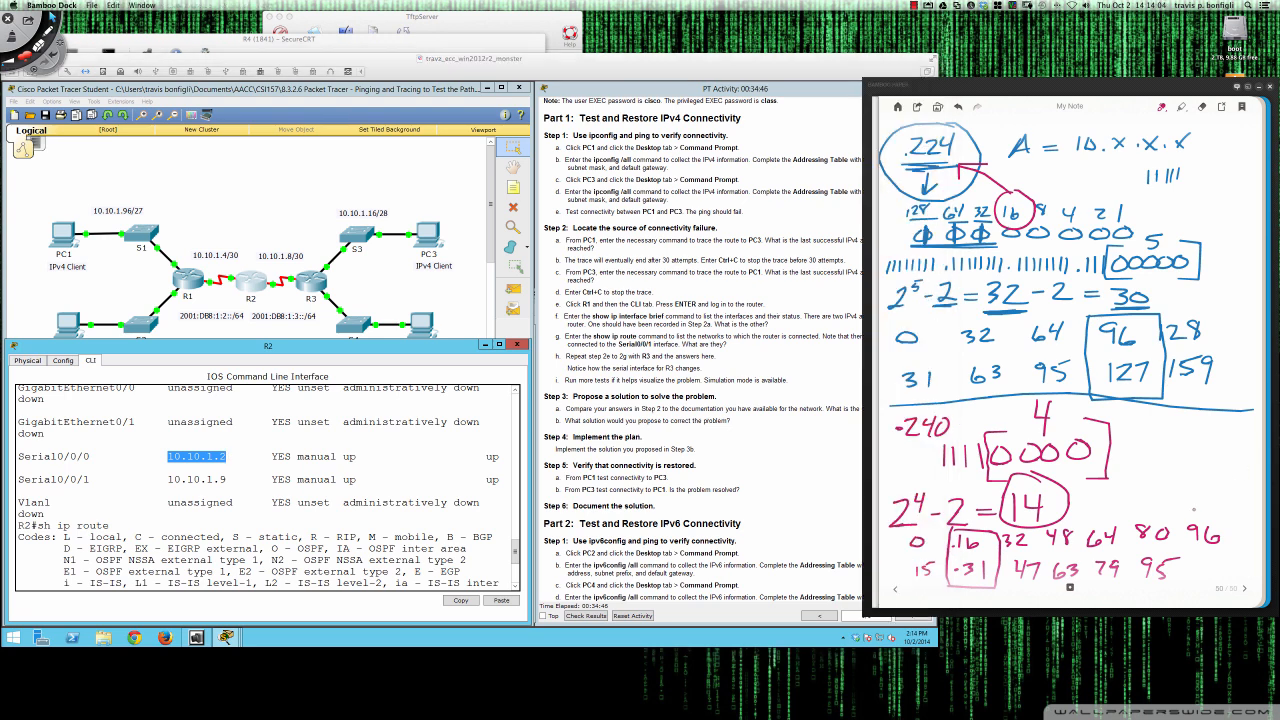
drag(1247, 594, 1238, 588)
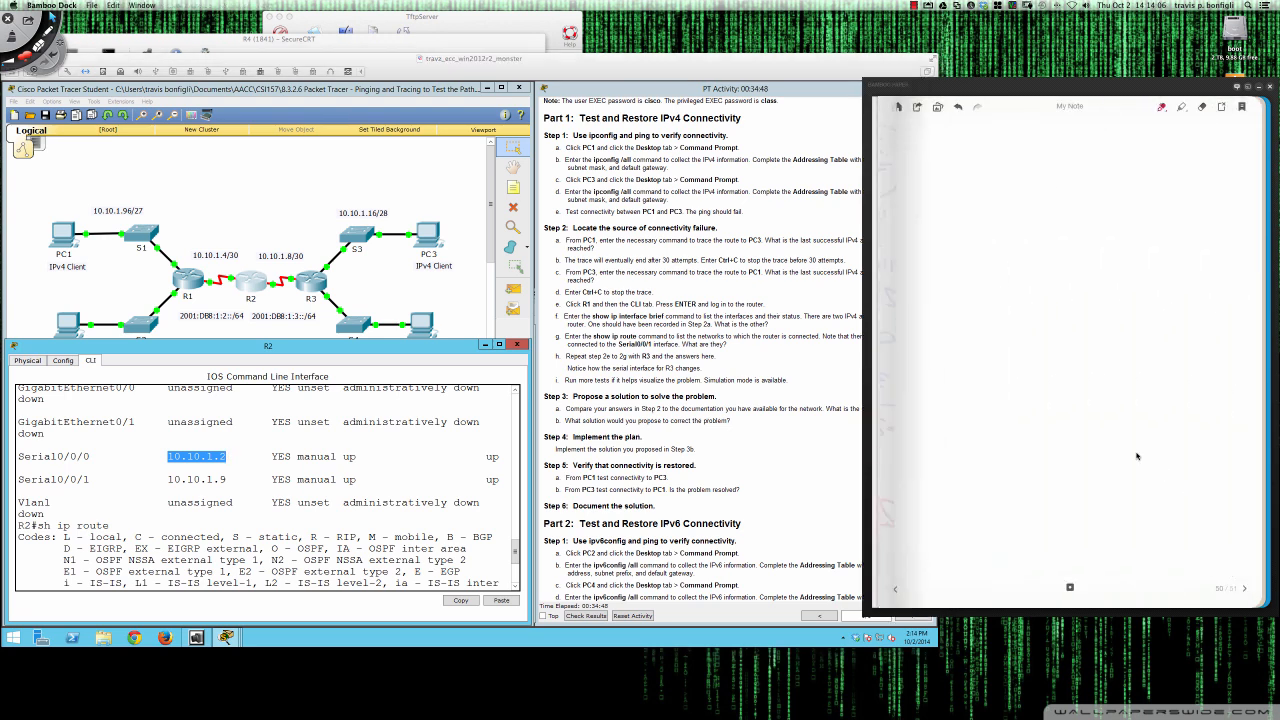
mouse_move(911, 152)
mouse_down()
mouse_move(901, 180)
mouse_move(942, 161)
mouse_move(924, 186)
mouse_move(954, 188)
mouse_up()
drag(899, 195, 952, 194)
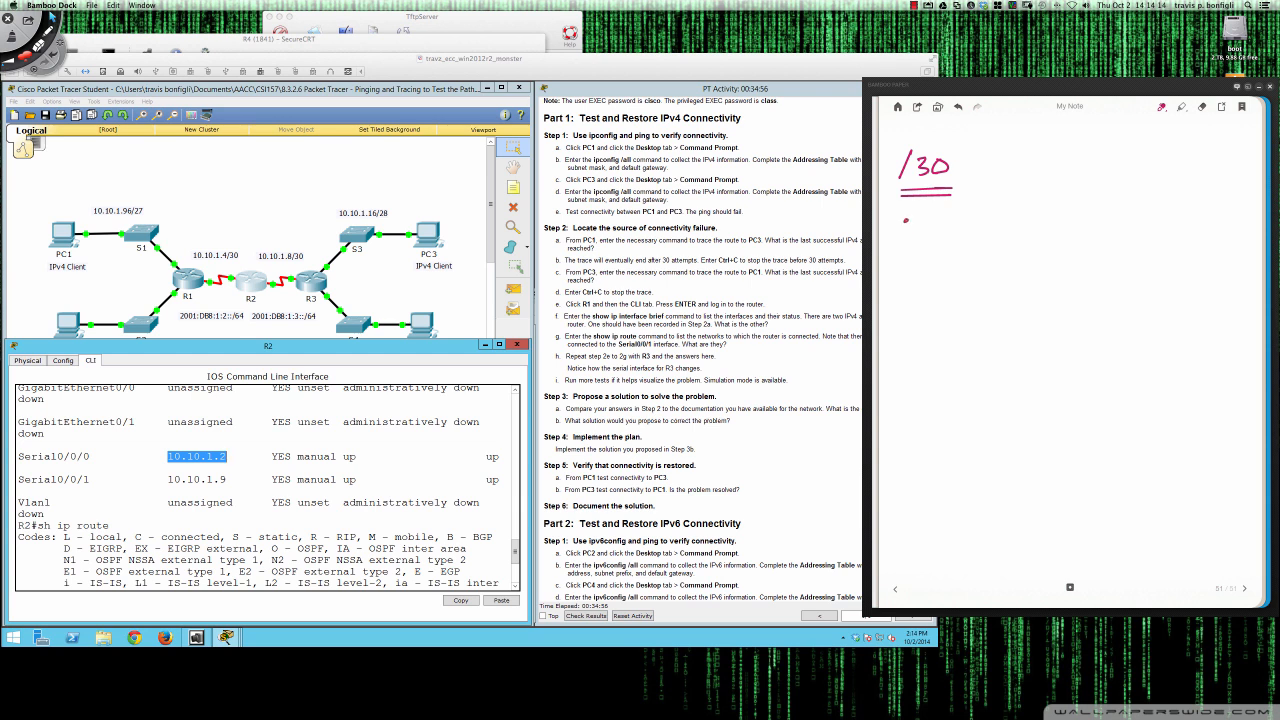
Step: Write the /30 ranges .0 to .3 and .4 to .7, circle .4, and box each range
drag(922, 211, 929, 262)
mouse_move(978, 202)
mouse_down()
mouse_move(983, 222)
mouse_move(958, 201)
mouse_move(994, 226)
mouse_move(986, 192)
mouse_up()
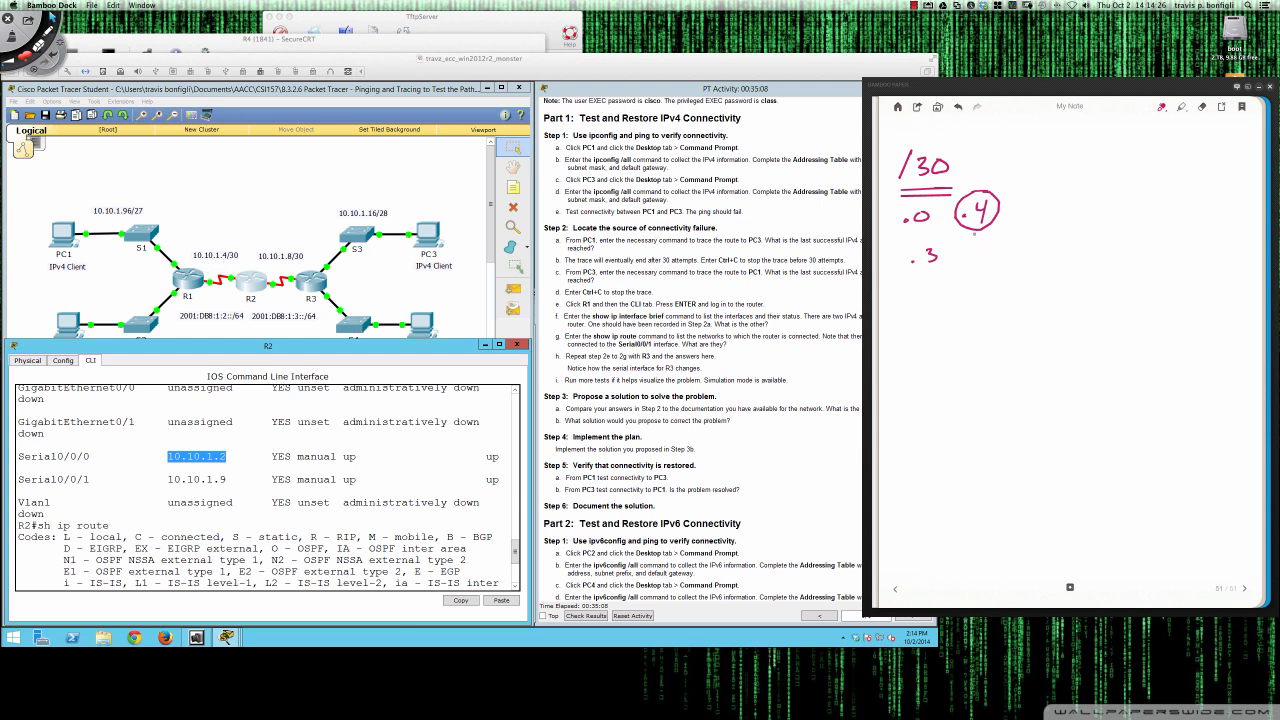
drag(975, 248, 989, 267)
mouse_move(901, 204)
mouse_down()
mouse_move(899, 266)
mouse_move(926, 277)
mouse_move(943, 256)
mouse_move(940, 205)
mouse_move(899, 203)
mouse_up()
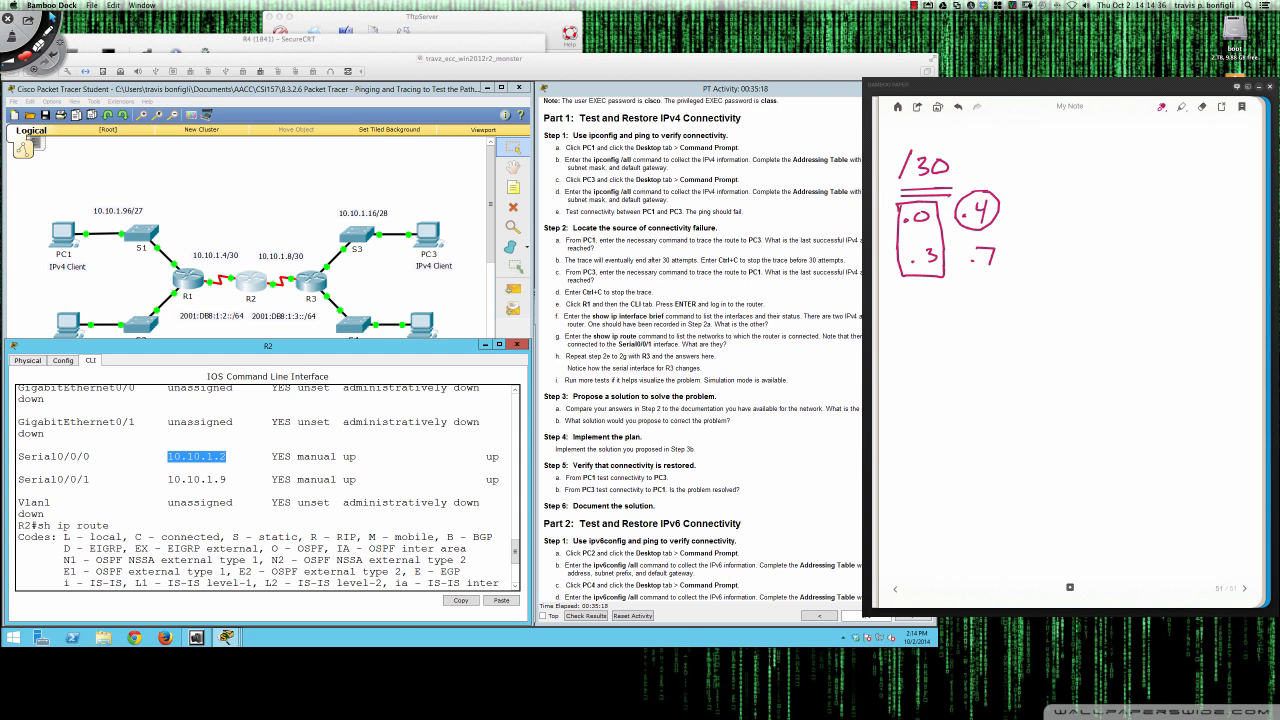
mouse_move(950, 198)
mouse_down()
mouse_move(953, 284)
mouse_move(1014, 280)
mouse_move(1018, 202)
mouse_move(994, 184)
mouse_move(944, 194)
mouse_up()
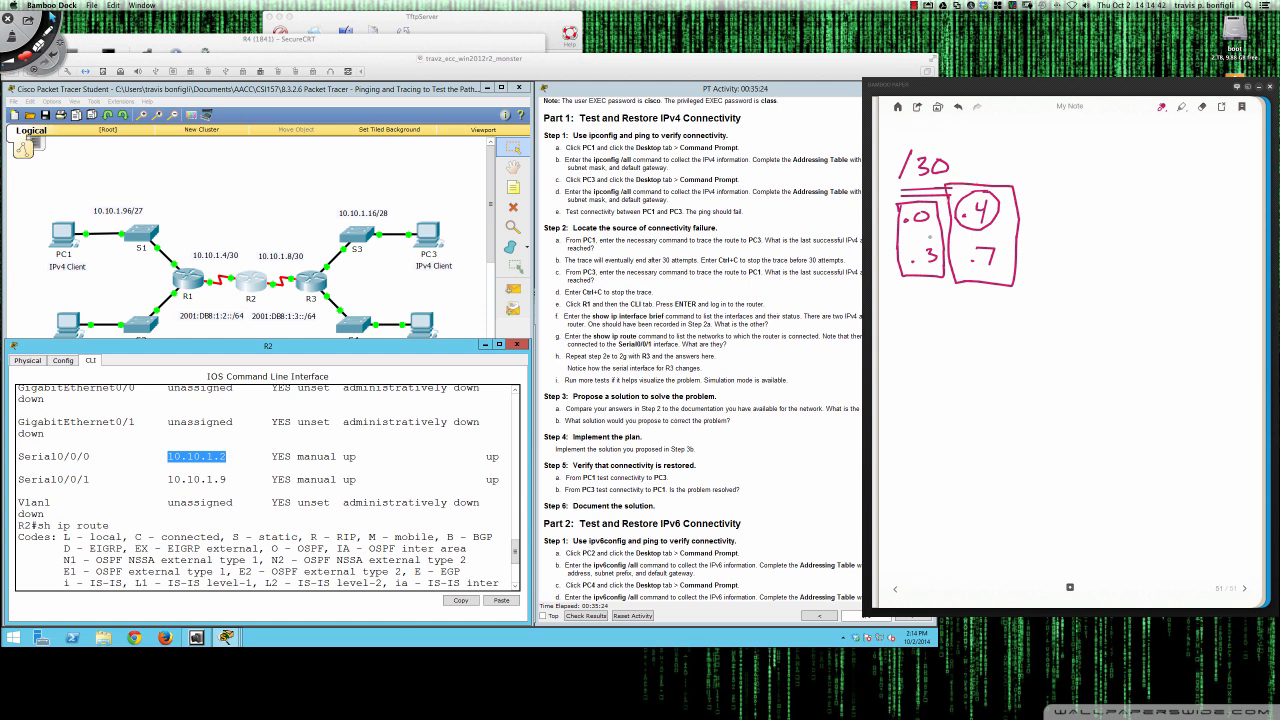
Step: Fill in hosts 1, 2, 5 and 6 within the boxed ranges, and mark the mismatch with a linking arrow and a cross
mouse_move(928, 284)
mouse_down()
mouse_move(980, 308)
mouse_move(985, 289)
mouse_move(935, 292)
mouse_up()
mouse_move(918, 227)
mouse_down()
mouse_move(927, 245)
mouse_move(998, 225)
mouse_move(1002, 243)
mouse_move(985, 248)
mouse_up()
drag(900, 184, 995, 283)
drag(1012, 203, 893, 297)
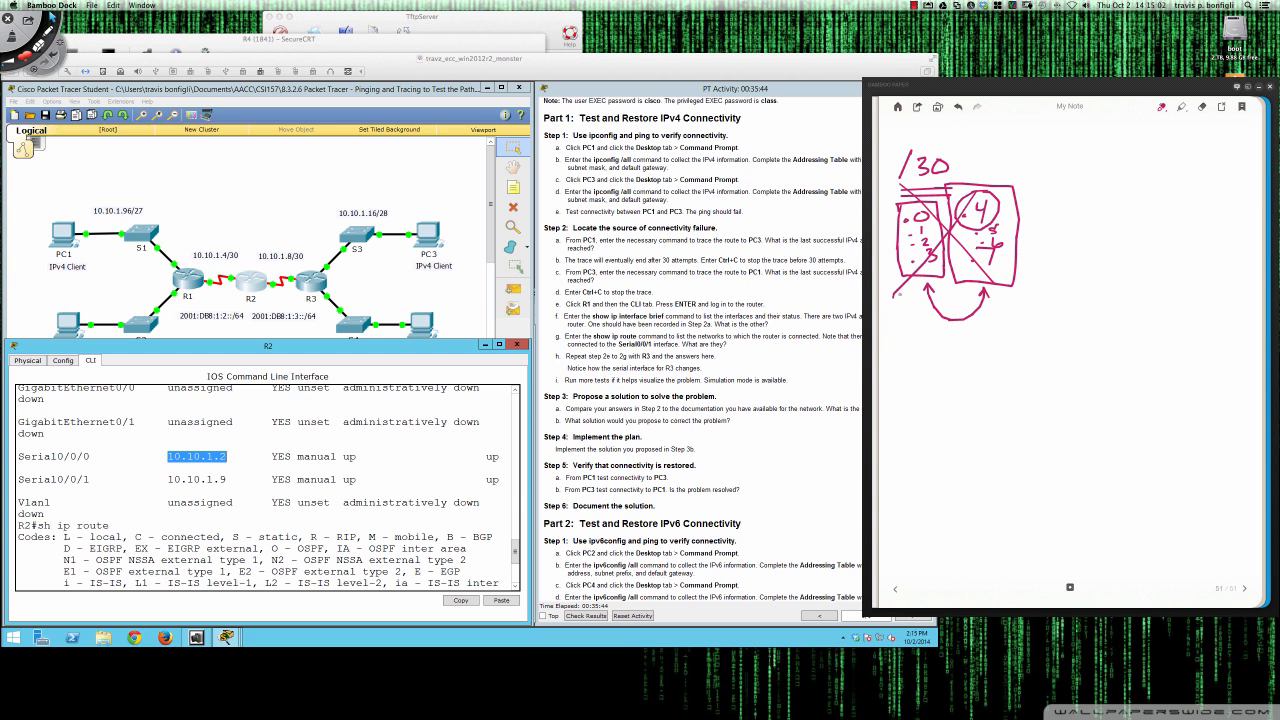
Step: Switch to Packet Tracer and display R2's running configuration down to the Serial0/0/0 and Serial0/0/1 settings with sh run
click(260, 284)
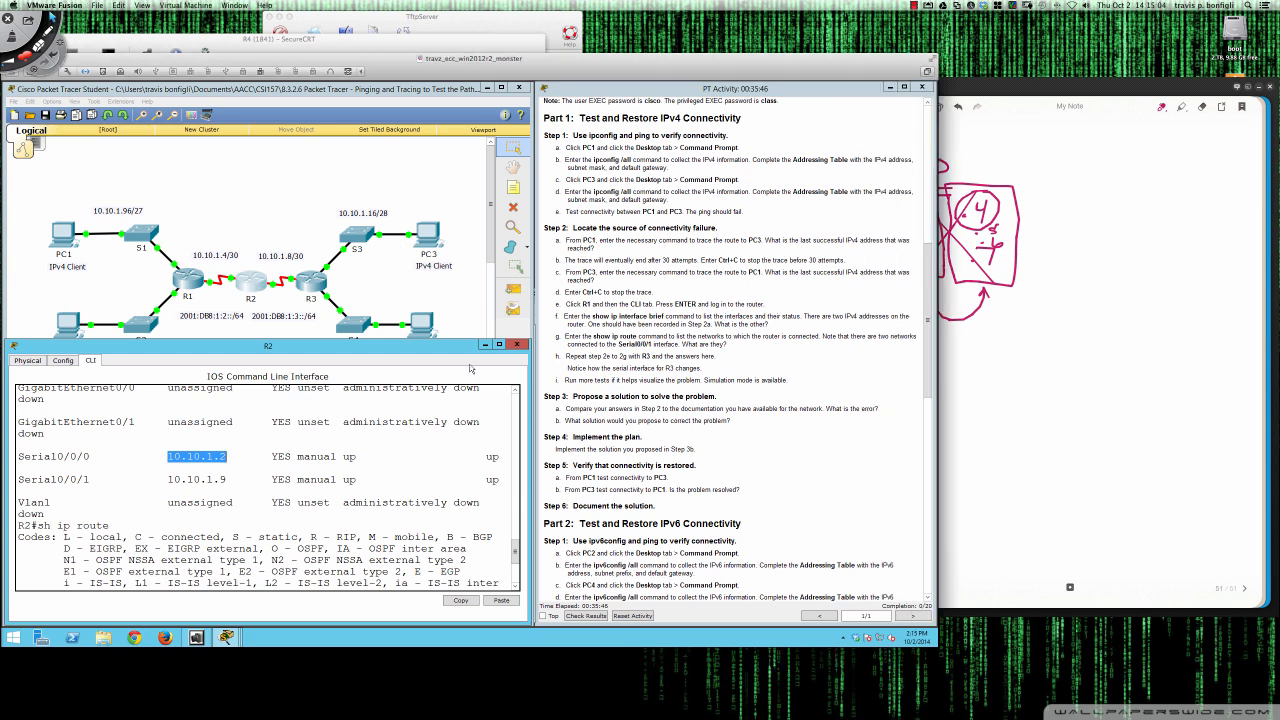
click(260, 290)
click(285, 449)
key(Return)
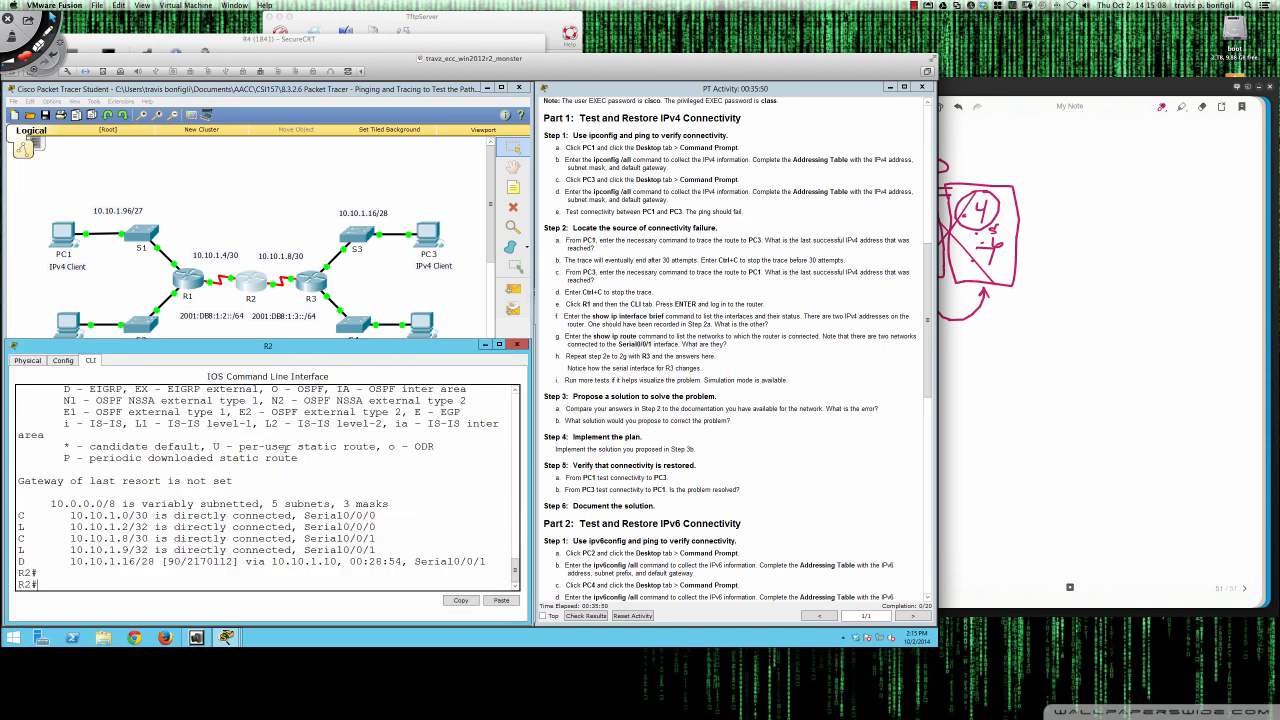
text(sh run)
key(Return)
key(space)
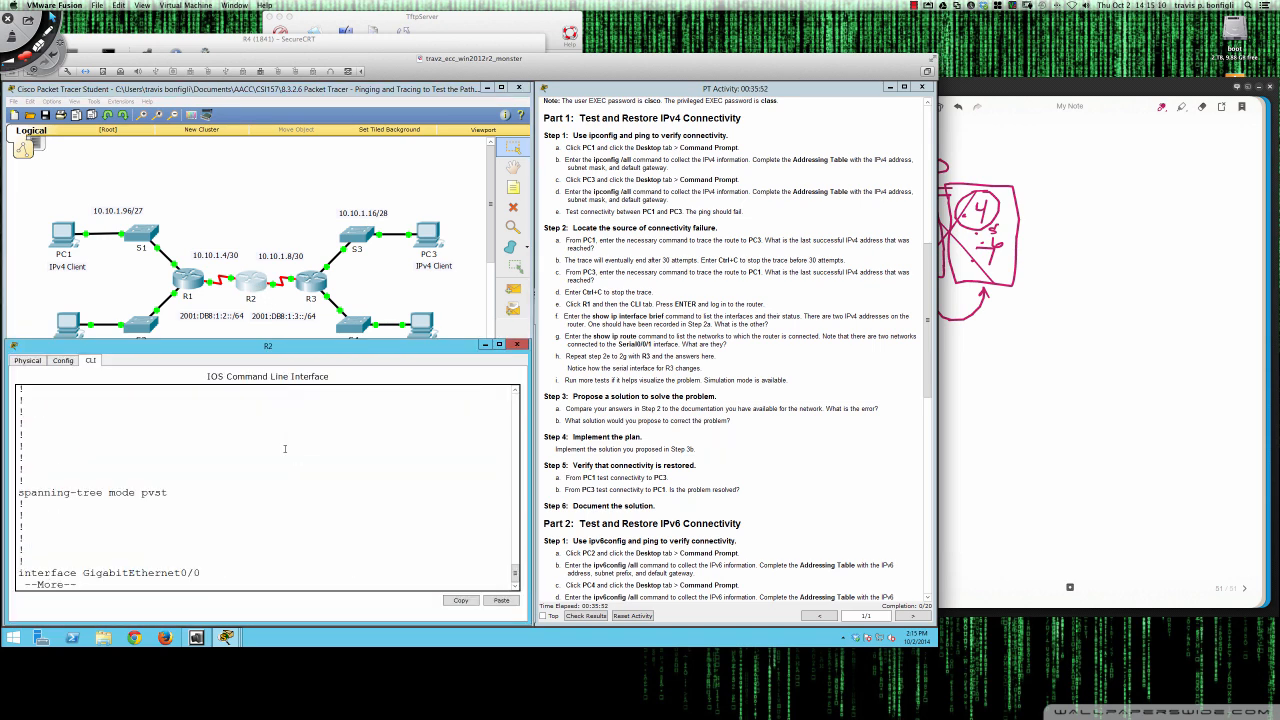
key(space)
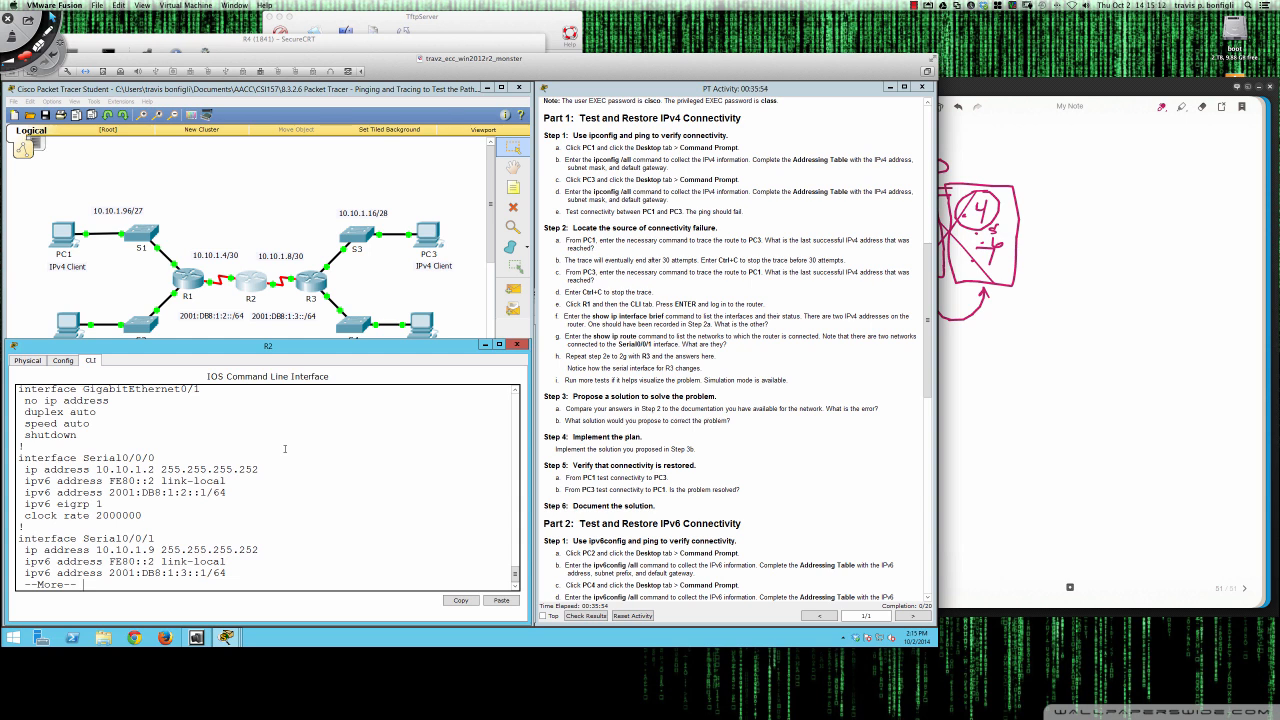
key(q)
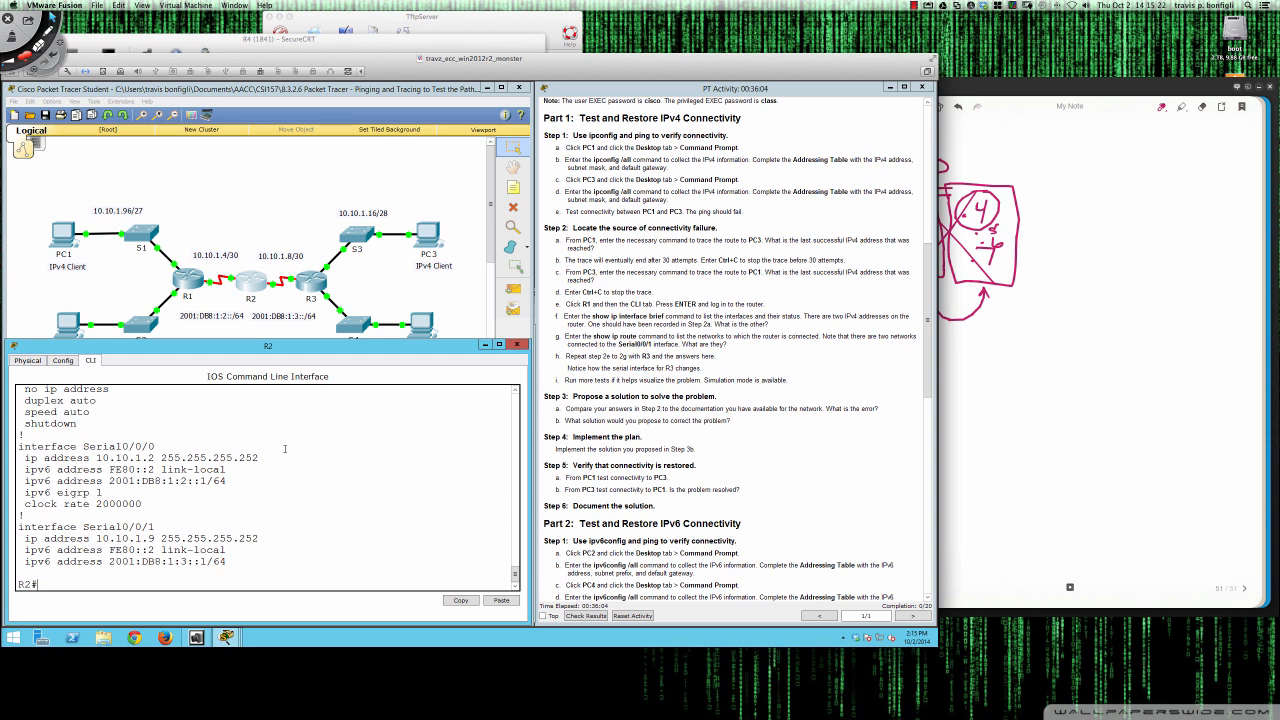
Step: Remove the address from R2's Serial0/0/0 interface with no ip address 10.10.1.2 255.255.255.252
text(conf t)
key(Return)
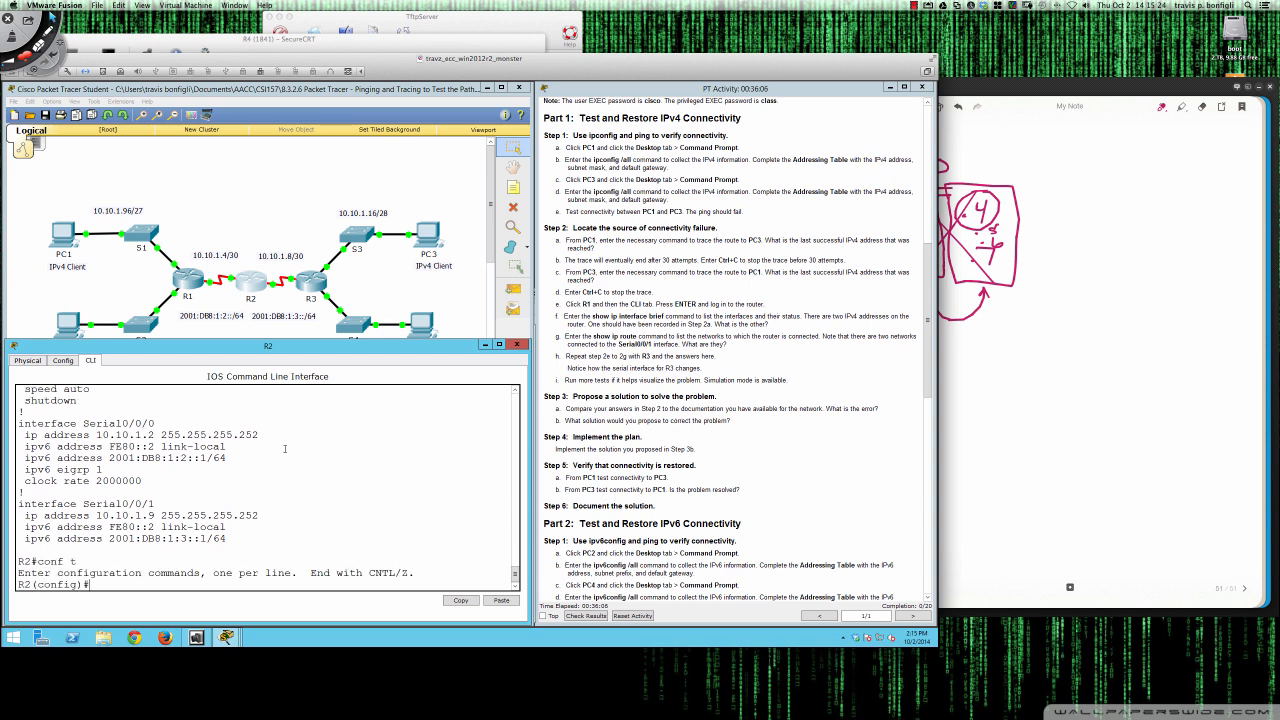
text(int s)
key(Tab)
text(0/0/0)
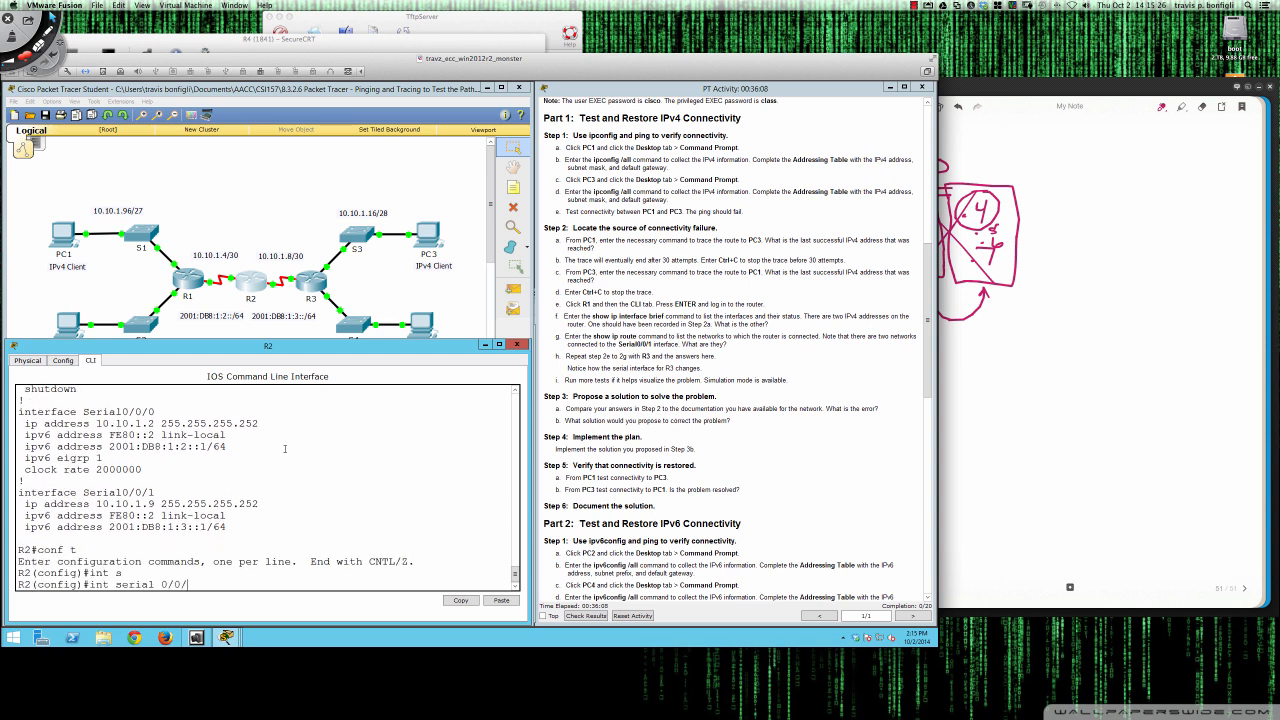
key(Return)
text(no)
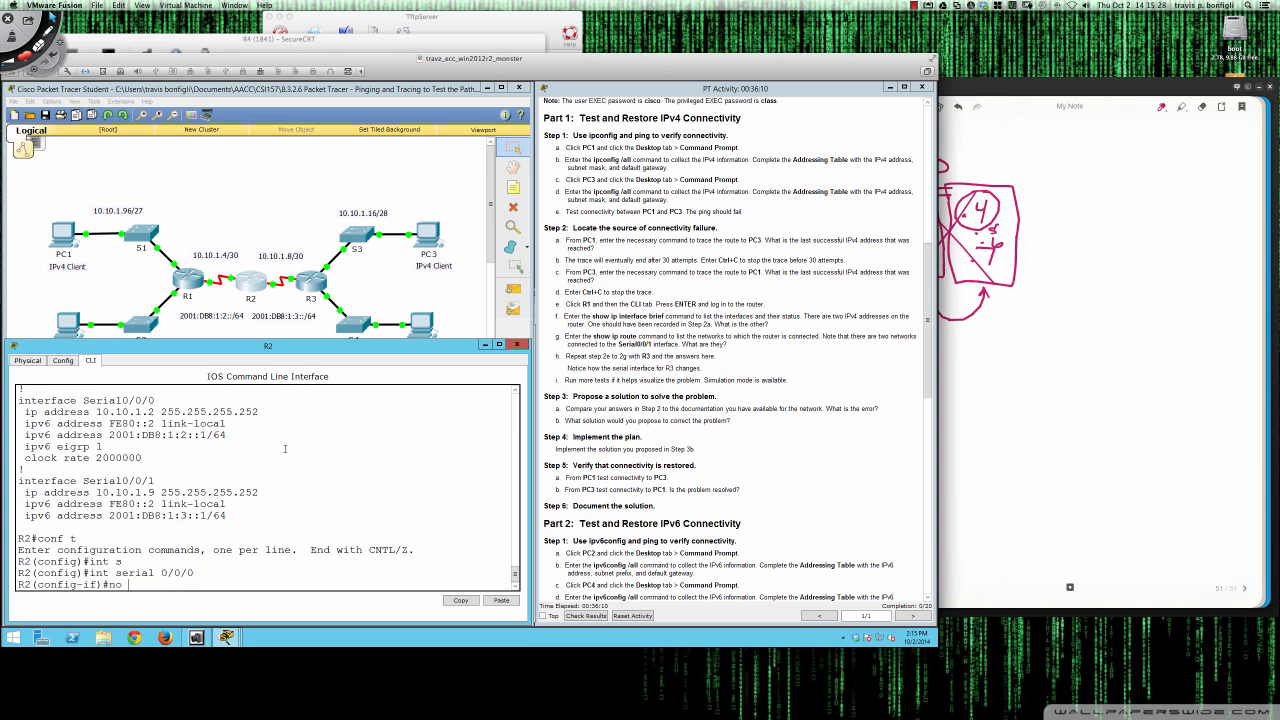
drag(24, 411, 258, 413)
right_click(258, 415)
click(277, 420)
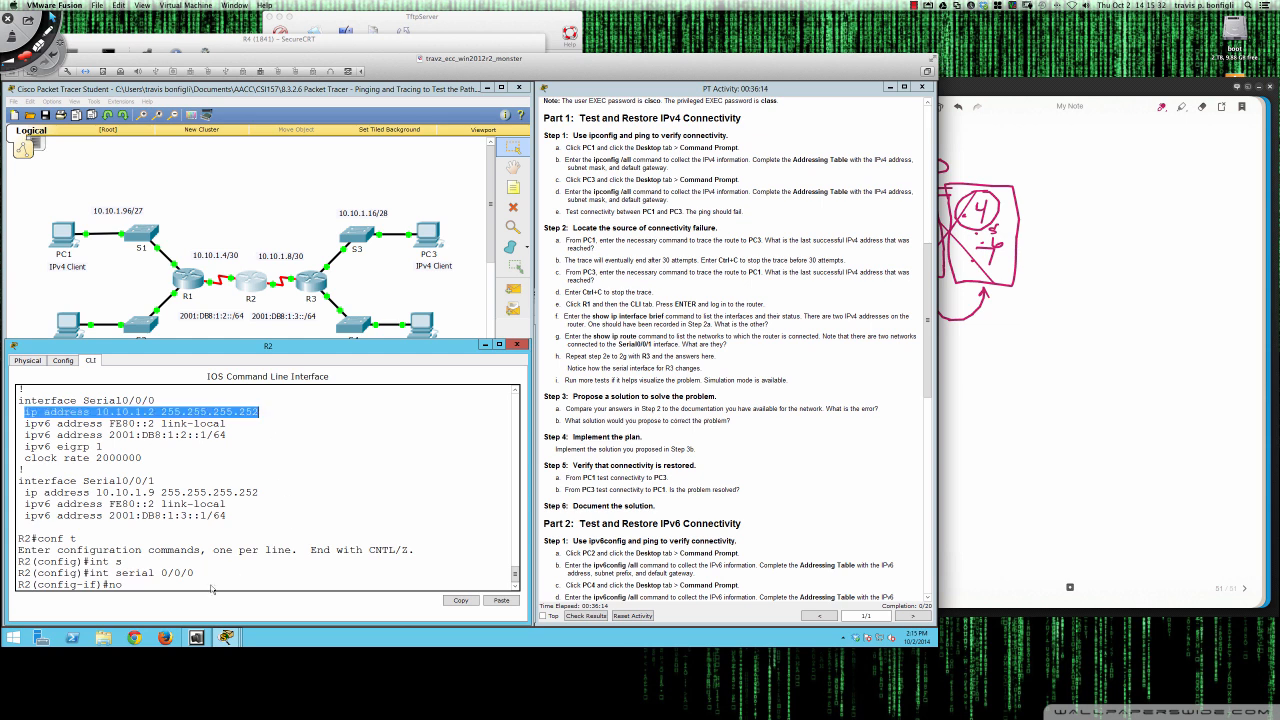
right_click(166, 589)
click(188, 604)
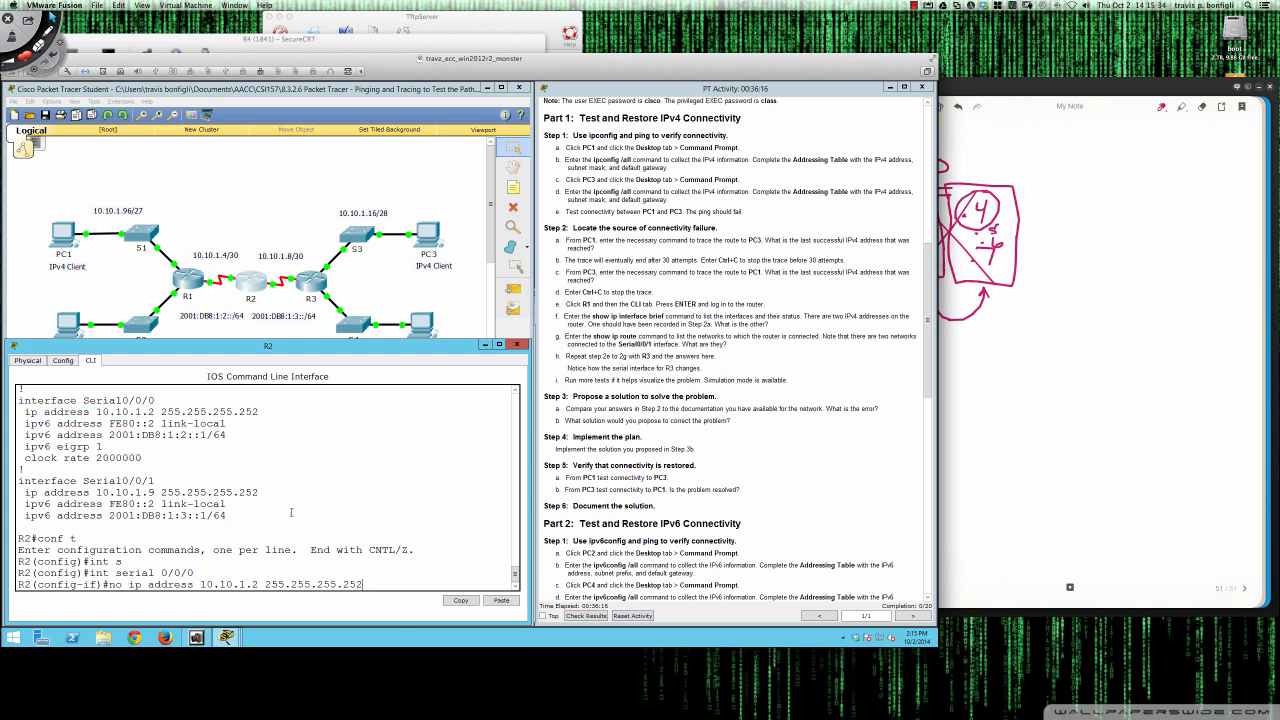
key(Return)
Step: Assign IP address 10.10.1.5 with mask 255.255.255.252 to R2's Serial0/0/0 interface
text(ip add)
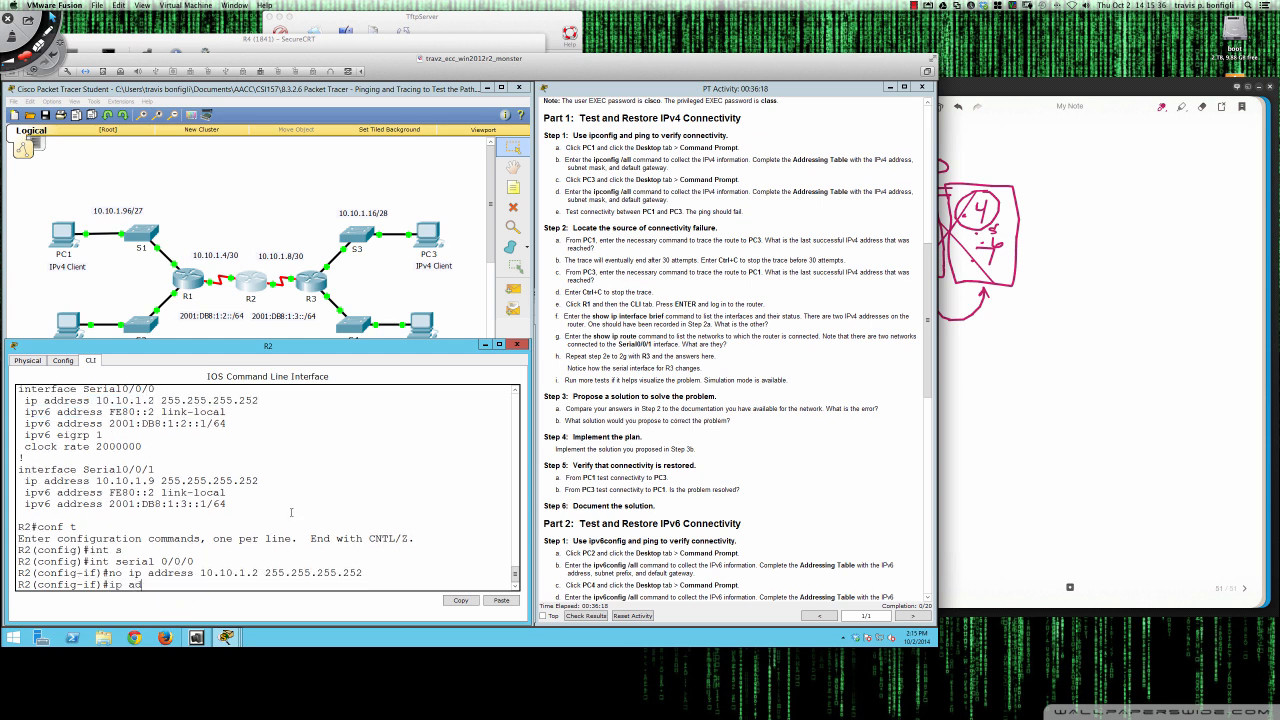
key(Tab)
text(10.10.)
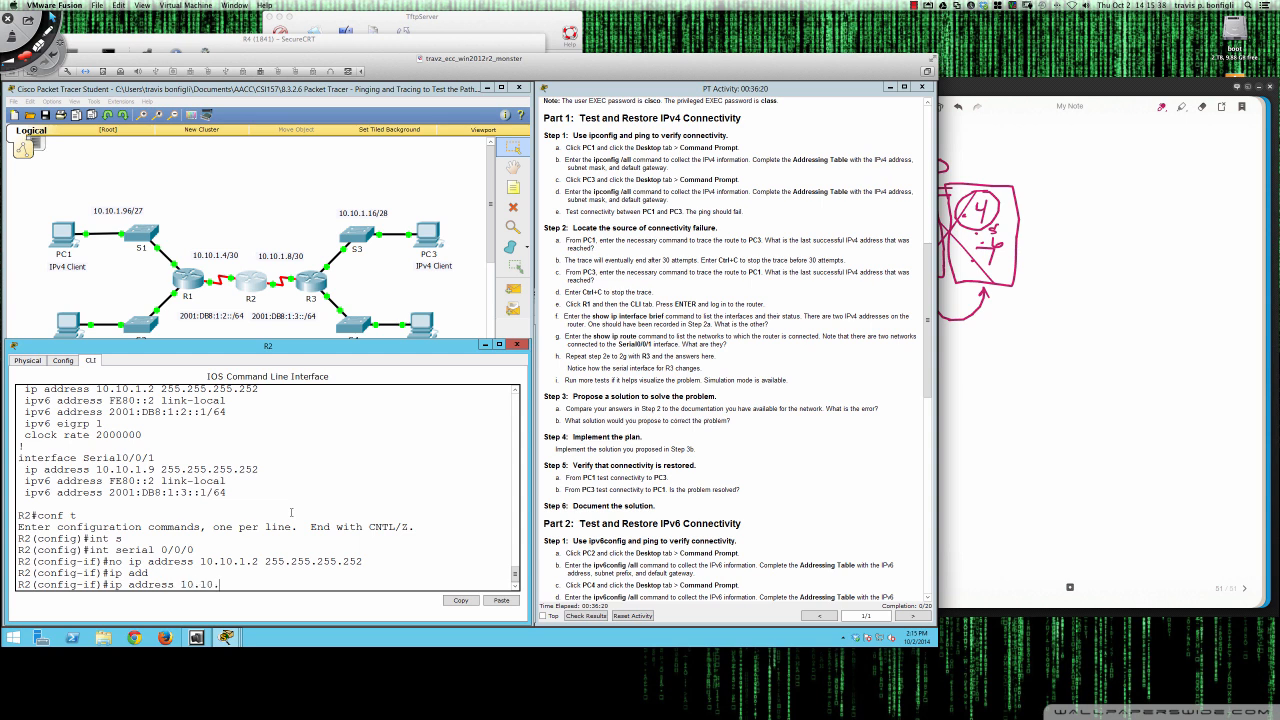
text(1.)
text(5 255.255.2)
text(55.255.252)
key(Return)
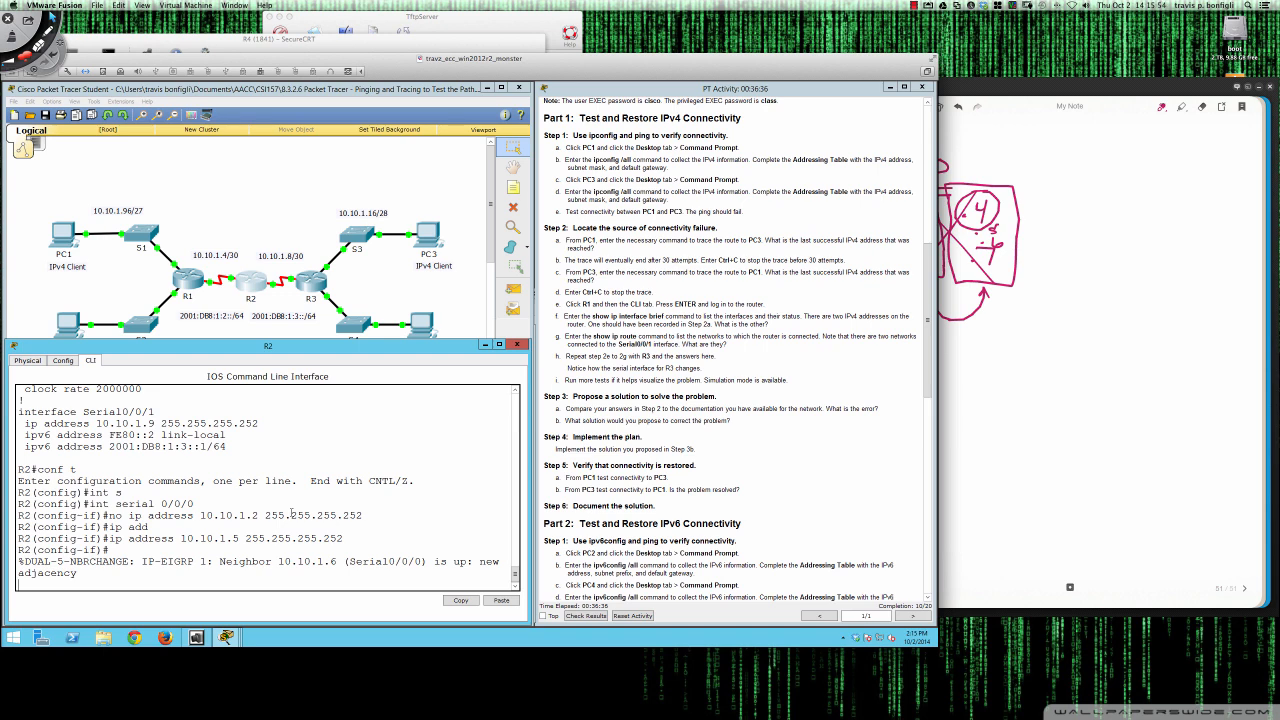
key(Return)
key(Return)
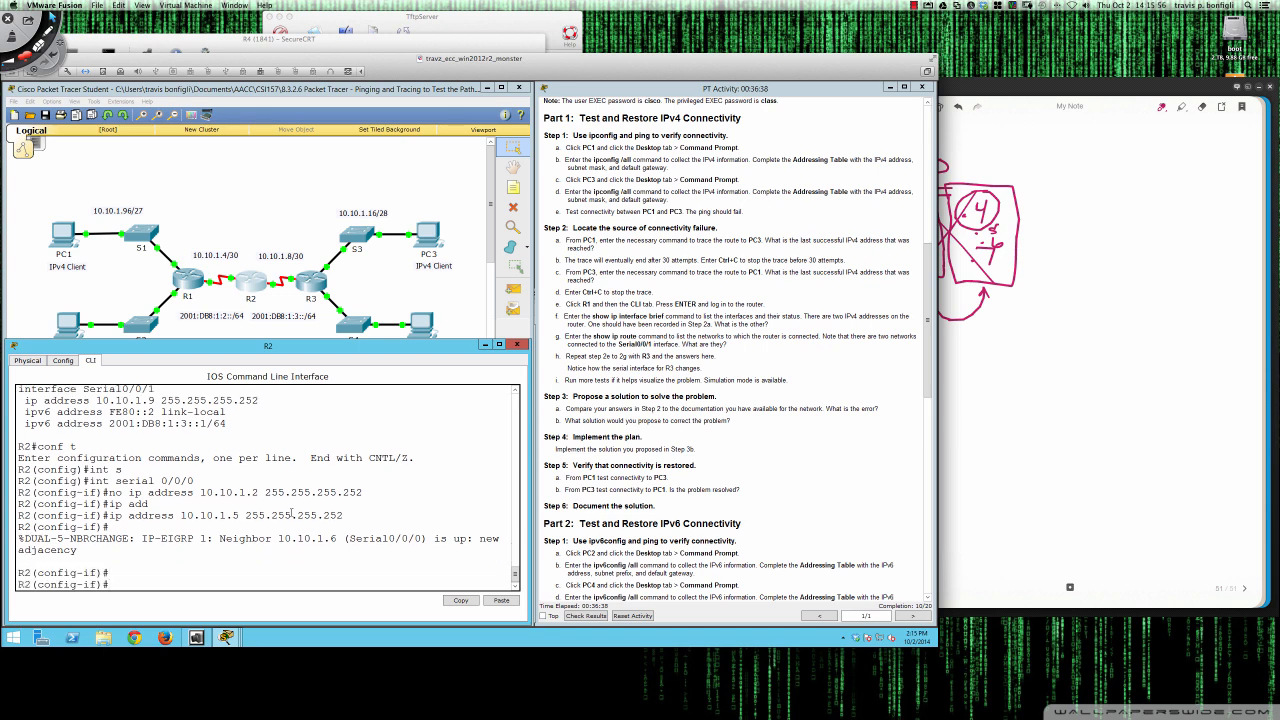
Step: Review the original Serial0/0/0 address in R2's earlier running-configuration output
scroll(291, 512, up, 3)
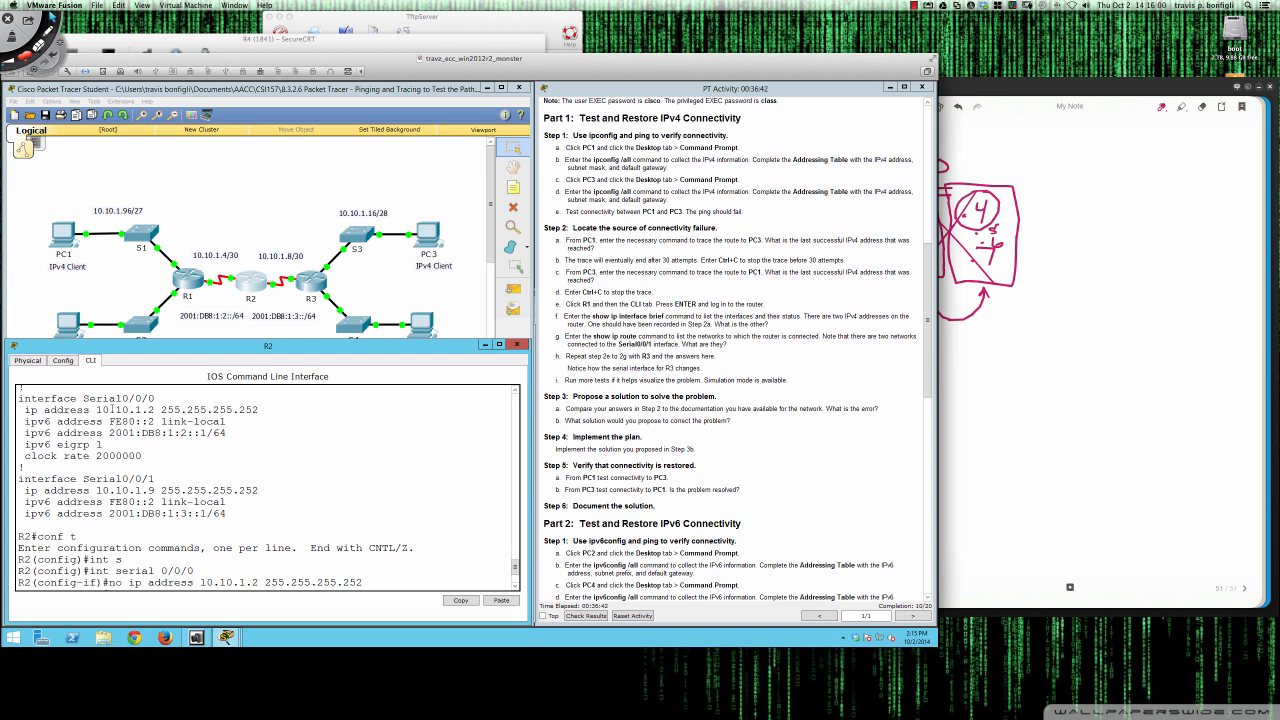
drag(96, 410, 155, 410)
click(297, 447)
scroll(372, 478, down, 3)
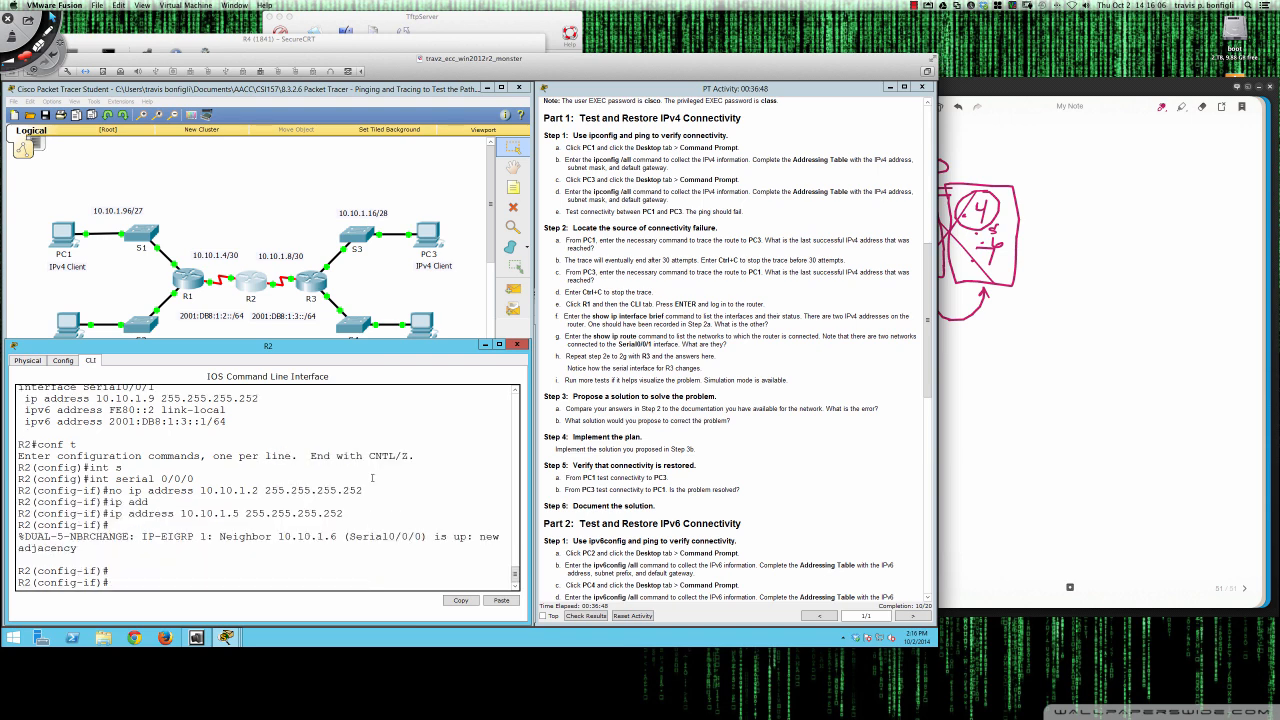
Step: Display R2's routing table with do sh ip route and examine the route to 10.10.1.96/27
key(Return)
key(Return)
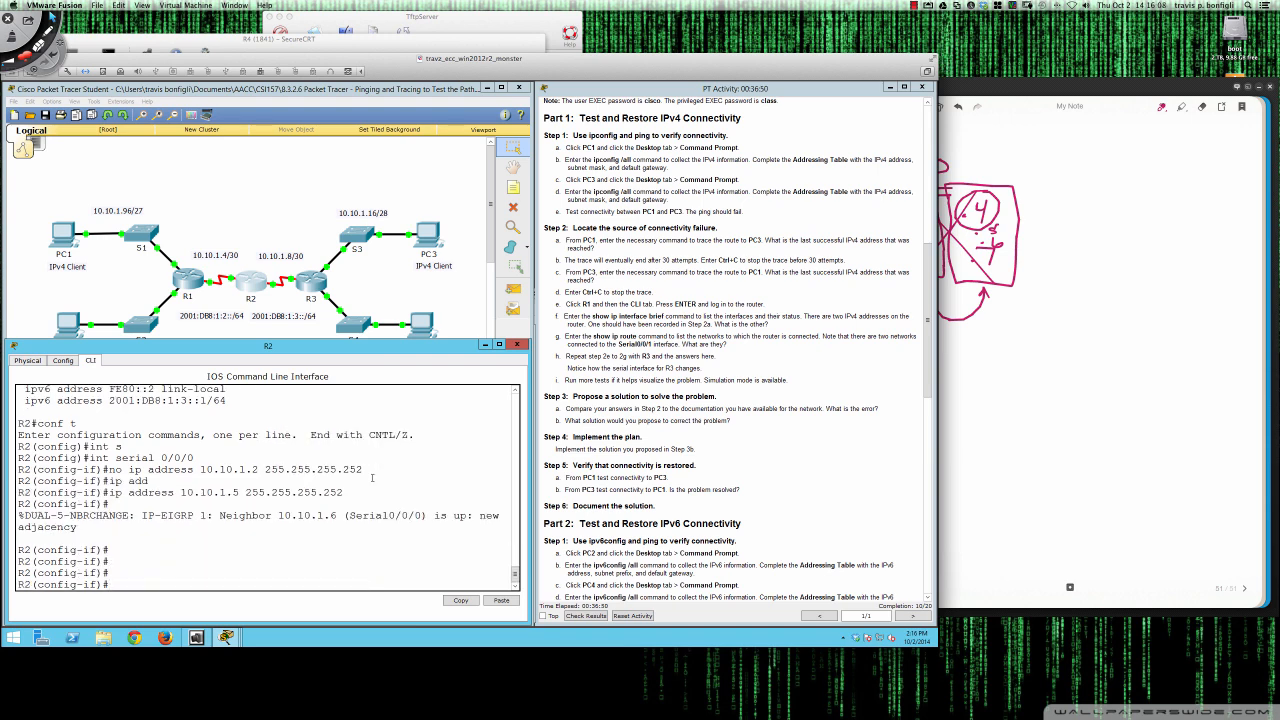
text(do sh ip route)
key(Return)
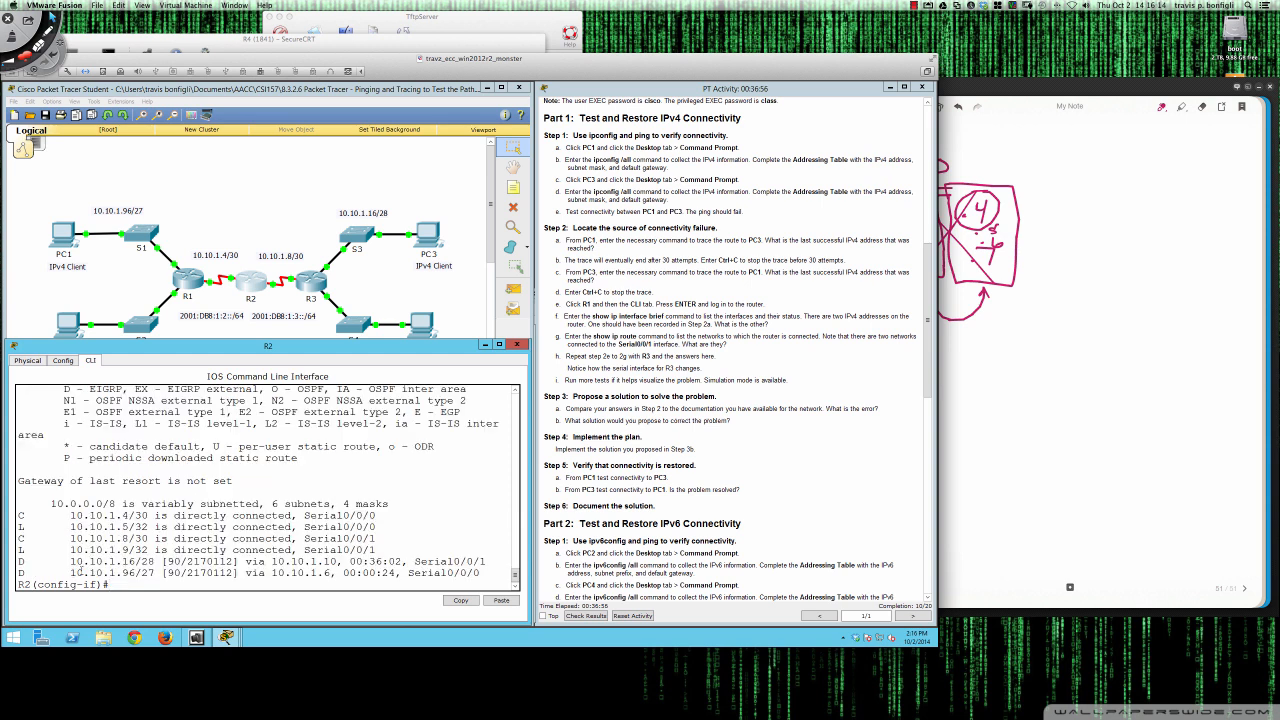
drag(71, 573, 331, 573)
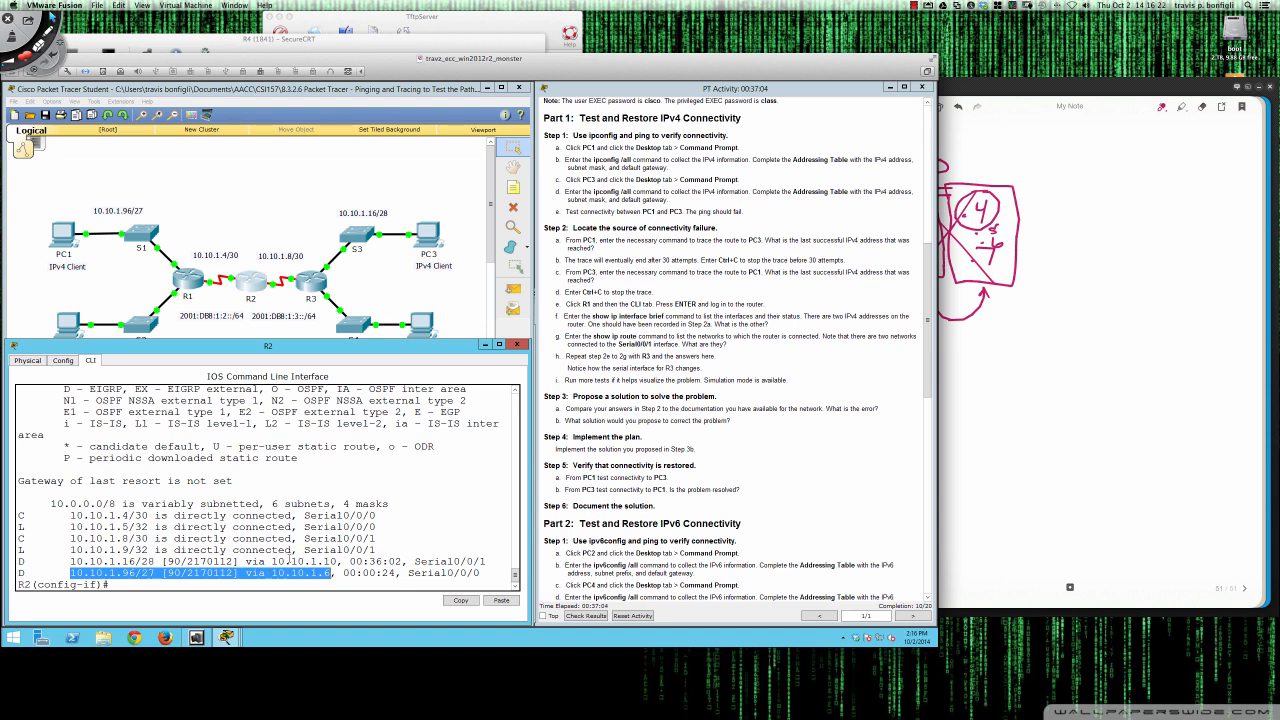
Step: Clear R1's pending command line, display its routing table with do sh ip route, and examine the EIGRP routes, especially 10.10.1.16/28
click(188, 283)
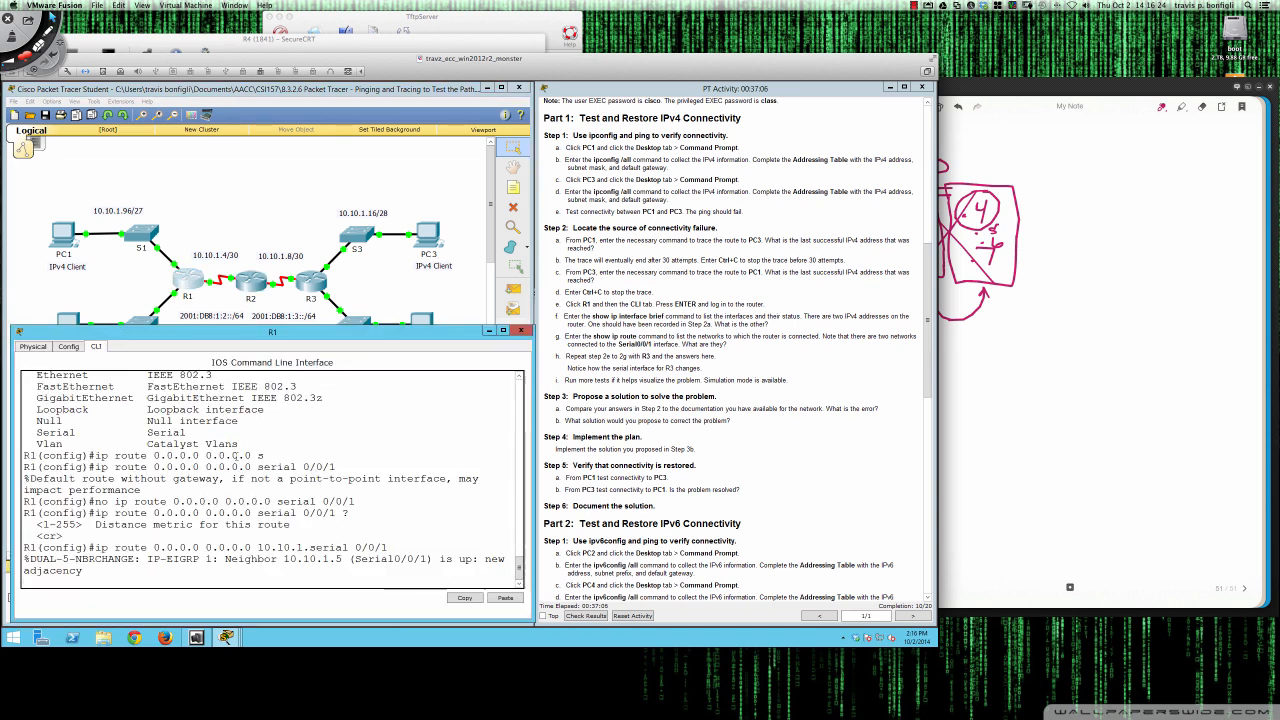
key(Return)
key(Return)
key(Return)
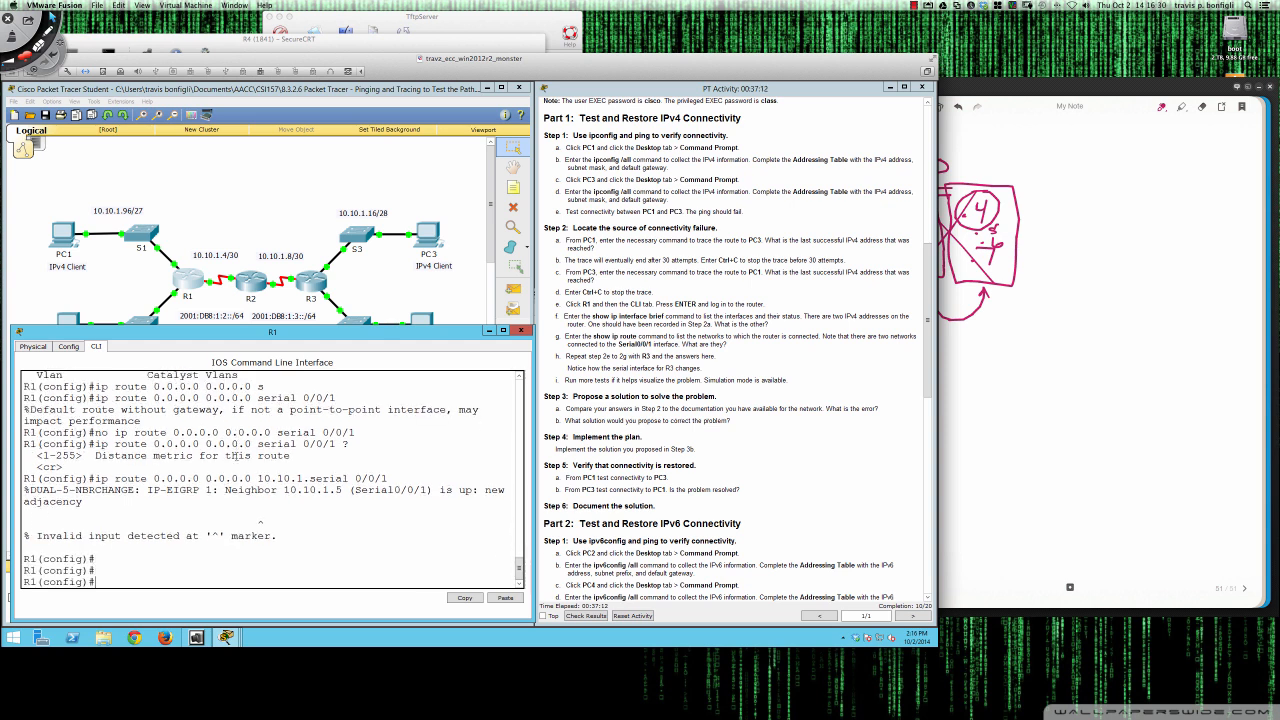
text(do sh ip route)
key(Return)
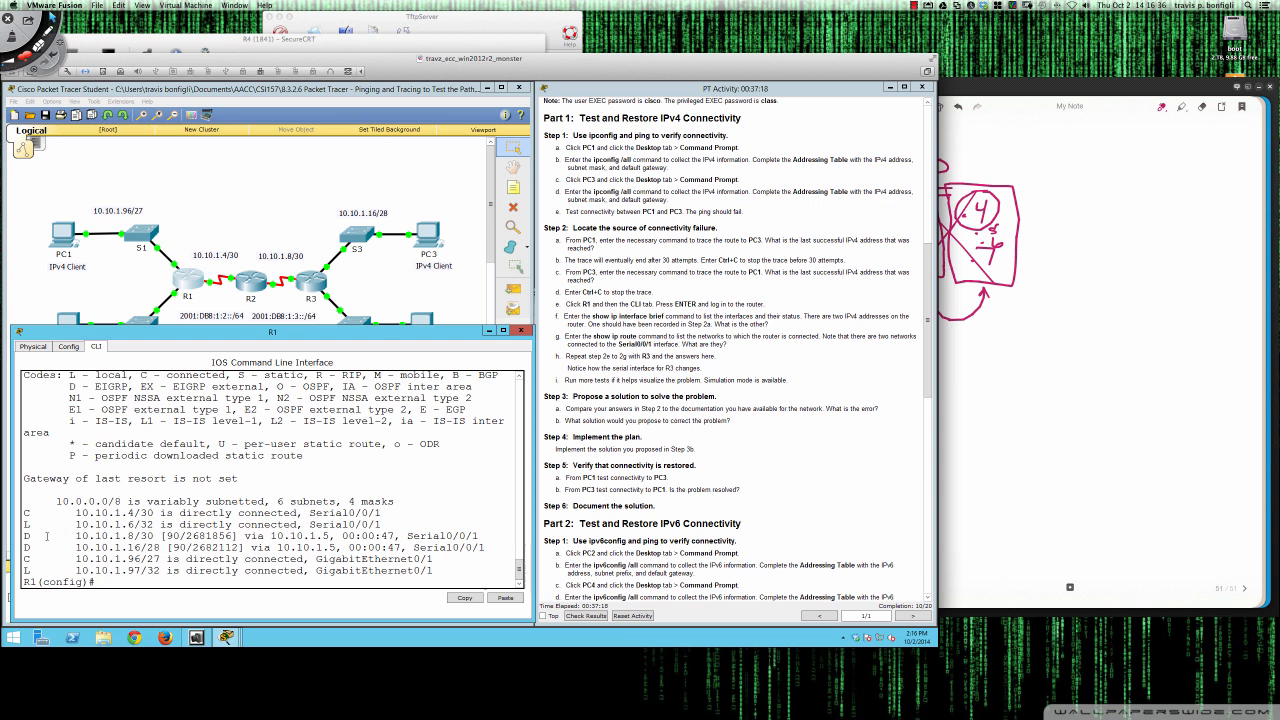
drag(26, 536, 487, 549)
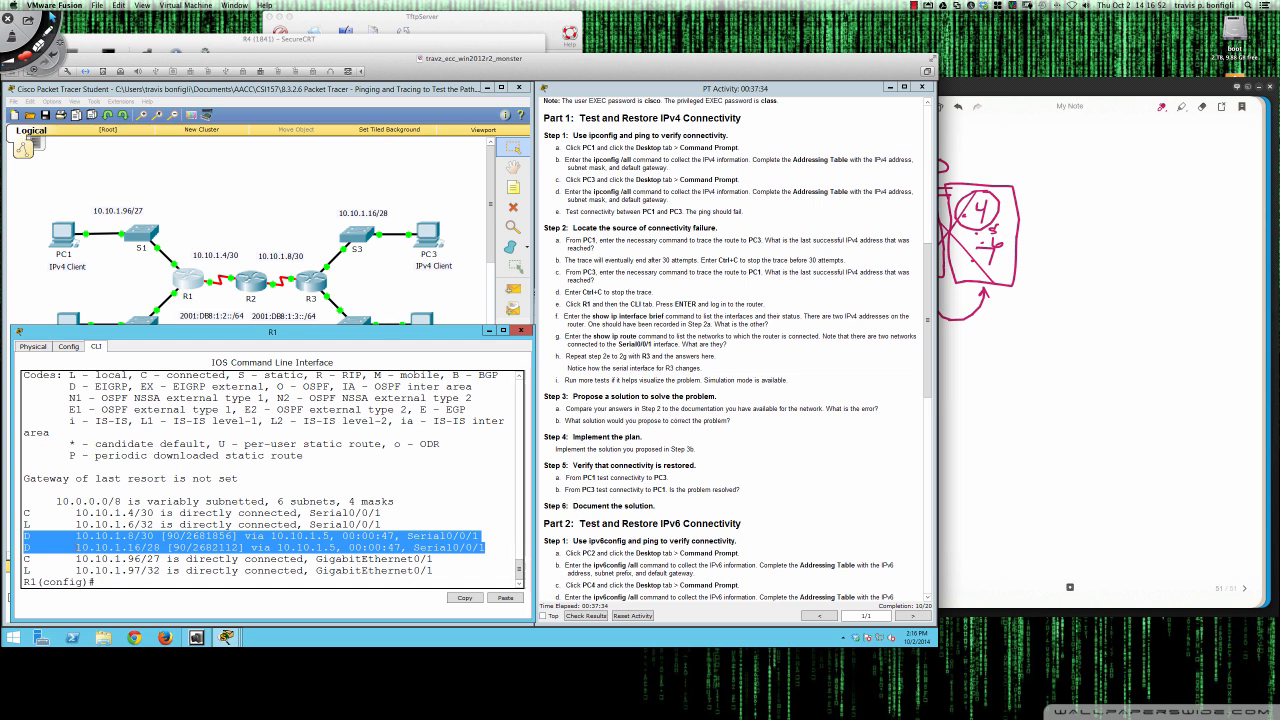
drag(76, 548, 142, 548)
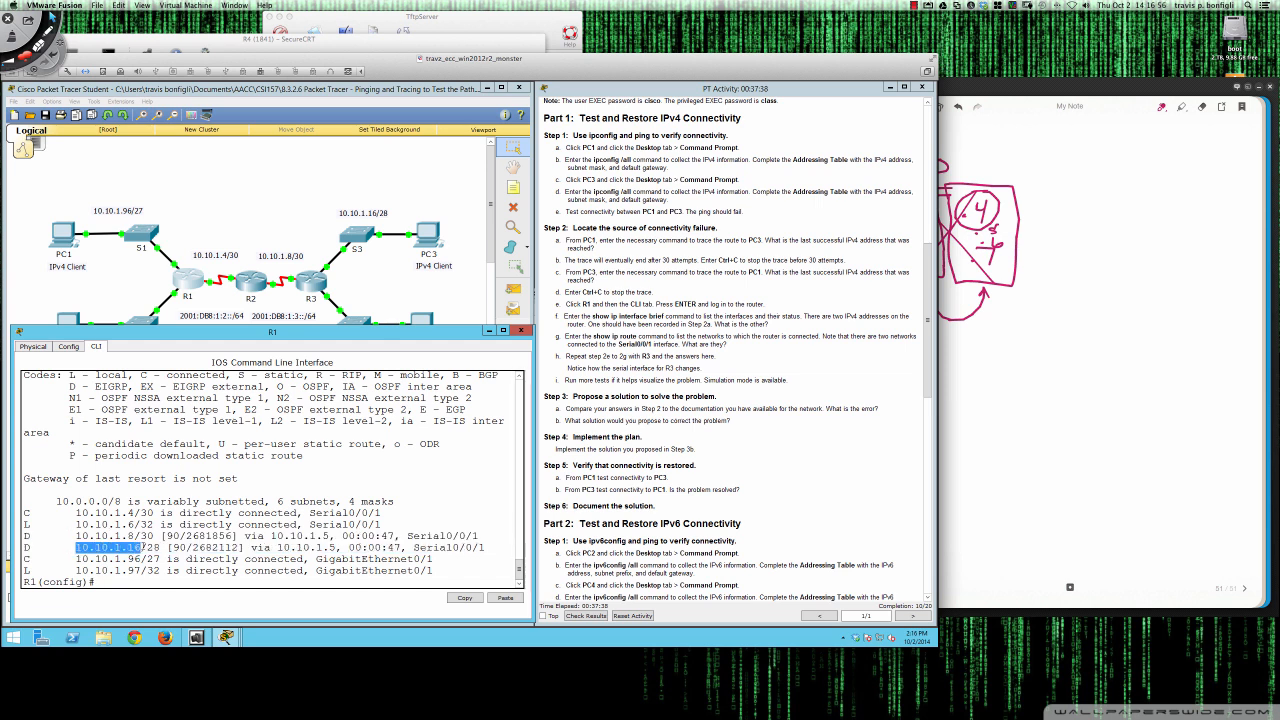
Step: Test connectivity from PC1's command prompt with ping 10.10.1.18, and close the PC1 window
click(65, 242)
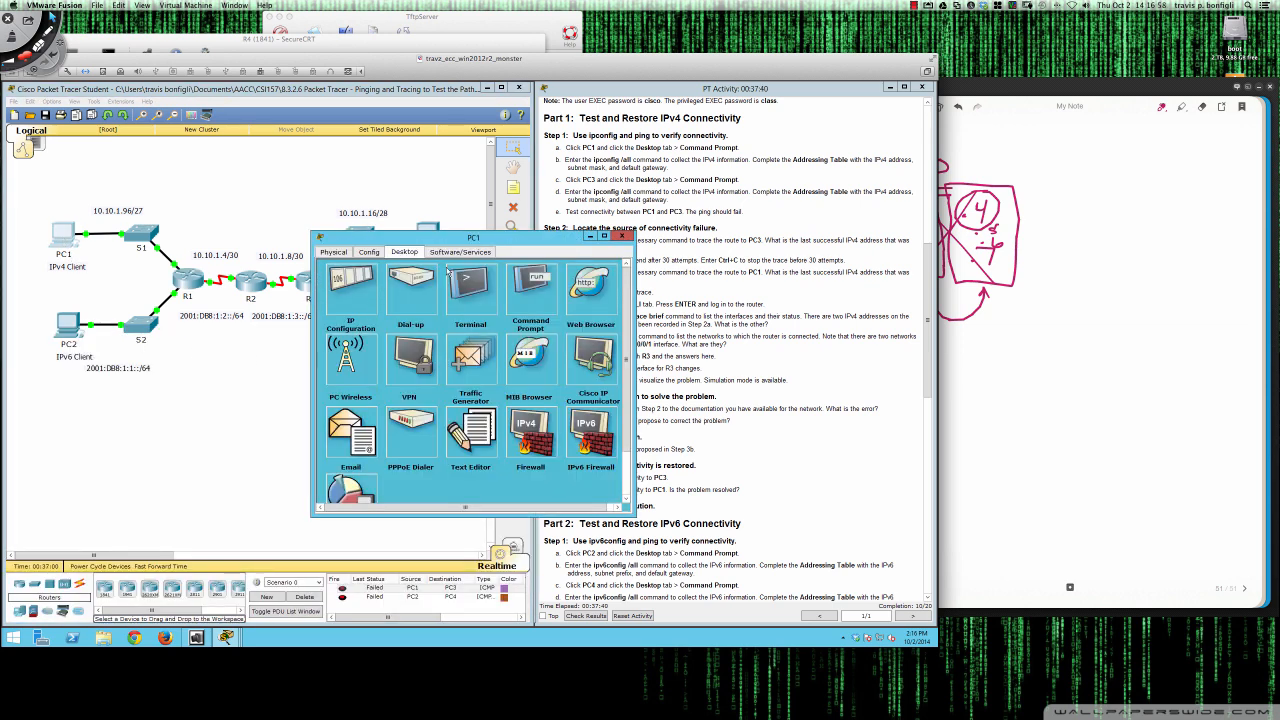
click(528, 294)
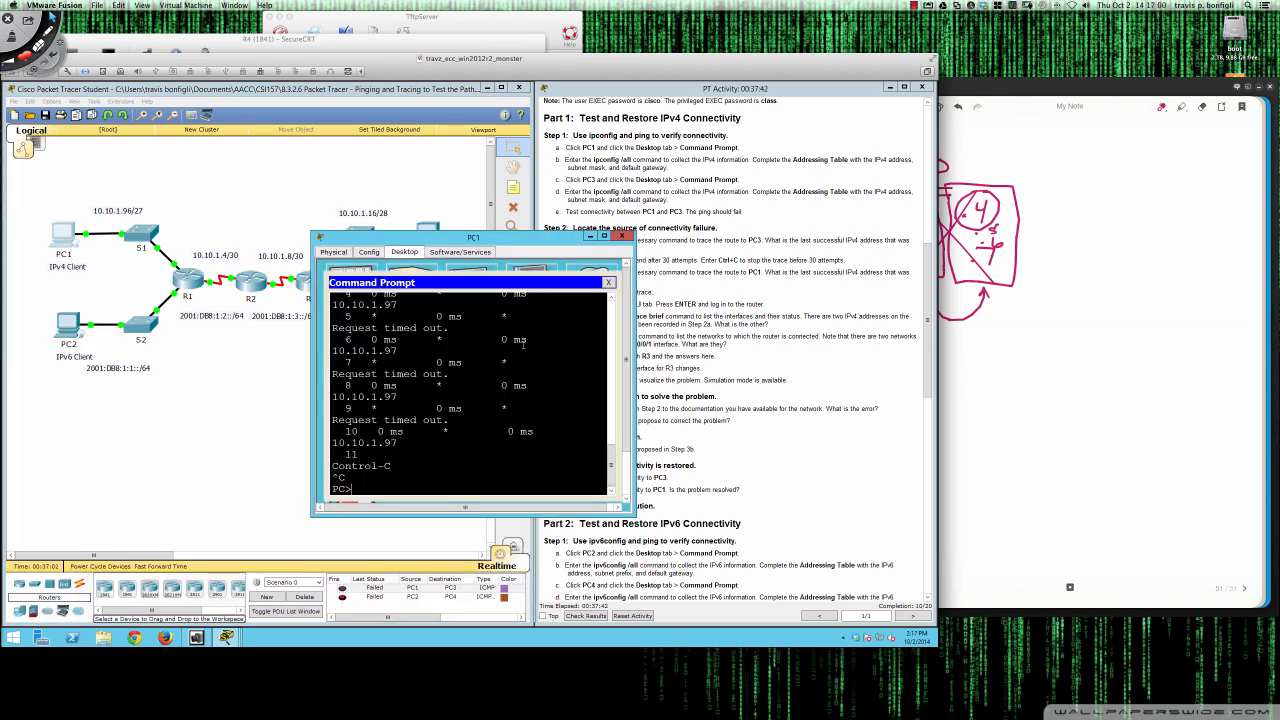
text(ping 10.10.1.18)
key(Return)
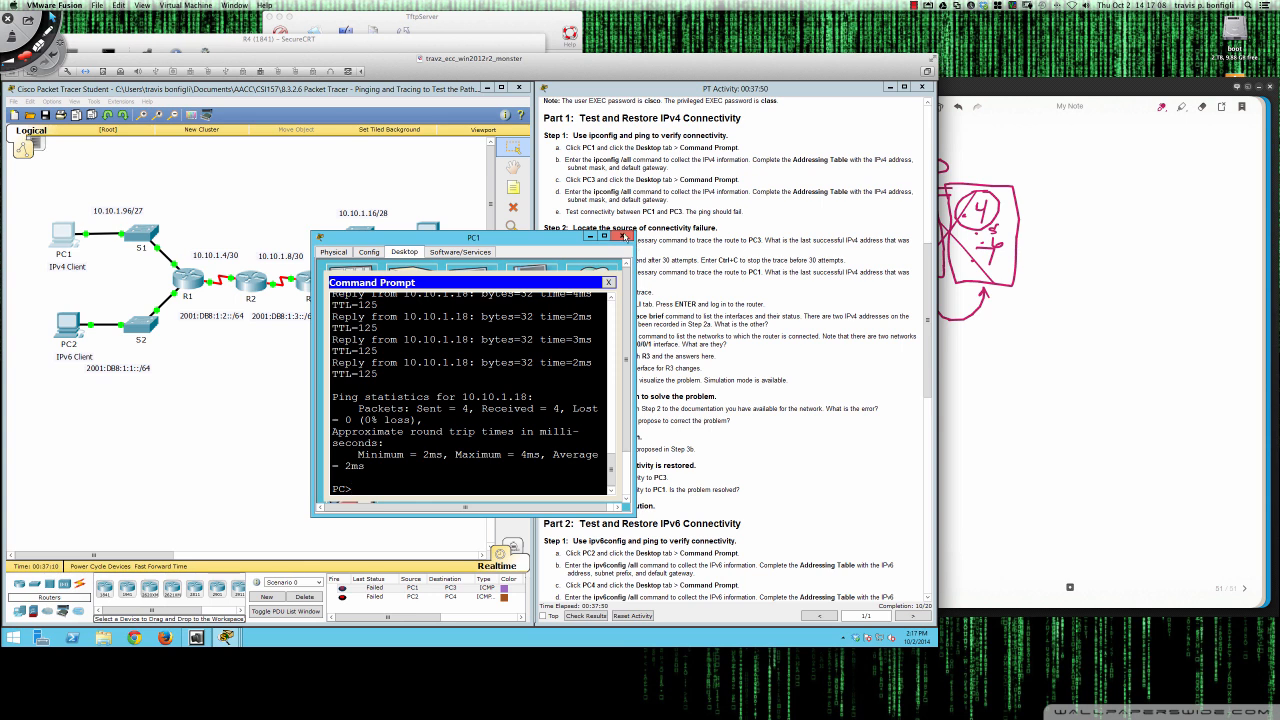
click(624, 237)
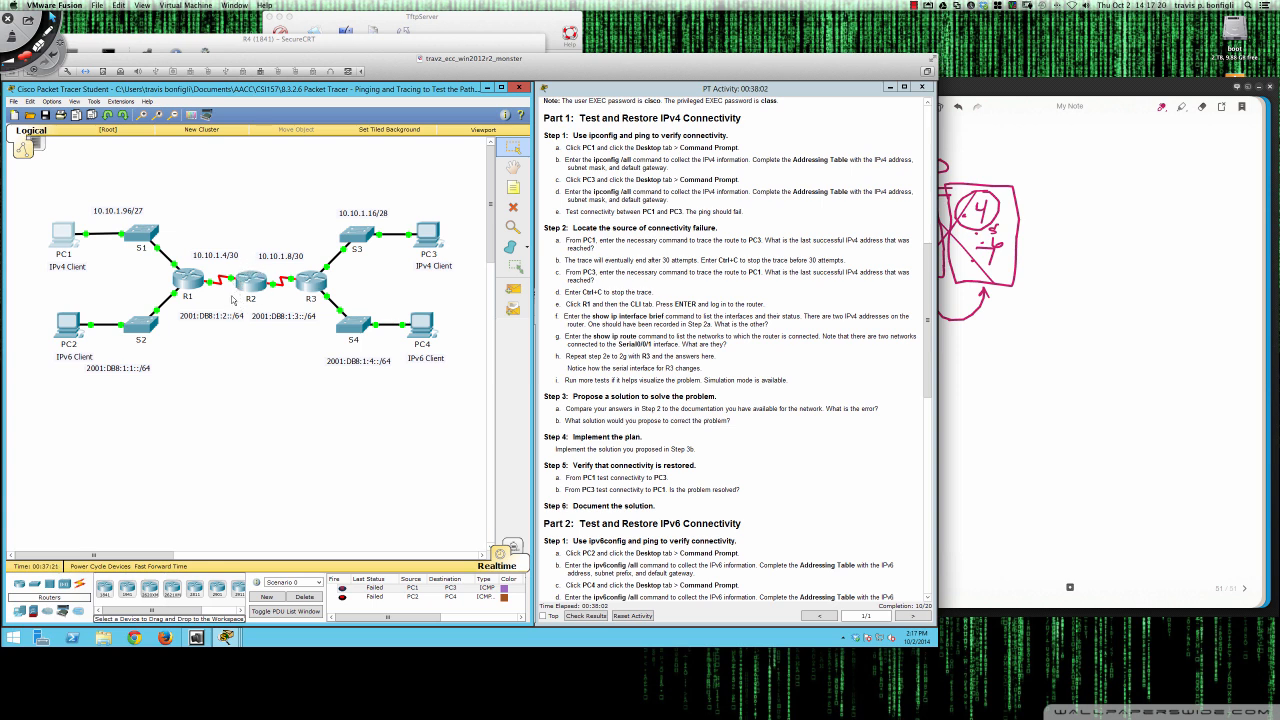
Step: Test connectivity from PC3's command prompt with ping 10.10.1.98, and close the PC3 window
scroll(598, 362, down, 3)
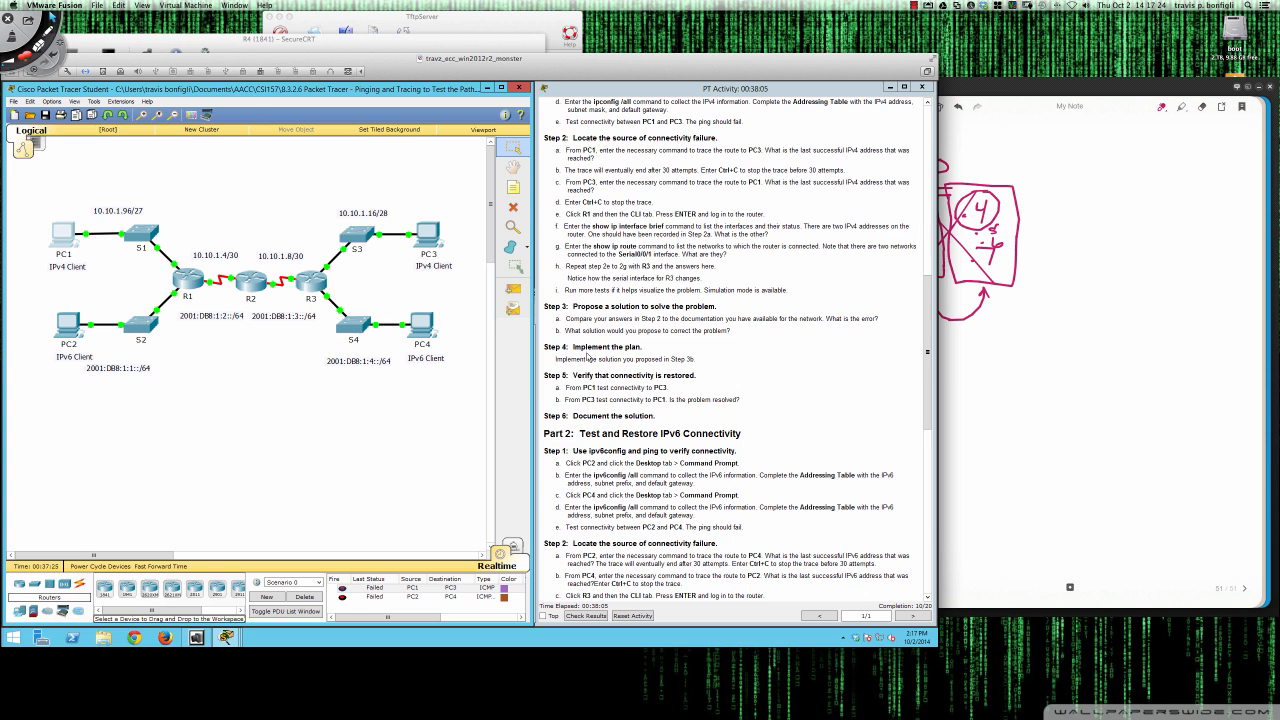
scroll(590, 358, down, 5)
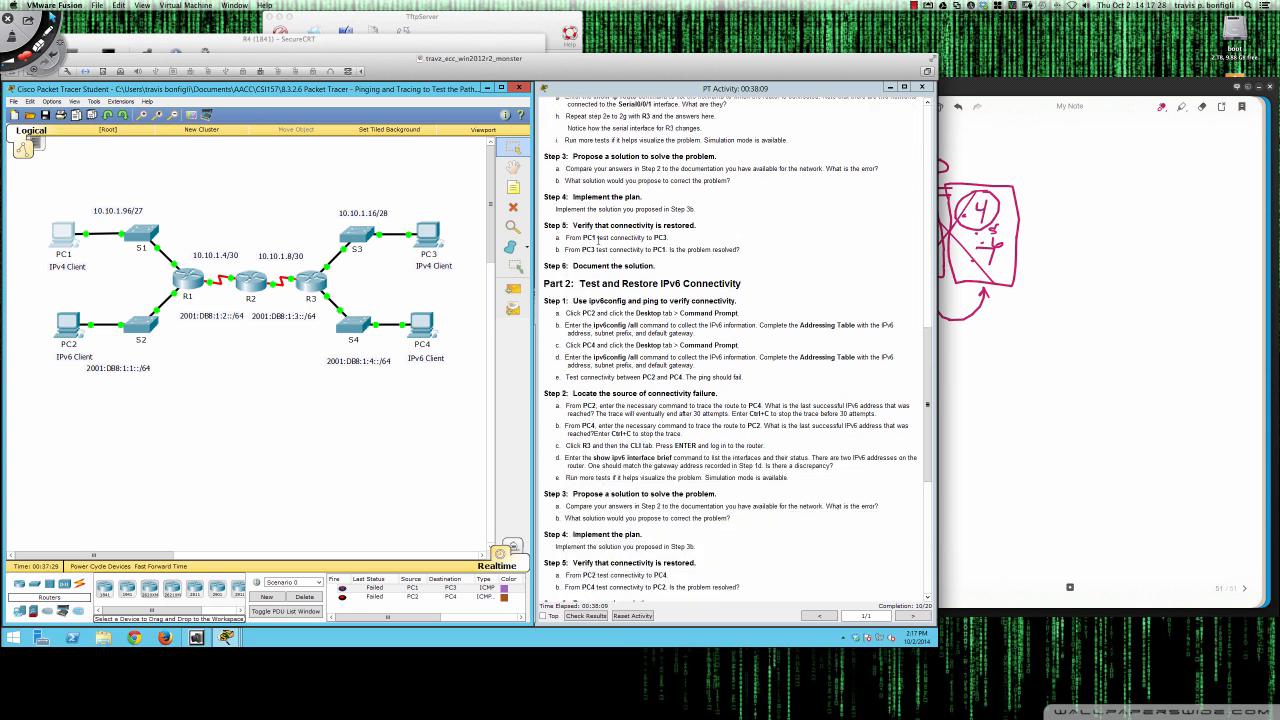
click(430, 236)
click(518, 296)
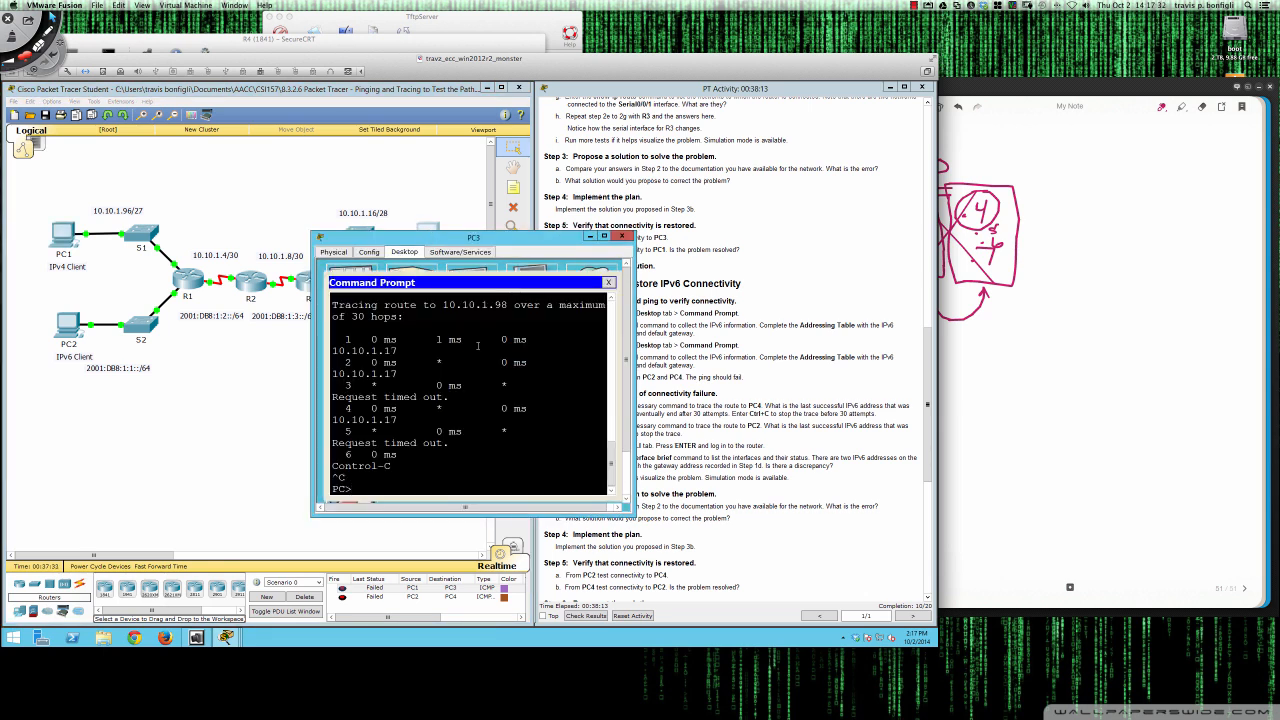
text(ping 10.10.1.98)
key(Return)
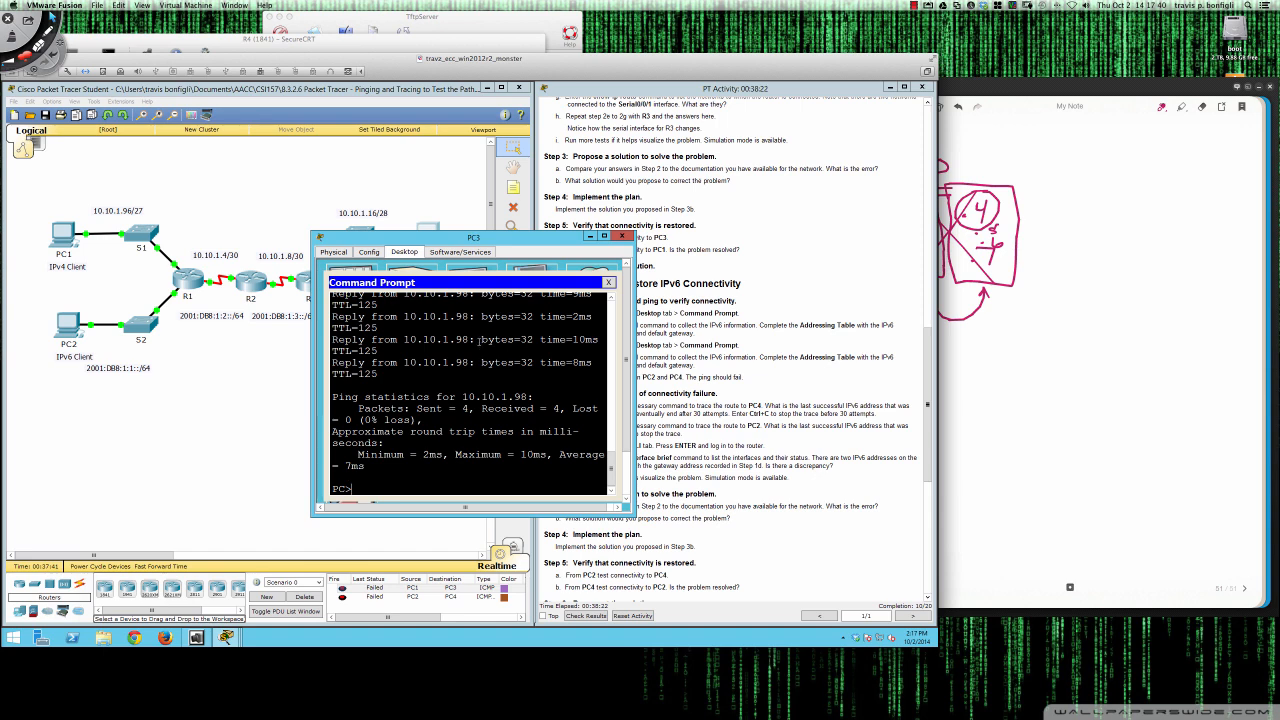
click(622, 237)
Step: Go to Part 2, Step 1 of the instructions, open PC2, and place its widened window below the topology
scroll(629, 344, down, 3)
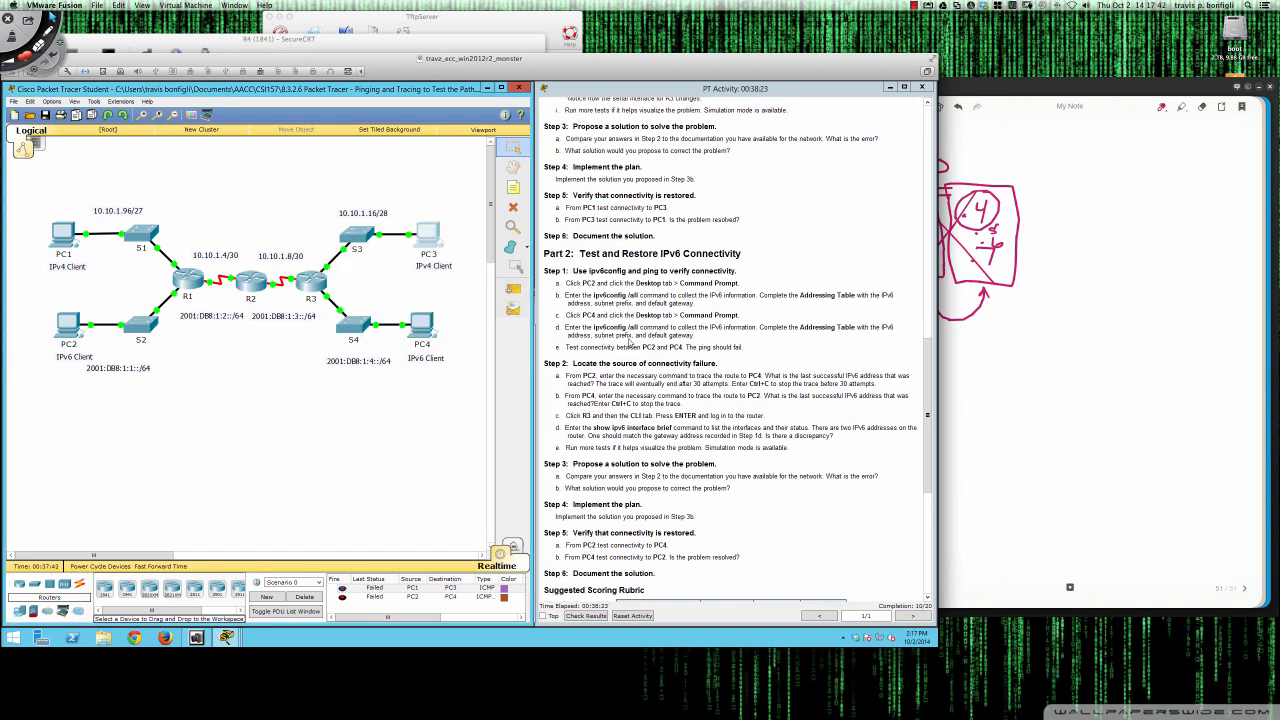
scroll(629, 343, down, 3)
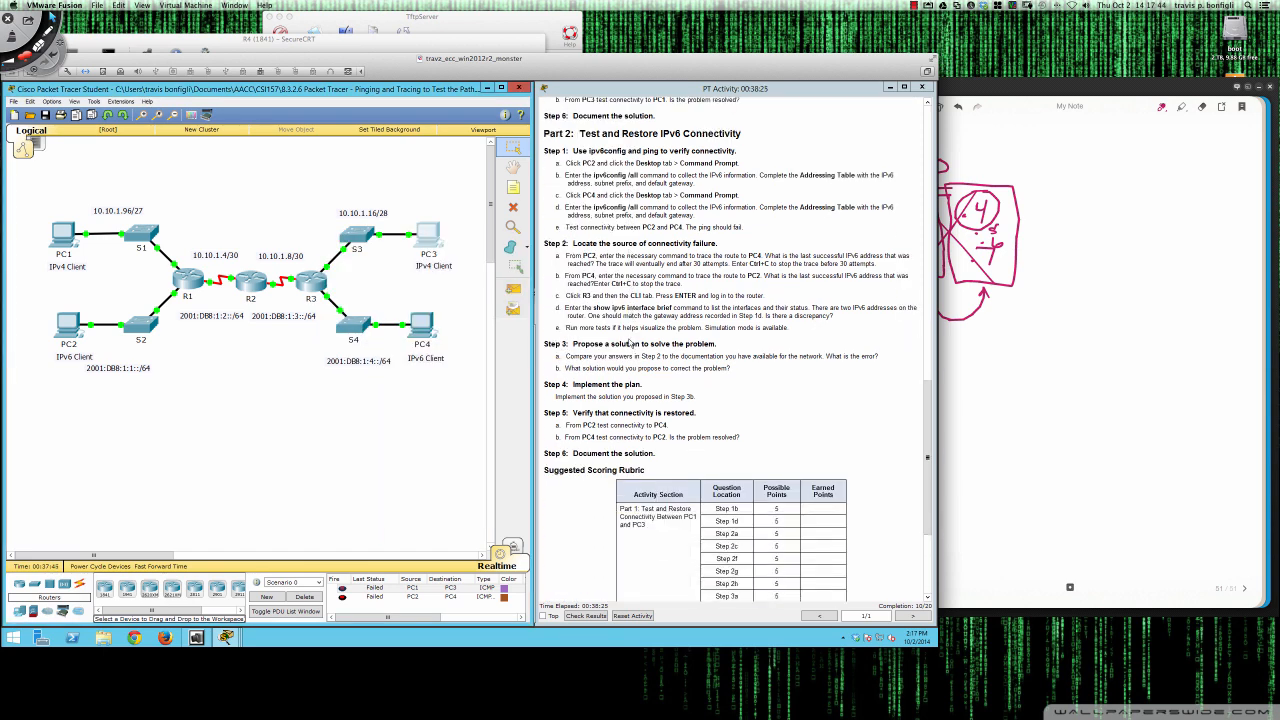
scroll(630, 343, down, 1)
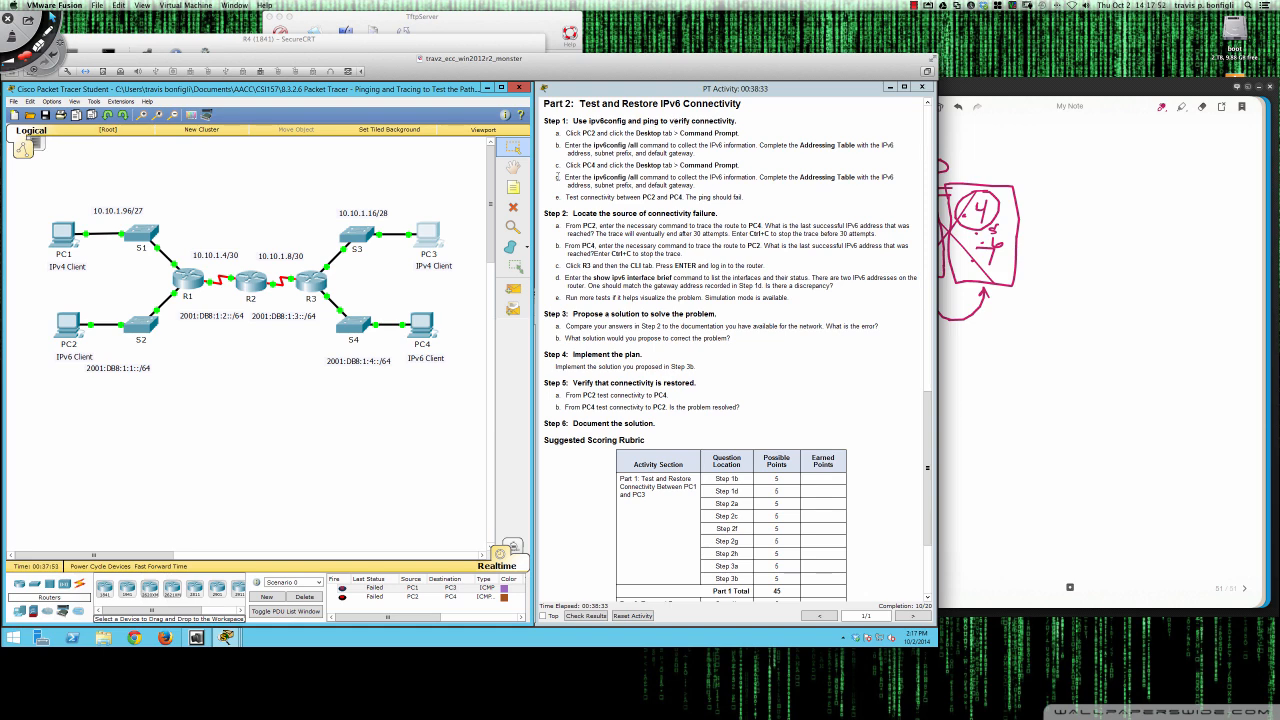
click(74, 324)
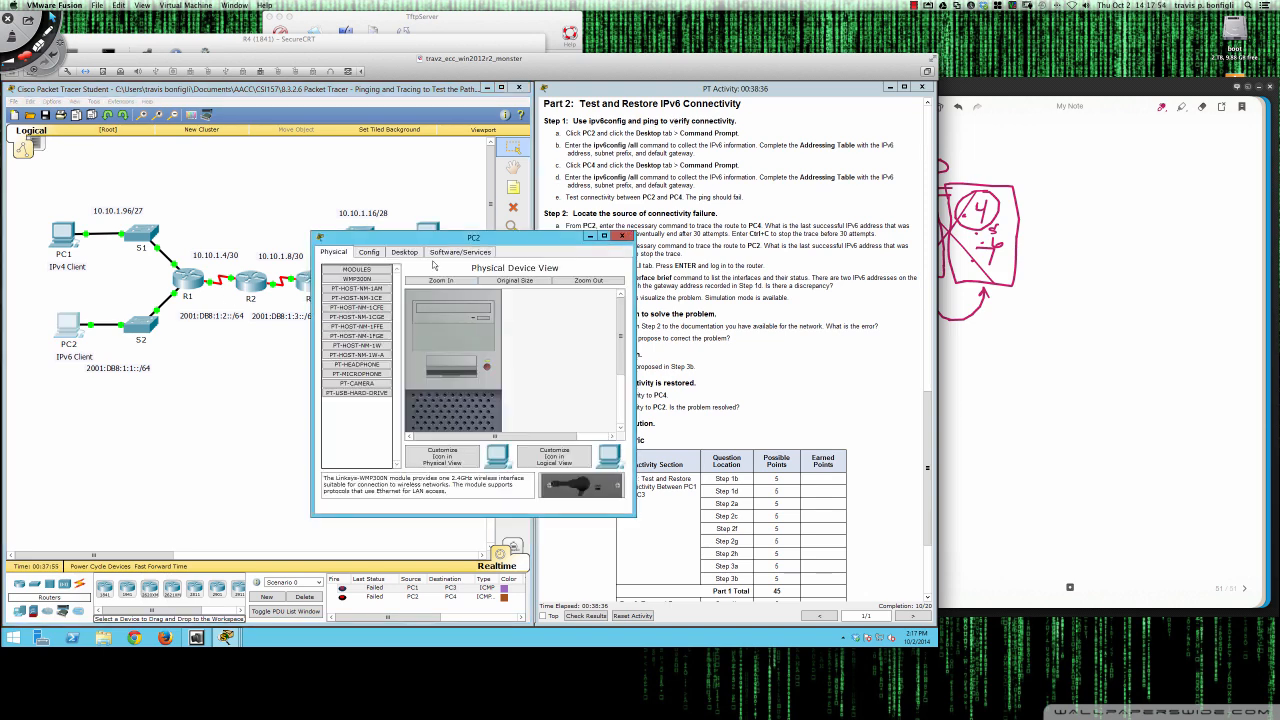
drag(433, 240, 275, 327)
drag(484, 418, 662, 418)
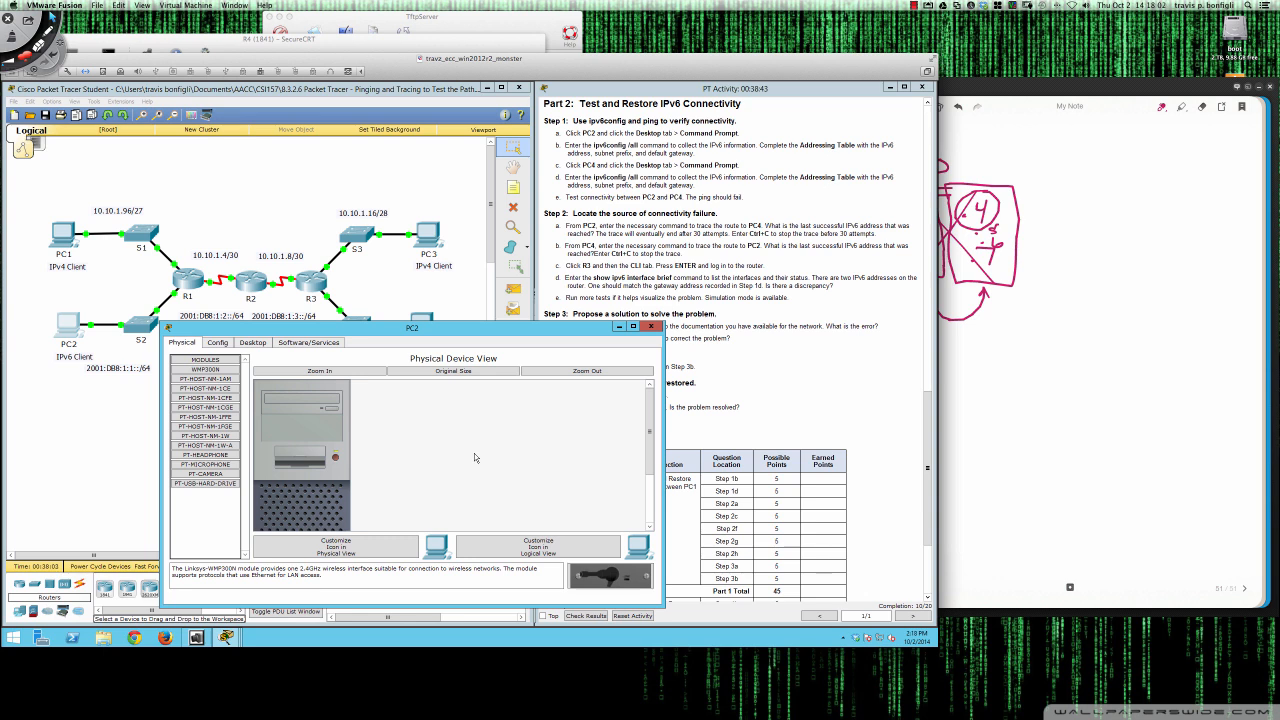
Step: Open PC2's command prompt and display its IPv6 addressing with ipv6config /all
click(320, 347)
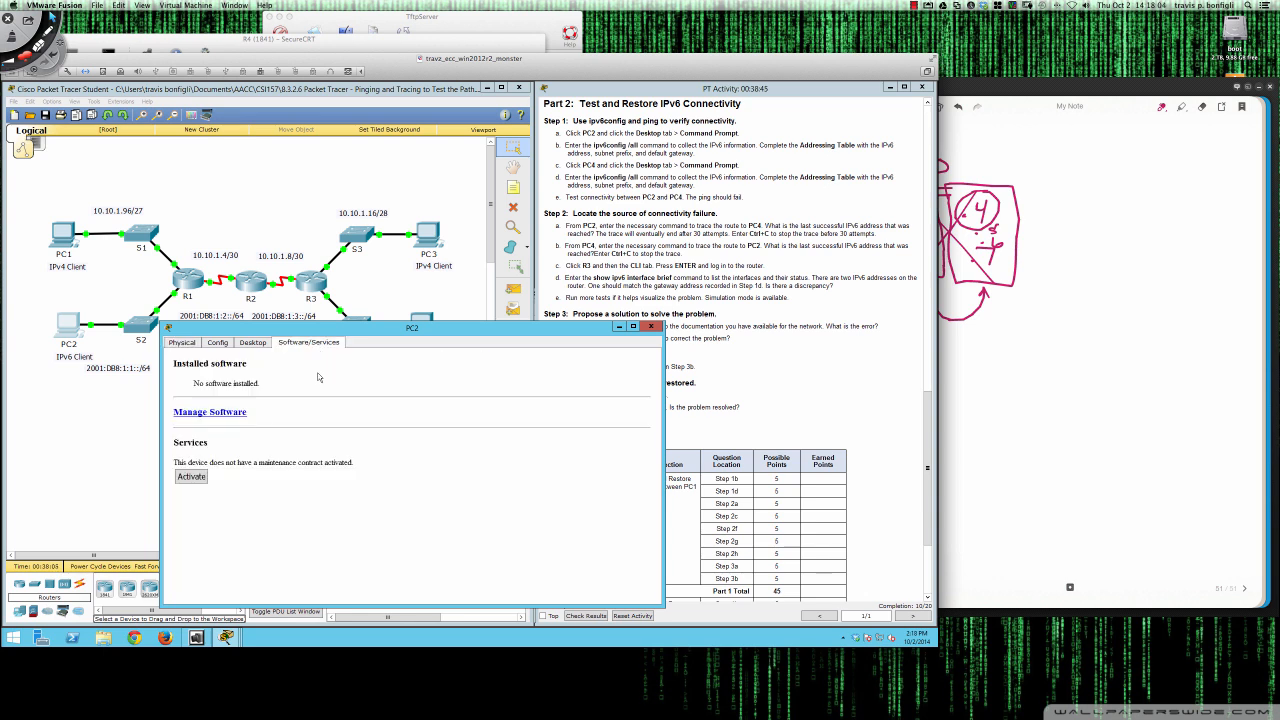
click(252, 342)
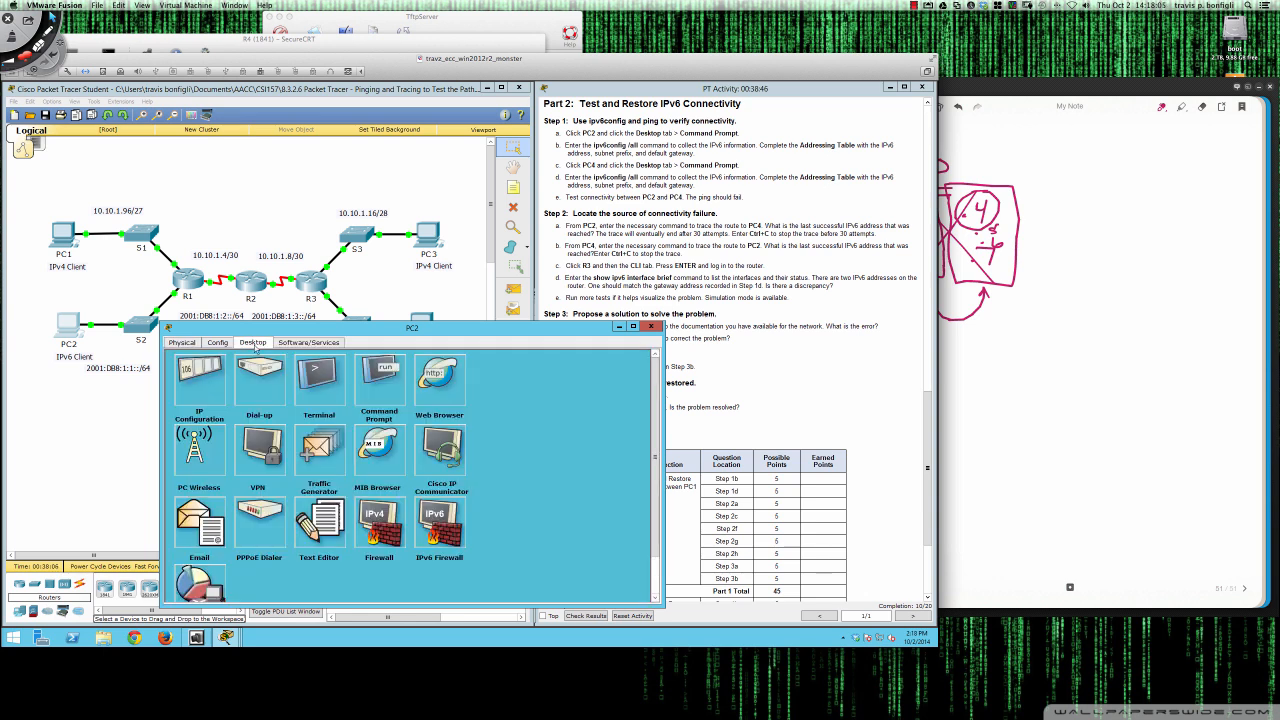
click(377, 385)
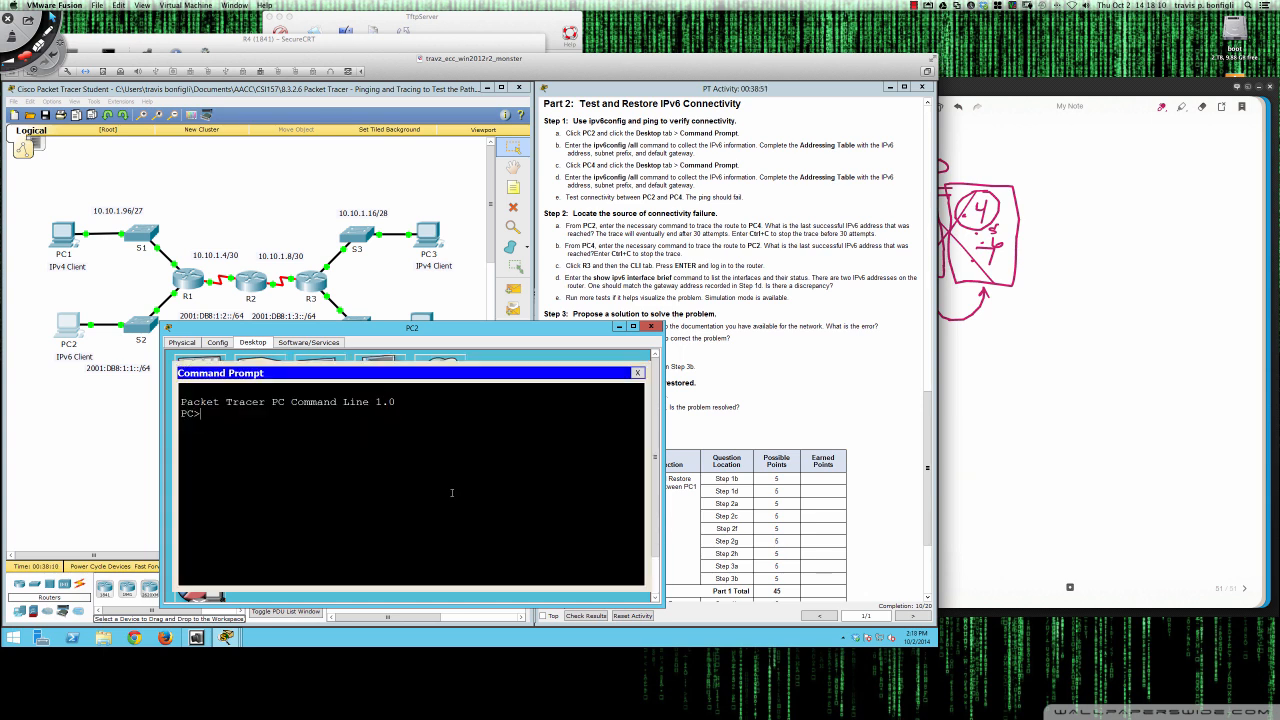
text(ipv6config /all)
key(Return)
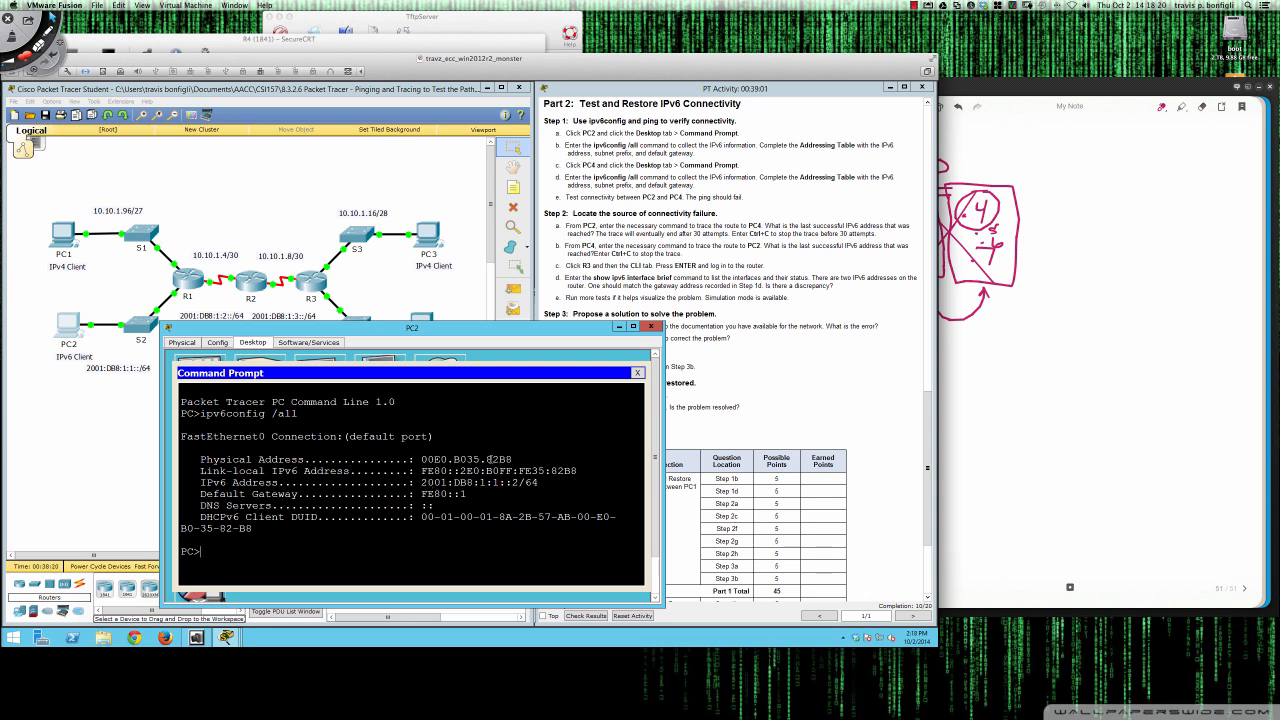
Step: Compare PC2's physical address with its link-local IPv6 address, highlighting both and the inserted FF:FE portion
drag(513, 459, 421, 460)
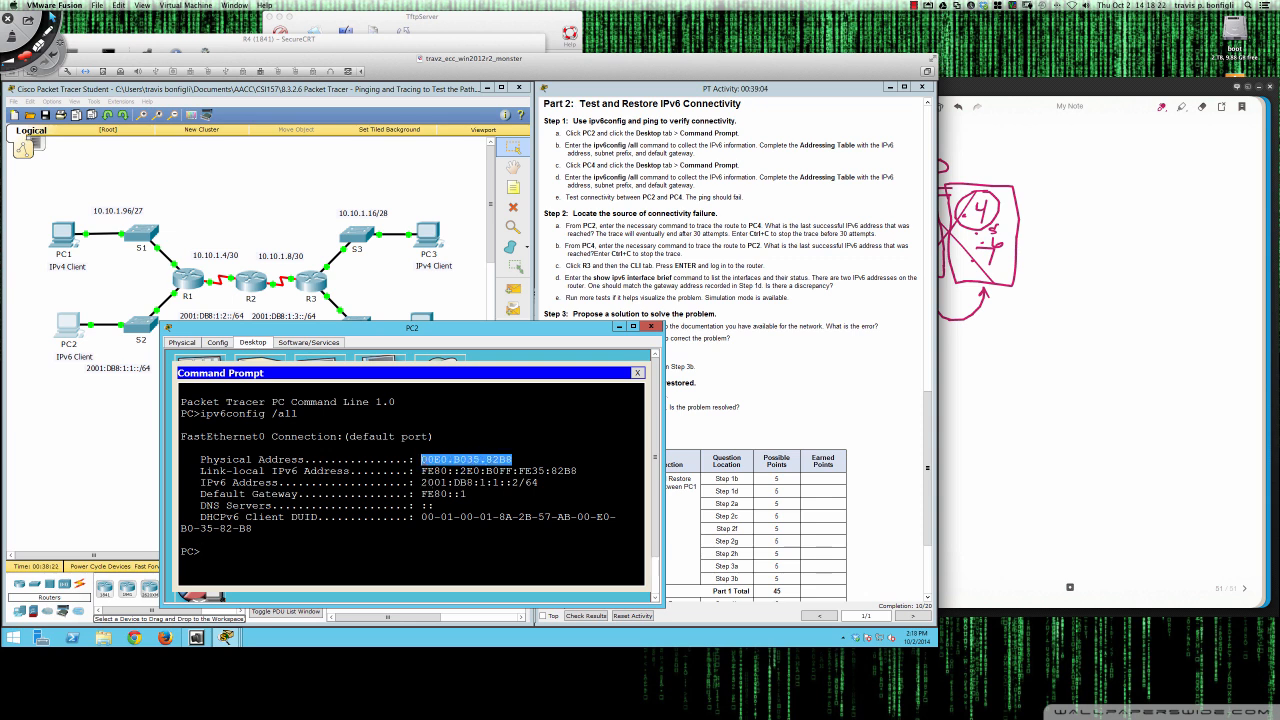
click(437, 470)
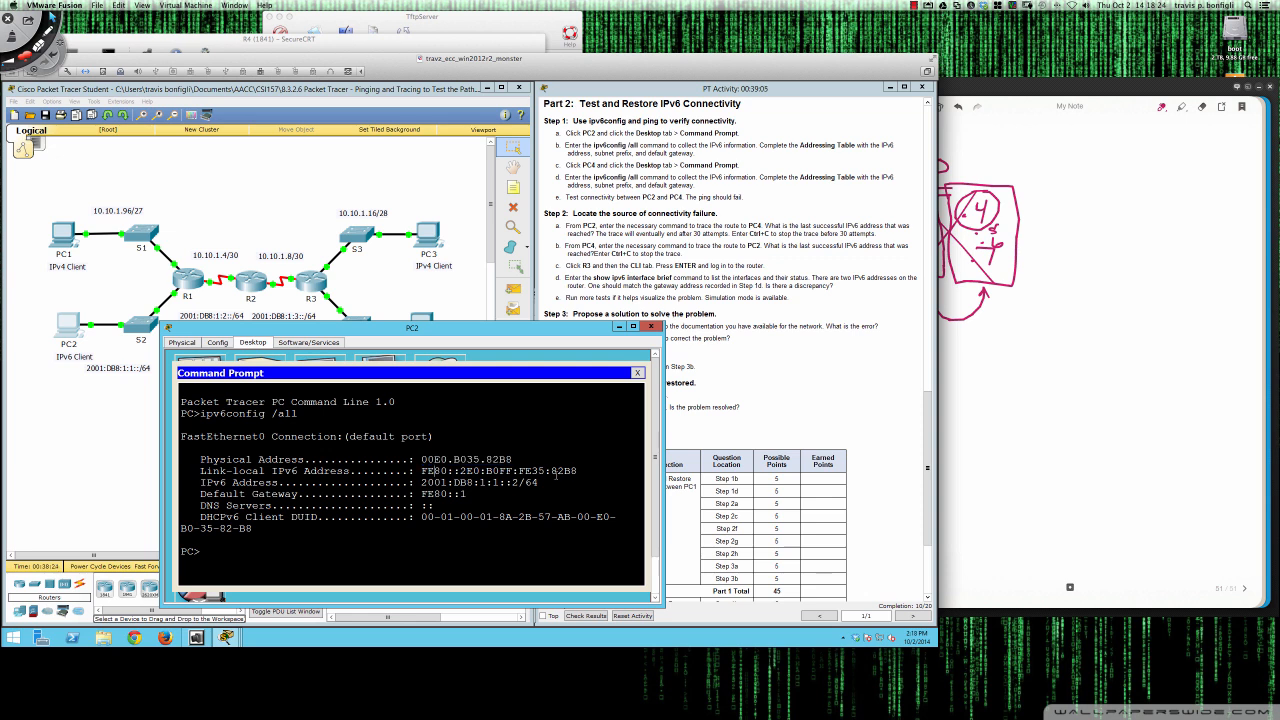
drag(578, 470, 421, 470)
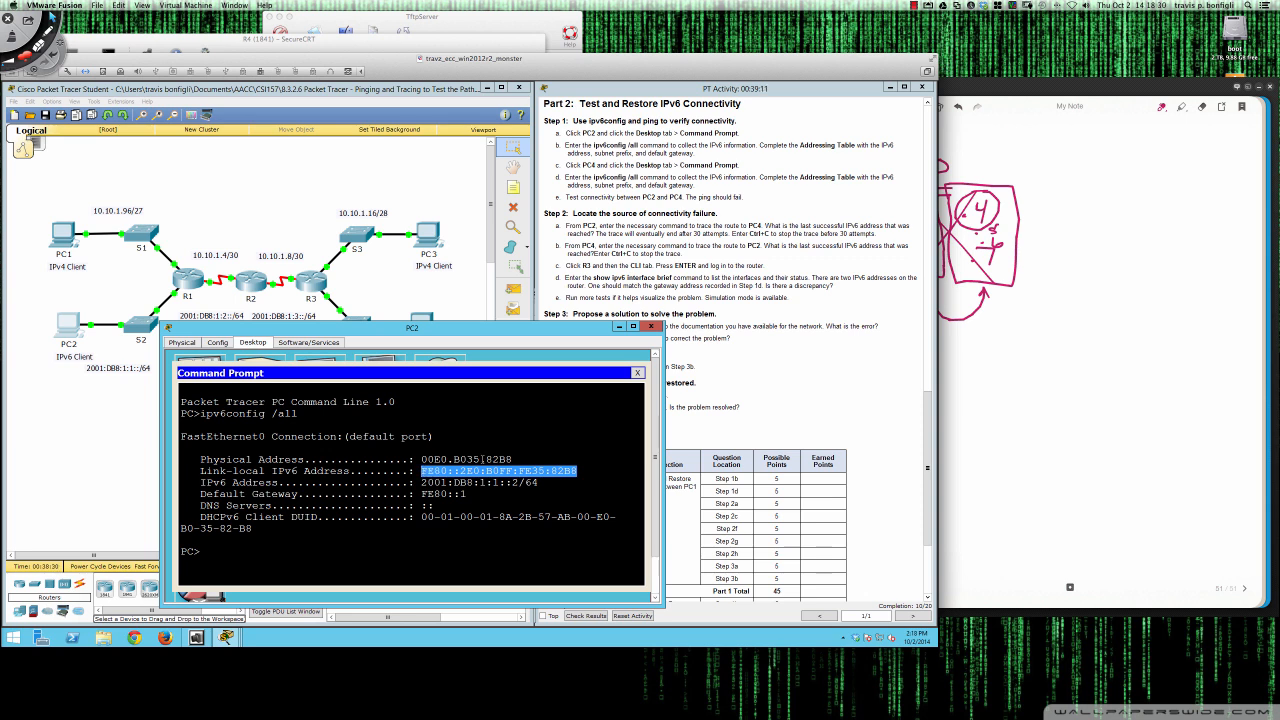
drag(498, 470, 534, 471)
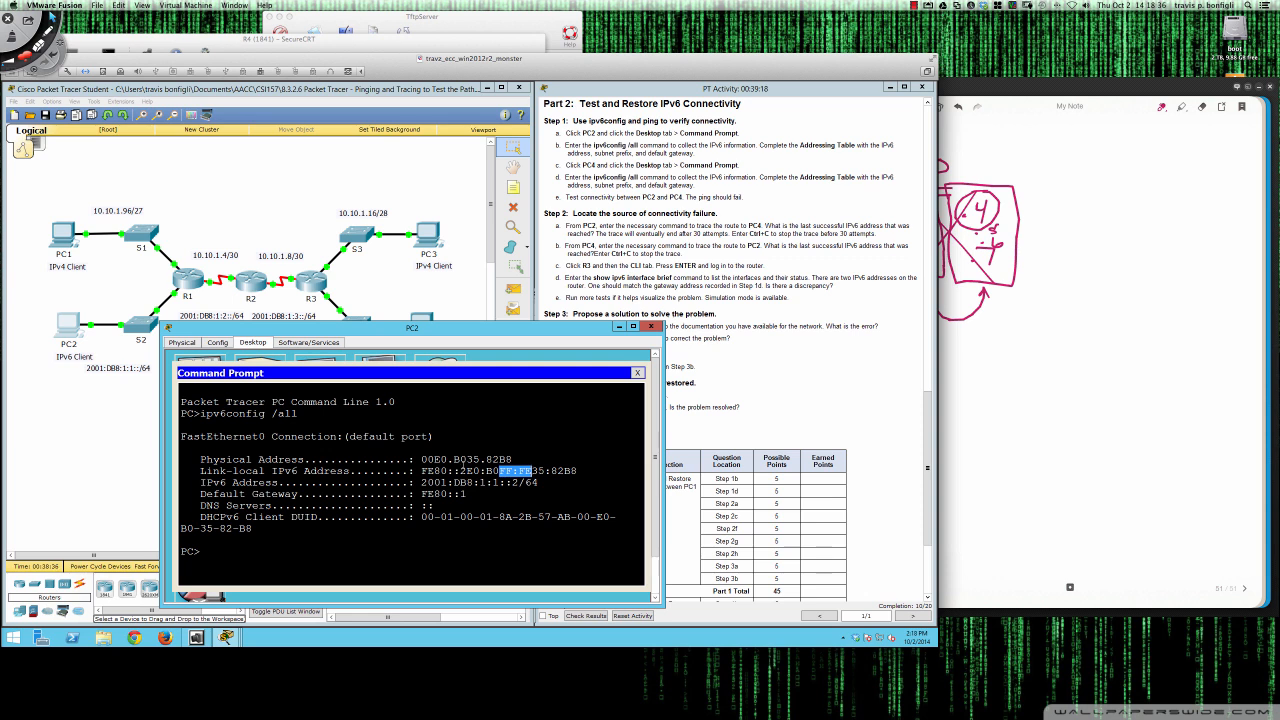
drag(460, 471, 434, 460)
Step: Switch to the Bamboo Dock note and handwrite 00E0.B035.82B8 - MAC below the existing sketch
click(977, 345)
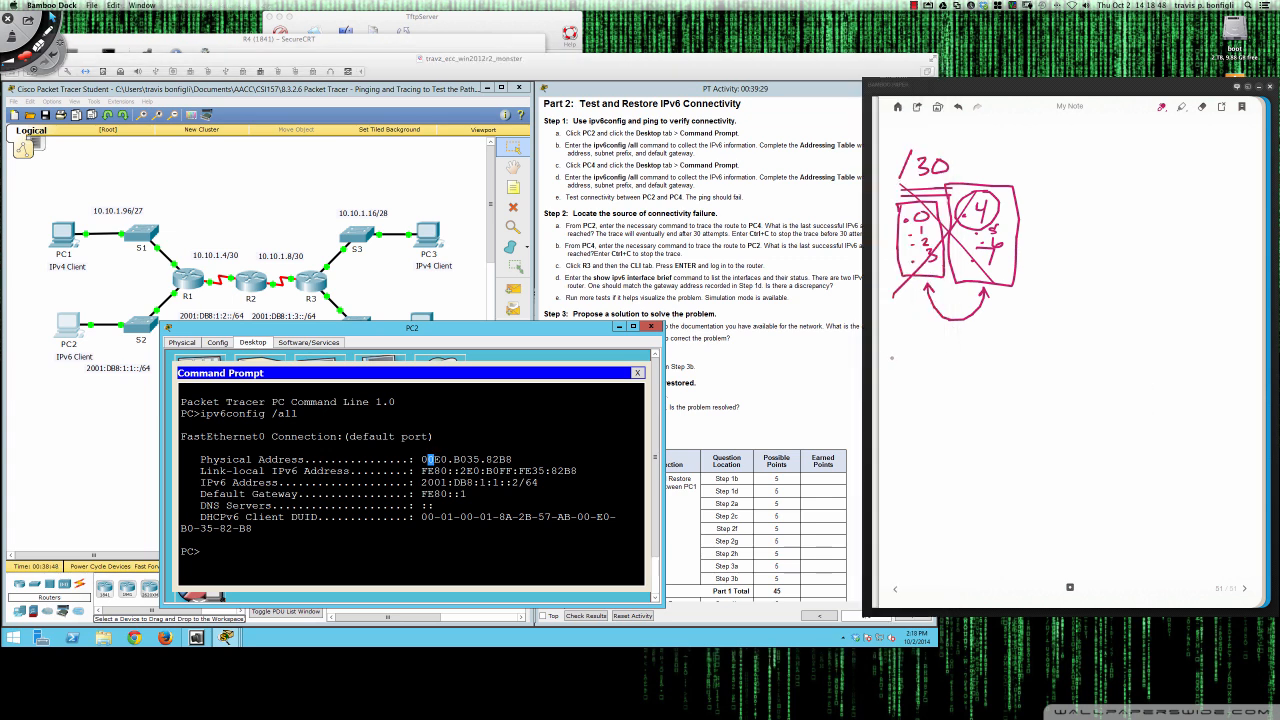
mouse_move(888, 358)
mouse_down()
mouse_move(952, 373)
mouse_move(946, 351)
mouse_up()
drag(932, 362, 966, 354)
drag(1008, 353, 1010, 368)
mouse_move(1034, 355)
mouse_down()
mouse_move(1034, 368)
mouse_move(1034, 355)
mouse_up()
drag(1047, 353, 1049, 366)
mouse_move(1070, 352)
mouse_down()
mouse_move(1060, 366)
mouse_move(1076, 350)
mouse_up()
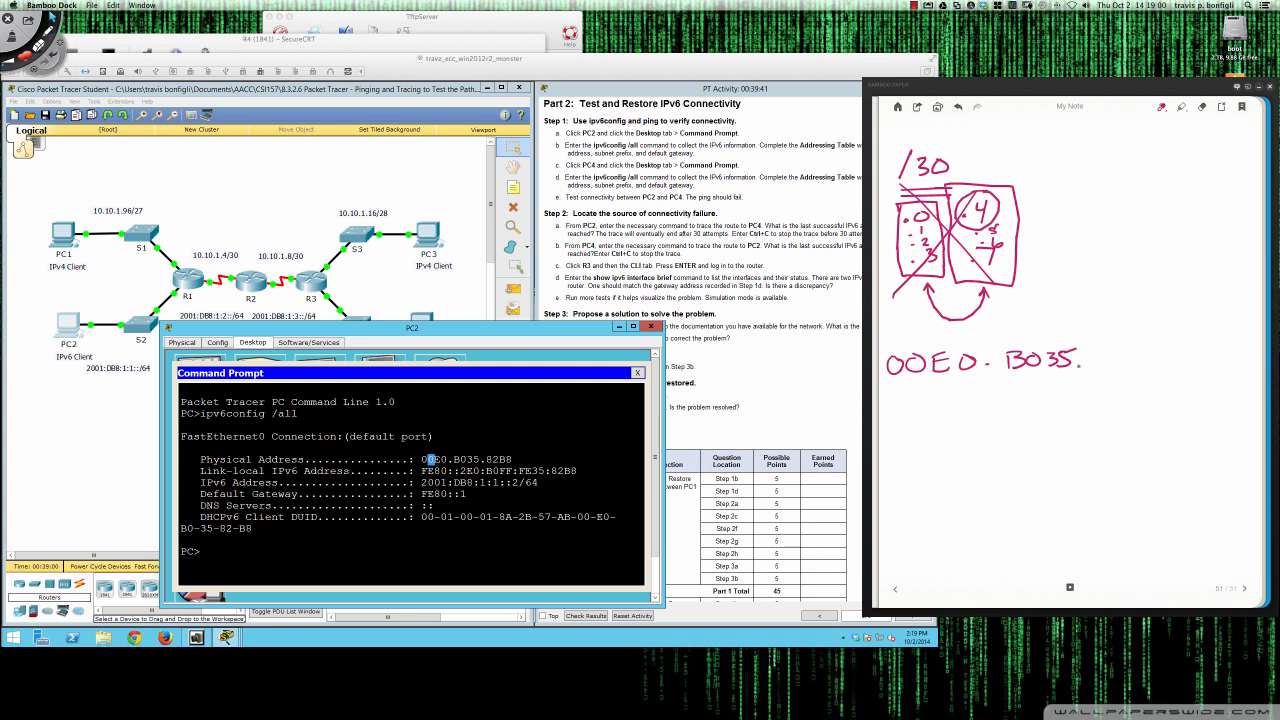
right_click(1076, 364)
click(1078, 367)
drag(1099, 349, 1101, 347)
mouse_move(1109, 351)
mouse_down()
mouse_move(1136, 363)
mouse_move(1160, 344)
mouse_move(1192, 349)
mouse_up()
right_click(1133, 348)
click(1199, 359)
mouse_move(1205, 358)
mouse_down()
mouse_move(1213, 345)
mouse_move(1258, 357)
mouse_up()
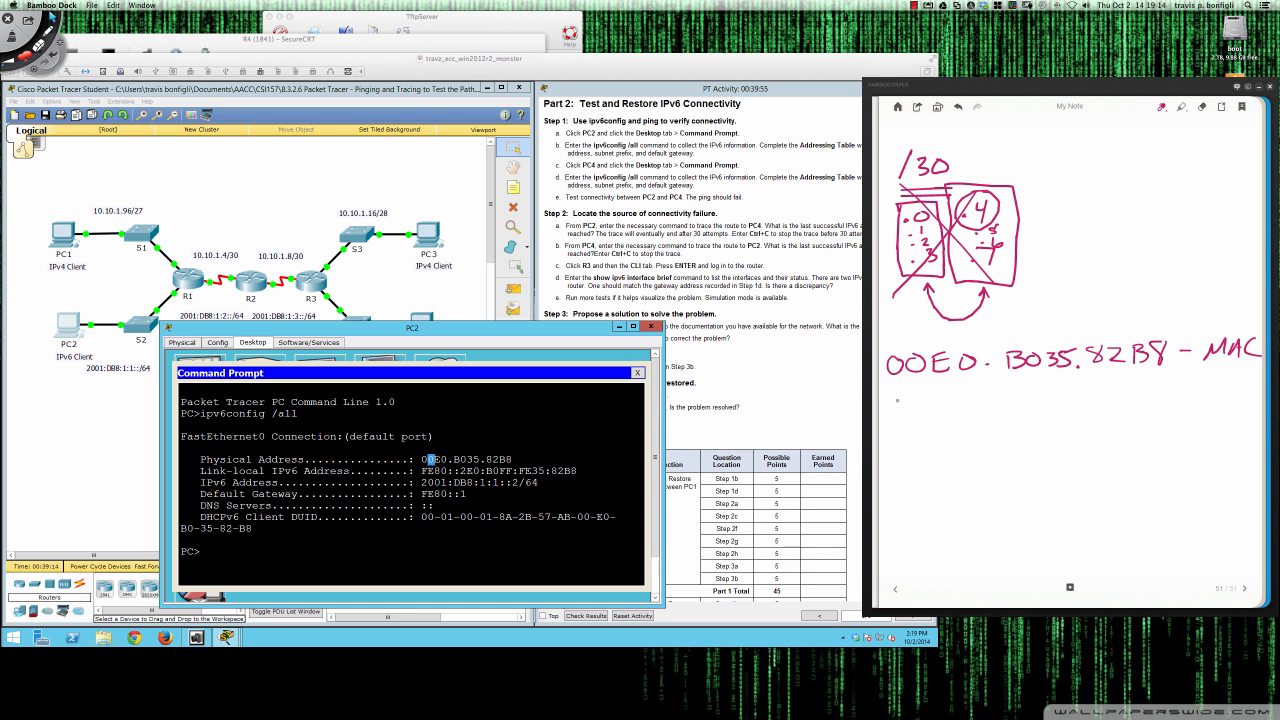
Step: Write EUI-64 under the MAC address and draw an arrow from its first digit down to the binary group 0000
mouse_move(893, 390)
mouse_down()
mouse_move(891, 405)
mouse_move(921, 387)
mouse_move(924, 400)
mouse_up()
drag(916, 401, 956, 398)
drag(970, 385, 978, 403)
mouse_move(893, 377)
mouse_down()
mouse_move(923, 376)
mouse_move(888, 442)
mouse_move(923, 441)
mouse_up()
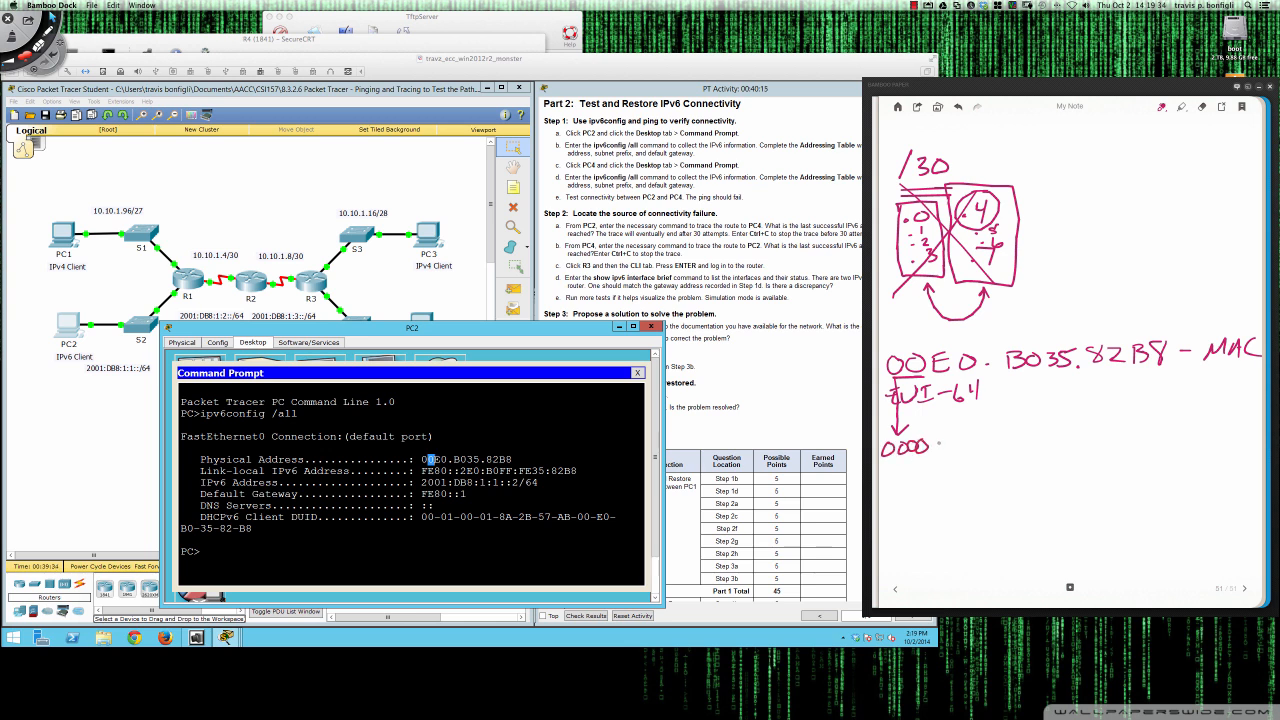
Step: Link the MAC's second digit to a binary group with its 2^1 bit changed to 1, circle that bit, and write 2 below
right_click(920, 376)
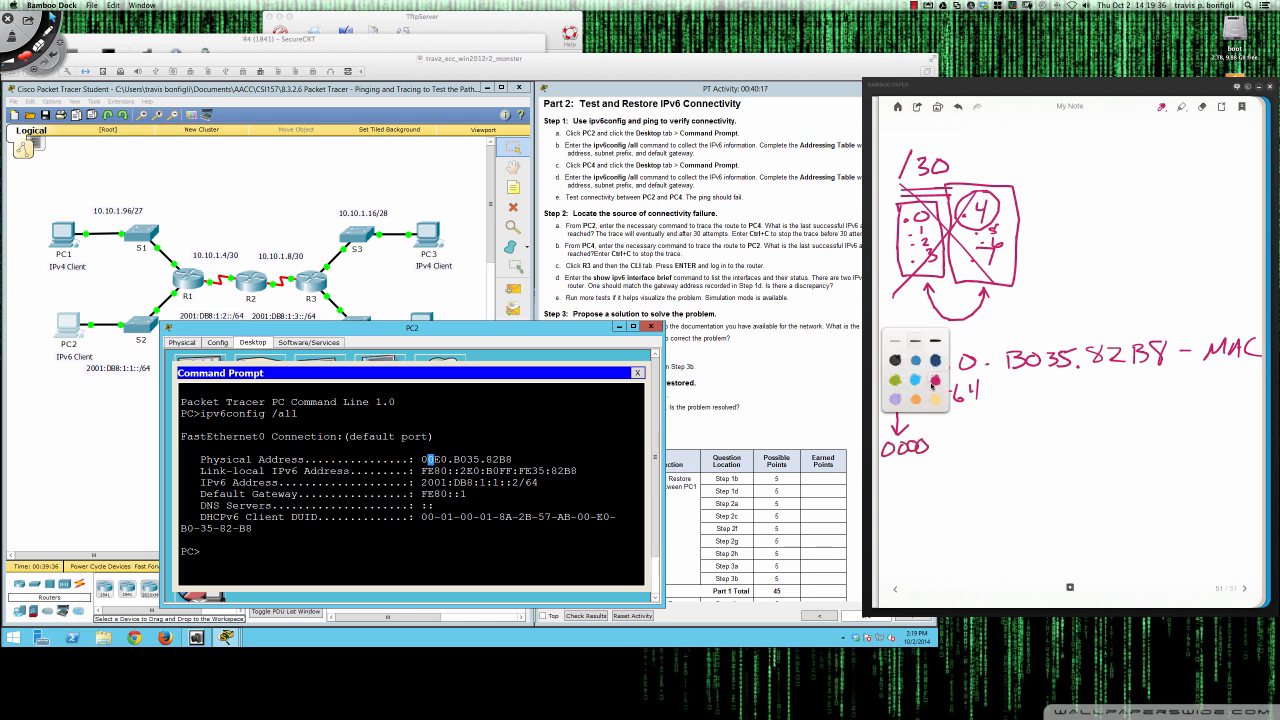
click(975, 411)
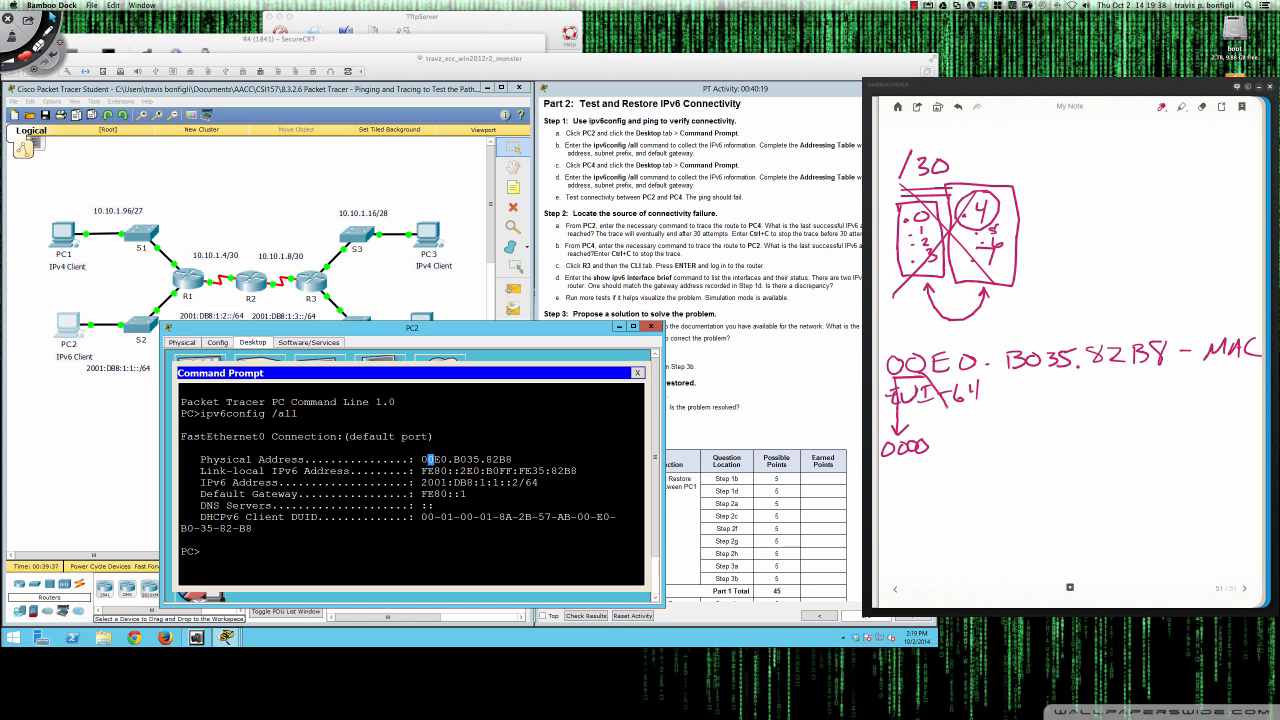
mouse_move(947, 440)
mouse_down()
mouse_move(987, 441)
mouse_move(984, 456)
mouse_up()
click(929, 448)
mouse_move(974, 434)
mouse_down()
mouse_move(994, 480)
mouse_move(1002, 465)
mouse_move(978, 480)
mouse_up()
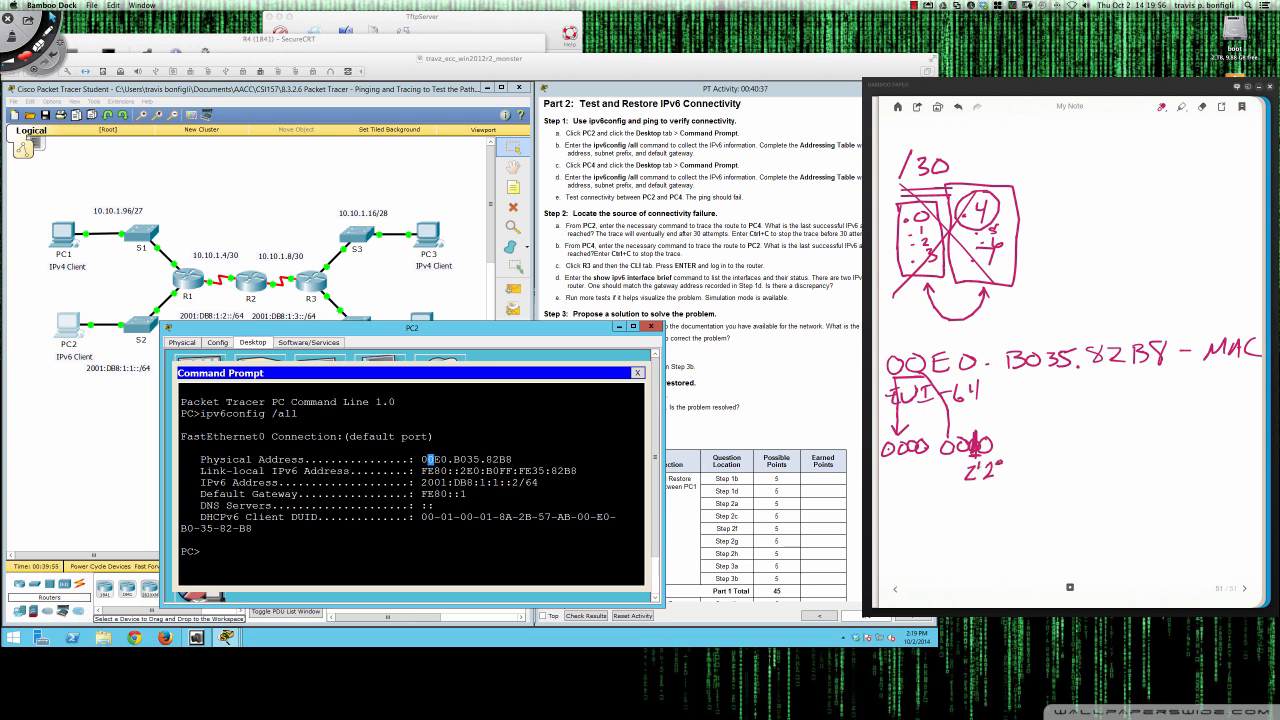
mouse_move(972, 420)
mouse_down()
mouse_move(958, 484)
mouse_move(982, 468)
mouse_move(984, 423)
mouse_move(971, 418)
mouse_up()
drag(961, 500, 982, 512)
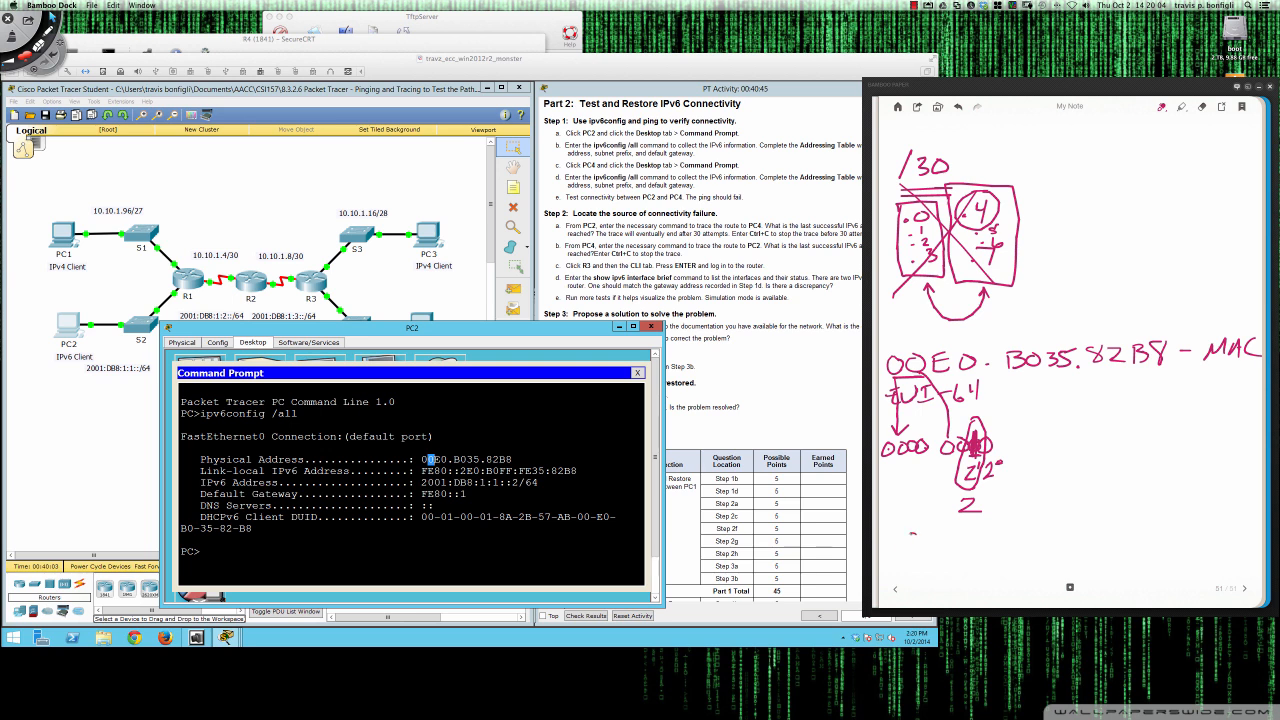
Step: Start the link-local address near the note's lower edge by writing the prefix FE80::
drag(912, 533, 913, 535)
key(ctrl+z)
mouse_move(903, 546)
mouse_down()
mouse_move(924, 552)
mouse_move(926, 534)
mouse_move(925, 578)
mouse_move(940, 556)
mouse_move(950, 572)
mouse_move(981, 564)
mouse_up()
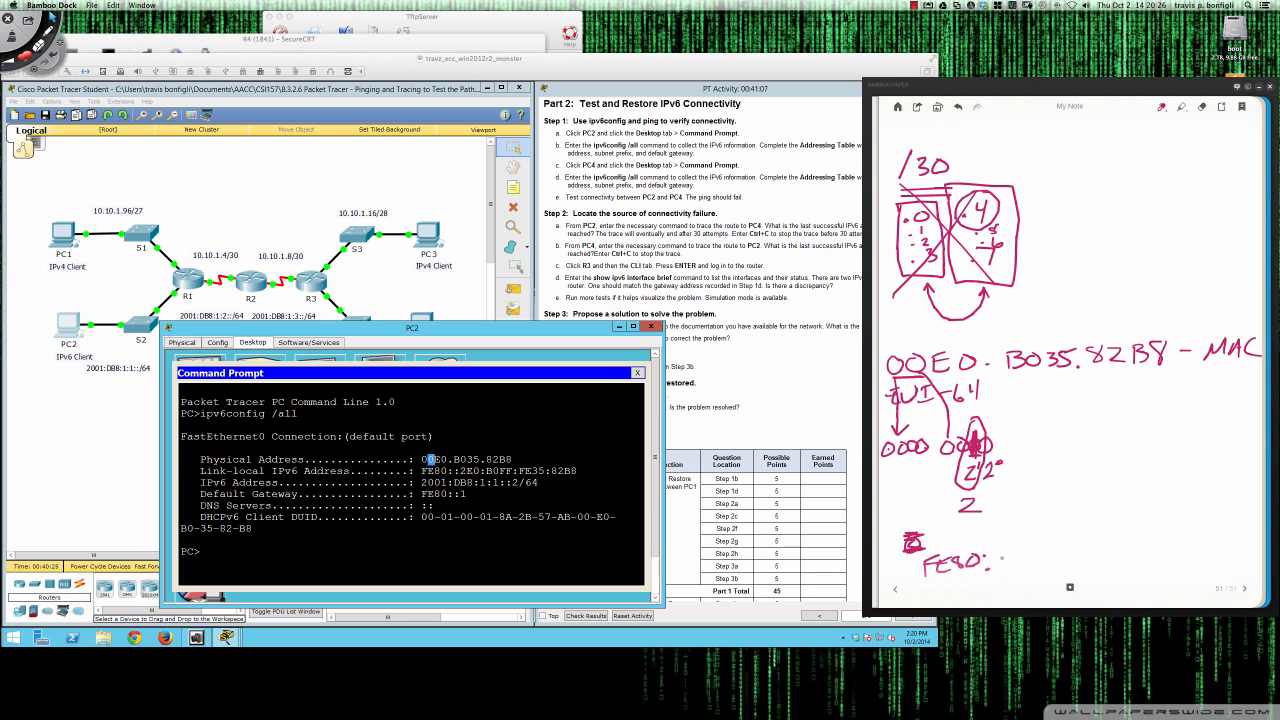
right_click(1001, 568)
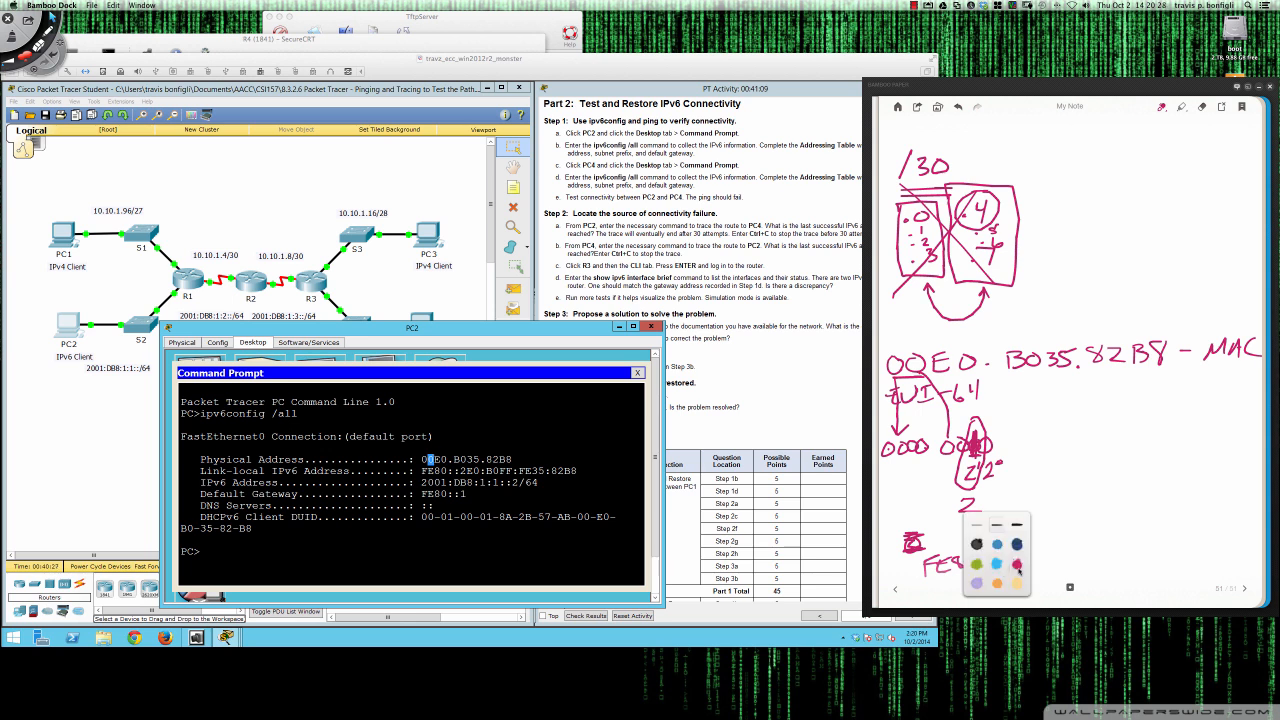
click(1049, 552)
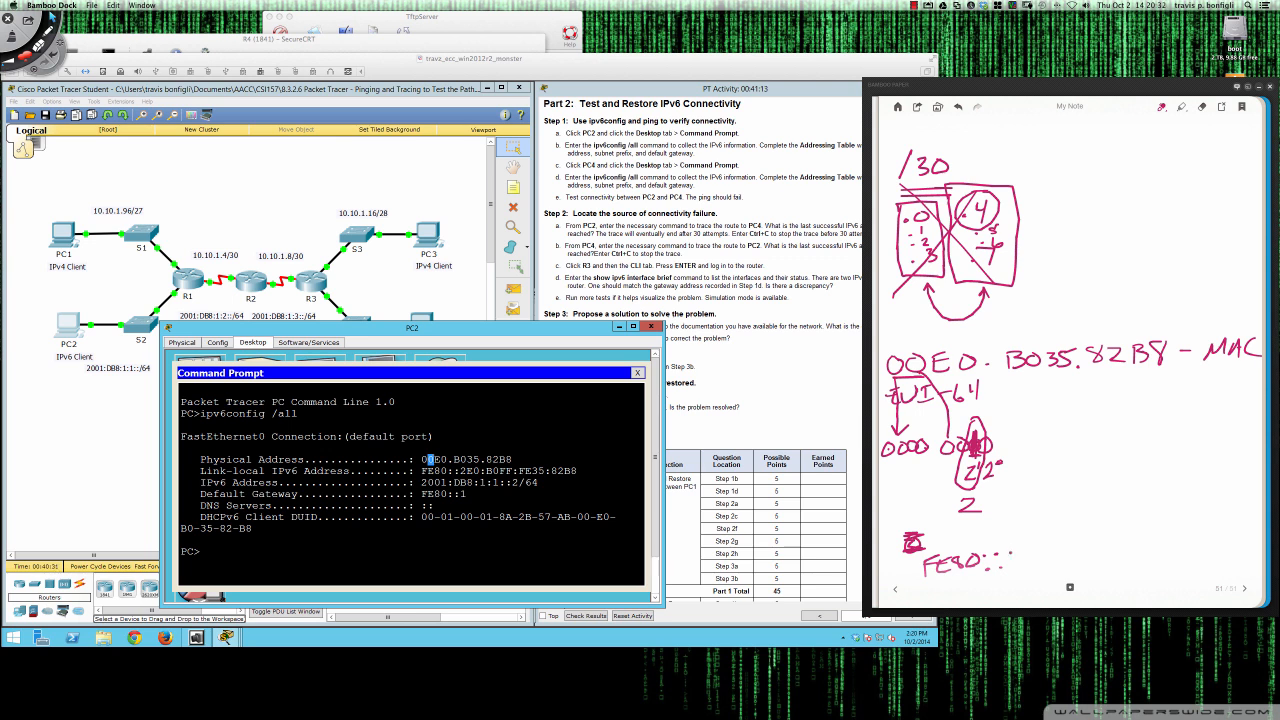
Step: Complete the link-local address with 2E0:B0FF:FE35:82B8 and underline its FF:FE portion
mouse_move(1010, 552)
mouse_down()
mouse_move(1022, 567)
mouse_move(1050, 550)
mouse_up()
mouse_move(1076, 550)
mouse_down()
mouse_move(1077, 564)
mouse_move(1091, 550)
mouse_up()
mouse_move(1103, 548)
mouse_down()
mouse_move(1102, 564)
mouse_move(1116, 543)
mouse_move(1118, 562)
mouse_up()
mouse_move(1117, 546)
mouse_down()
mouse_move(1133, 542)
mouse_move(1149, 562)
mouse_move(1164, 541)
mouse_up()
click(1138, 546)
click(1138, 552)
drag(1150, 553, 1162, 560)
drag(1163, 544, 1178, 540)
drag(1163, 551, 1174, 549)
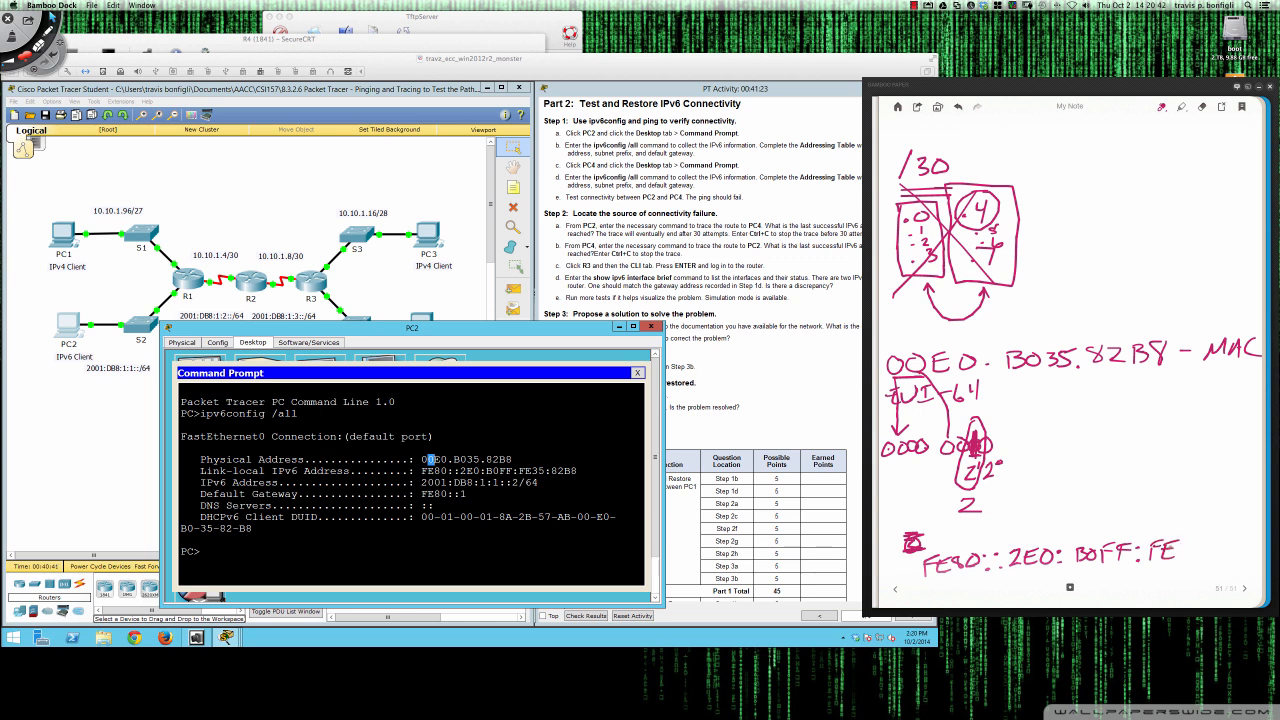
mouse_move(1101, 567)
mouse_down()
mouse_move(1176, 567)
mouse_move(1186, 546)
mouse_move(1178, 556)
mouse_up()
mouse_move(1188, 540)
mouse_down()
mouse_move(1187, 556)
mouse_move(1205, 537)
mouse_move(1256, 571)
mouse_up()
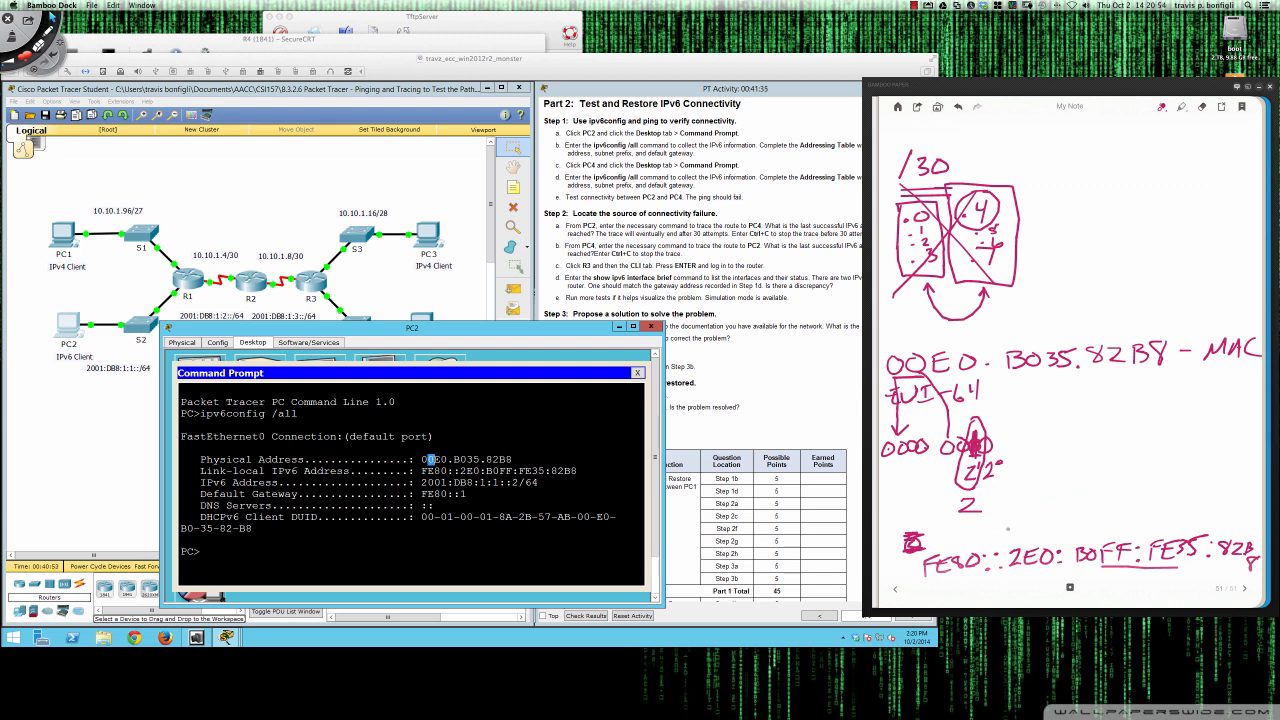
Step: Underline FE80 and write an underlined 0000 group above the address, with an arrow pointing to the double colon
mouse_move(1020, 515)
mouse_down()
mouse_move(988, 556)
mouse_move(1005, 548)
mouse_up()
drag(930, 572, 984, 580)
mouse_move(1028, 500)
mouse_down()
mouse_move(1074, 488)
mouse_move(1085, 504)
mouse_move(1040, 513)
mouse_move(1086, 503)
mouse_up()
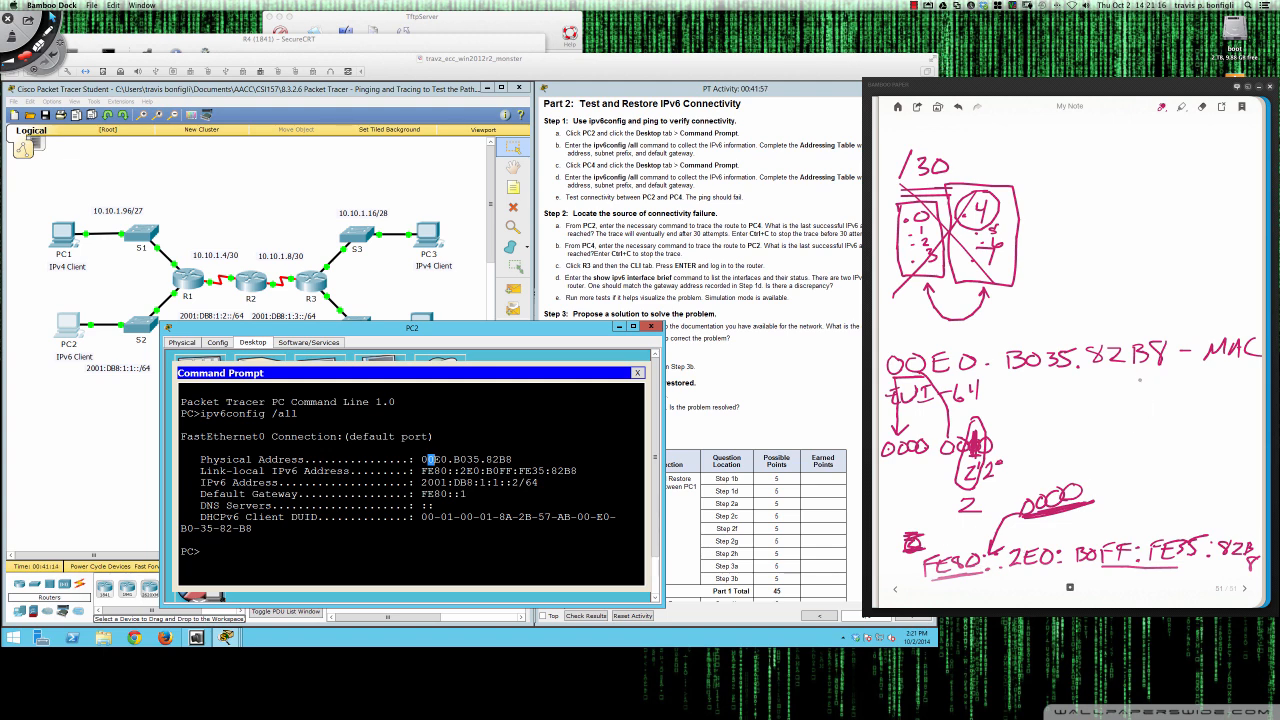
Step: Write the multiplication 16 times 6 with the product 96 under the MAC address
drag(1140, 377, 1140, 391)
drag(1150, 373, 1156, 405)
mouse_move(1120, 421)
mouse_down()
mouse_move(1185, 413)
mouse_move(1140, 455)
mouse_up()
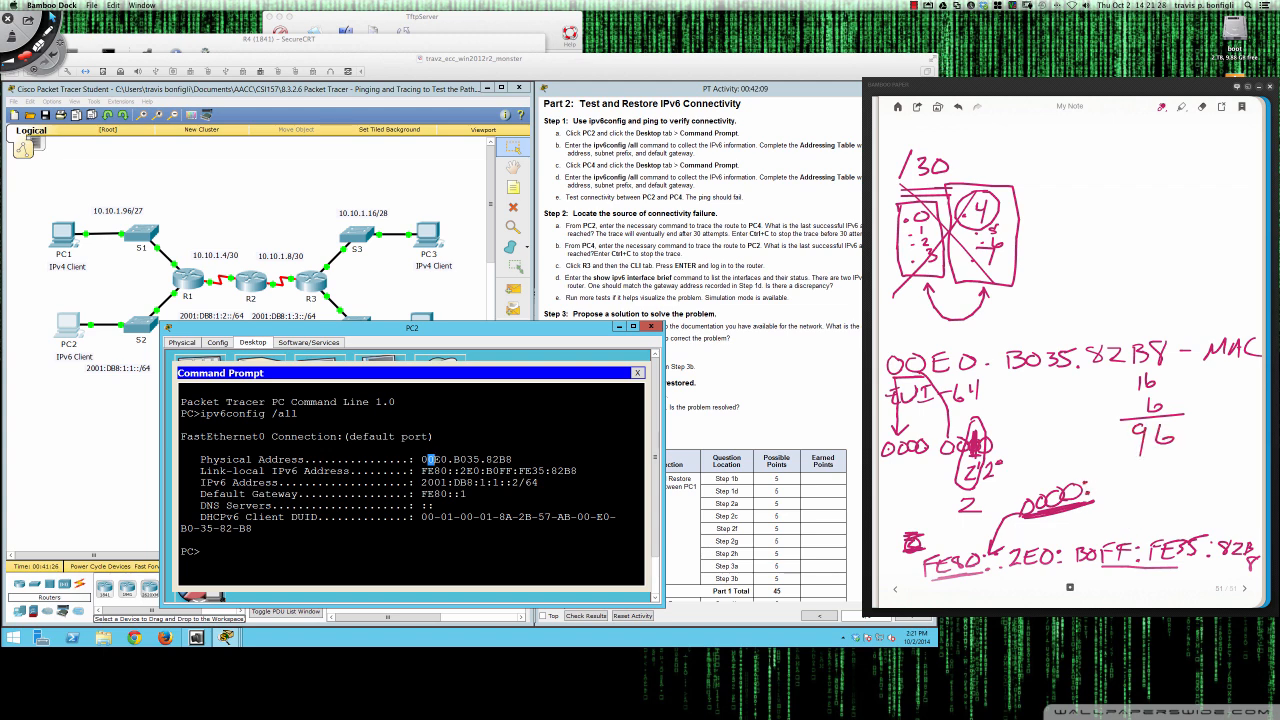
Step: Add two more 0000 groups to the expanded zeros and work out 16 times 7, writing 128 and 112 beneath
mouse_move(1100, 477)
mouse_down()
mouse_move(1136, 475)
mouse_move(1144, 490)
mouse_move(1104, 496)
mouse_up()
drag(1198, 370, 1199, 384)
mouse_move(1214, 368)
mouse_down()
mouse_move(1214, 402)
mouse_move(1238, 395)
mouse_move(1199, 438)
mouse_up()
drag(1205, 421, 1218, 433)
drag(1232, 413, 1230, 415)
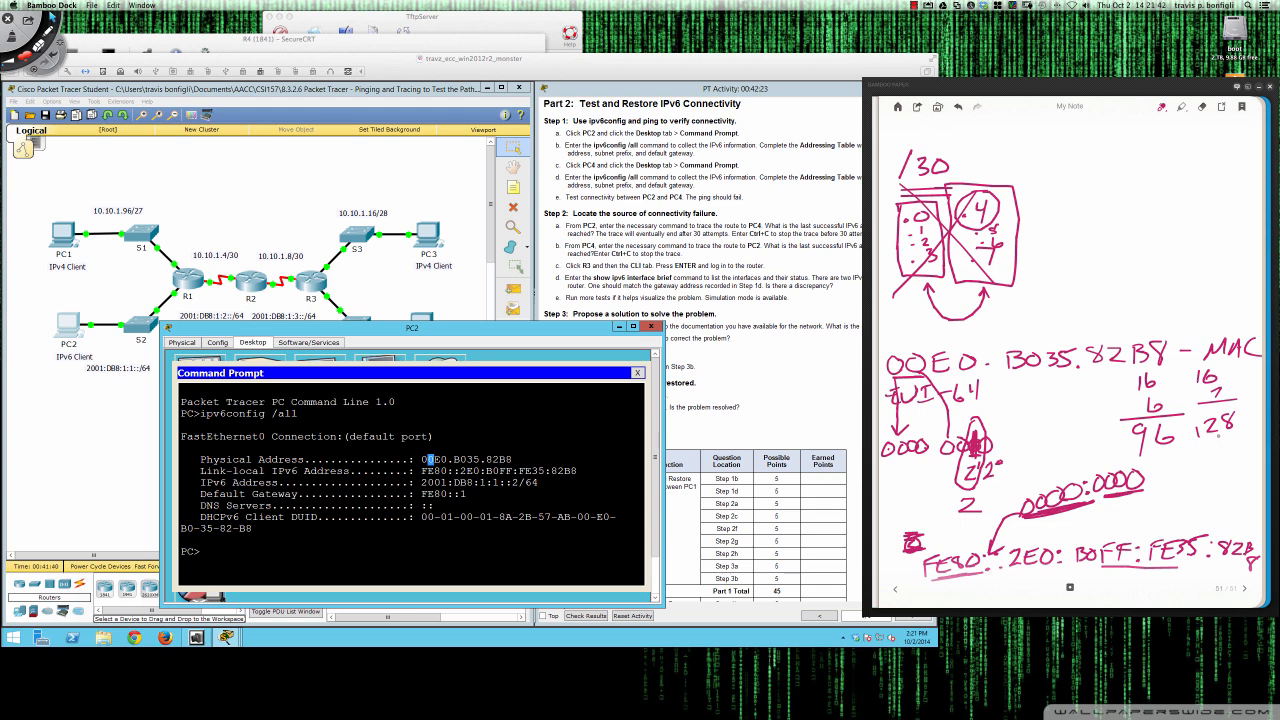
mouse_move(1228, 446)
mouse_down()
mouse_move(1258, 459)
mouse_move(1205, 469)
mouse_up()
mouse_move(1222, 443)
mouse_down()
mouse_move(1220, 465)
mouse_move(1176, 476)
mouse_move(1198, 476)
mouse_up()
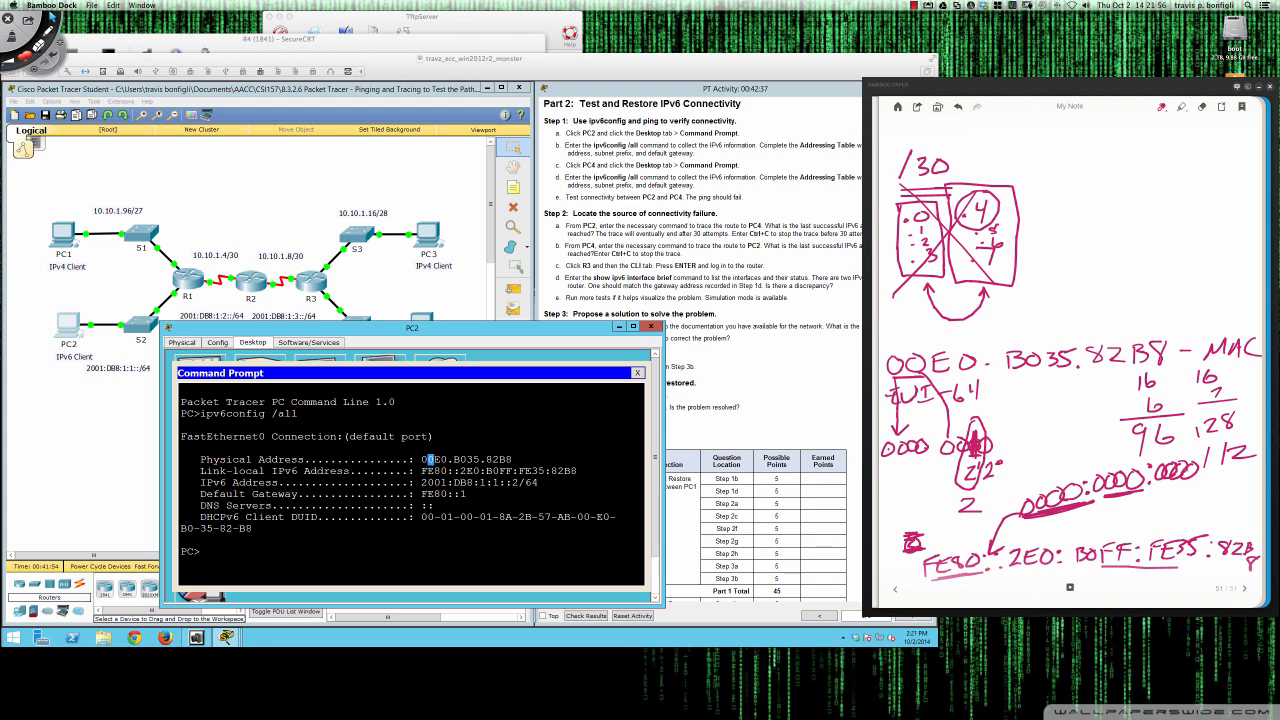
Step: Write the multiplication 16 times 8 with the product 128 in the note's upper area and bracket the 96 to the expanded zeros
mouse_move(1173, 166)
mouse_down()
mouse_move(1173, 190)
mouse_move(1215, 226)
mouse_move(1194, 213)
mouse_move(1208, 262)
mouse_move(1160, 170)
mouse_up()
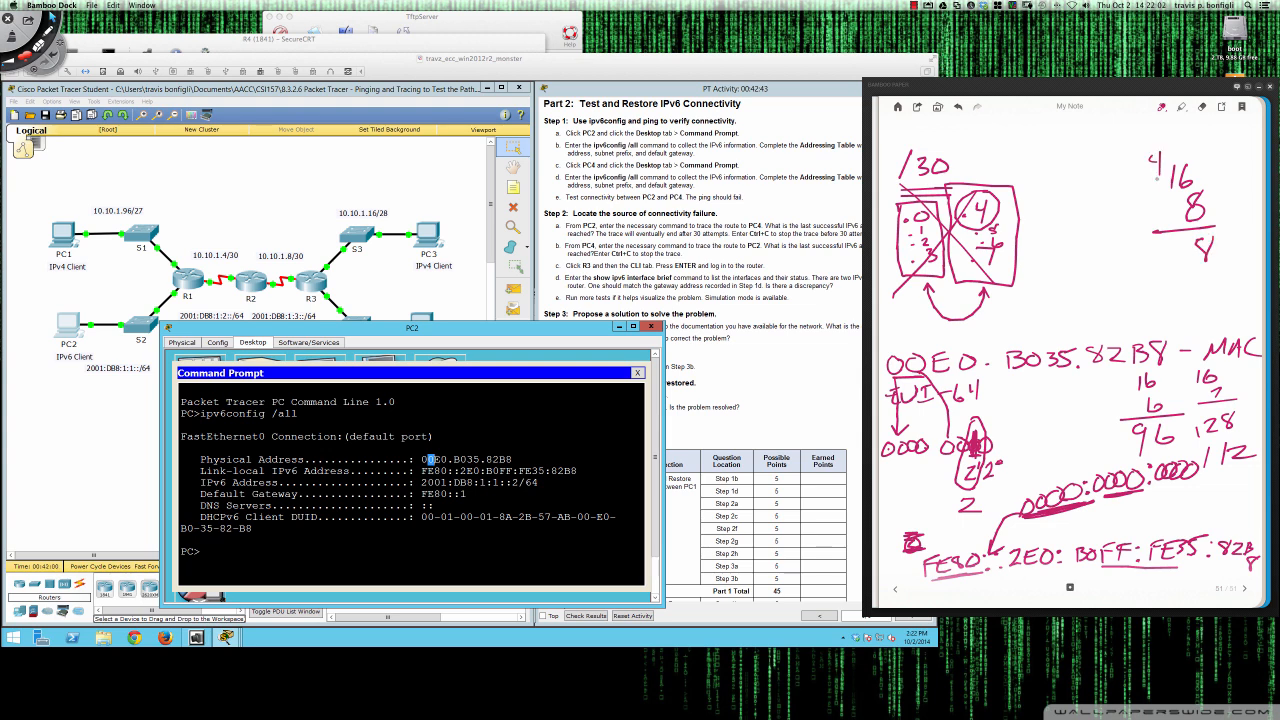
drag(1162, 258, 1164, 276)
drag(1174, 250, 1237, 265)
mouse_move(1183, 437)
mouse_down()
mouse_move(1207, 492)
mouse_move(1179, 495)
mouse_up()
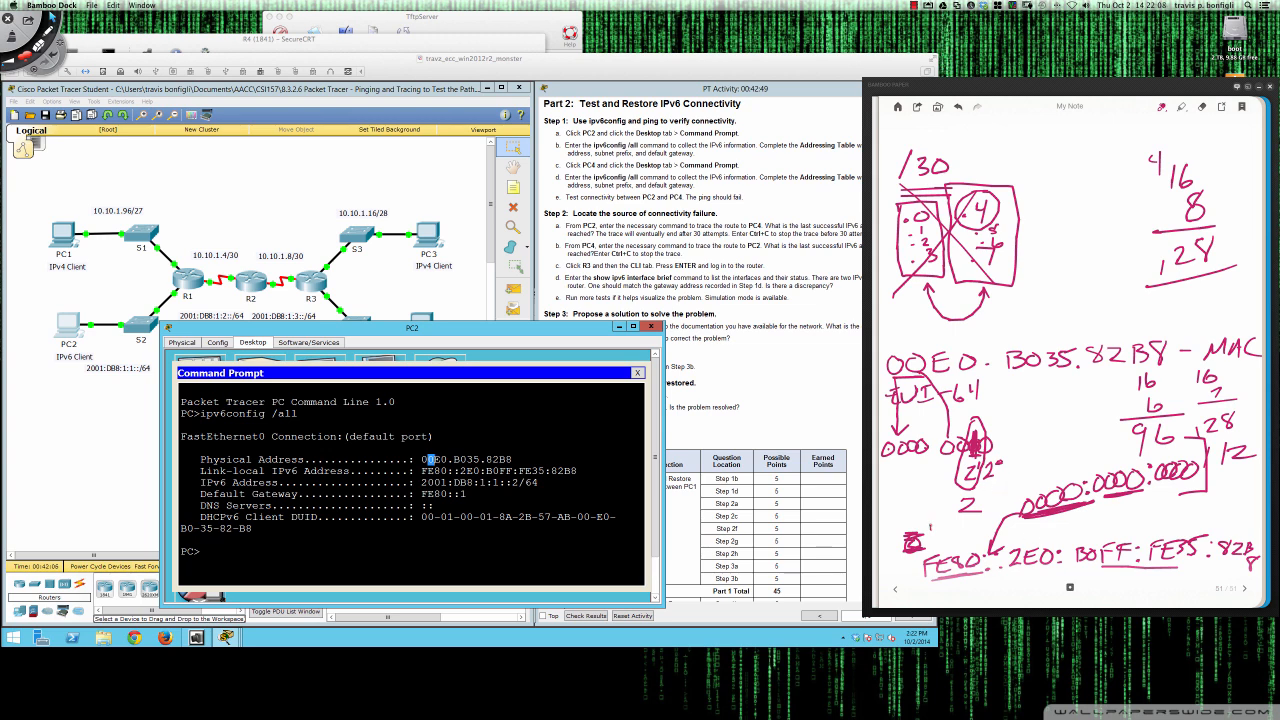
Step: Mark up the written link-local address by underlining FE80 and 2E0 and adding arrows above FF and FE
mouse_move(931, 527)
mouse_down()
mouse_move(920, 592)
mouse_move(995, 572)
mouse_up()
drag(1012, 568, 1094, 562)
mouse_move(1114, 519)
mouse_down()
mouse_move(1115, 537)
mouse_move(1168, 528)
mouse_up()
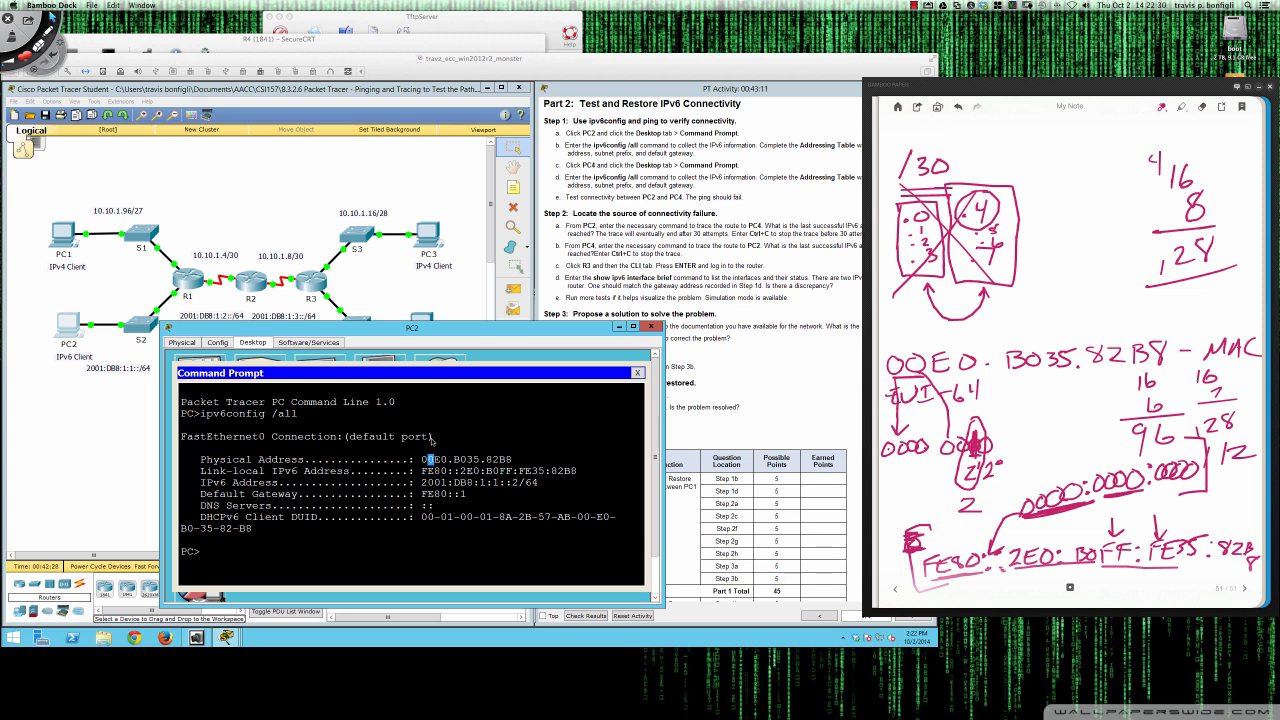
Step: Switch to Packet Tracer, open PC4's device window, move it clear of the topology and widen it
click(445, 378)
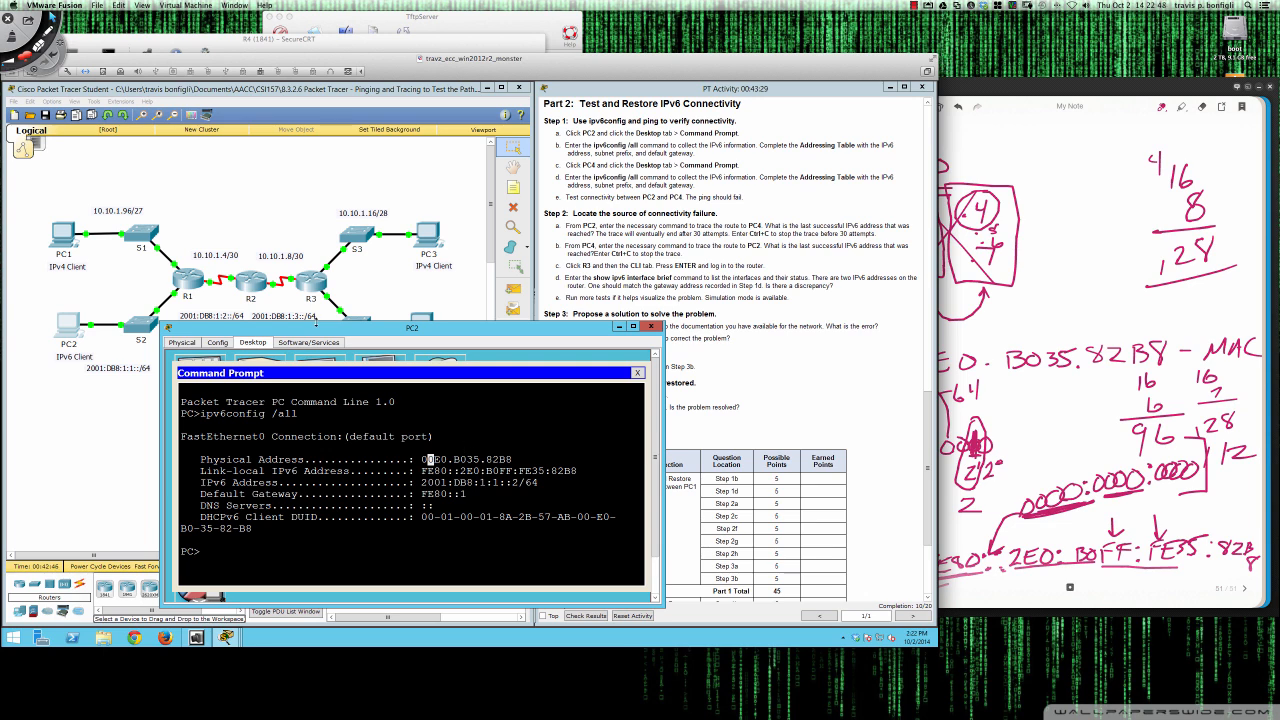
double_click(428, 266)
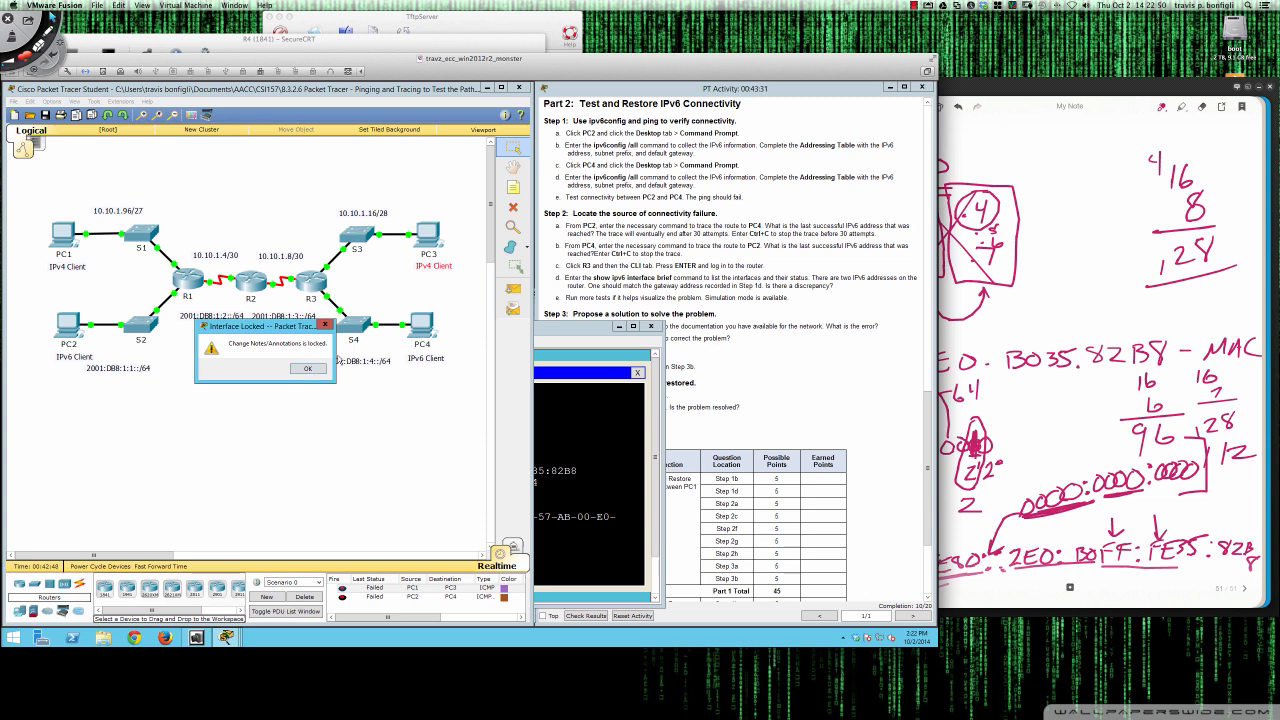
click(293, 372)
double_click(421, 328)
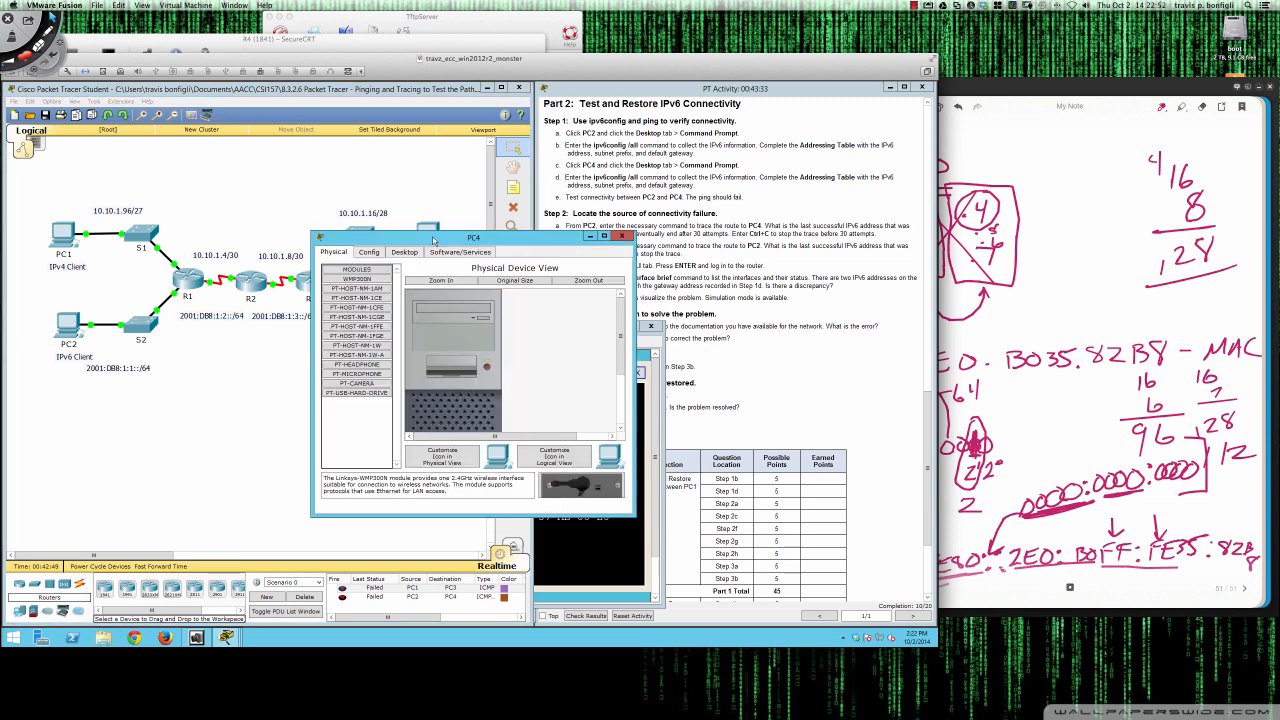
drag(433, 240, 138, 334)
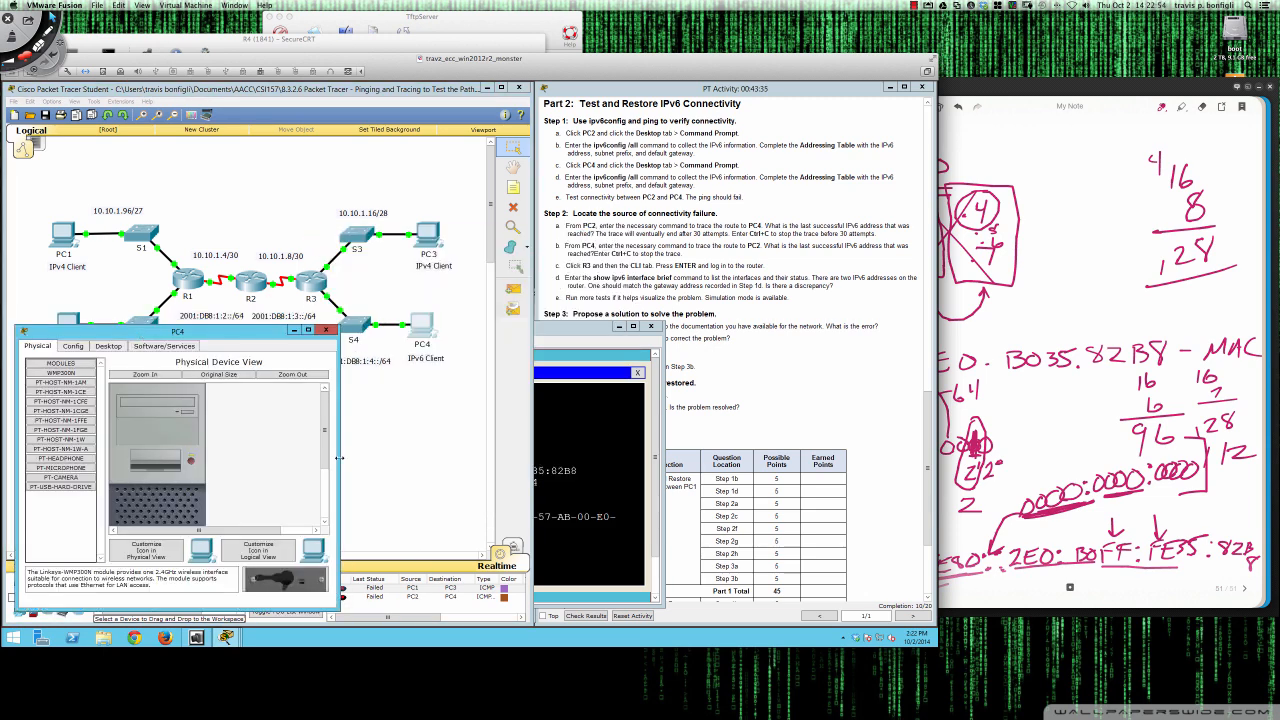
drag(339, 458, 618, 454)
Step: Open the Command Prompt on PC4 and run ipv6config /all to collect its IPv6 settings
click(108, 346)
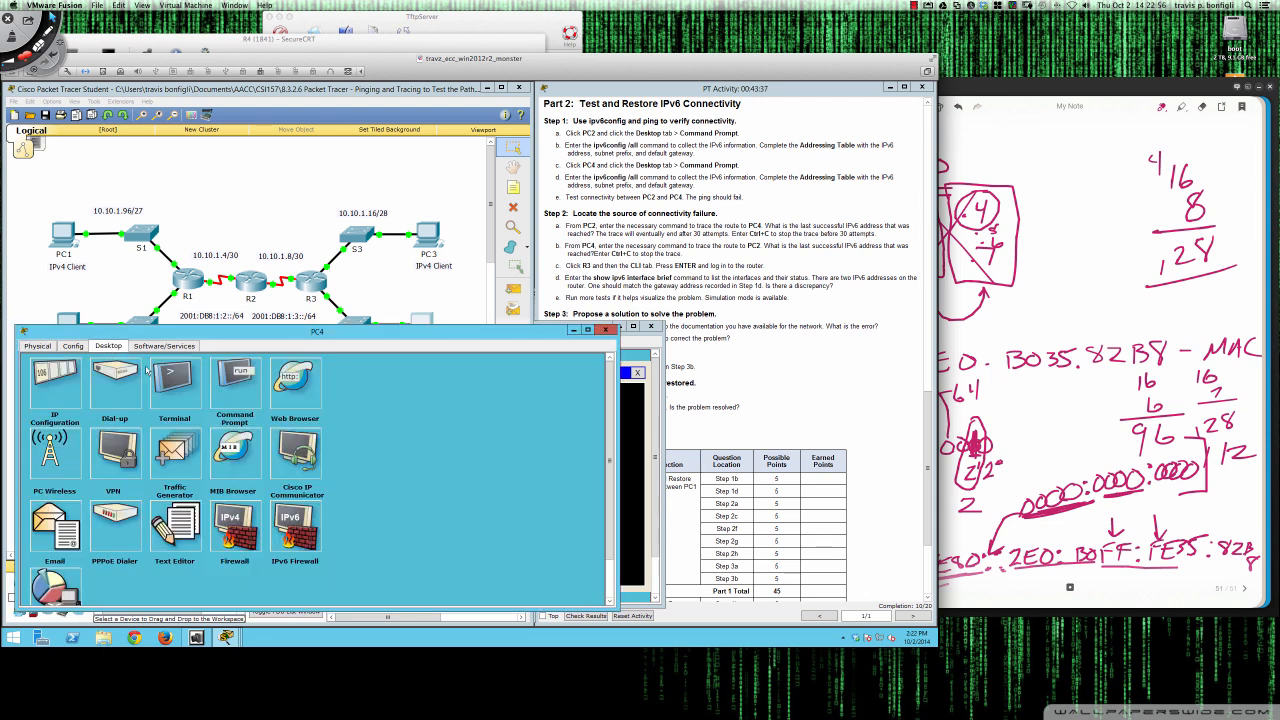
click(236, 380)
text(ipvcconfig)
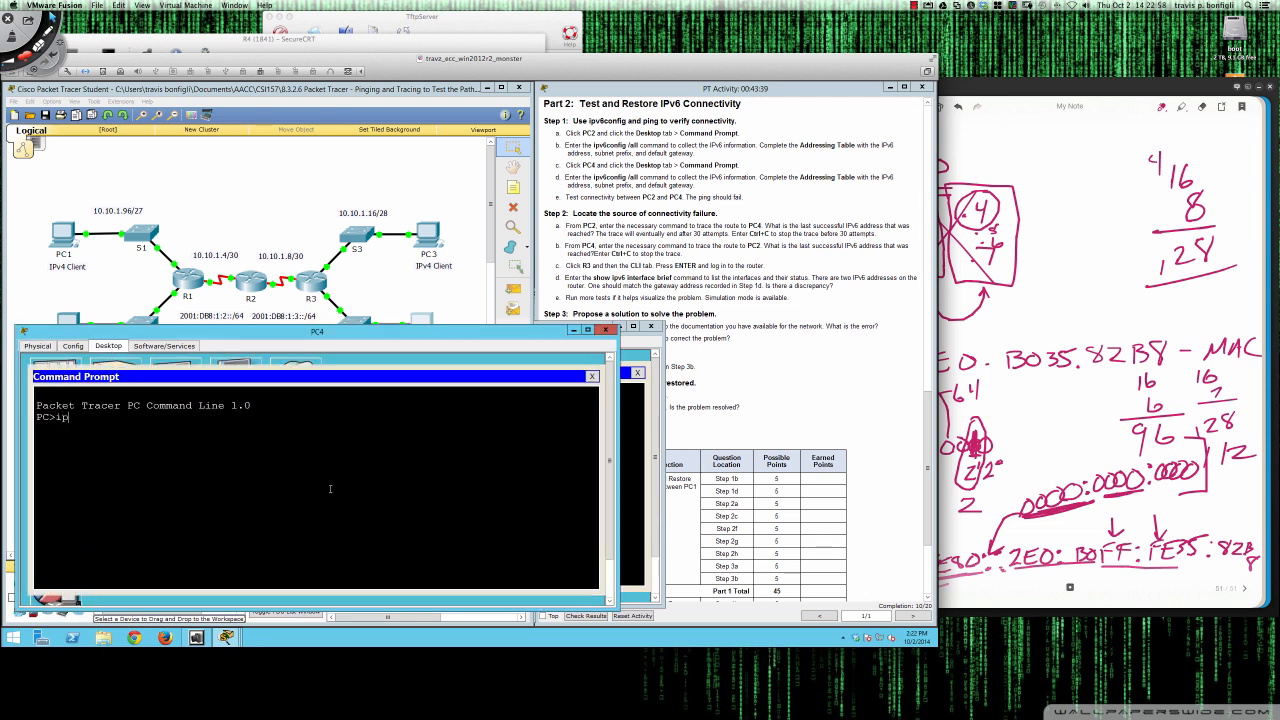
key(BackSpace)
key(BackSpace)
key(BackSpace)
key(BackSpace)
key(BackSpace)
key(BackSpace)
key(BackSpace)
text(6config /all)
key(Return)
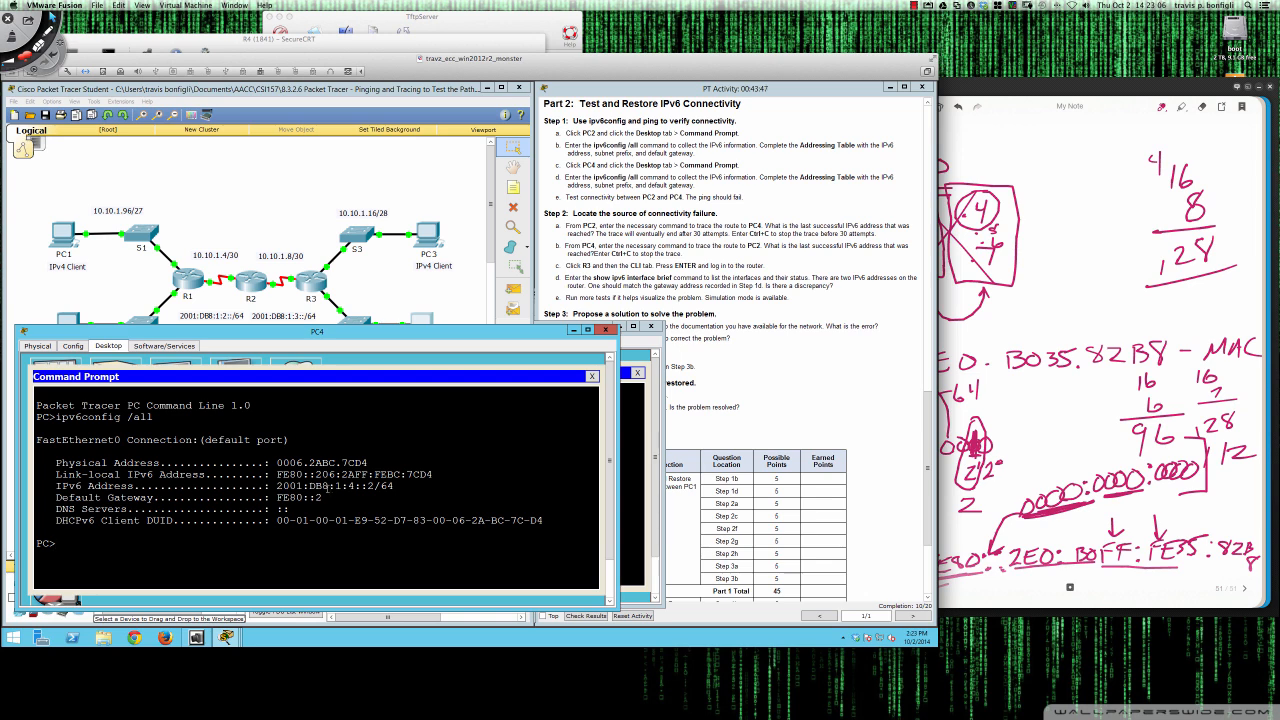
Step: Examine PC4's IPv6 address and default gateway, and compare them with PC2's default gateway
drag(277, 486, 395, 486)
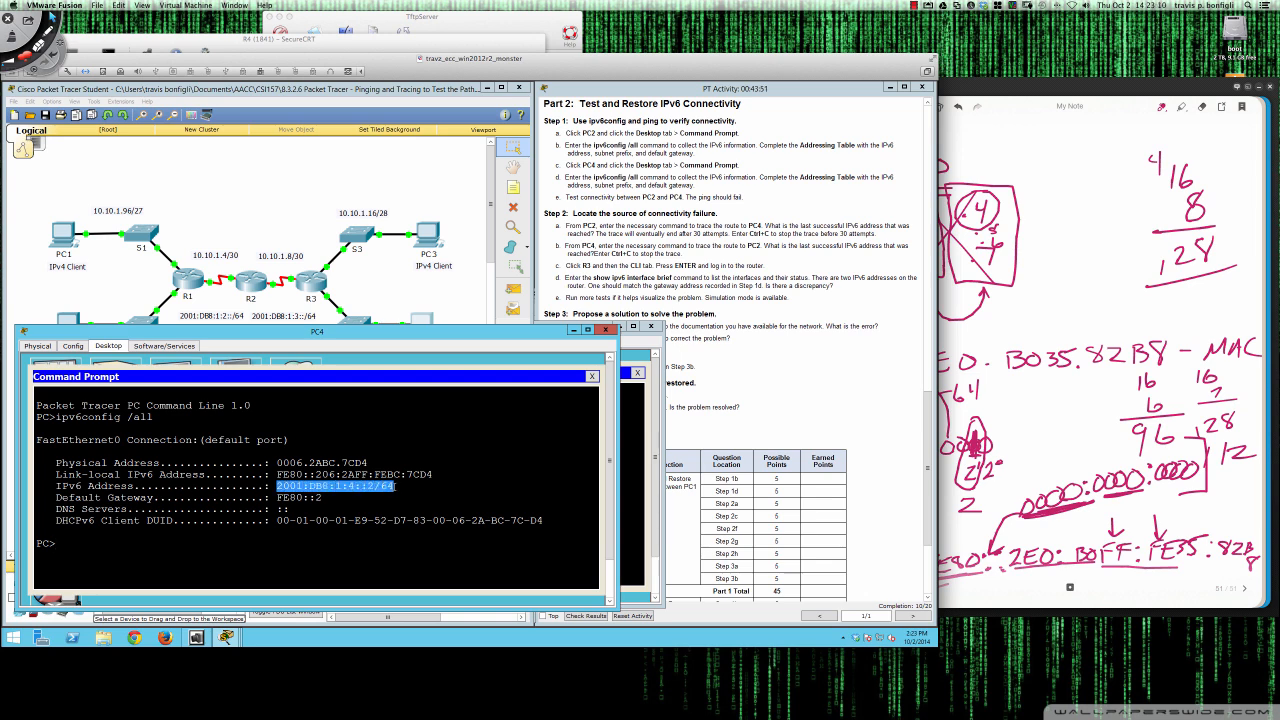
drag(277, 497, 323, 497)
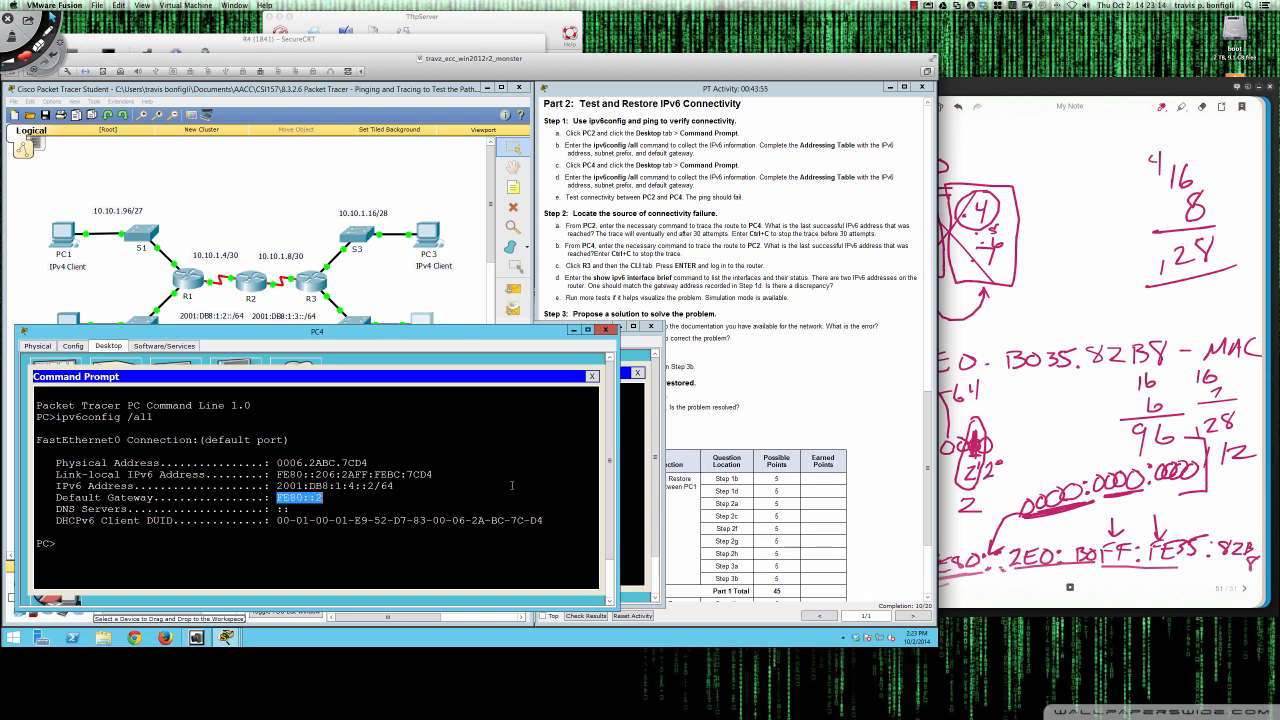
click(628, 484)
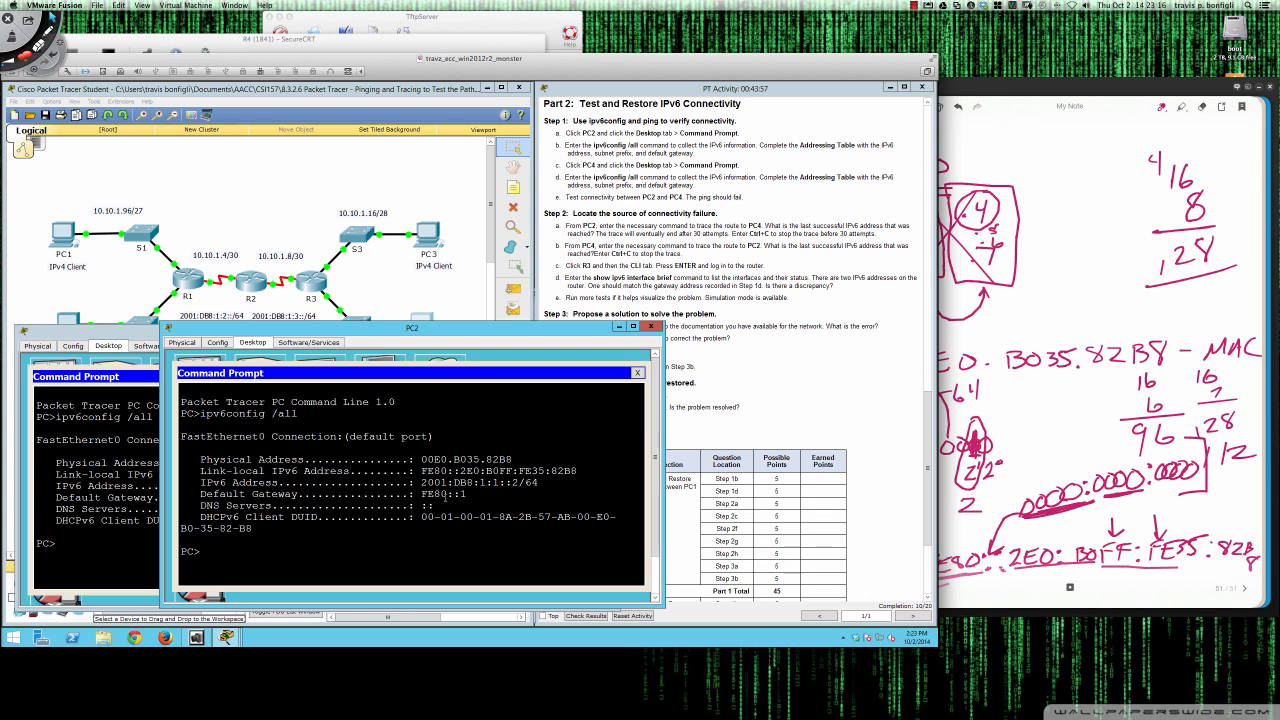
drag(421, 495, 468, 495)
Step: Start a ping command in PC2's Command Prompt and move its window aside to expose PC4's window
click(79, 285)
click(70, 328)
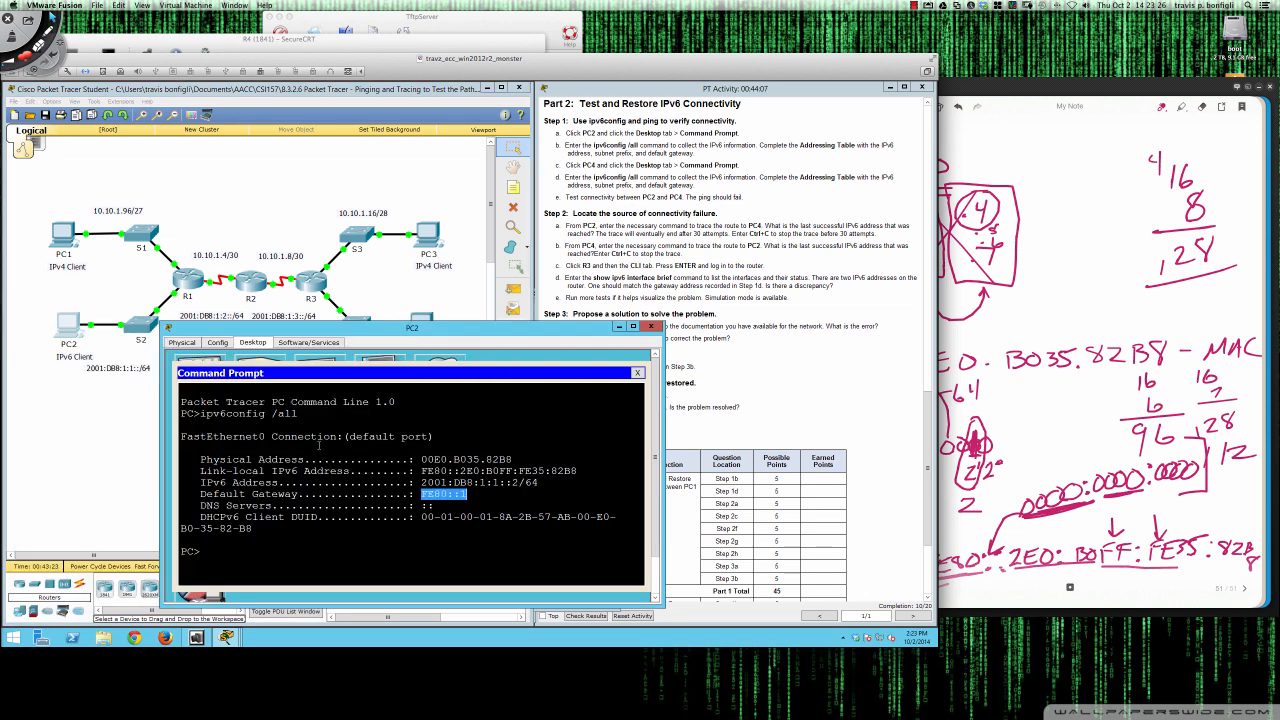
click(333, 466)
key(Return)
key(Return)
text(ping)
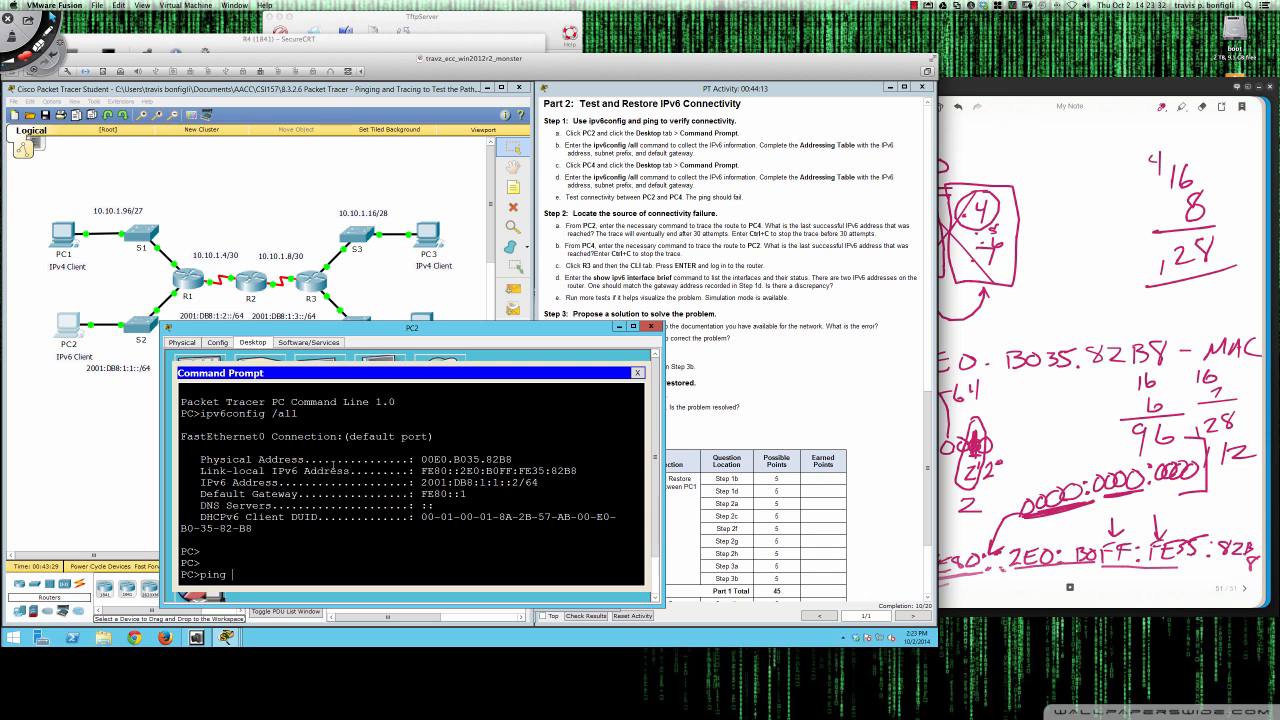
drag(333, 332, 197, 340)
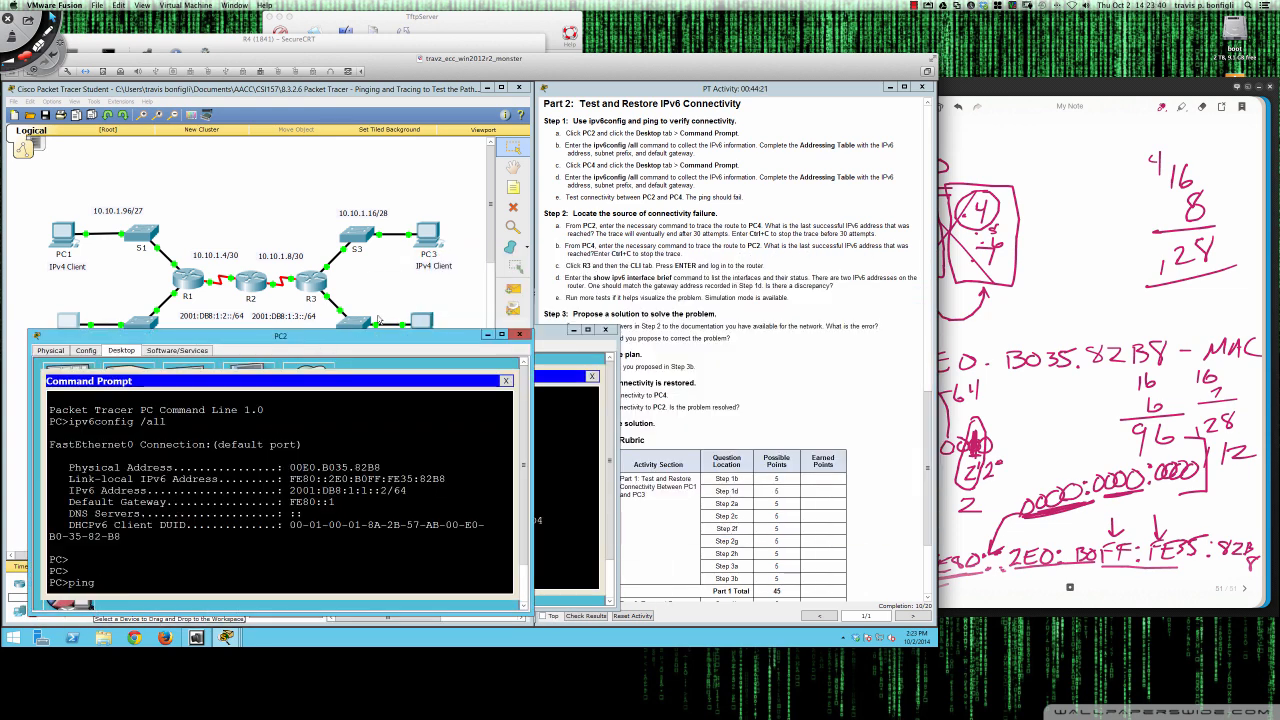
Step: Select PC4's IPv6 address 2001:DB8:1:4::2/64 in its ipv6config output for copying
click(568, 408)
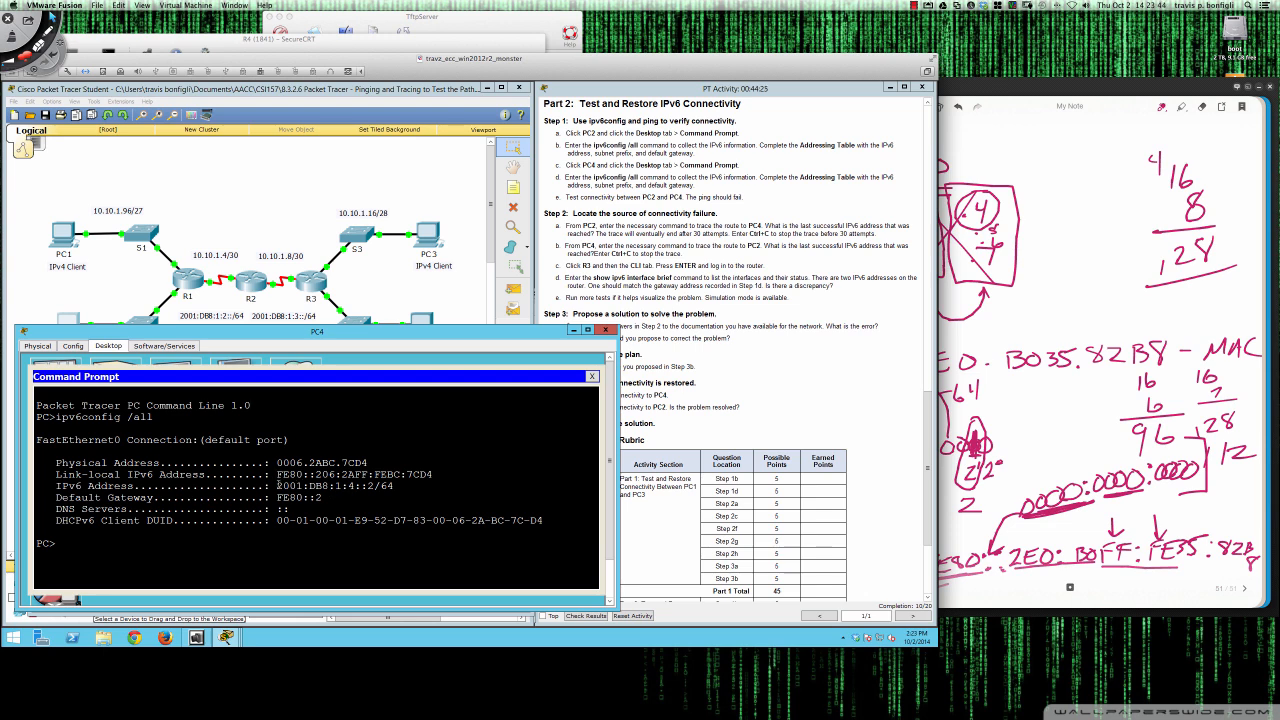
drag(277, 486, 395, 486)
right_click(395, 486)
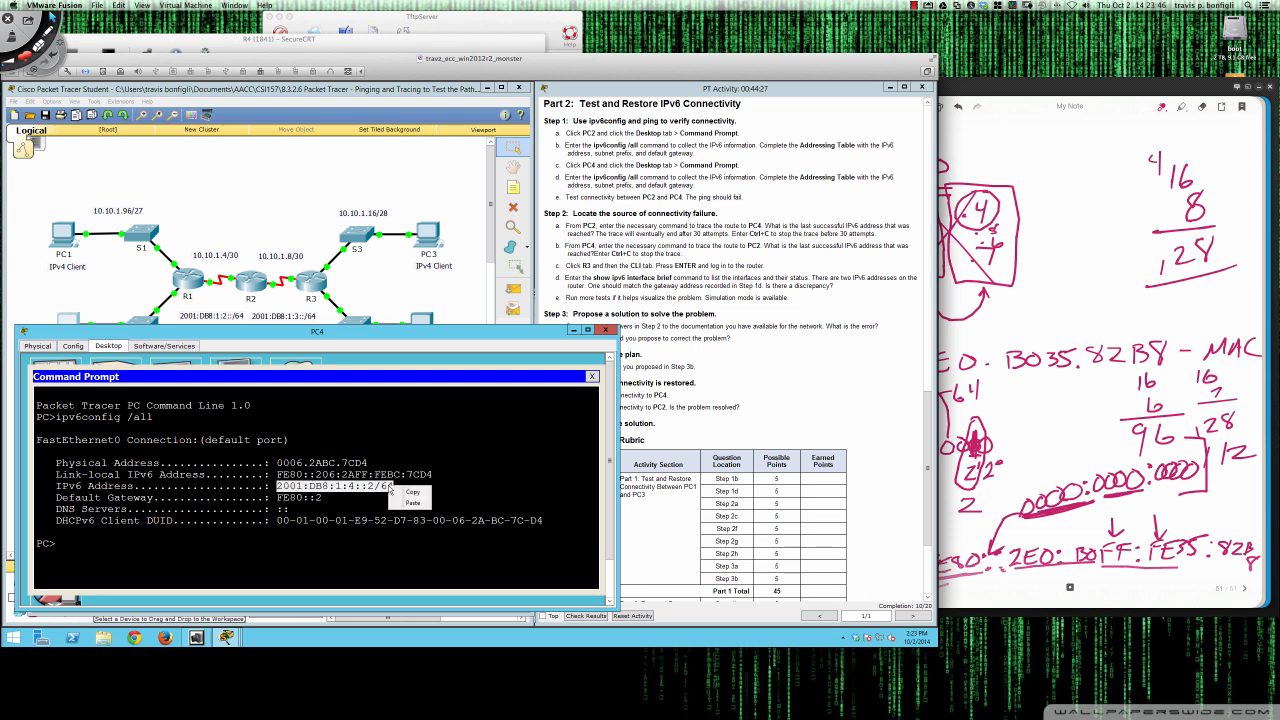
Step: Ping PC4 from PC2's command prompt using PC4's copied IPv6 address, retrying as ping 2001:DB8:1:4::2 without the /64 prefix
click(408, 492)
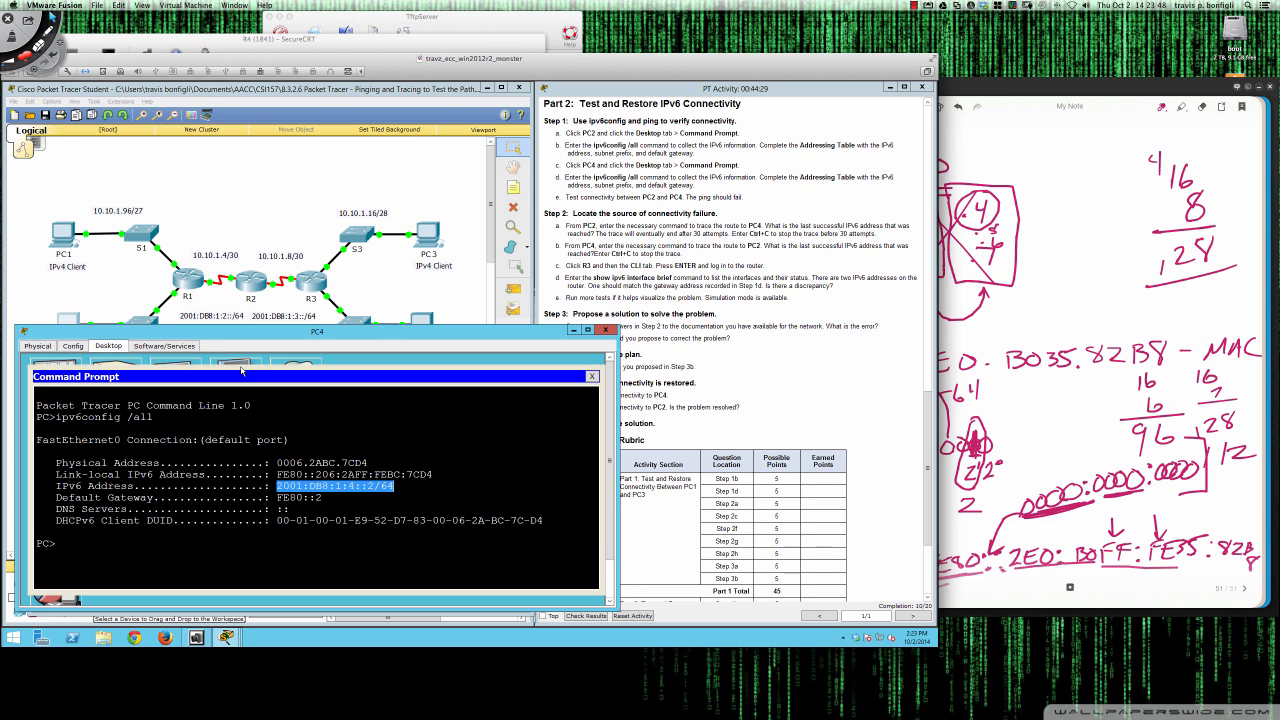
drag(205, 332, 339, 323)
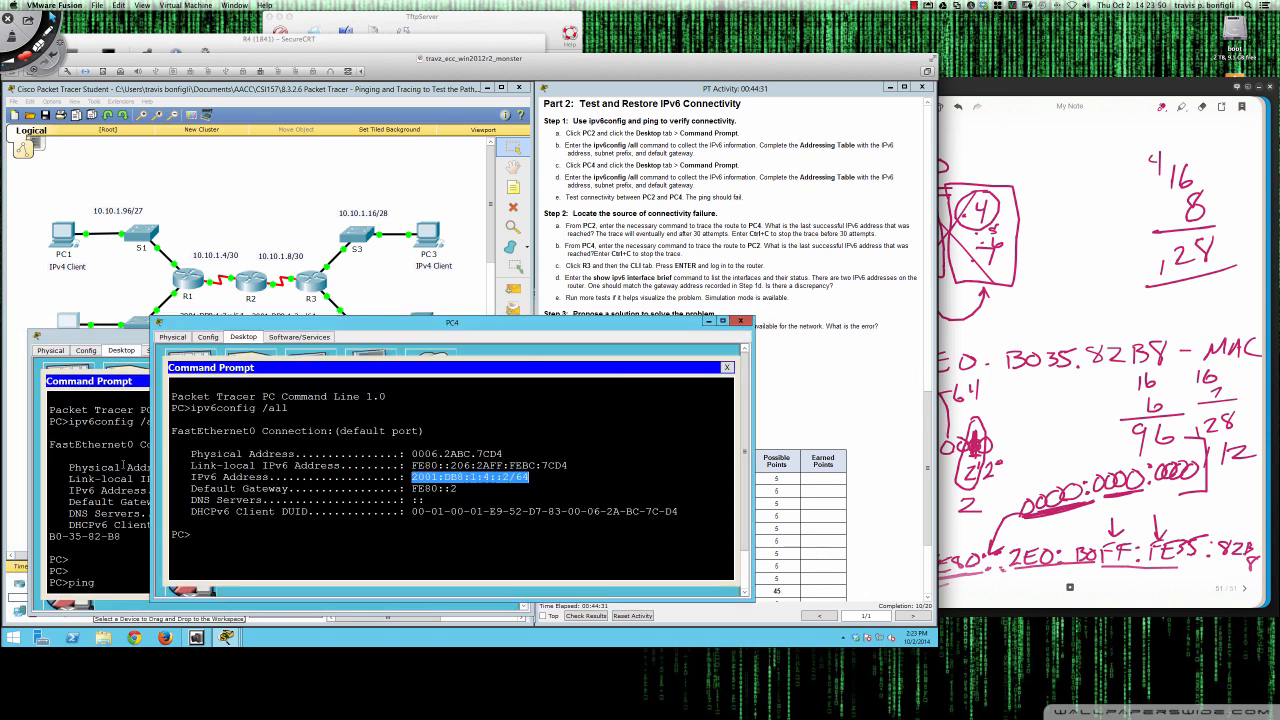
click(126, 473)
right_click(128, 581)
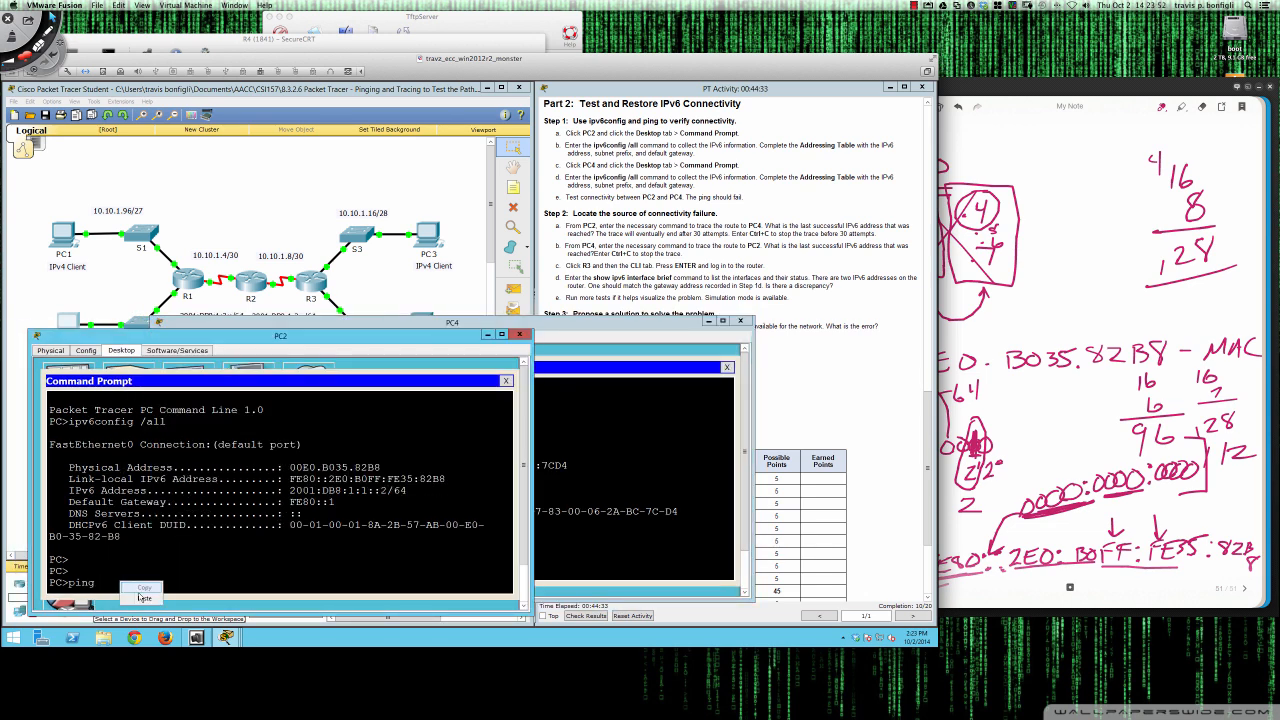
click(140, 597)
key(Return)
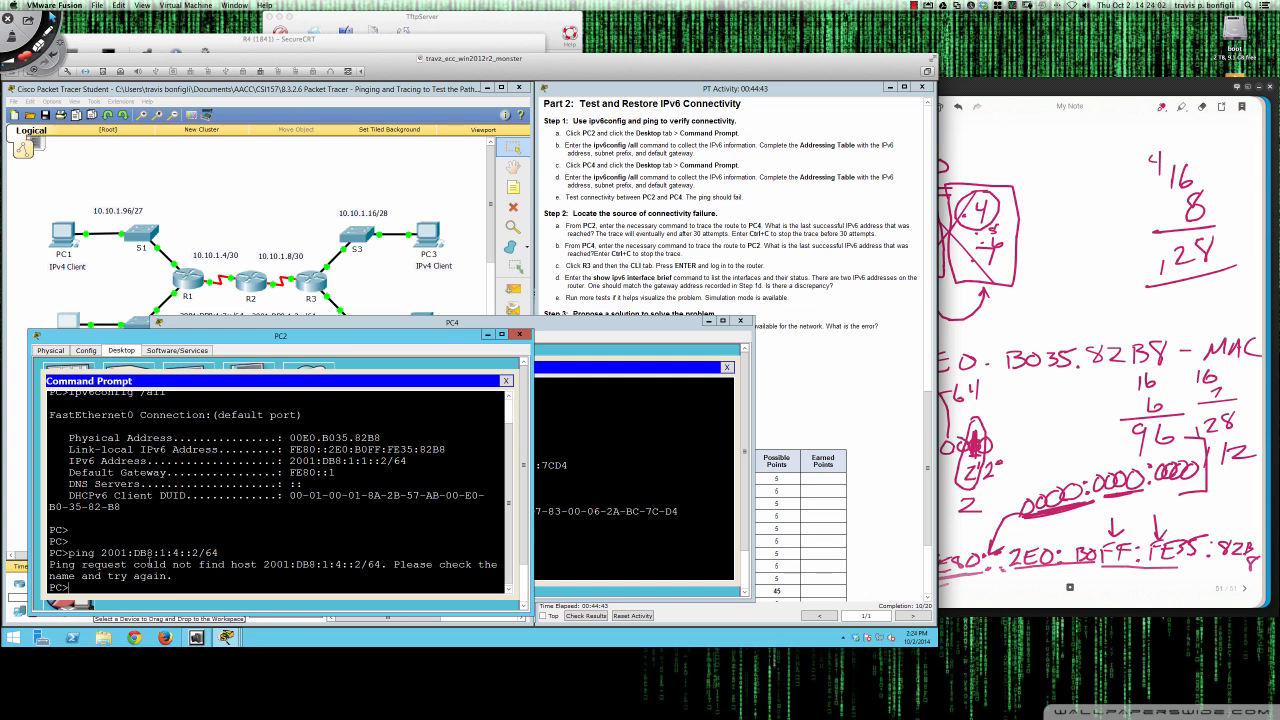
text(ping 2001:DB8:1:4::2)
key(Return)
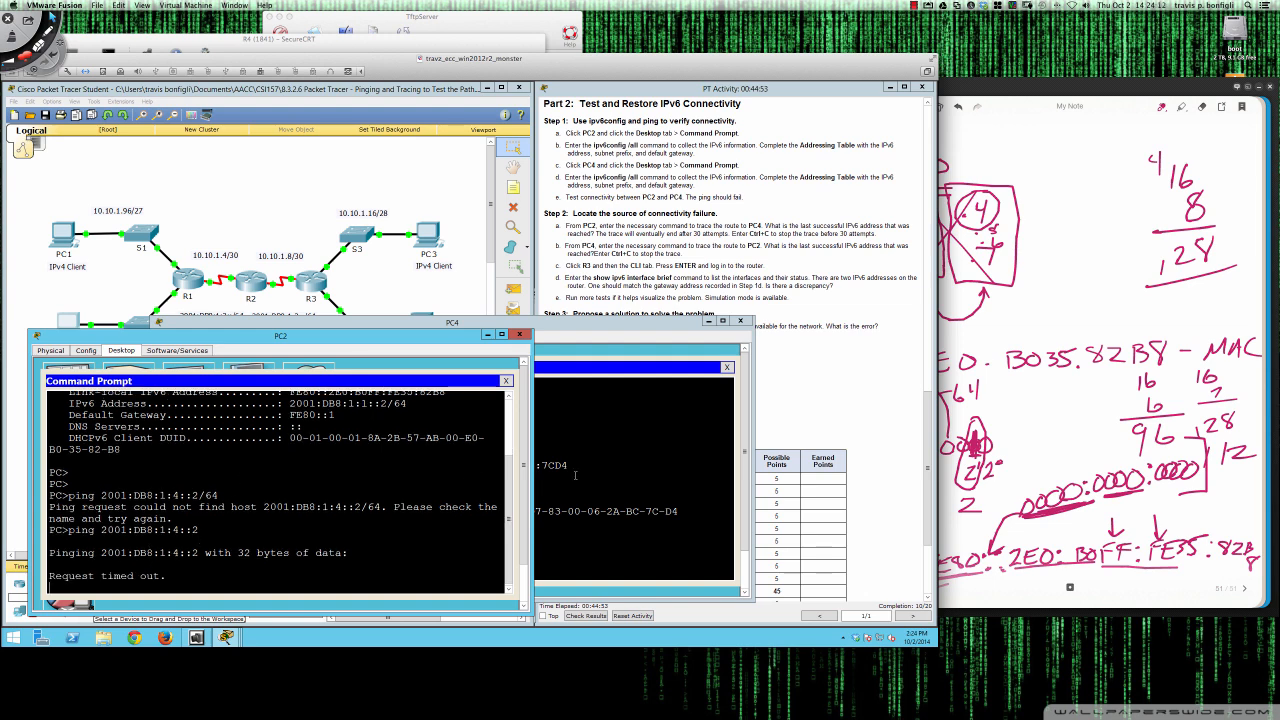
Step: Copy PC2's IPv6 address 2001:DB8:1:1::2, without the prefix length, from its ipv6config output
scroll(315, 450, up, 1)
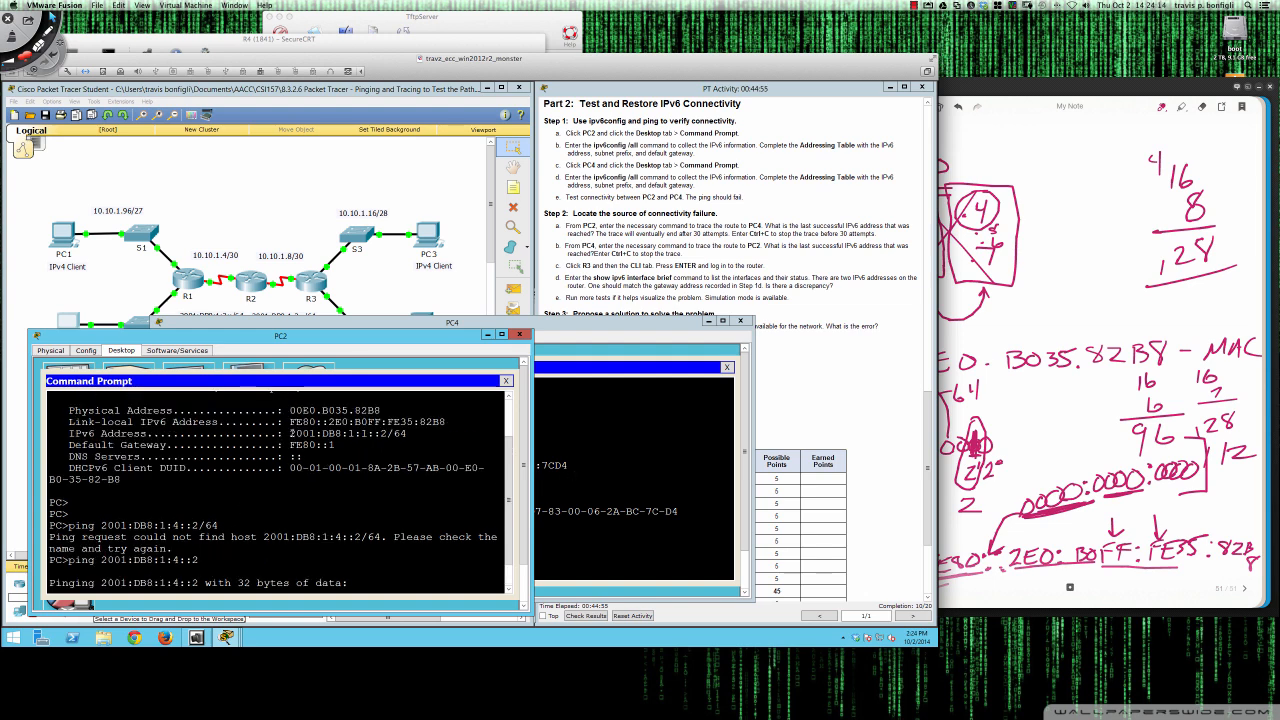
drag(290, 433, 390, 434)
right_click(378, 437)
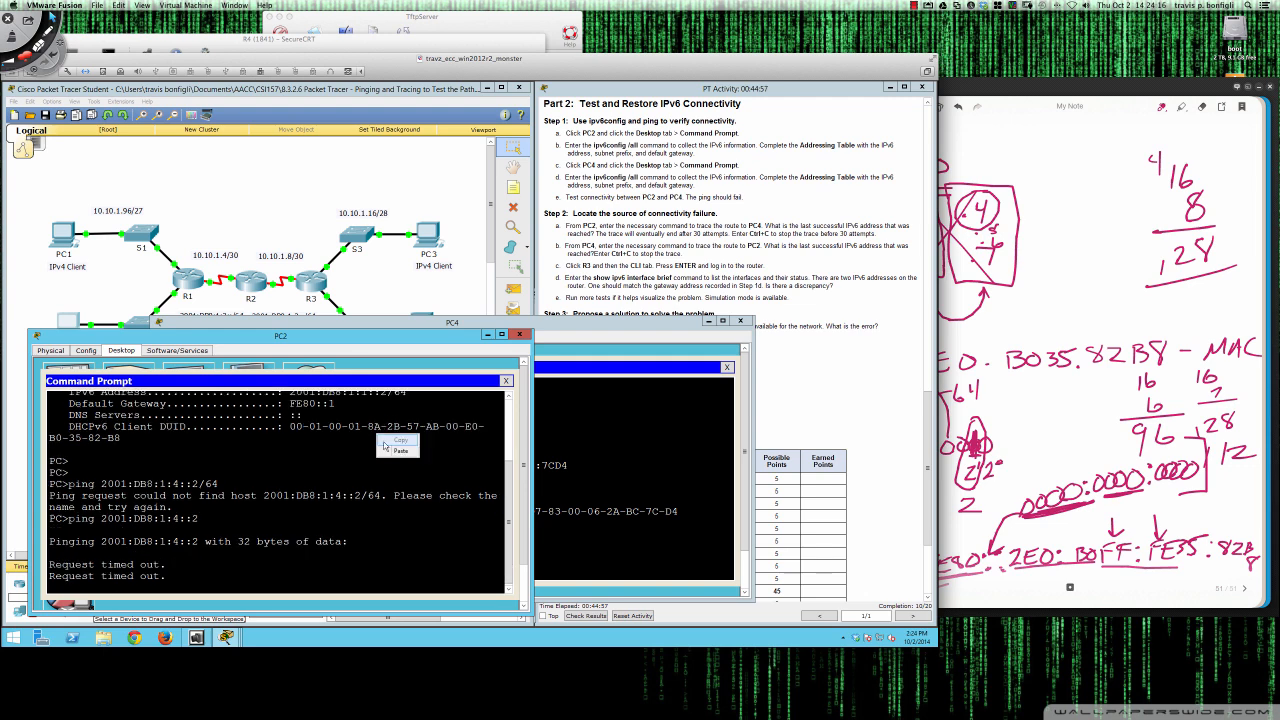
click(385, 447)
scroll(291, 452, up, 2)
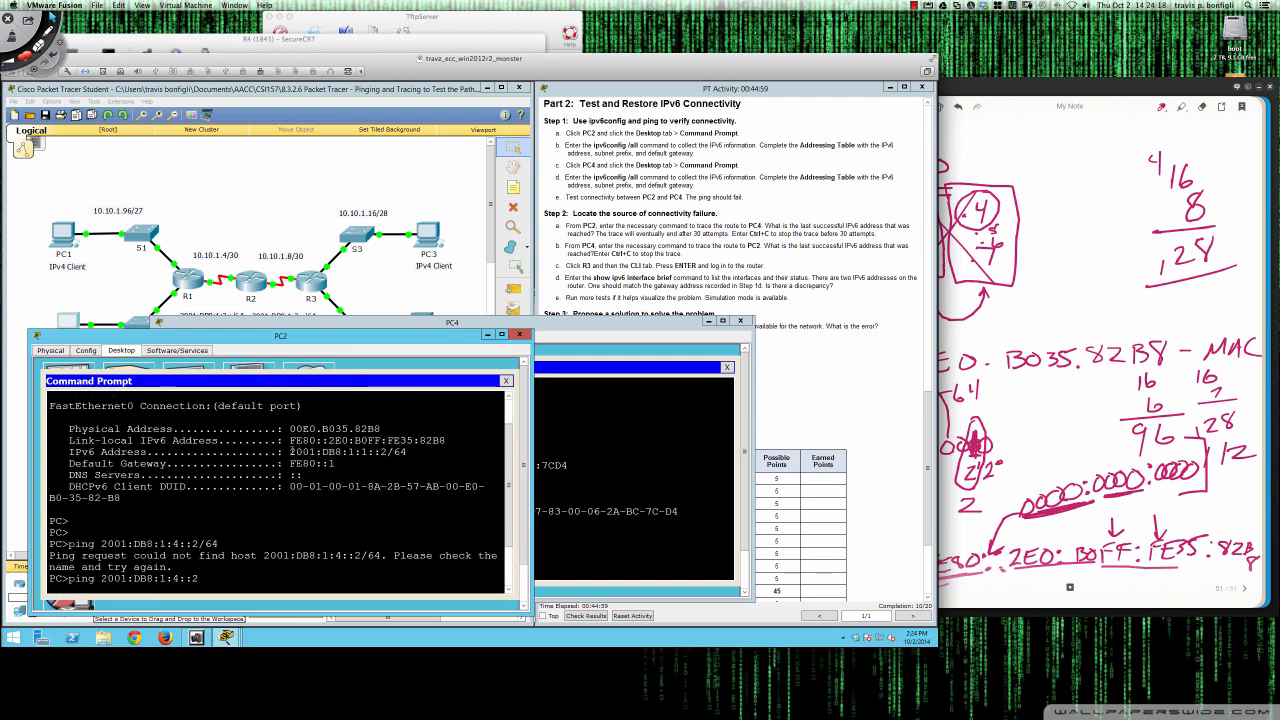
drag(290, 452, 388, 474)
click(302, 456)
scroll(315, 463, up, 3)
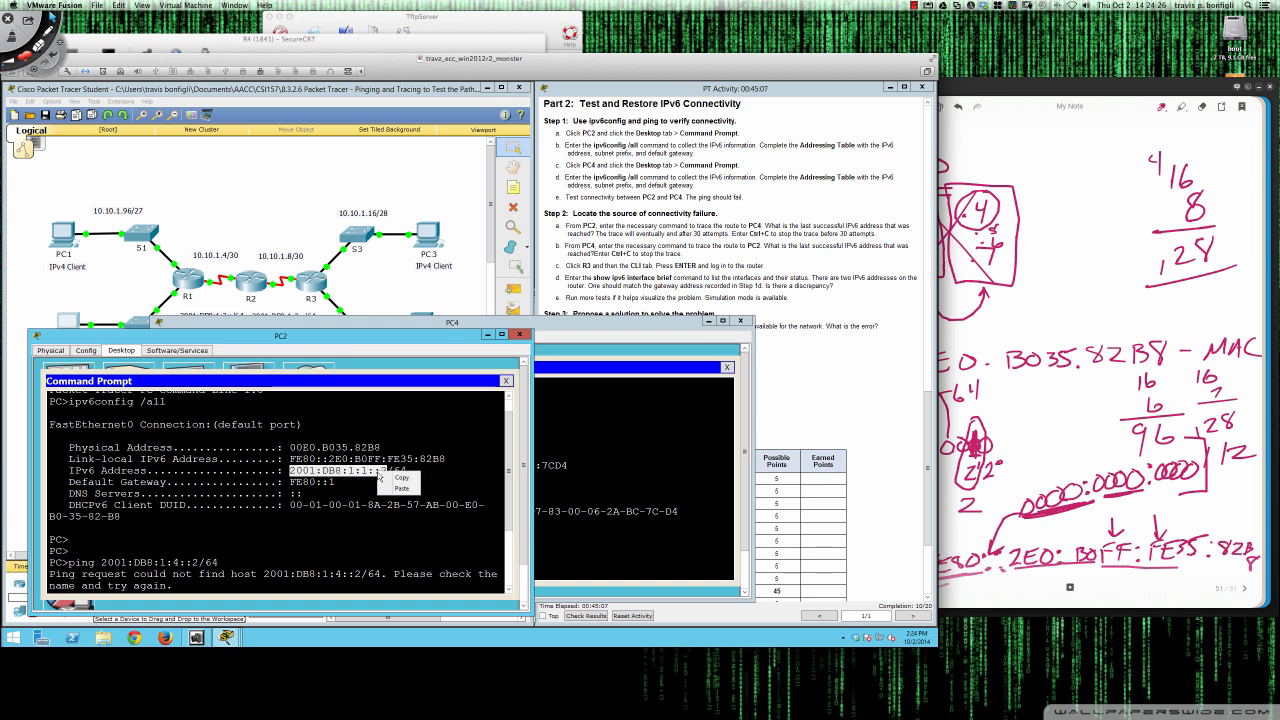
Step: Ping PC2 at the copied address 2001:DB8:1:1::2 from PC4's command prompt
click(595, 465)
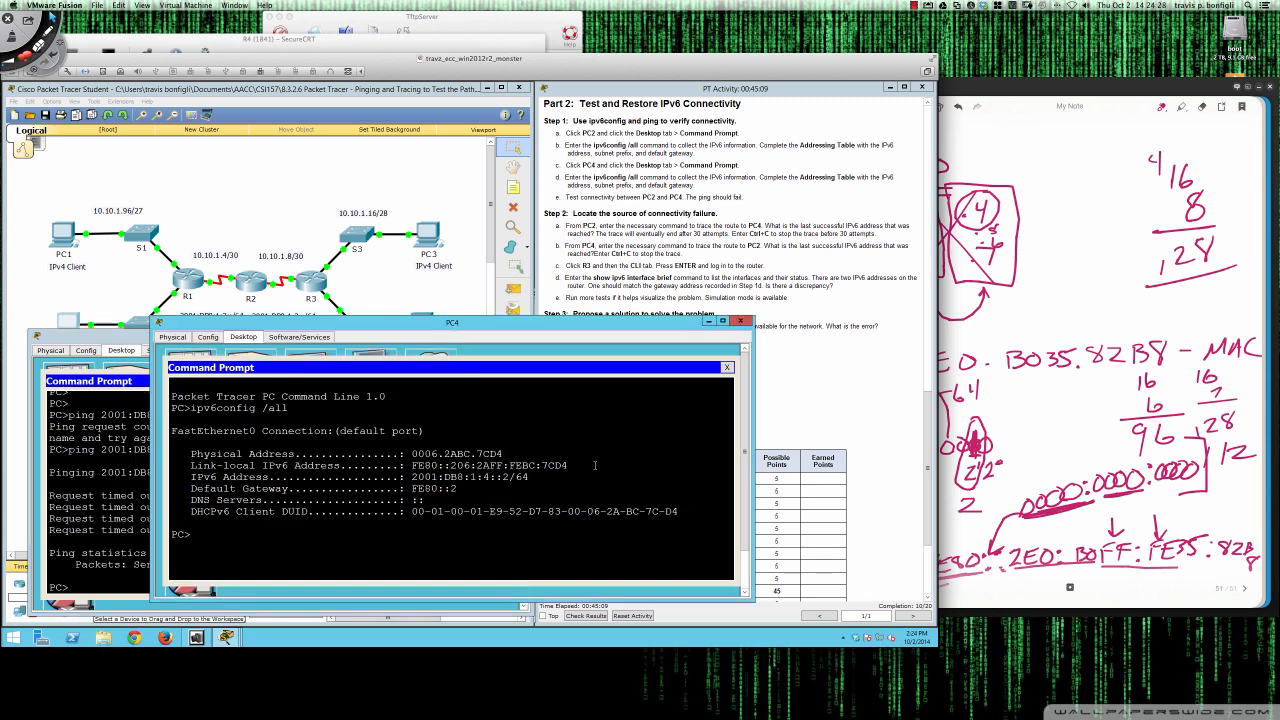
text(ping)
key(ctrl+v)
key(Return)
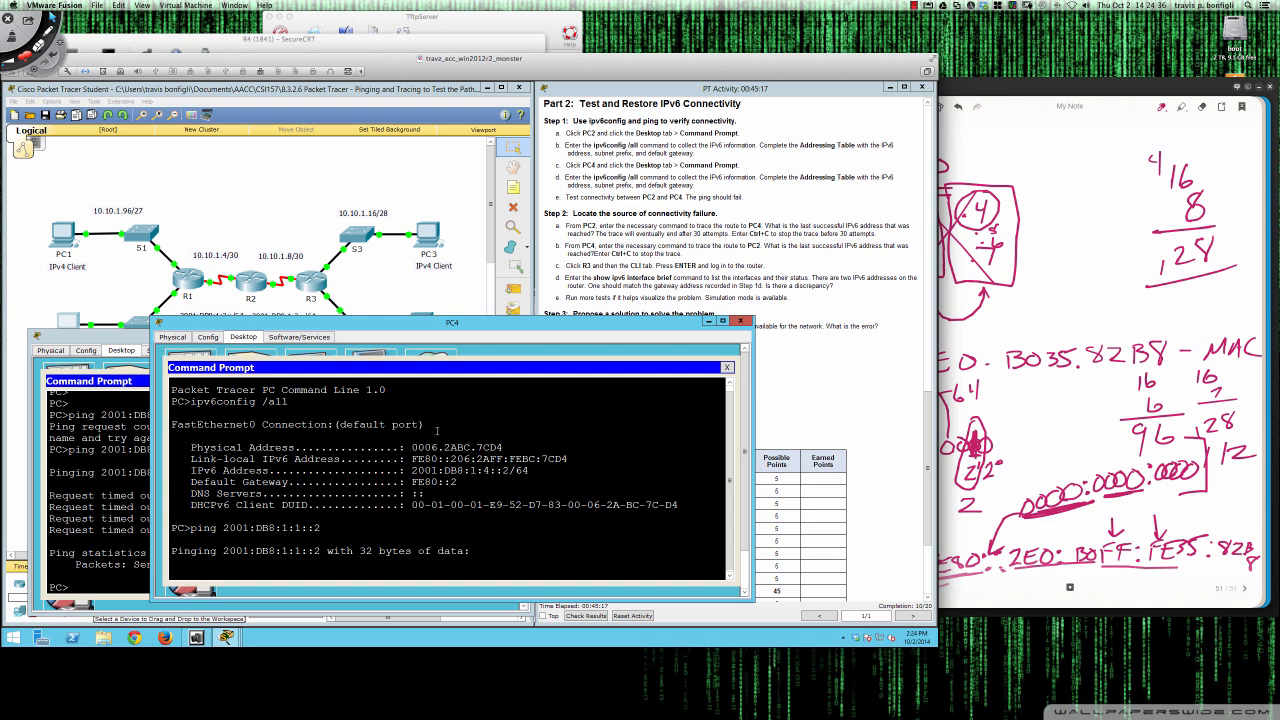
Step: Consult the activity instructions and trace the route from PC2 to PC4 with tracert 2001:DB8:1:4::2, reusing the previous ping command
click(598, 226)
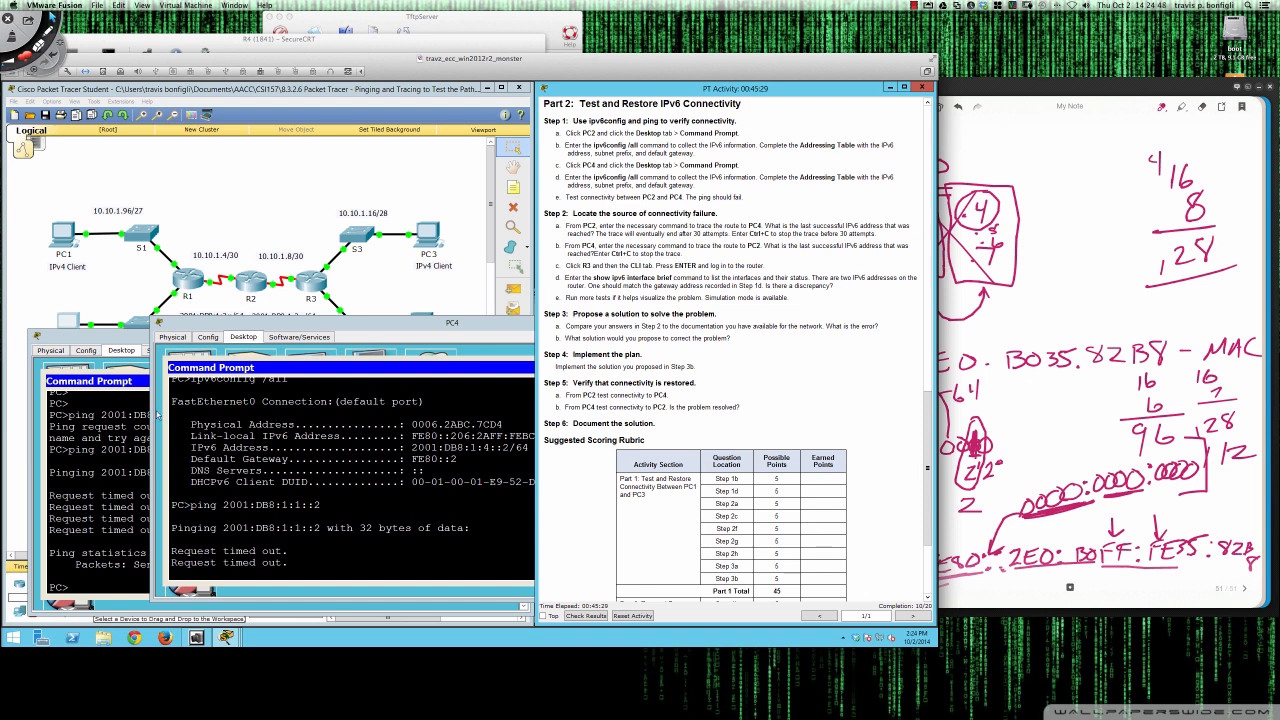
click(124, 426)
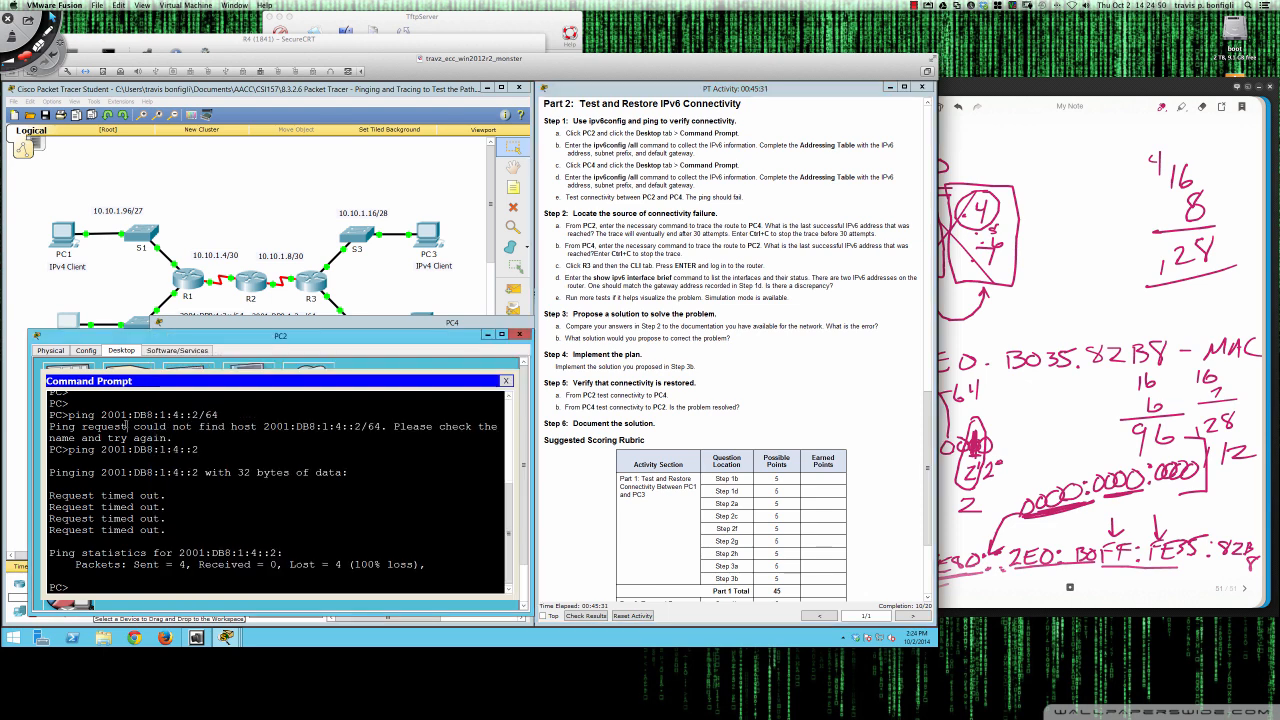
key(Up)
key(Left)
key(Left)
key(Left)
key(Left)
key(Left)
key(Left)
key(Left)
key(Left)
key(Left)
key(Left)
key(Left)
key(Left)
key(Left)
key(Left)
key(Left)
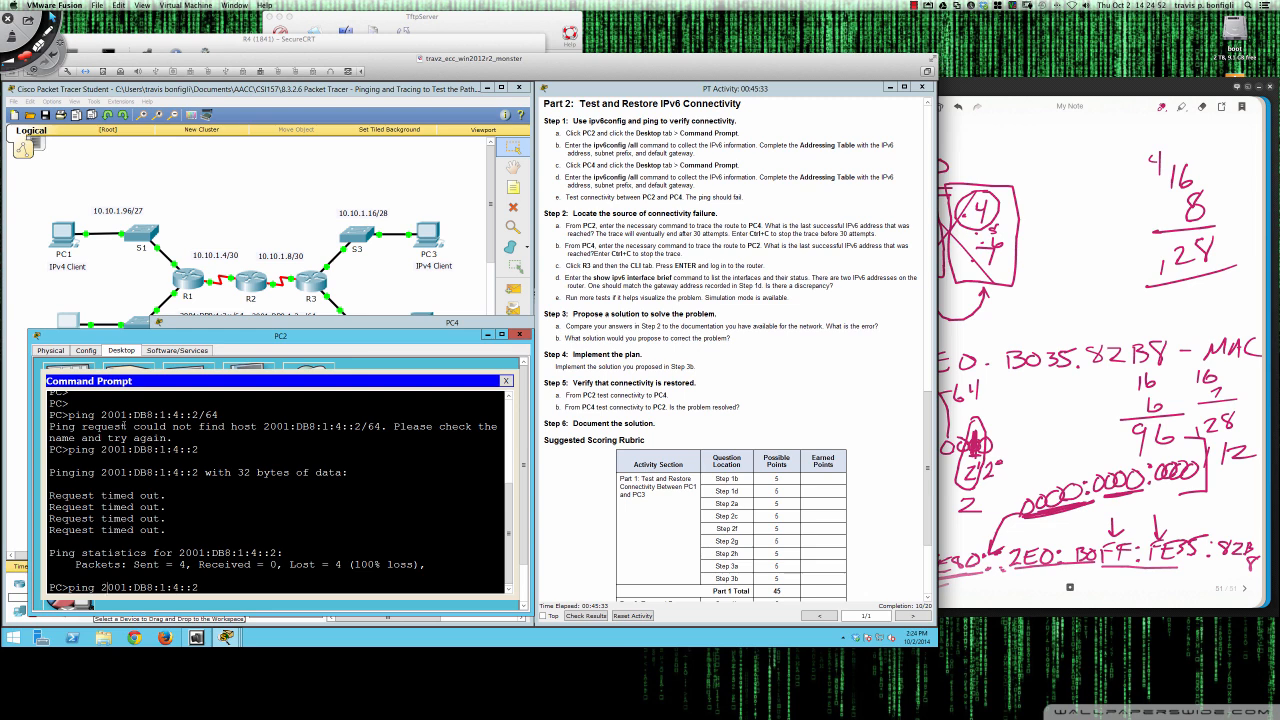
key(BackSpace)
key(BackSpace)
key(BackSpace)
key(BackSpace)
key(BackSpace)
text(tracert)
key(Return)
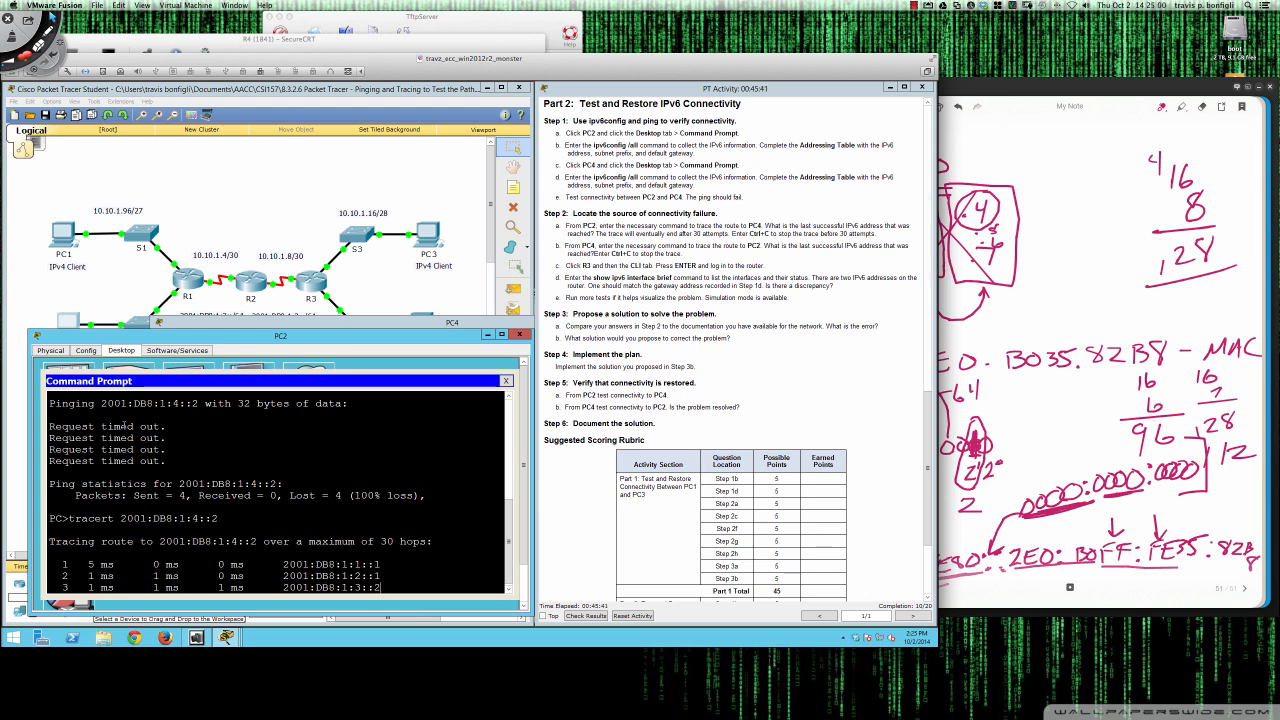
Step: Move the PC4 window clear of the topology's network labels and examine PC2's trace output against the diagram
click(205, 324)
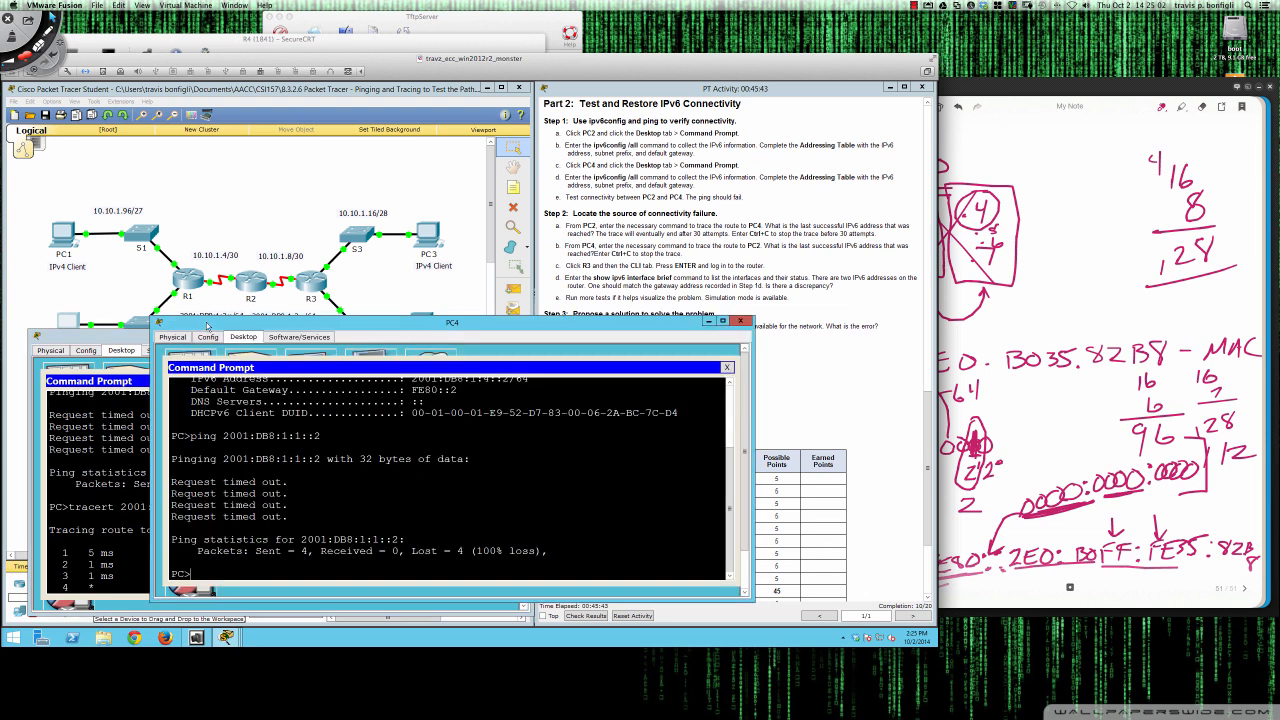
drag(207, 326, 238, 350)
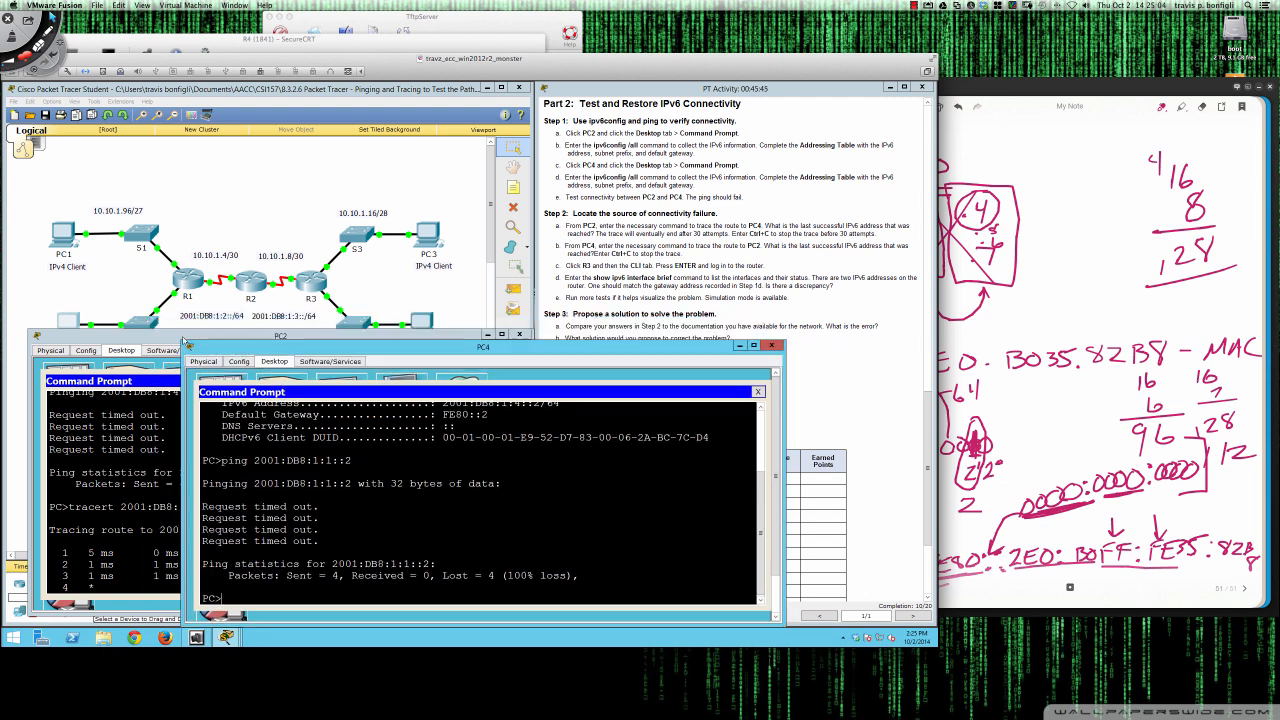
click(142, 334)
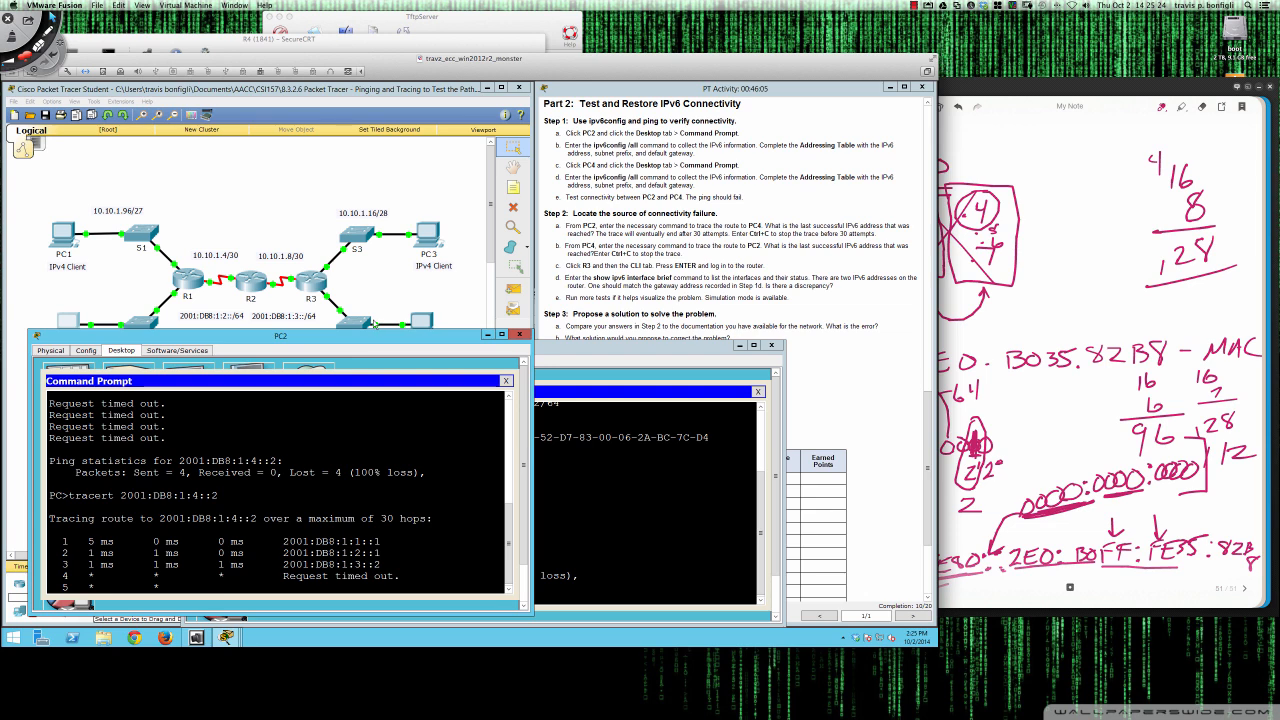
Step: Trace the route from PC4 to PC2 with tracert 2001:DB8:1:1::2, reusing PC4's previous ping command
click(607, 469)
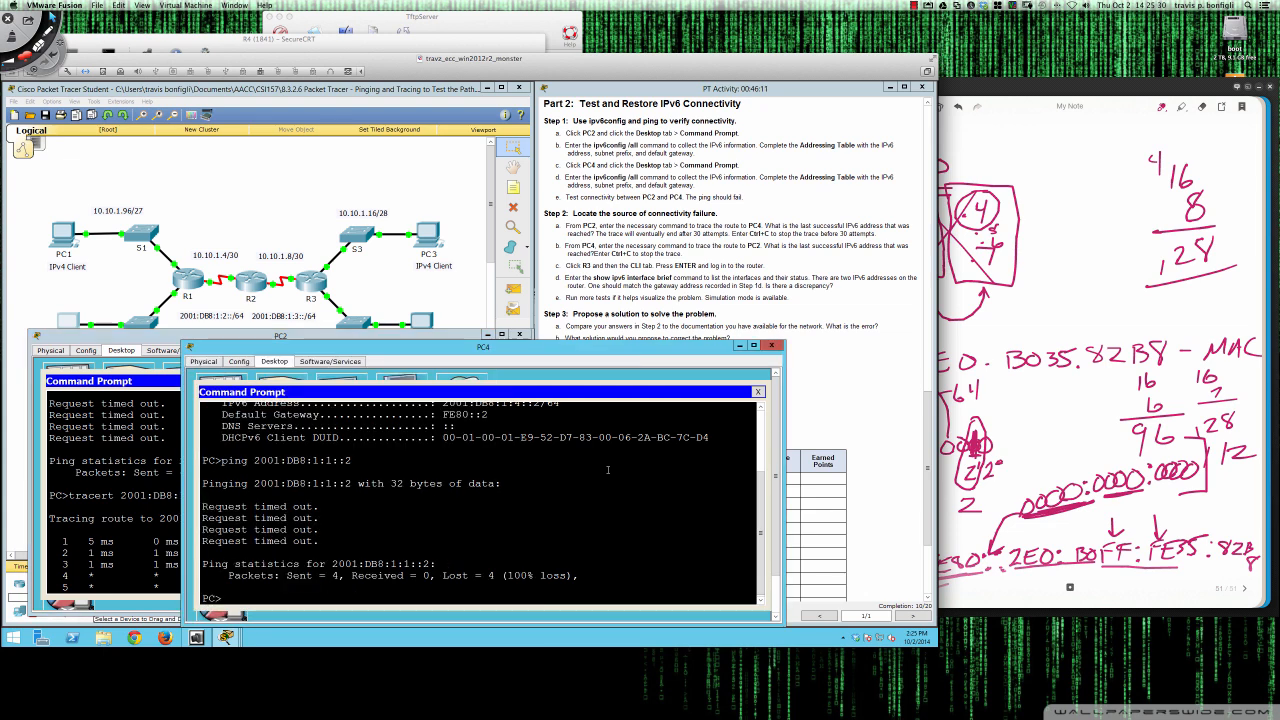
key(Up)
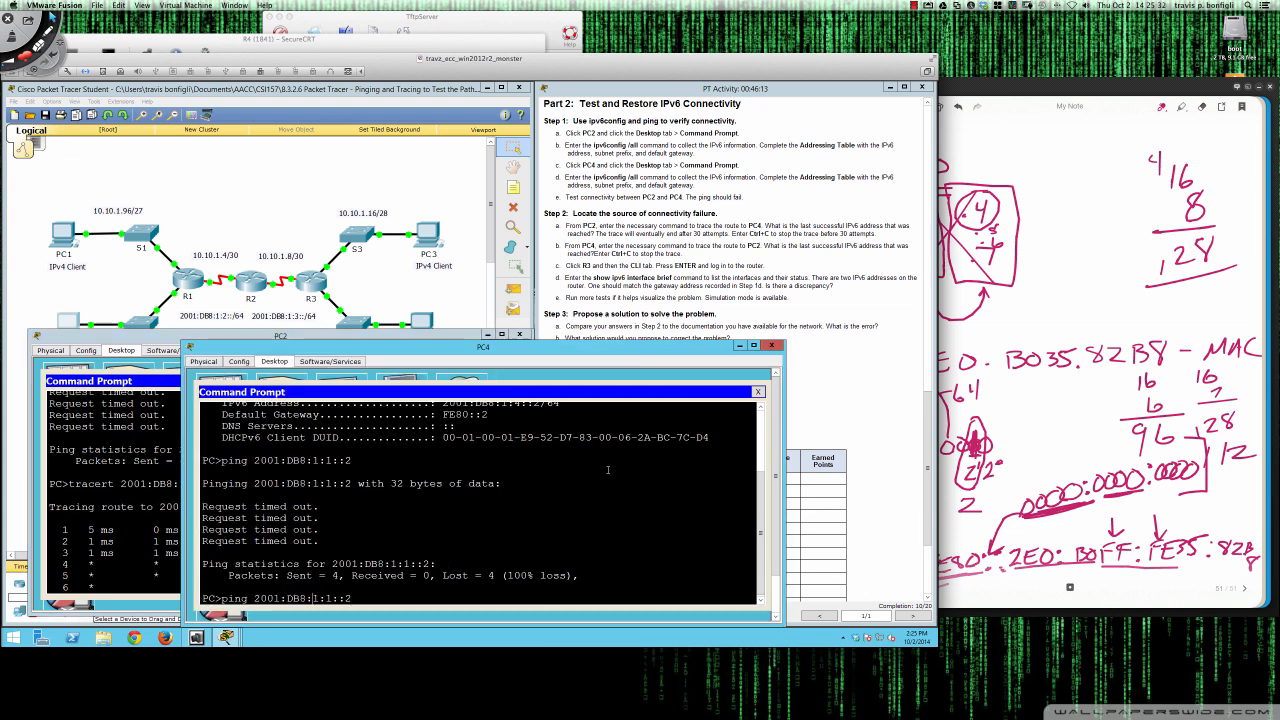
key(BackSpace)
key(BackSpace)
key(BackSpace)
key(BackSpace)
text(tracert)
key(Return)
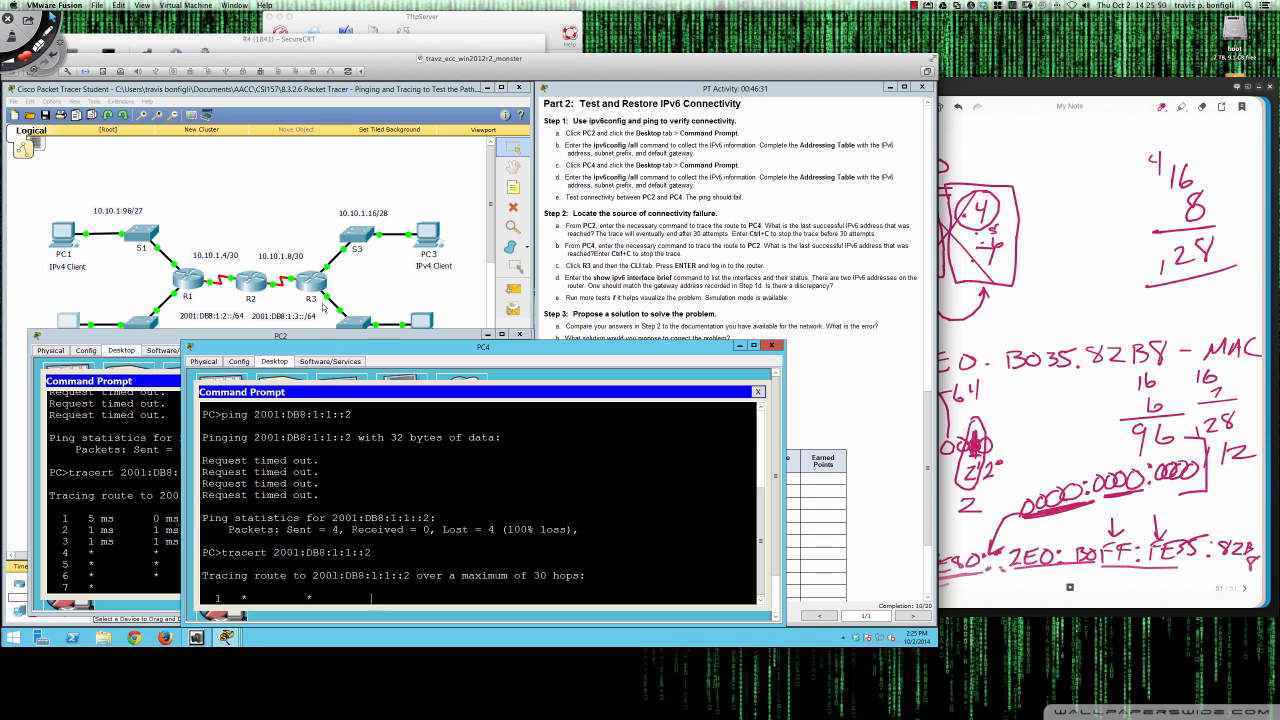
Step: Open router R3's command-line interface and enter privileged EXEC mode with en
click(312, 290)
drag(310, 300, 593, 322)
key(Return)
key(Return)
key(Return)
key(Return)
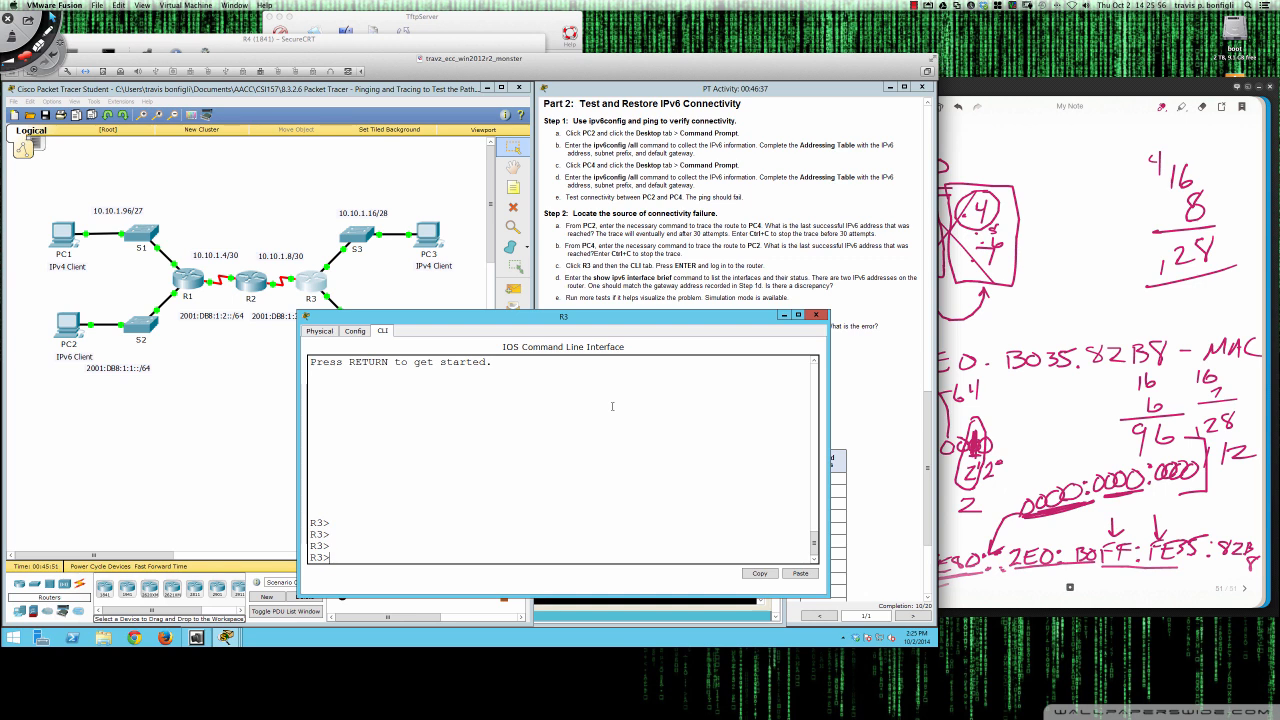
text(en)
key(Return)
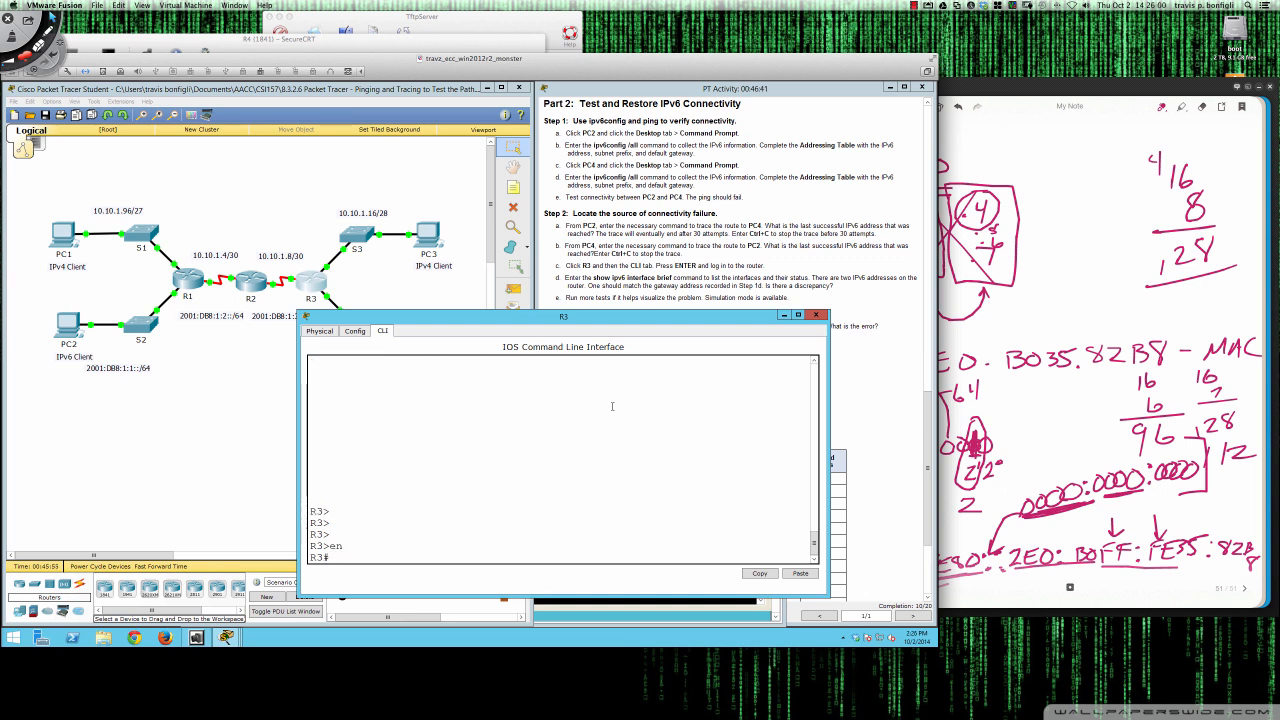
Step: List R3's IPv6 interfaces and their status with sho ipv6 inter brief
text(sho ipv6 inter bri)
key(Tab)
key(Return)
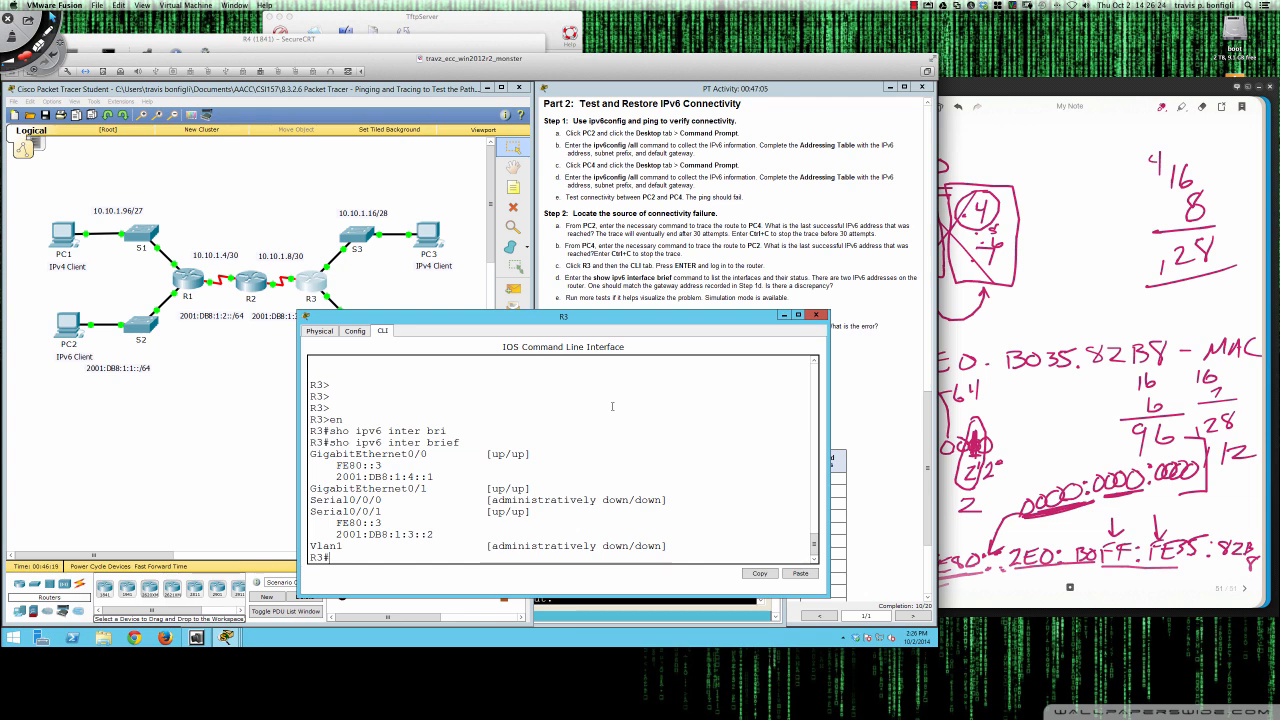
Step: Display R3's full running configuration and examine its ipv6 router eigrp 1 section
text(ho run)
key(Return)
key(space)
key(space)
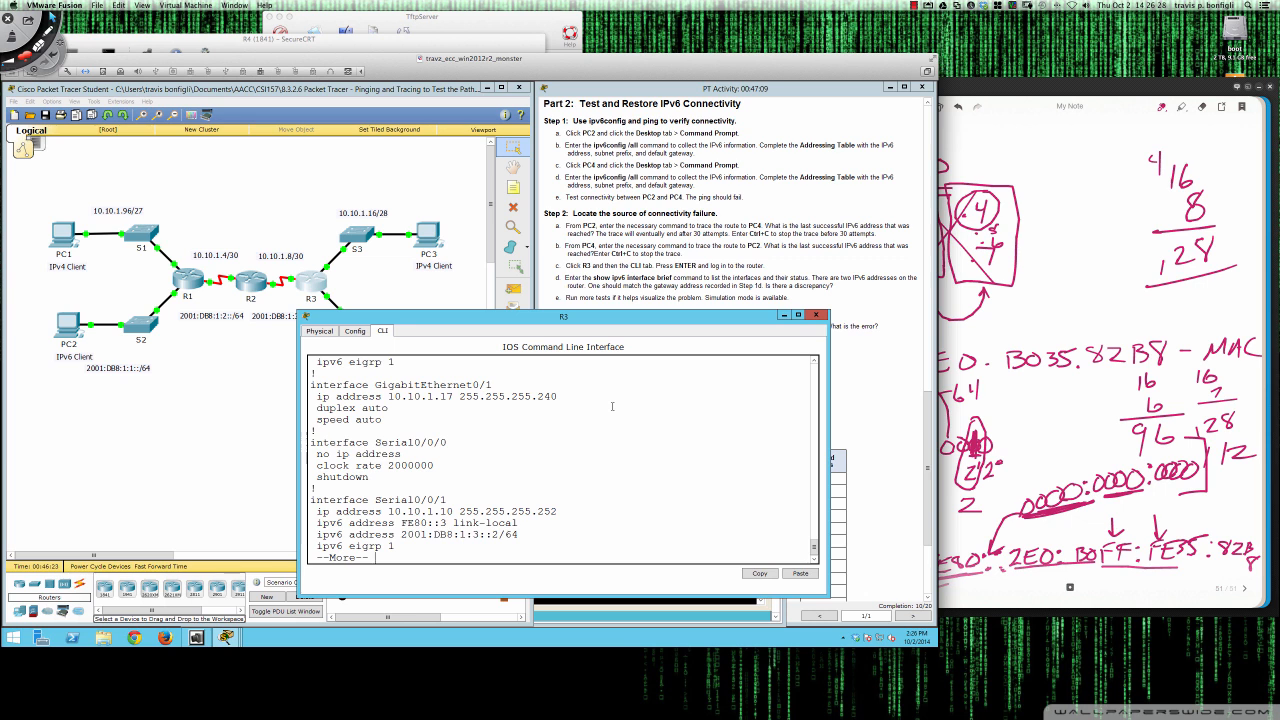
key(space)
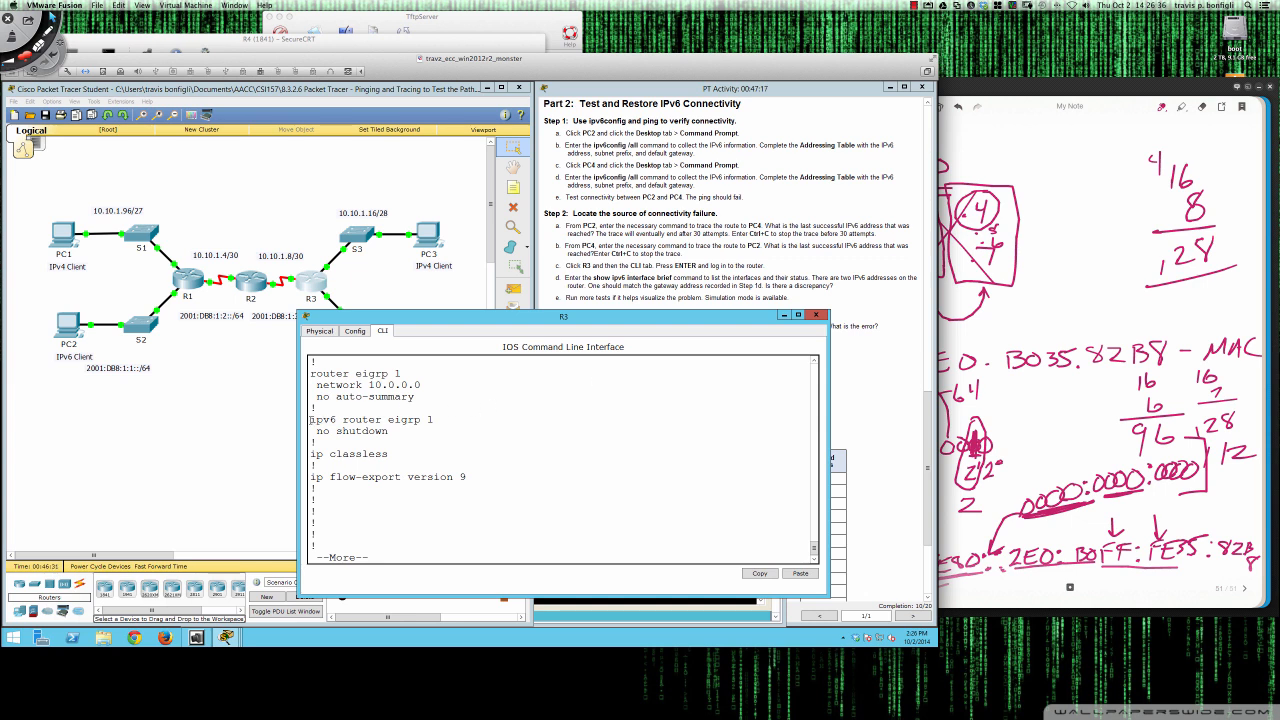
drag(311, 421, 437, 428)
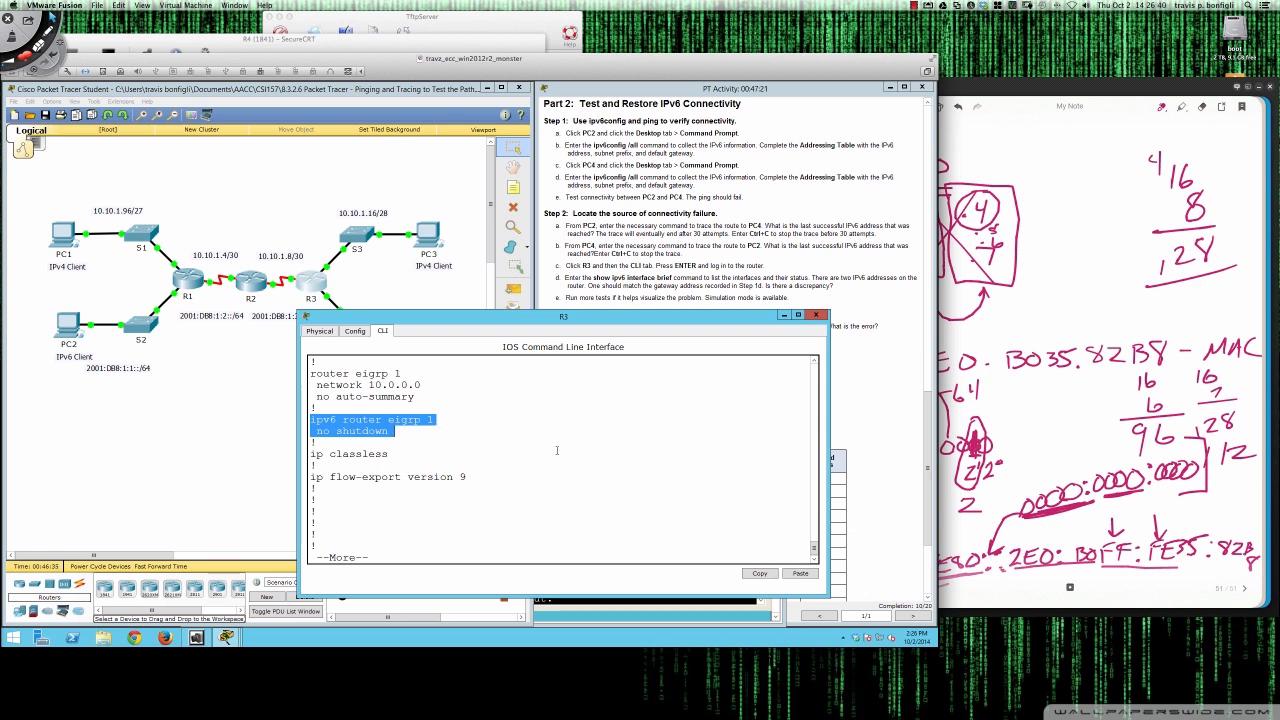
scroll(557, 450, down, 1)
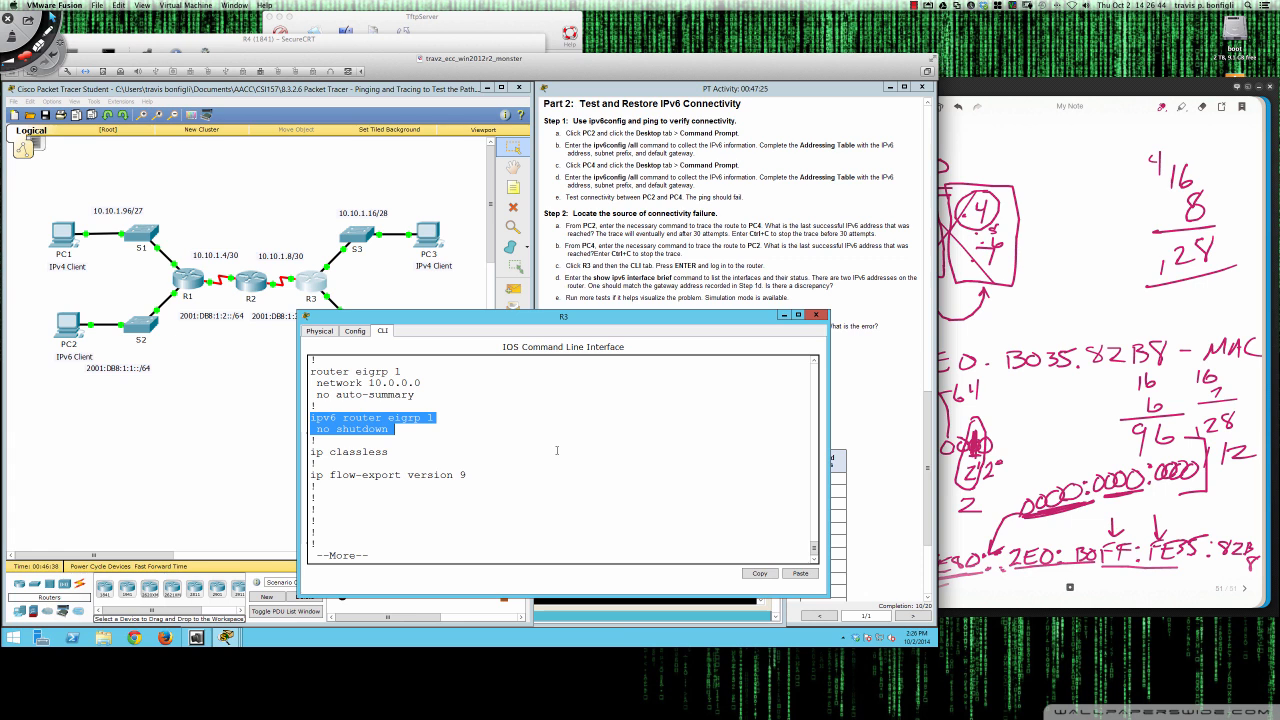
click(557, 450)
key(space)
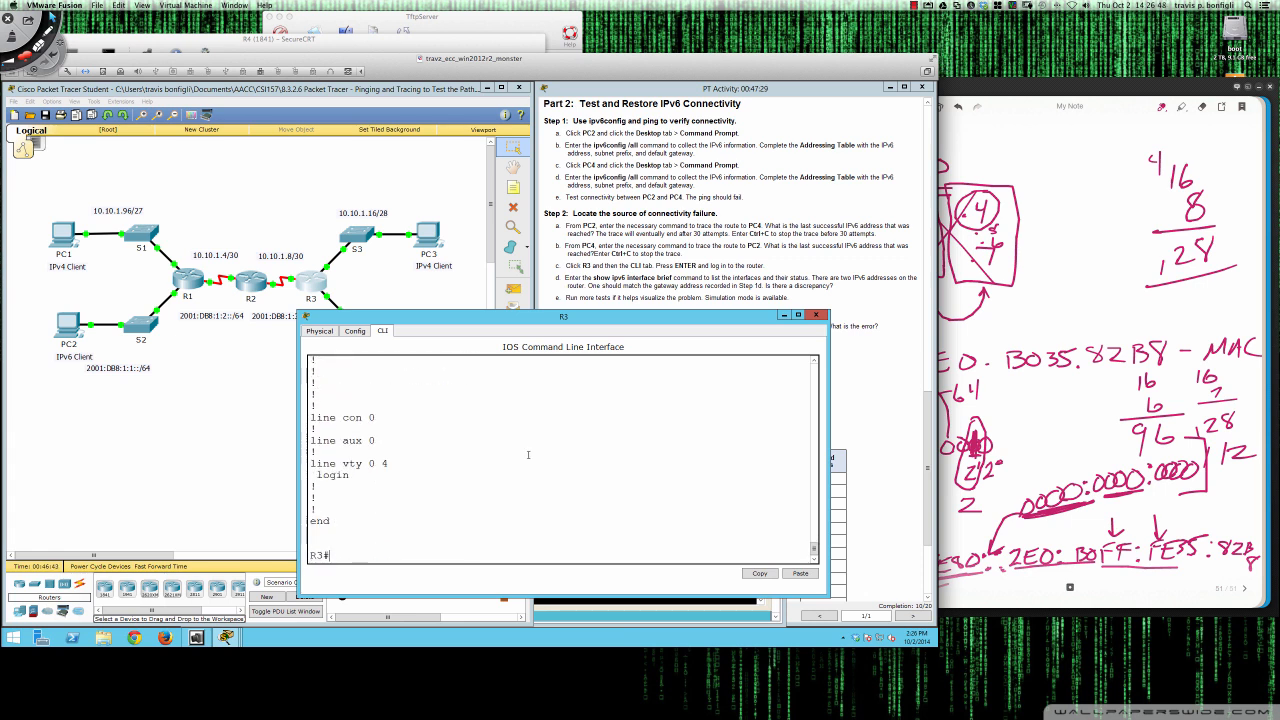
Step: Display R3's IPv6 routing table and examine its EIGRP and directly connected routes against the topology
text(sh ip )
text(6 route)
key(Return)
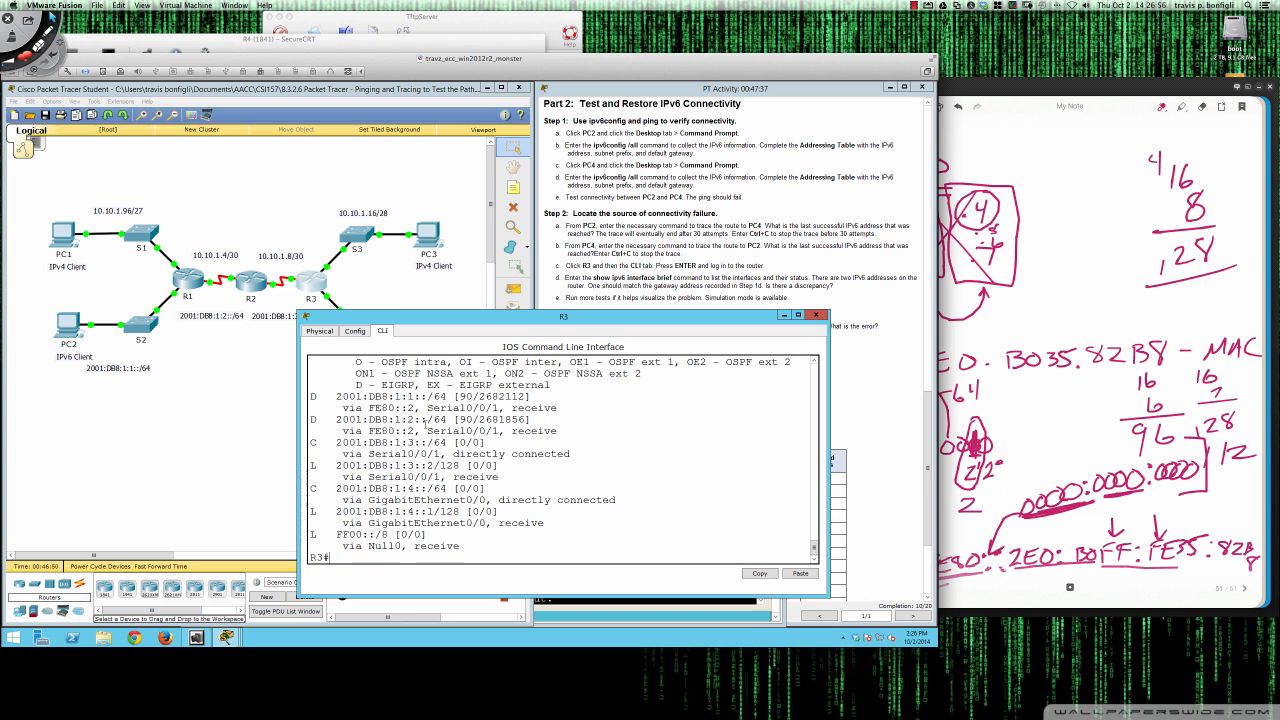
drag(310, 395, 553, 420)
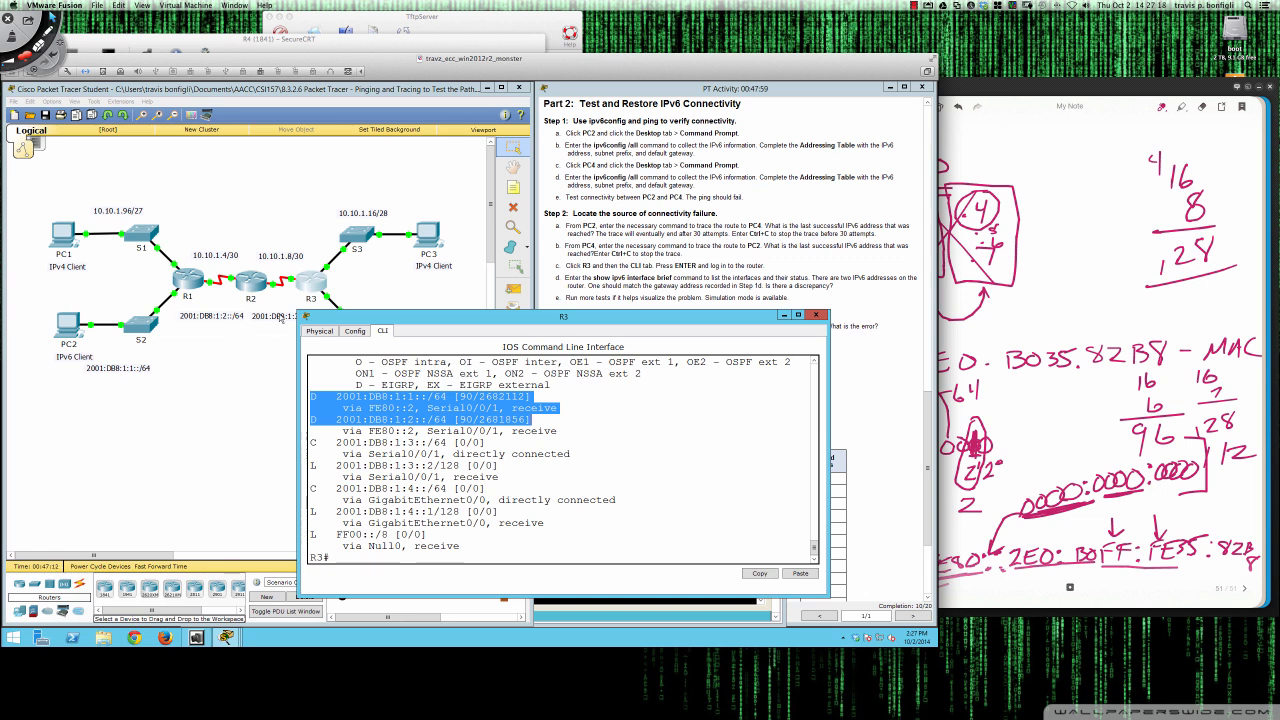
drag(338, 442, 570, 452)
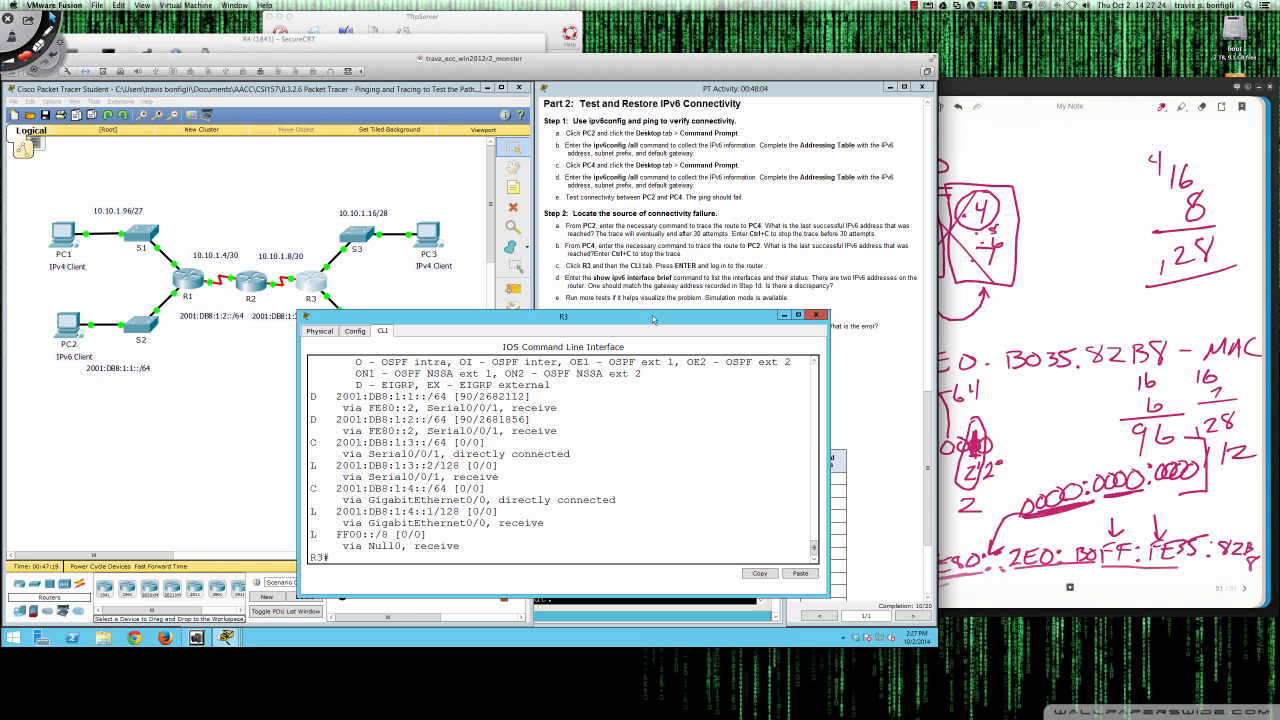
drag(652, 319, 624, 333)
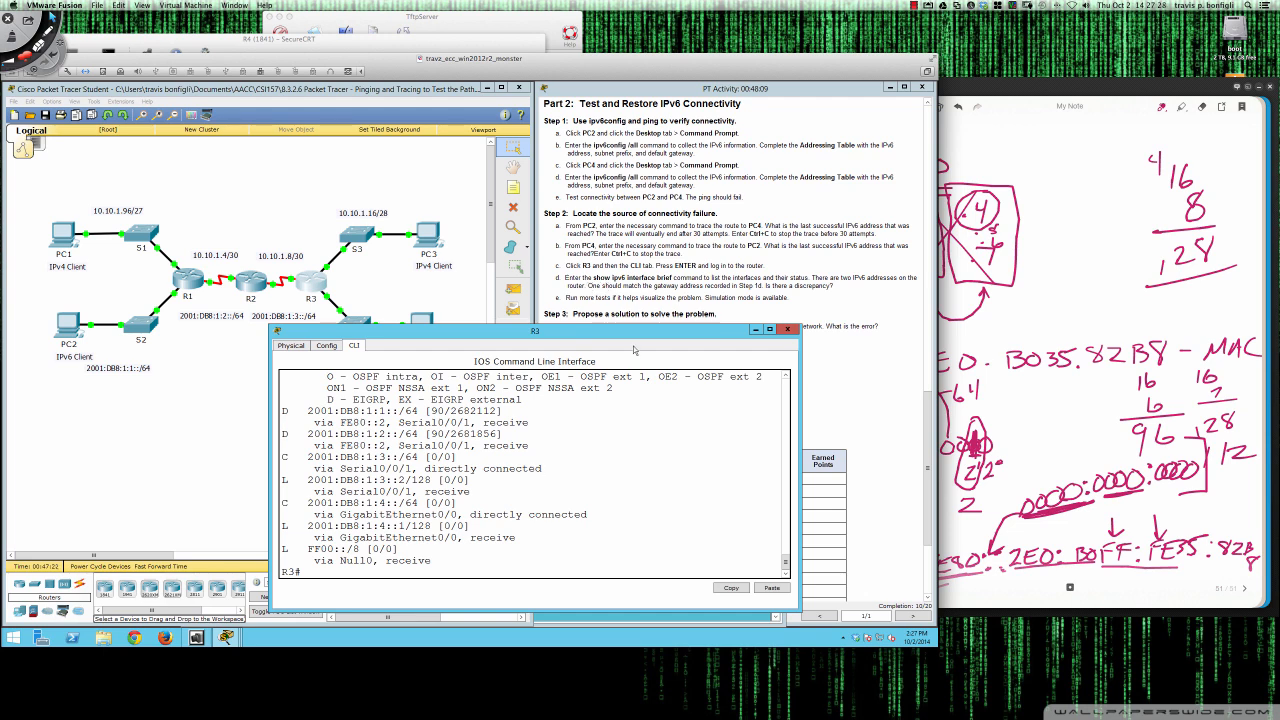
mouse_move(634, 335)
mouse_down()
mouse_move(632, 354)
mouse_move(645, 333)
mouse_up()
scroll(642, 435, up, 1)
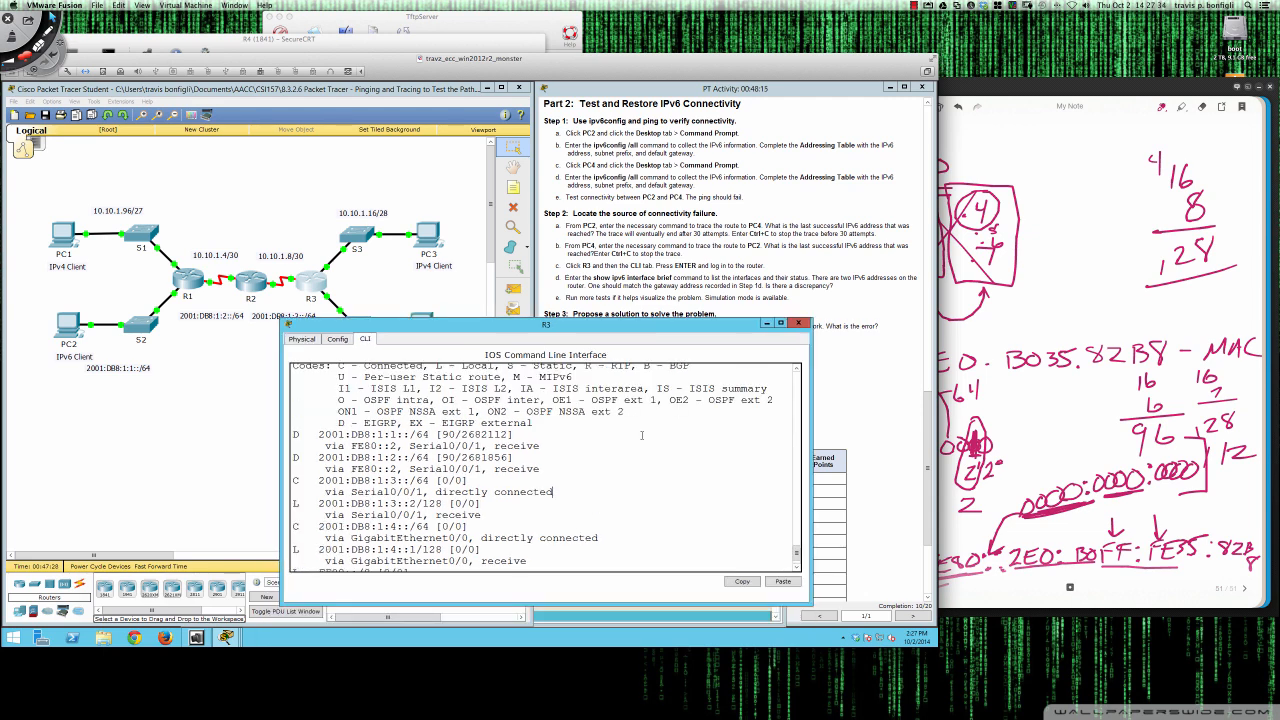
scroll(642, 435, down, 1)
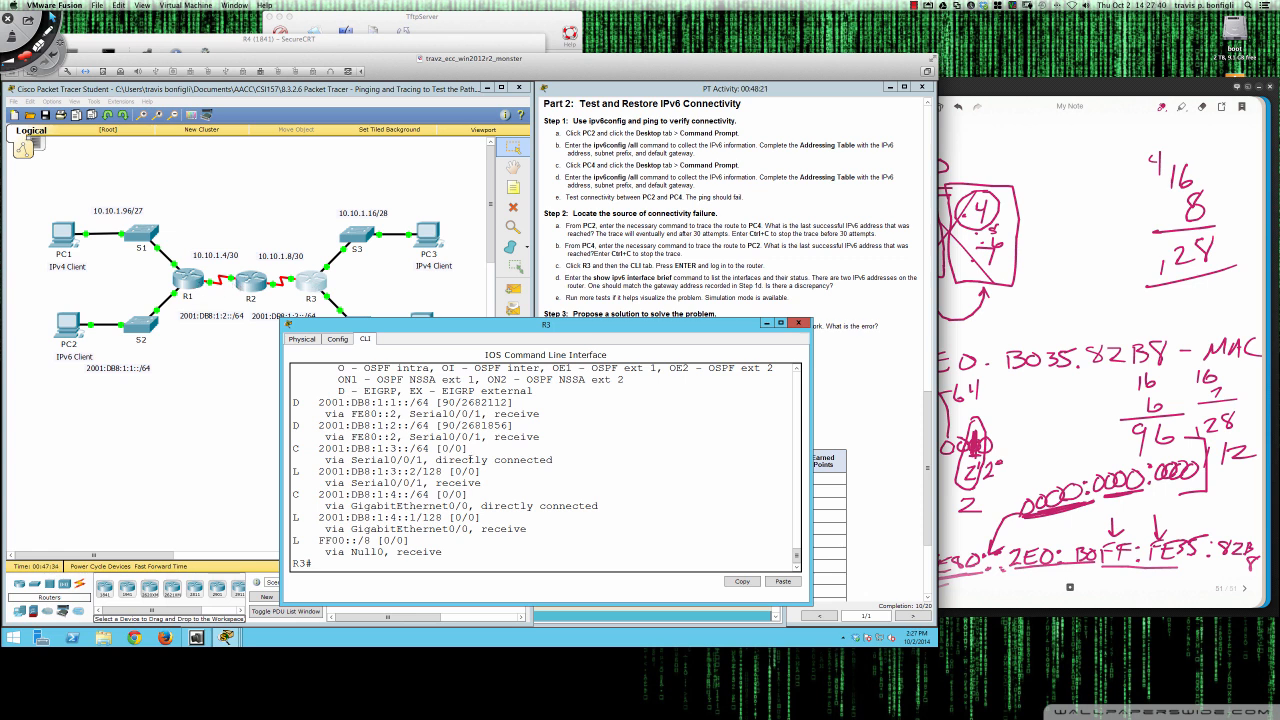
Step: Display R3's running configuration with sh run and examine its Serial0/0/1 interface settings
text(sh run)
key(Return)
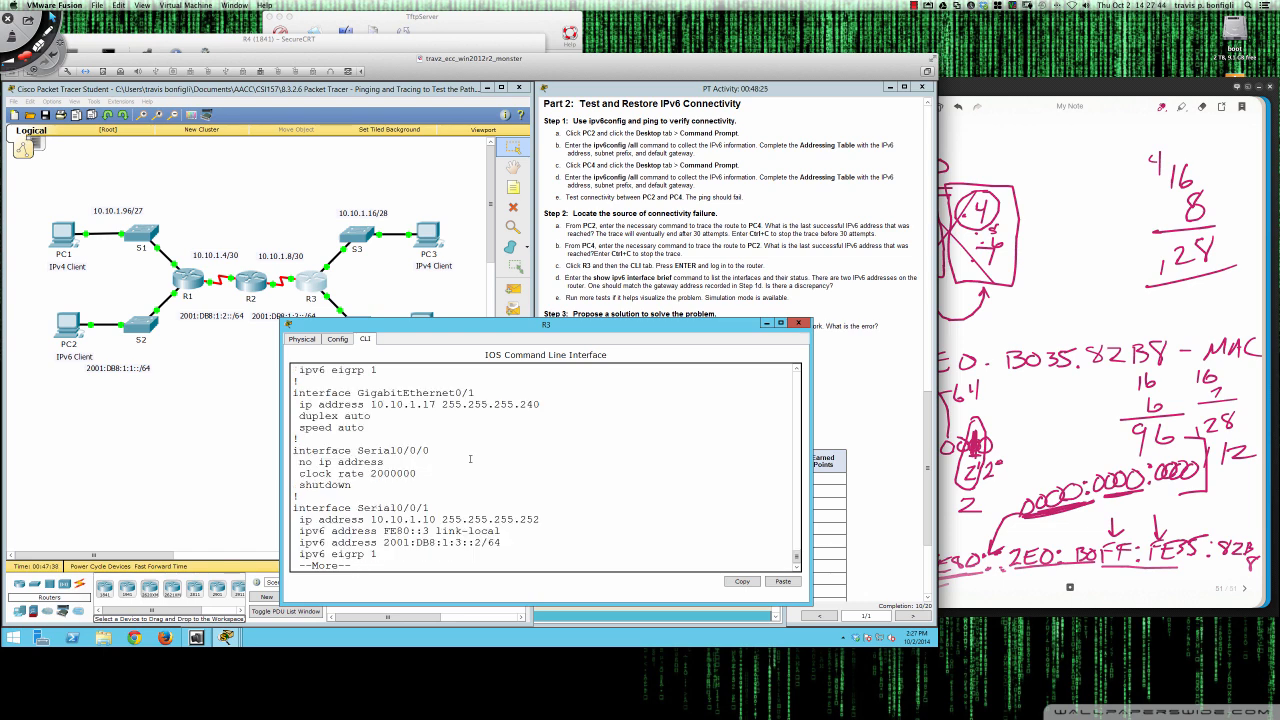
key(Return)
key(Return)
key(Return)
key(Return)
key(Return)
key(Return)
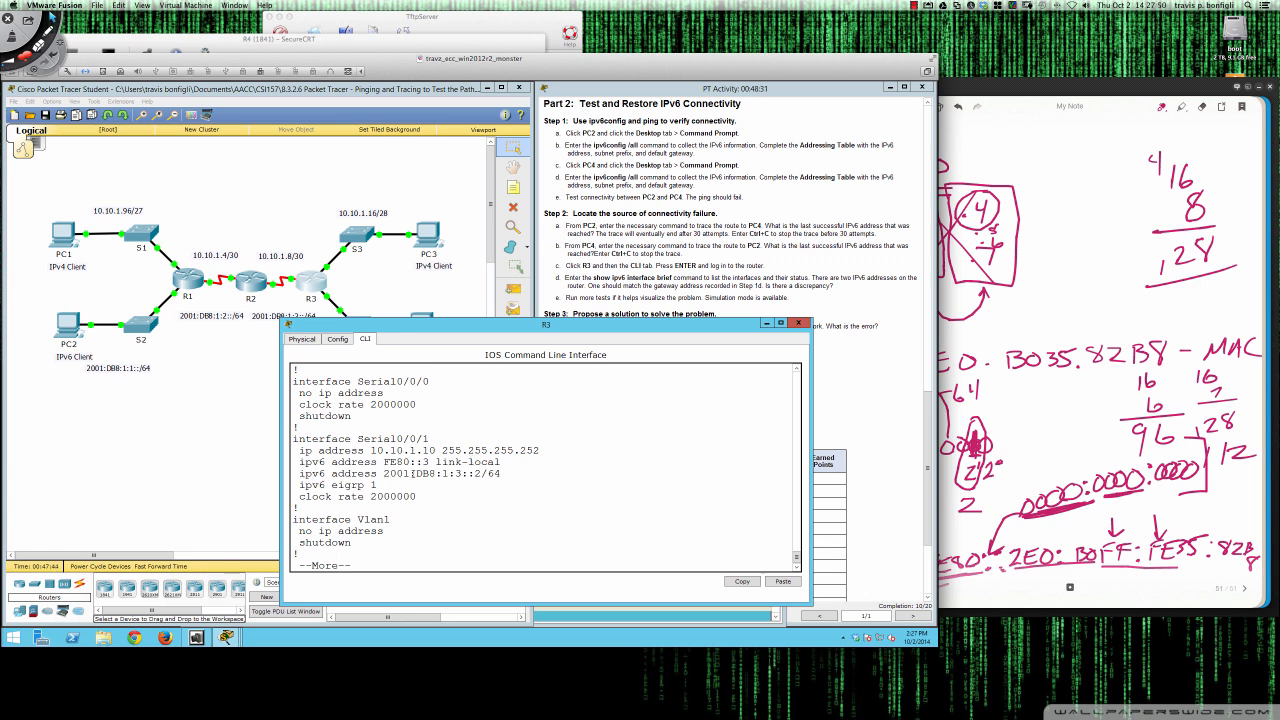
drag(551, 334, 648, 330)
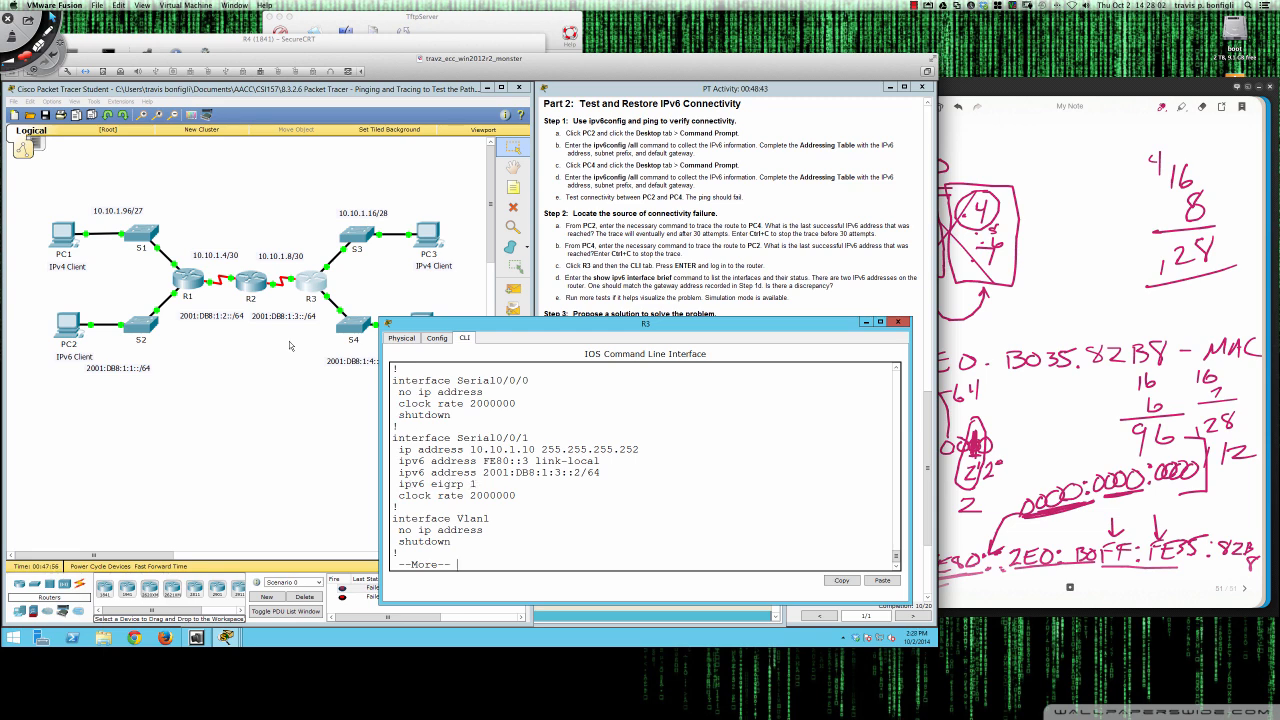
Step: Open router R2's command-line interface and enter privileged EXEC mode with en
click(252, 283)
key(Return)
key(Return)
key(Return)
key(Return)
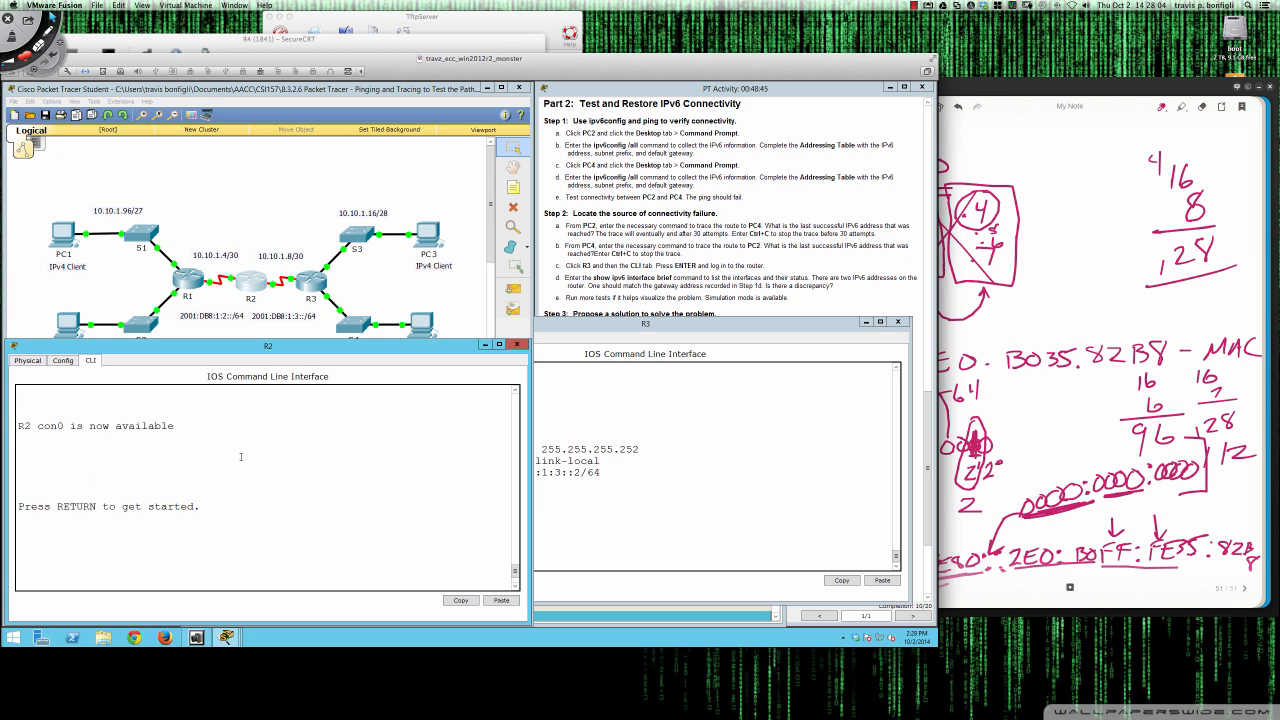
text(en)
key(Return)
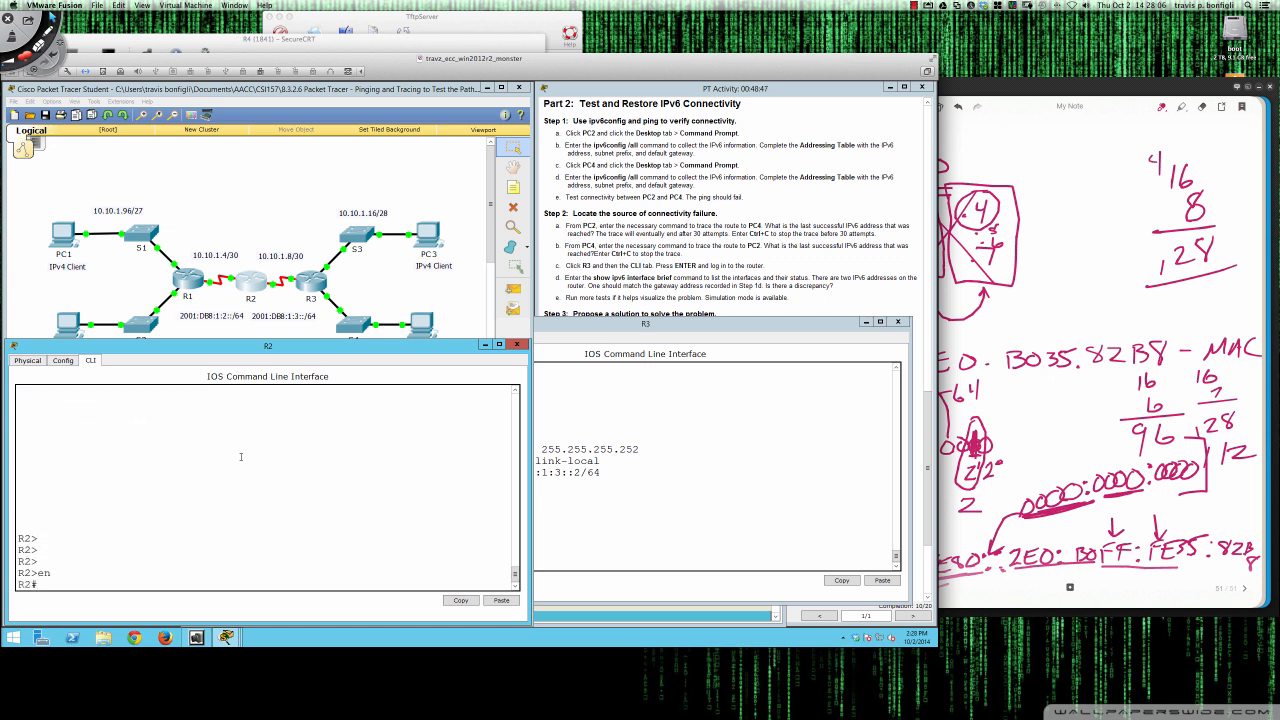
Step: Display R2's running configuration with sh run and compare its serial interface addresses with R3's Serial0/0/1 settings
text(sh run)
key(Return)
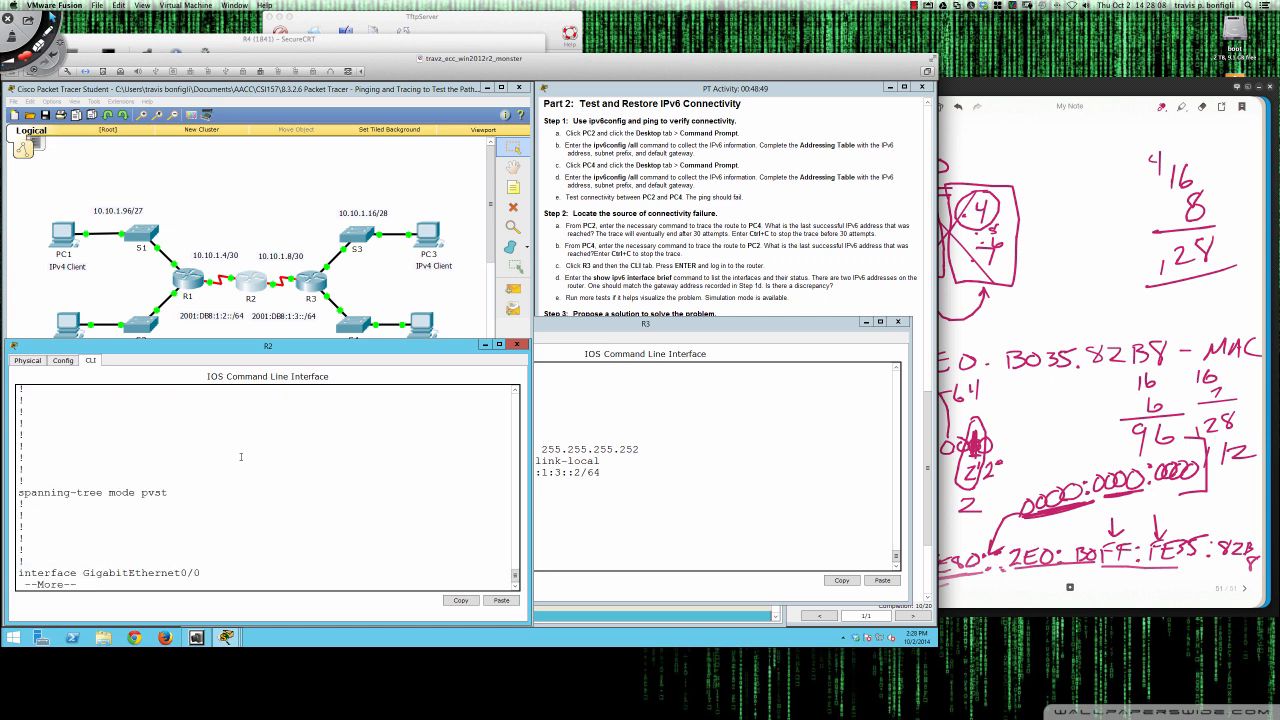
key(space)
key(Return)
key(Return)
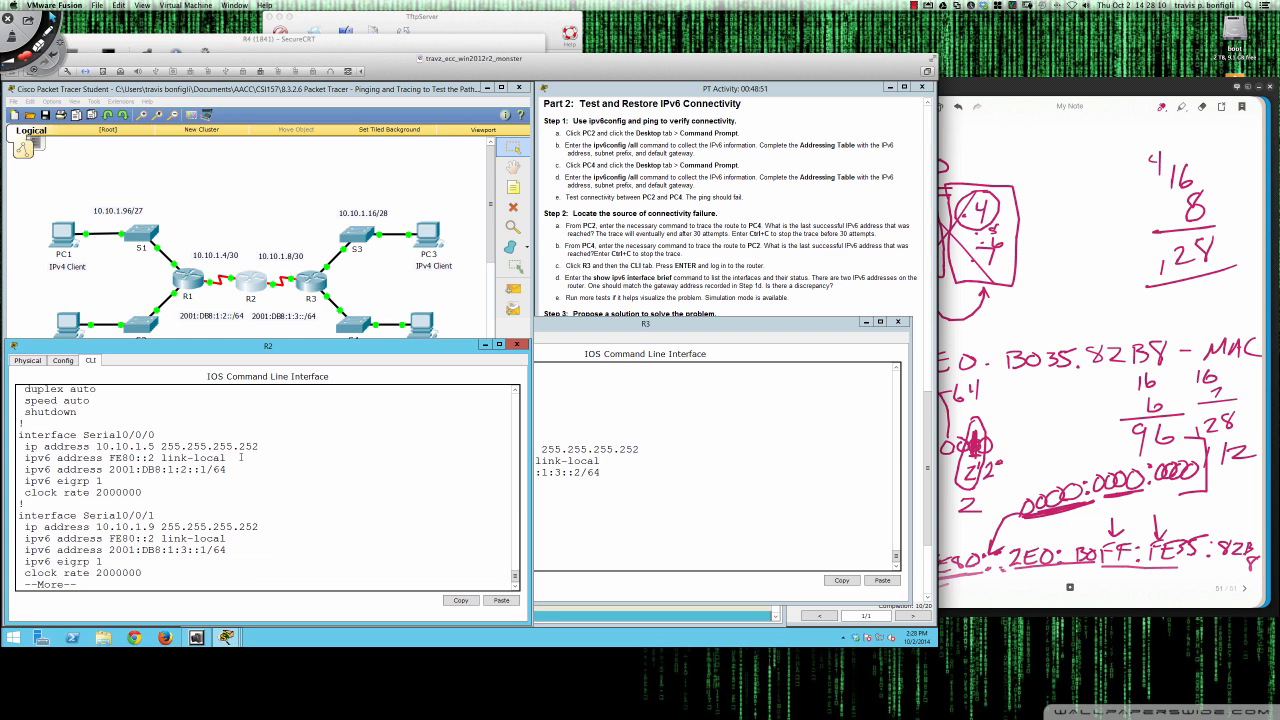
key(Return)
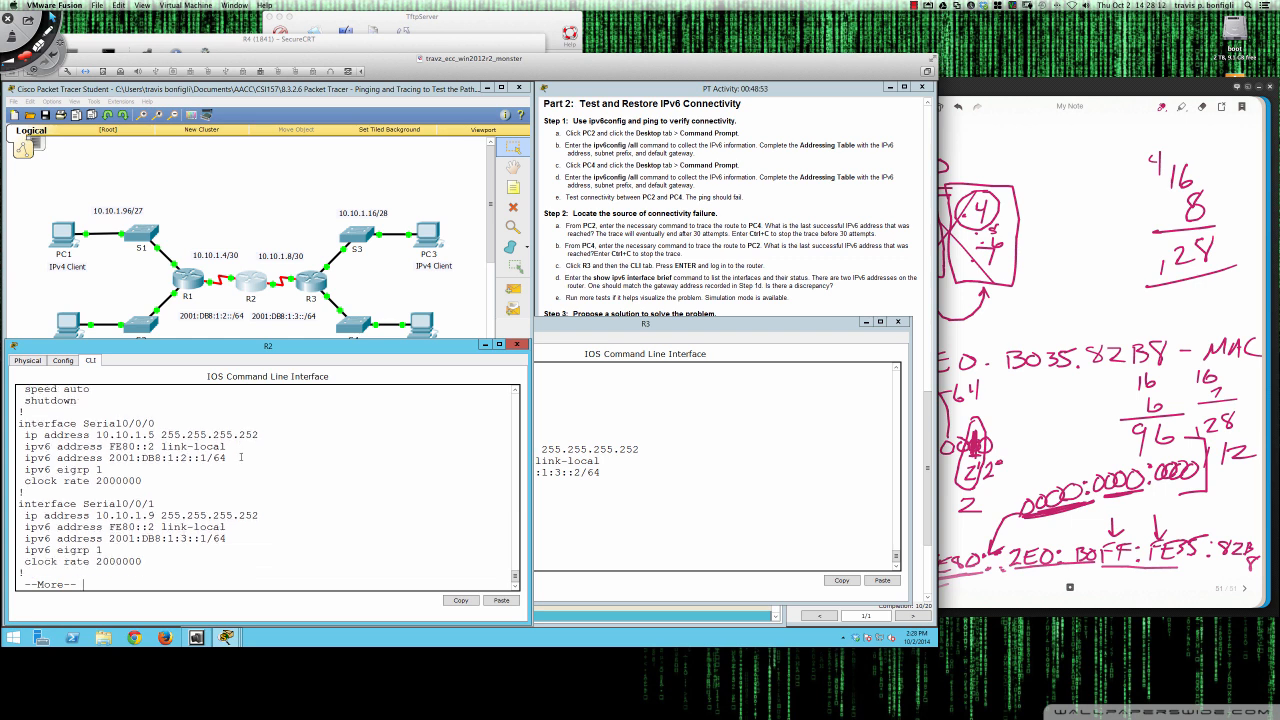
key(Return)
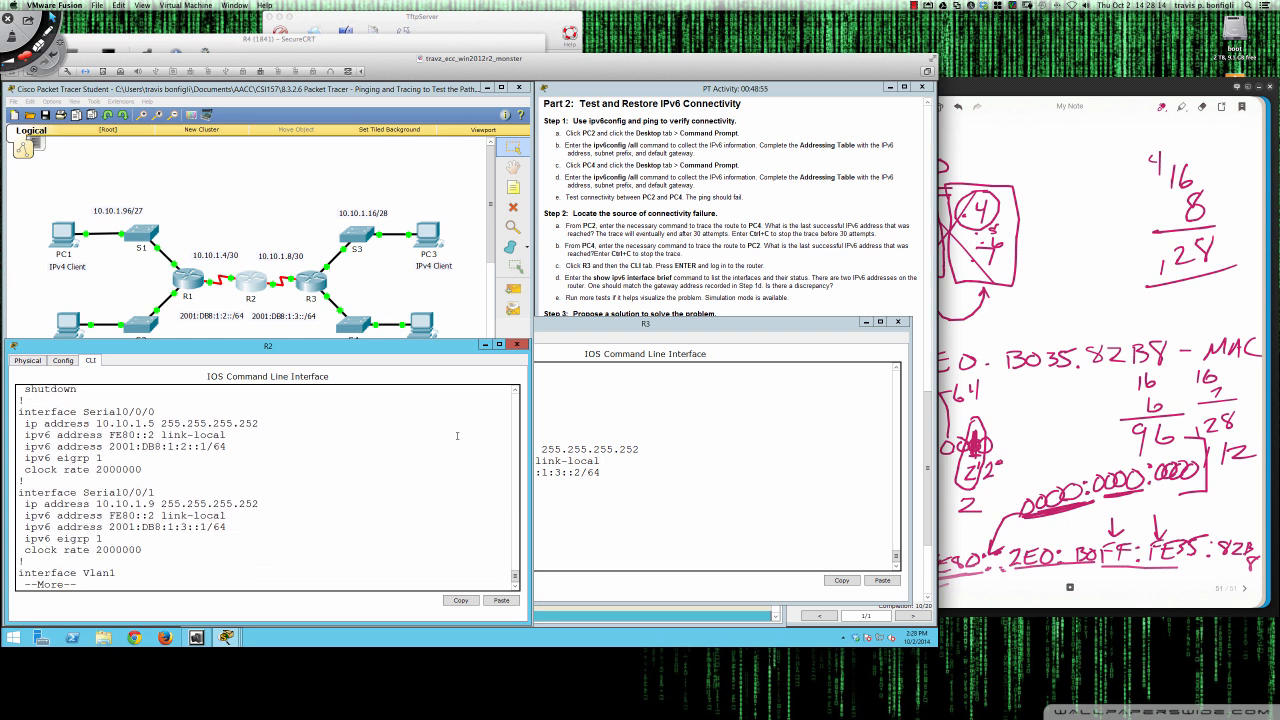
click(625, 456)
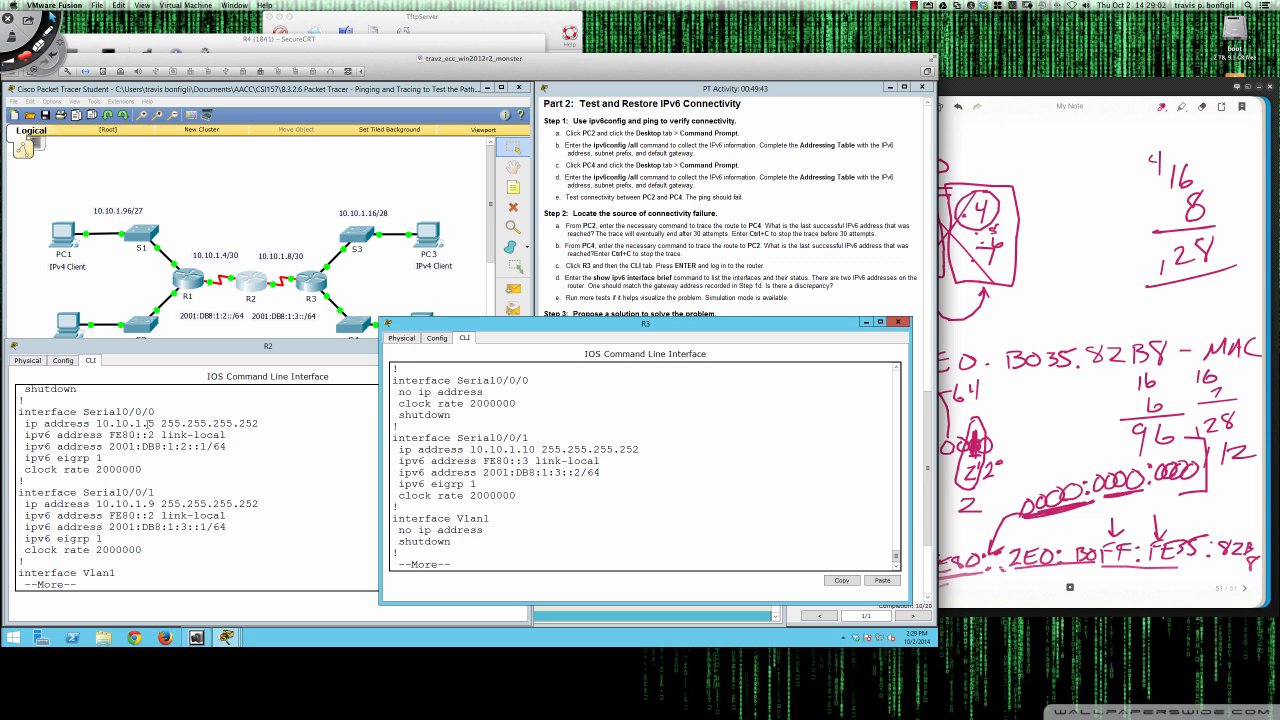
drag(154, 424, 228, 447)
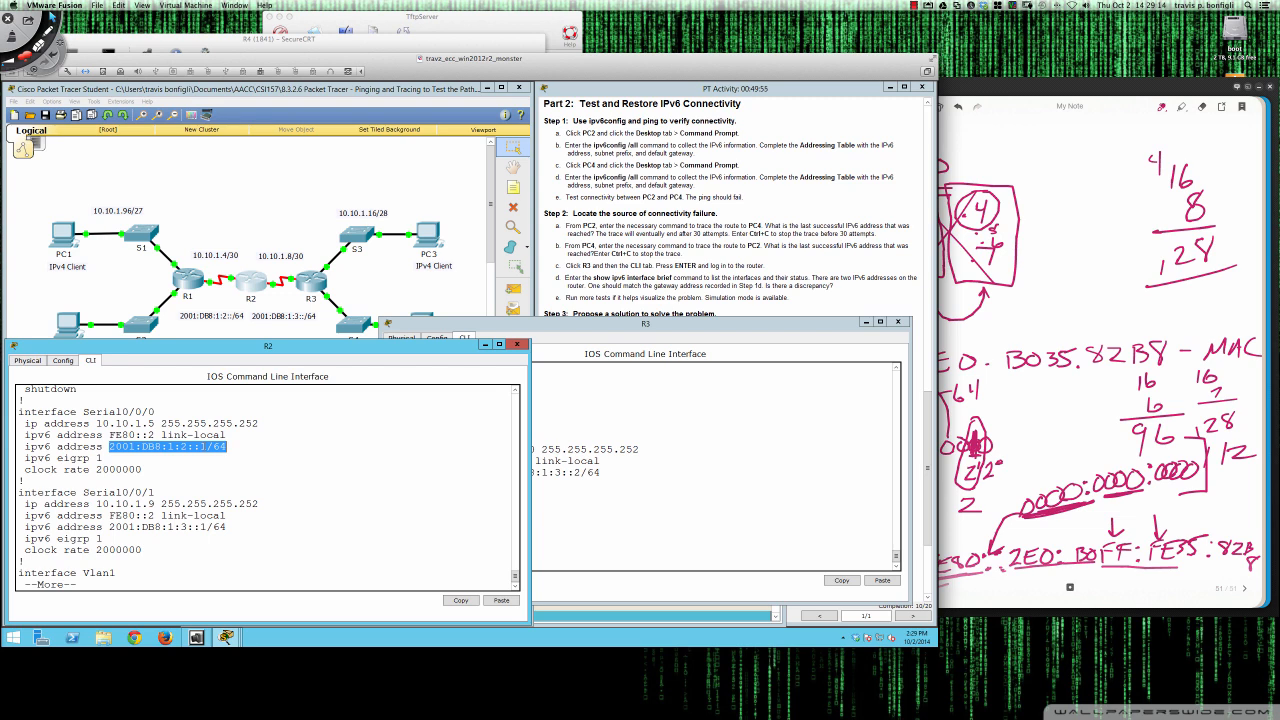
Step: Open router R1's command-line interface and enter privileged EXEC mode with en
click(187, 283)
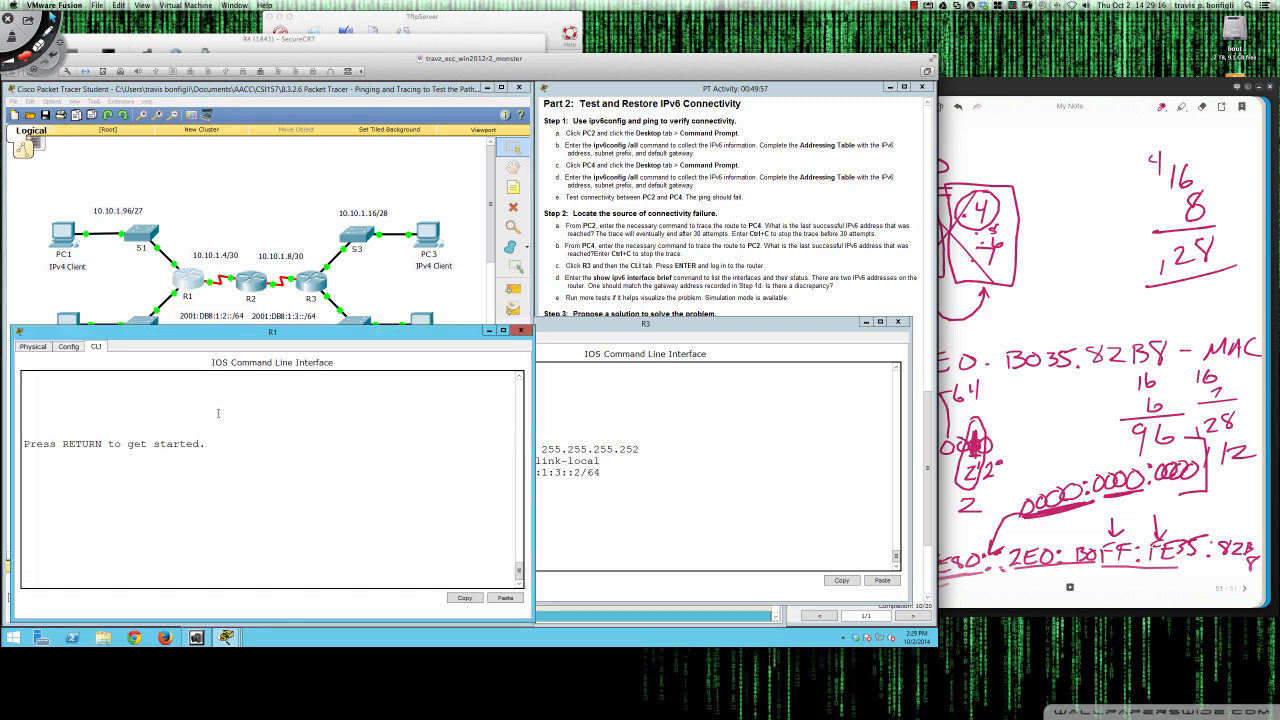
key(Return)
key(Return)
text(en)
key(Return)
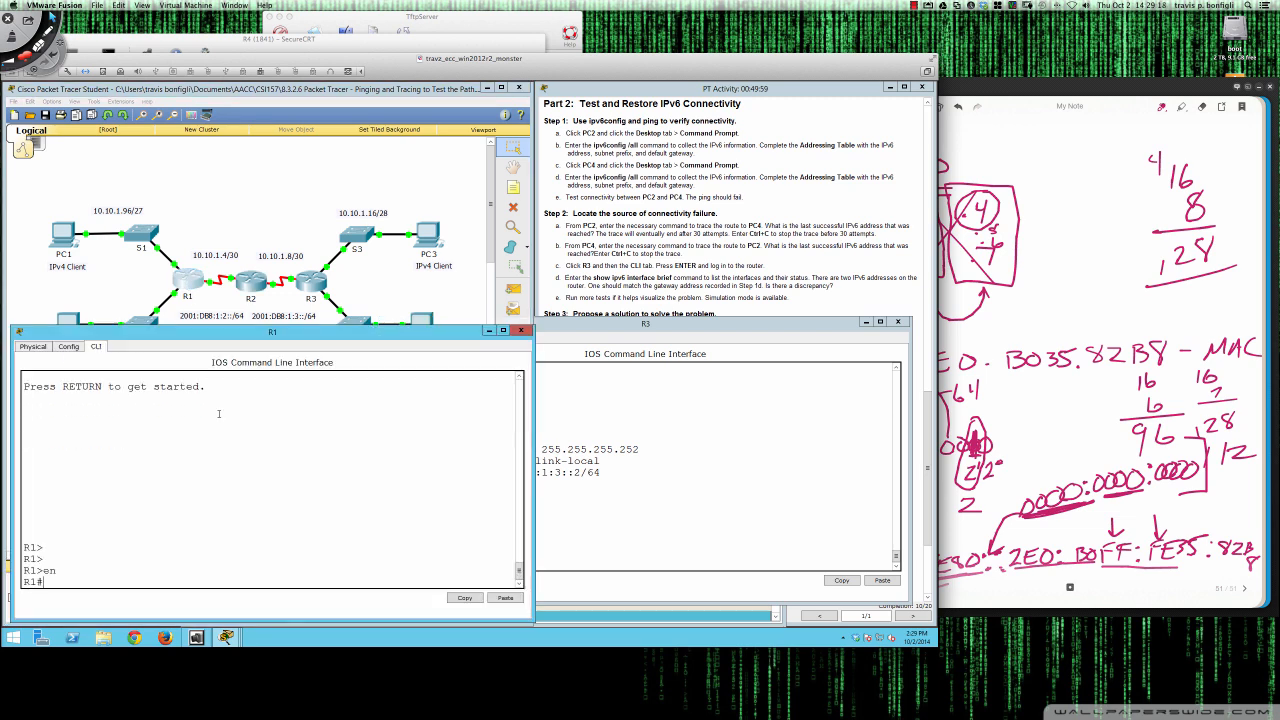
key(Return)
key(Return)
Step: Display R1's running configuration with sh run and examine its GigabitEthernet0/0 IPv6 settings
text(sh run)
key(Return)
key(space)
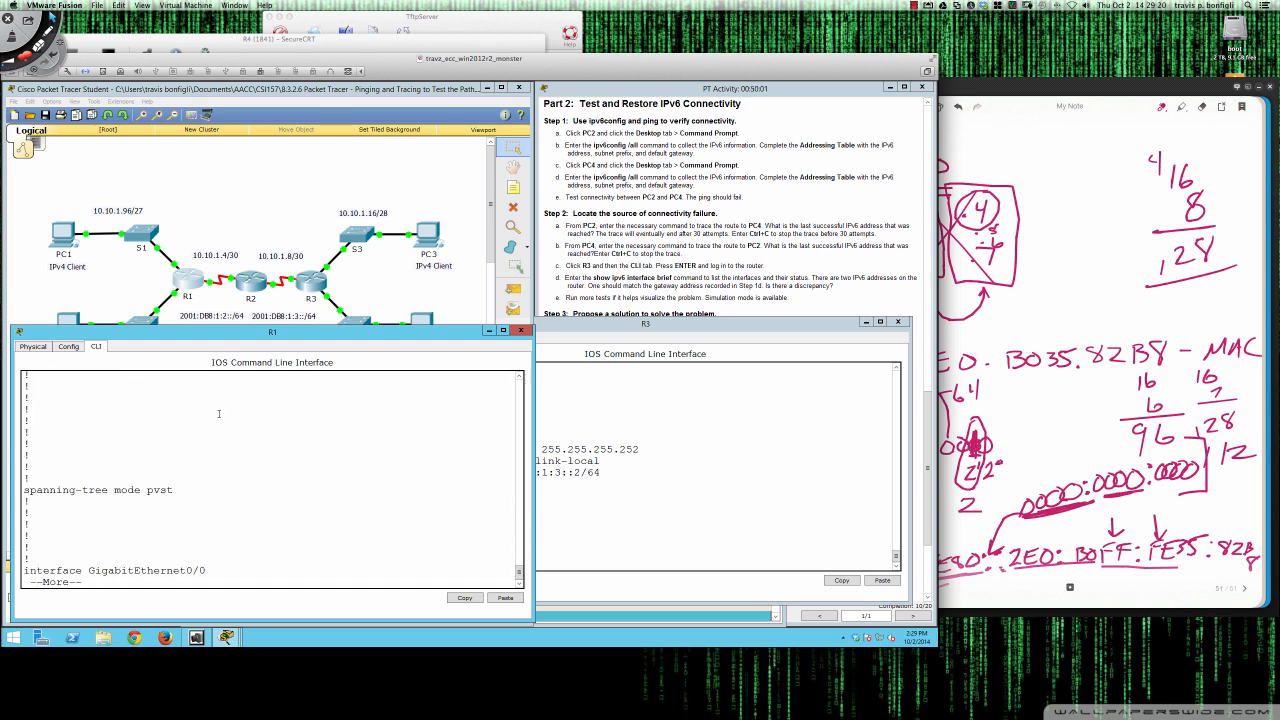
key(space)
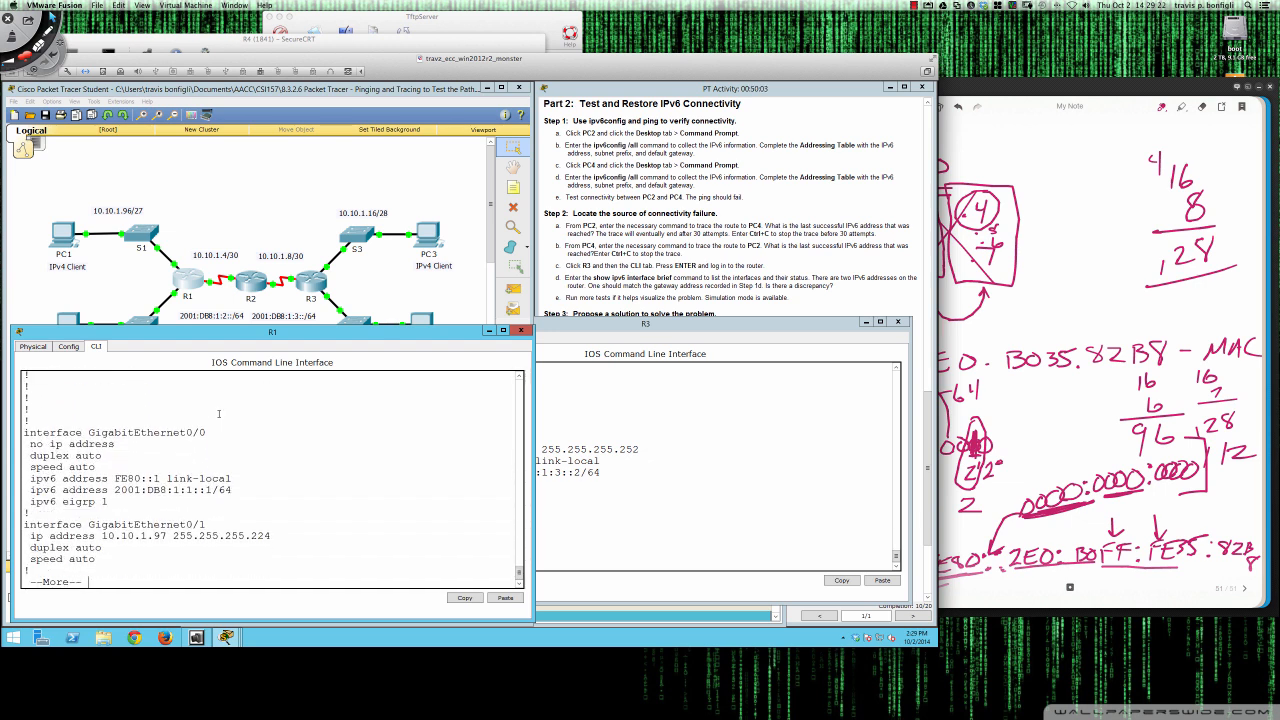
key(Return)
key(Return)
key(Return)
key(Return)
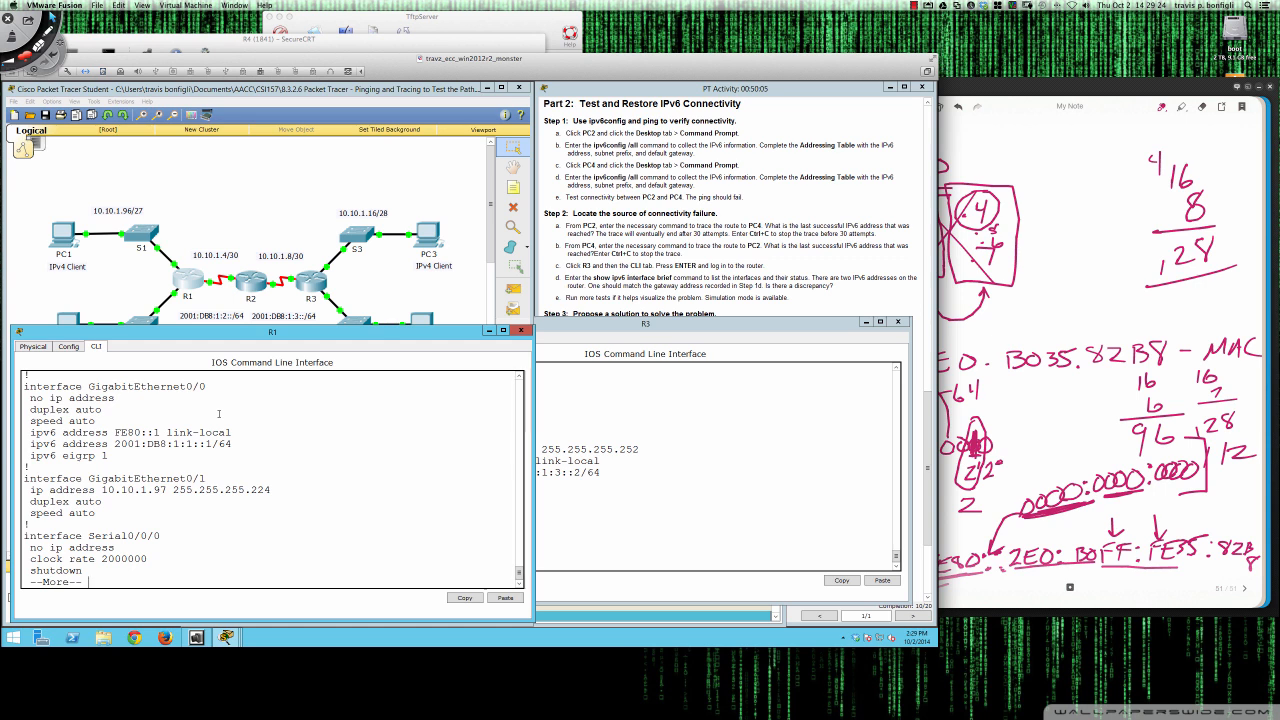
key(Return)
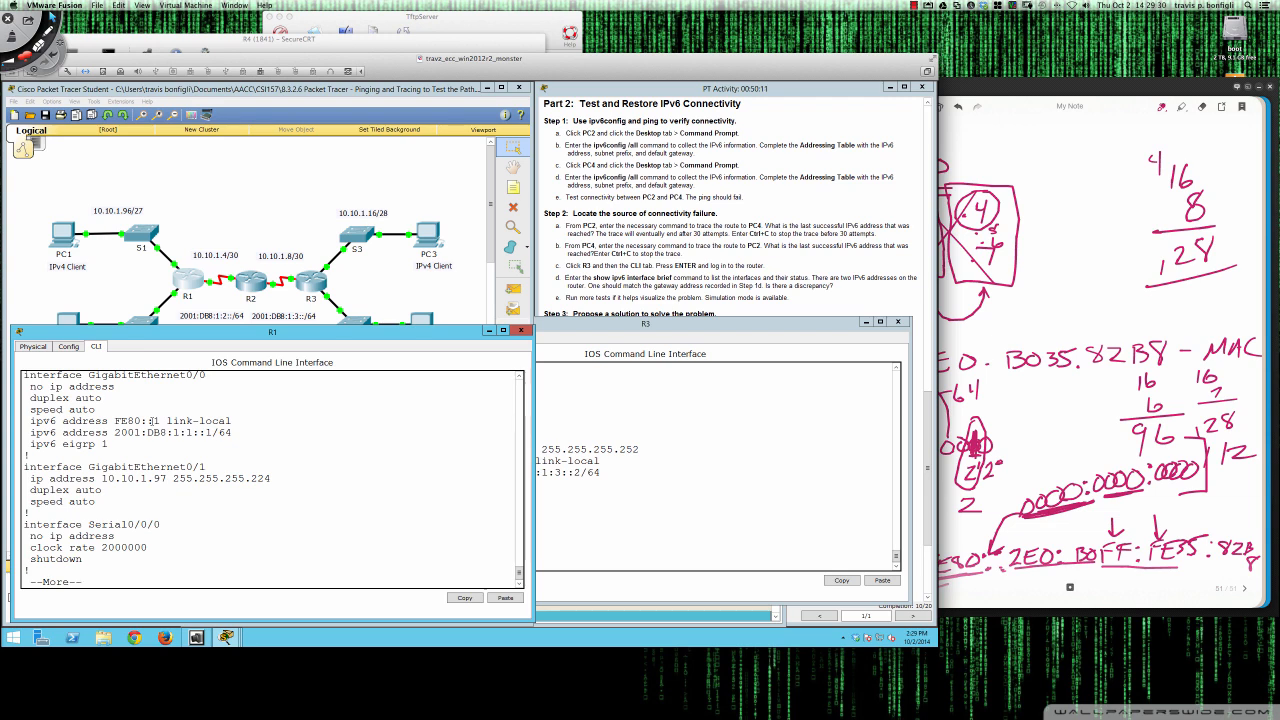
Step: Continue through R1's running configuration to Serial0/0/1 and check its IPv6 address against the R1–R2 link in the topology
key(Return)
key(Return)
key(Return)
key(Return)
key(Return)
key(Return)
key(Return)
key(Return)
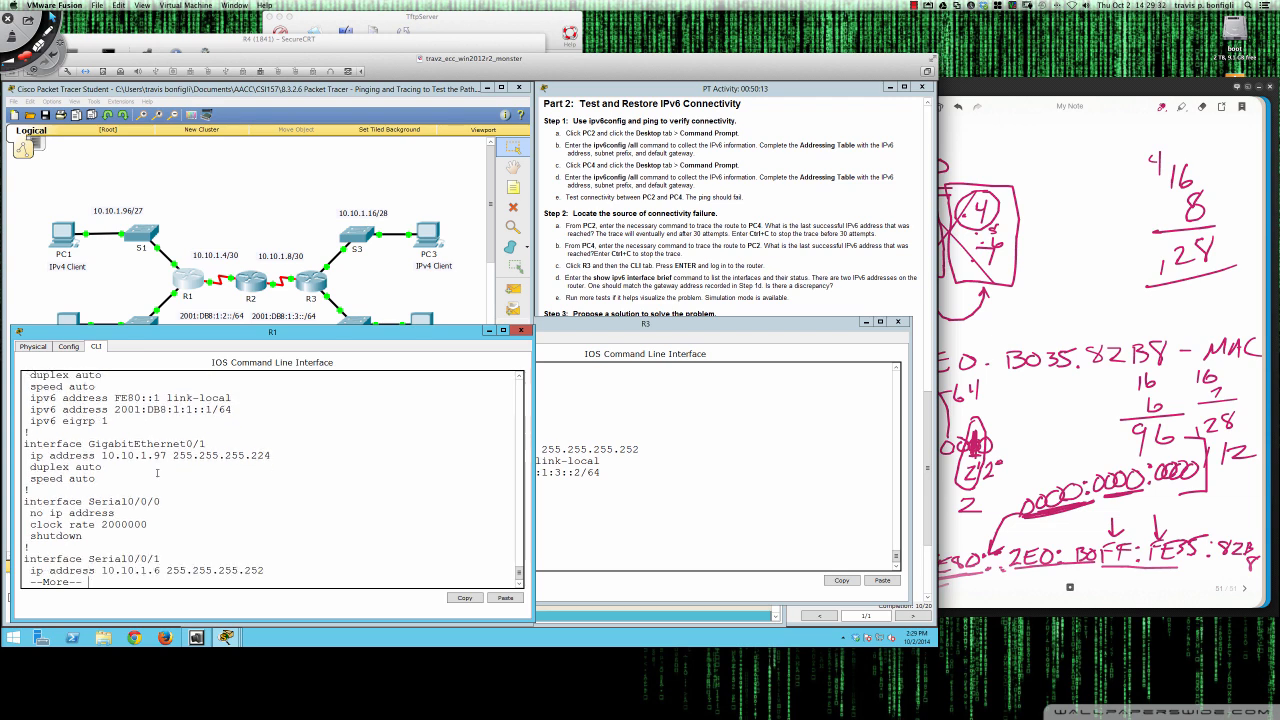
key(Return)
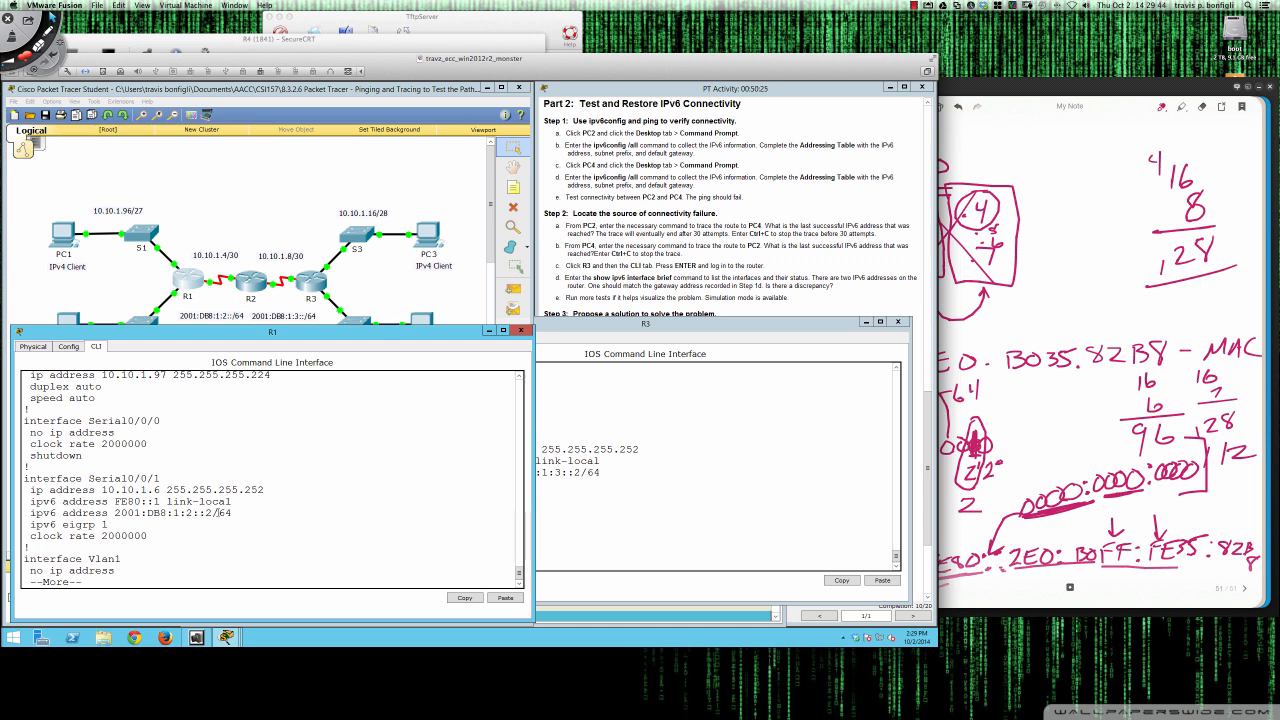
drag(243, 335, 494, 198)
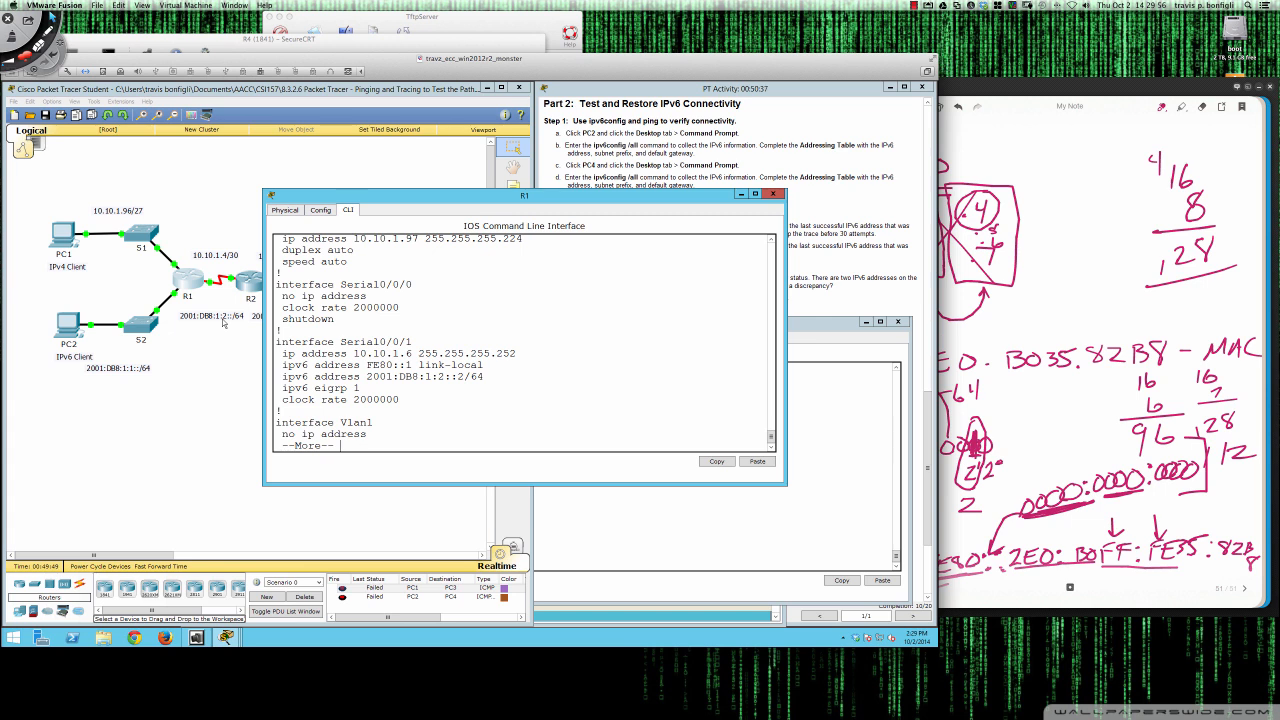
drag(485, 377, 428, 377)
click(536, 384)
Step: Display R1's IPv6 routing table with sh ipv6 route and examine its route to 2001:DB8:1:4::/64 against the topology
key(space)
text(ipv)
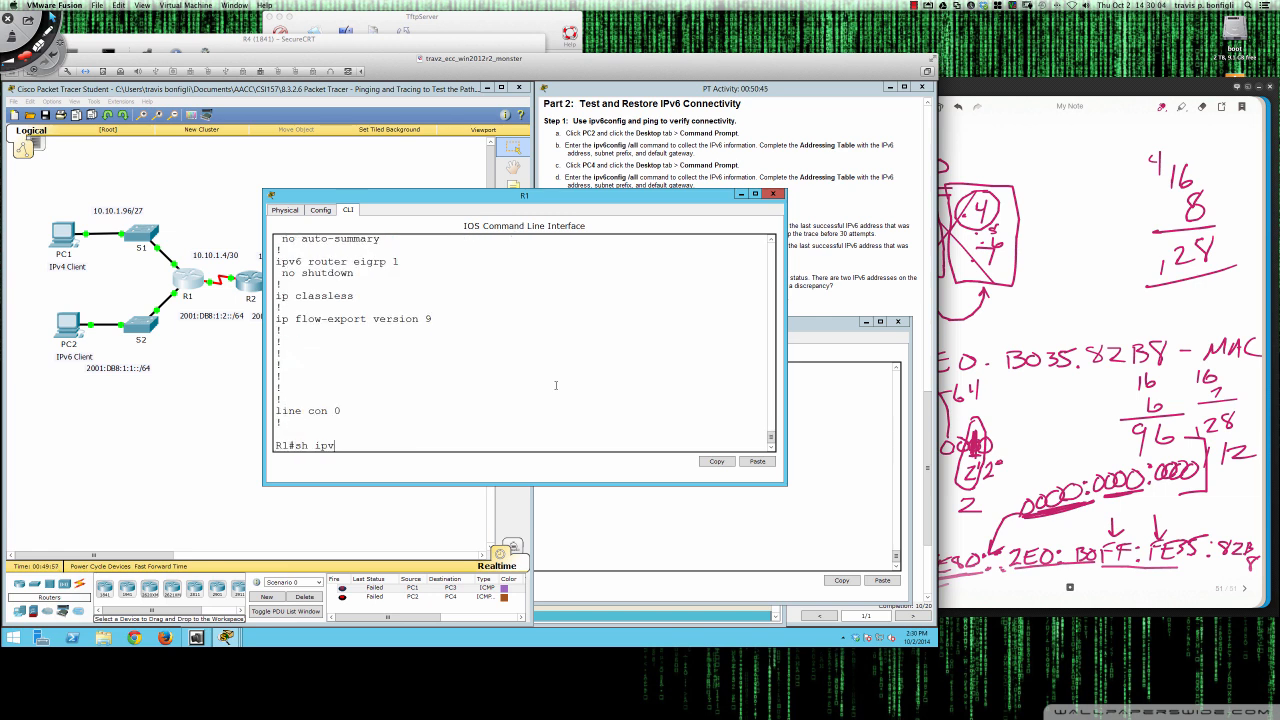
text(6route)
key(Return)
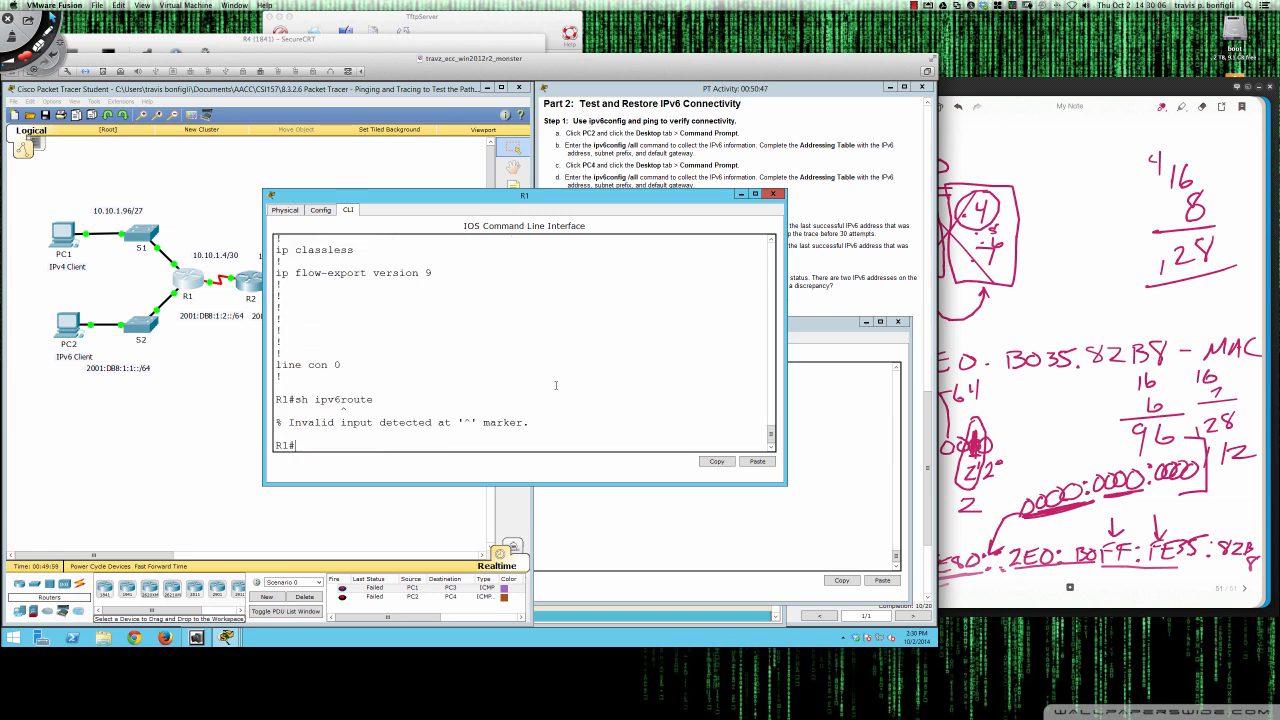
text(sh ip v6 ro)
key(BackSpace)
key(BackSpace)
key(BackSpace)
key(BackSpace)
key(BackSpace)
key(BackSpace)
text(v6 route)
key(Return)
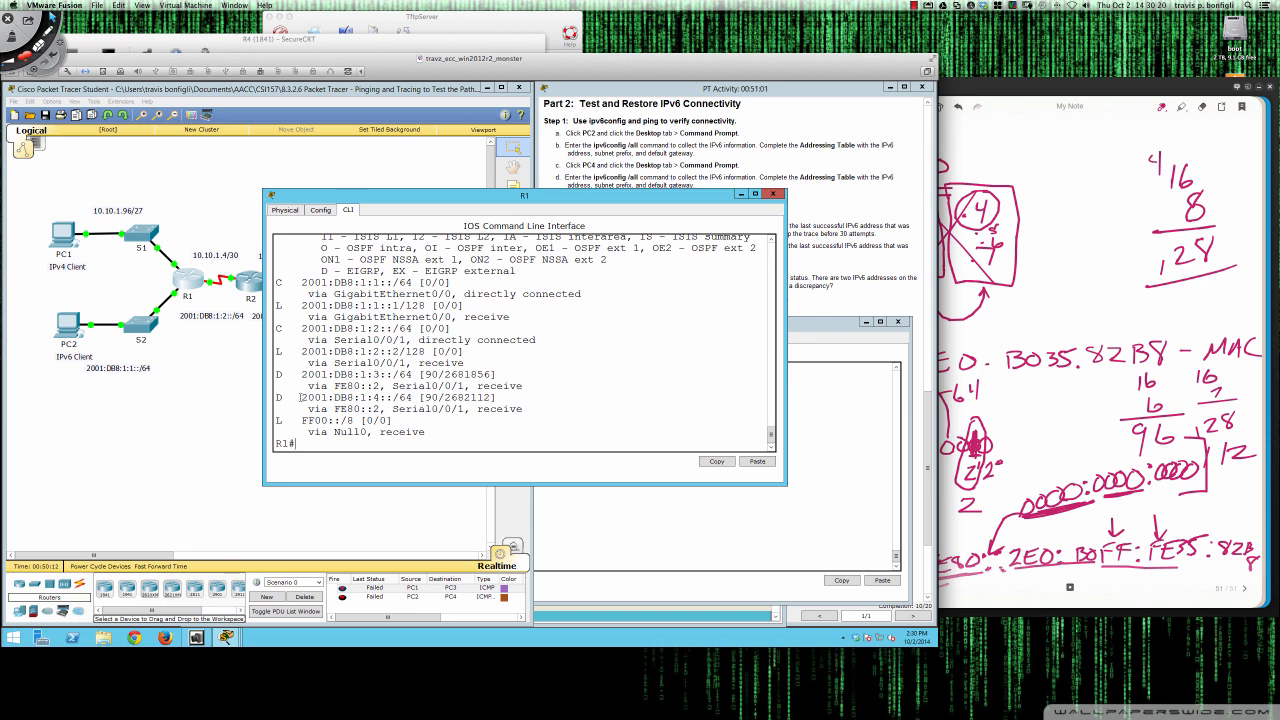
drag(299, 397, 426, 398)
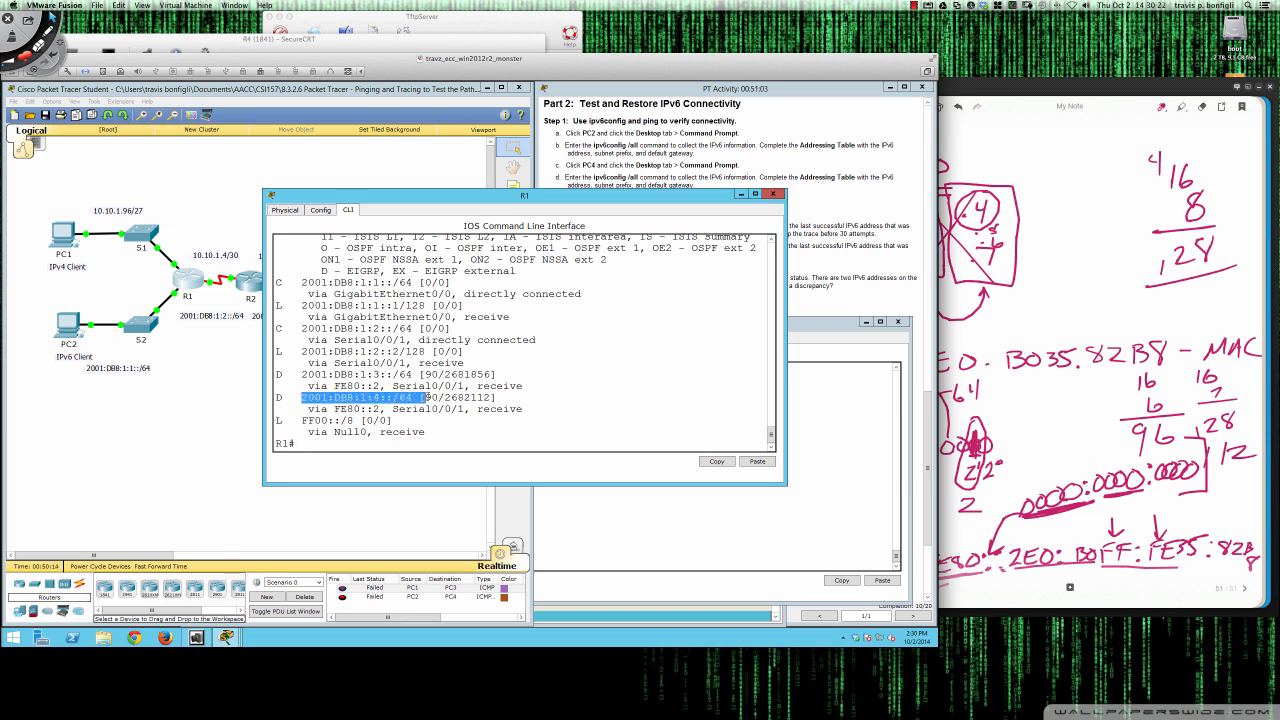
drag(458, 199, 648, 193)
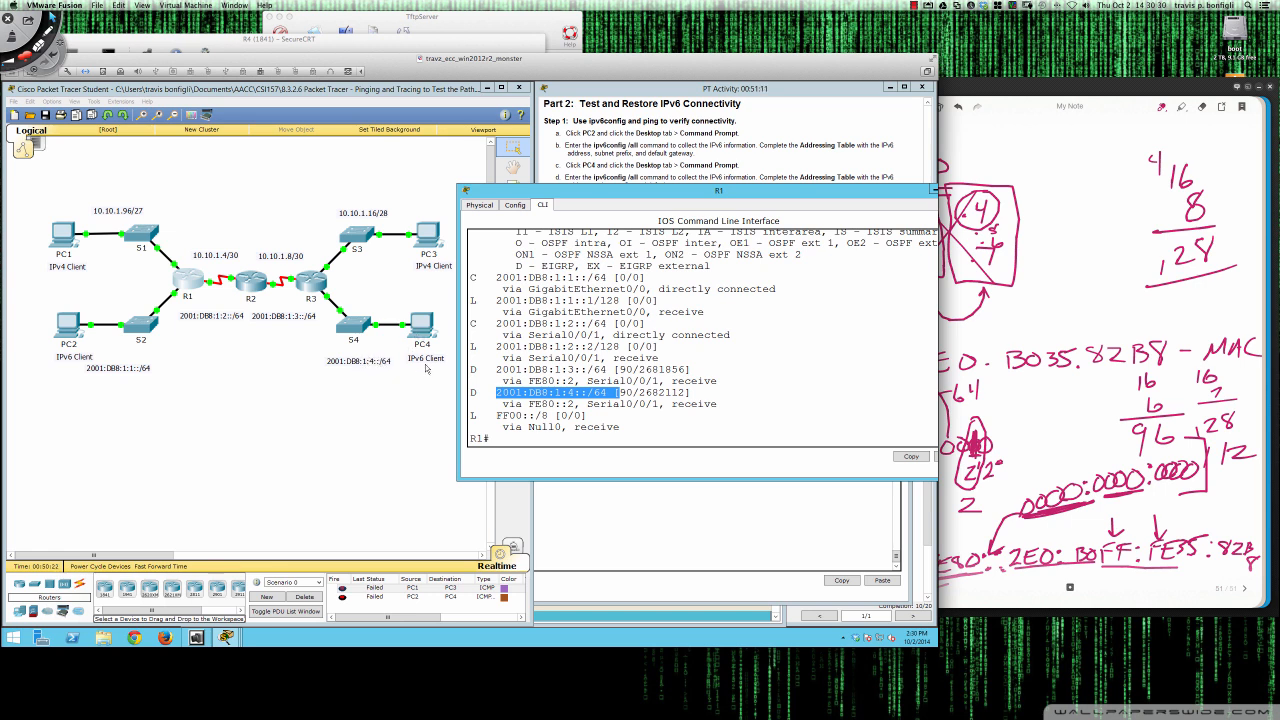
Step: Display R2's IPv6 routing table with sh ipv6 route and compare its 2001:DB8:1:4::/64 route with R1's
click(250, 284)
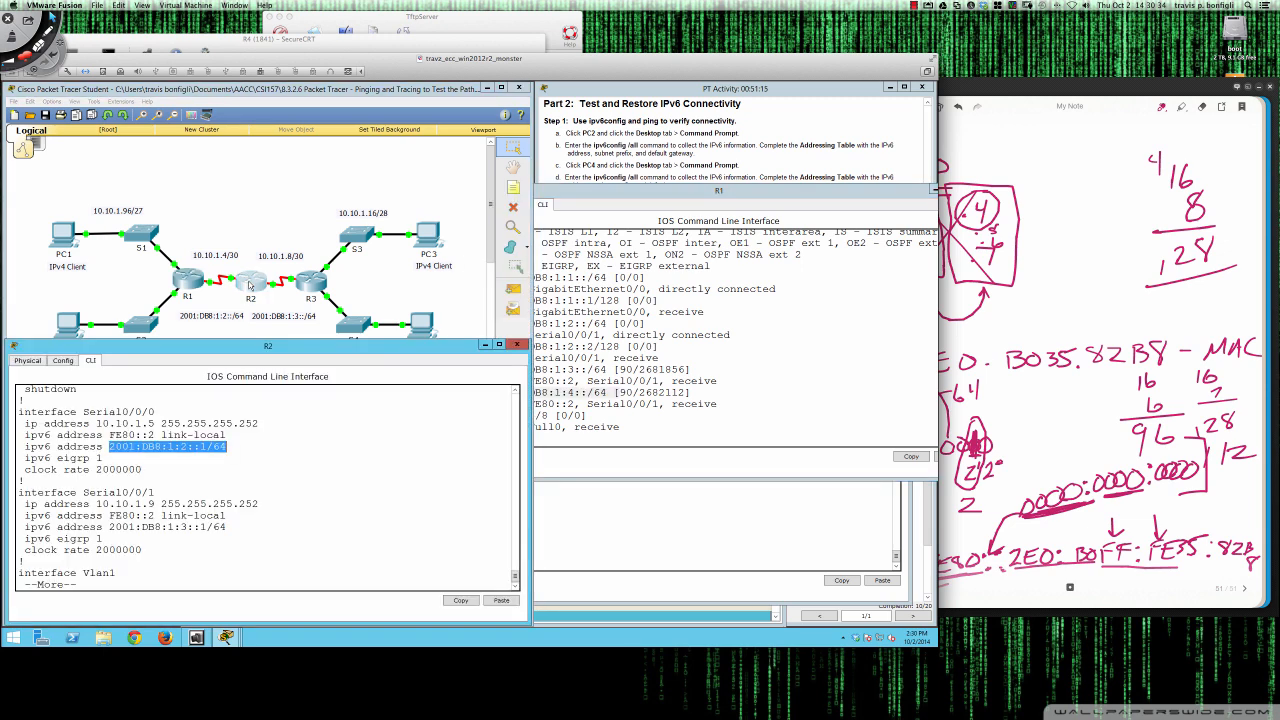
click(296, 489)
key(space)
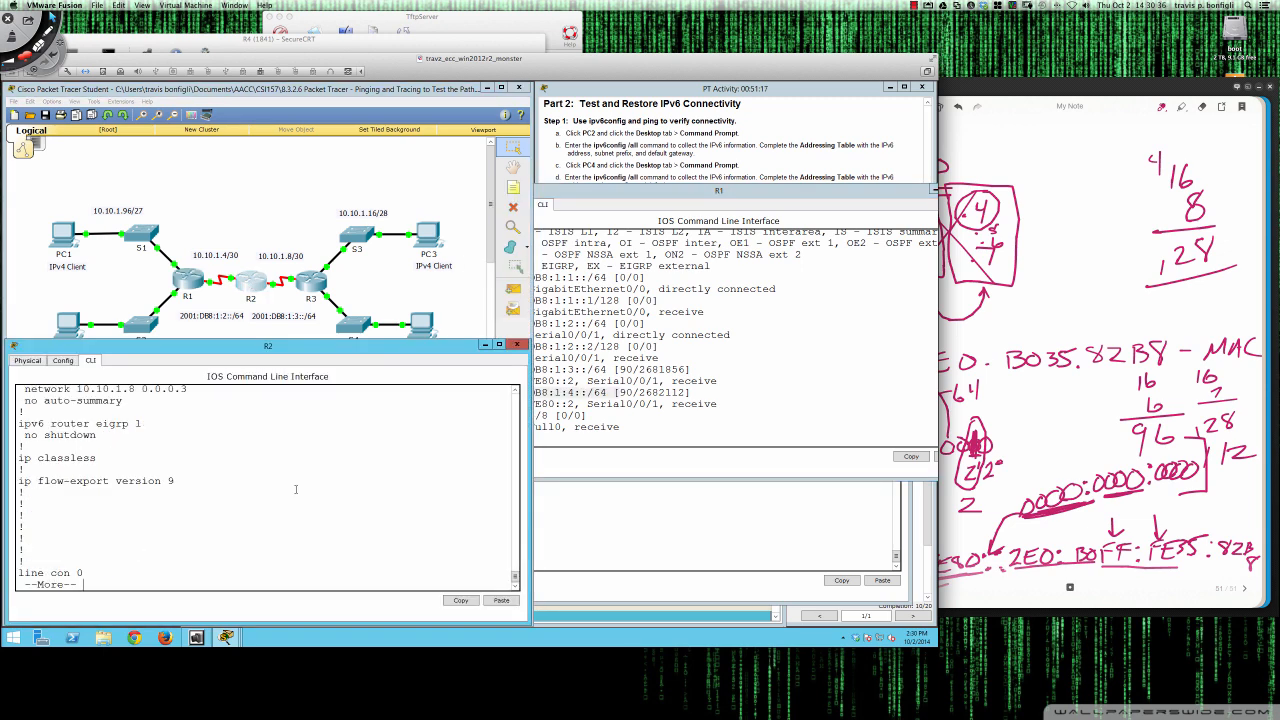
text(qsh ipv)
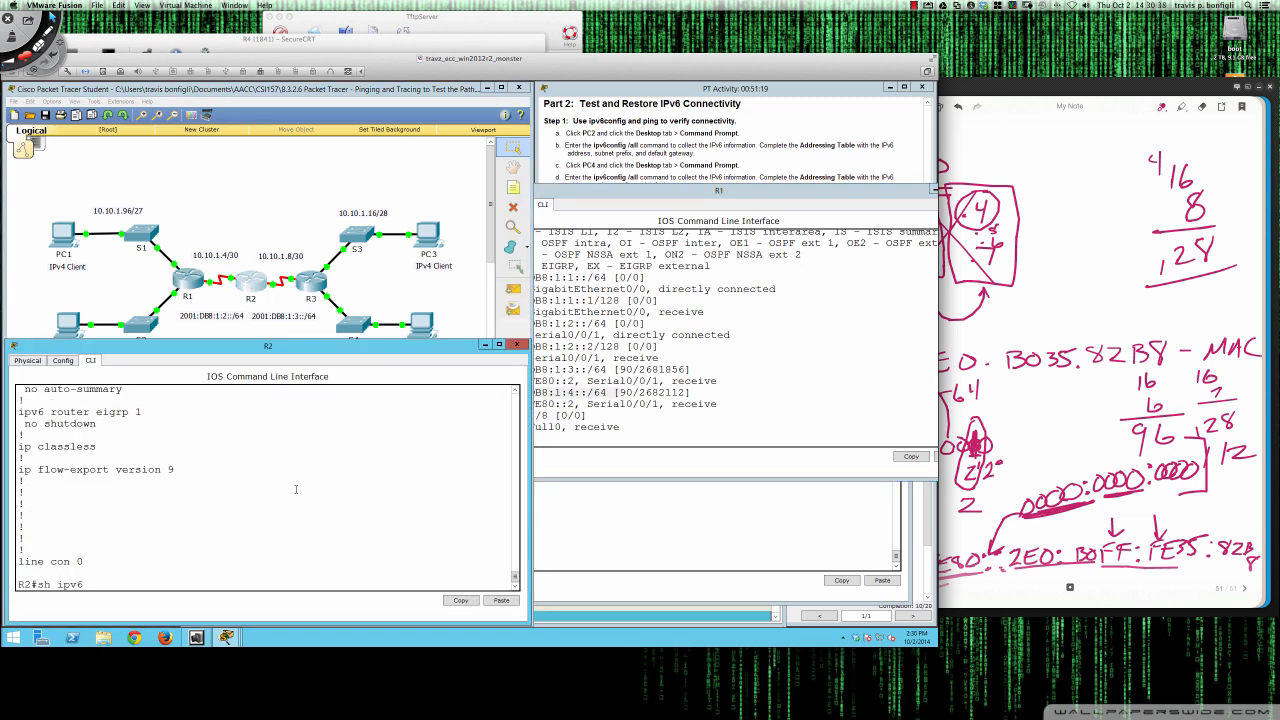
text(6 route)
key(Return)
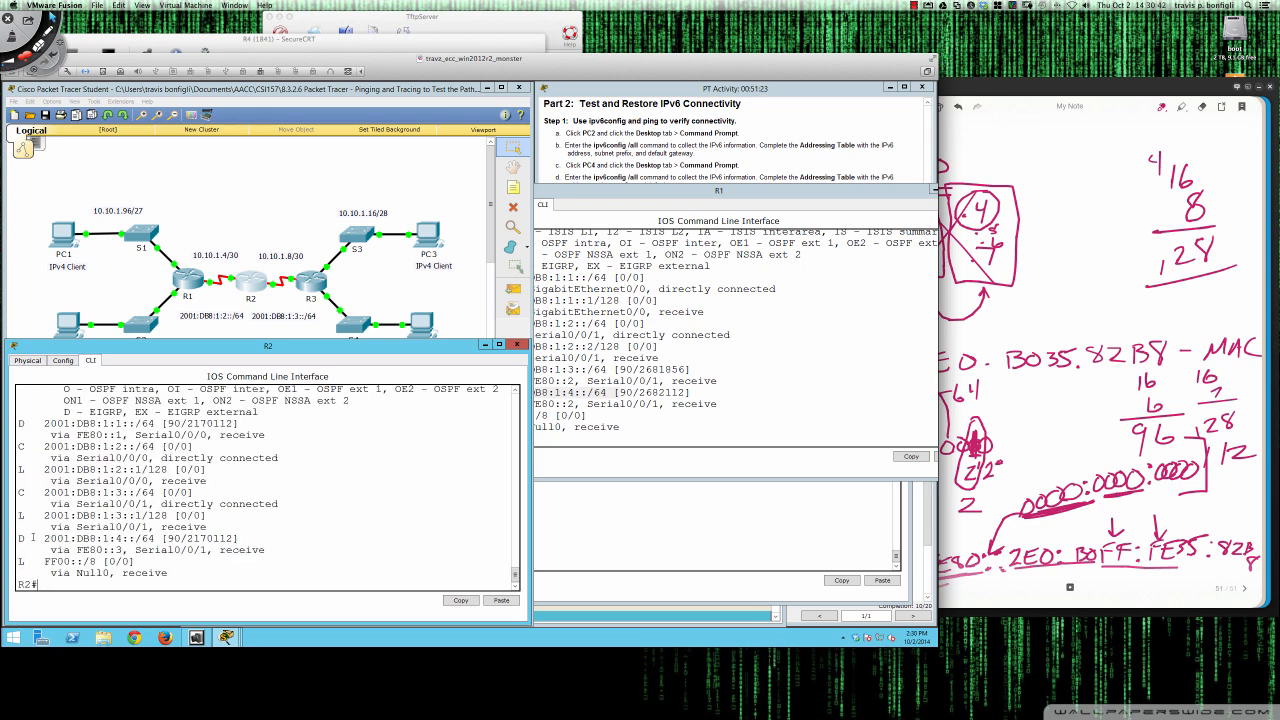
drag(18, 538, 267, 549)
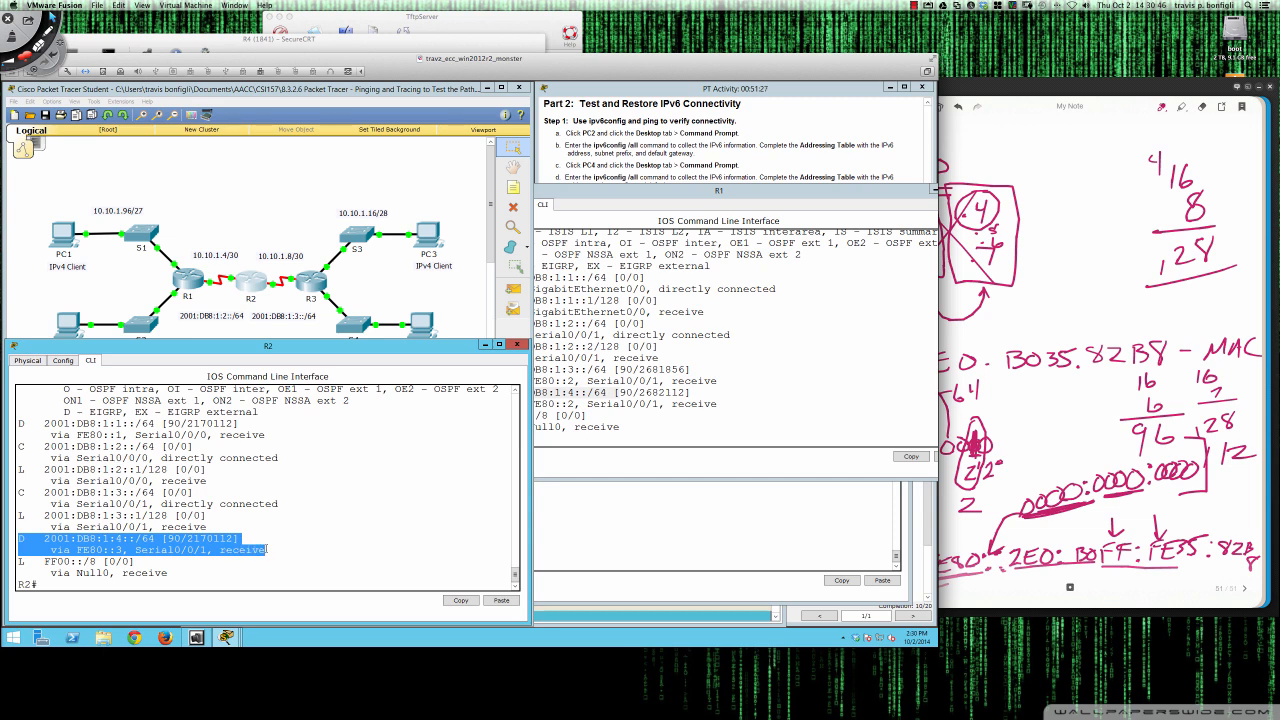
click(690, 419)
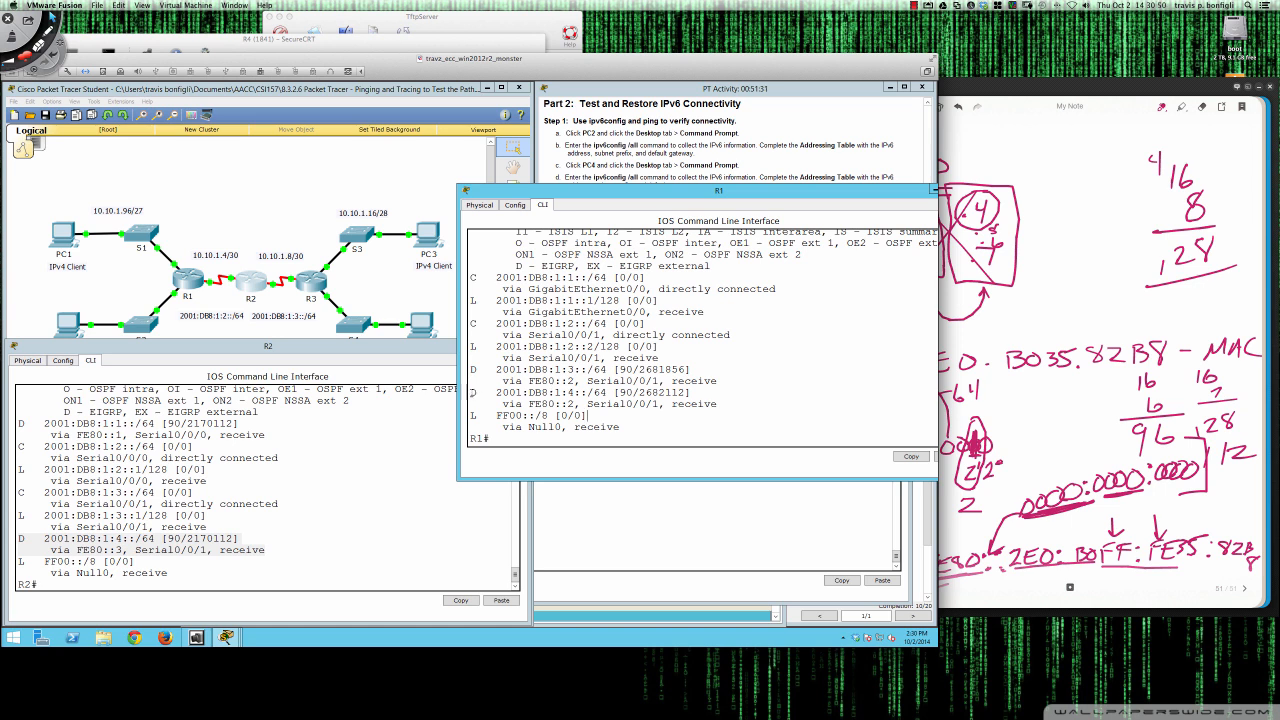
drag(472, 393, 718, 404)
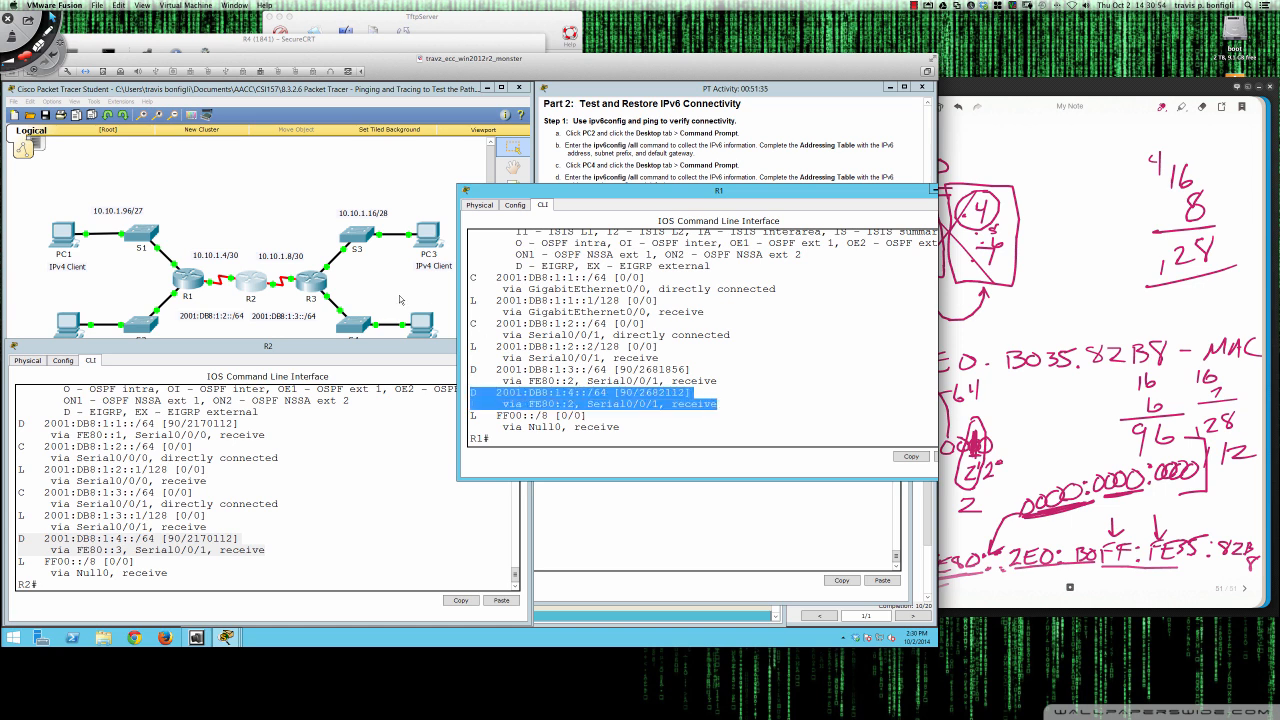
Step: Return to R3's command line, exit the configuration listing and display its IPv6 routing table with sh ipv6 route
click(322, 280)
key(q)
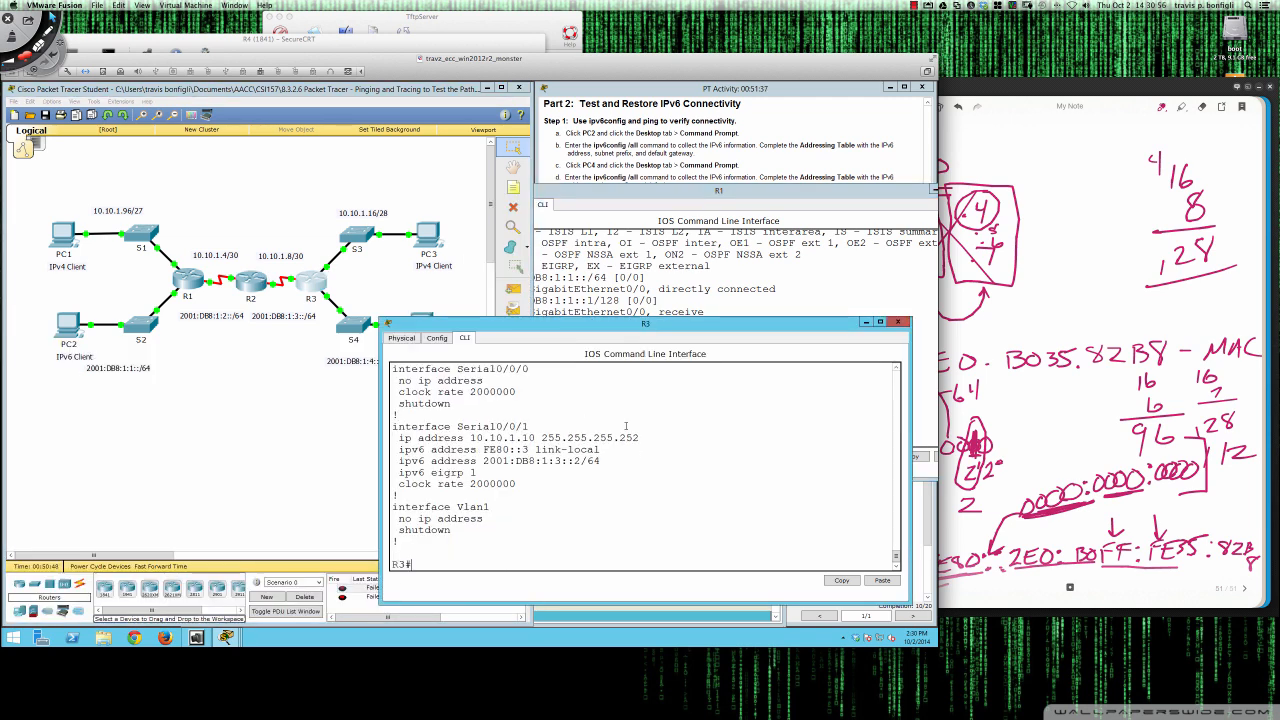
key(Return)
key(Return)
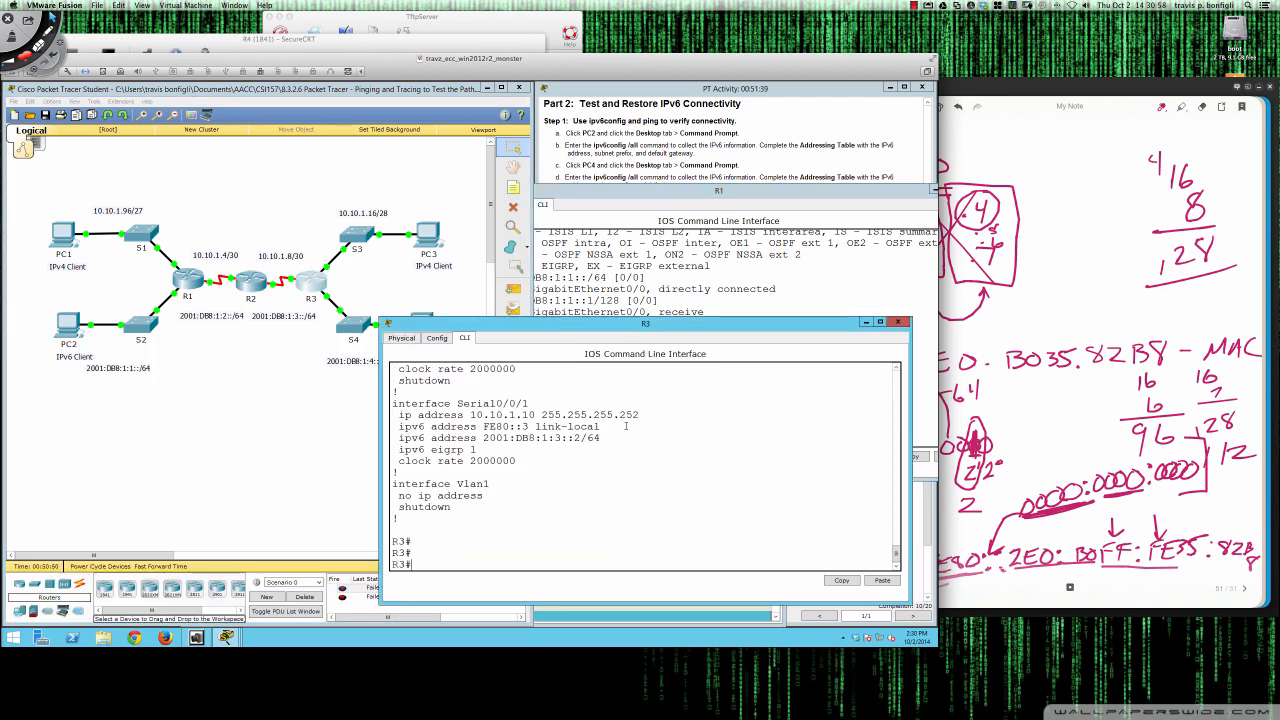
text(sh ipv6 route)
key(Return)
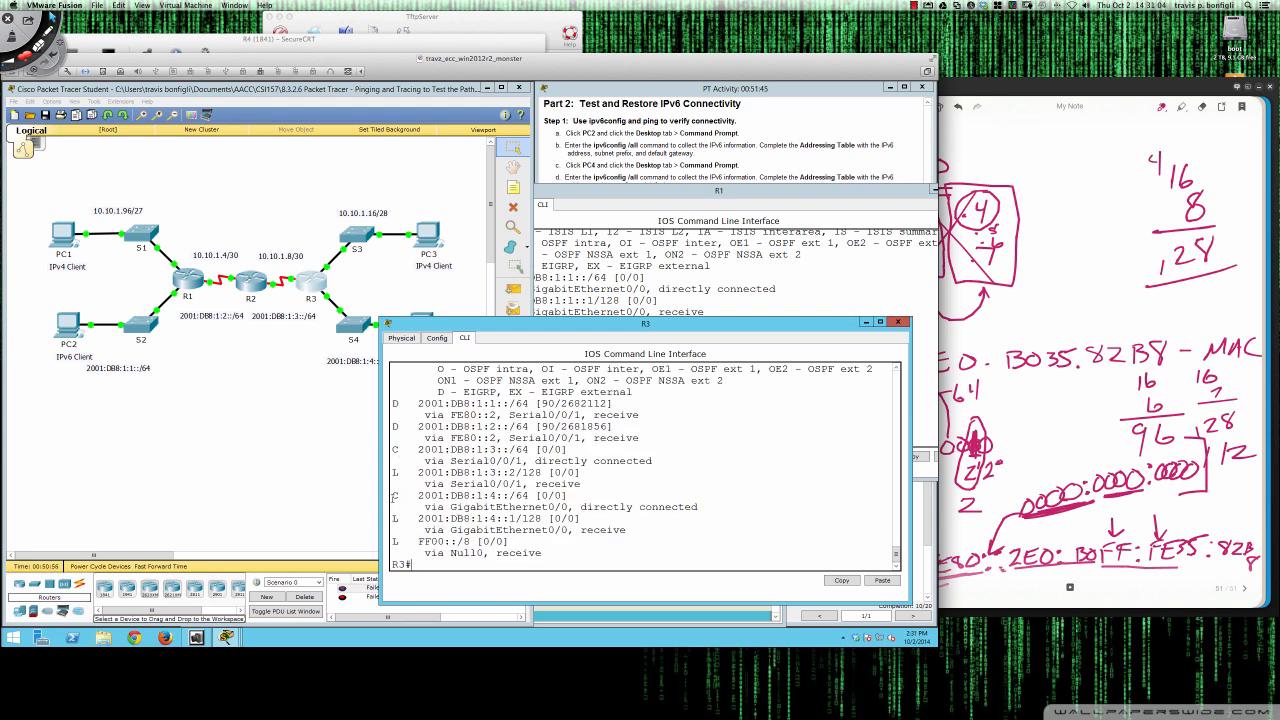
Step: Check R3's connected route for 2001:DB8:1:4::/64, and ping PC2 at 2001:DB8:1:1::2 from R1's command line
drag(393, 497, 584, 519)
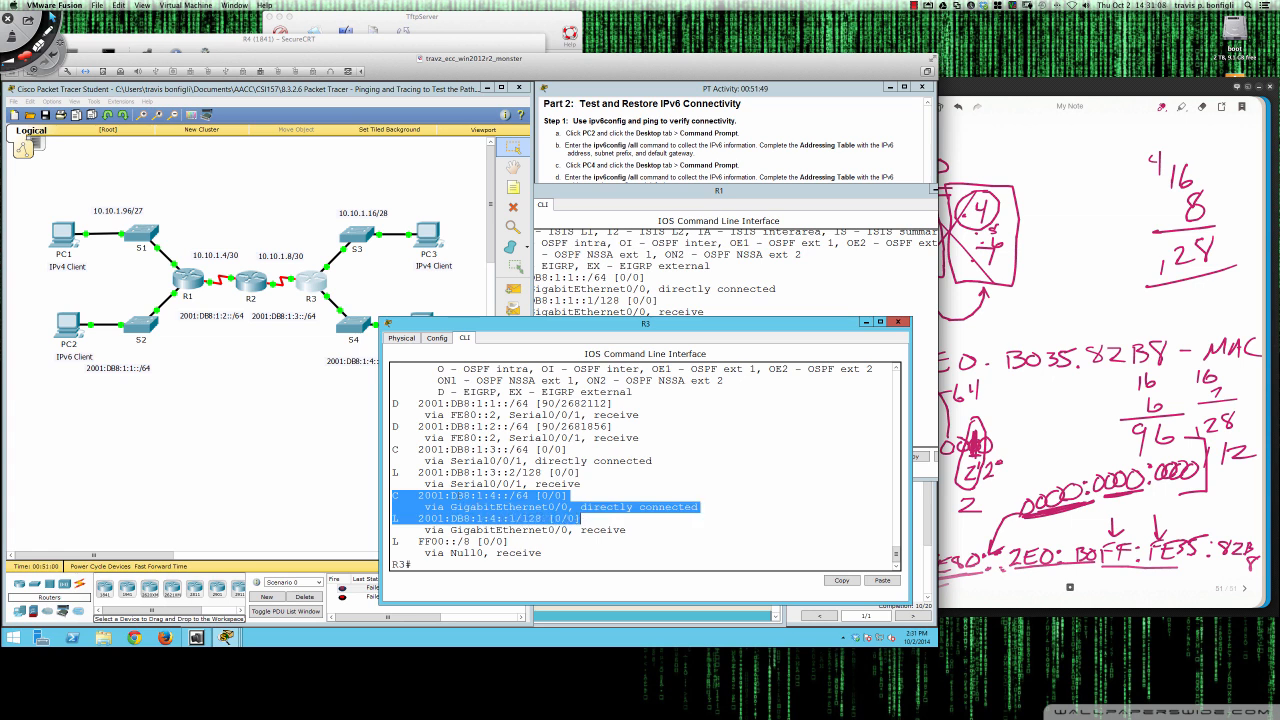
click(455, 495)
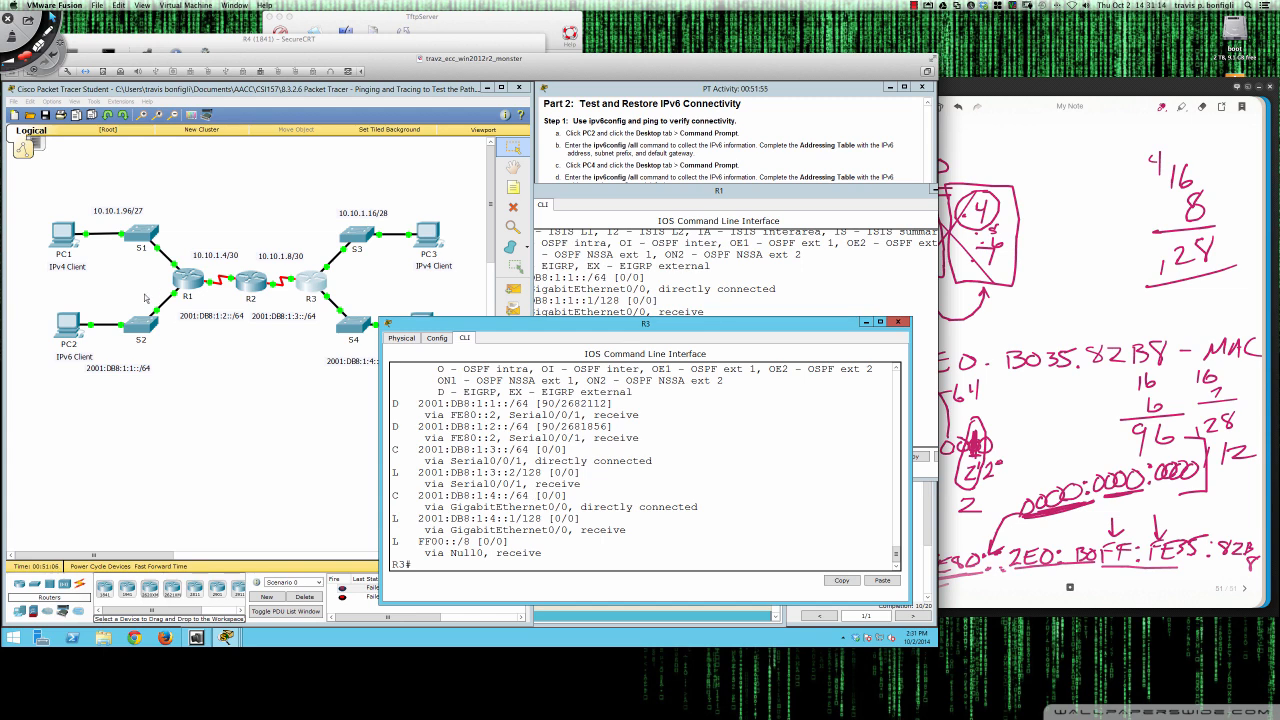
click(184, 284)
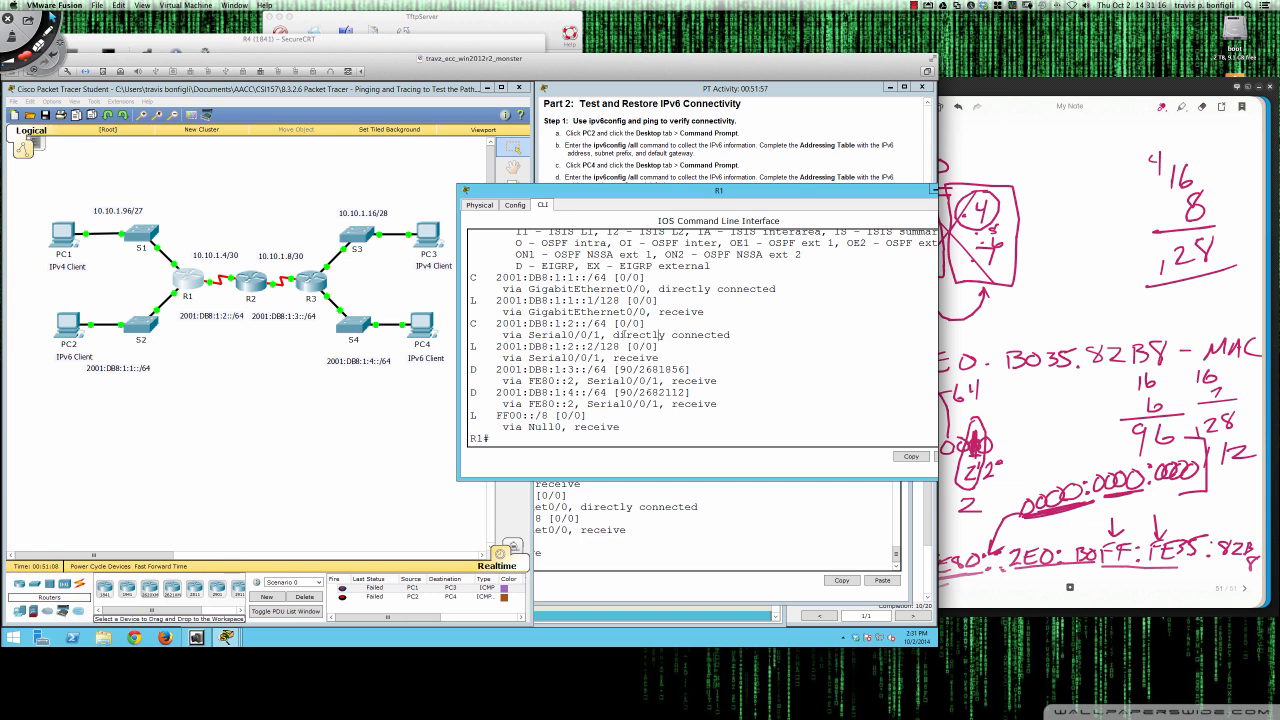
text(ping)
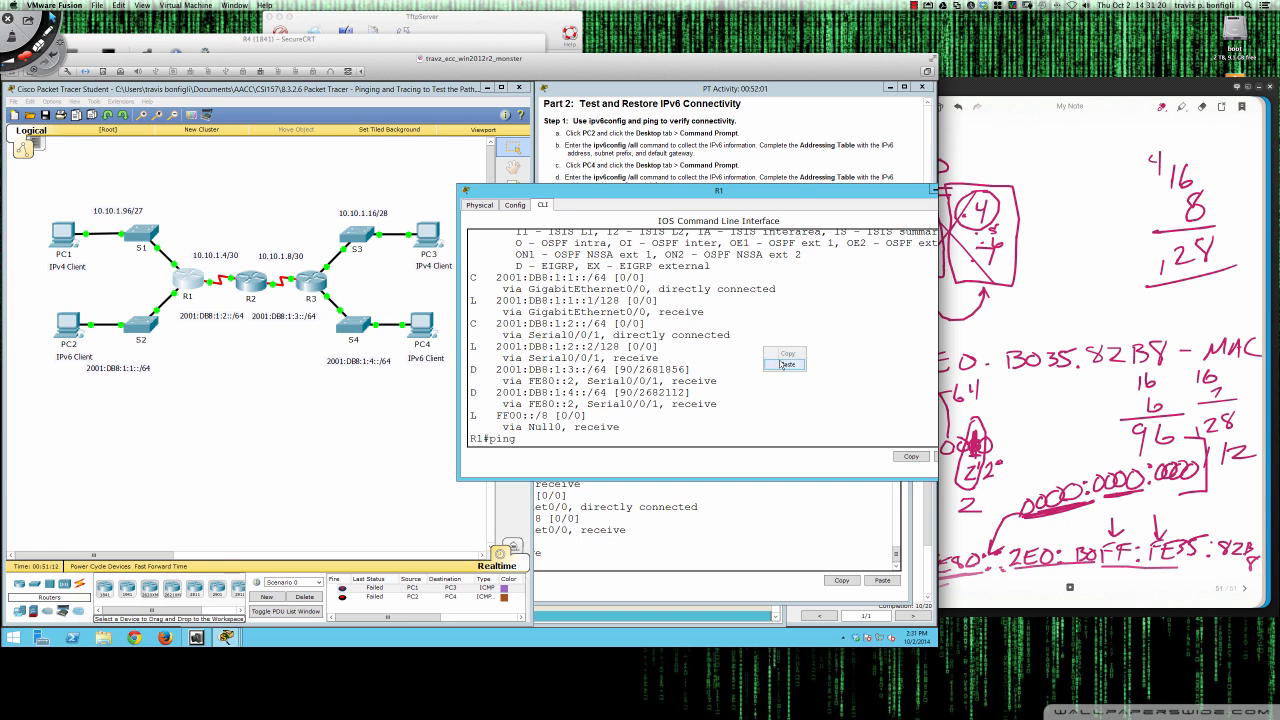
text( 2001:DB8:1:1::2)
key(Return)
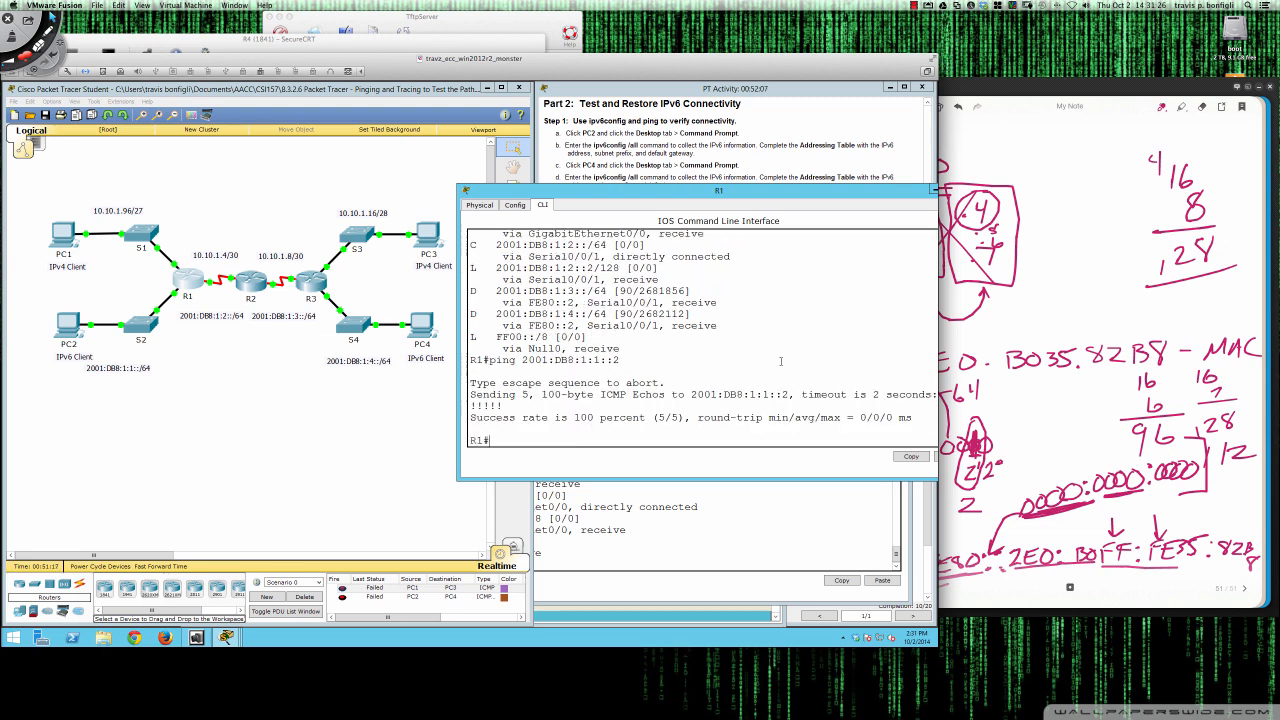
Step: Ping PC2 at 2001:DB8:1:1::2 from R2 and from R3
click(263, 285)
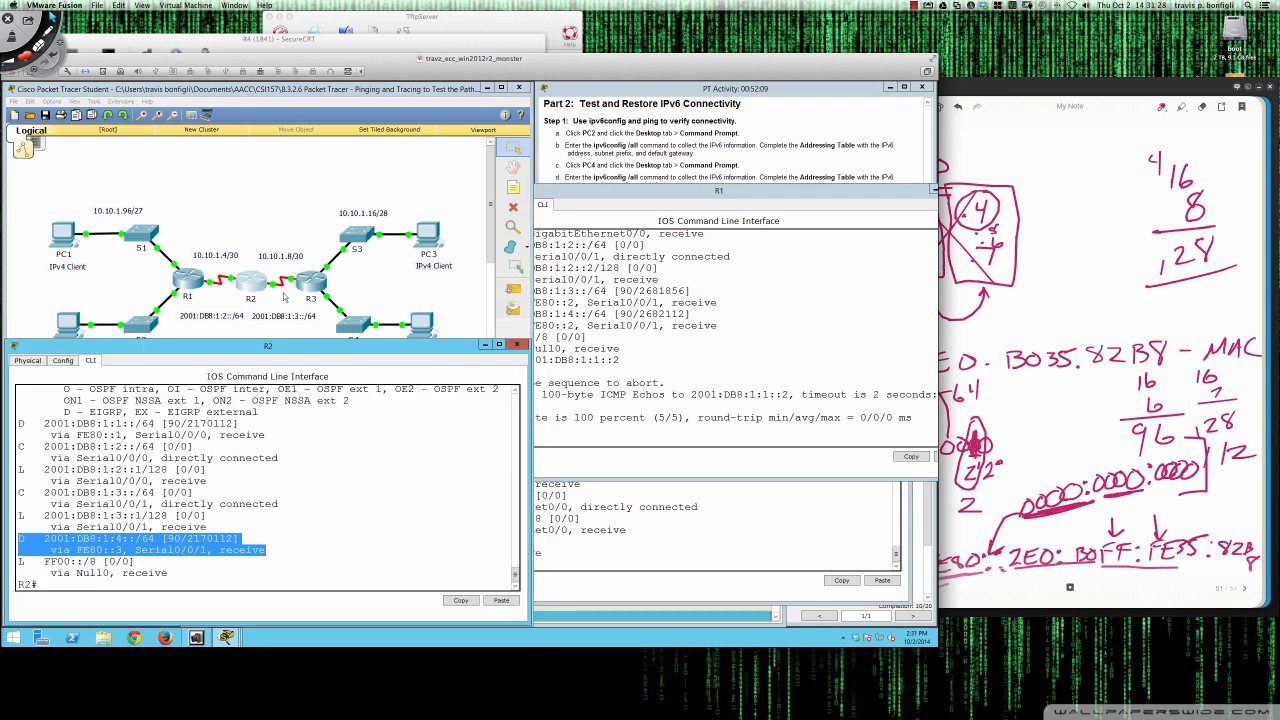
click(453, 454)
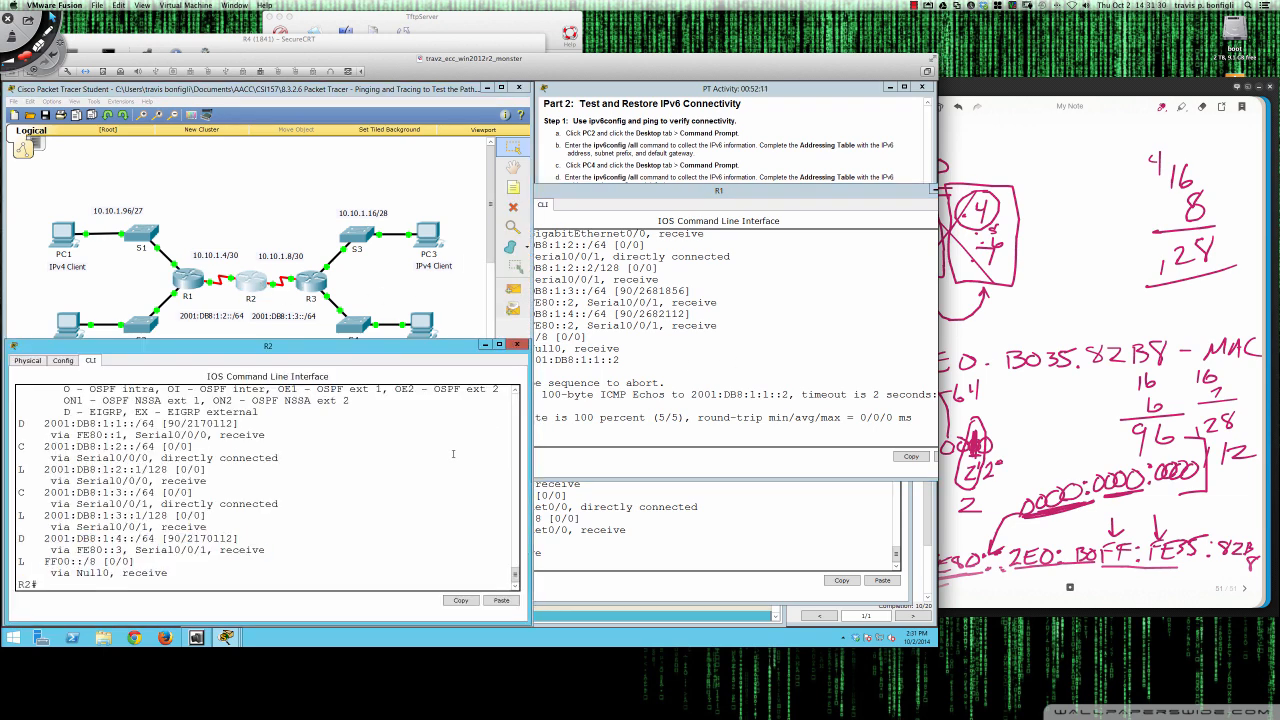
text(ping 2001:DB8:1:1::2)
key(Return)
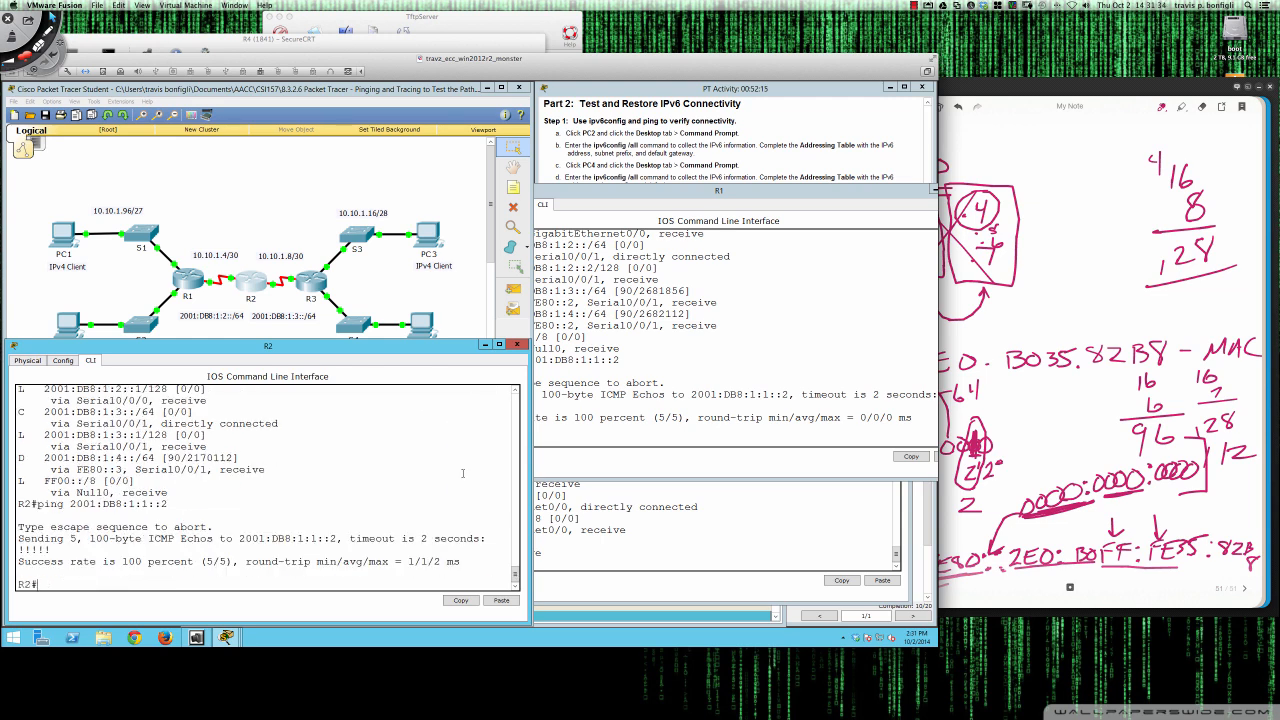
click(308, 292)
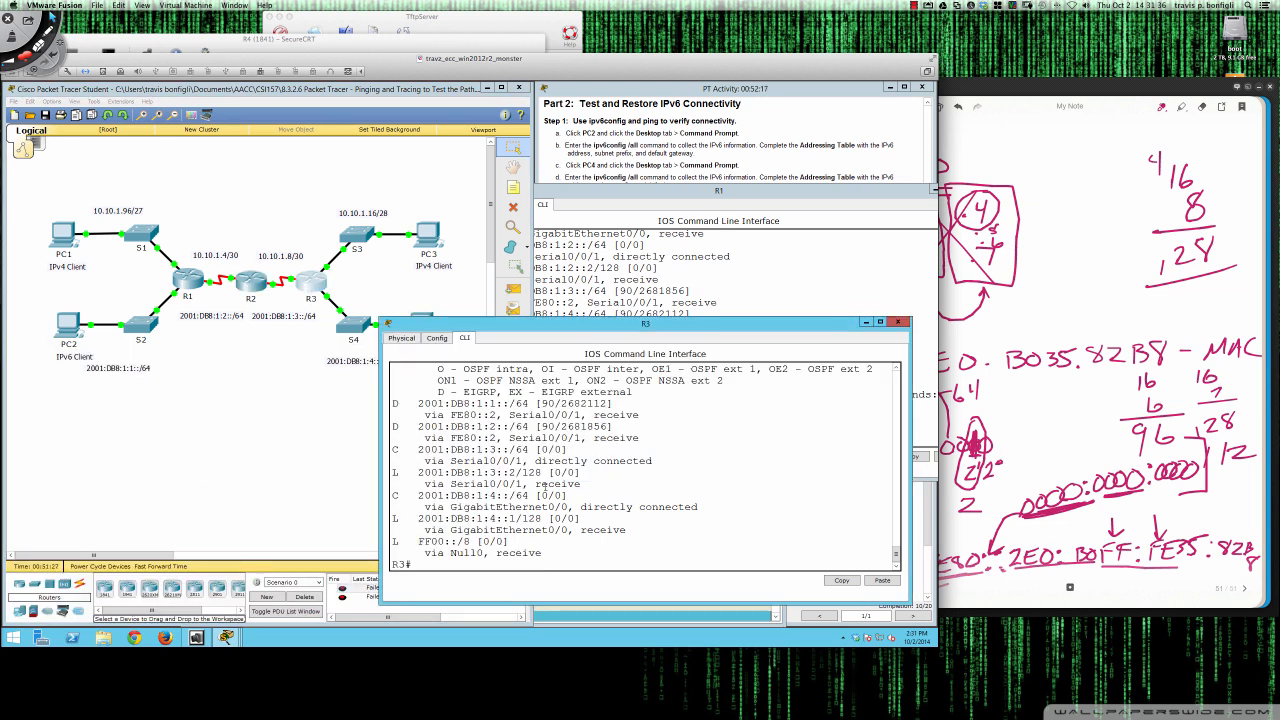
text(ping 2001:DB8:1:1::2)
key(Return)
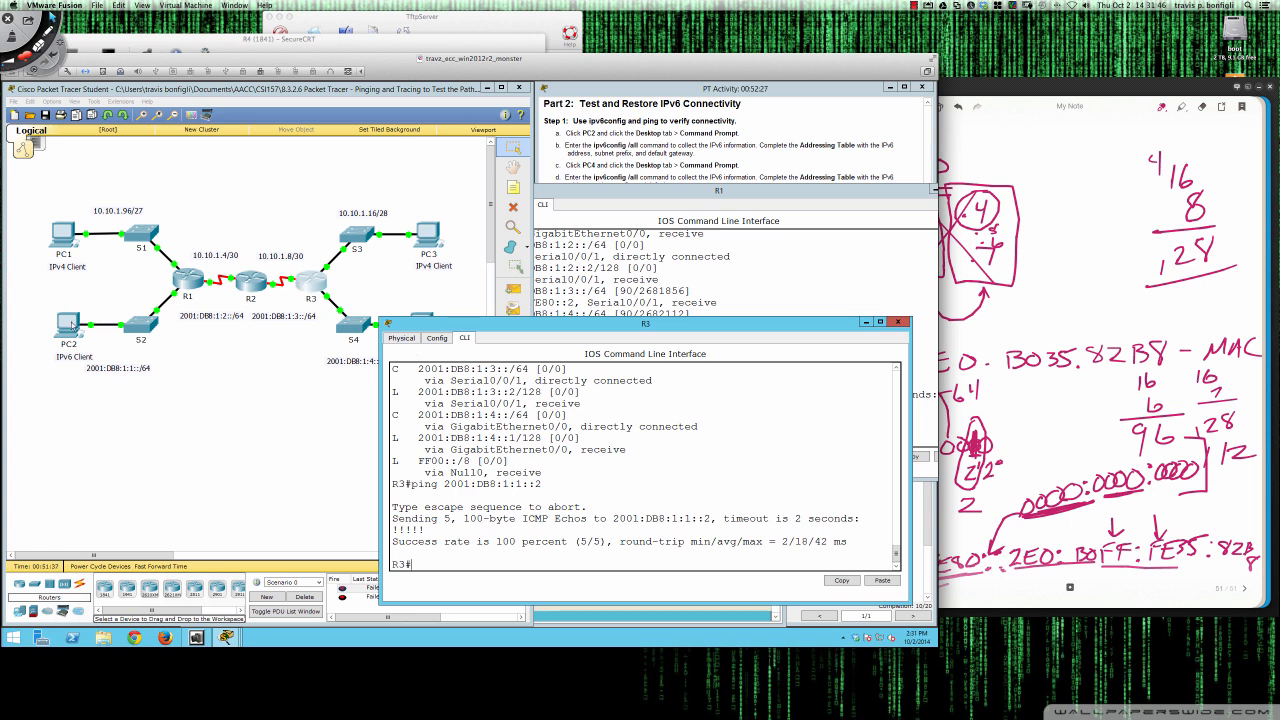
Step: Interrupt the trace on PC4 and copy its IPv6 address 2001:DB8:1:4::2 from the earlier configuration output
click(320, 336)
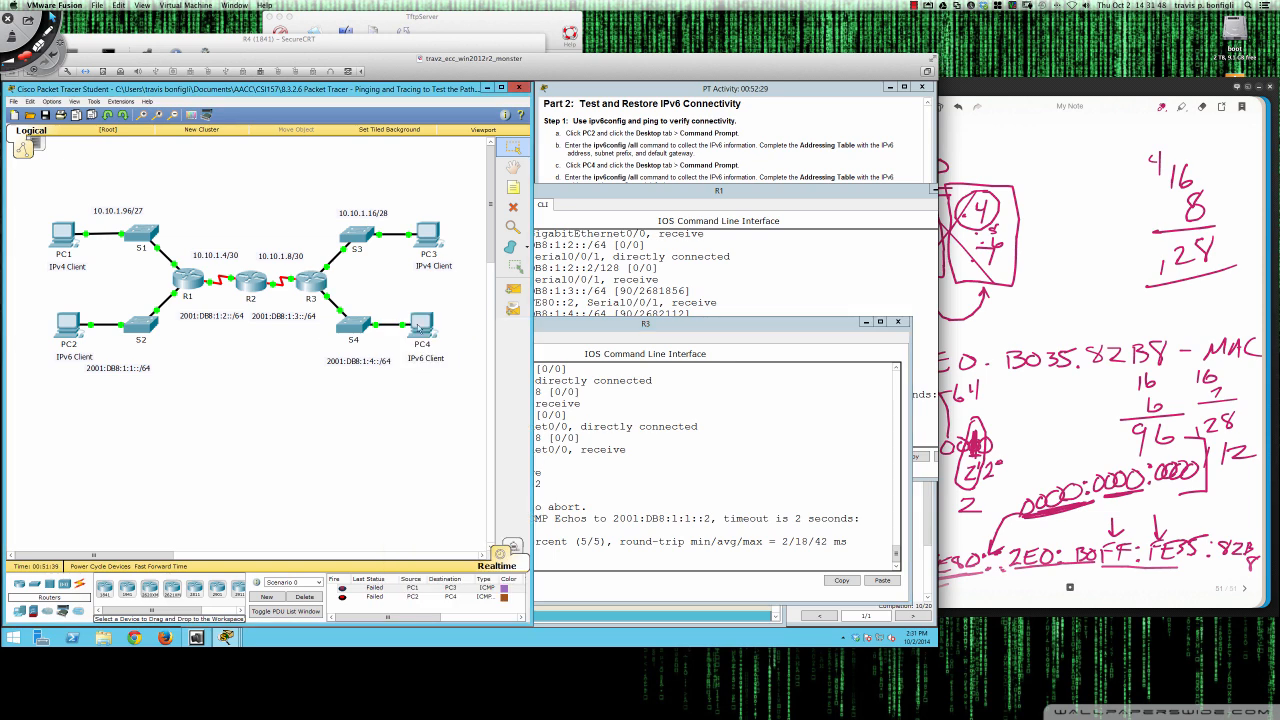
click(422, 328)
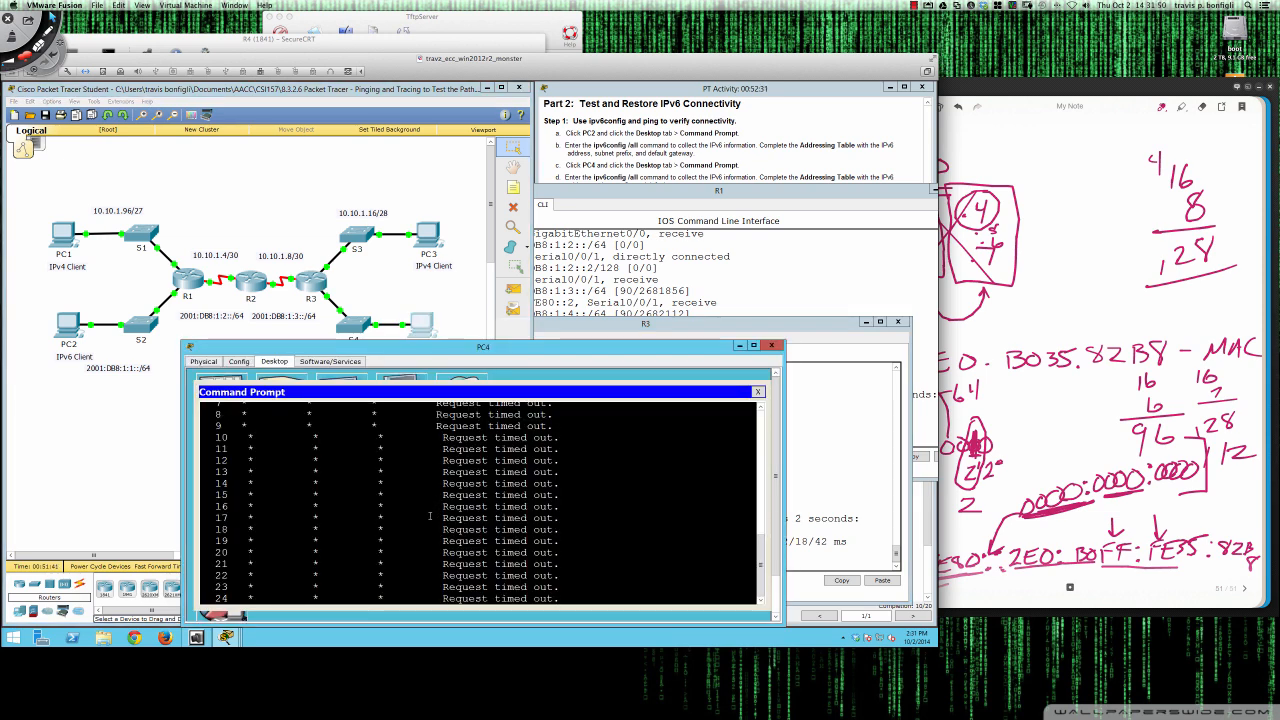
key(ctrl+c)
scroll(430, 516, up, 10)
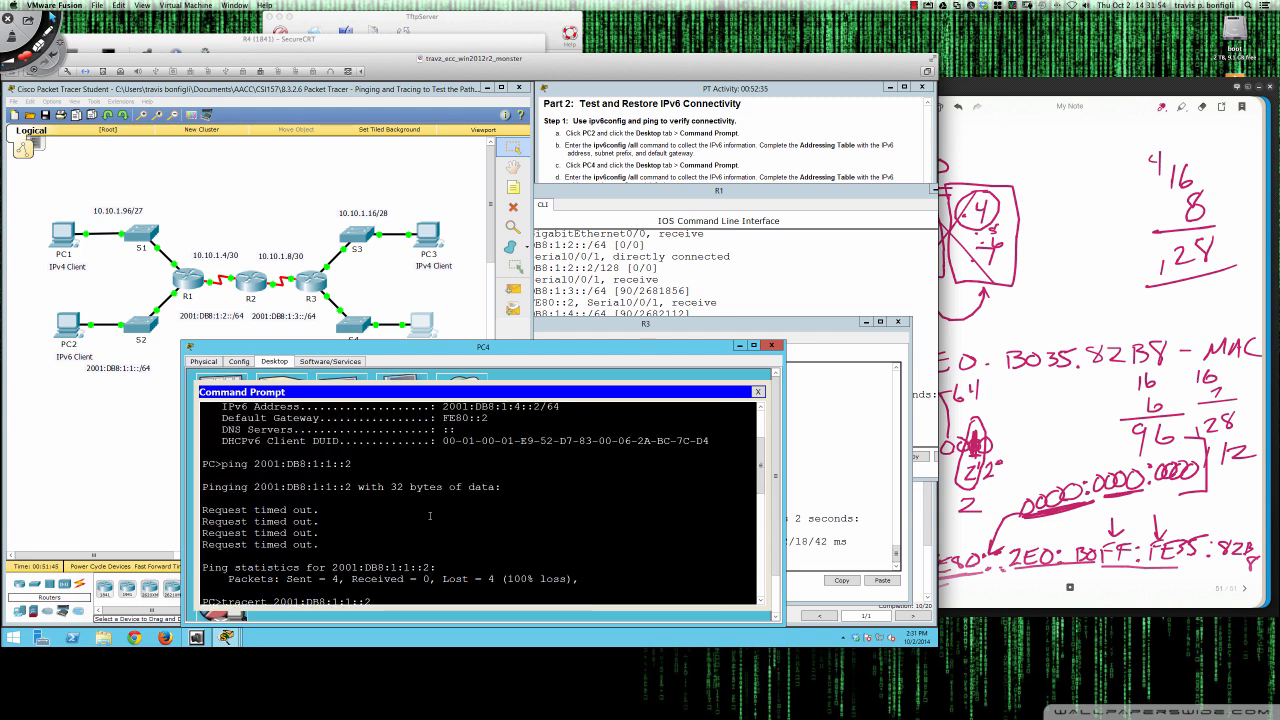
scroll(430, 516, up, 1)
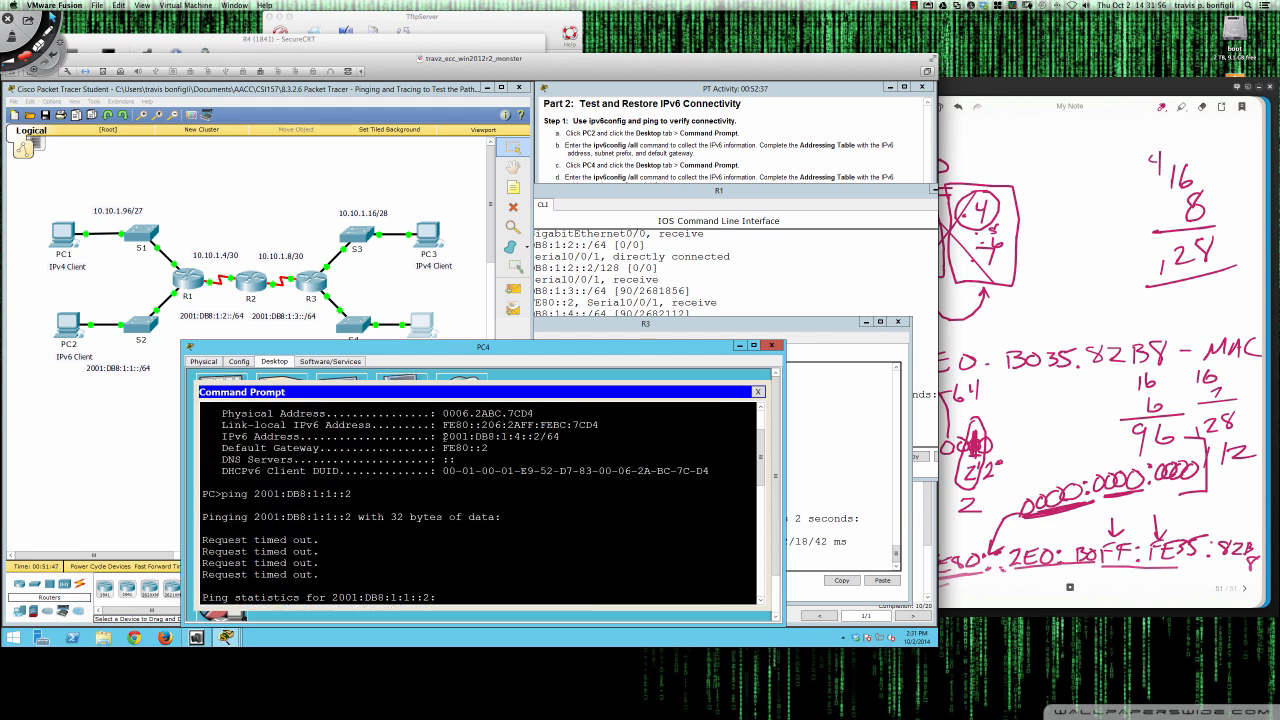
drag(443, 437, 542, 437)
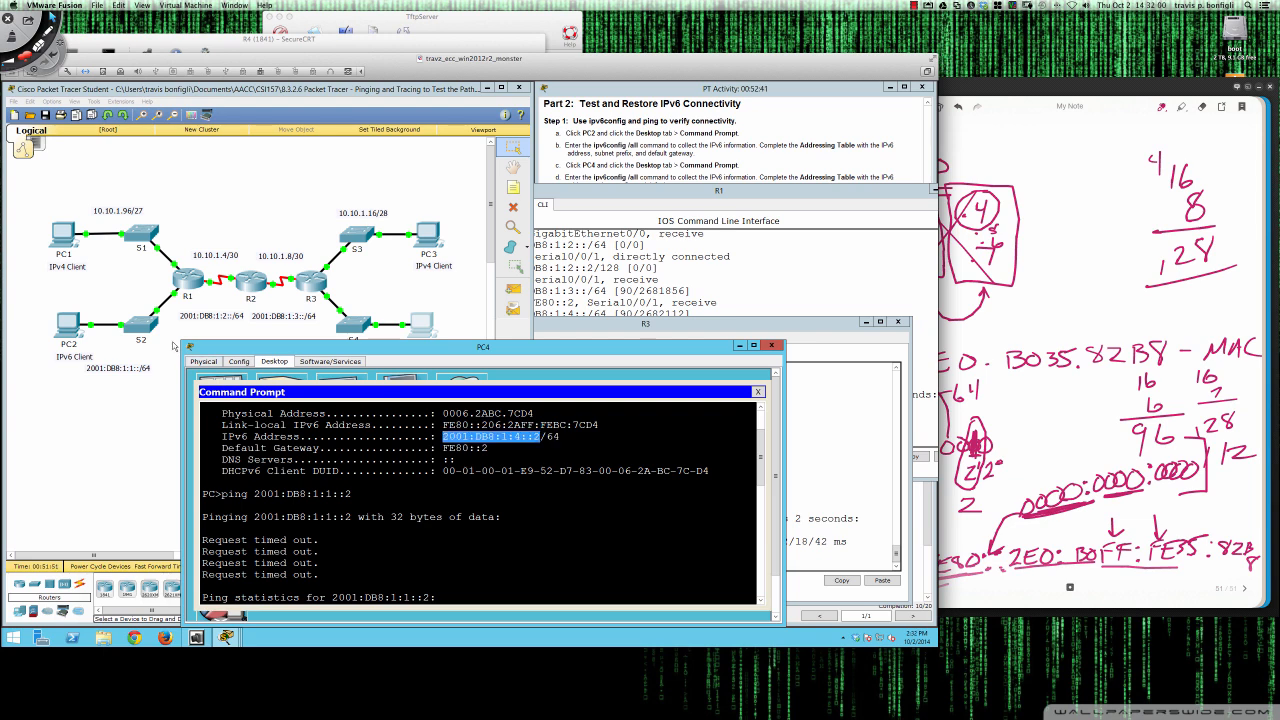
Step: Ping PC4 at 2001:DB8:1:4::2 from R3's command line
click(308, 285)
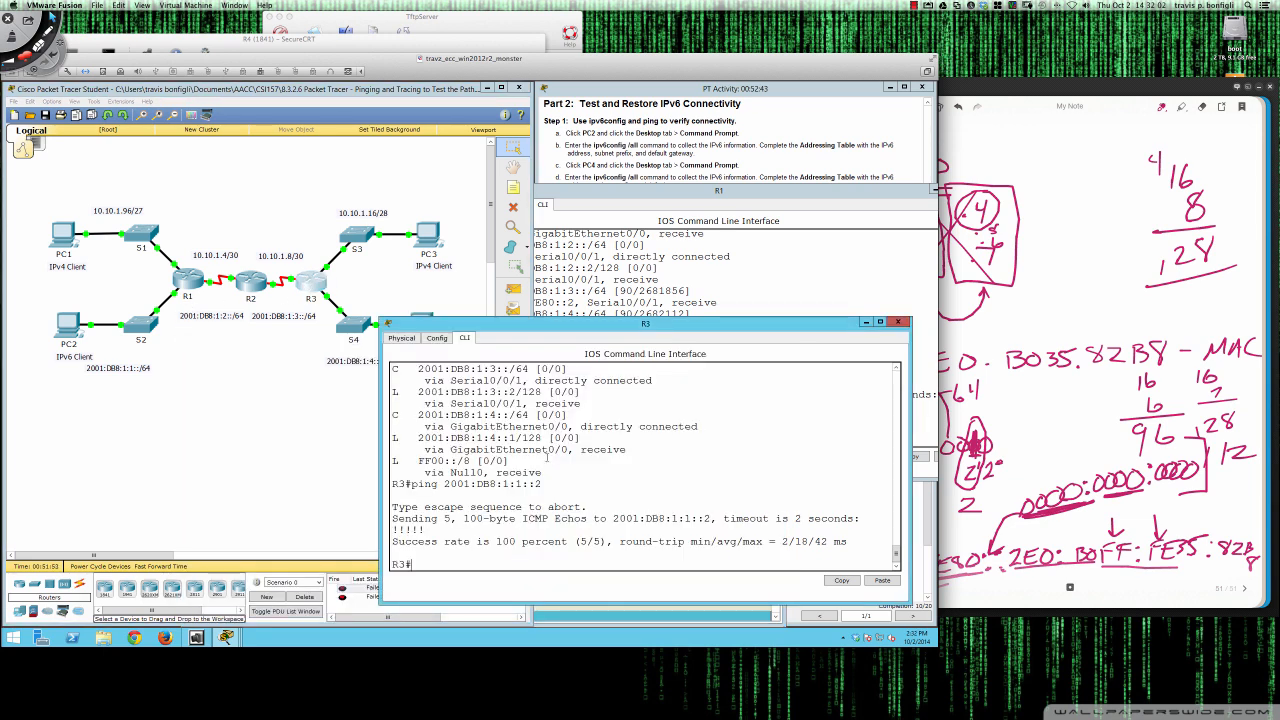
text(ping)
right_click(584, 474)
click(605, 490)
key(Return)
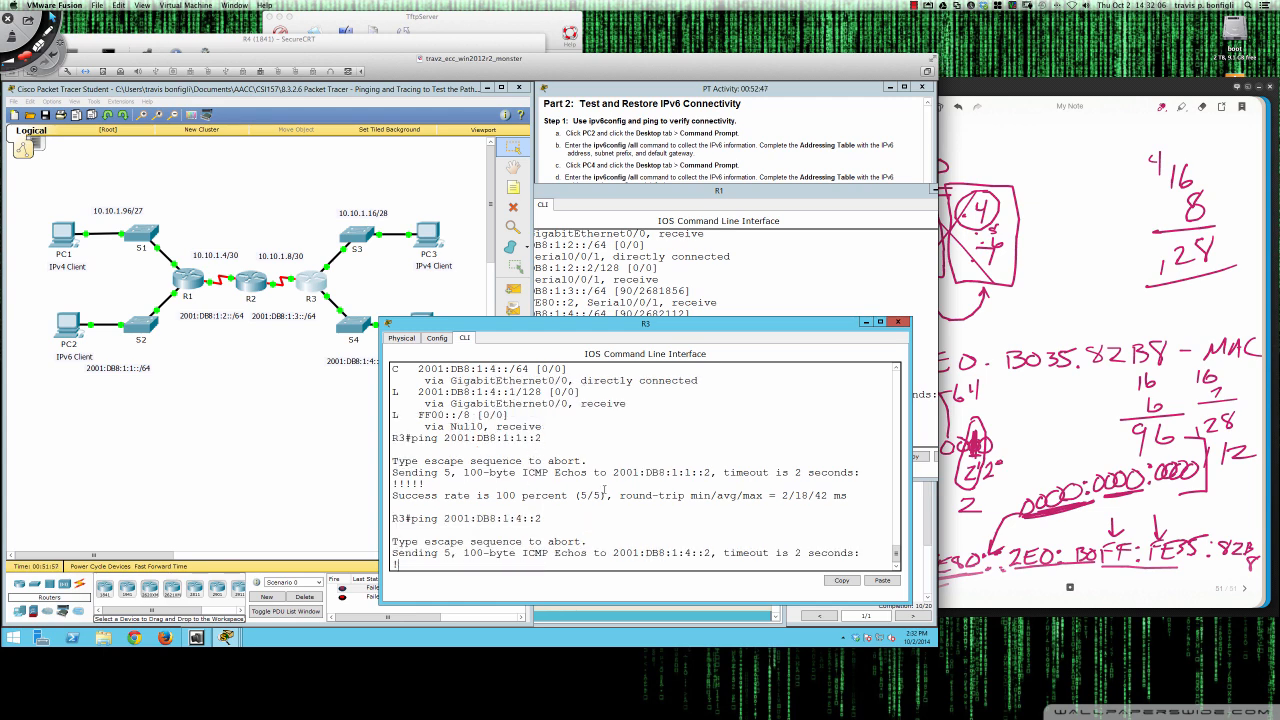
Step: Ping PC4 at 2001:DB8:1:4::2 from R2, and close R2's window
click(252, 292)
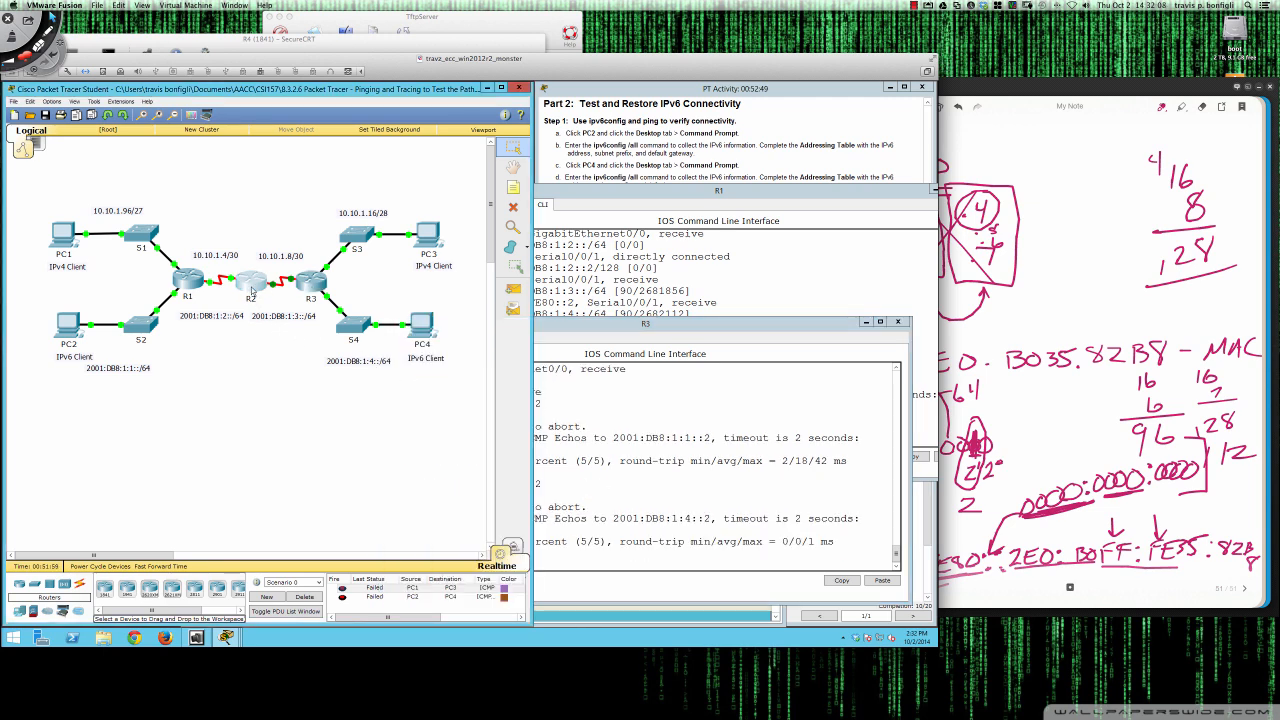
text(ping)
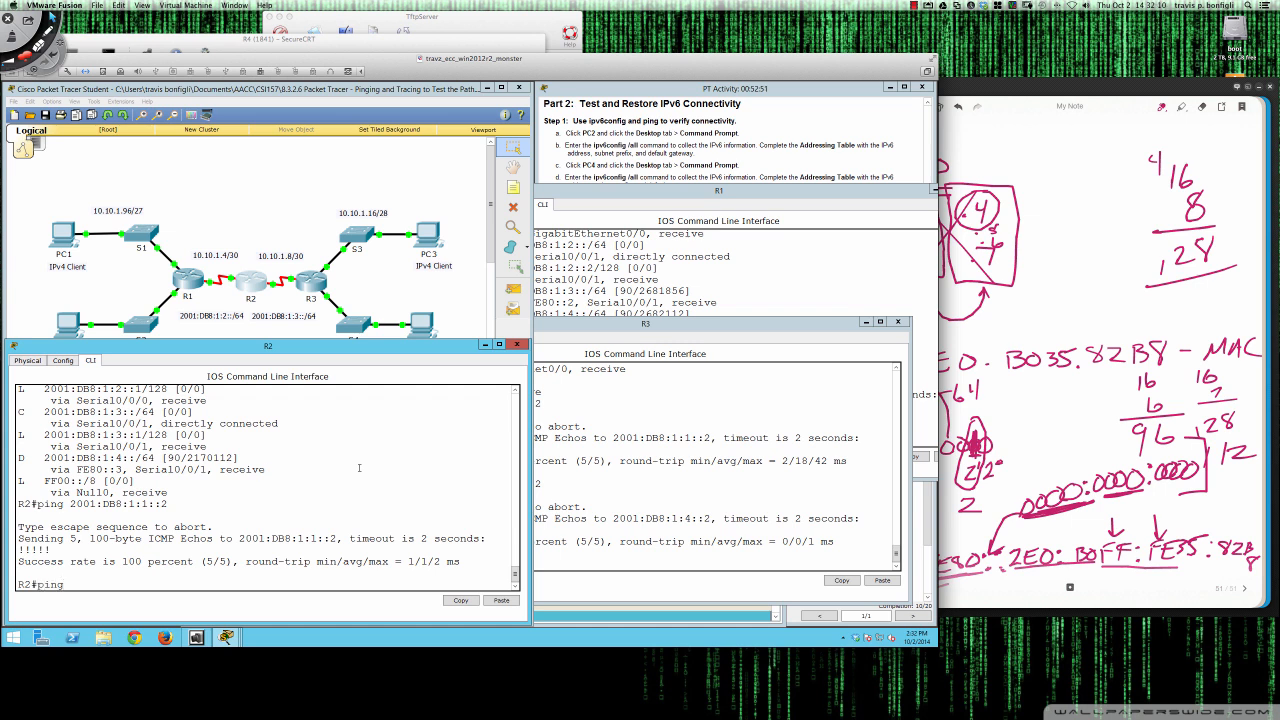
text( 2001:DB8:1:4::2)
key(Return)
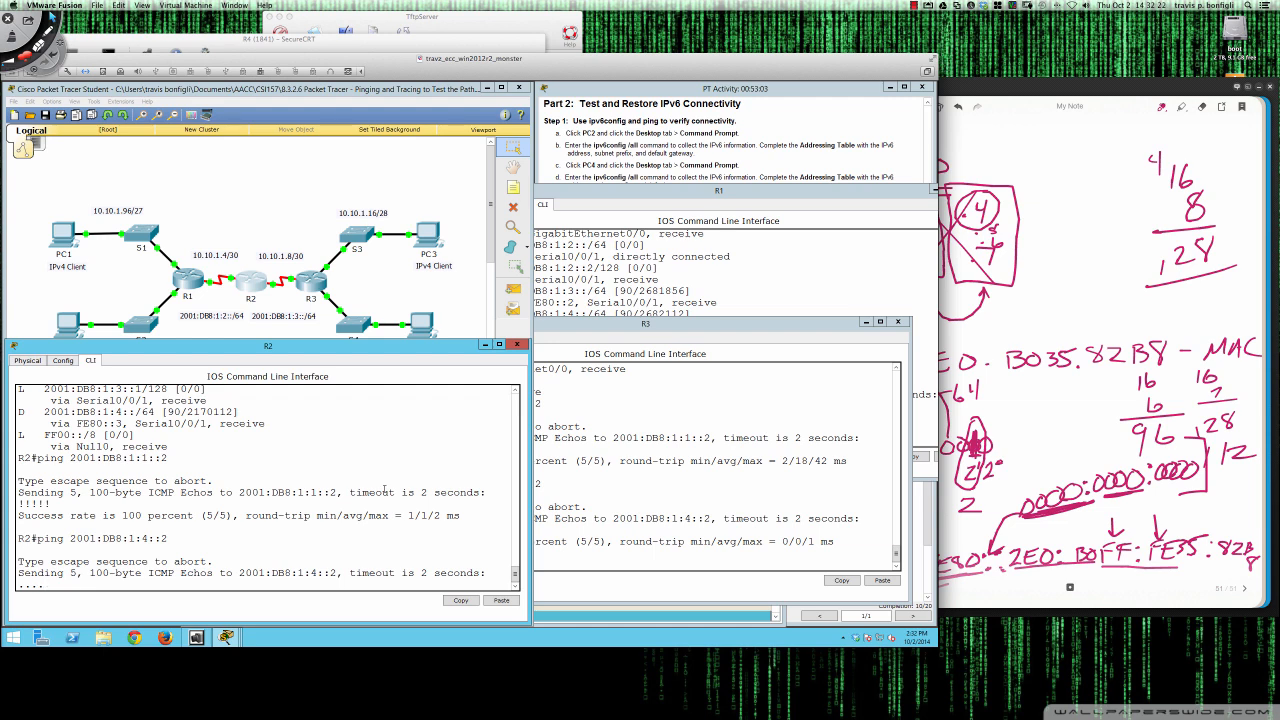
click(517, 344)
Step: Ping PC4 at 2001:DB8:1:4::2 from R1's command line
click(573, 415)
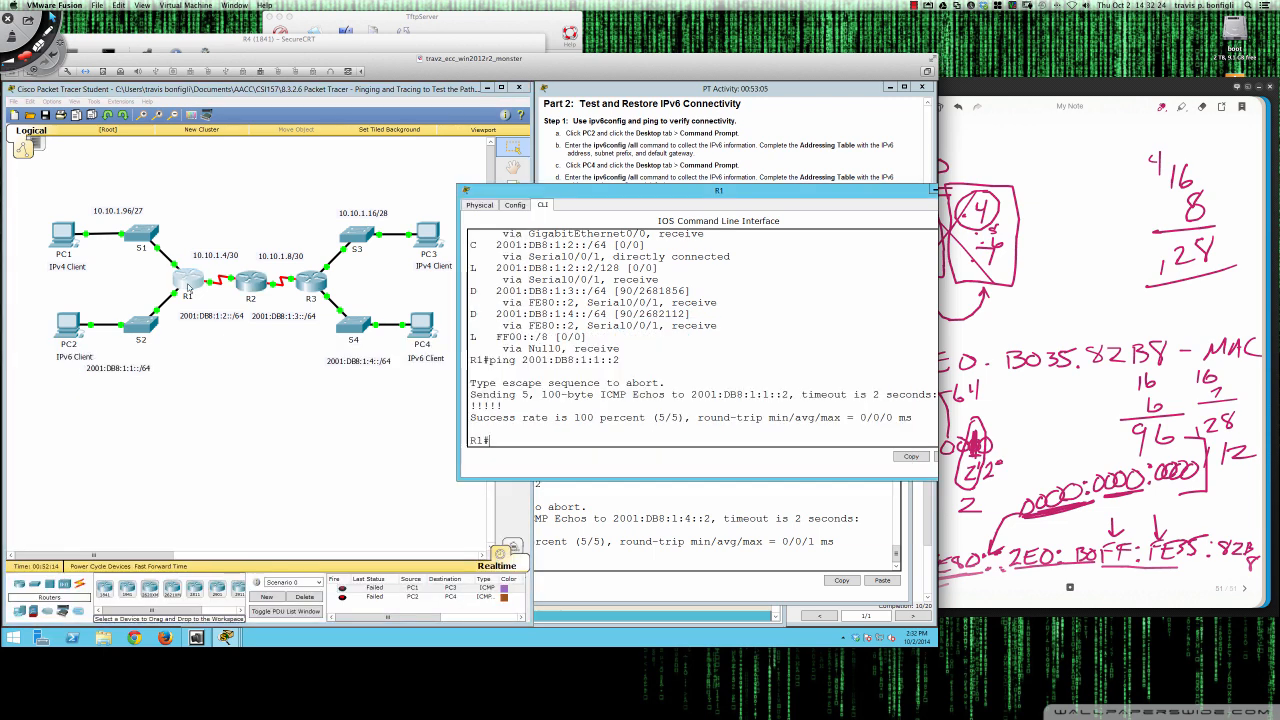
text(ping )
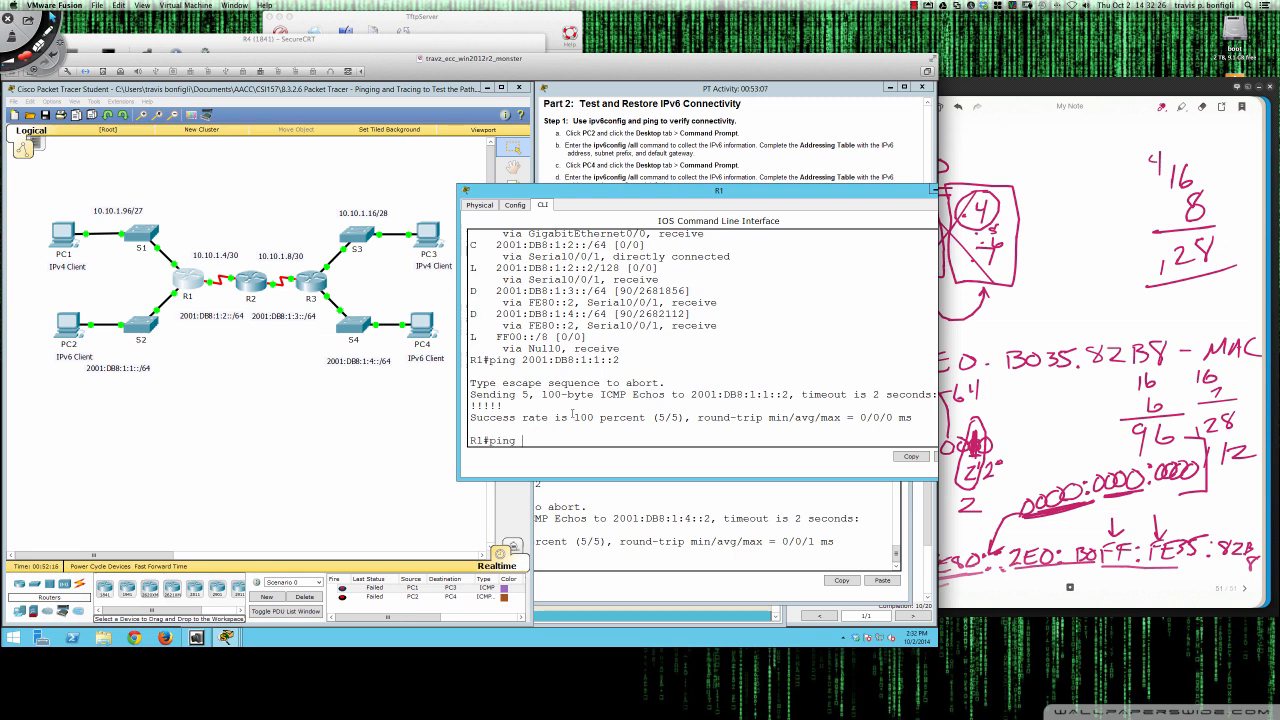
text(2001:DB8:1:4::2)
key(Return)
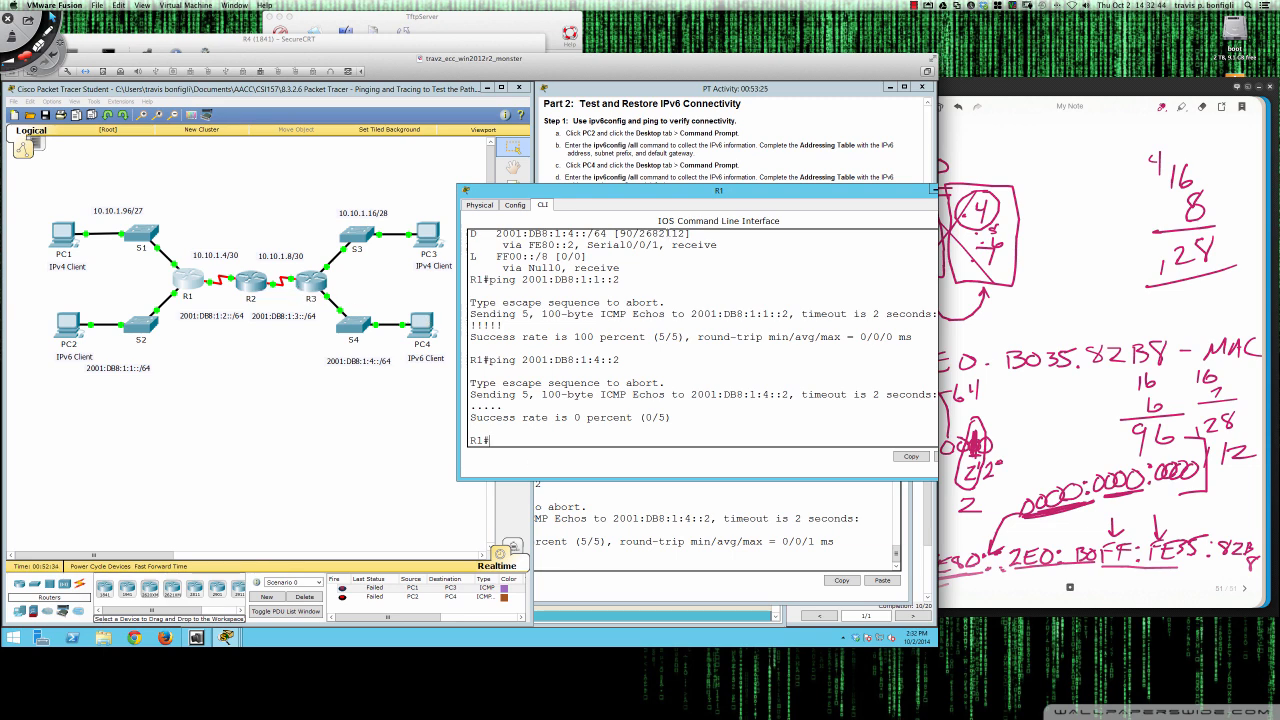
Step: Display R2's running configuration with sh run and examine the IPv6 addresses and EIGRP settings of Serial0/0/0 and Serial0/0/1
click(251, 284)
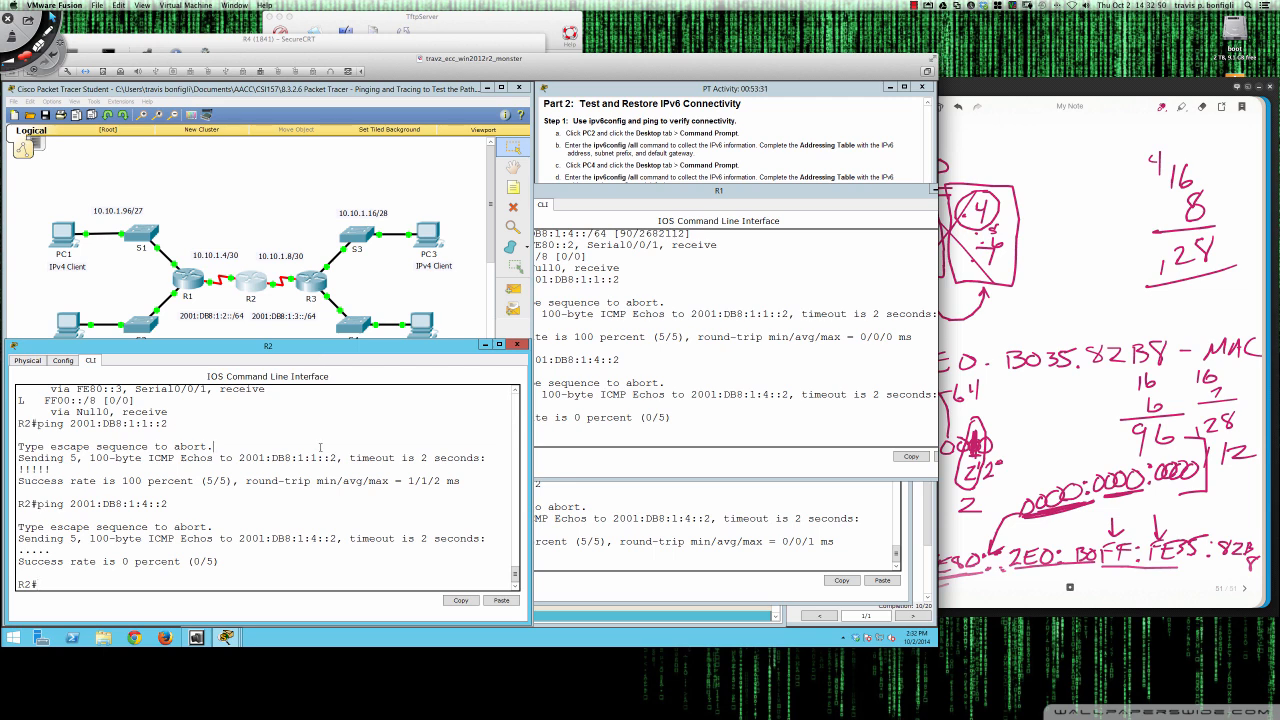
key(Return)
key(Return)
key(Return)
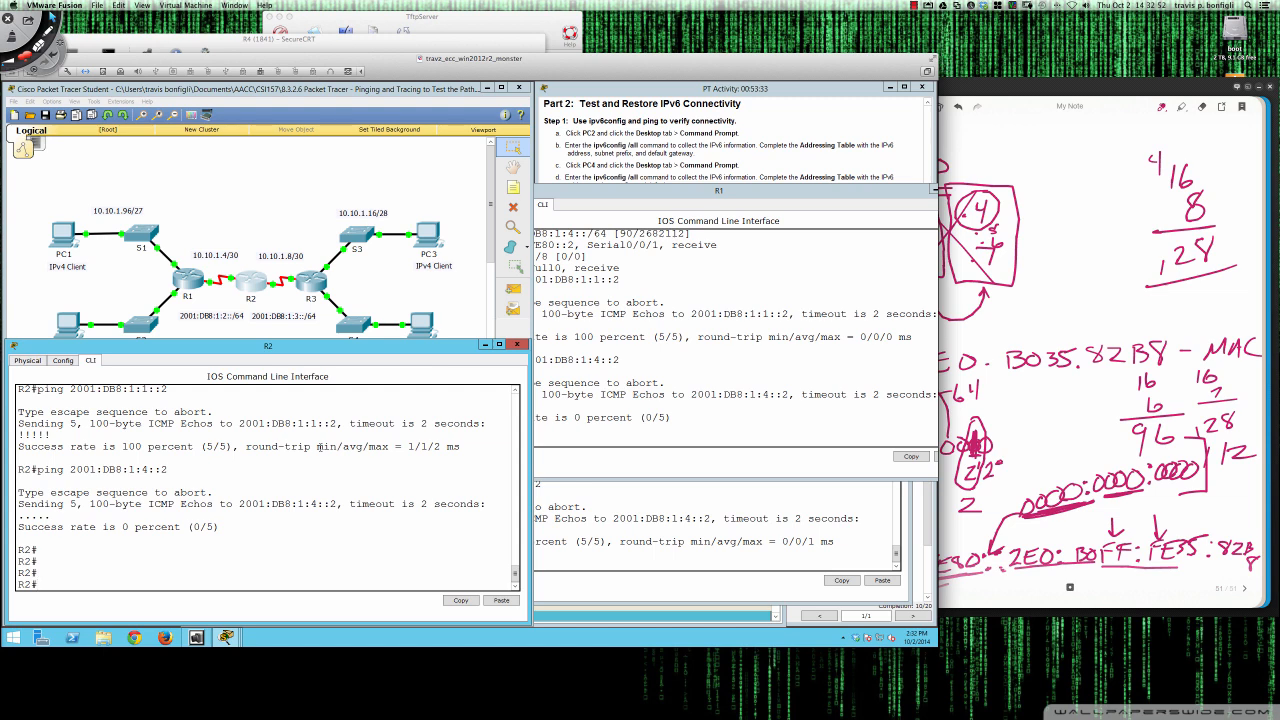
text(sh run)
key(Return)
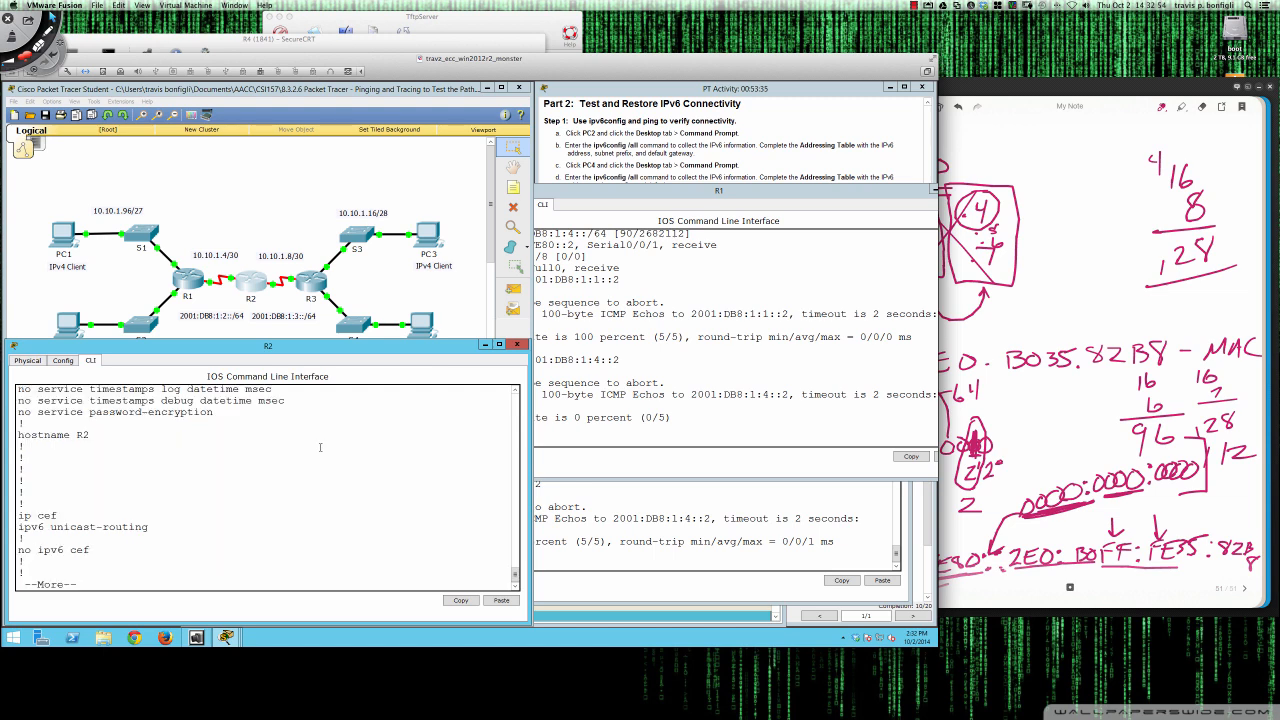
key(space)
key(space)
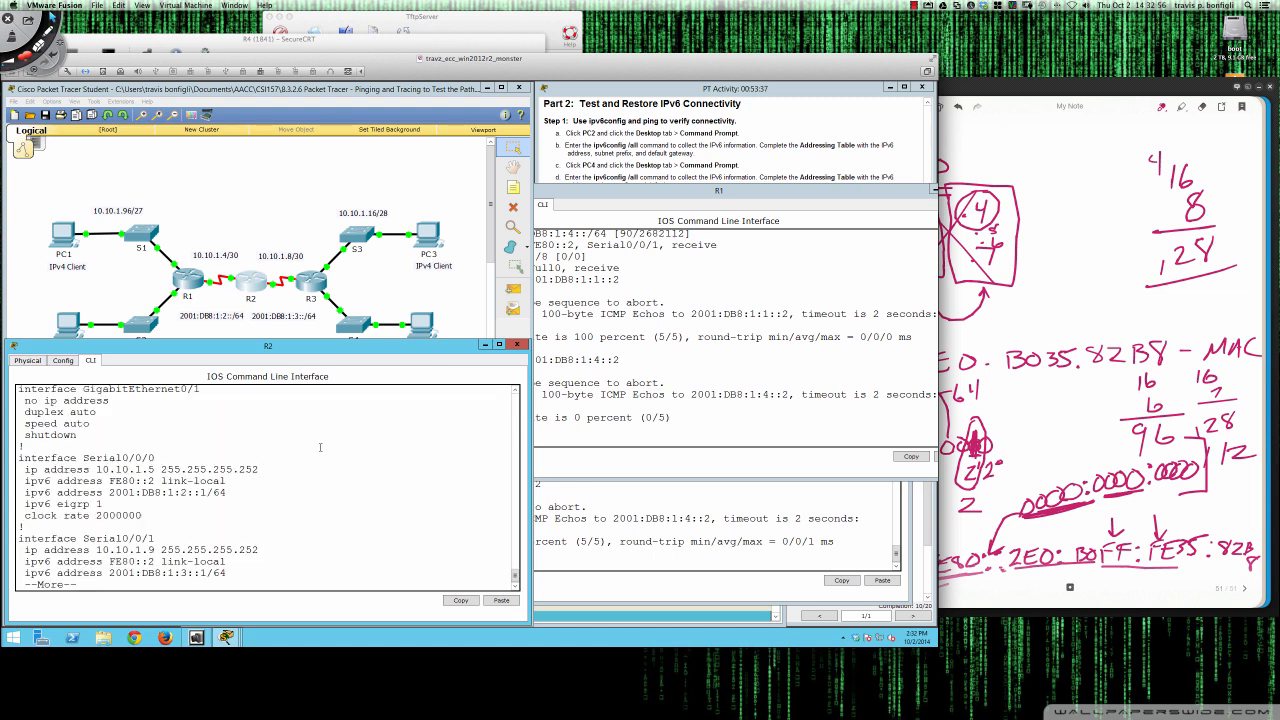
key(Return)
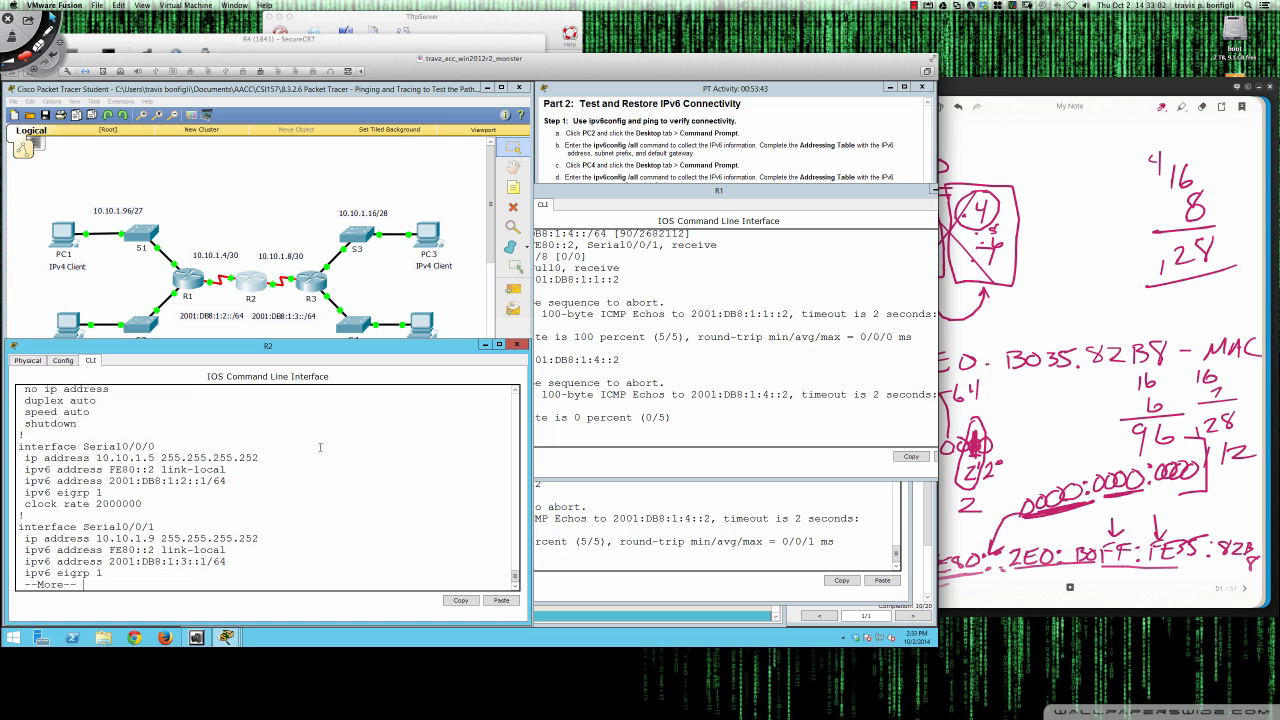
key(Return)
key(Return)
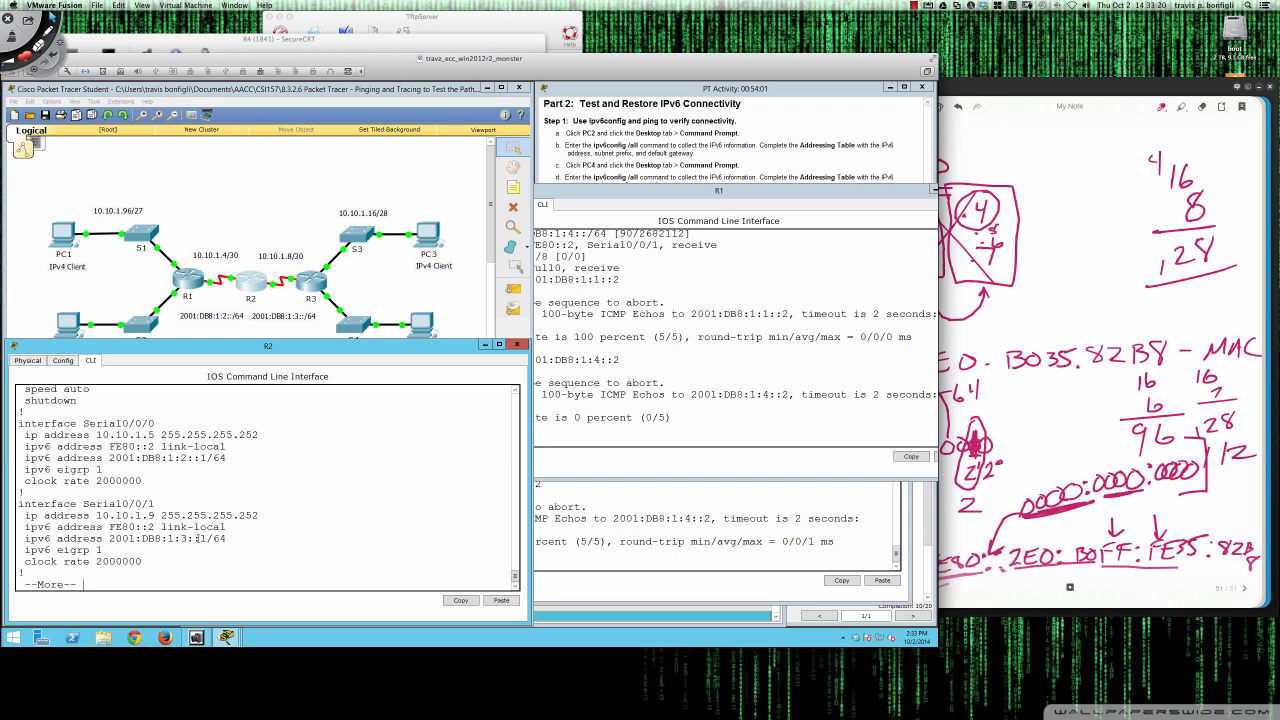
Step: Display R3's running configuration with sh run, examine Serial0/0/1's IPv6 addresses and EIGRP setting, and page through to the end
click(318, 276)
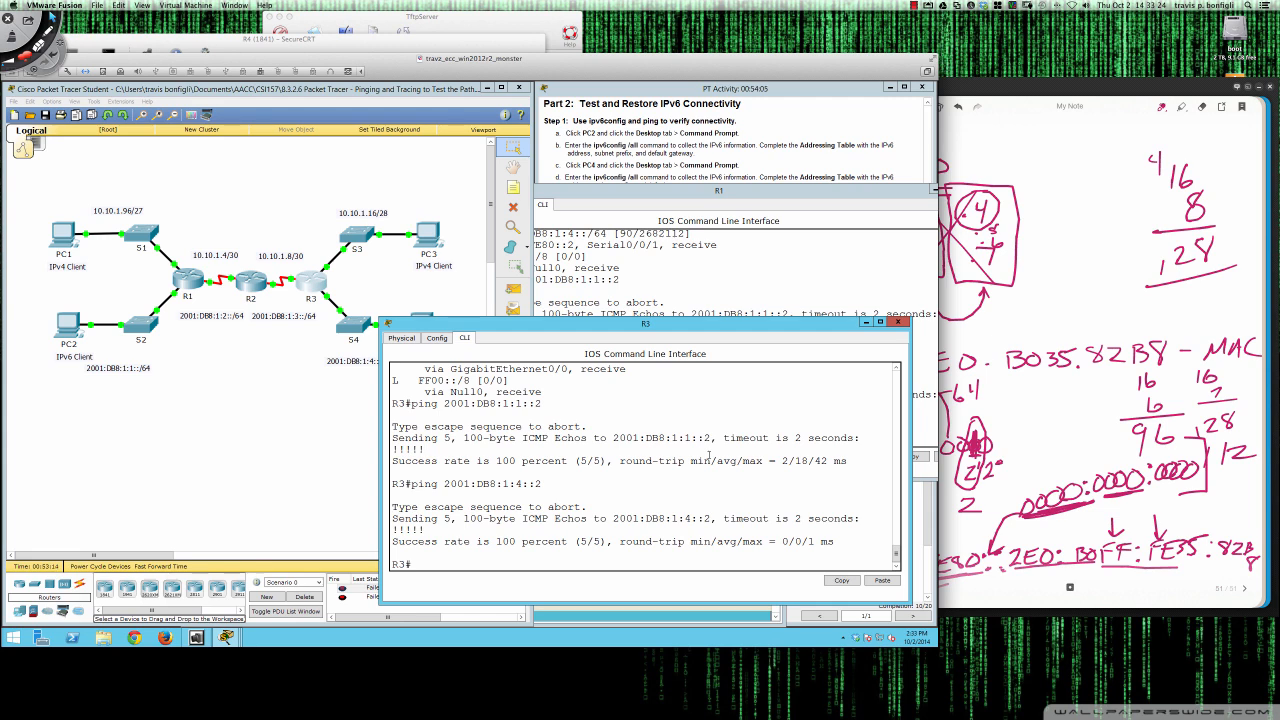
text(sh run)
key(Return)
key(space)
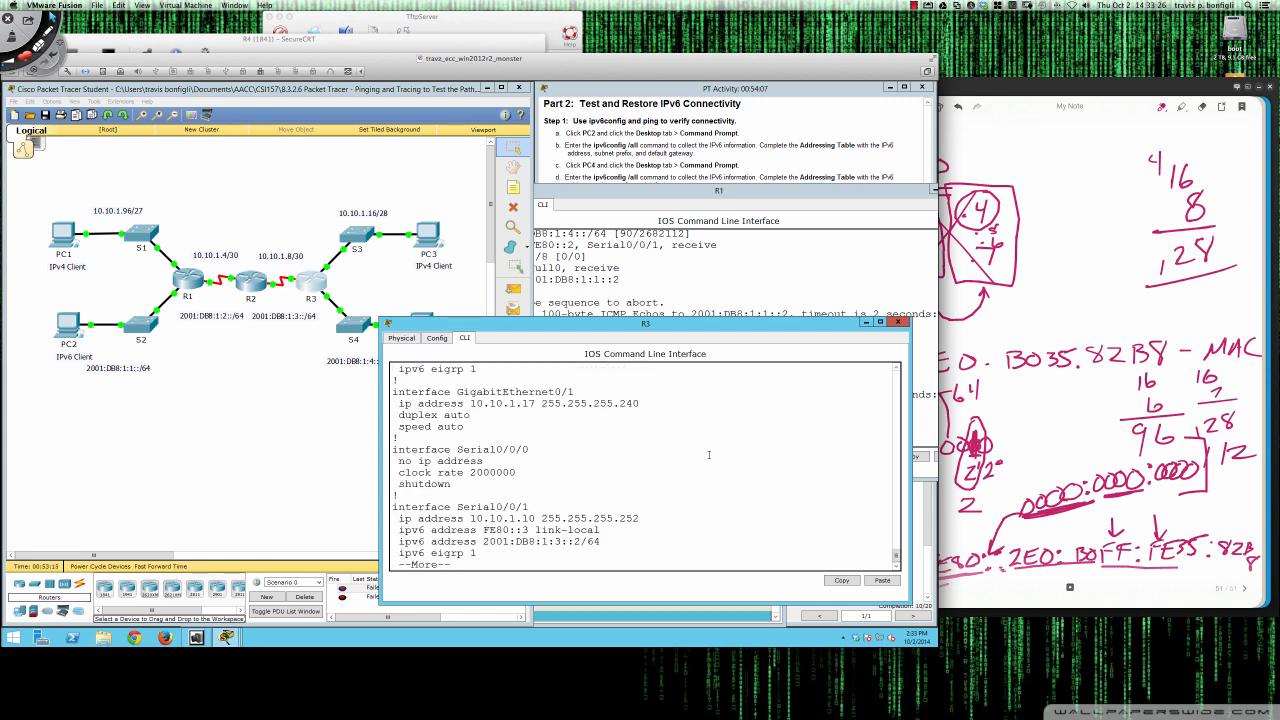
key(Return)
key(Return)
key(Return)
key(Return)
key(Return)
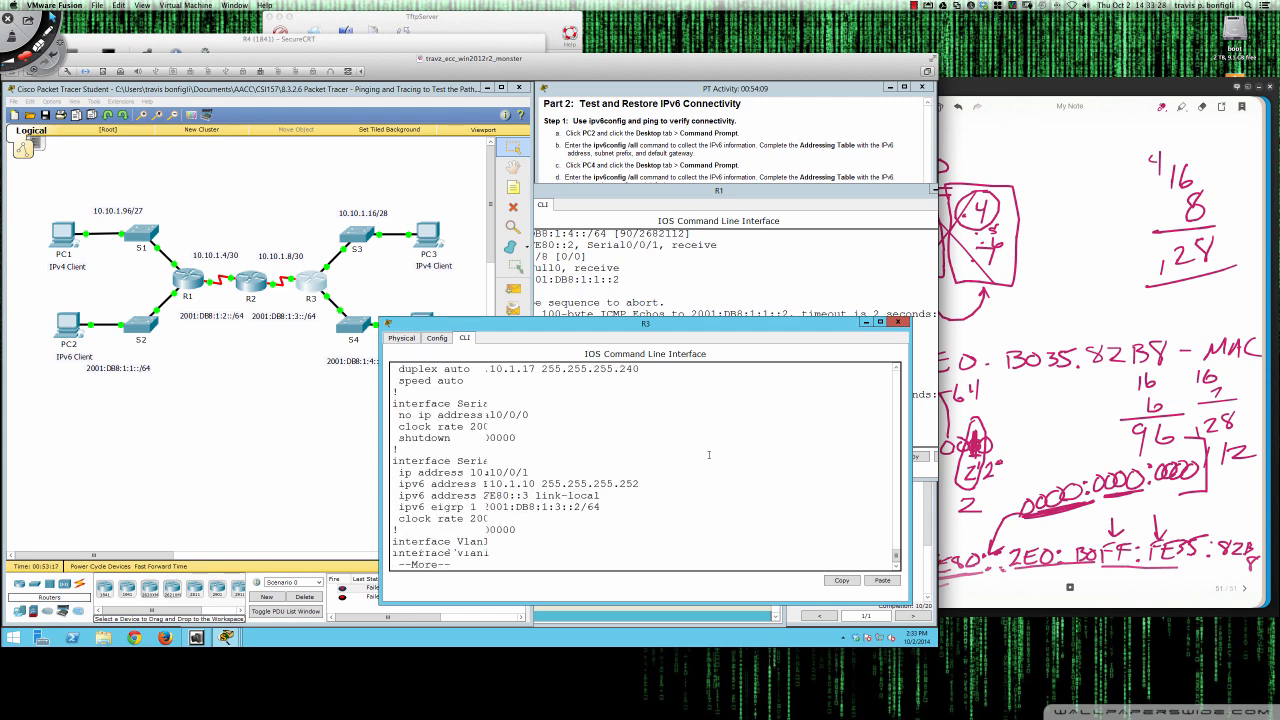
key(Return)
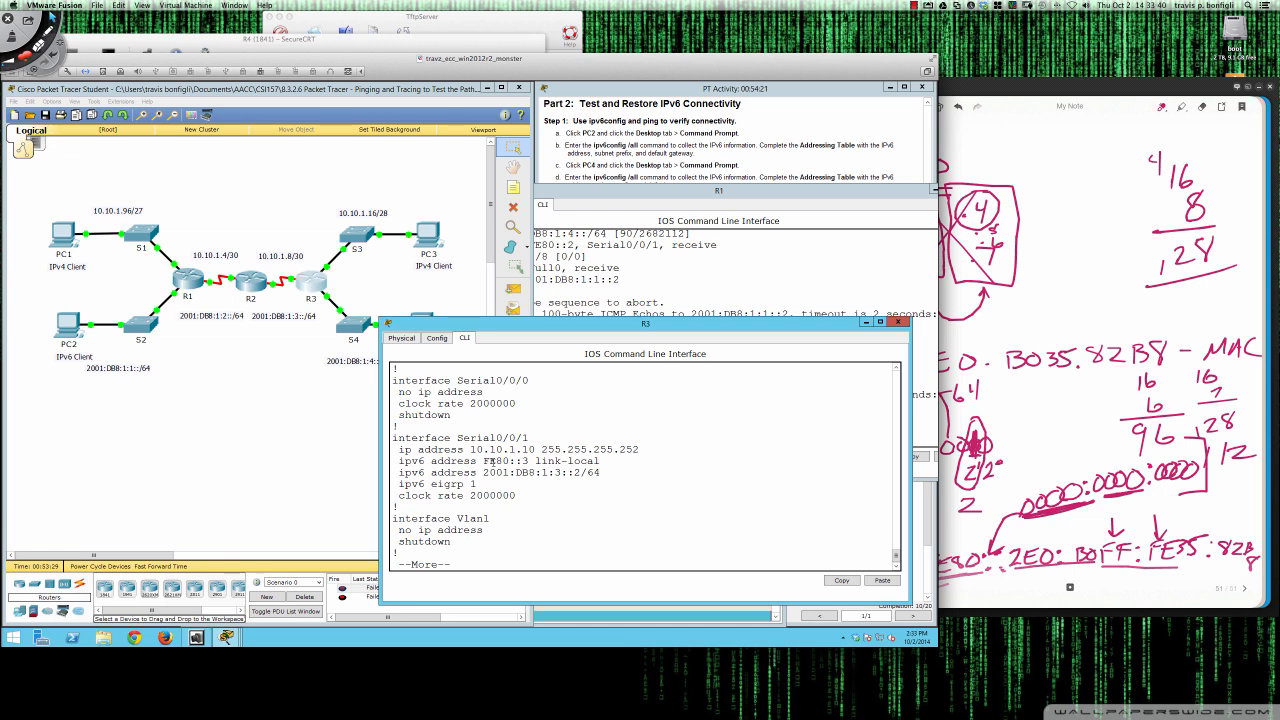
key(space)
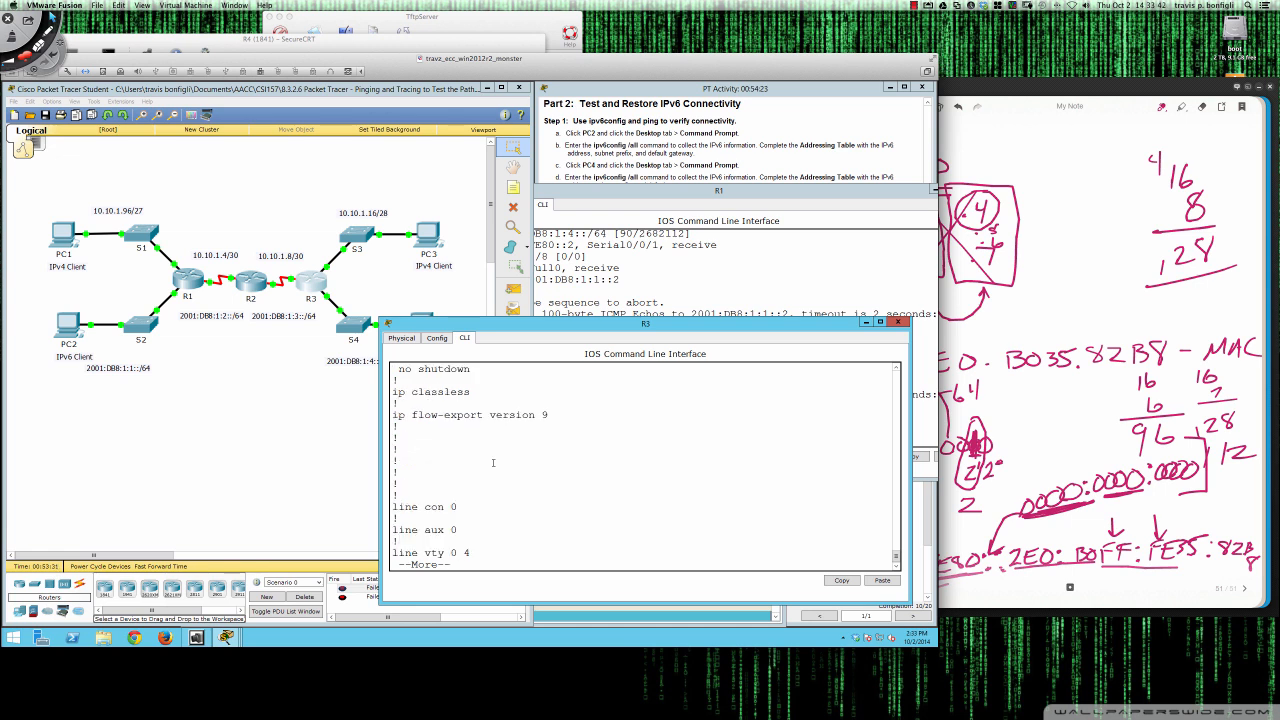
key(space)
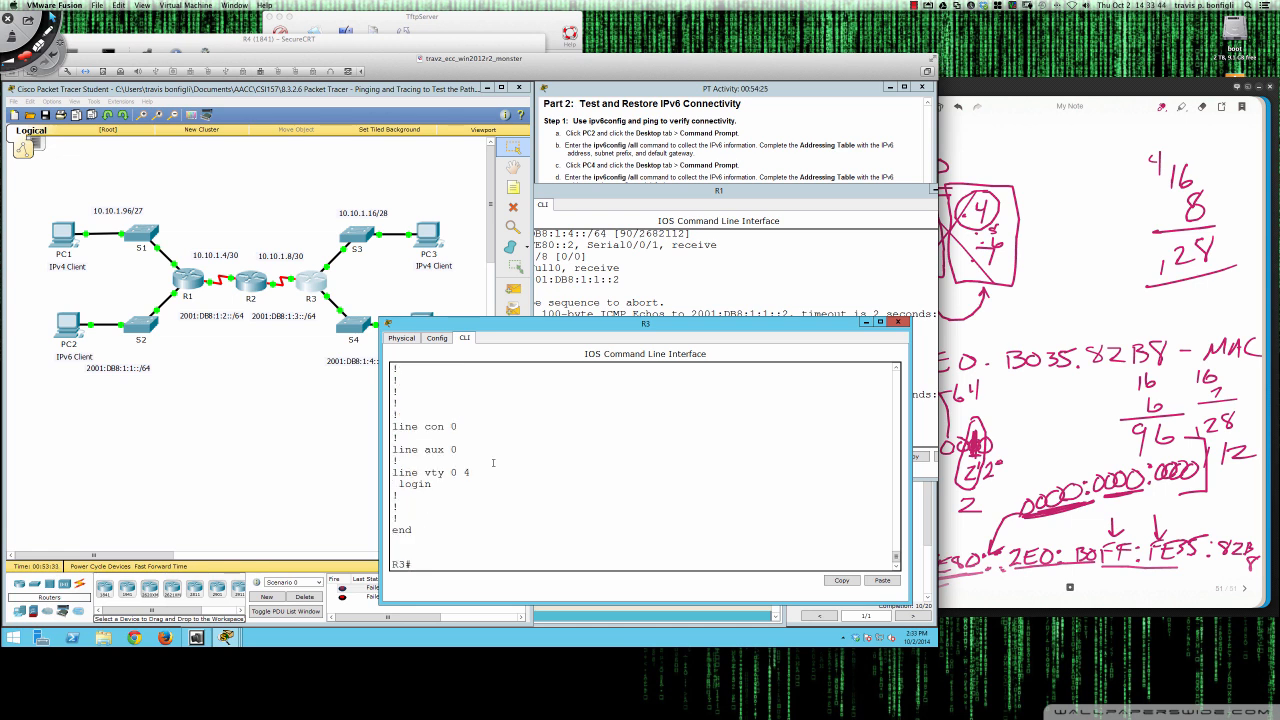
Step: Display R3's running configuration again with sh run, and examine the GigabitEthernet and serial interface settings
text(sh run)
key(Return)
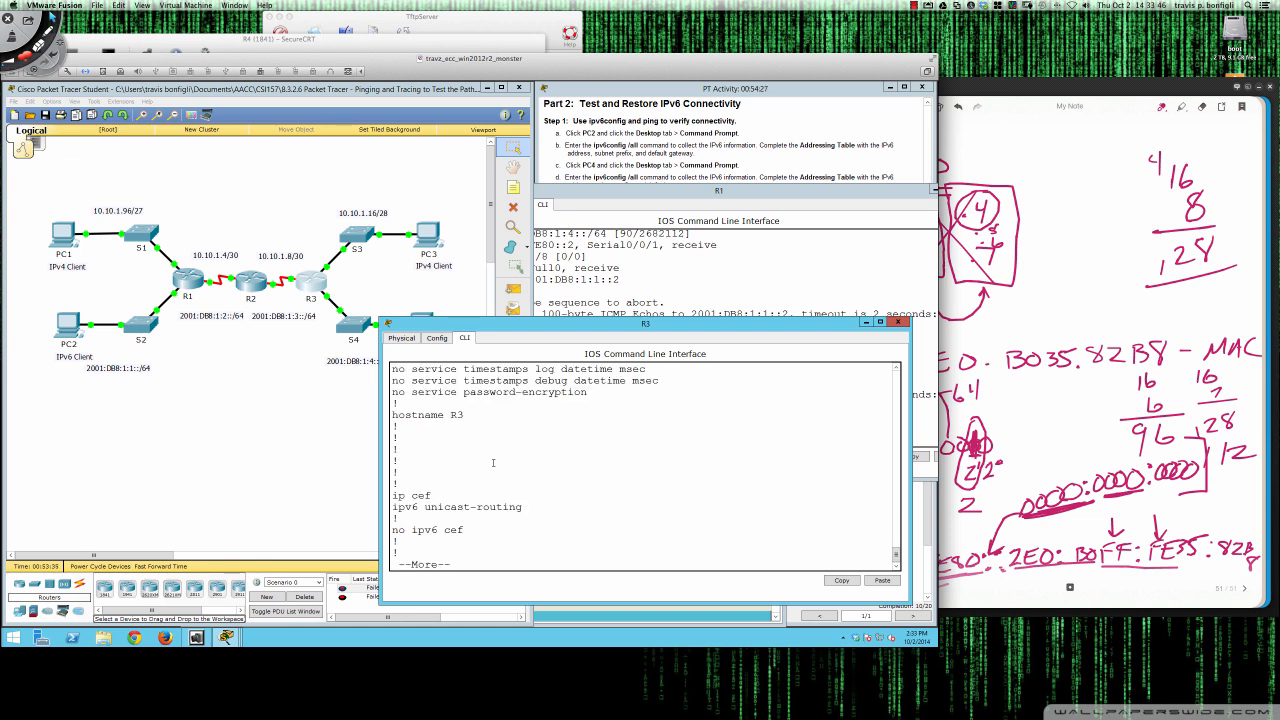
key(space)
key(Return)
key(Return)
key(Return)
key(Return)
key(Return)
key(Return)
key(Return)
key(Return)
key(Return)
key(Return)
key(Return)
key(Return)
key(Return)
key(Return)
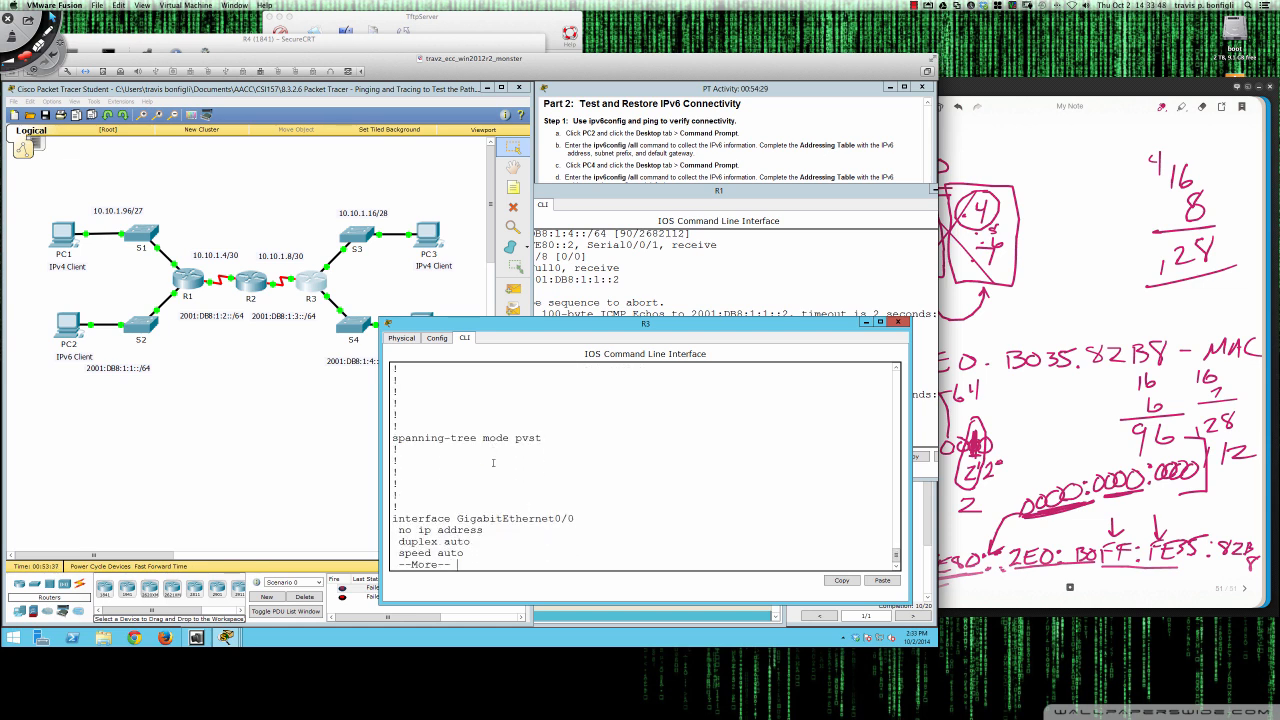
key(Return)
key(Return)
key(Return)
key(Return)
key(Return)
key(Return)
key(Return)
key(Return)
key(Return)
key(Return)
key(Return)
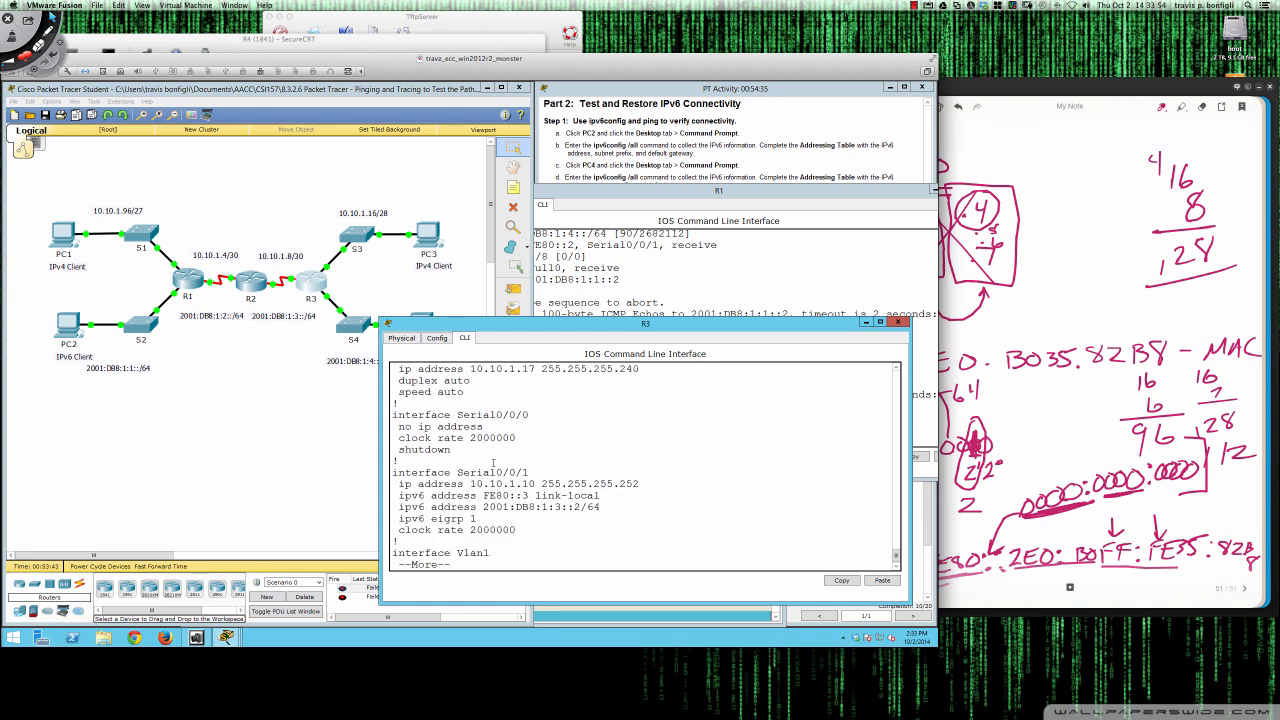
Step: Examine the IPv4 and IPv6 EIGRP sections of R3's running configuration, and check the same sections on R2
key(Return)
key(Return)
key(Return)
key(Return)
key(Return)
key(Return)
key(Return)
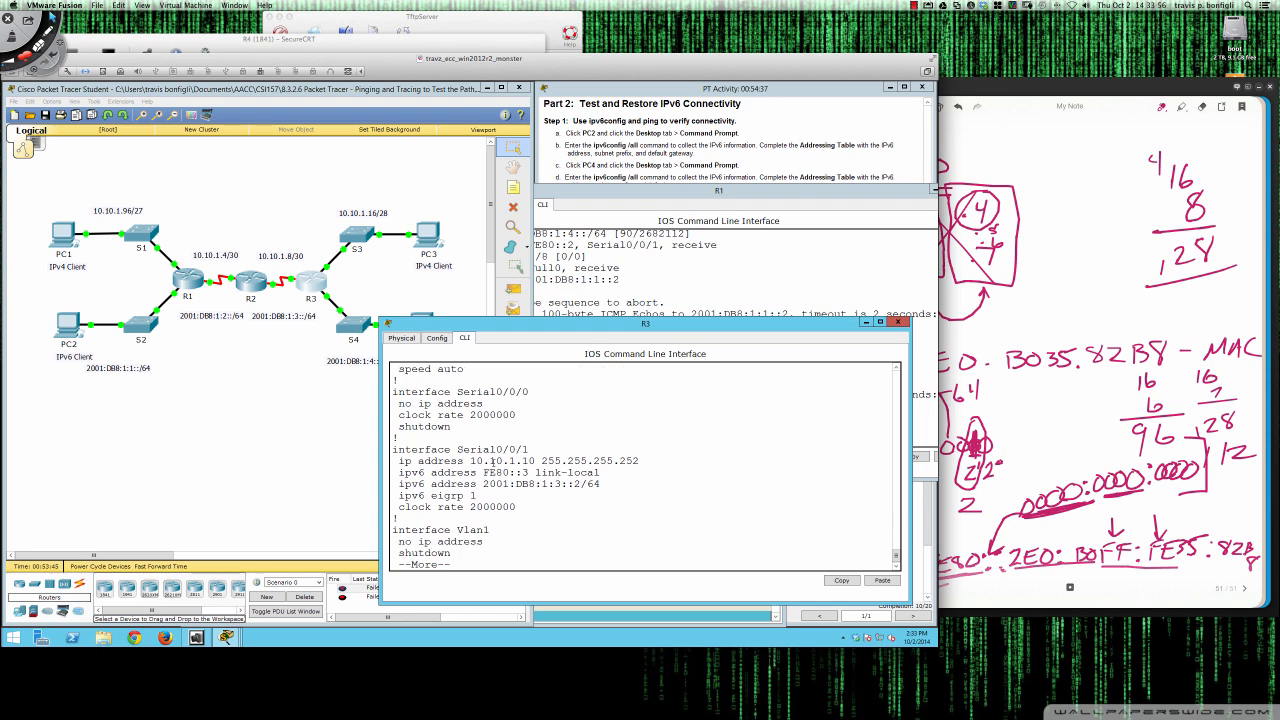
key(Return)
key(Return)
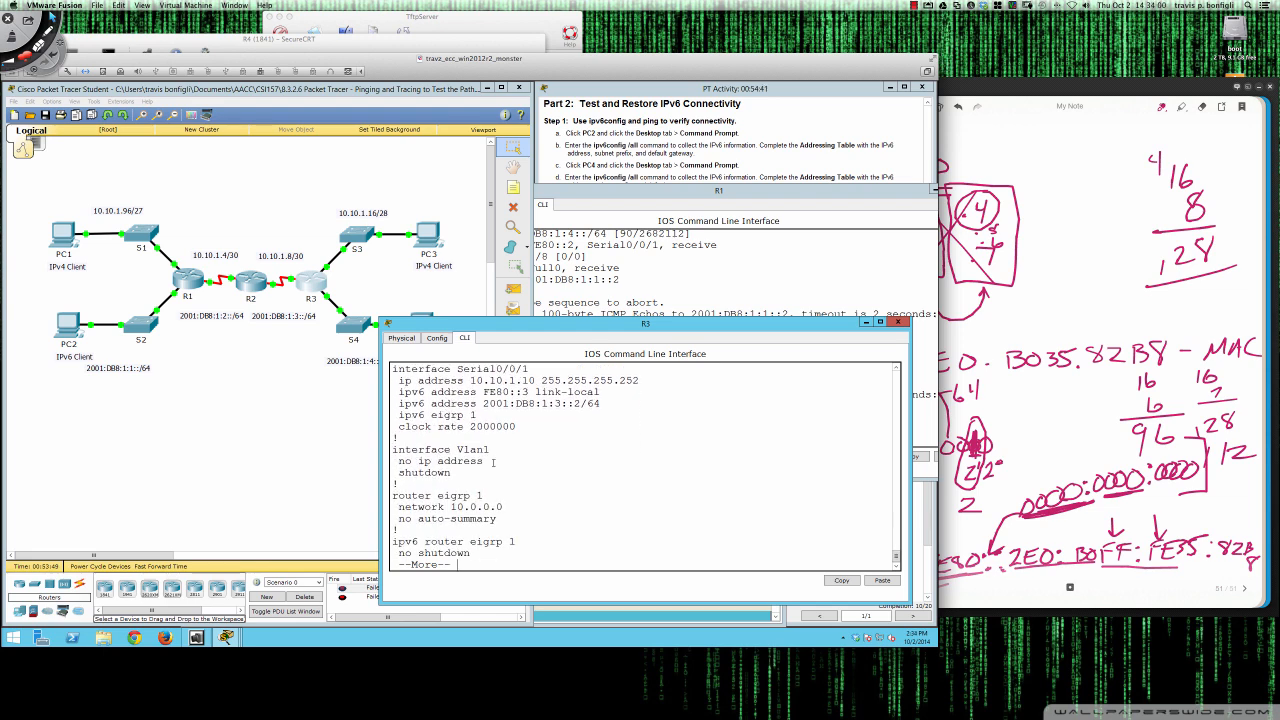
key(Return)
key(Return)
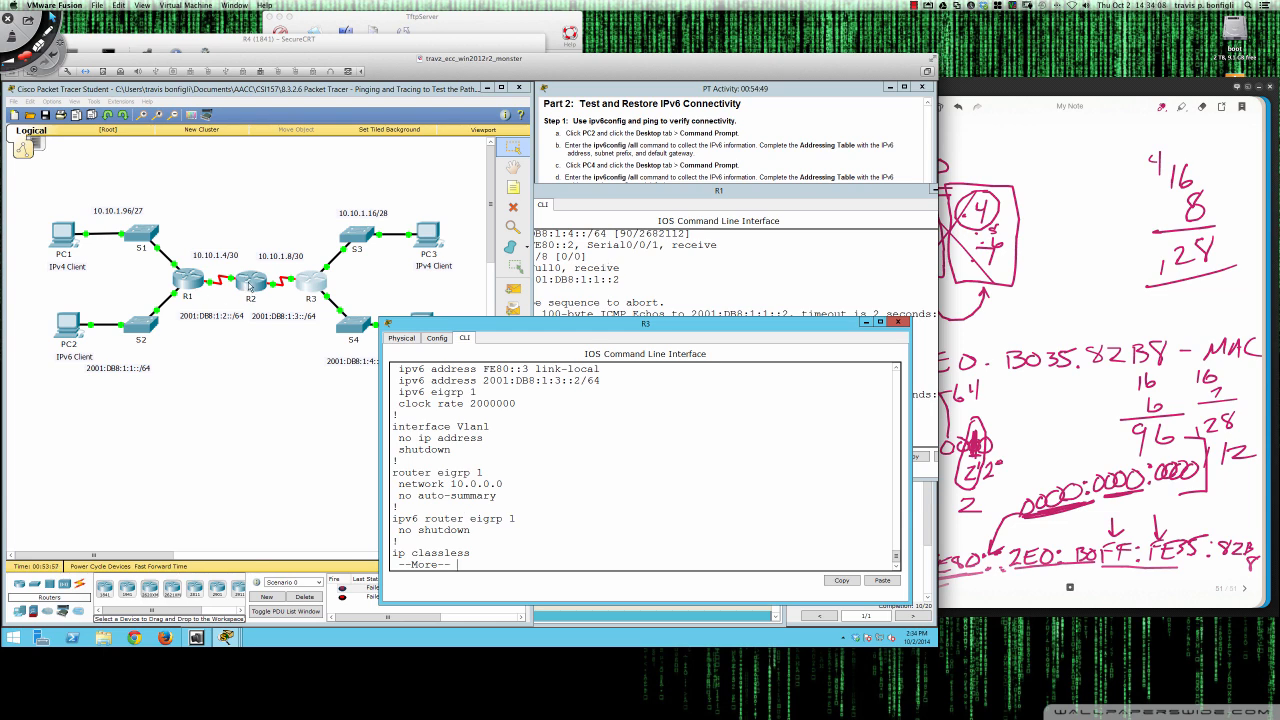
click(251, 287)
key(space)
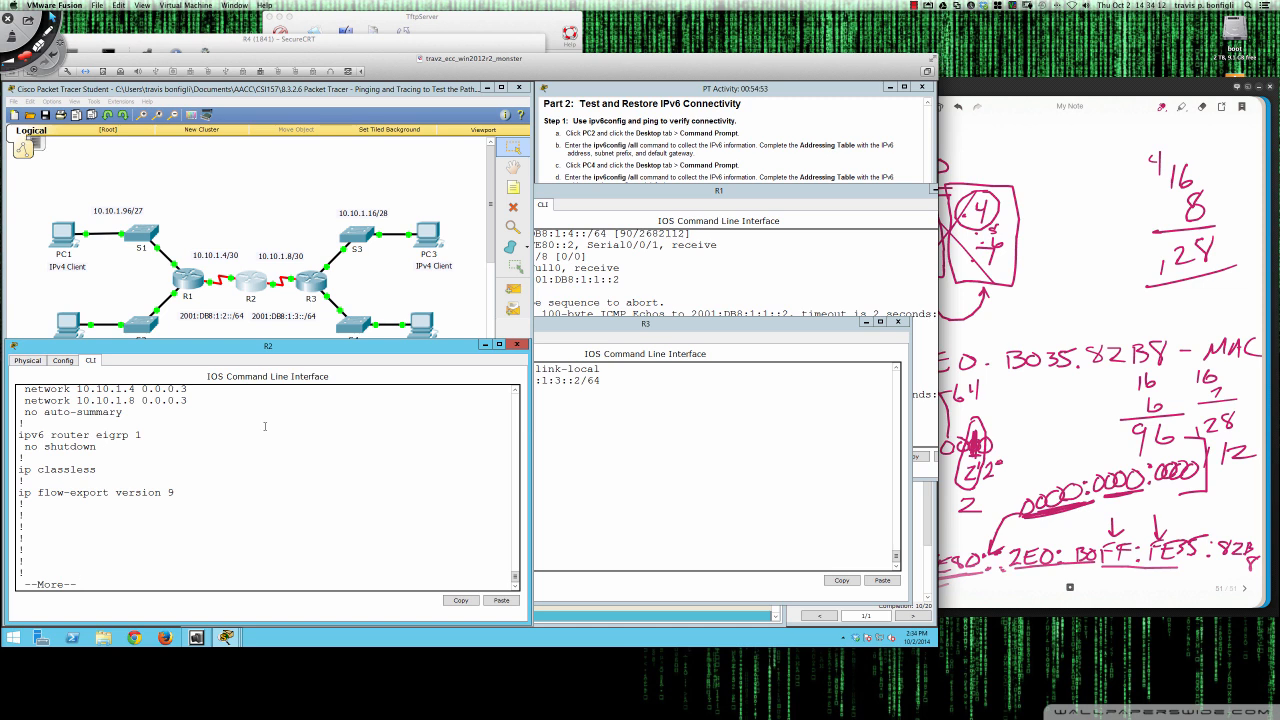
Step: Display R1's running configuration with sh run, and examine the IPv6 EIGRP section and Serial0/0/1's IPv6 addresses
click(196, 276)
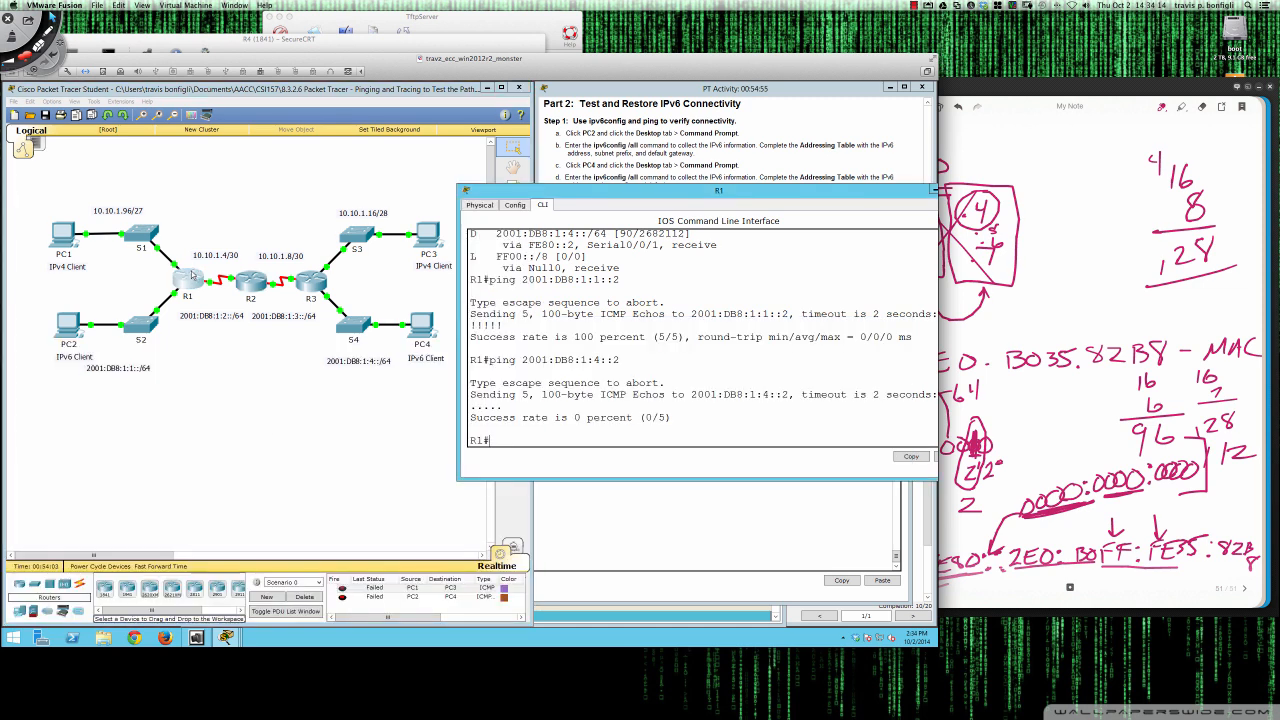
text(sh run)
key(Return)
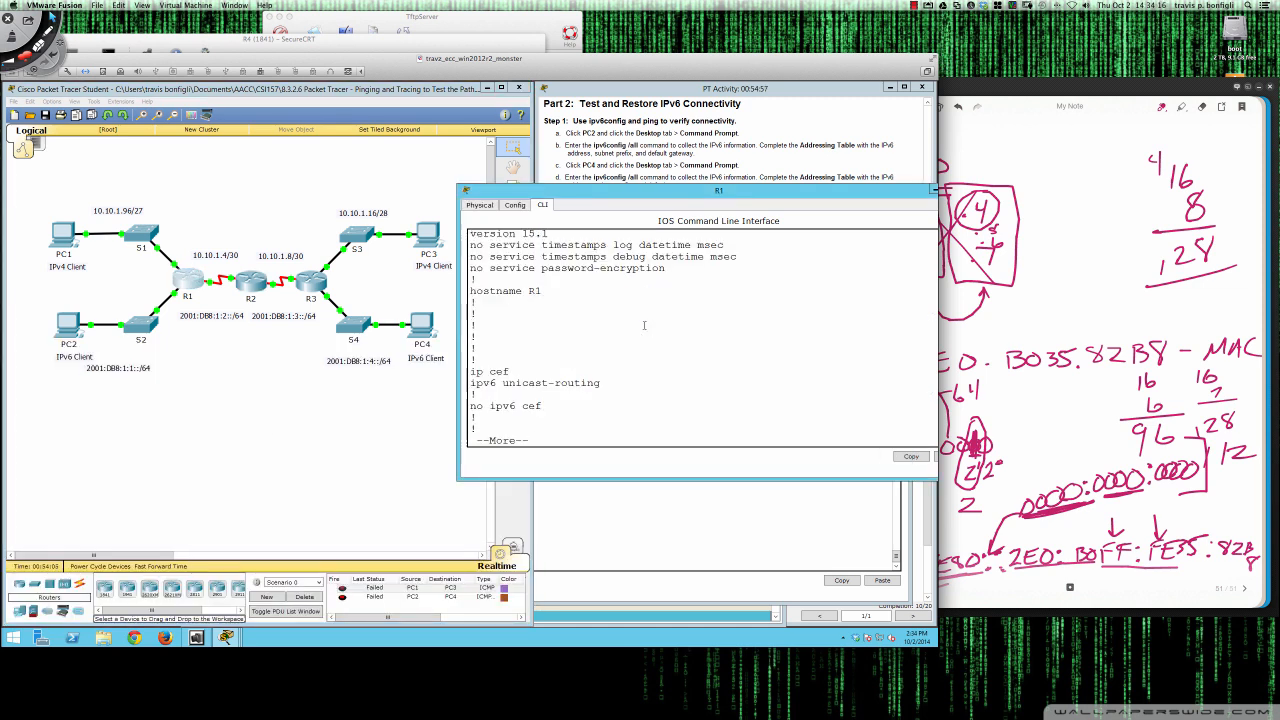
key(space)
key(space)
key(space)
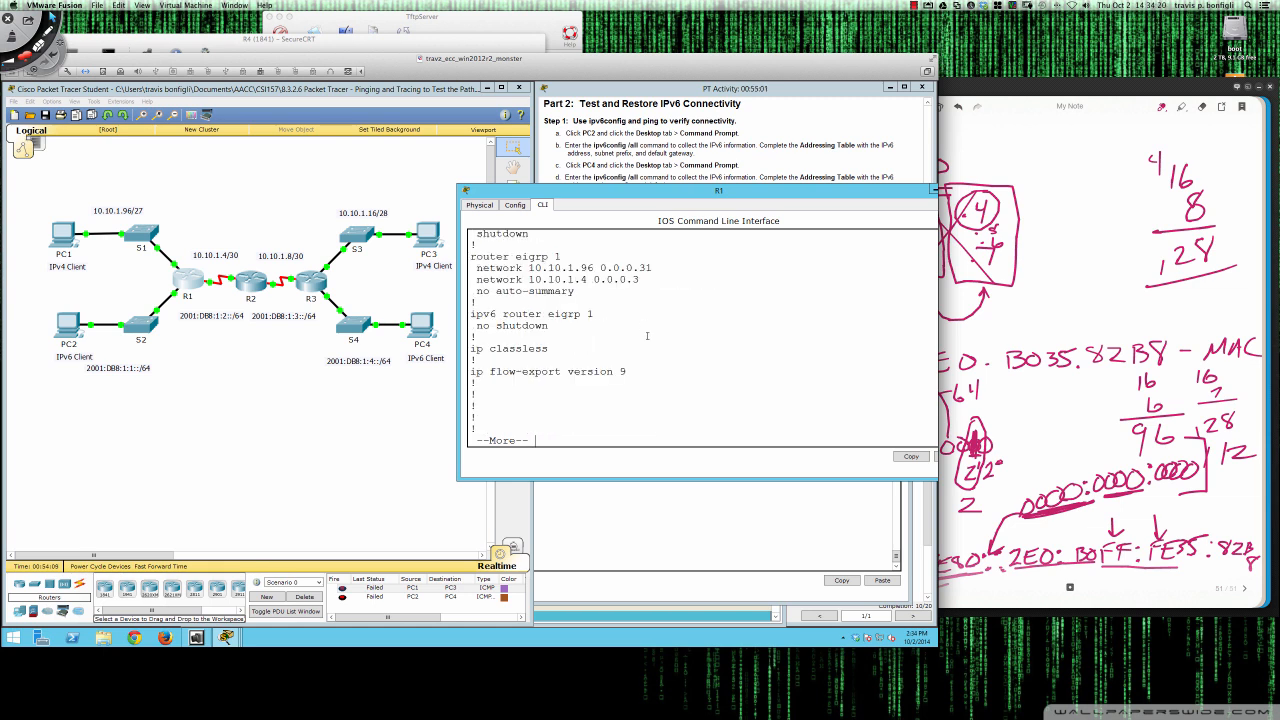
scroll(651, 339, up, 2)
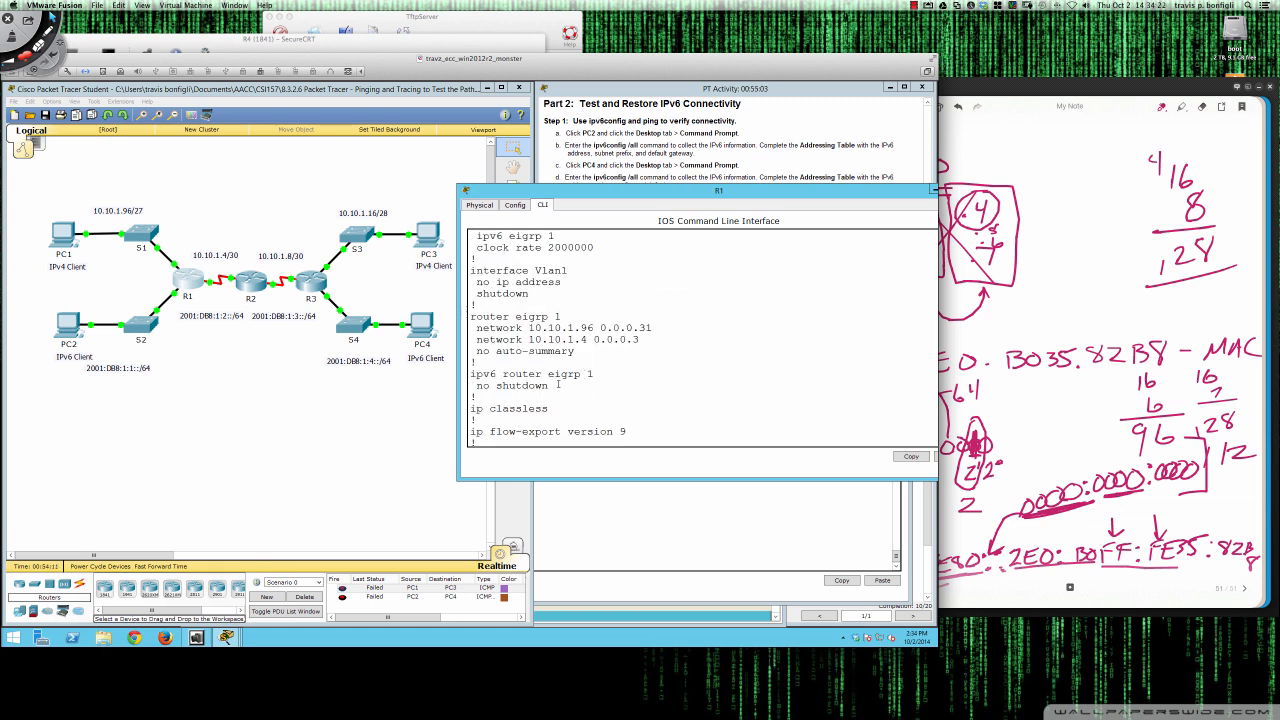
scroll(568, 382, up, 4)
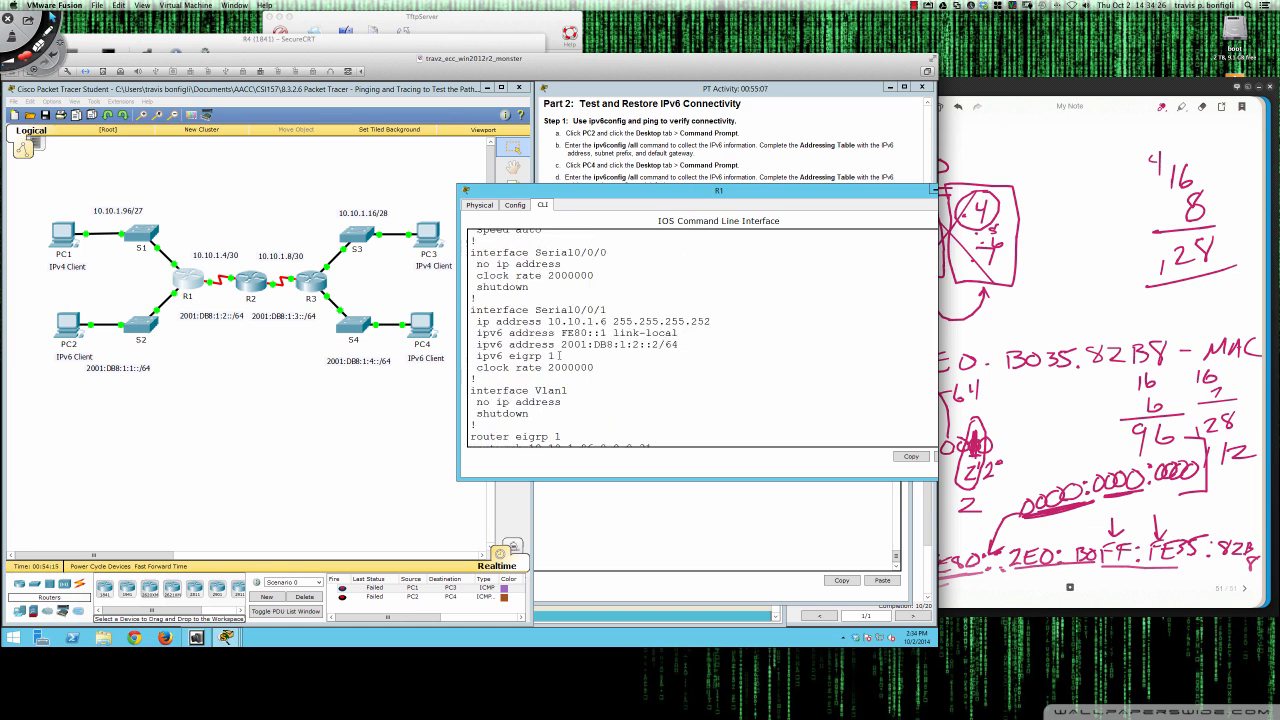
Step: Examine Serial0/0/1's IPv6 addresses and EIGRP setting in R2's running configuration output
click(254, 290)
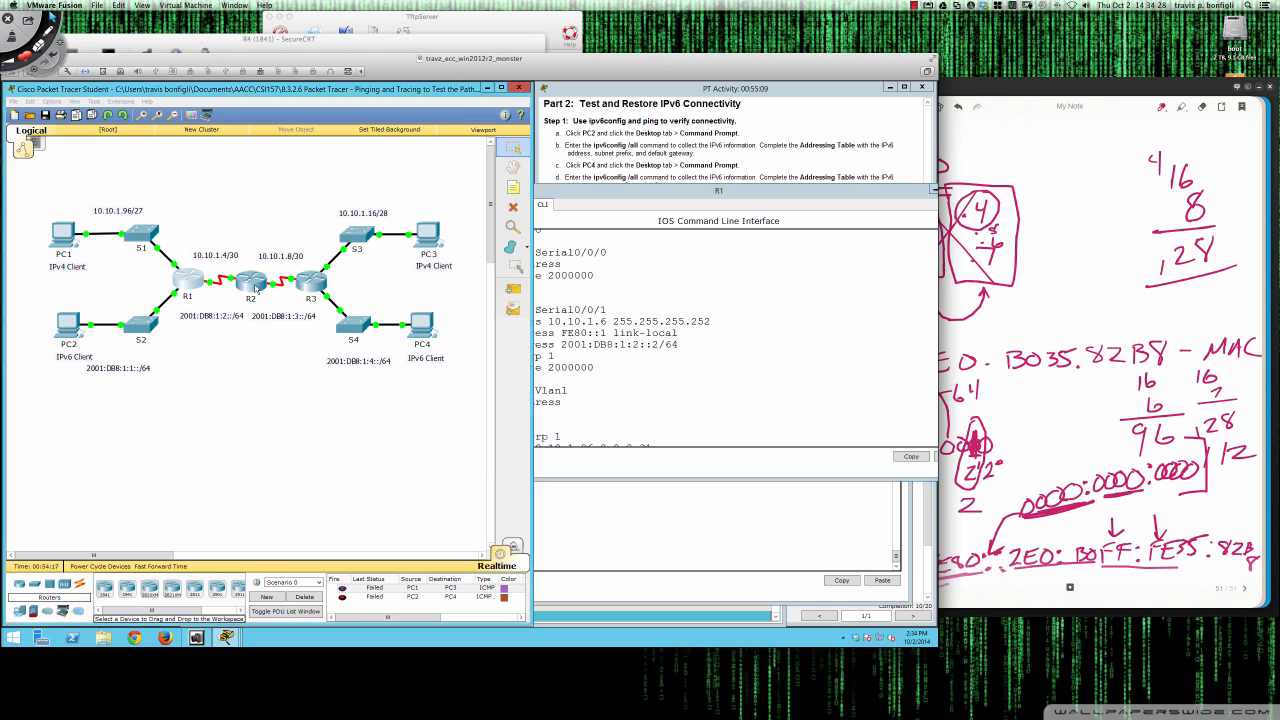
scroll(290, 465, up, 5)
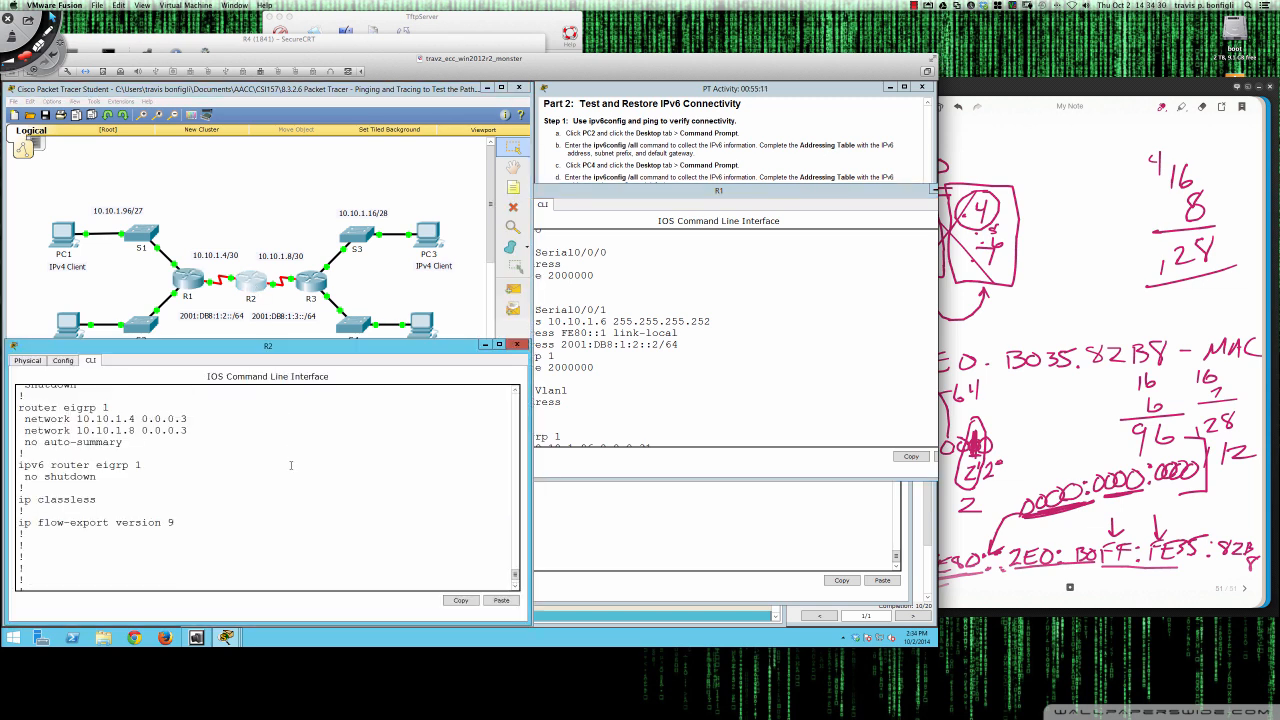
scroll(291, 465, up, 1)
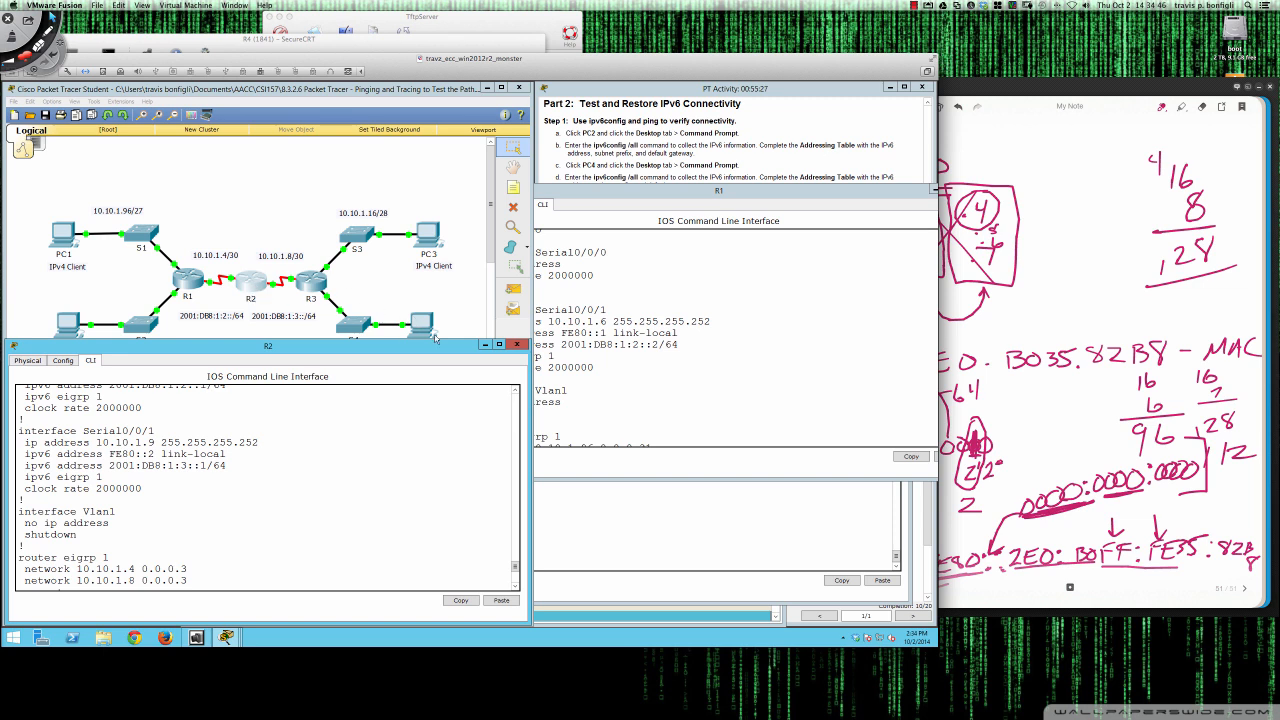
Step: Trace the route to PC4 at 2001:DB8:1:4::2 from R2's command line
click(371, 441)
scroll(371, 441, down, 5)
text(tra)
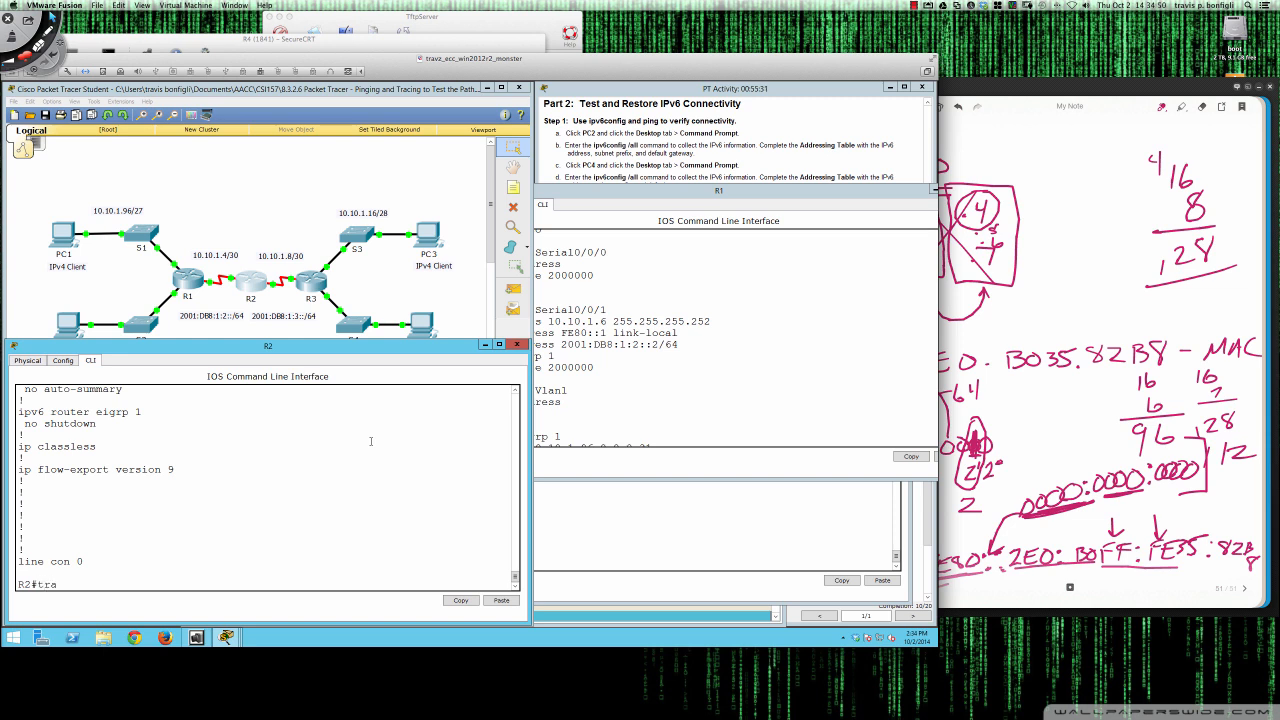
text(ce 2001:DB8:1:4::2)
key(Return)
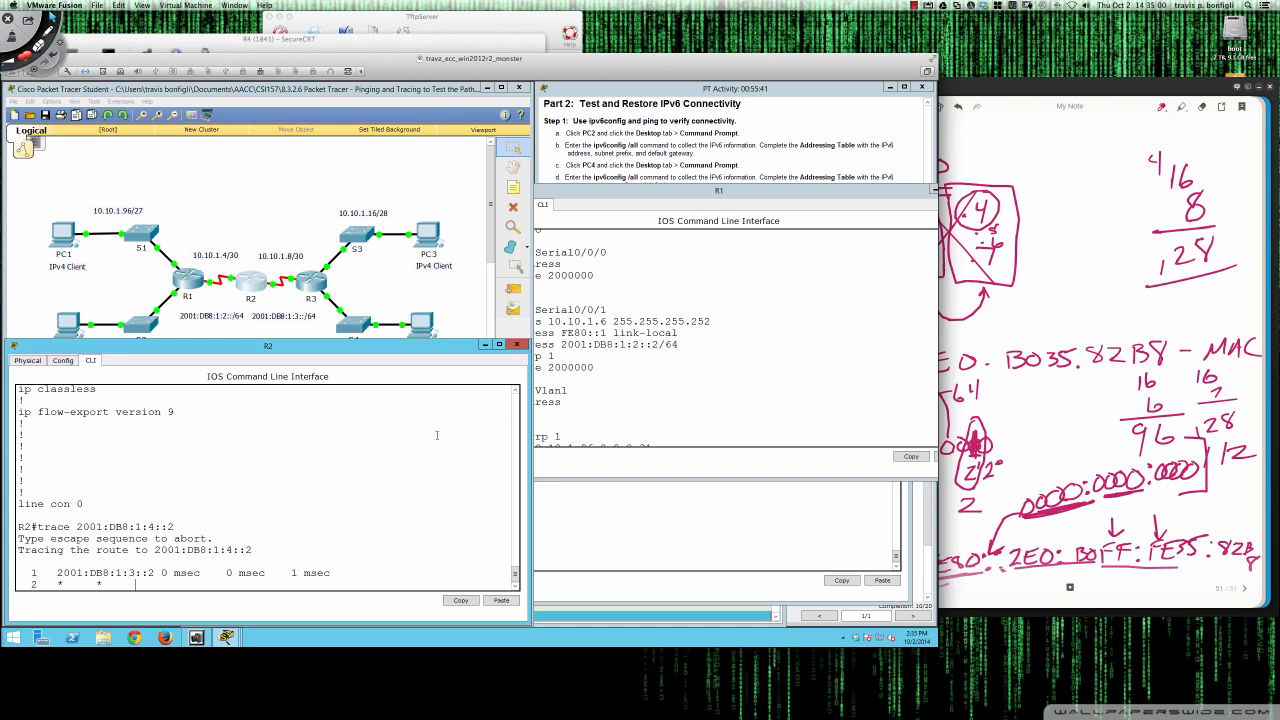
Step: Recheck the serial interface and EIGRP settings in R3's configuration output, and return to the R3 prompt
click(669, 524)
scroll(588, 433, up, 3)
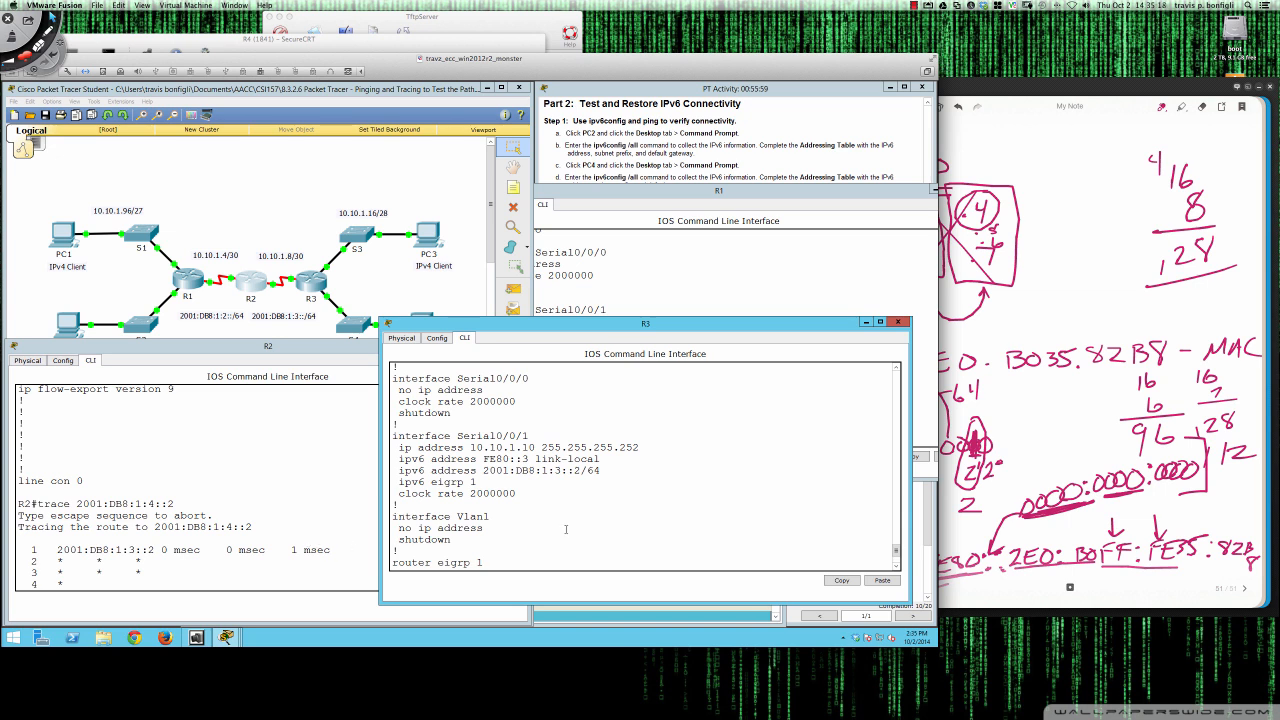
scroll(565, 529, up, 2)
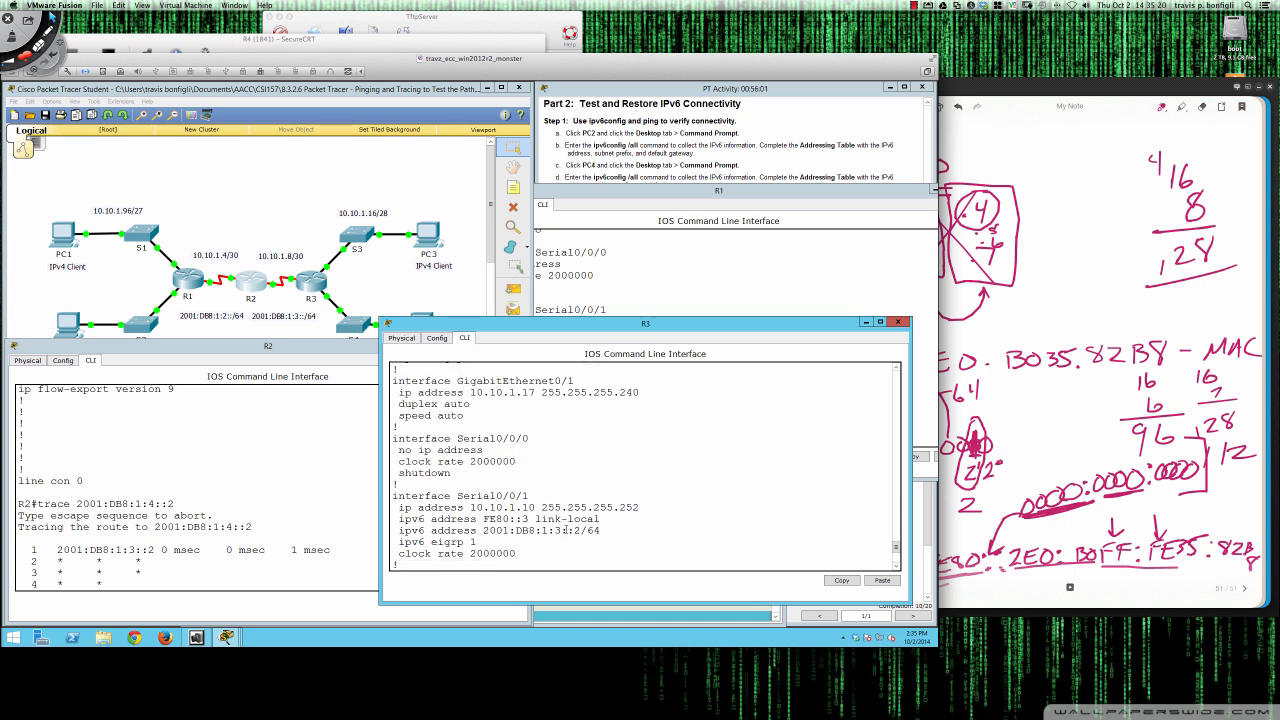
scroll(565, 529, down, 3)
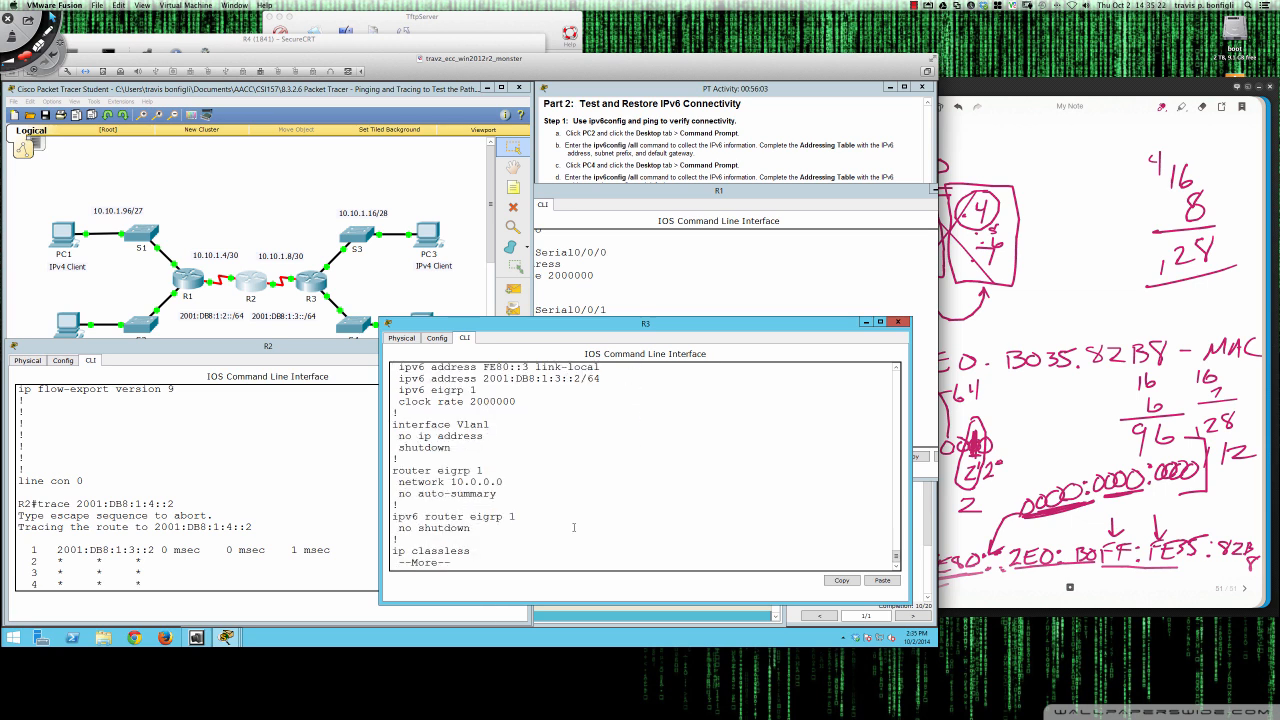
scroll(573, 527, down, 5)
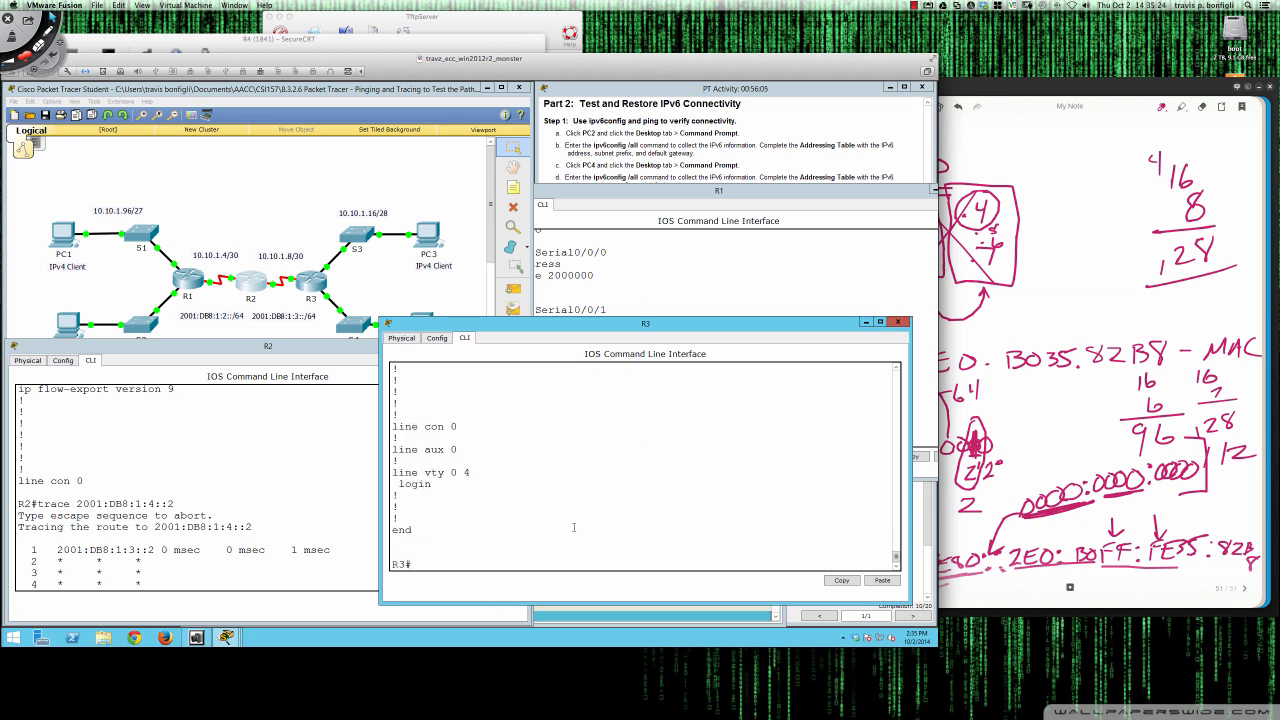
Step: Ping PC4 at 2001:DB8:1:4::2 from R3's command line, pasting in the address
text(ping)
right_click(573, 470)
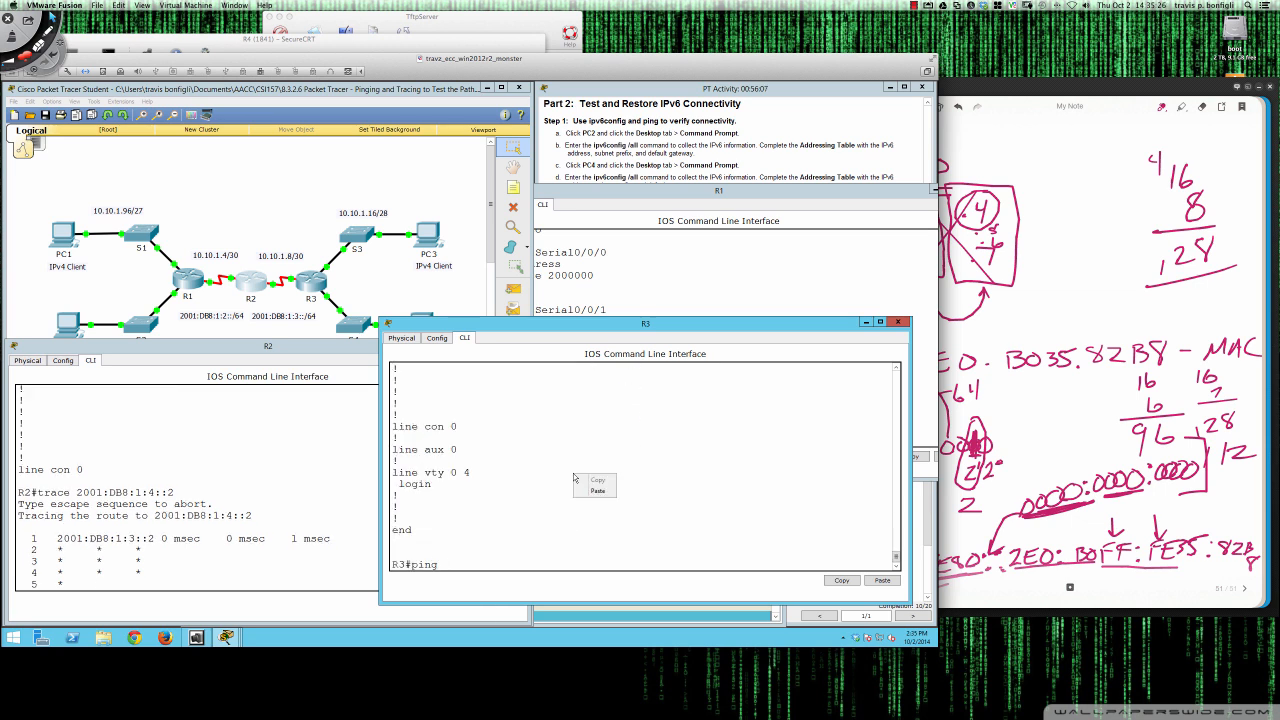
click(592, 487)
key(Return)
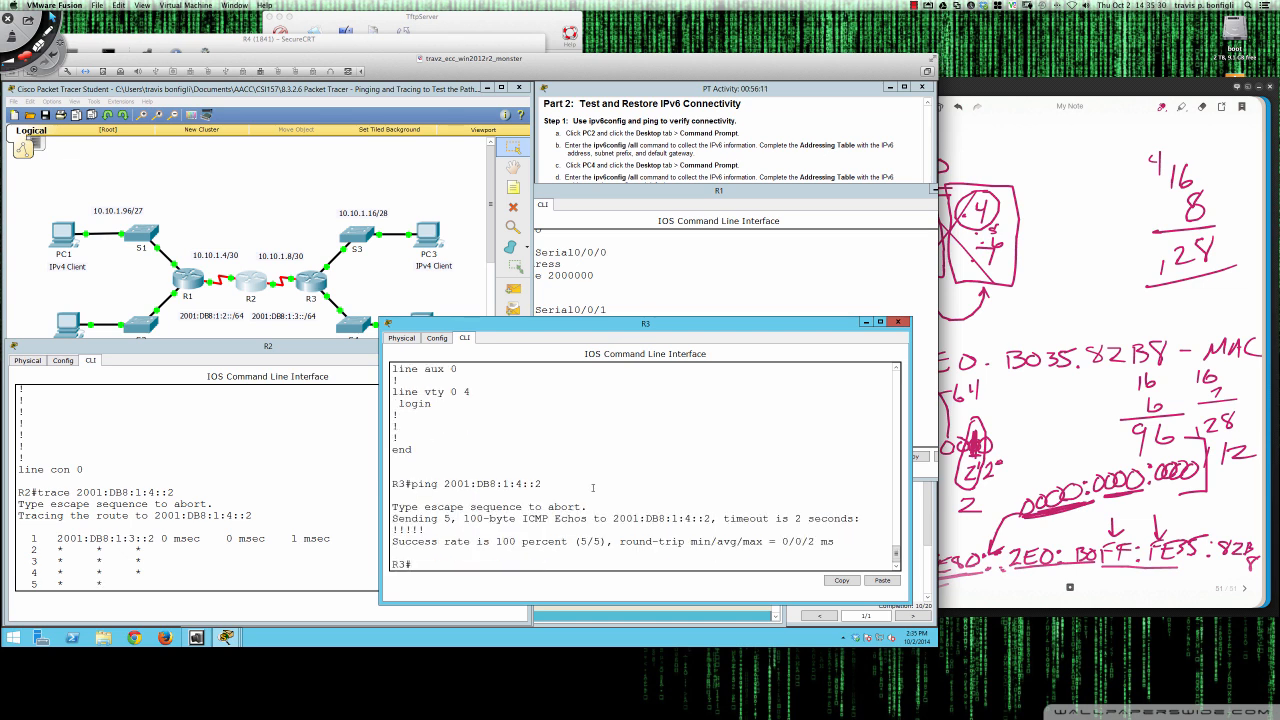
Step: Ping 2001:db8:1:3::2 from R3's command line
text(ping 2001)
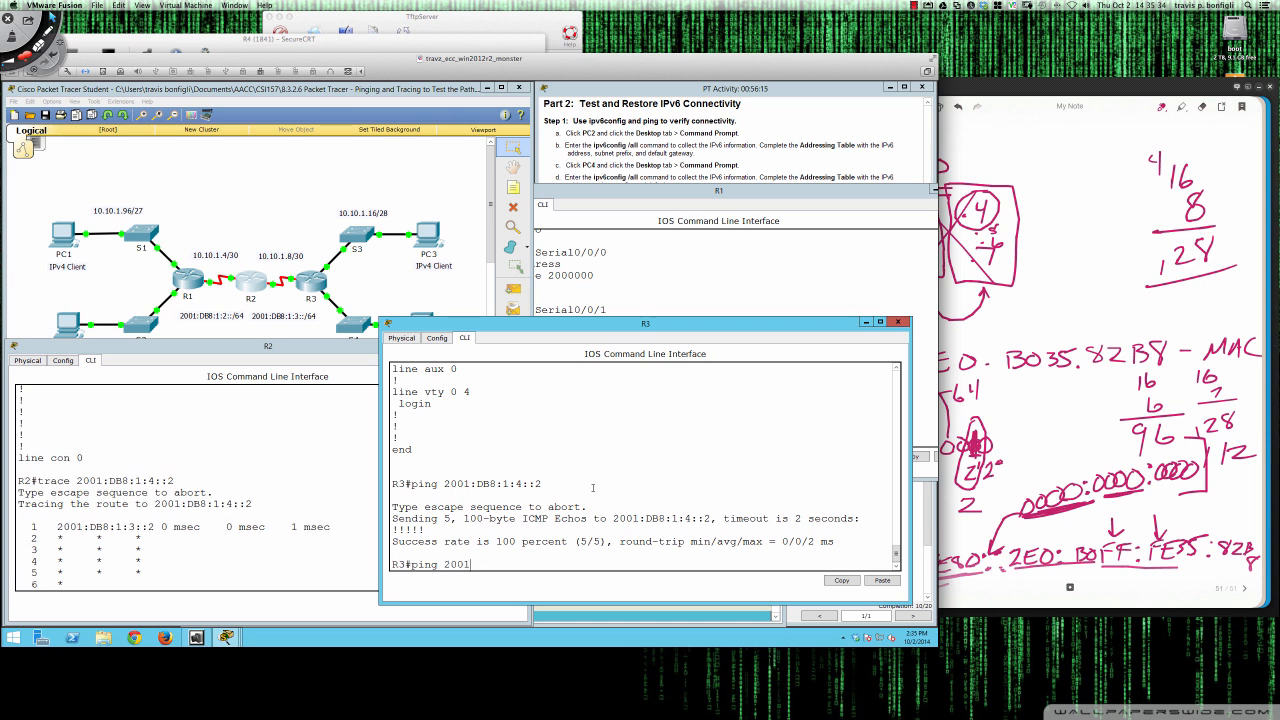
text(:db8:1:3::2)
key(Return)
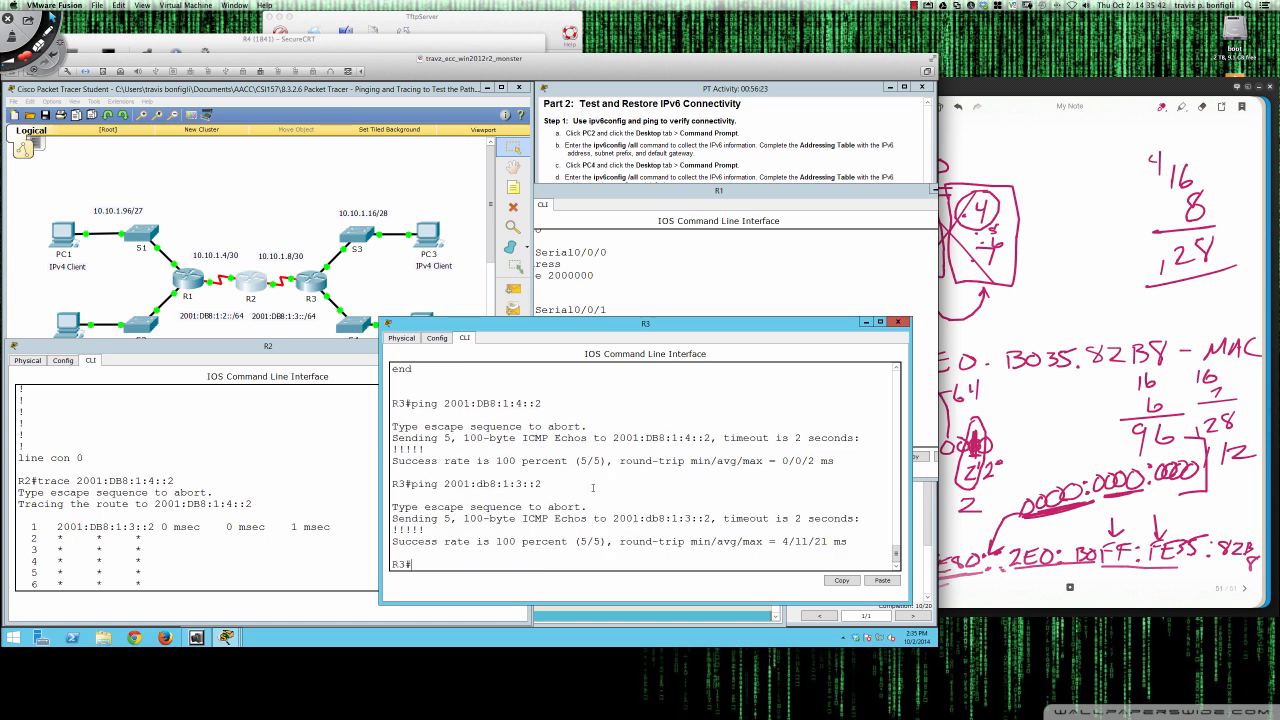
Step: Examine PC4's IPv6 address and default gateway in its earlier ipv6config /all output
click(453, 311)
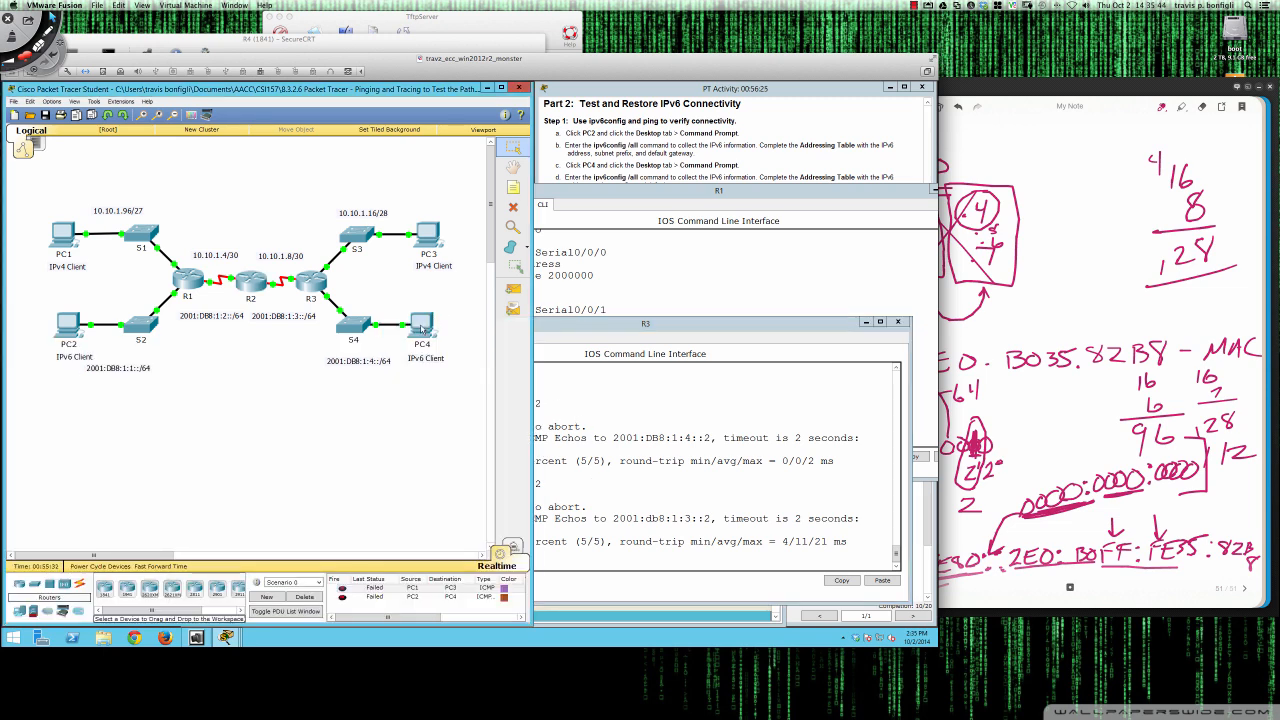
click(424, 330)
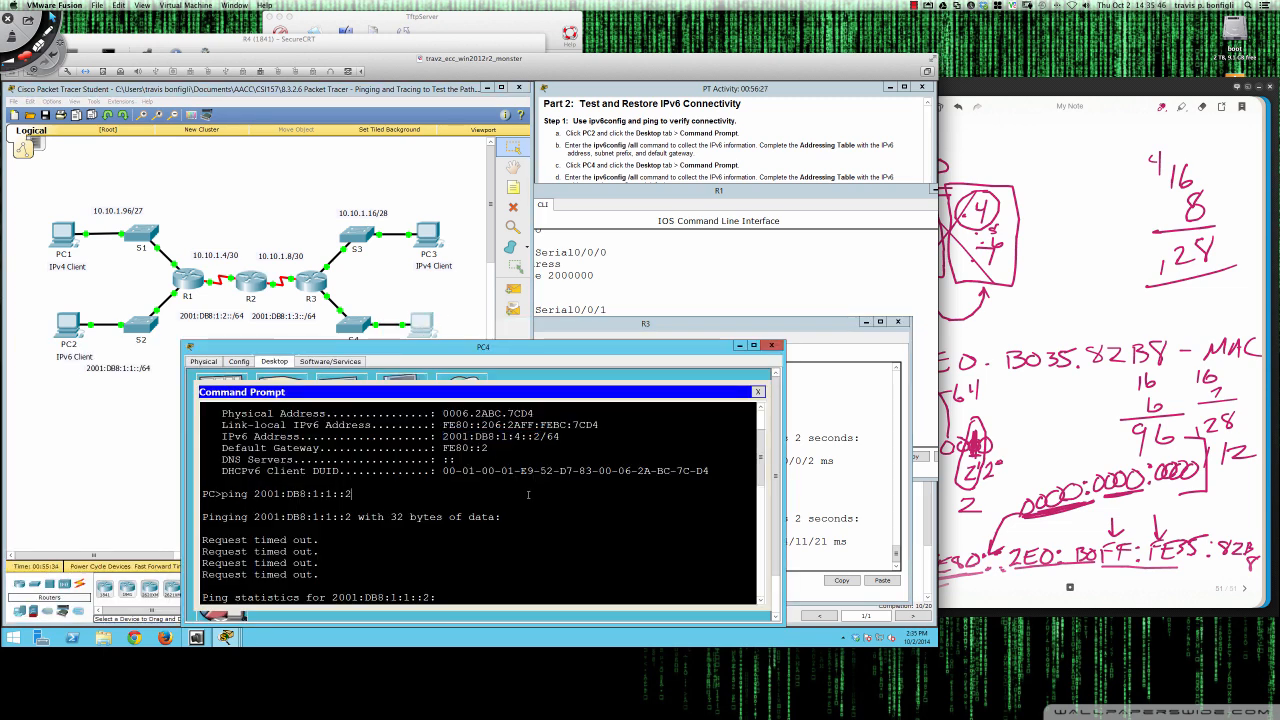
scroll(528, 494, up, 2)
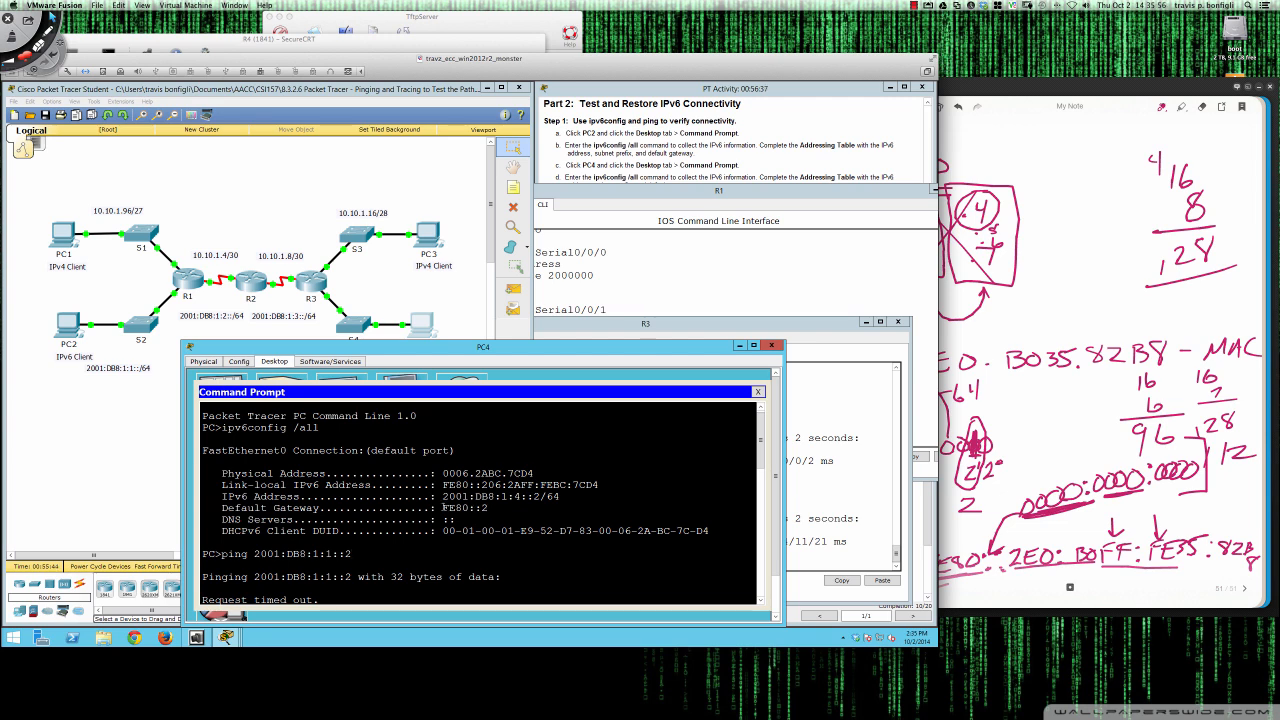
drag(445, 508, 488, 508)
Step: Review R2's earlier configuration output and the trace to 2001:DB8:1:4::2, and abort the running trace
click(248, 282)
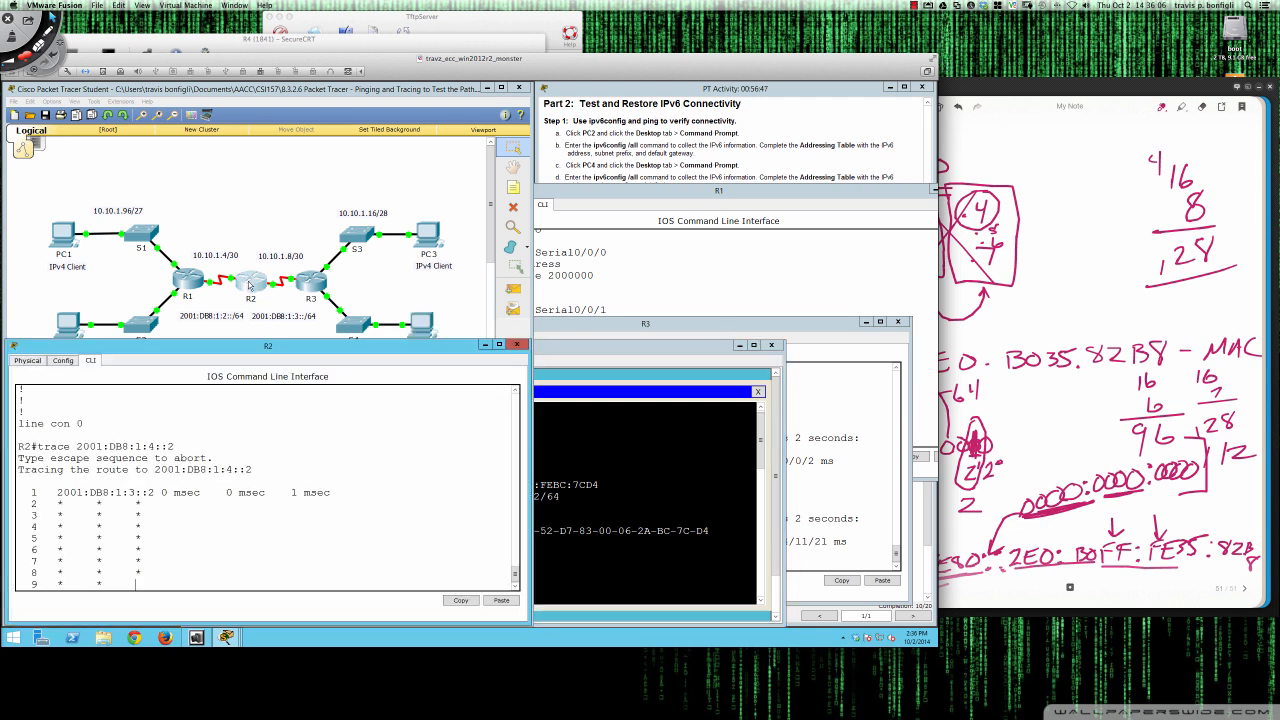
scroll(218, 467, up, 5)
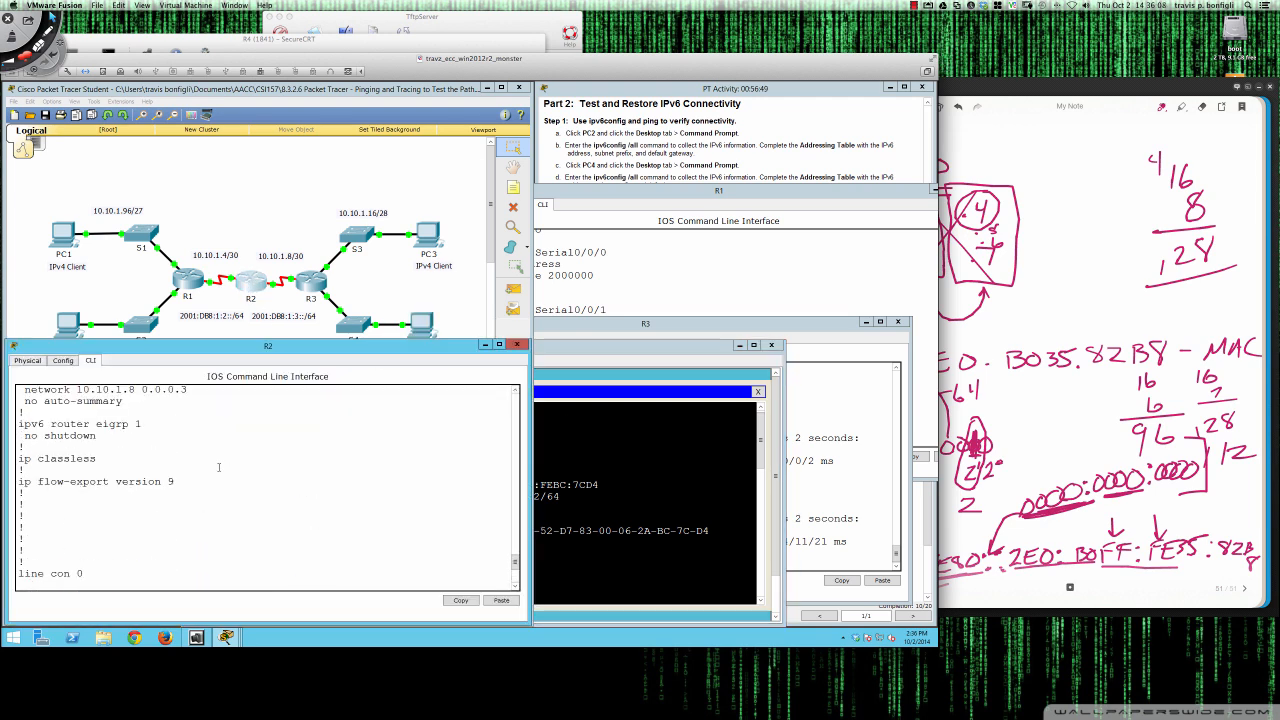
scroll(218, 467, down, 5)
scroll(218, 467, up, 8)
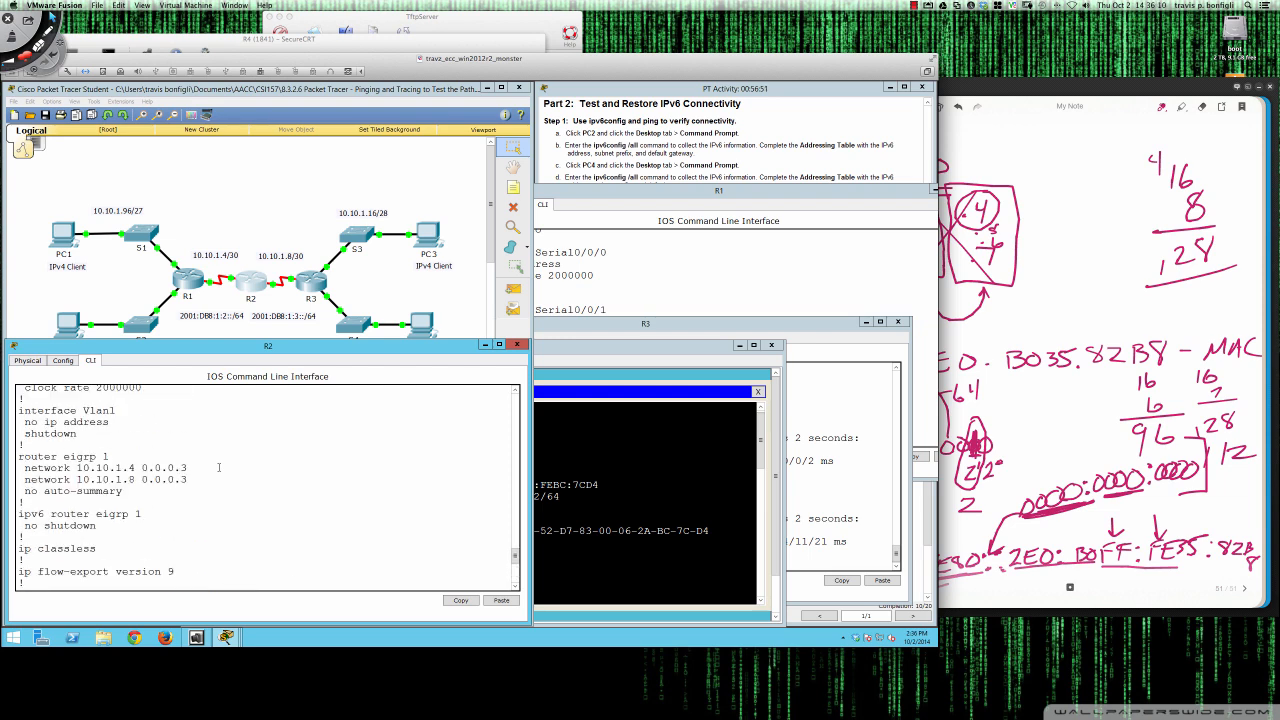
scroll(219, 467, up, 3)
scroll(219, 467, down, 12)
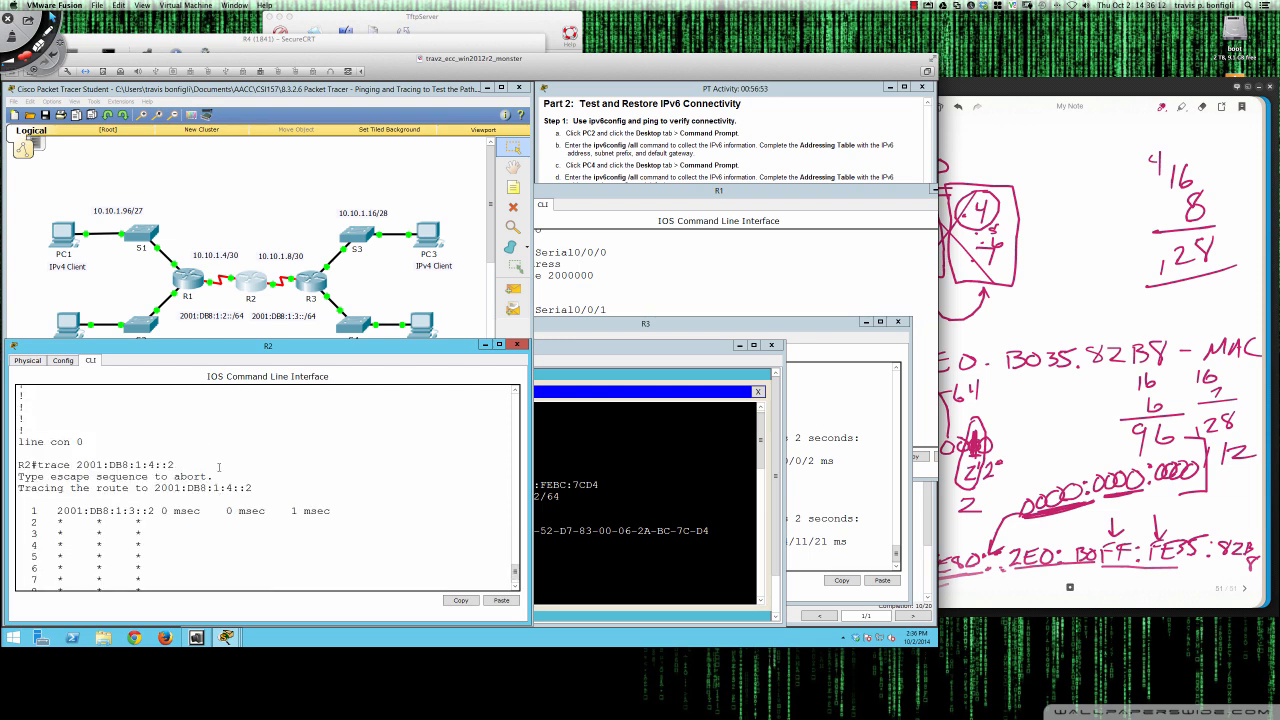
scroll(219, 467, down, 1)
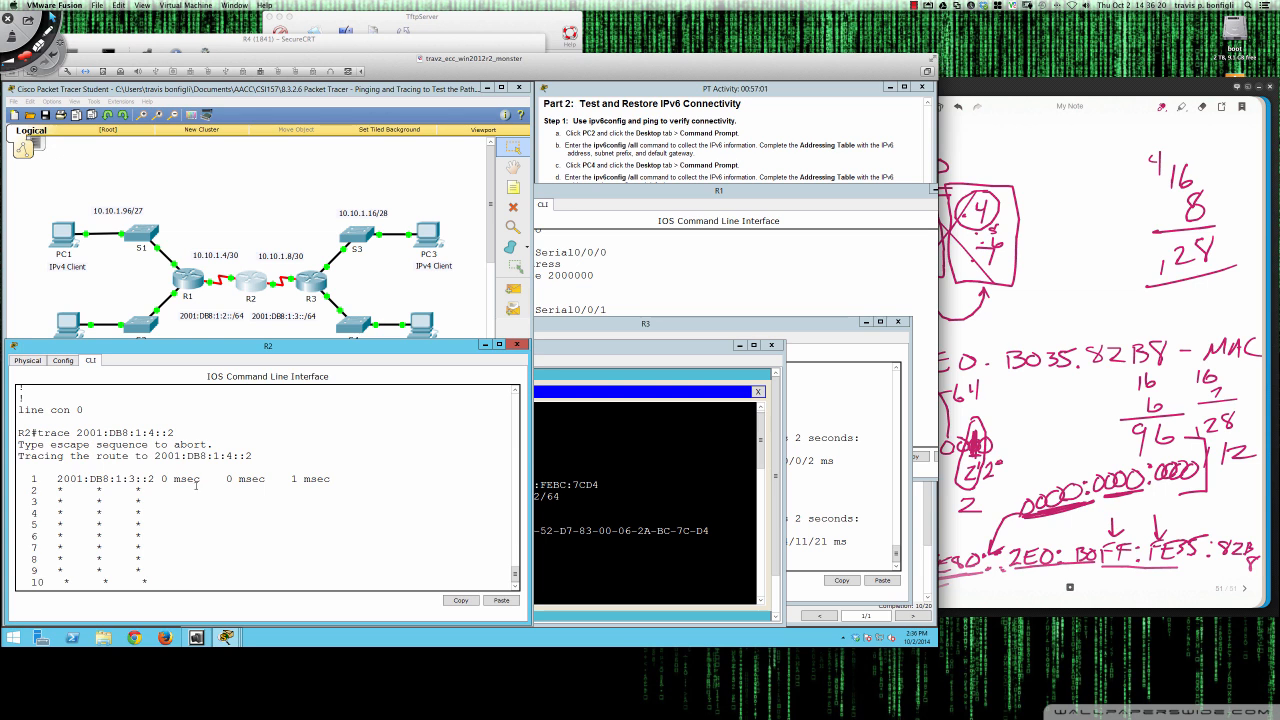
key(ctrl+shift+6)
key(Return)
key(Return)
key(Return)
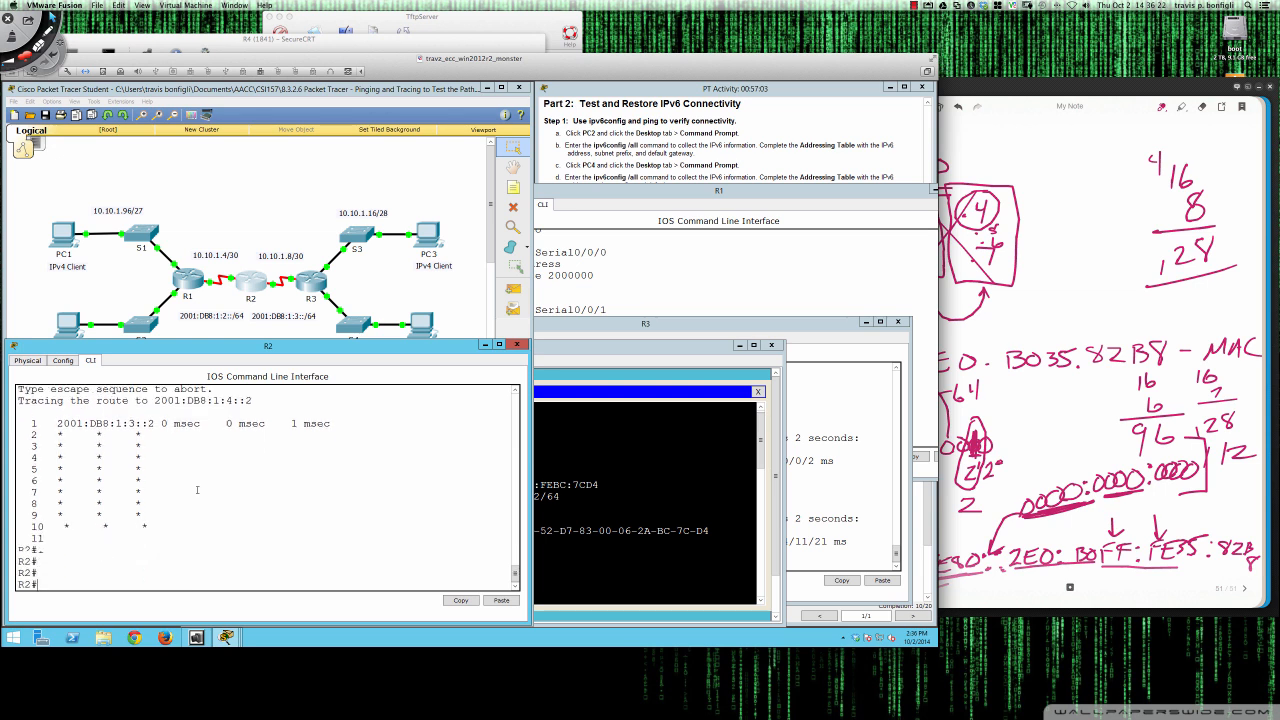
Step: Display R2's running configuration and examine the IPv6 link-local and global addresses on Serial0/0/0 and Serial0/0/1
text(sh run)
key(Return)
key(space)
key(Return)
key(Return)
key(Return)
key(Return)
key(Return)
key(Return)
key(Return)
key(Return)
key(Return)
key(Return)
key(Return)
key(Return)
key(Return)
key(Return)
key(Return)
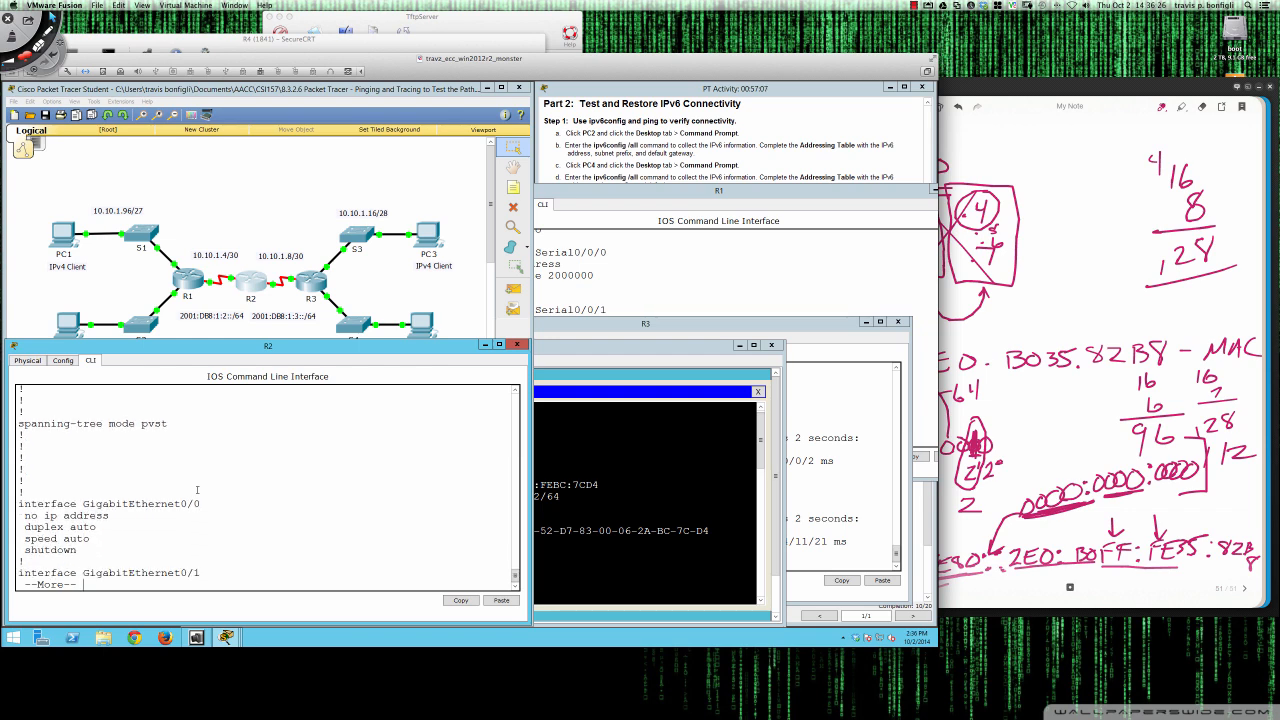
key(Return)
key(Return)
key(Return)
key(Return)
key(Return)
key(Return)
key(Return)
key(Return)
key(Return)
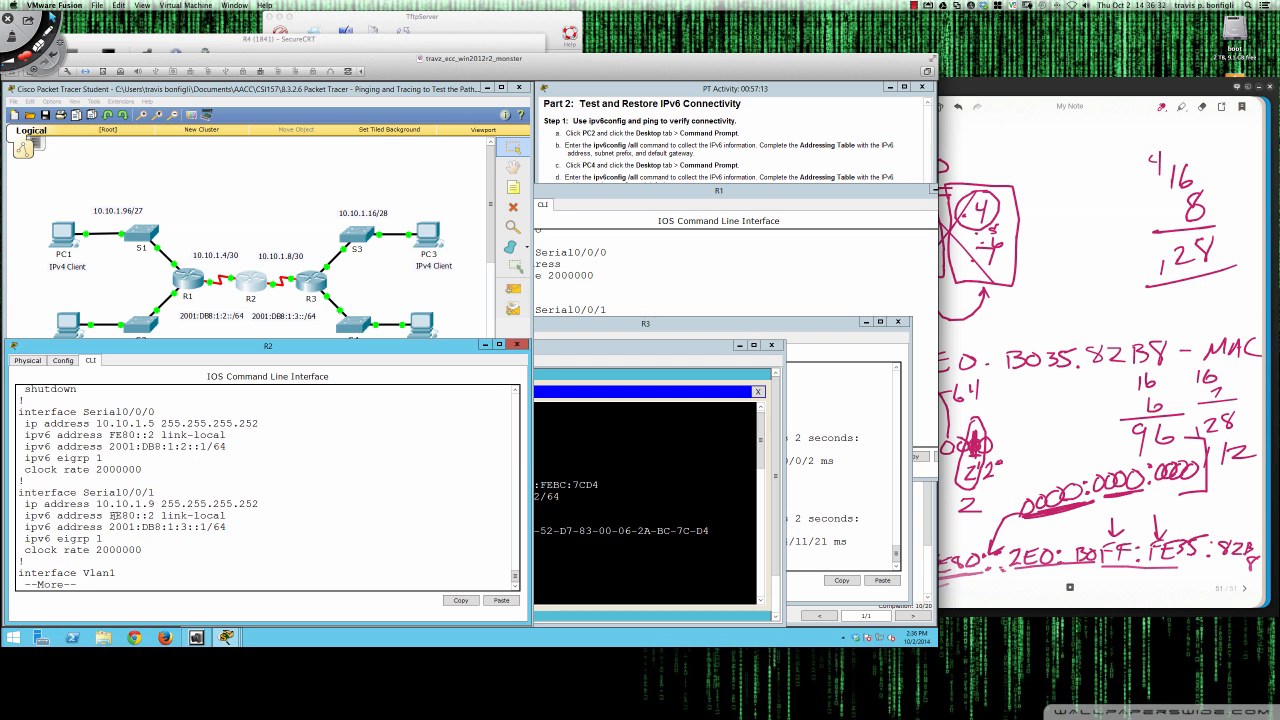
drag(110, 515, 156, 515)
Step: Display R3's running configuration and page through its interface sections to the EIGRP section
click(314, 296)
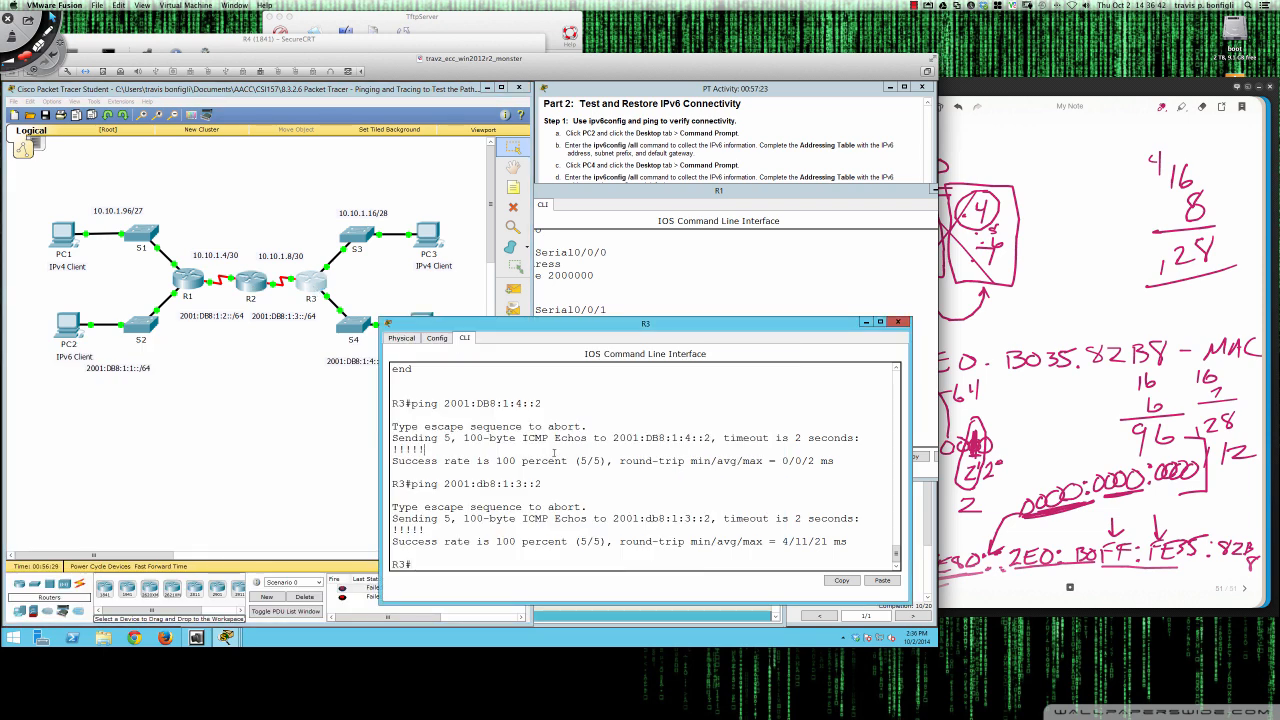
key(Return)
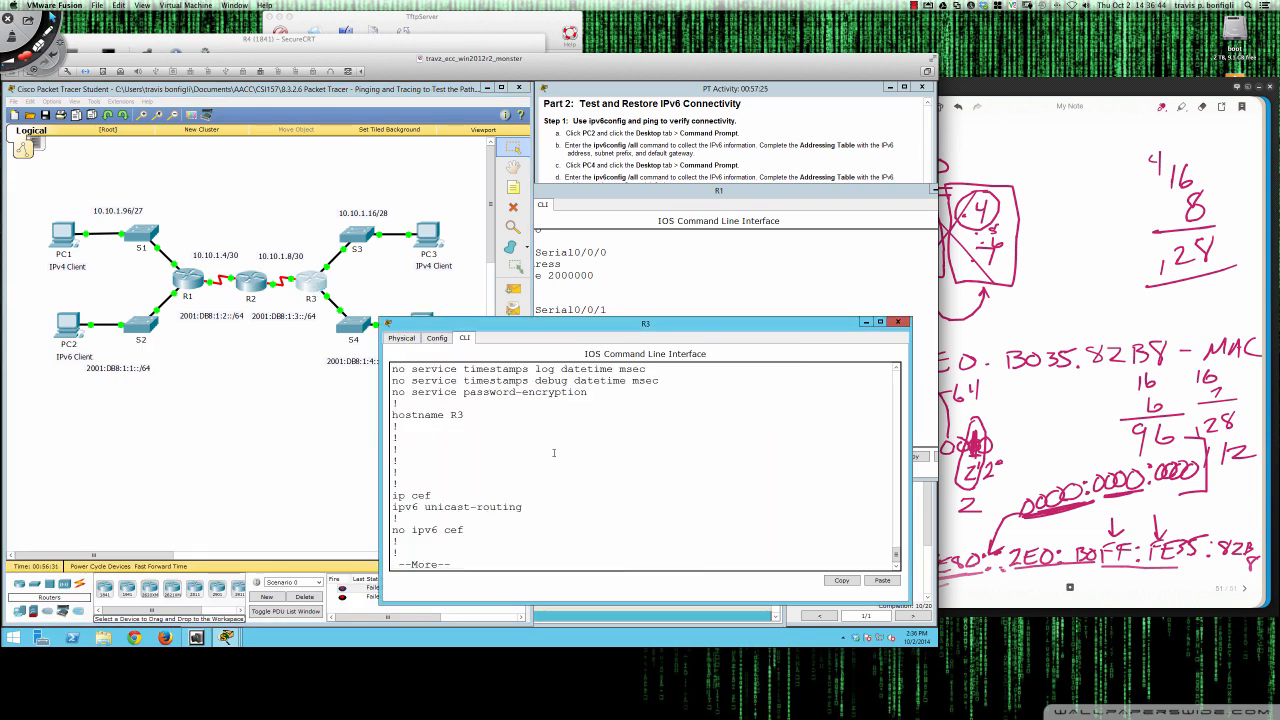
key(space)
key(space)
key(Return)
key(Return)
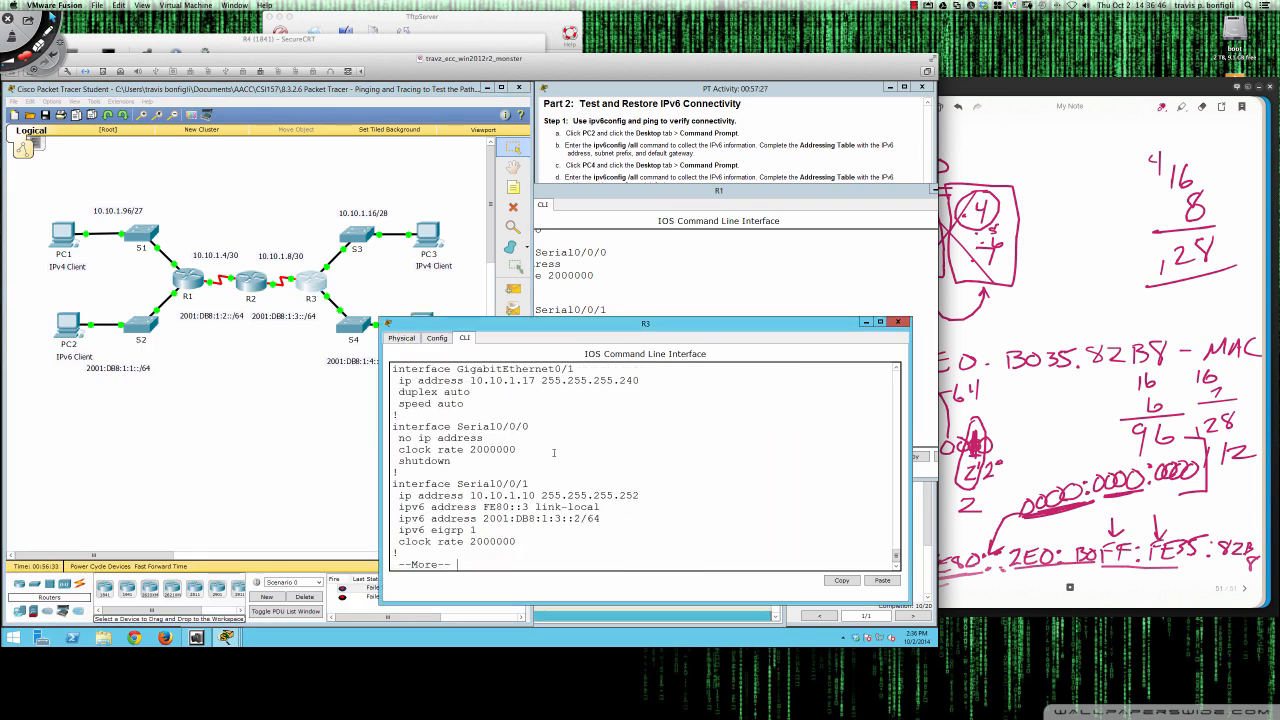
key(Return)
key(Return)
key(Return)
key(Return)
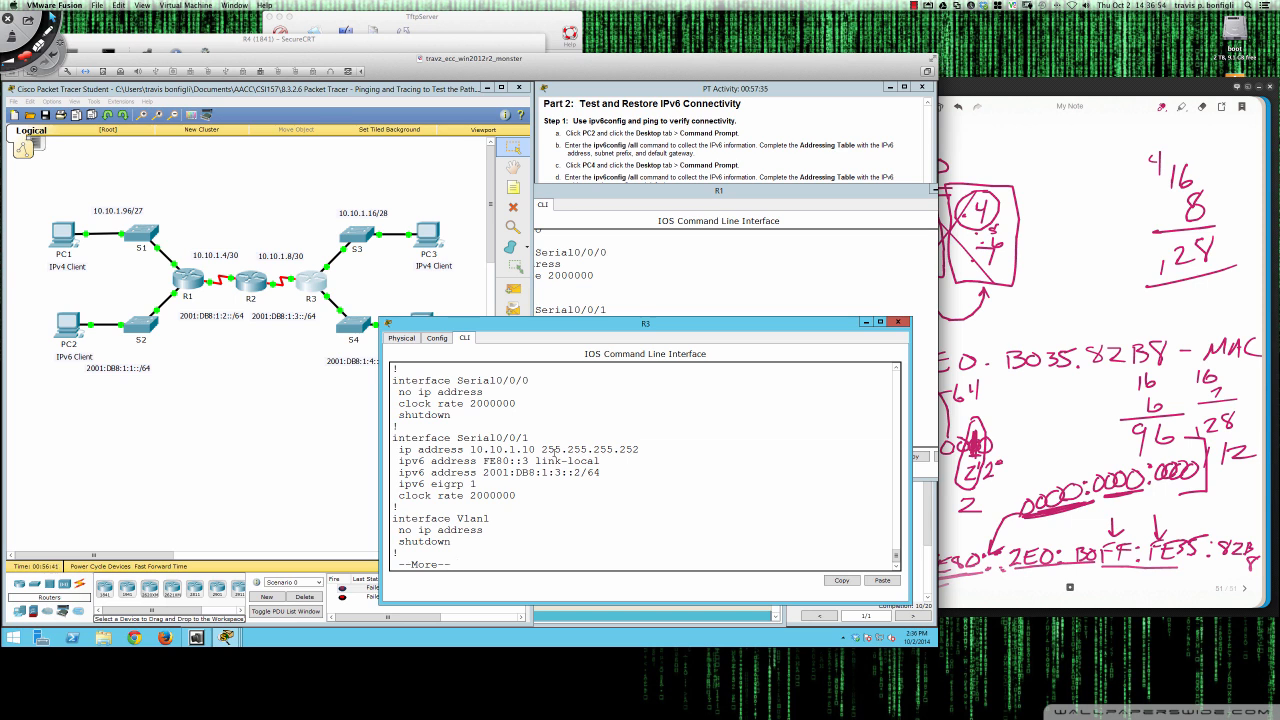
key(Return)
key(Return)
key(Return)
key(Return)
key(Return)
key(Return)
key(Return)
key(Return)
key(Return)
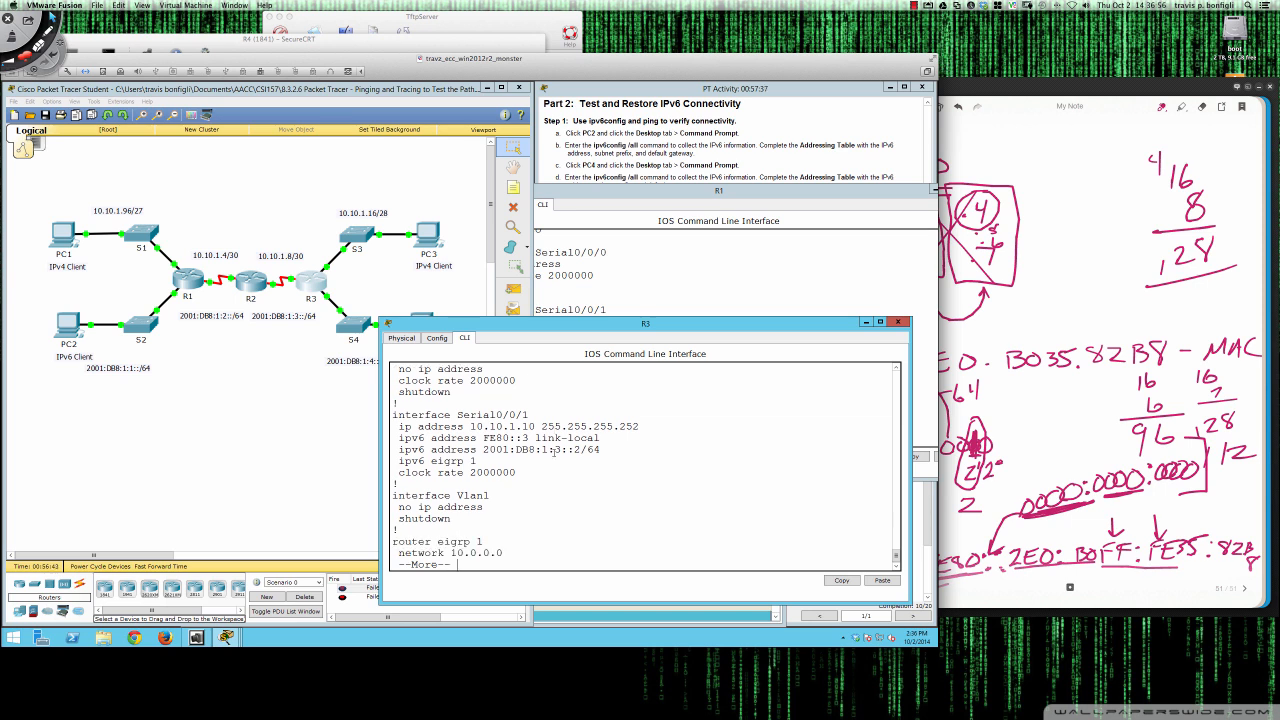
Step: Check the link-local IPv6 addresses of Serial0/0/1 and GigabitEthernet0/0 in R3's configuration output
scroll(553, 452, up, 3)
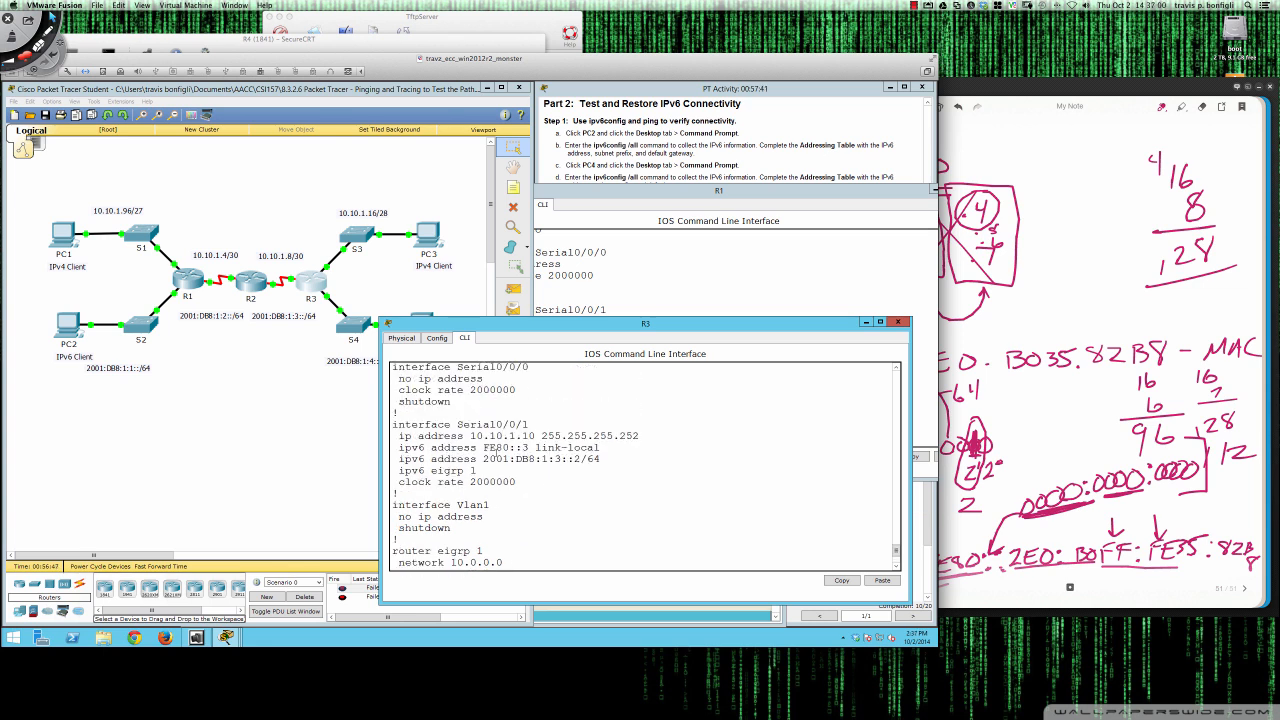
drag(483, 447, 528, 448)
scroll(468, 467, up, 3)
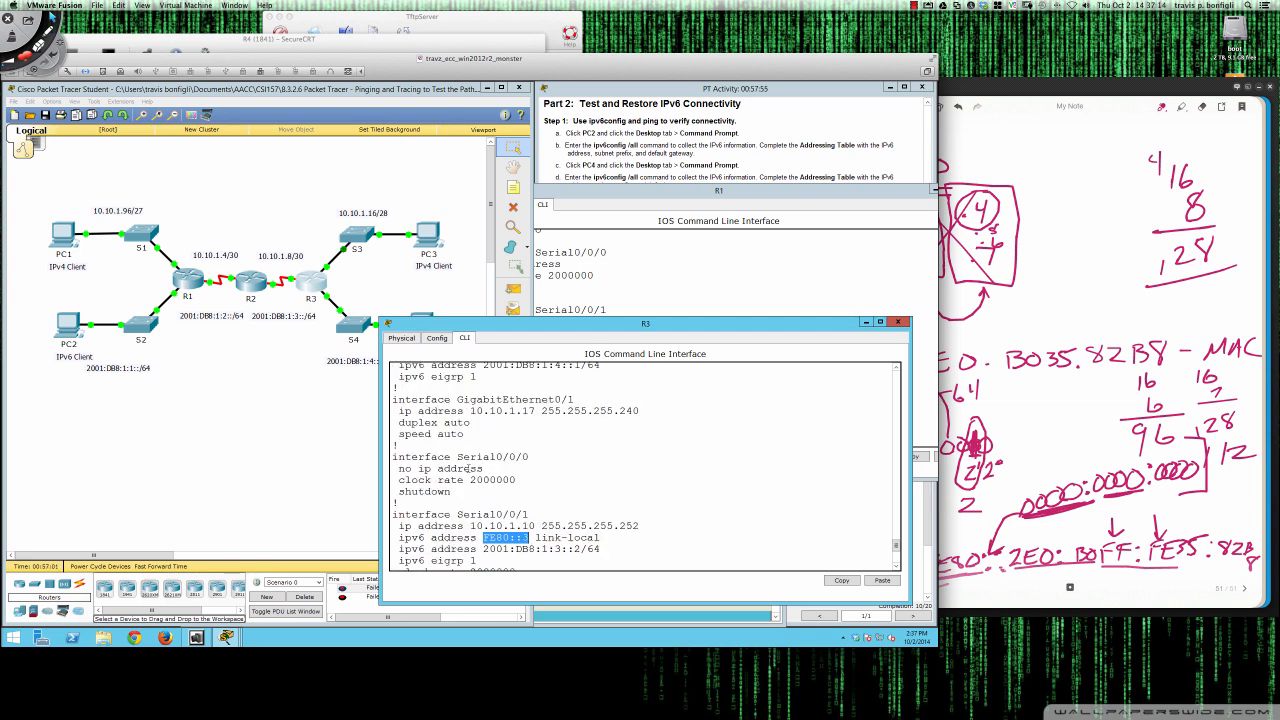
scroll(468, 467, up, 2)
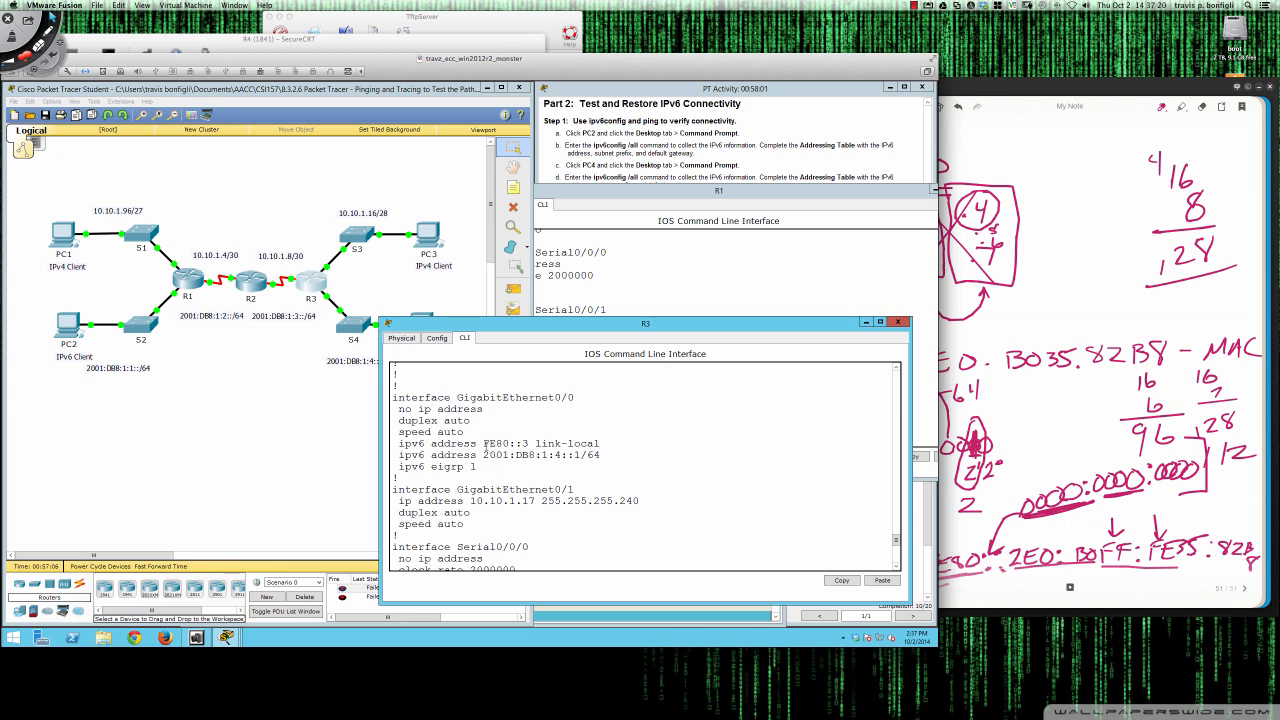
drag(483, 443, 530, 444)
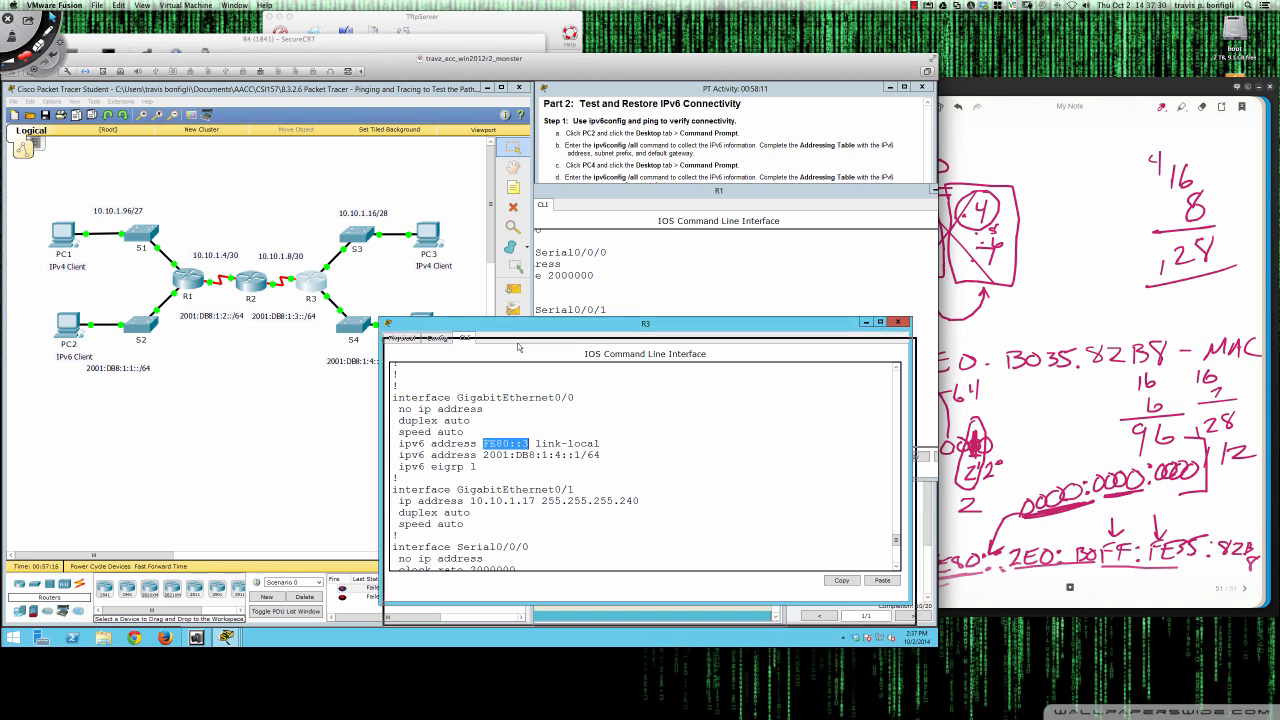
Step: Set PC4's IPv6 gateway to FE80::3 in its IP configuration
drag(516, 324, 520, 344)
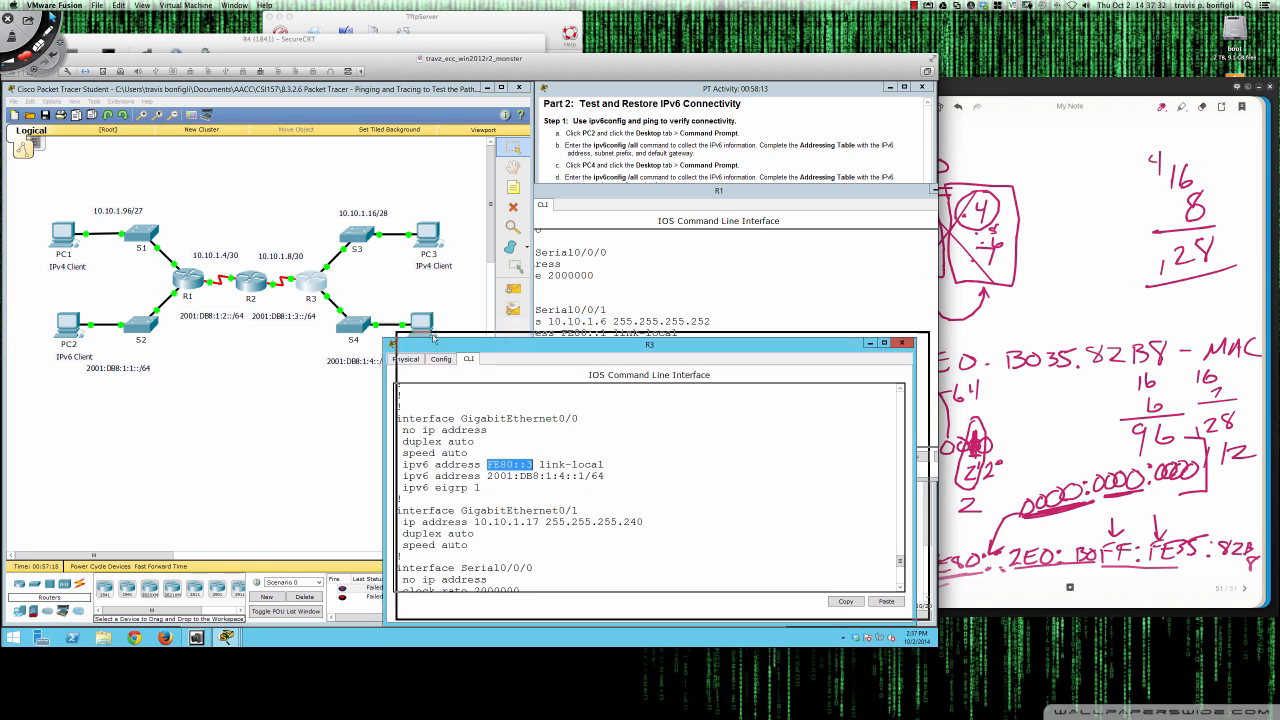
drag(413, 345, 525, 301)
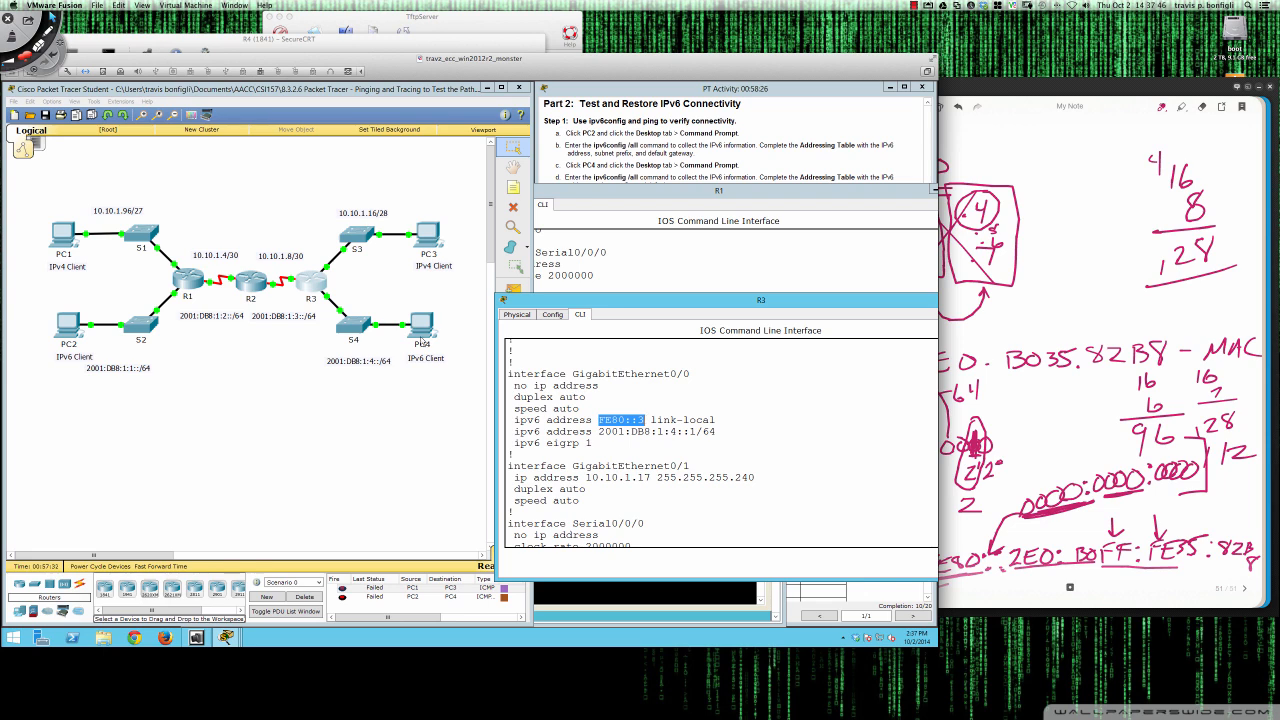
click(420, 330)
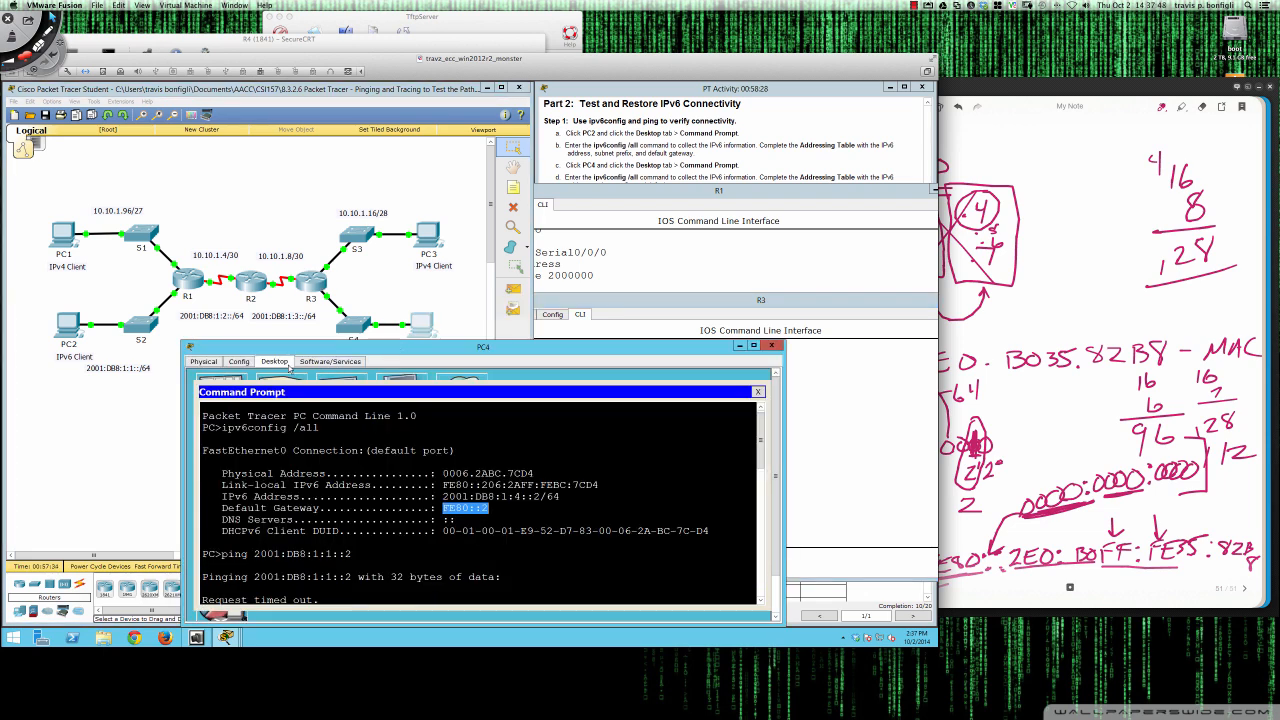
click(758, 392)
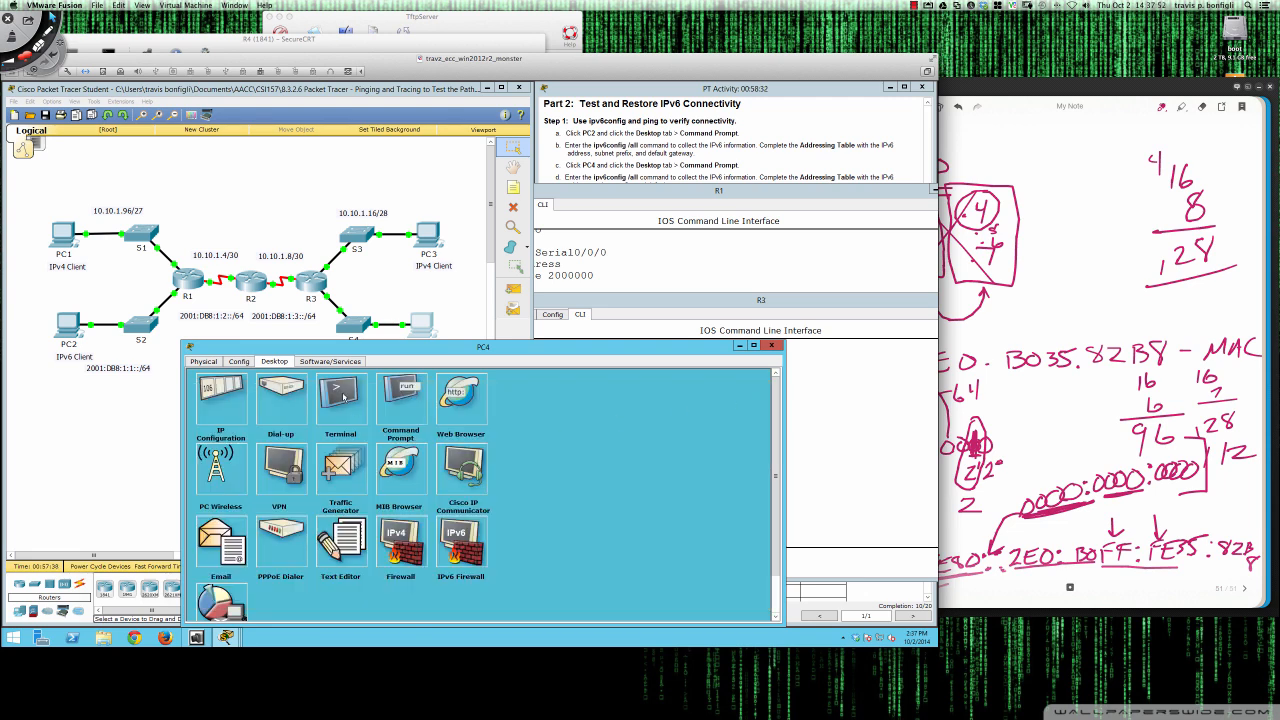
click(238, 403)
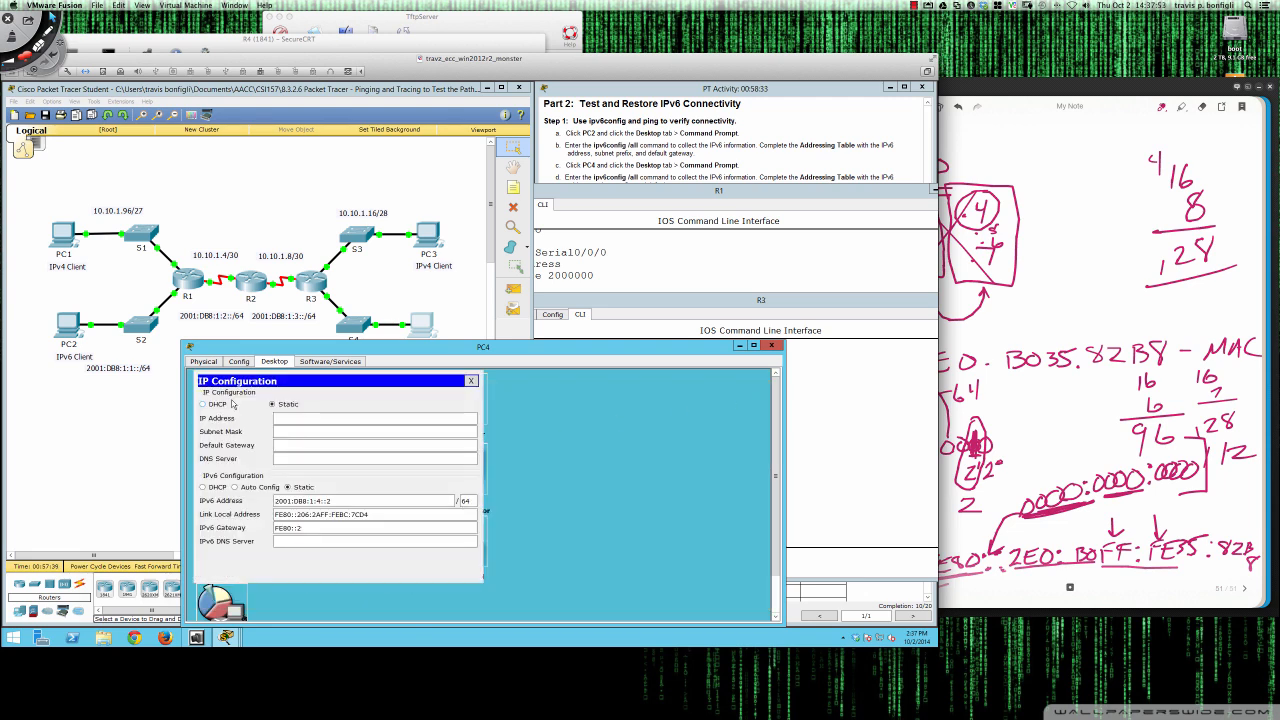
click(316, 528)
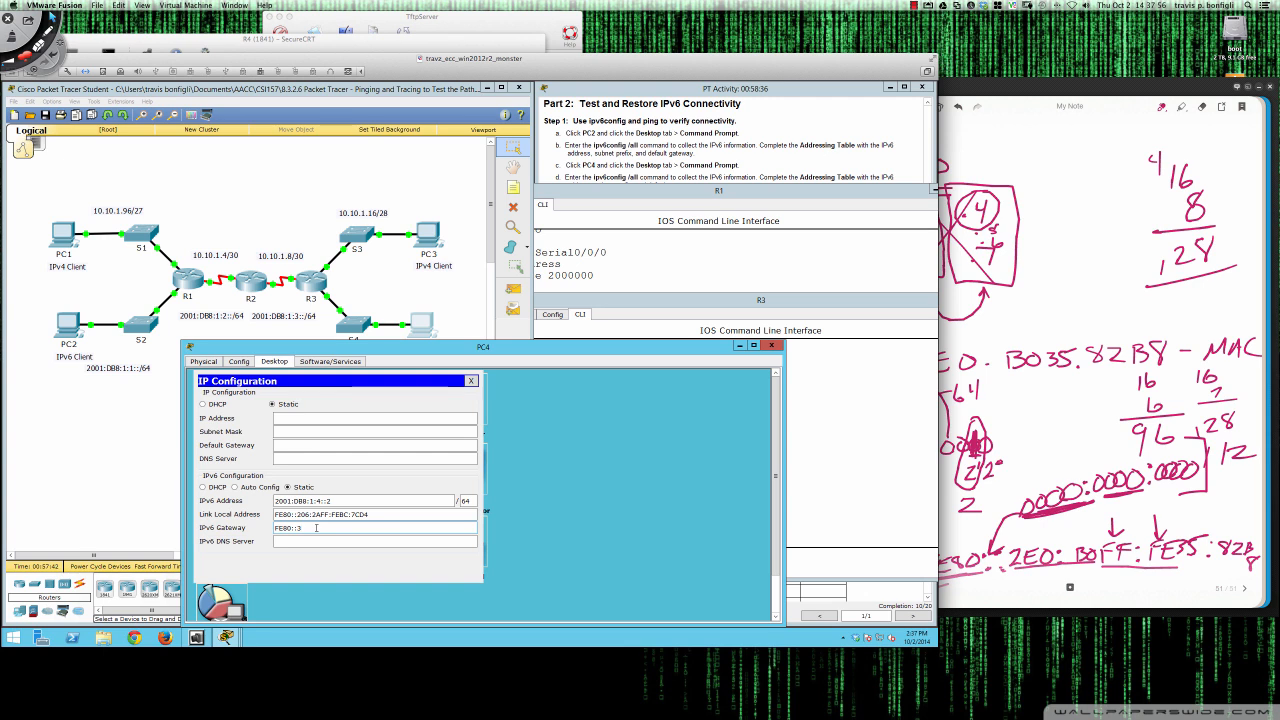
key(BackSpace)
text(3)
click(470, 381)
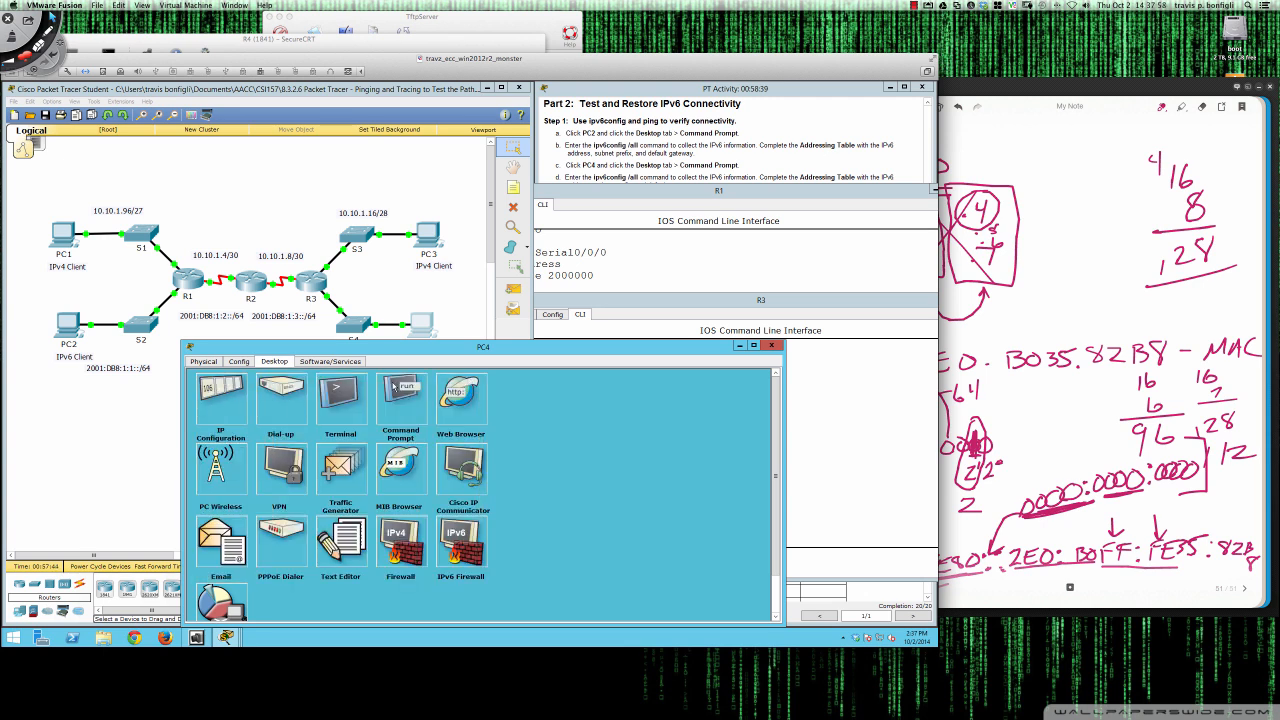
Step: Leave R3's configuration listing and ping PC4 at 2001:DB8:1:4::2 from R3's command line
click(311, 286)
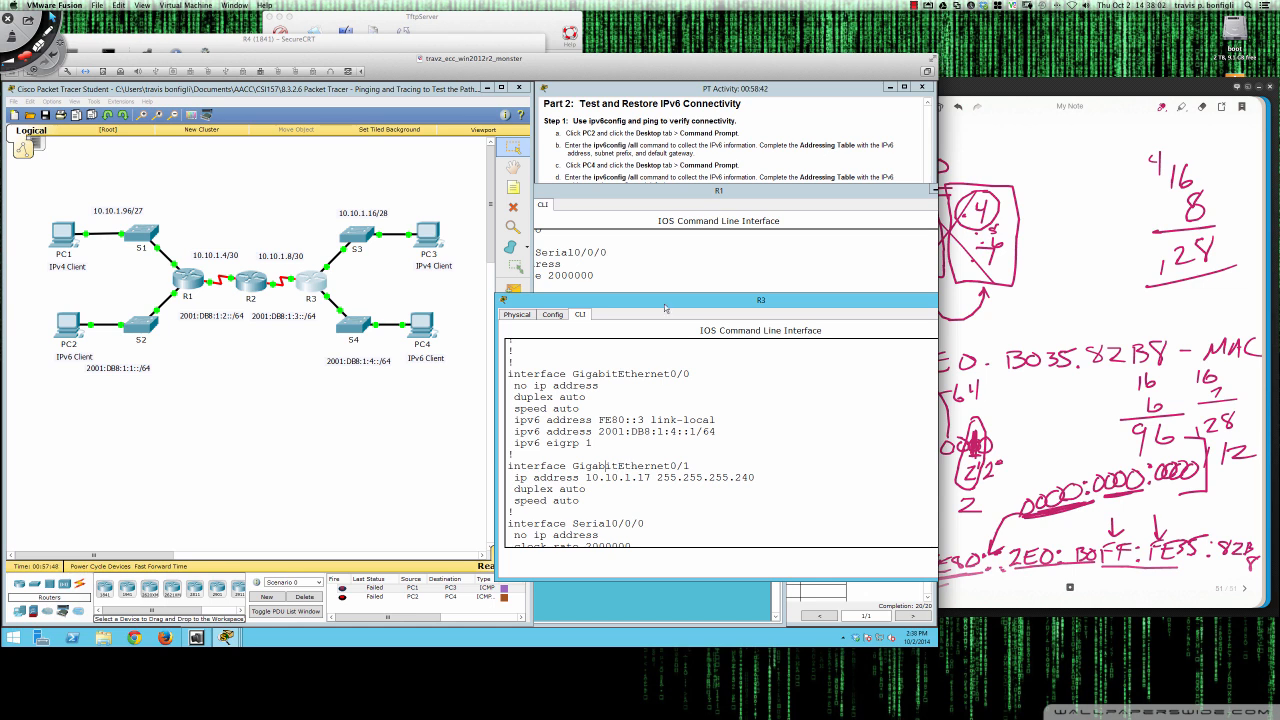
drag(654, 306, 520, 330)
key(space)
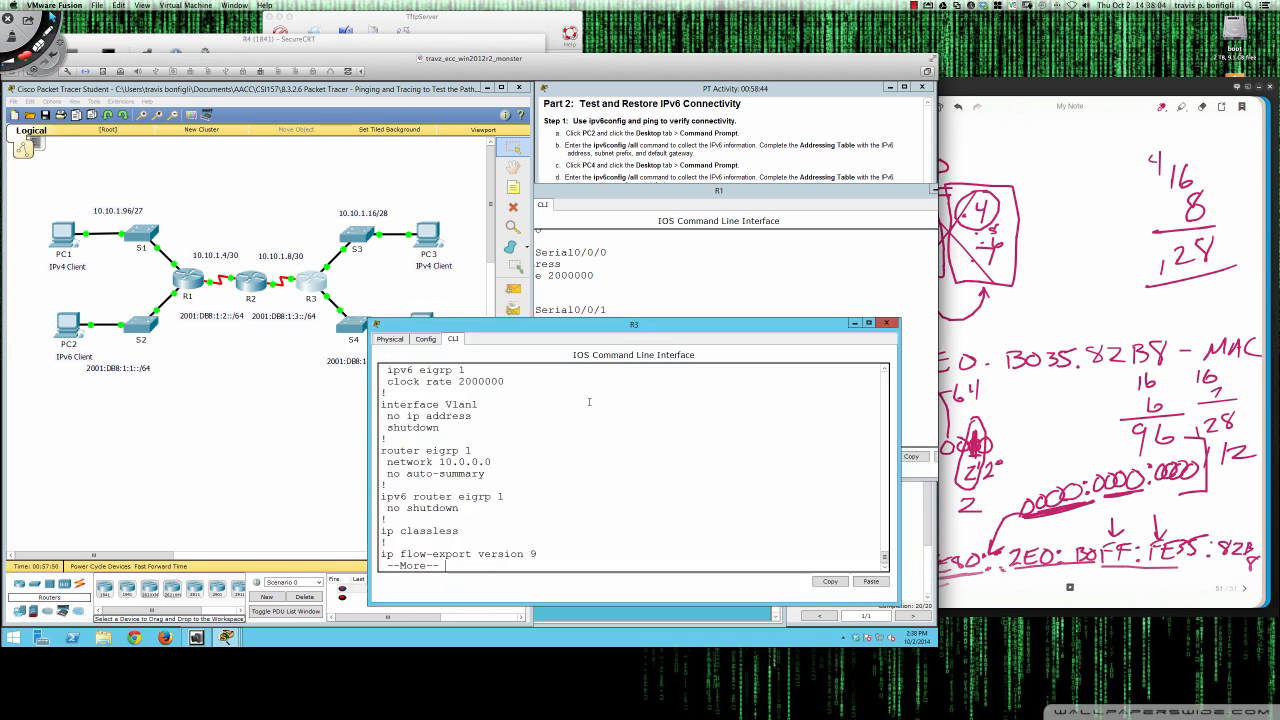
text(qping)
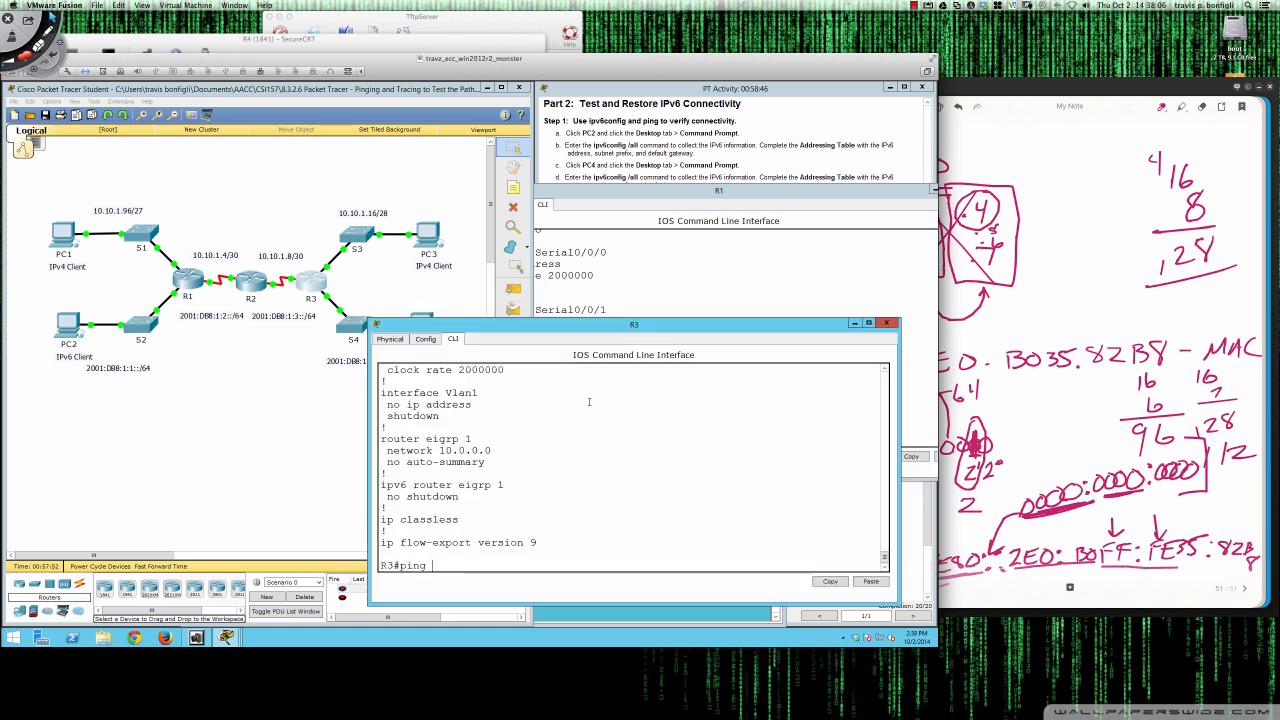
right_click(590, 407)
click(610, 419)
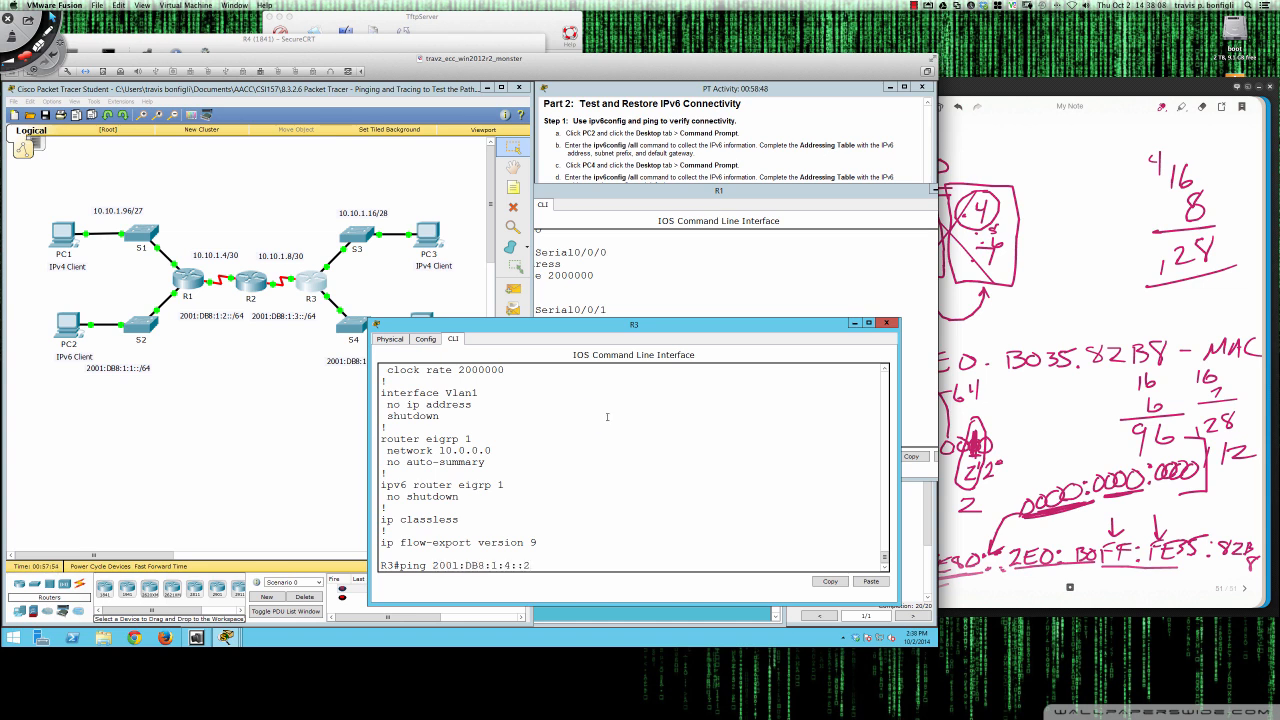
key(Return)
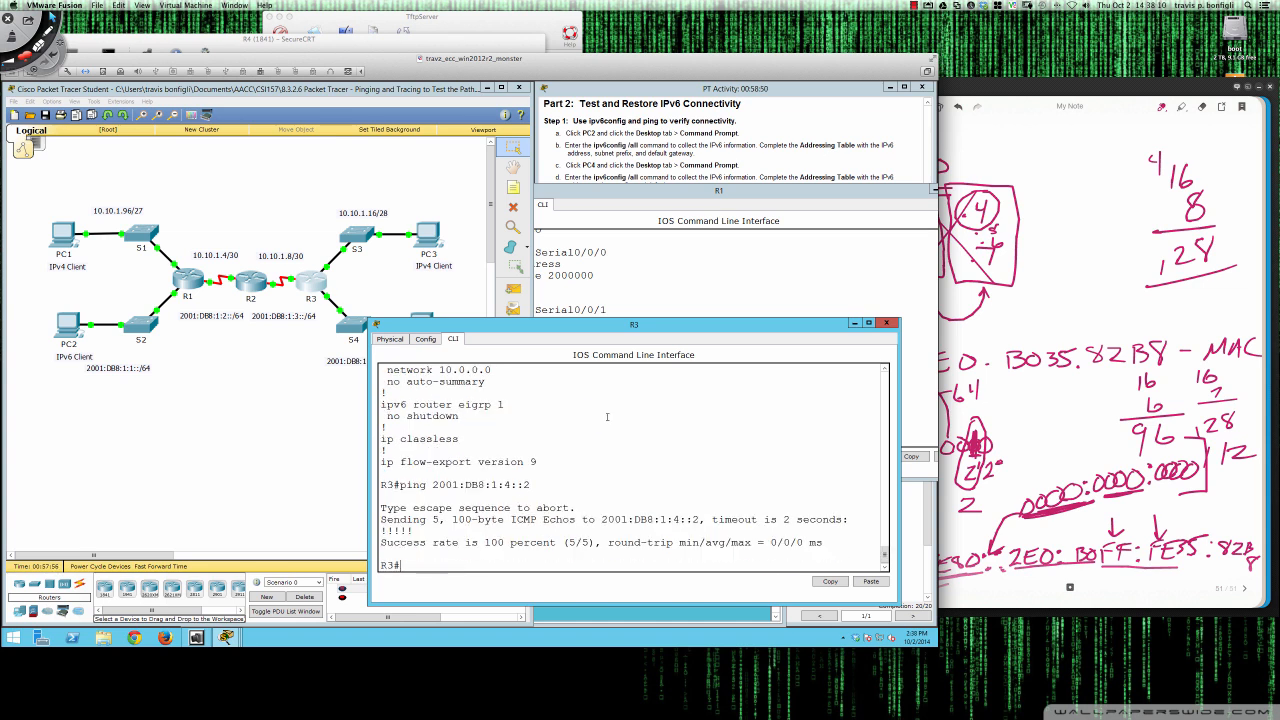
Step: Leave R2's configuration listing and trace the route to 2001:DB8:1:4::2 from R2's command line
click(250, 283)
text(q)
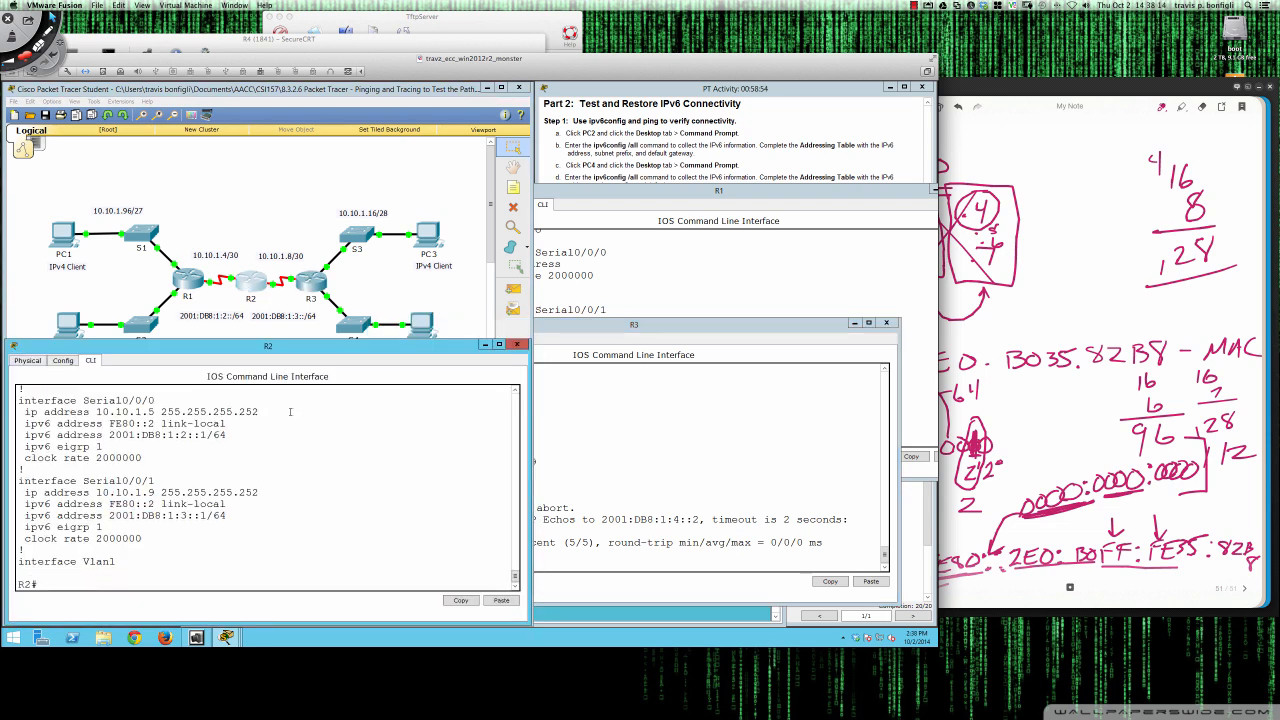
text(ping)
key(Up)
key(Up)
key(Return)
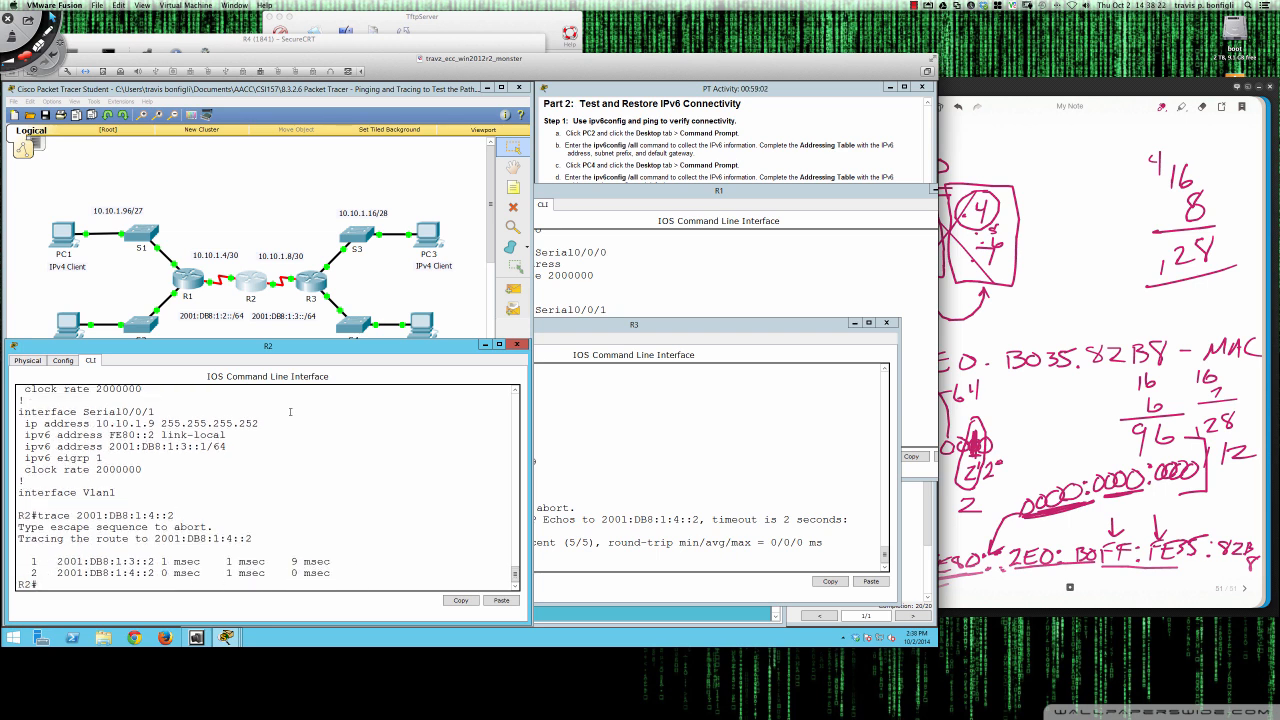
Step: Ping 2001:DB8:1:4::2 from R2's command line by recalling the earlier ping command
key(Up)
key(Up)
key(Up)
key(Up)
key(Return)
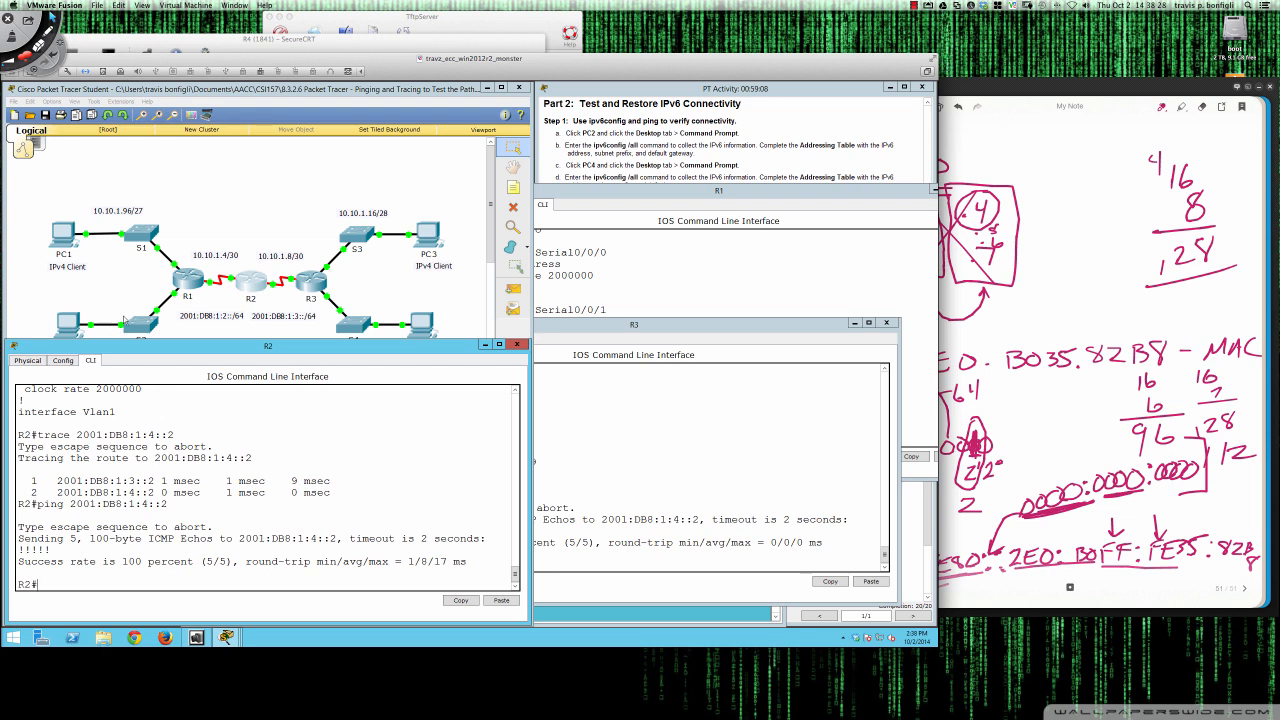
Step: Leave R1's configuration listing and rerun the ping to 2001:DB8:1:4::2 from R1's command line
click(190, 282)
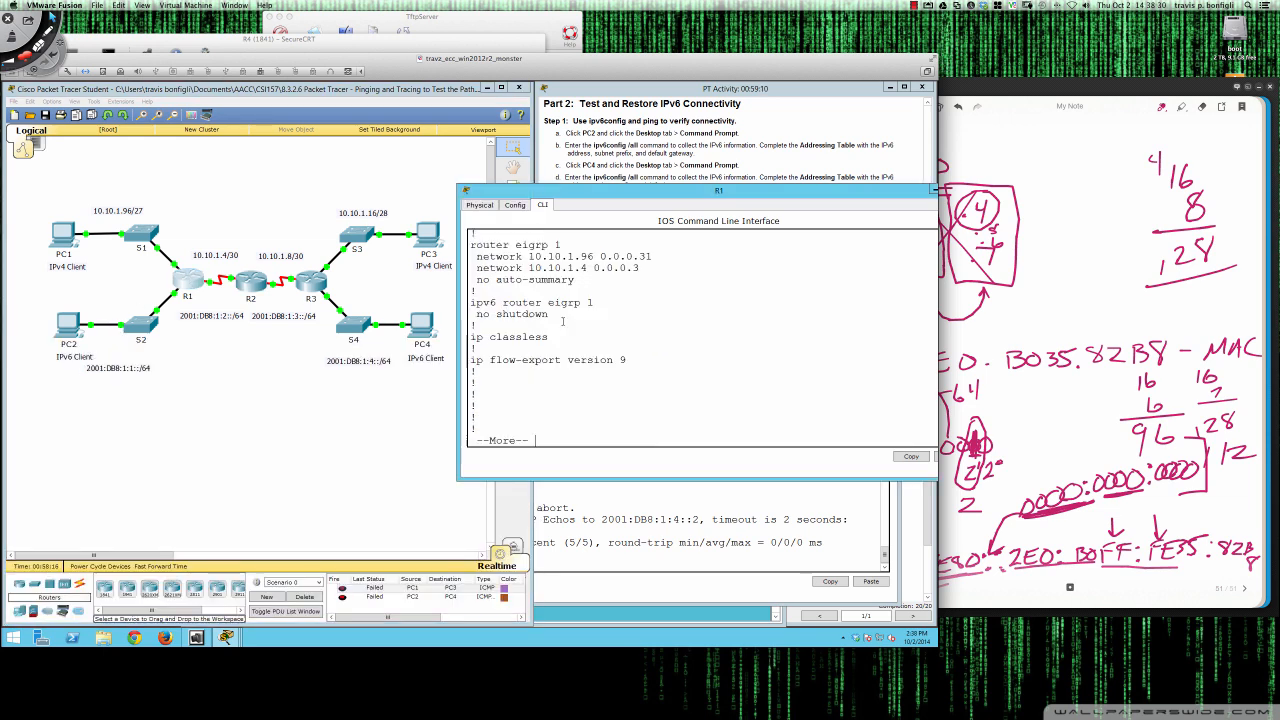
text(sh run)
key(Up)
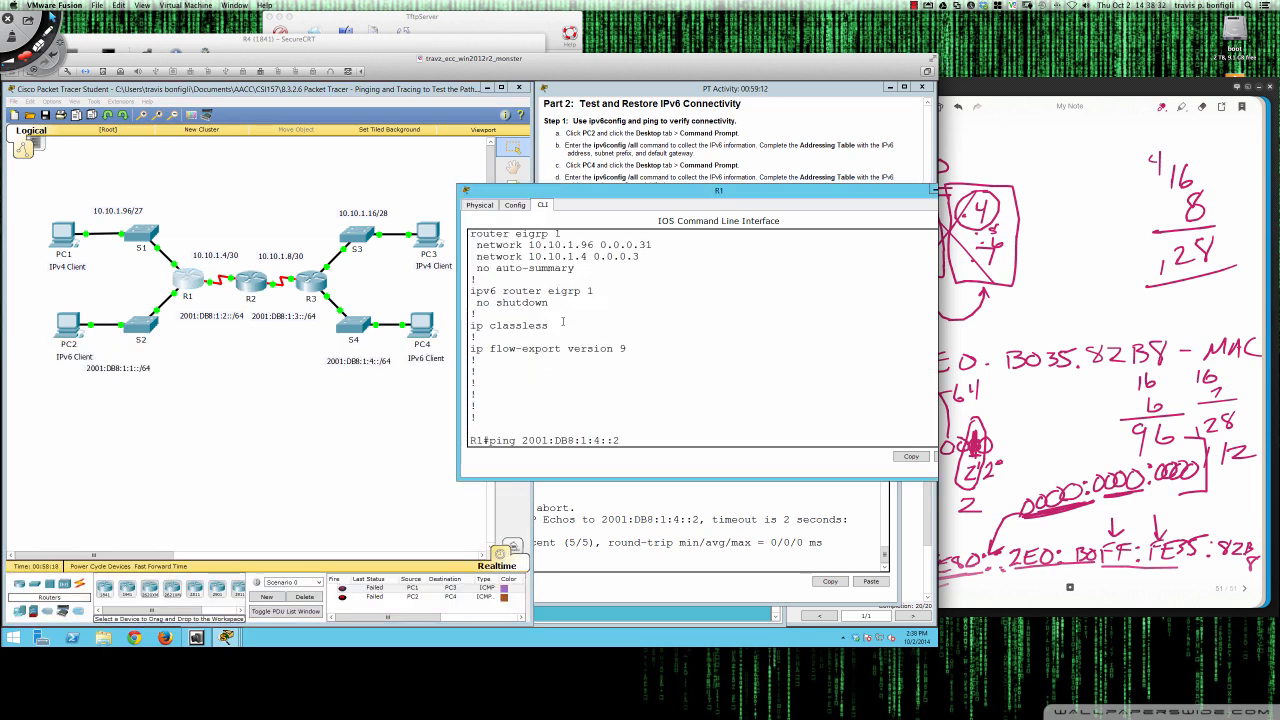
key(Return)
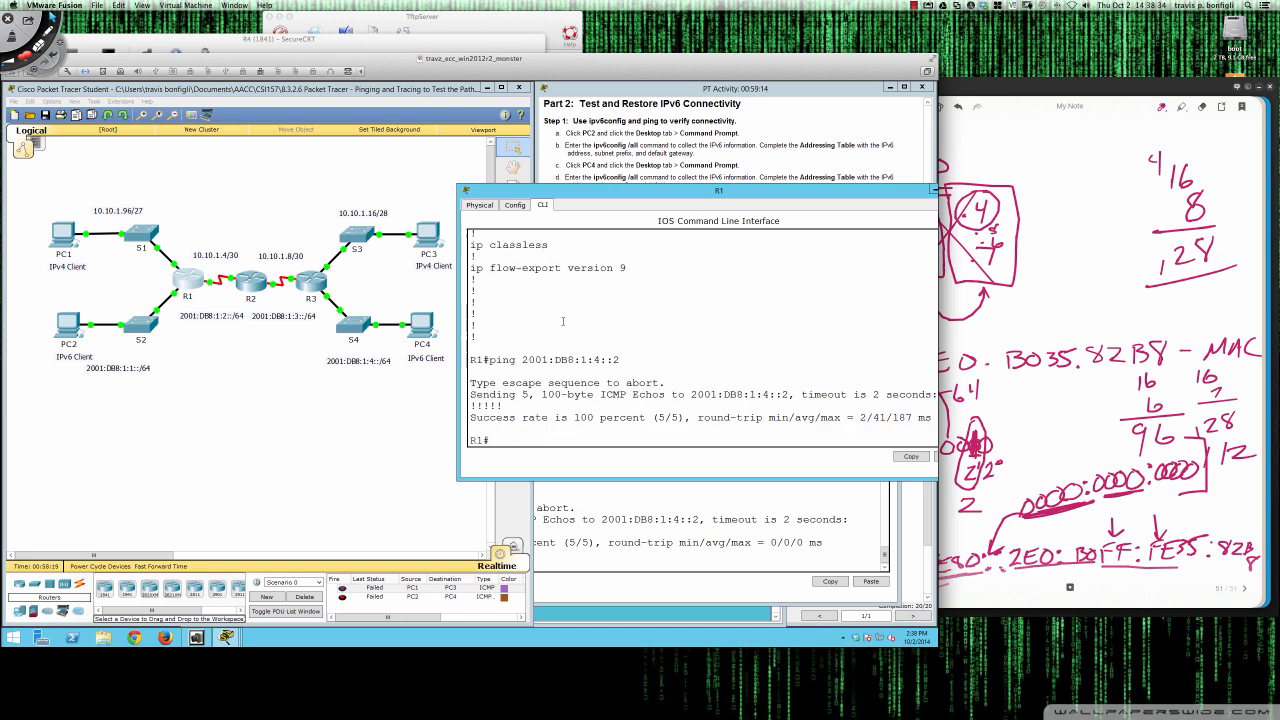
Step: Ping PC4 at 2001:DB8:1:4::2 from PC2's command prompt and trace the route to it with tracert
click(68, 334)
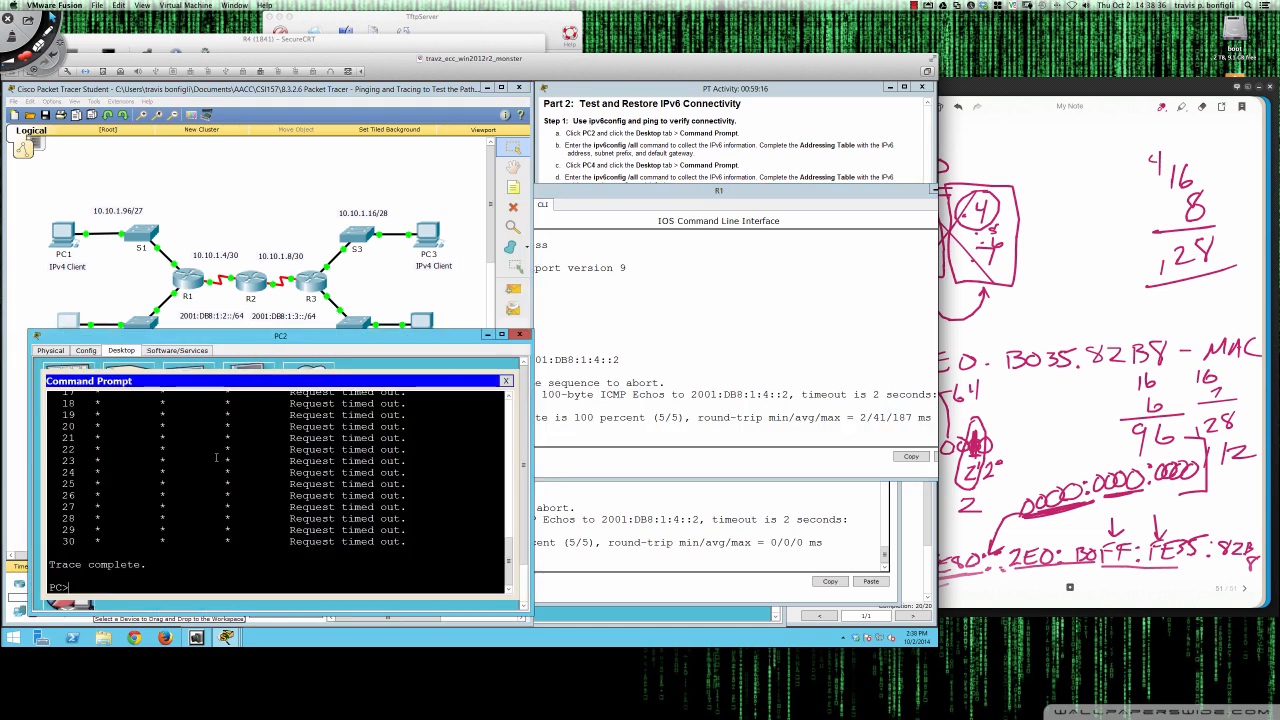
text(ping)
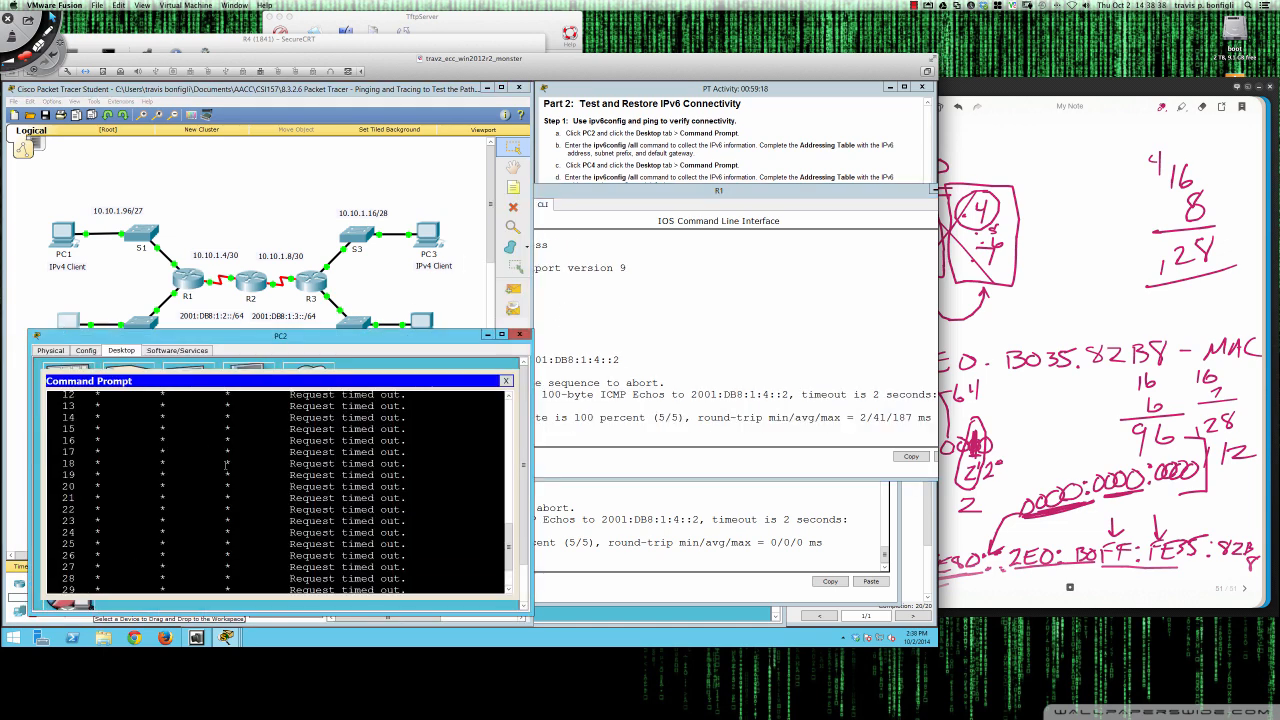
right_click(217, 474)
click(241, 496)
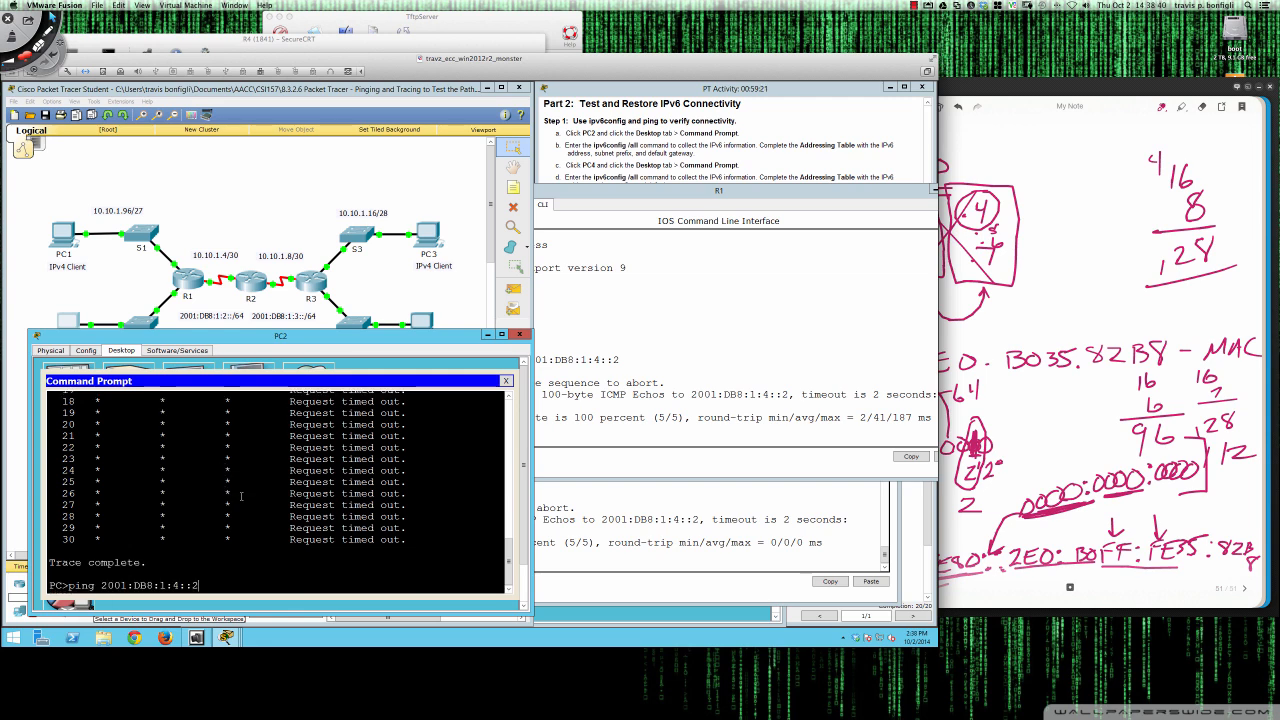
key(Return)
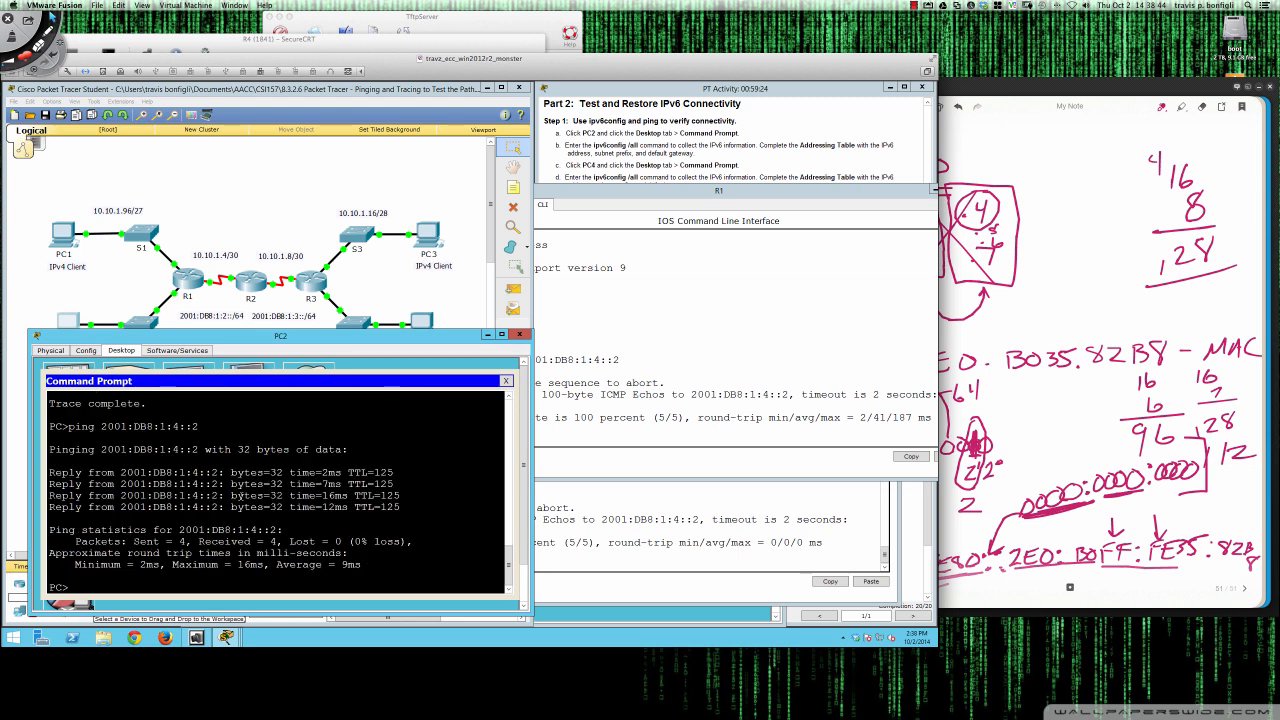
text(tracert 2001:DB8:1:4::2)
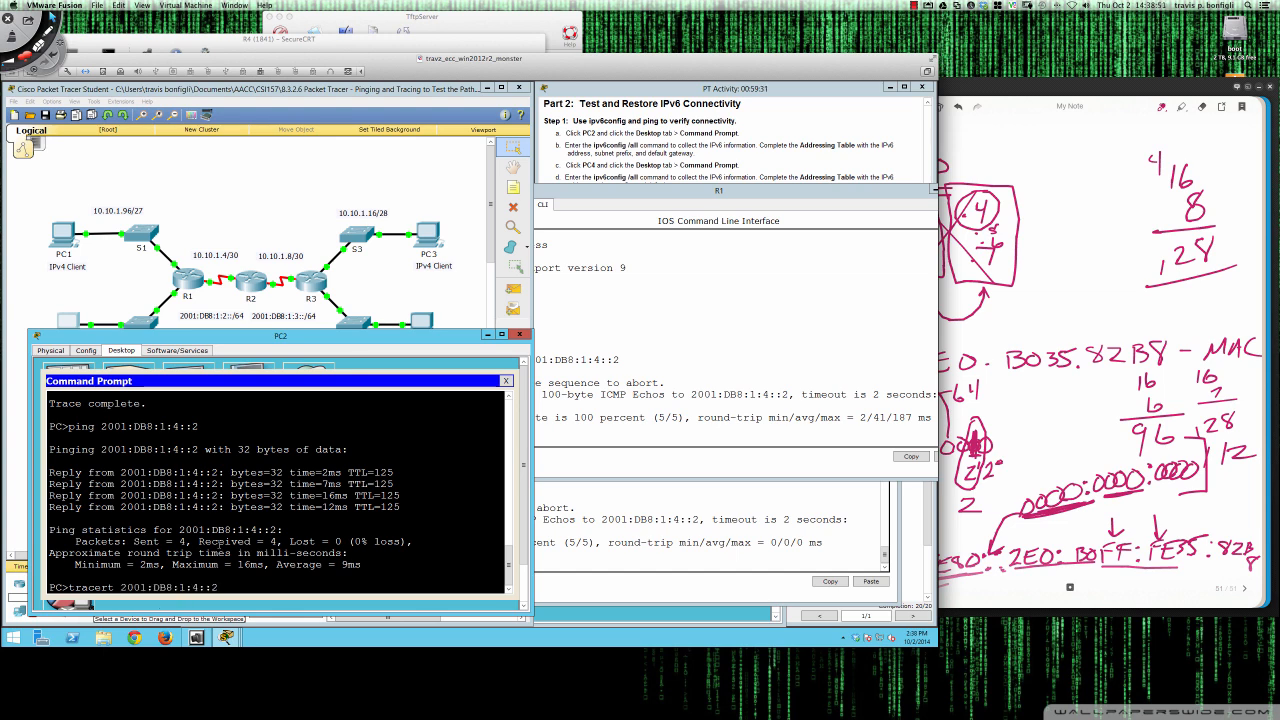
key(Return)
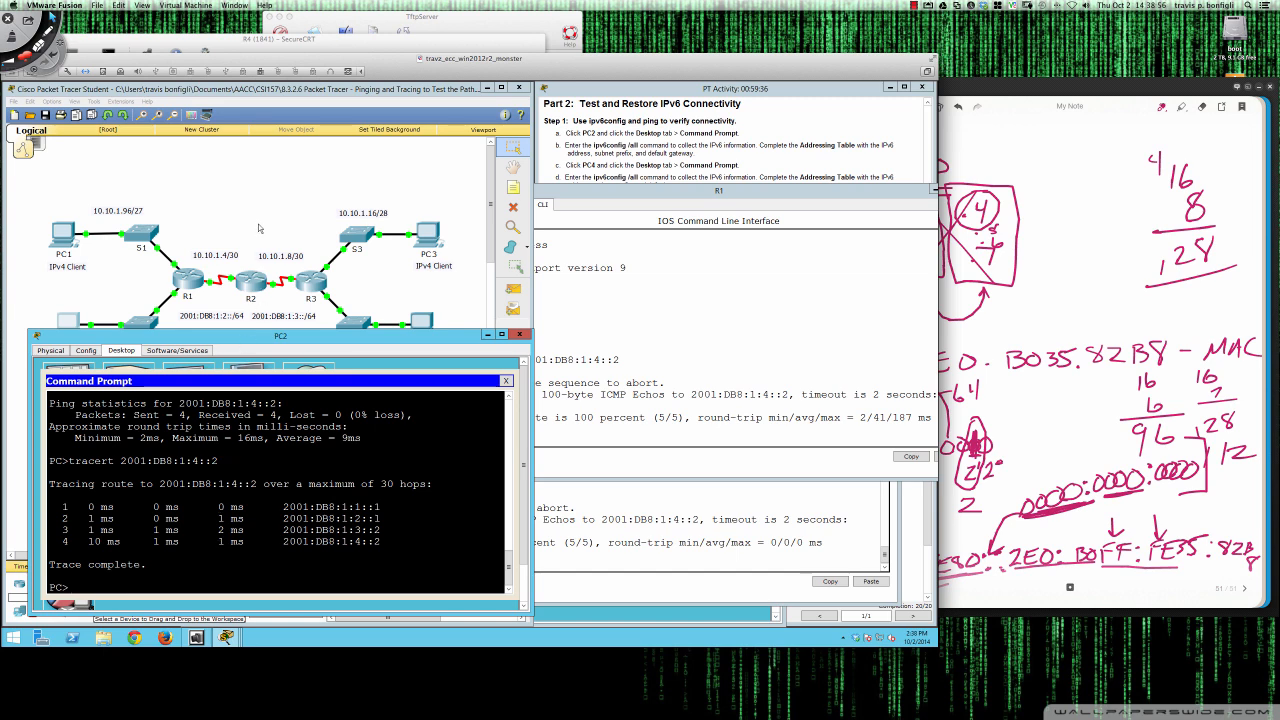
Step: Review the IPv4 and IPv6 addresses of R2's Serial0/0/0 and Serial0/0/1 interfaces in its configuration listing
click(250, 283)
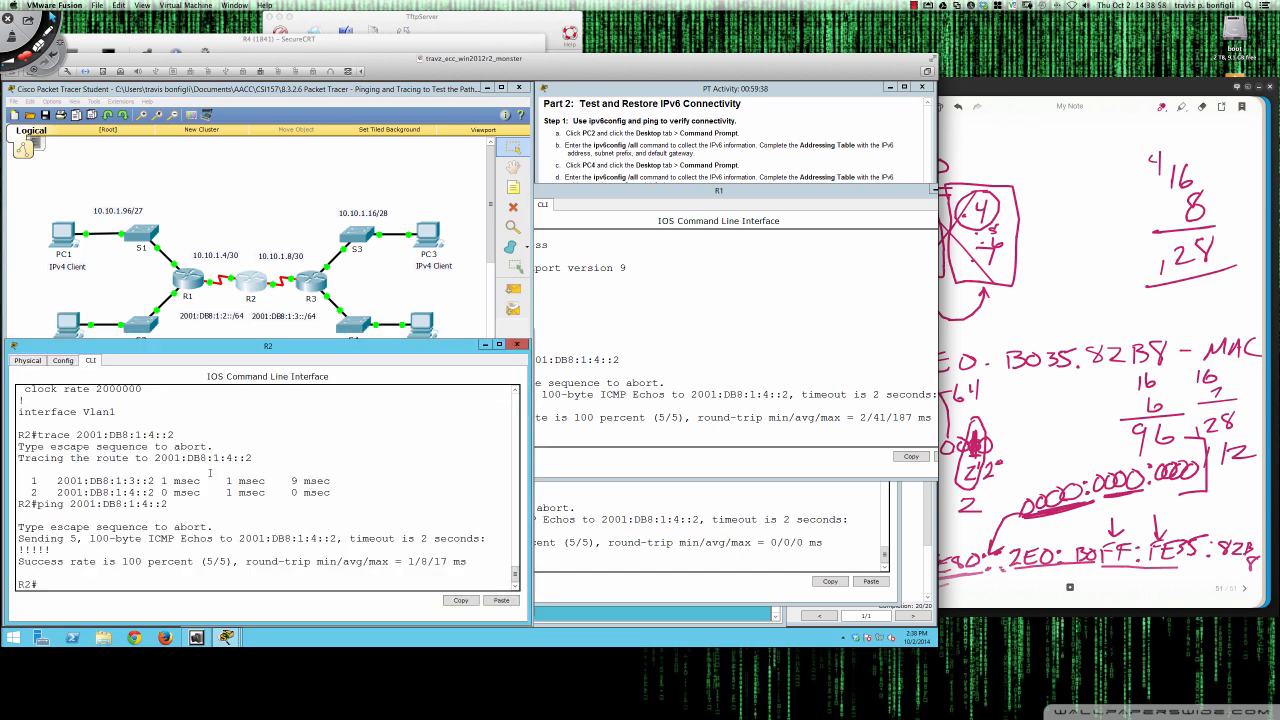
scroll(209, 472, up, 10)
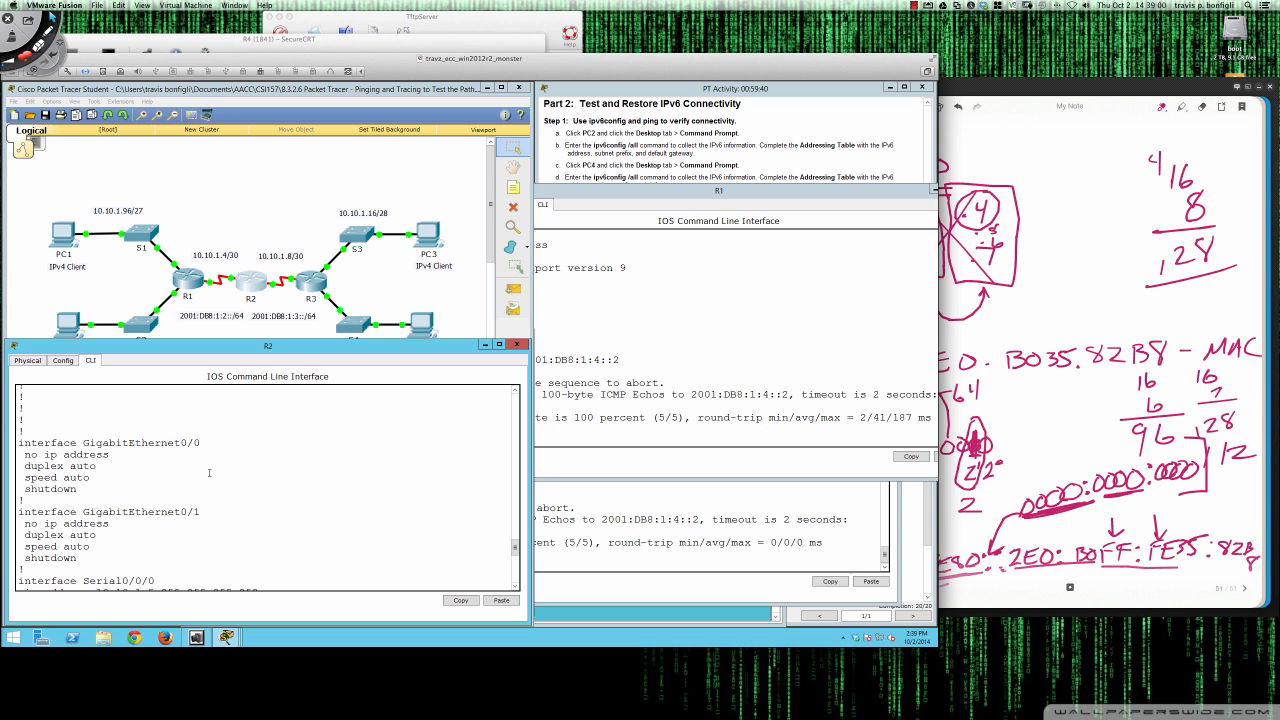
scroll(209, 472, down, 3)
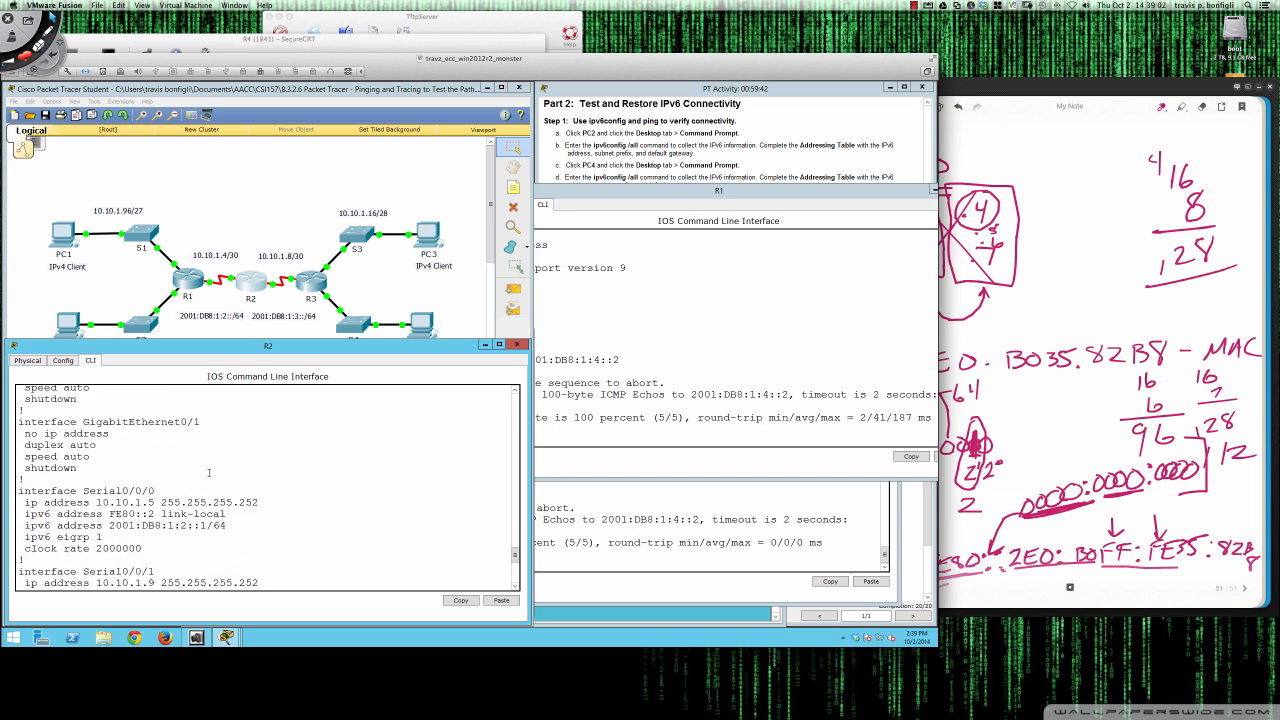
scroll(209, 472, down, 2)
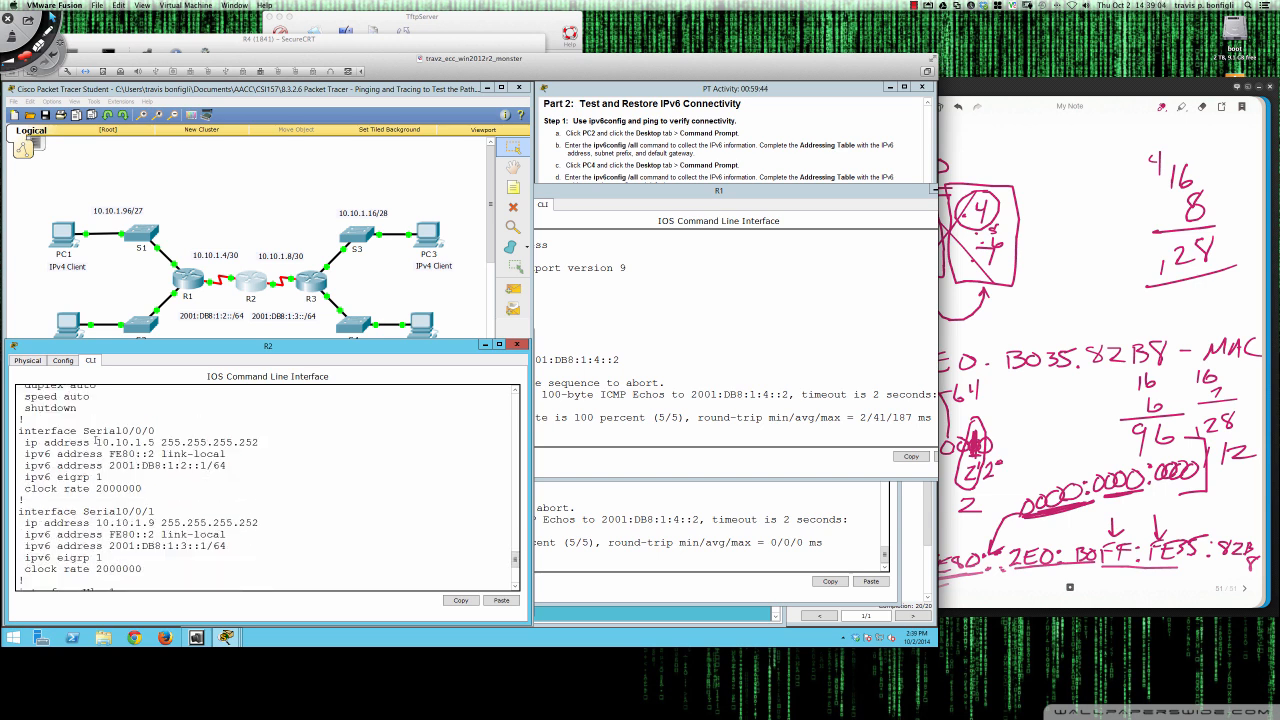
drag(96, 442, 160, 442)
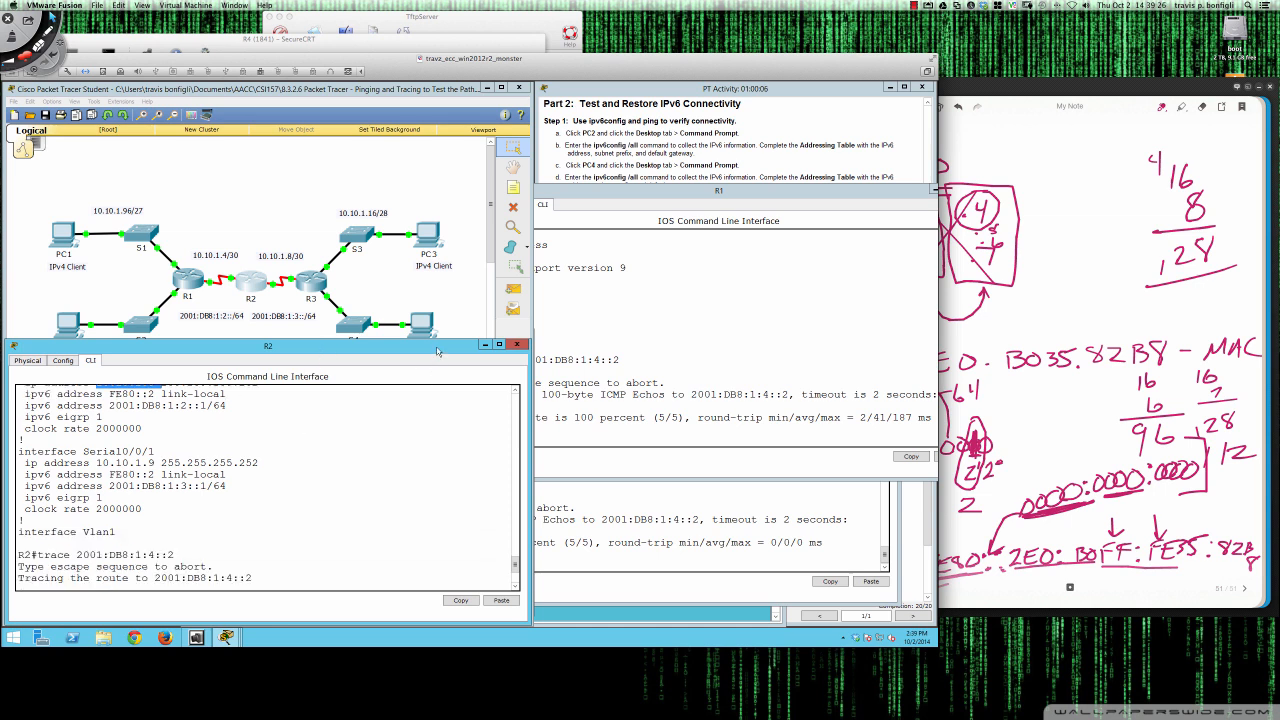
Step: Glance at R3's command line, then check the static IPv6 settings in PC4's IP configuration and close PC4
click(314, 290)
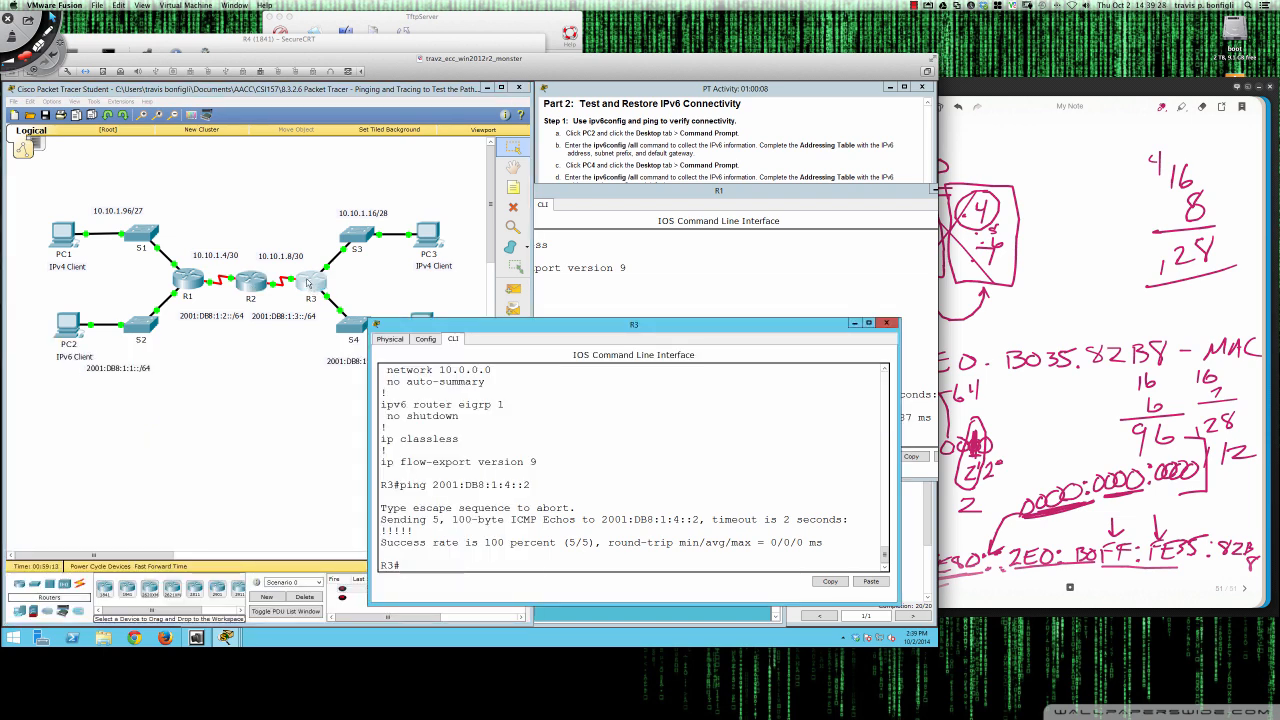
click(853, 323)
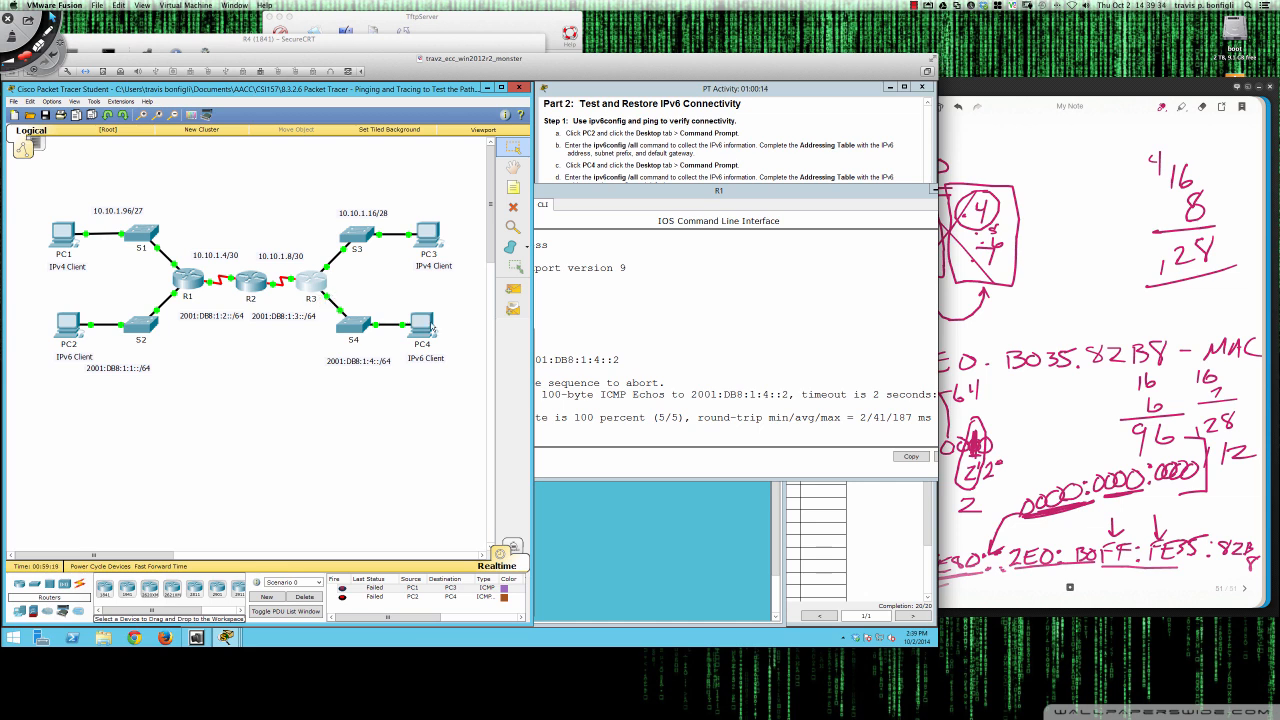
click(421, 327)
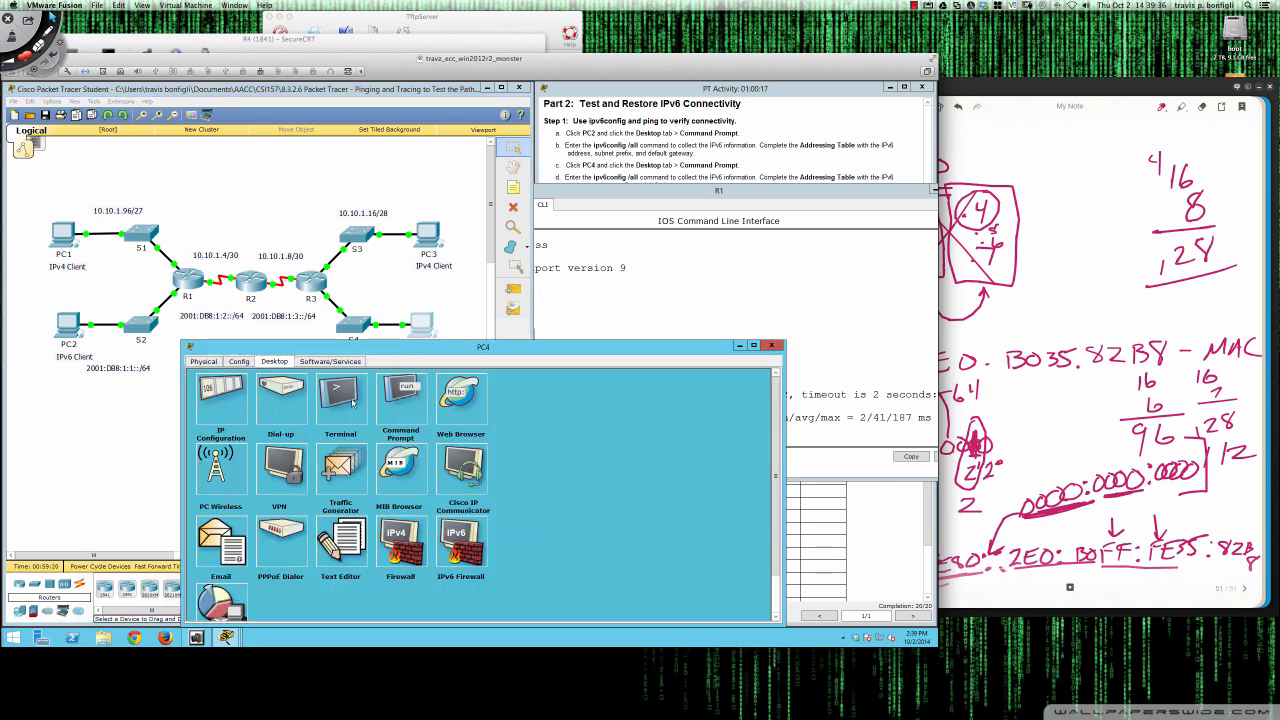
click(228, 415)
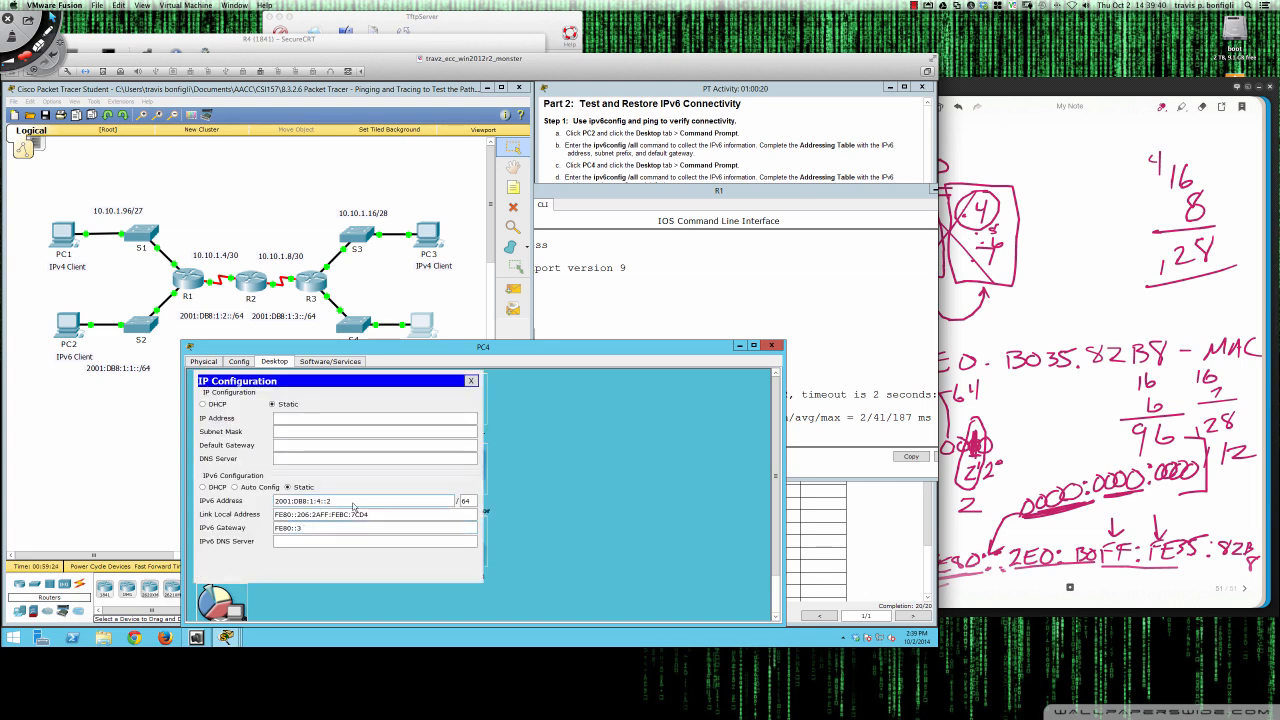
click(471, 381)
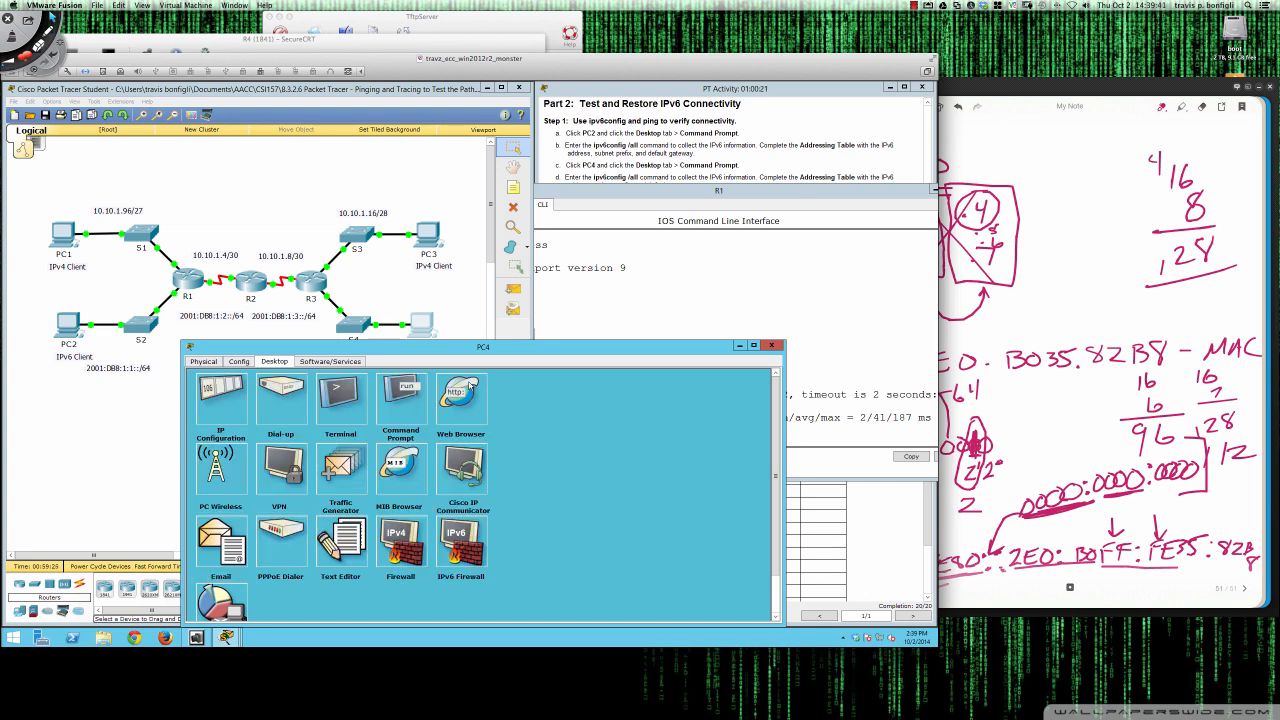
click(771, 345)
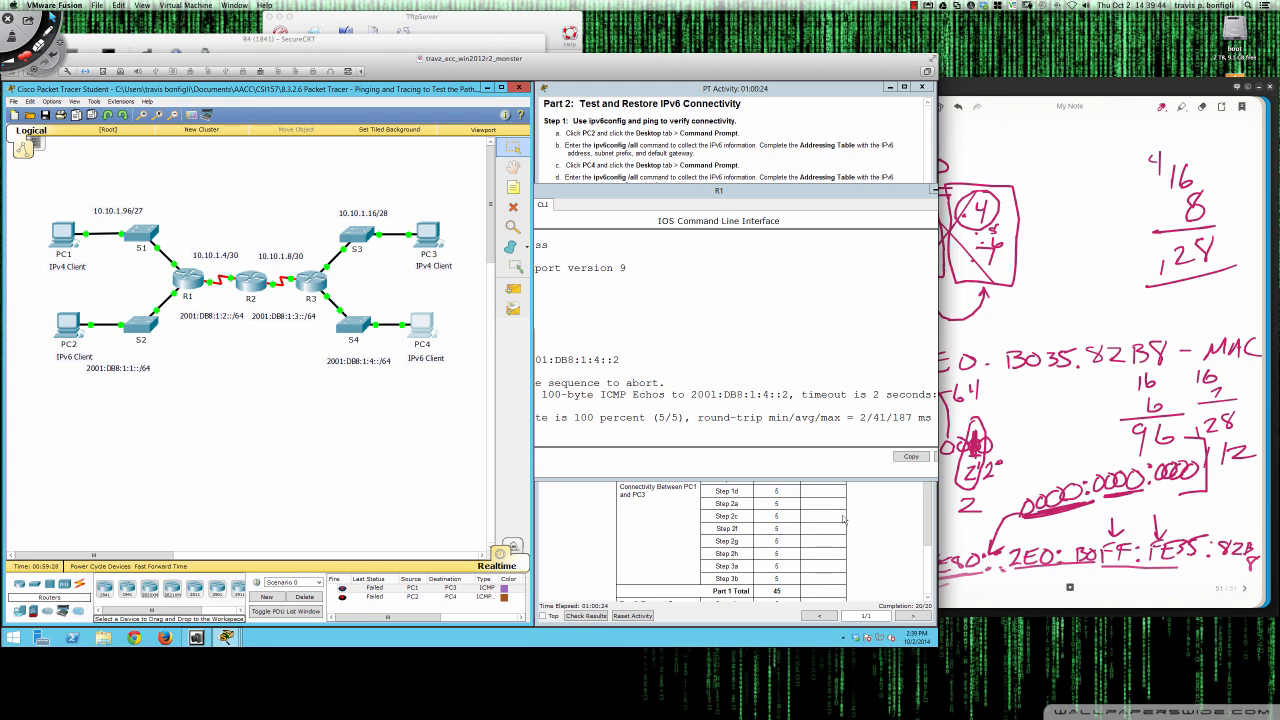
Step: Check the activity results, close them, and place the instructions window beside the topology
click(589, 616)
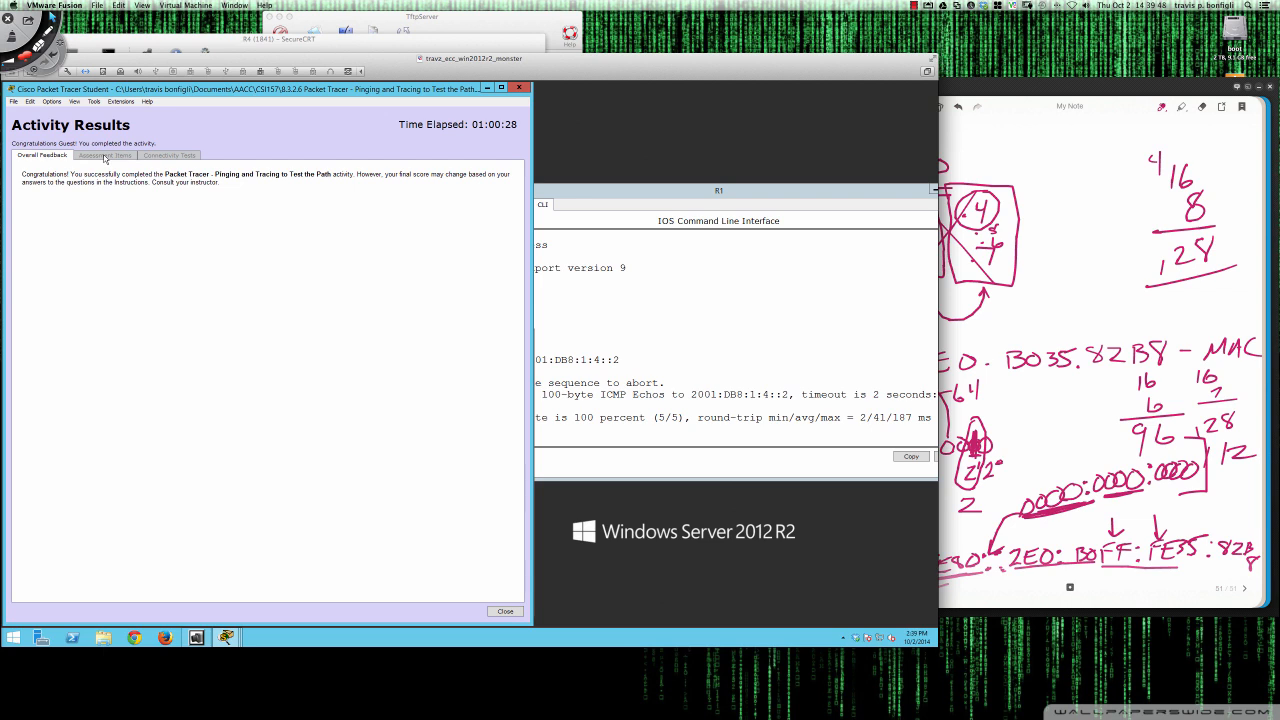
click(505, 612)
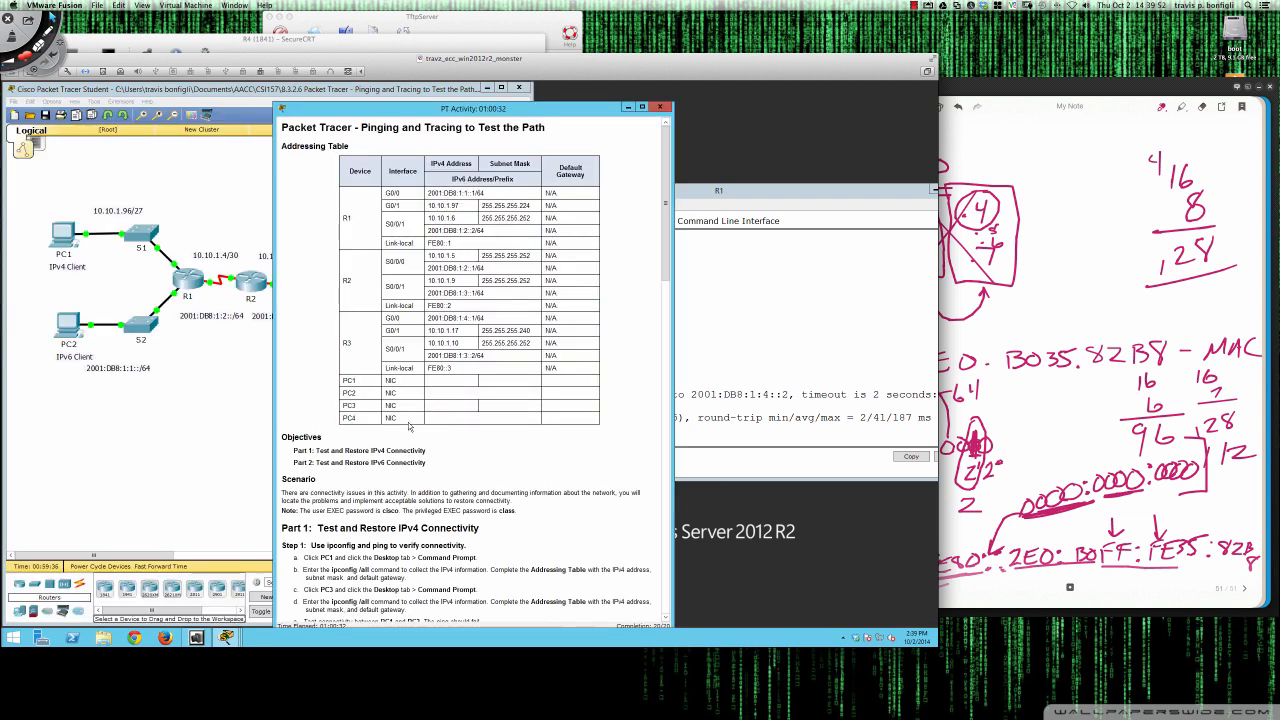
drag(421, 104, 681, 91)
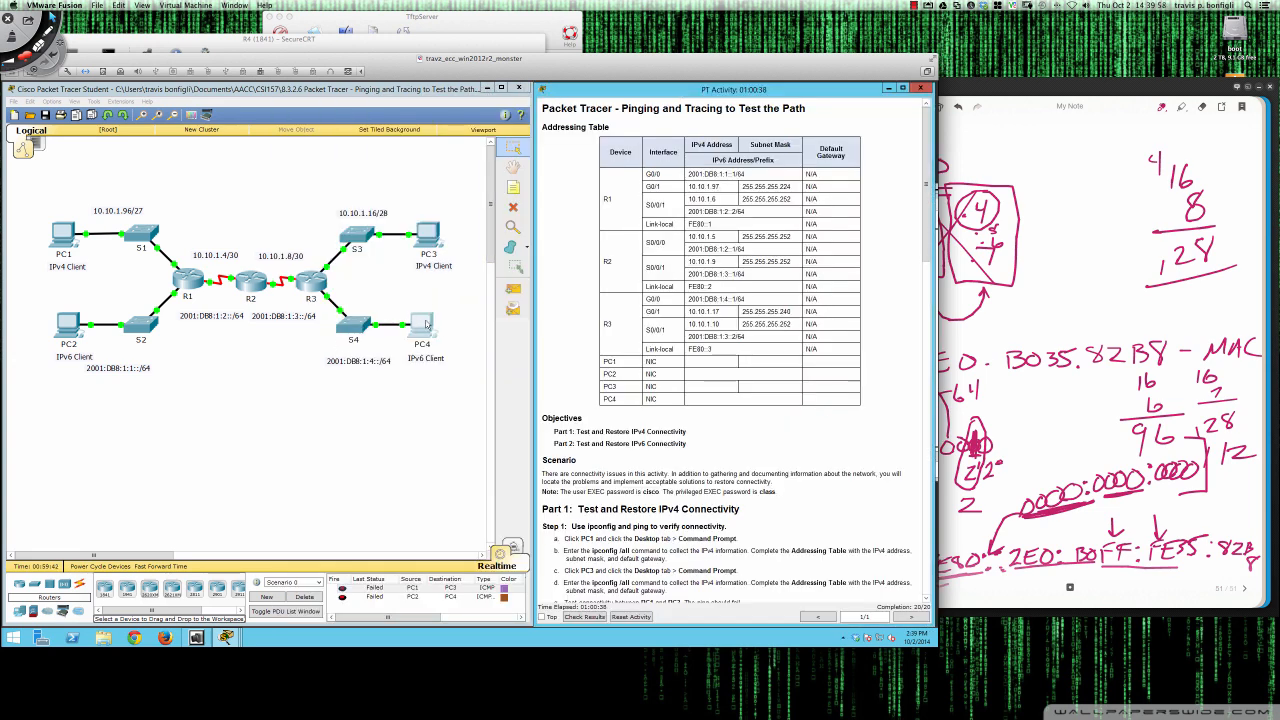
Step: Edit the IPv6 gateway in PC4's IP configuration and close the configuration
click(424, 328)
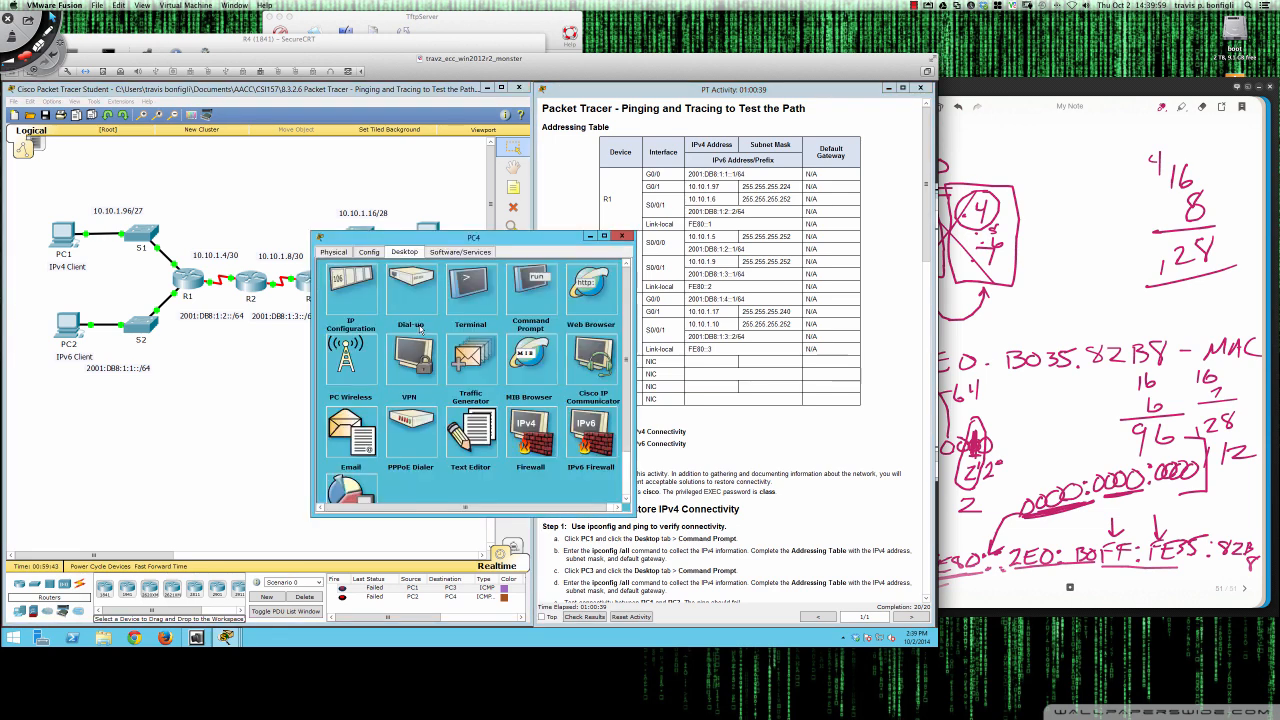
click(350, 295)
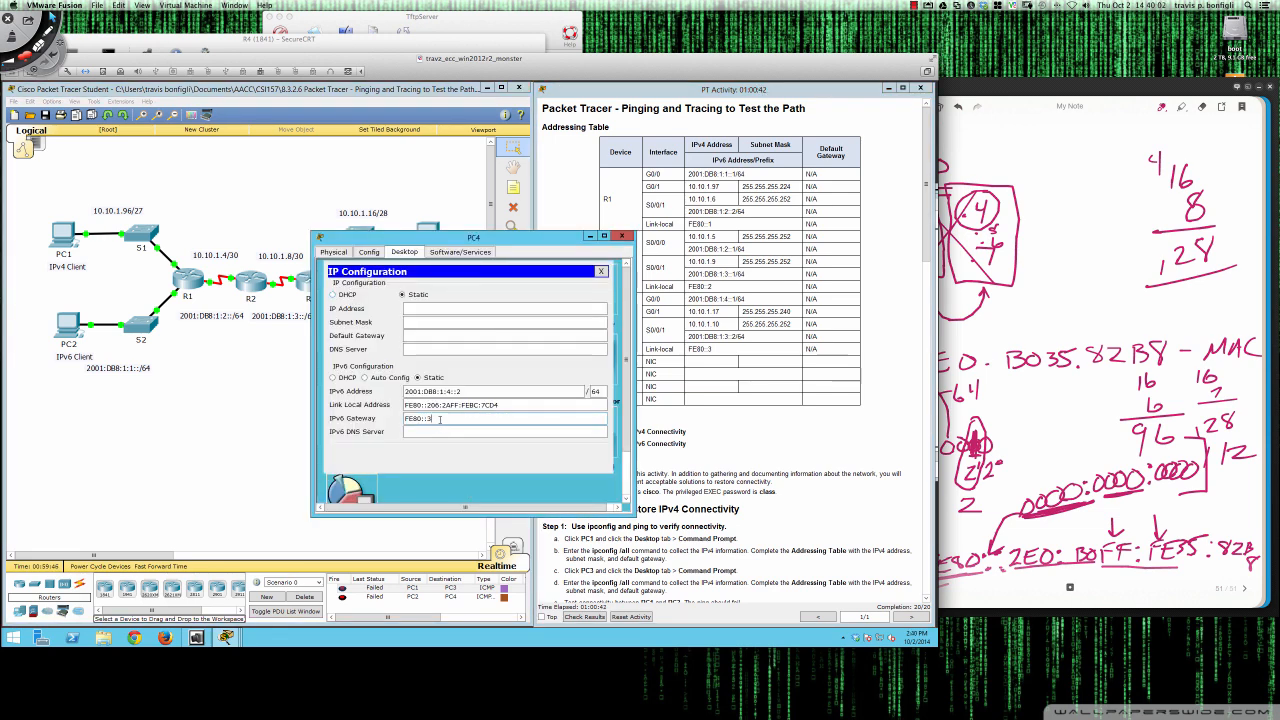
click(601, 271)
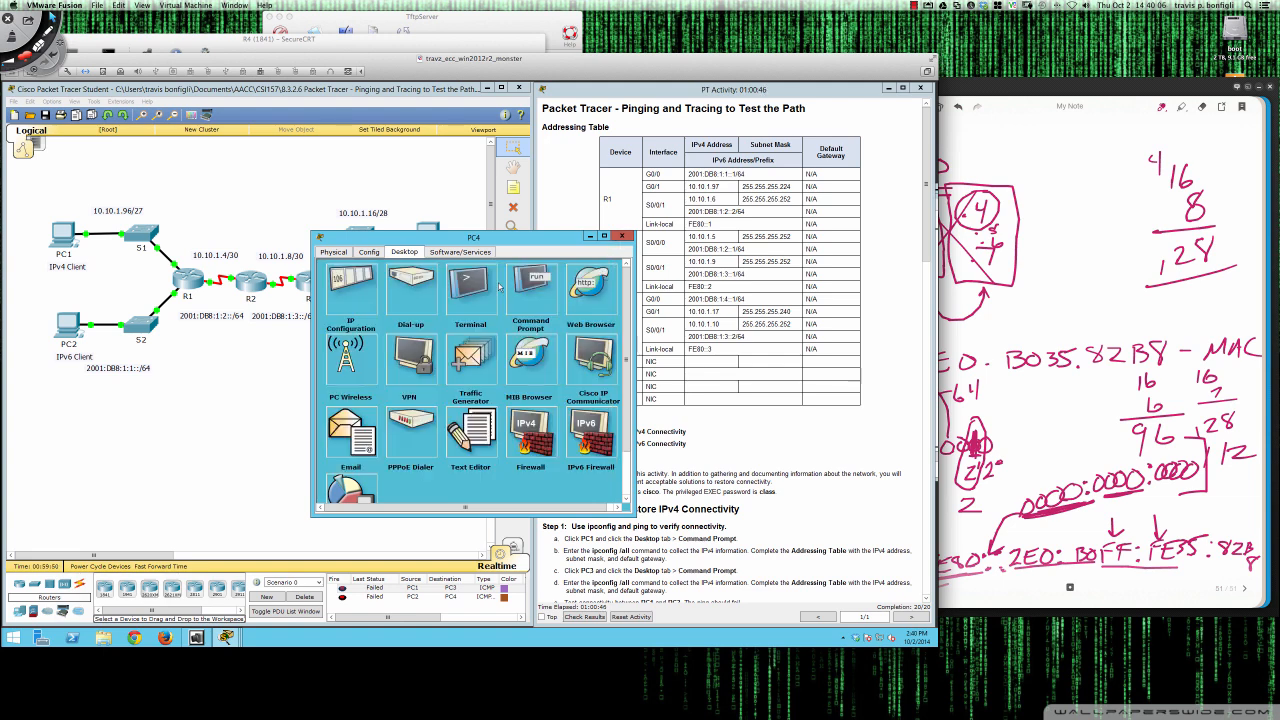
Step: Try to ping 2001:dbe:1:1:2 from PC4's command prompt, then move PC4's window off the addressing table
click(535, 283)
text(p)
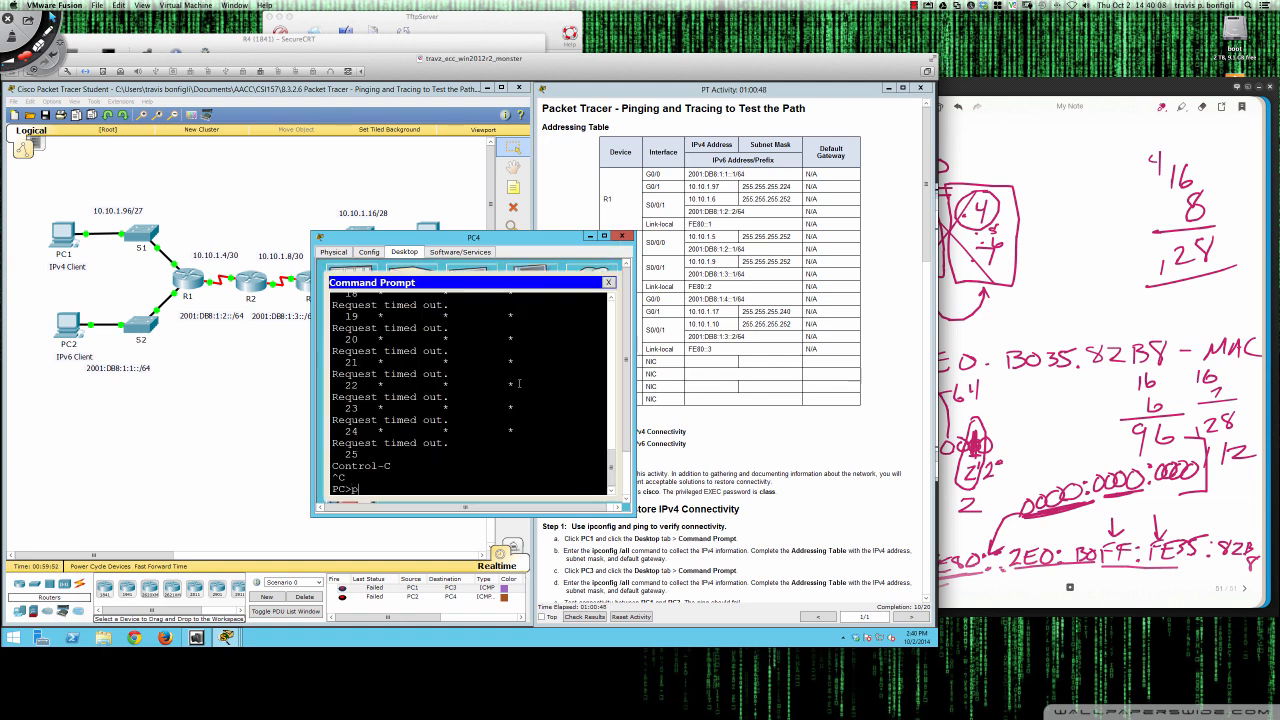
text(ing 2001:dbe:1:1:2)
key(Return)
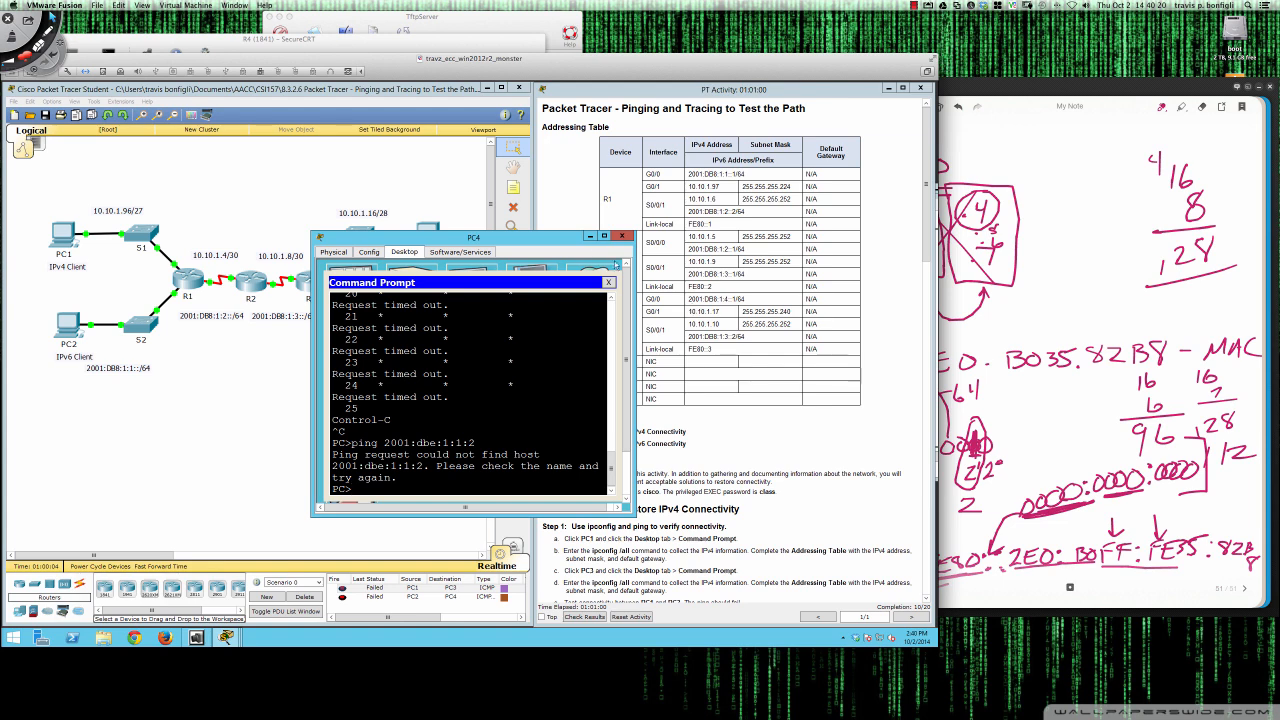
drag(588, 239, 455, 279)
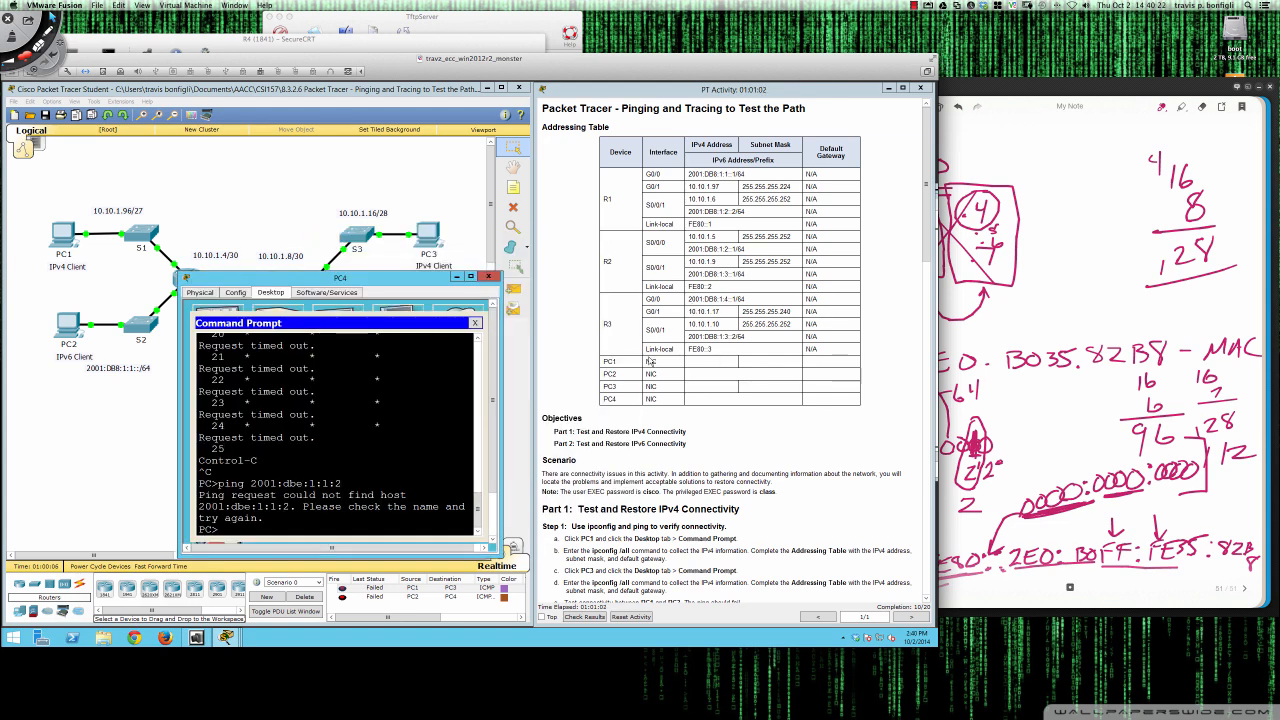
Step: Look back through PC2's command output and rerun the tracert to 2001:DB8:1:4::2 from its command prompt
click(68, 324)
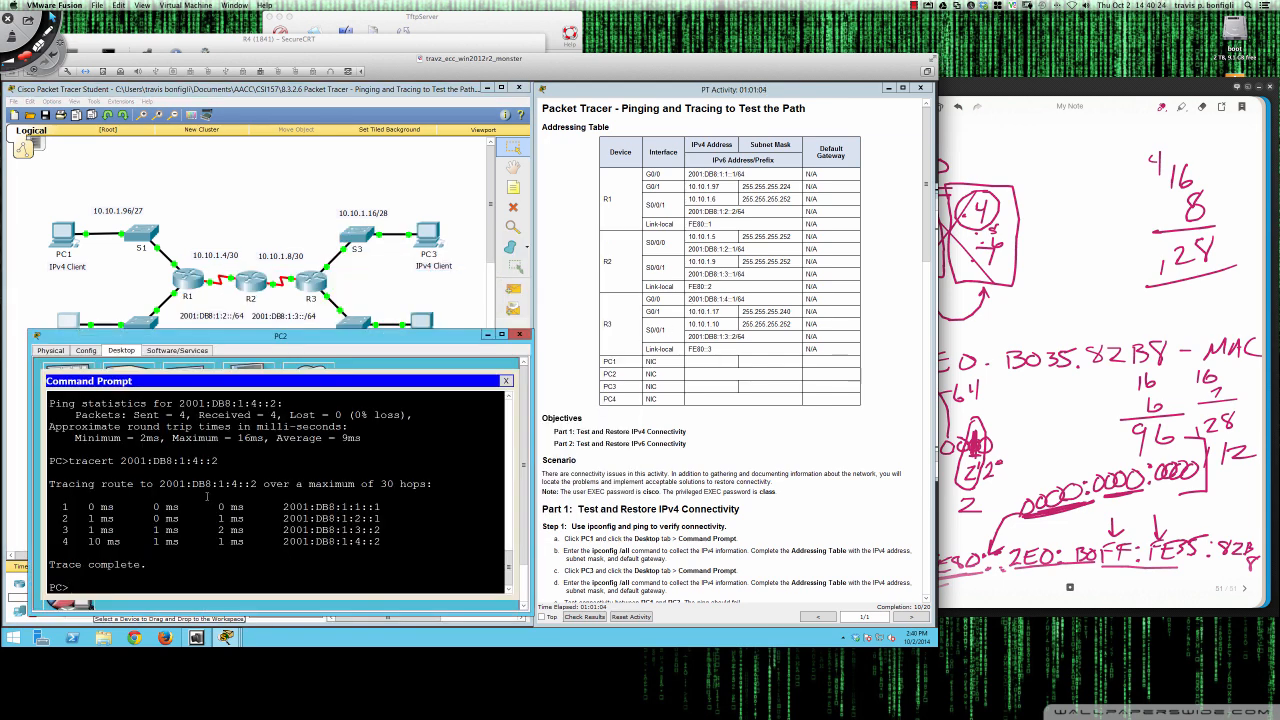
scroll(207, 496, up, 3)
scroll(207, 495, up, 3)
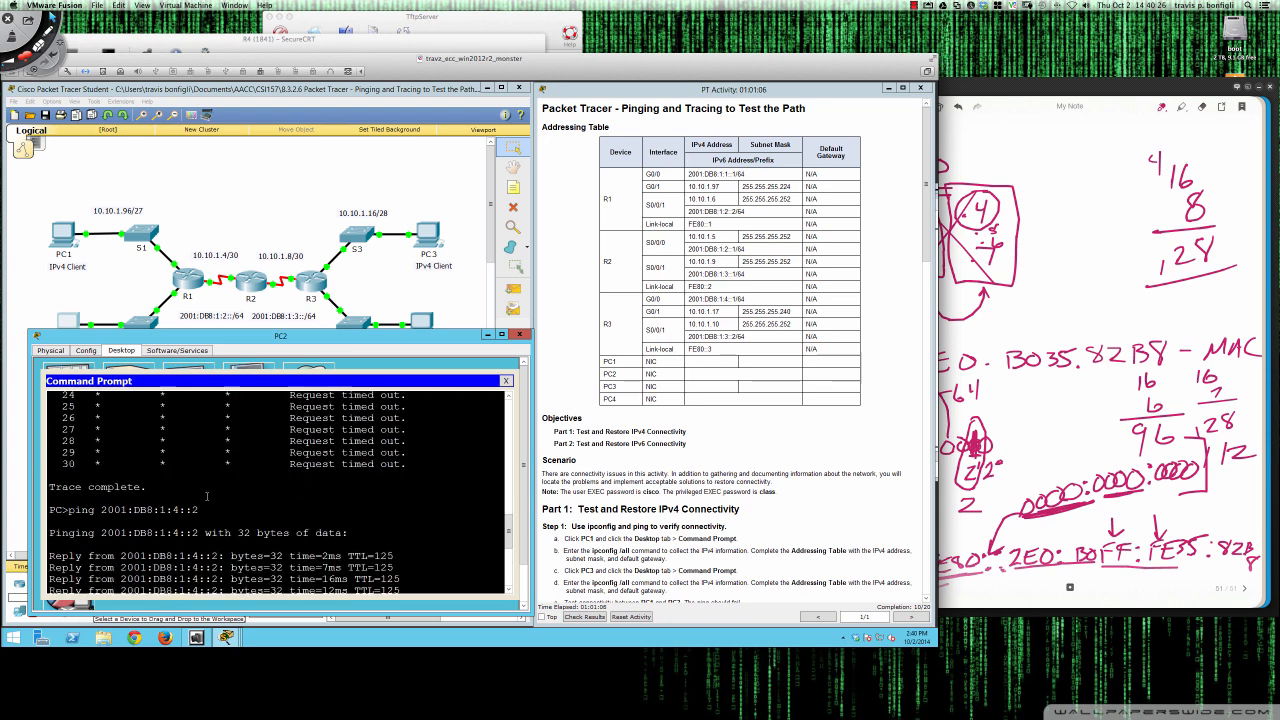
key(Up)
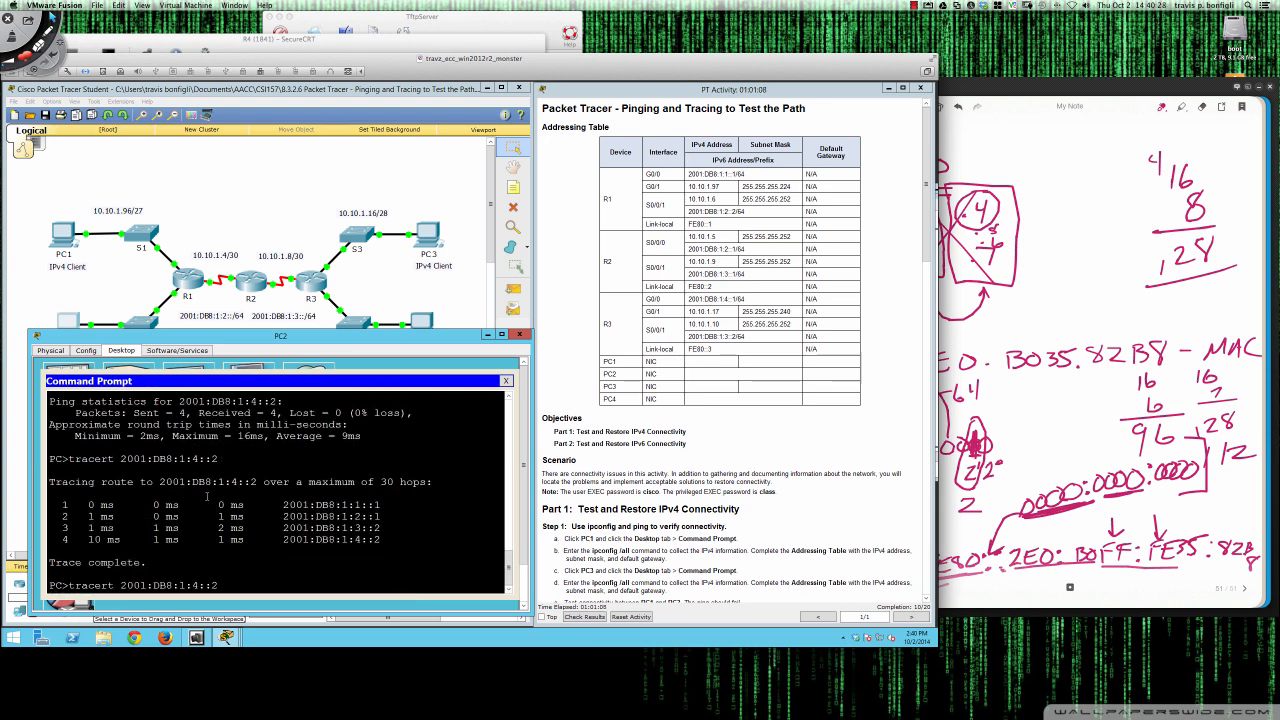
key(Return)
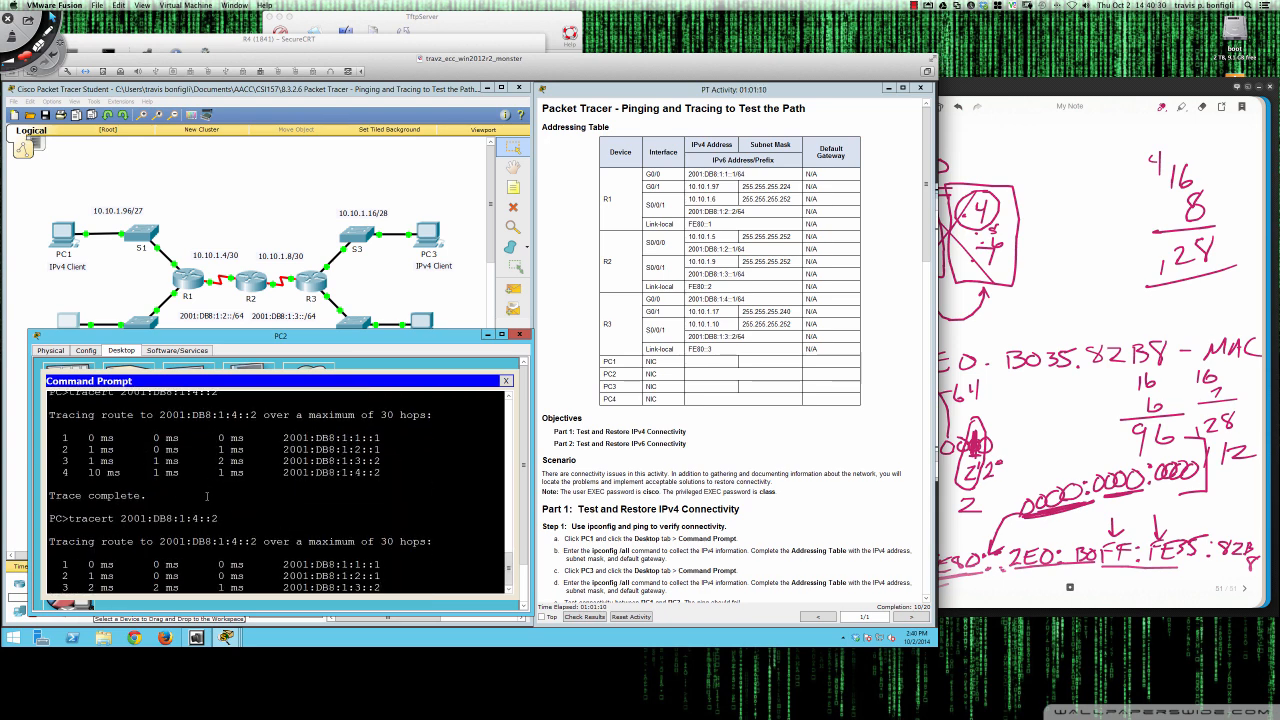
click(395, 316)
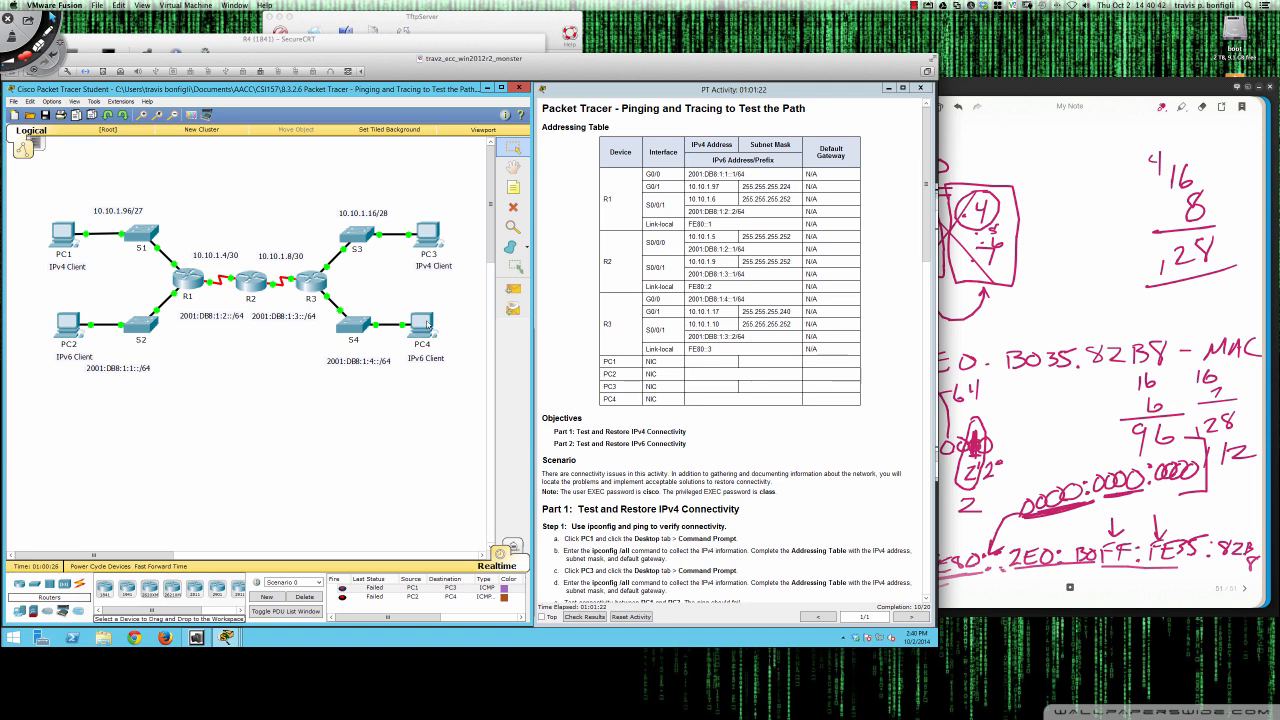
Step: Copy the FE80::3 link-local address line under GigabitEthernet0/0 in R3's configuration listing
click(312, 284)
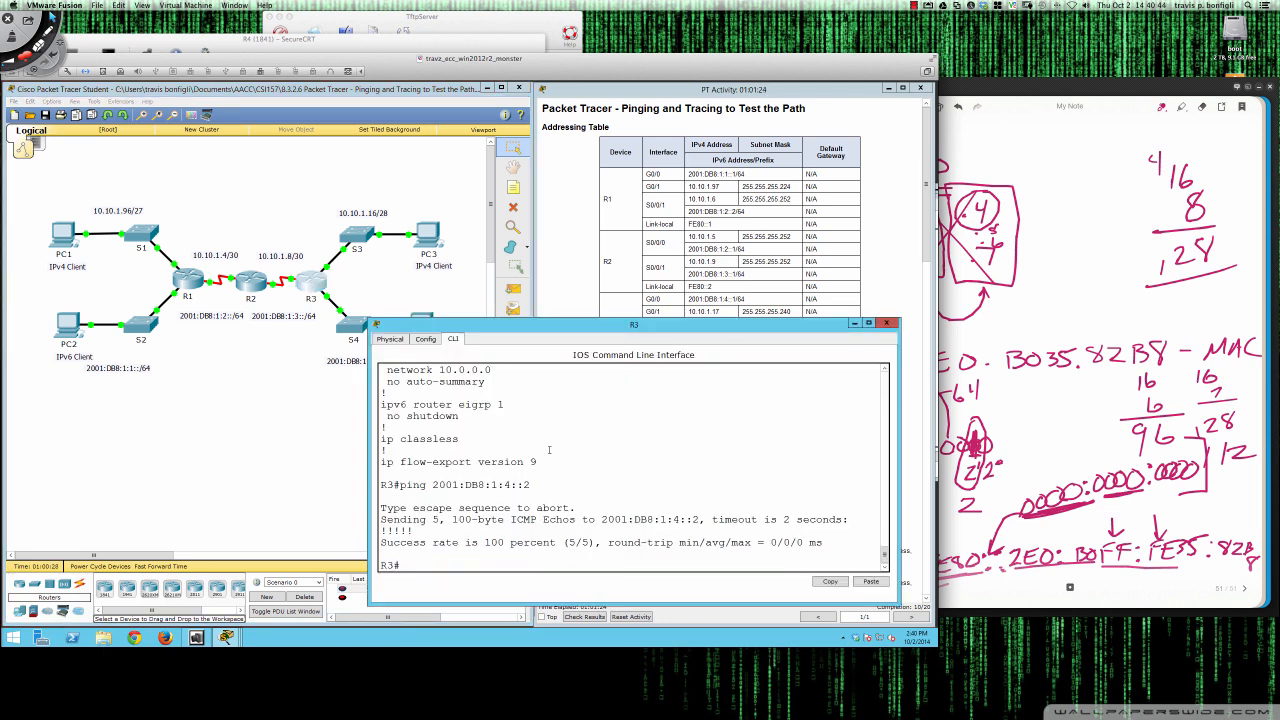
scroll(566, 480, up, 7)
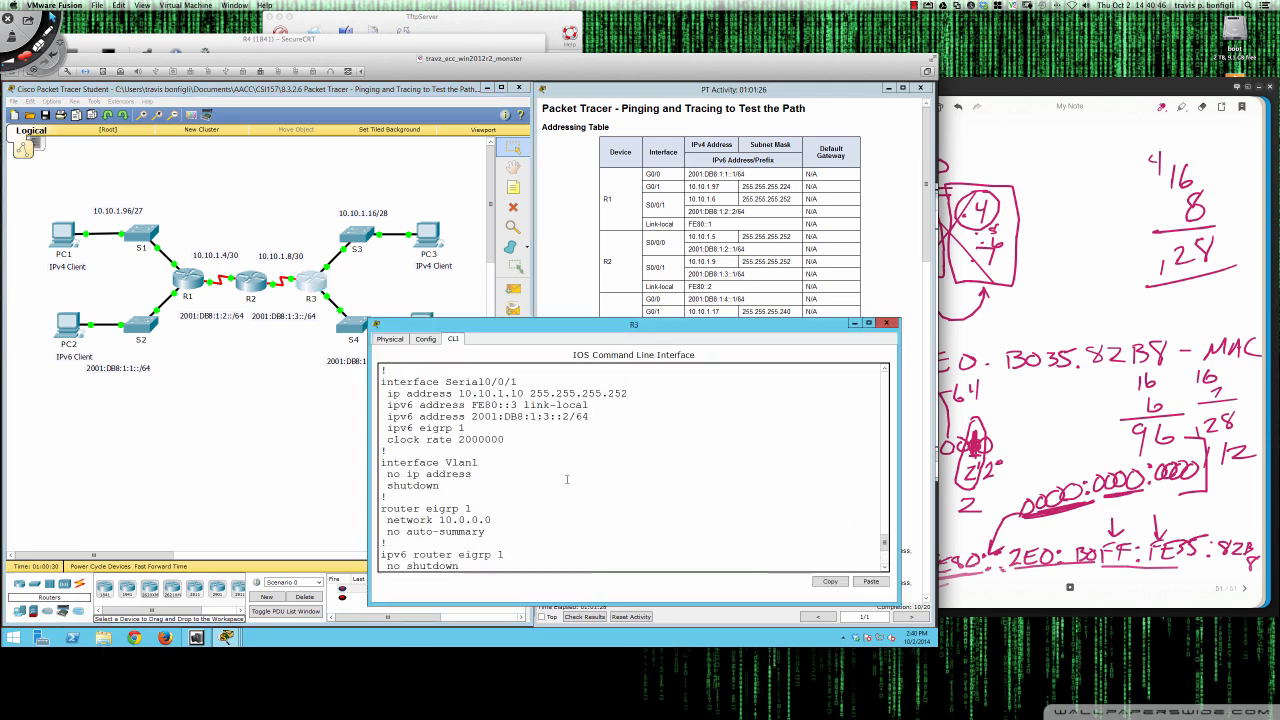
scroll(566, 480, up, 3)
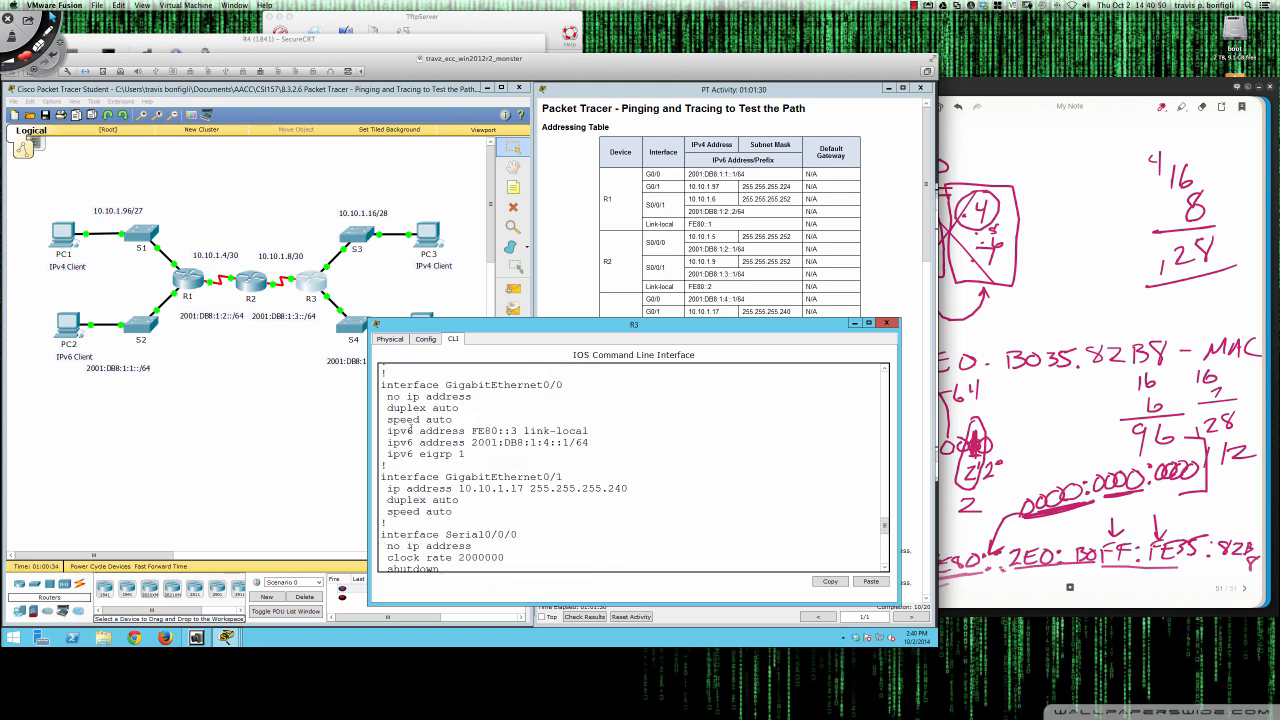
drag(388, 431, 590, 431)
right_click(583, 431)
click(604, 437)
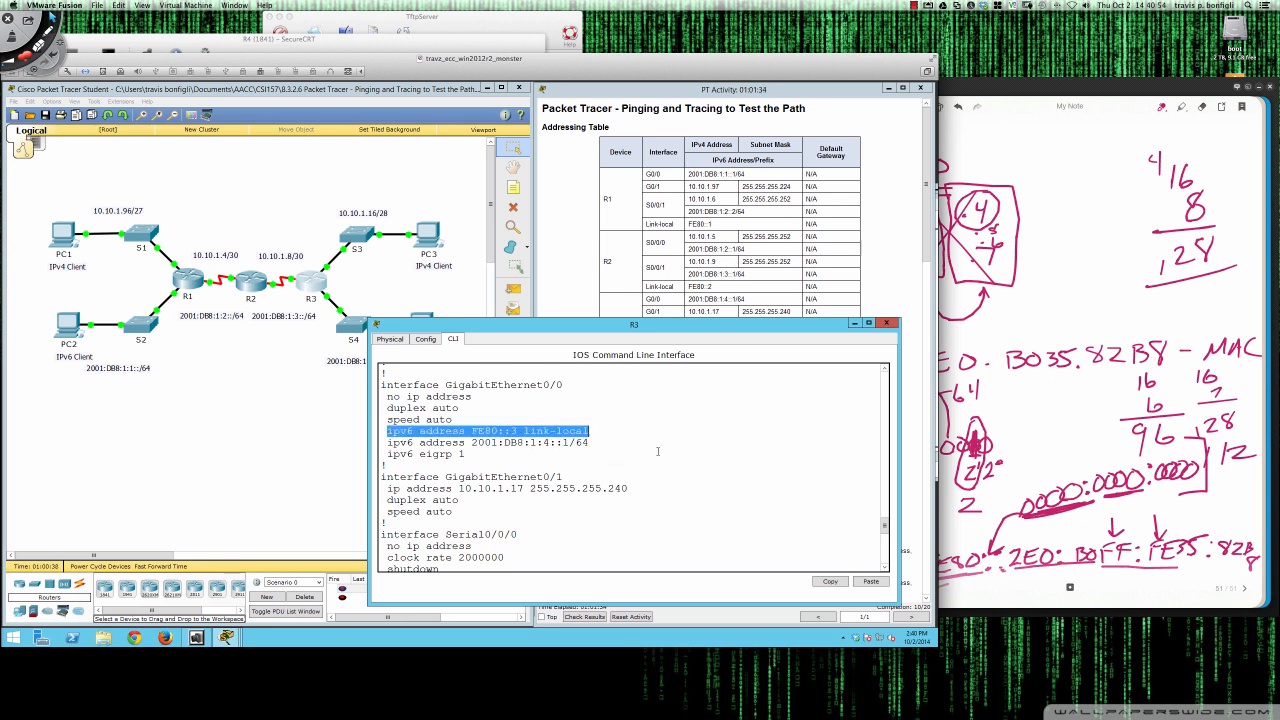
Step: Enter configuration mode for R3's interface gi0/0 and remove its IPv6 address FE80::3 link-local
key(Return)
text(conf t)
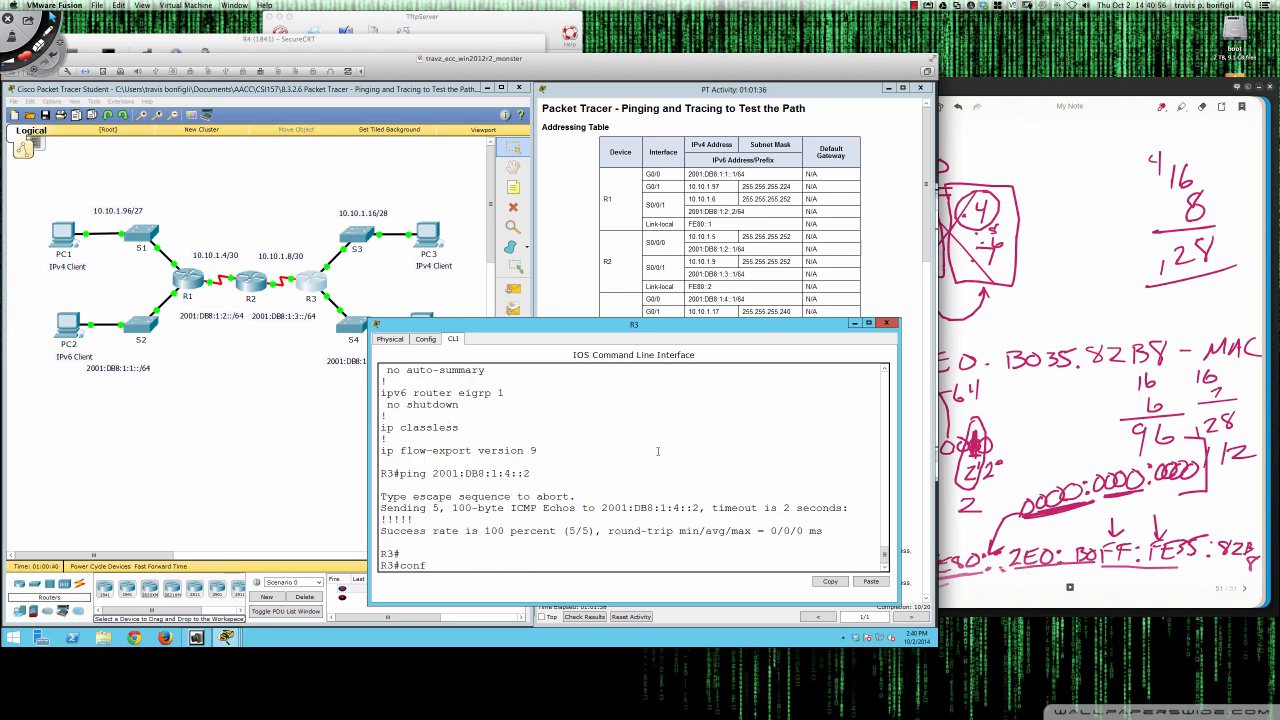
key(Return)
text(int gi)
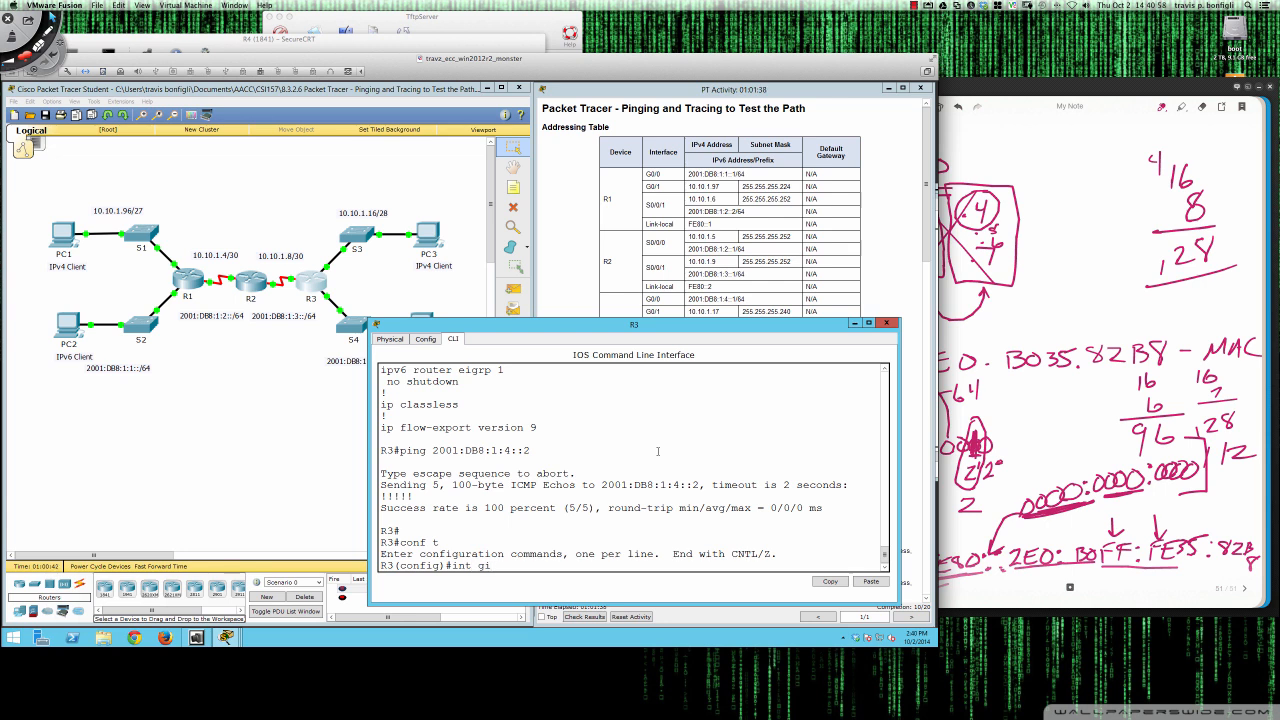
text(0/0)
key(Return)
text(no)
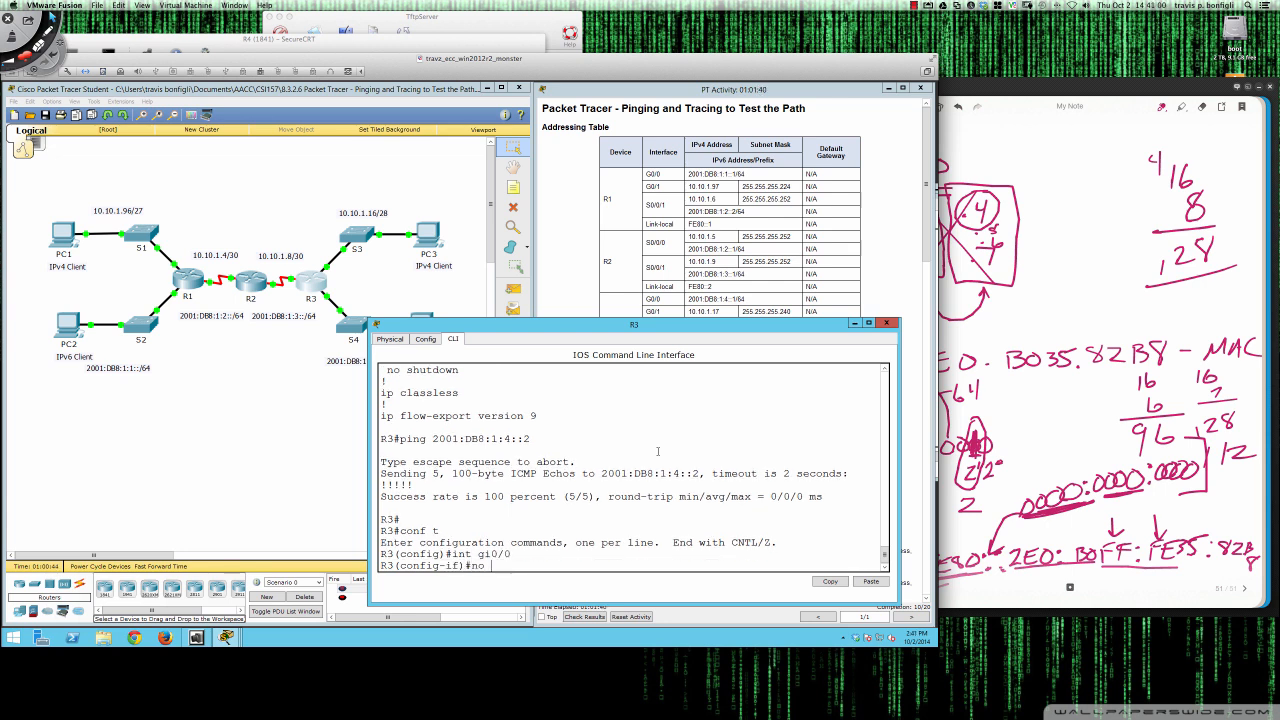
key(ctrl+v)
key(Return)
Step: Assign FE80::2 as the link-local IPv6 address of R3's gi0/0 interface
text(i)
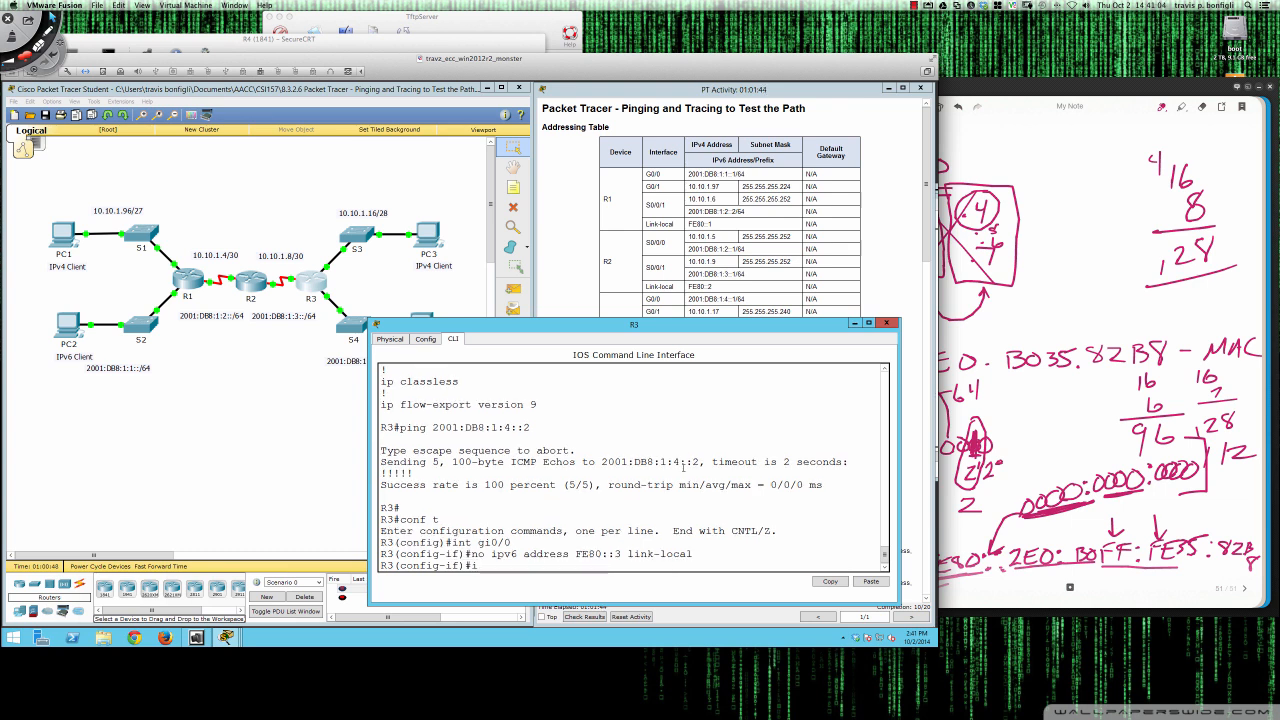
text(pv6 add)
key(Tab)
text(FE80::2)
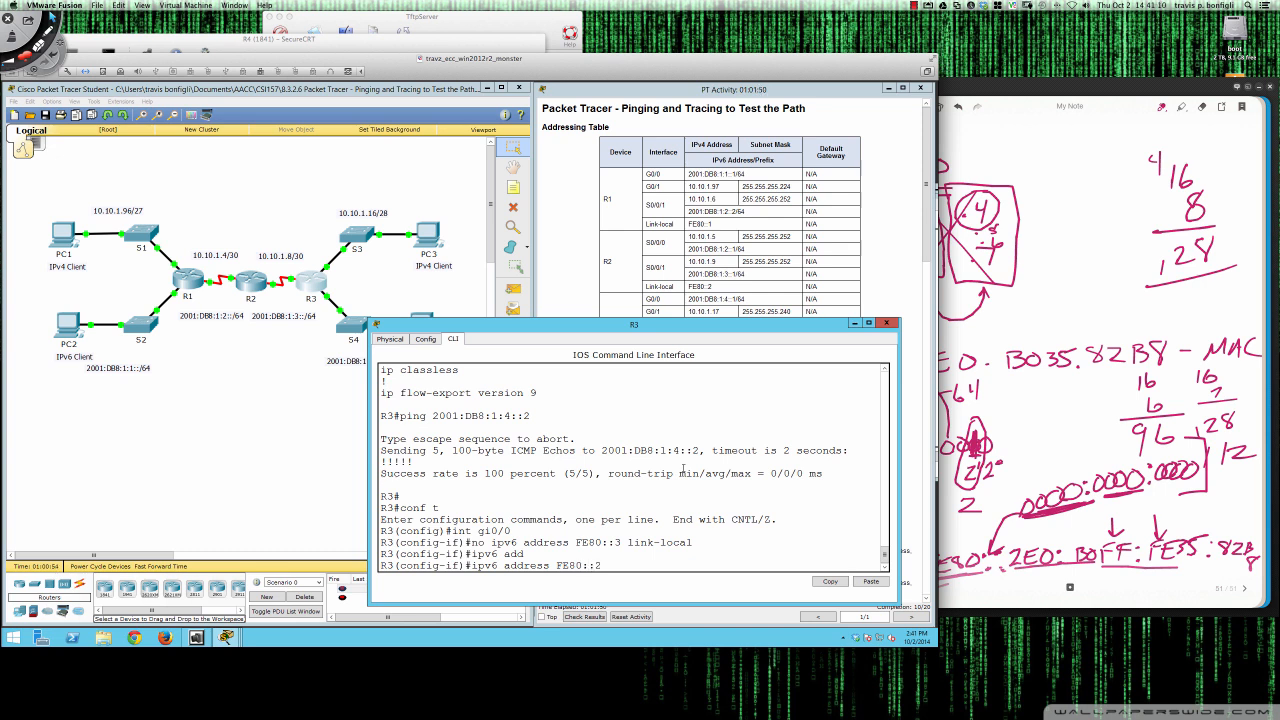
text( l)
key(Tab)
key(Return)
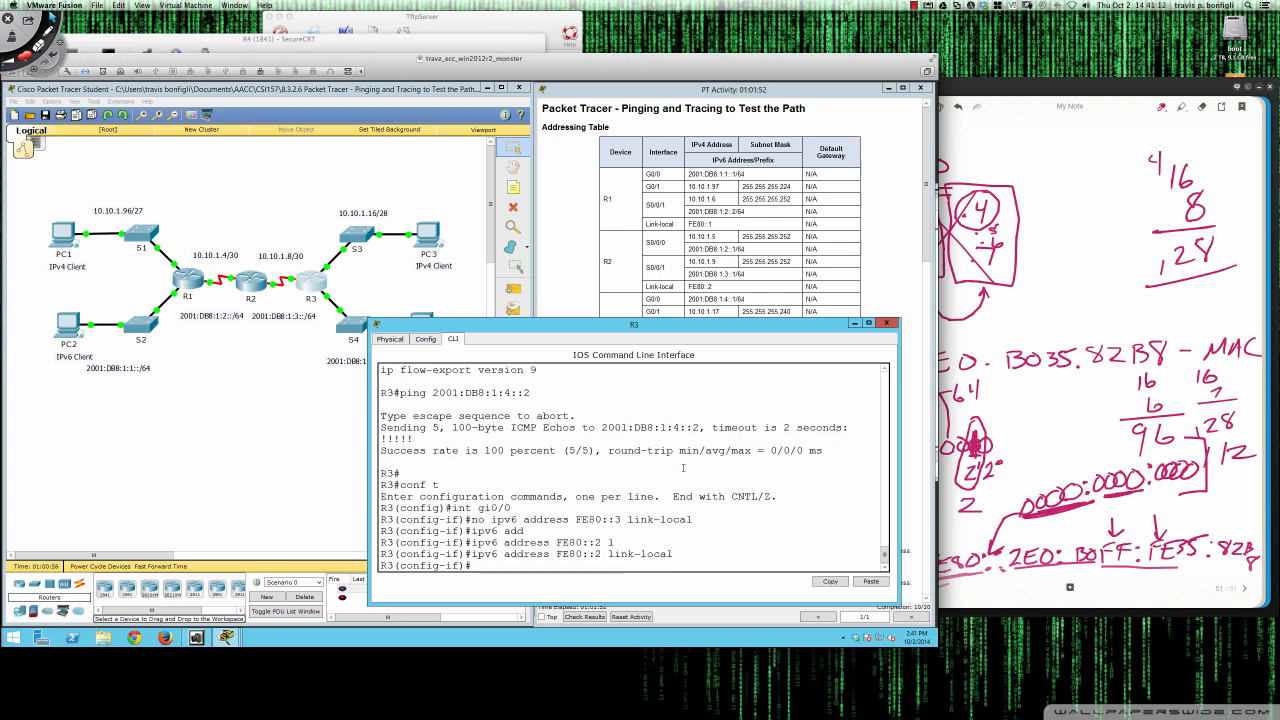
Step: Rerun the tracert to 2001:DB8:1:4::2 from PC2's command prompt and minimize the PC2 window
click(70, 322)
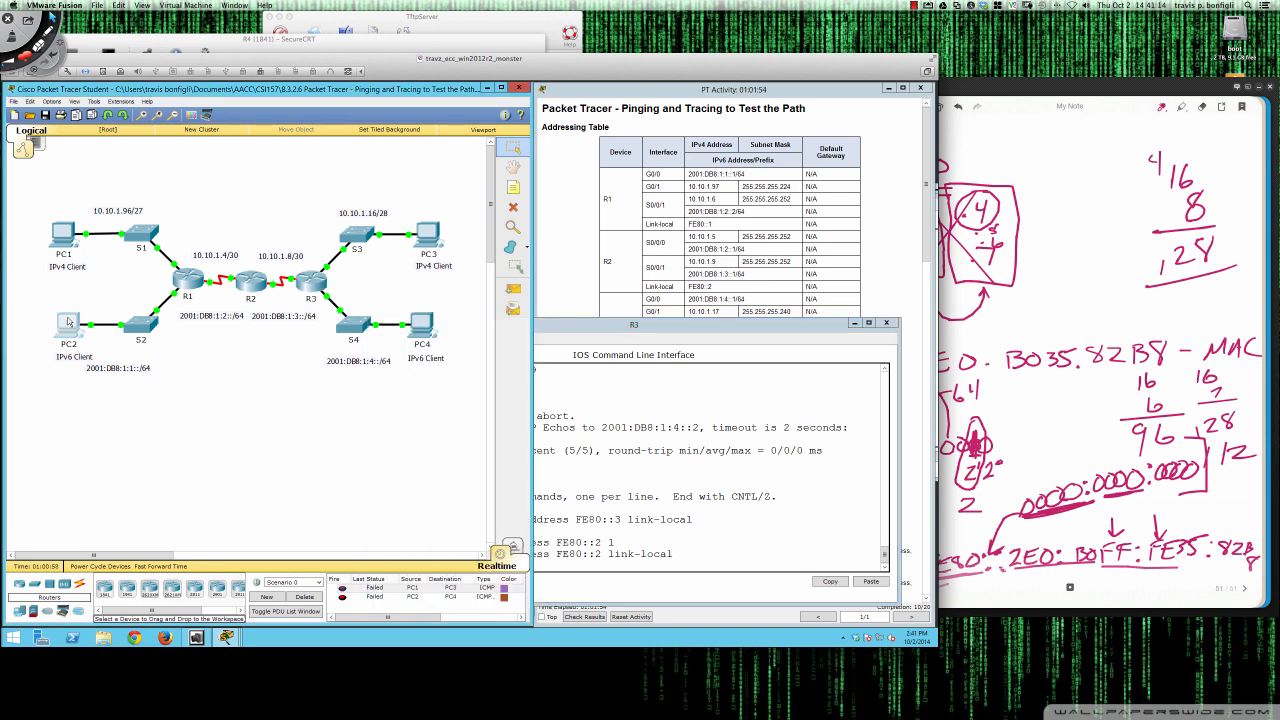
key(Up)
key(Return)
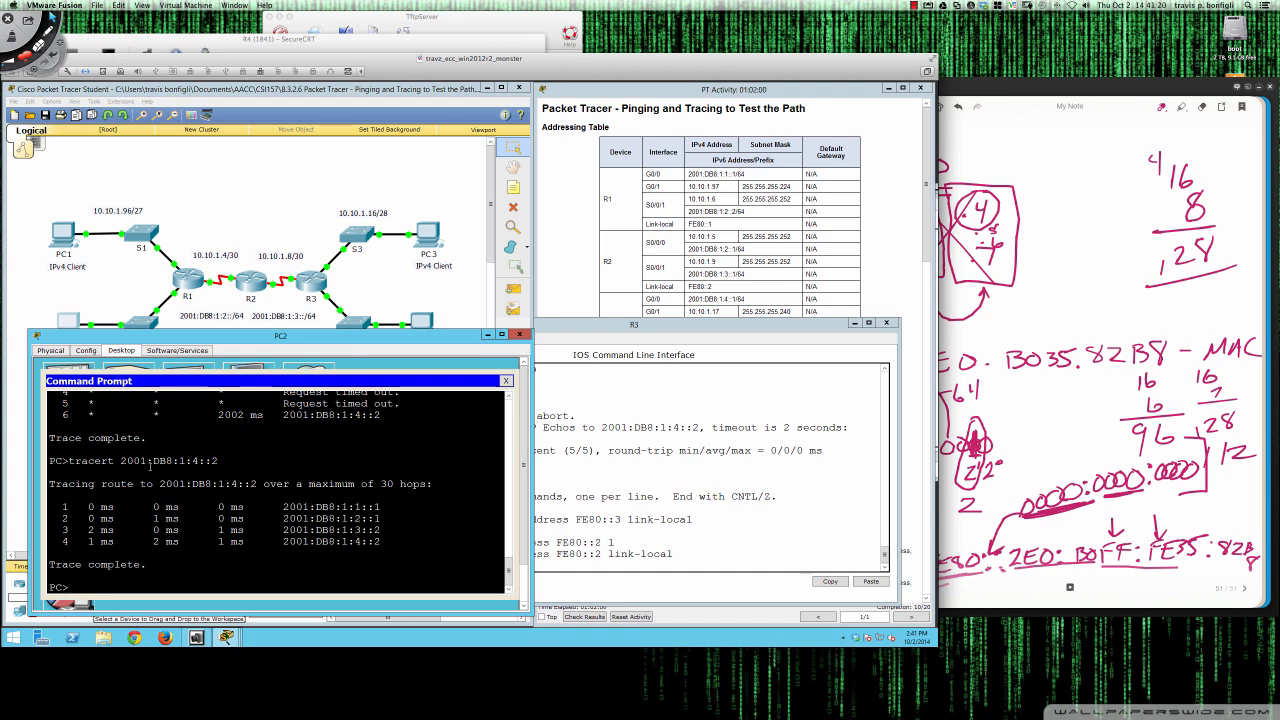
click(486, 335)
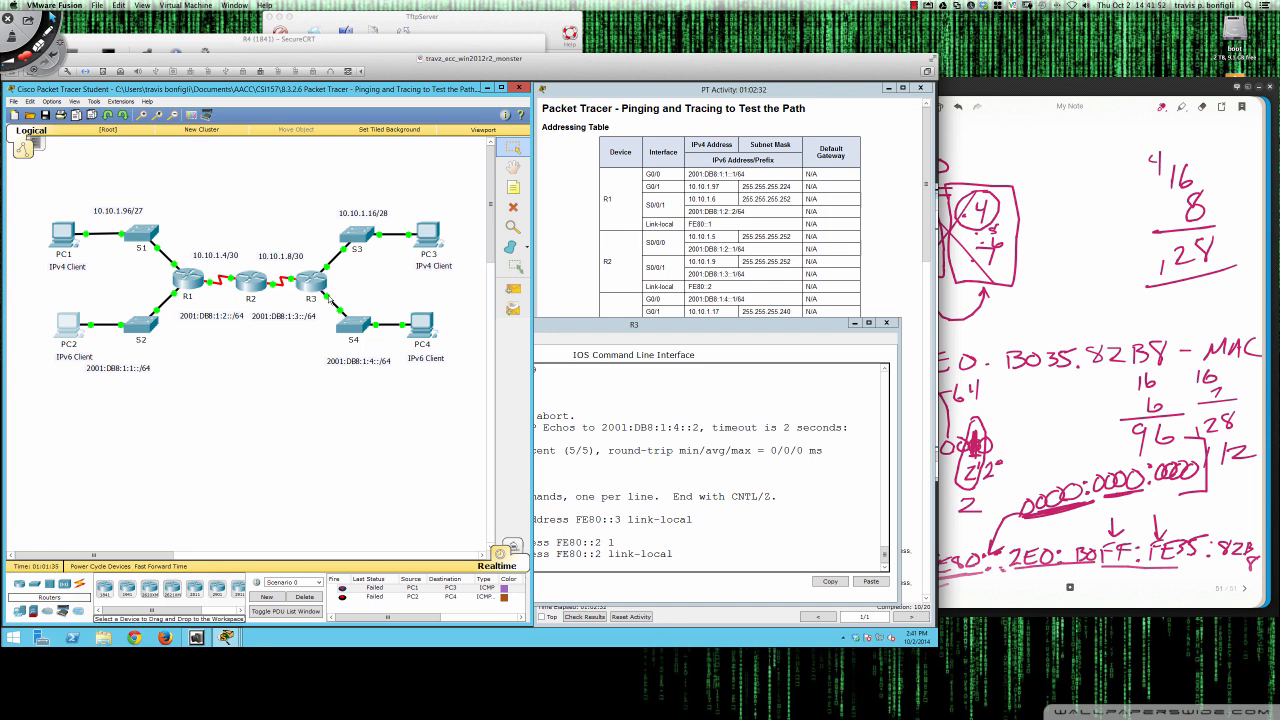
Step: Remove the FE80::2 link-local IPv6 address from R3's gi0/0 interface
click(317, 298)
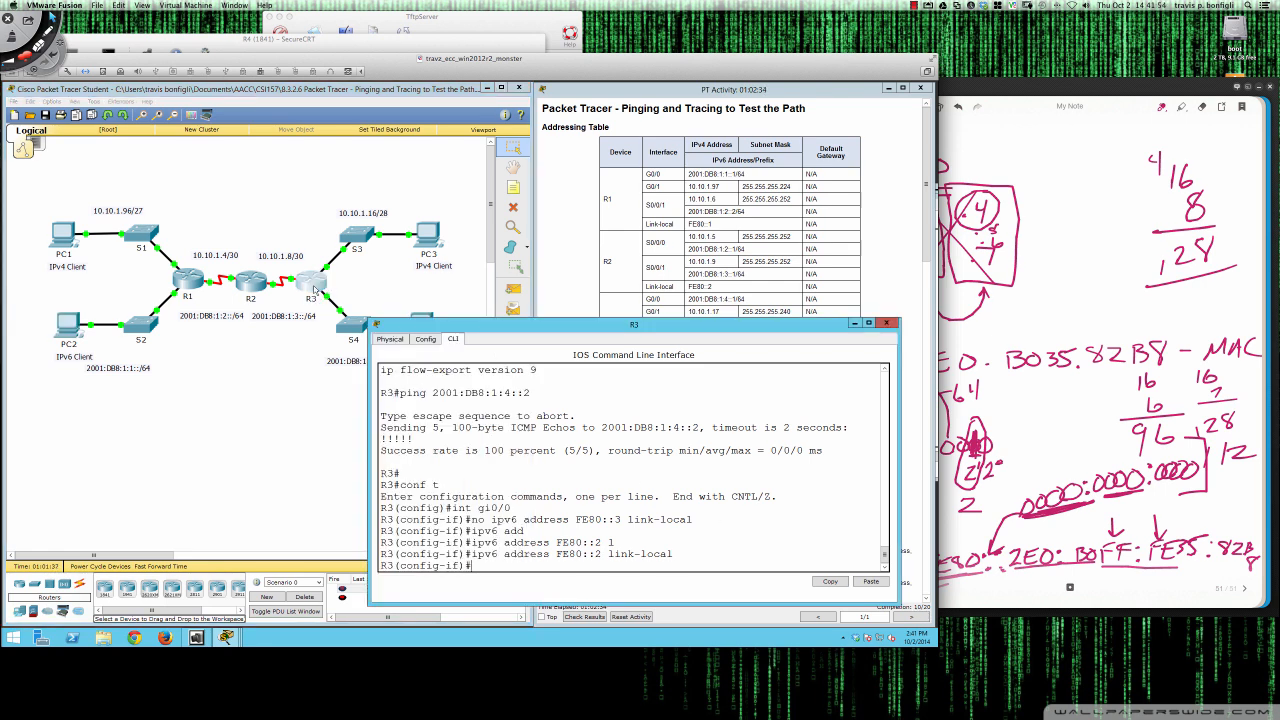
key(Up)
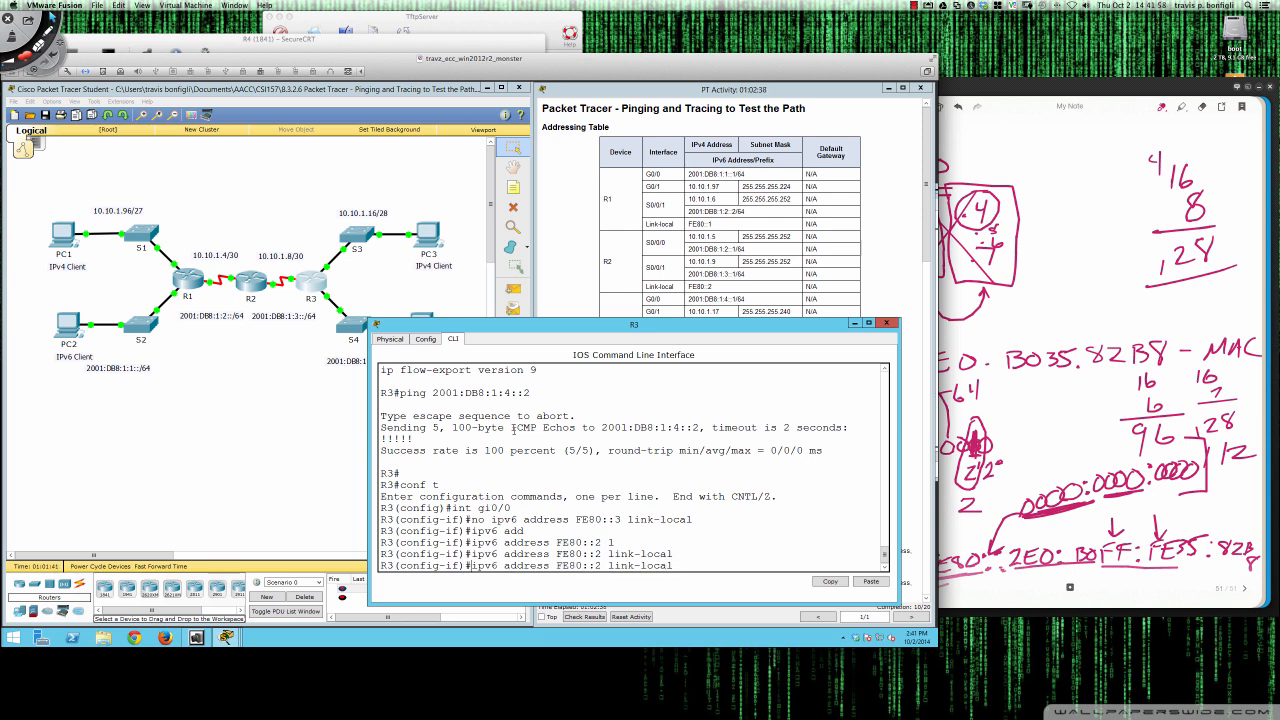
text(no)
key(Return)
Step: Assign FE80::3 as the link-local IPv6 address of R3's gi0/0 interface and close the R3 window
key(Up)
key(Up)
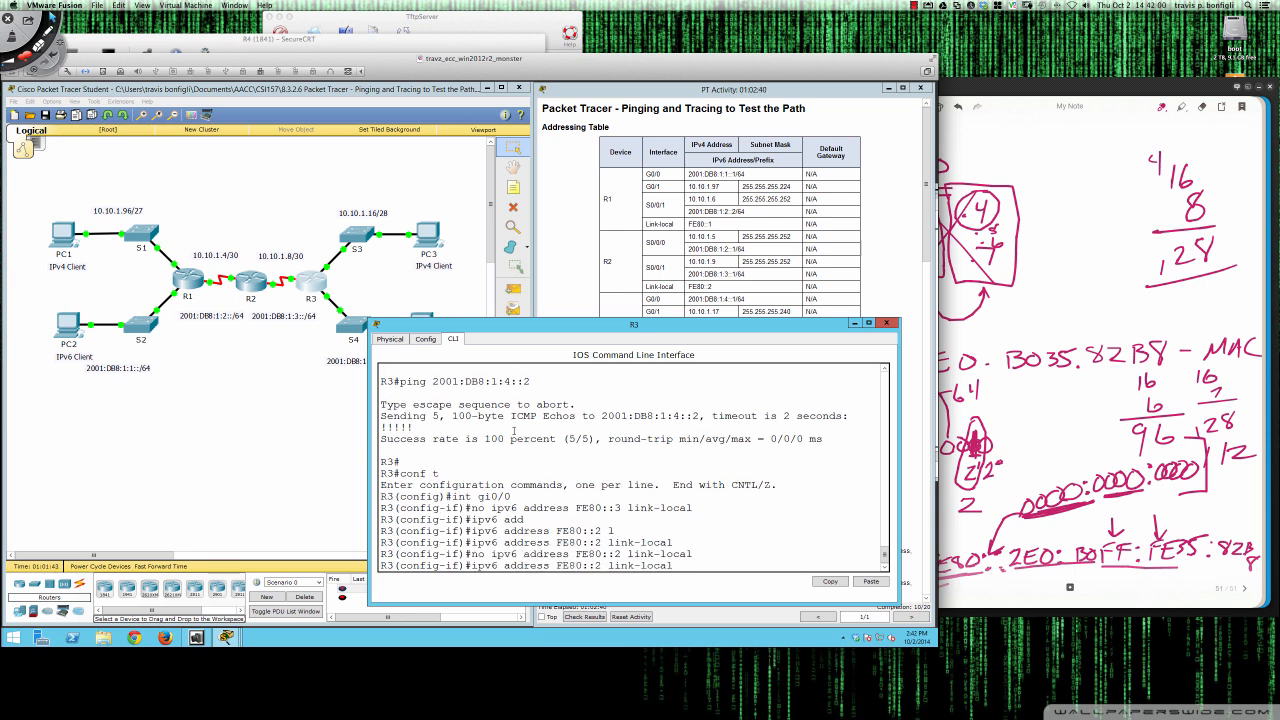
key(Up)
key(Up)
key(Up)
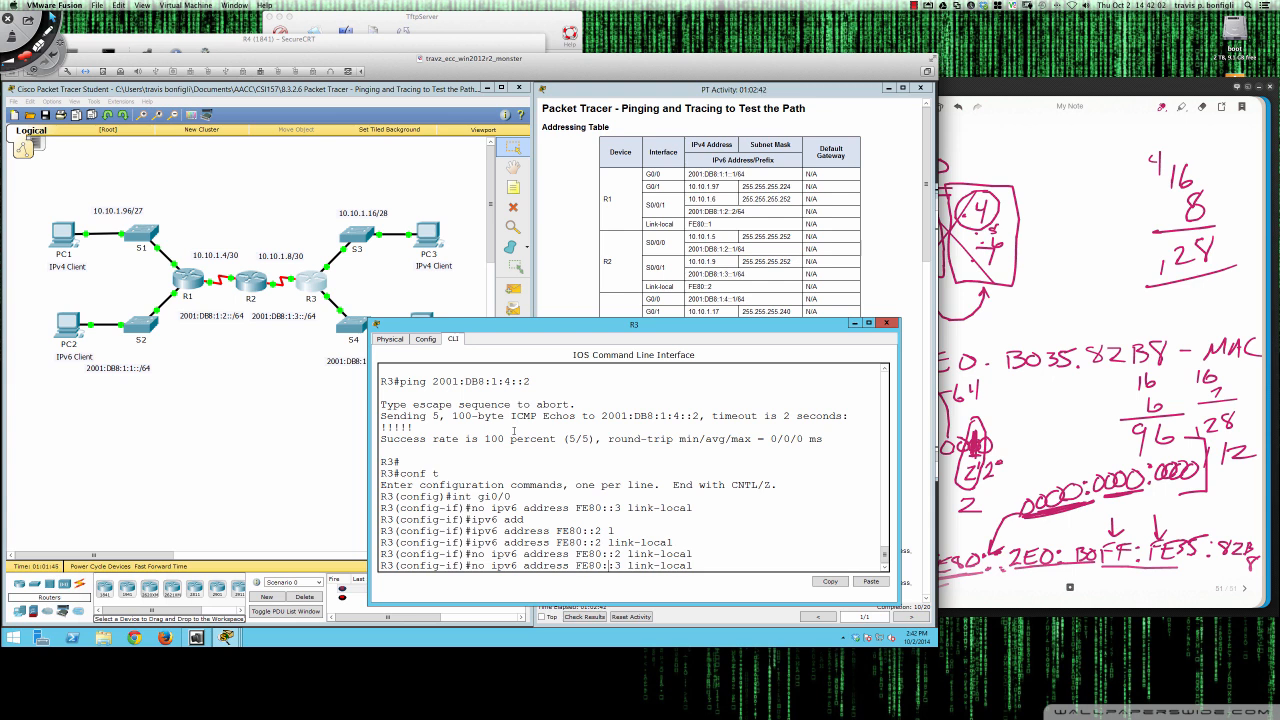
key(Up)
key(Up)
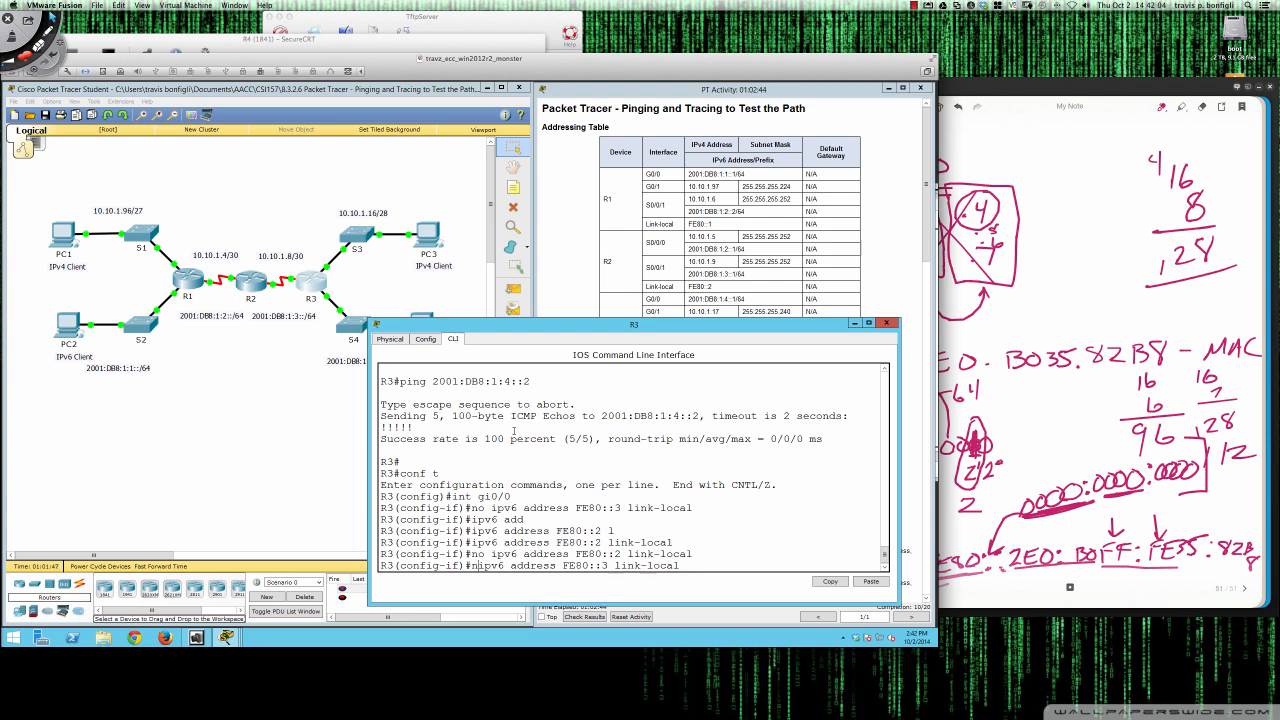
key(Return)
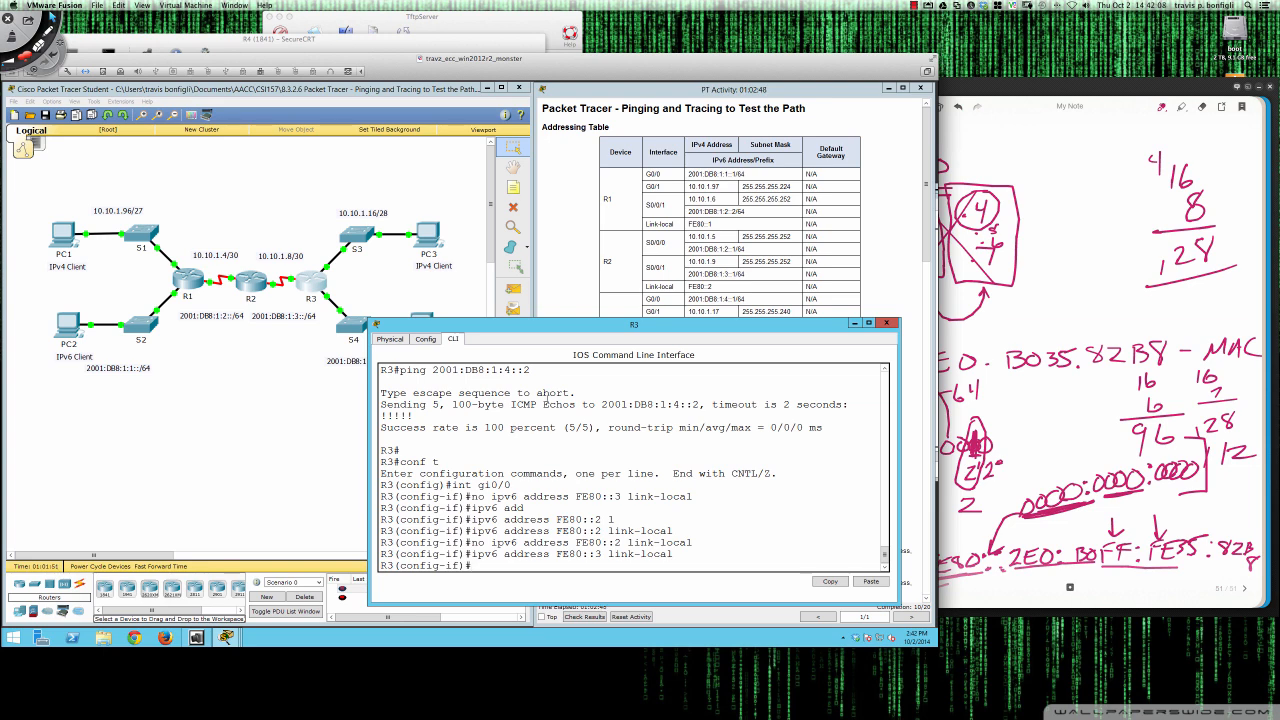
click(886, 323)
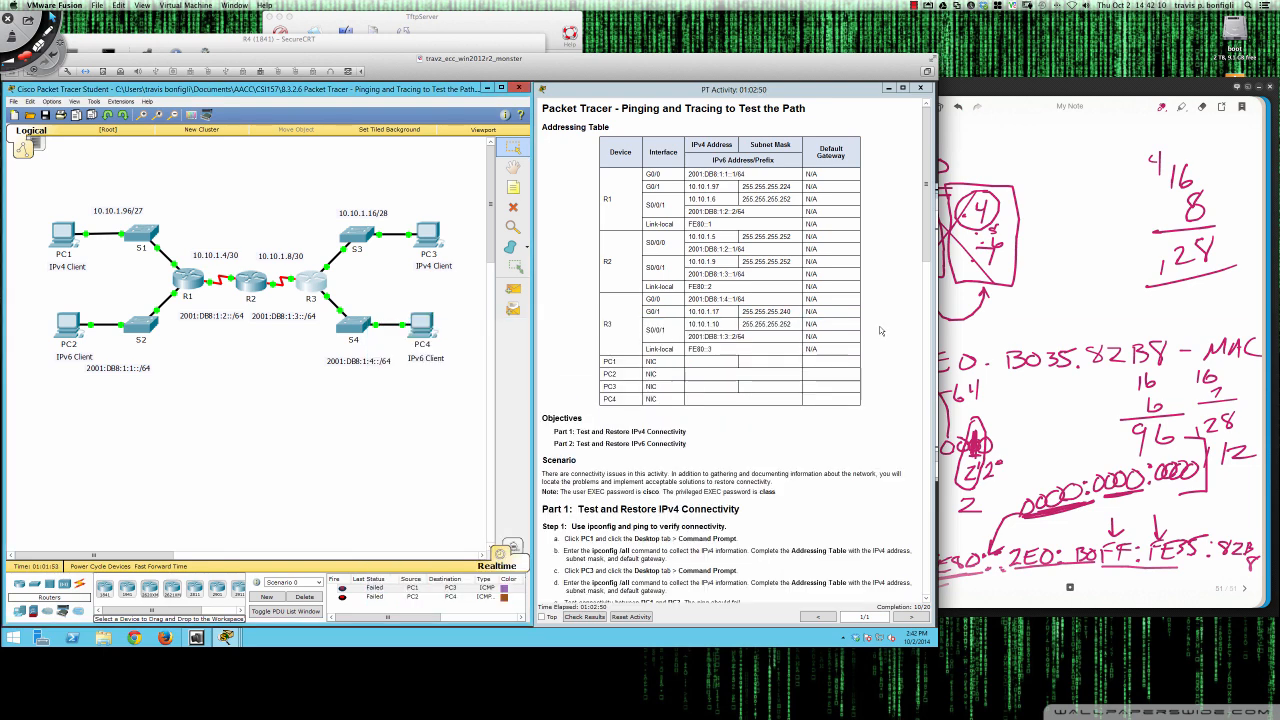
Step: Set PC4's IPv6 gateway to FE80::3 in its IP configuration and close the PC4 window
click(421, 326)
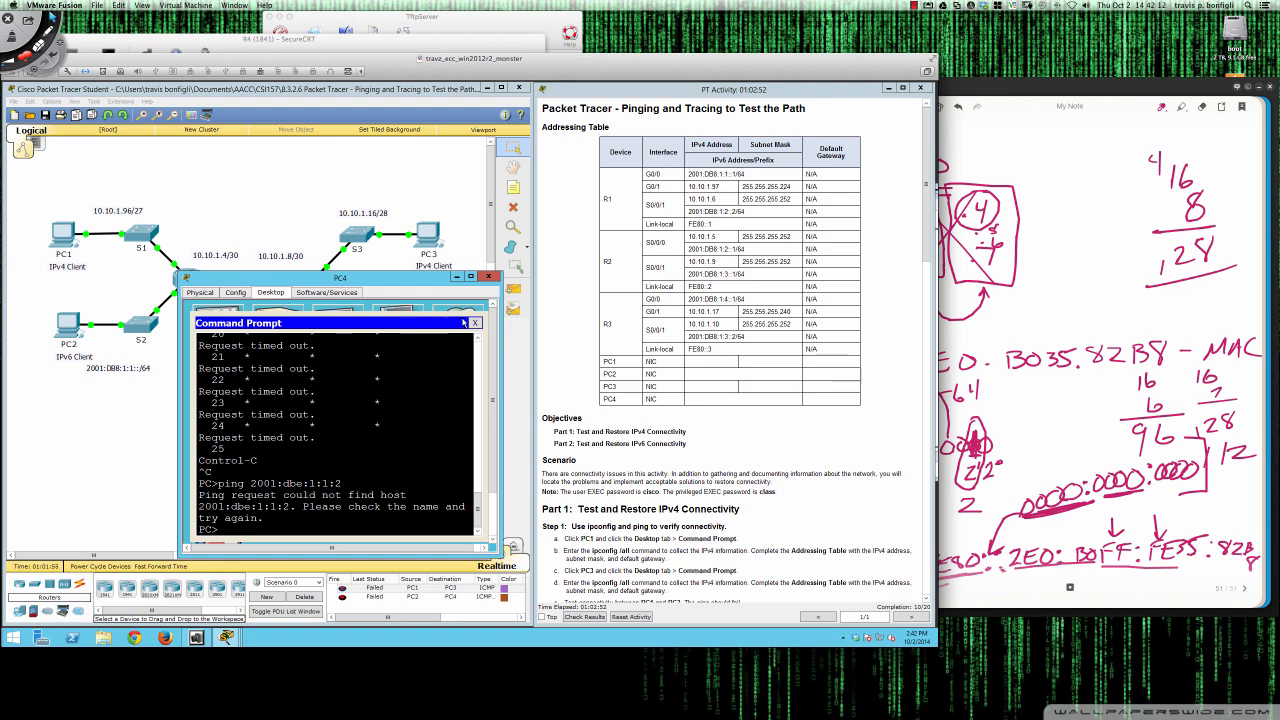
click(474, 323)
click(220, 335)
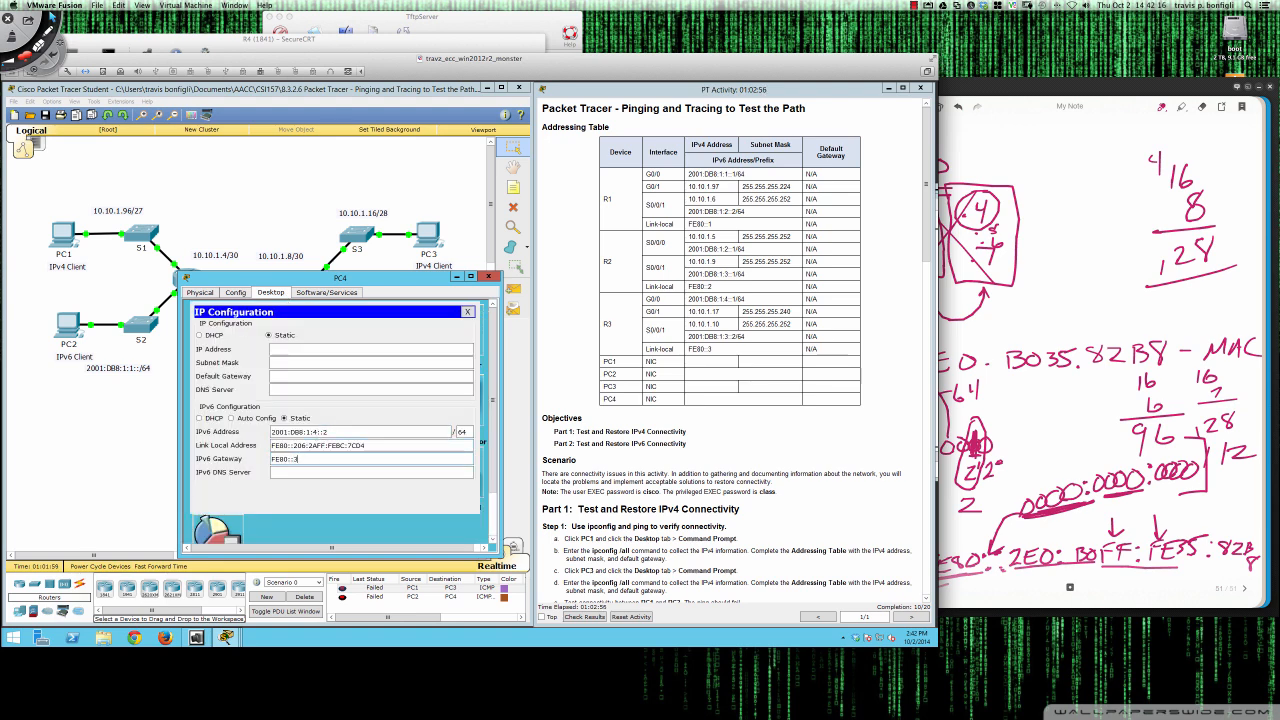
click(467, 312)
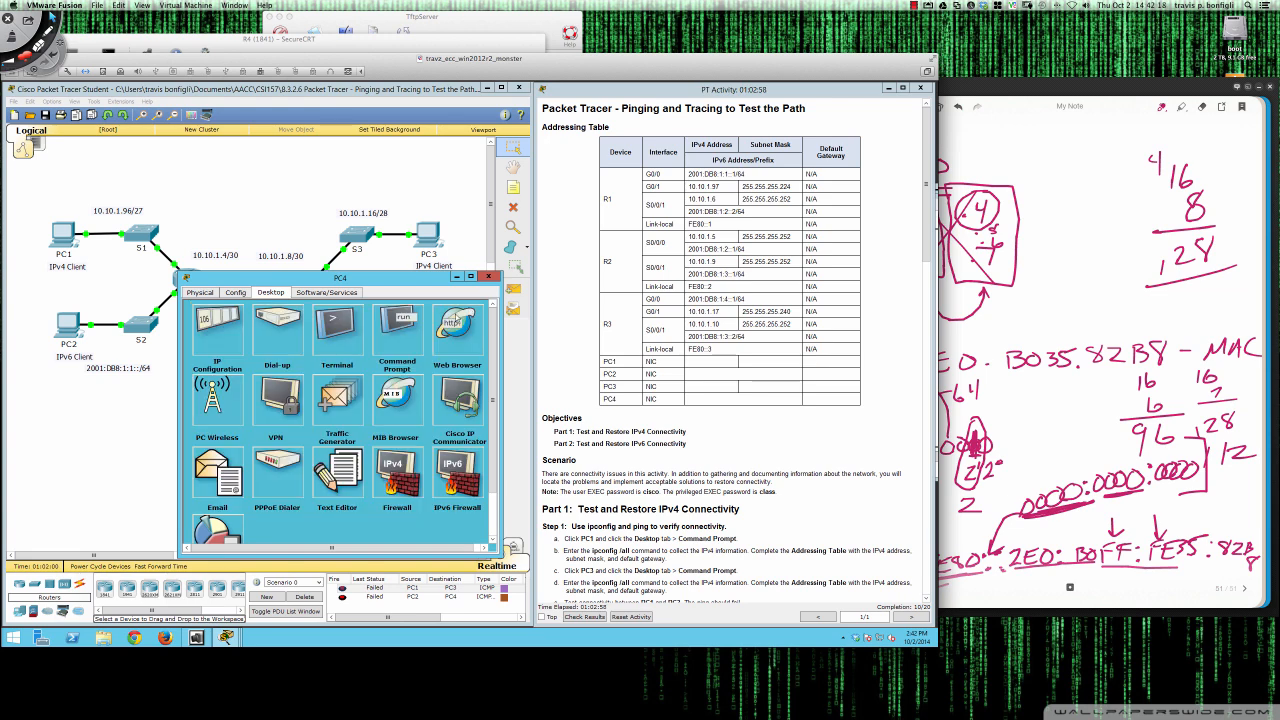
click(489, 277)
Step: Trace the route from PC2 to 2001:DB8:1:4::2 once more and close the PC2 window
click(56, 338)
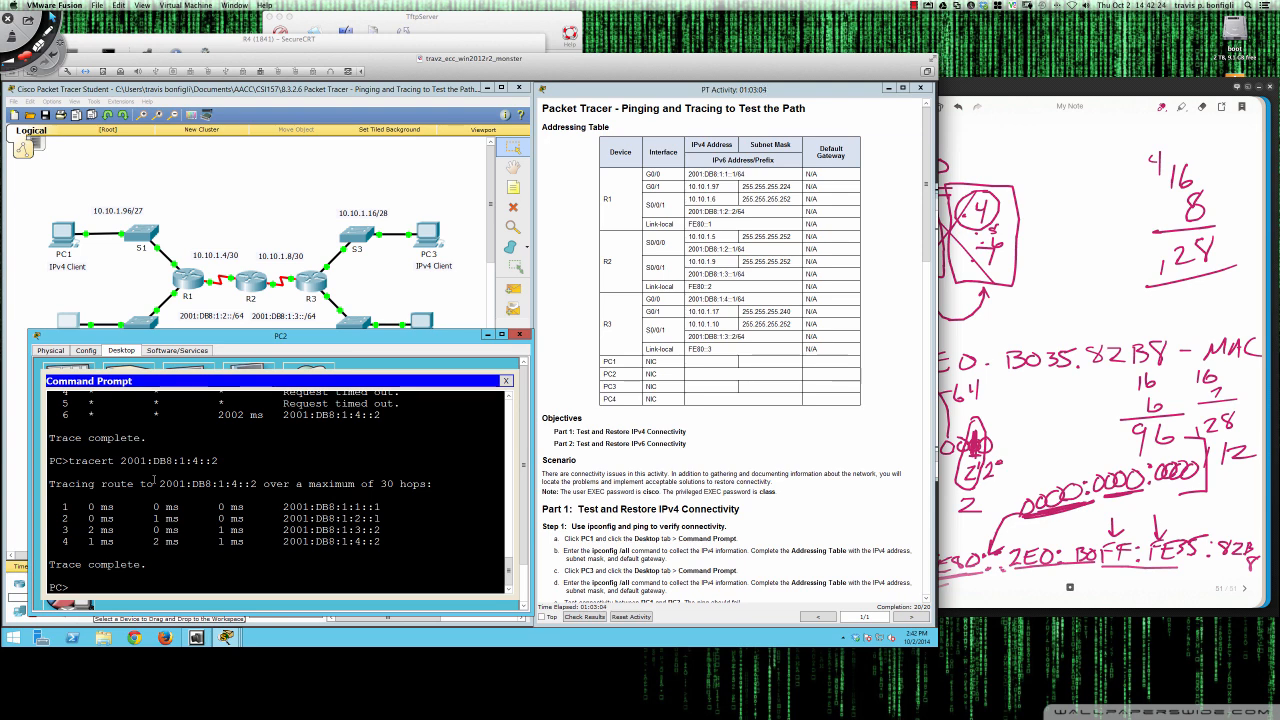
click(131, 548)
key(Up)
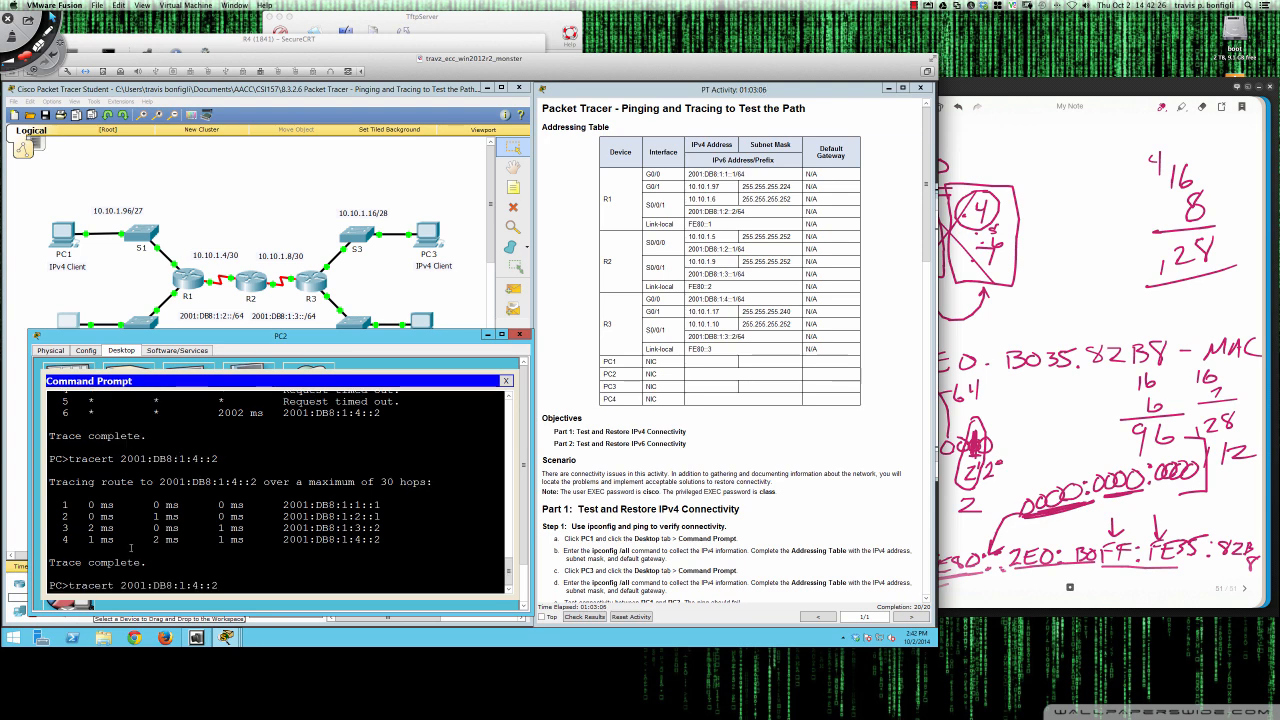
key(Return)
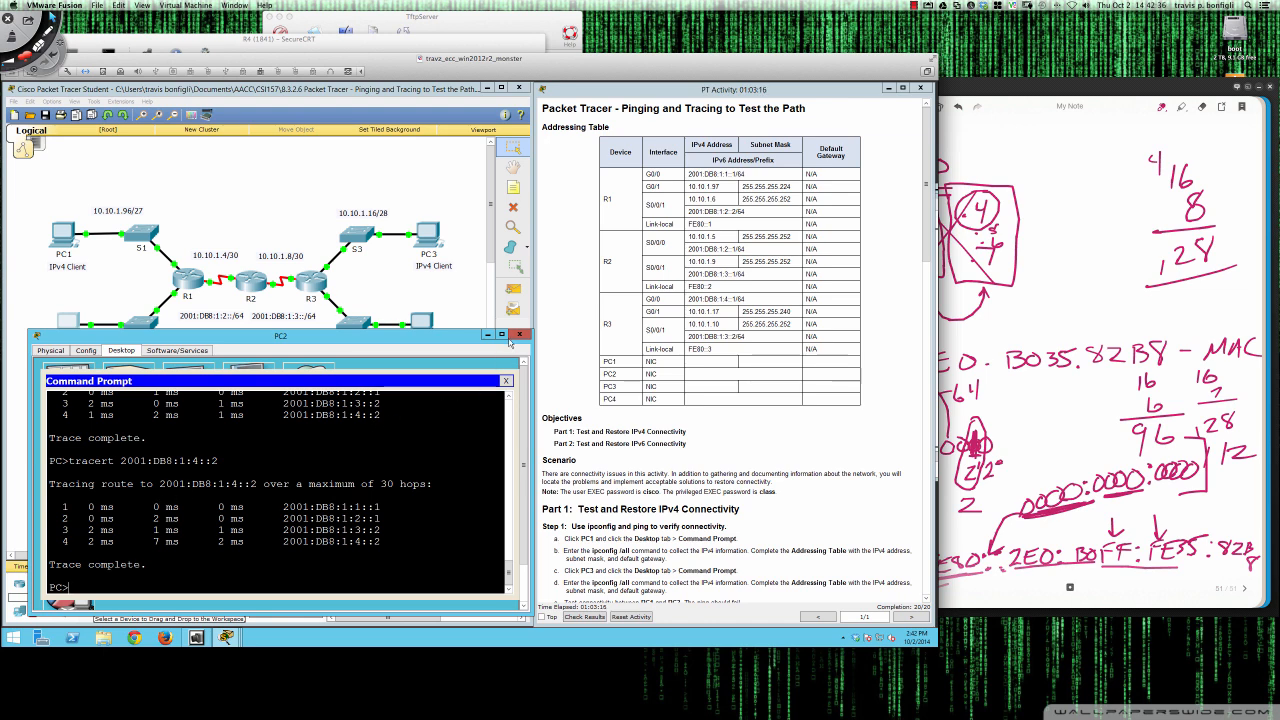
drag(437, 337, 634, 348)
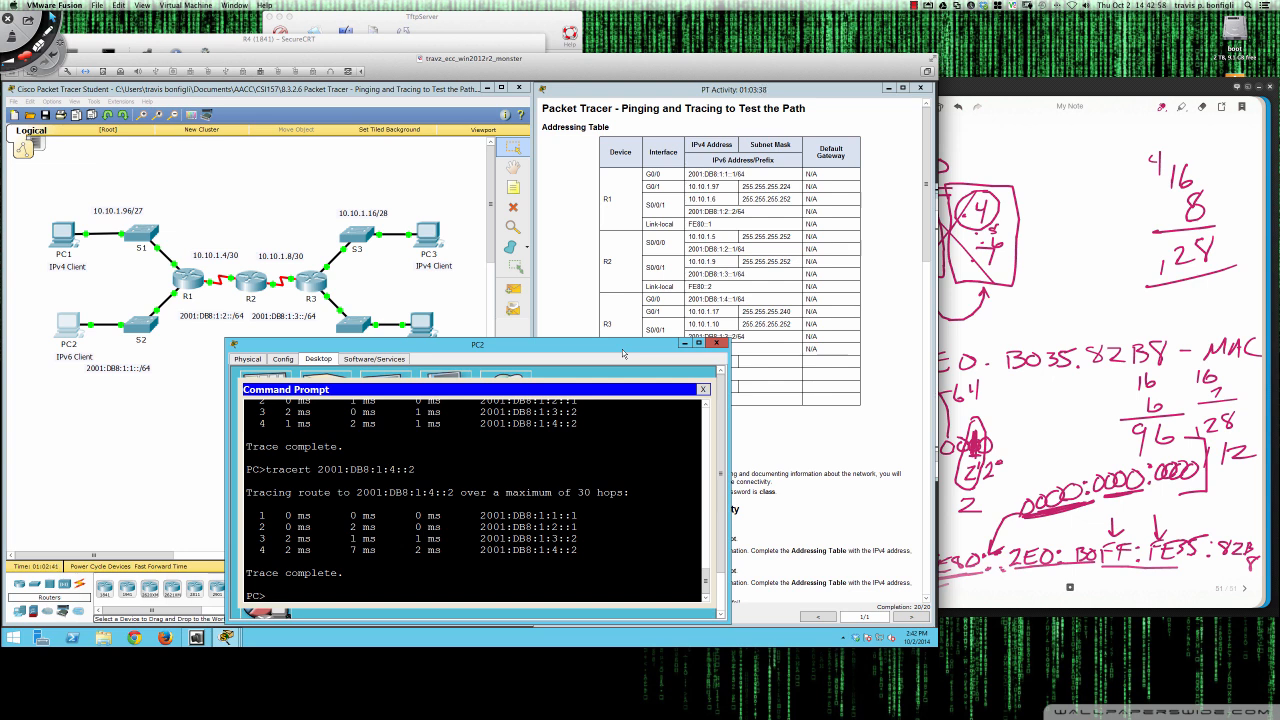
click(716, 344)
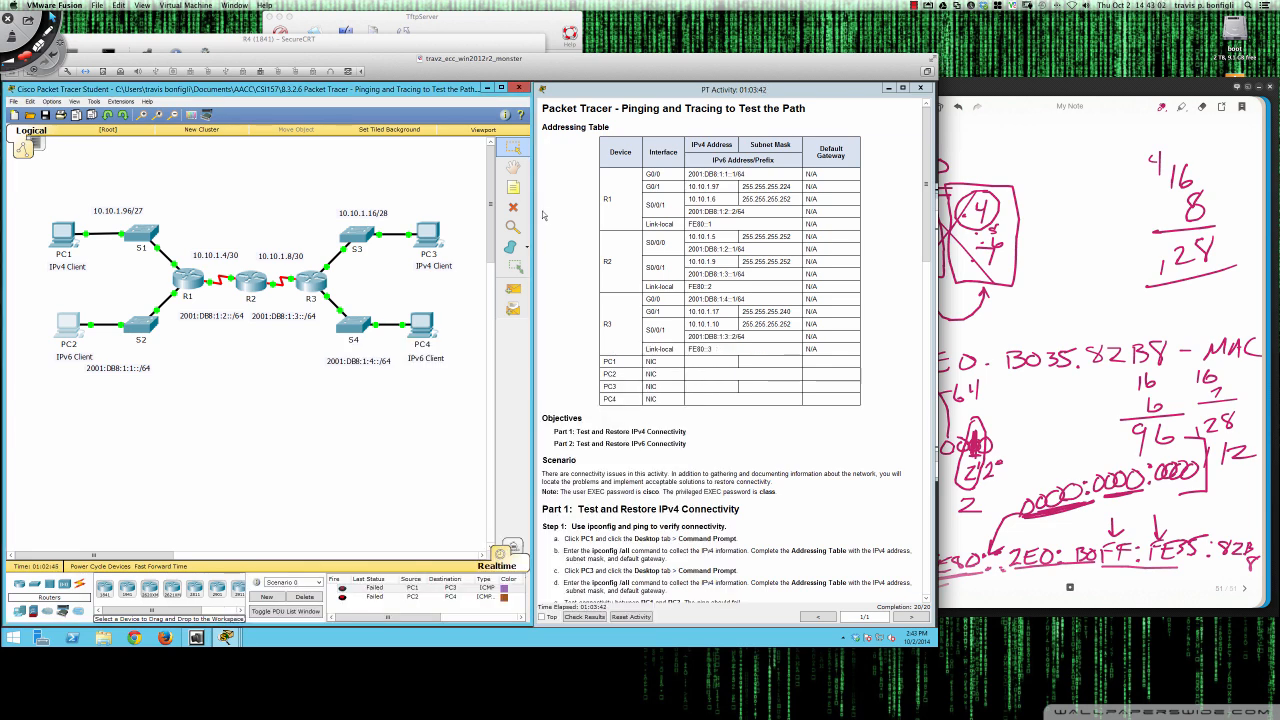